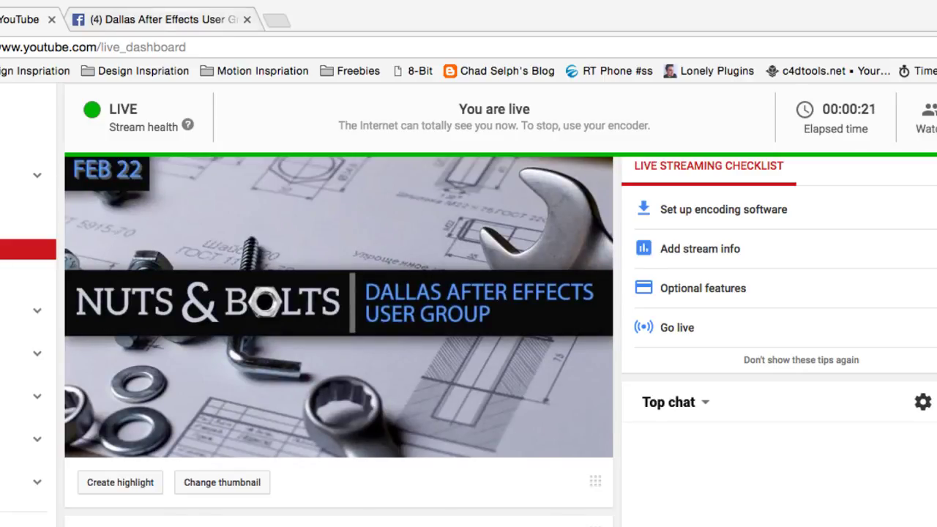
Switch the browser from the YouTube Live Dashboard to the Dallas After Effects User Group Facebook tab
key(ctrl+Tab)
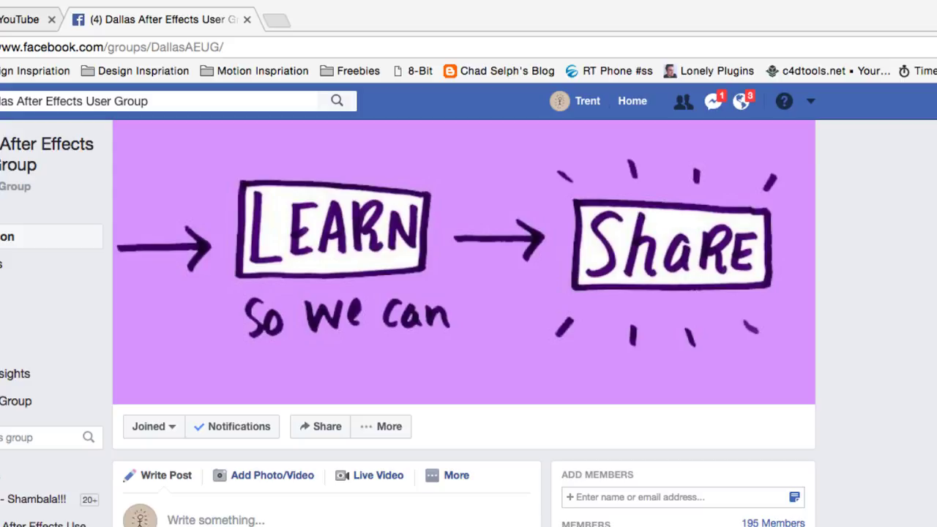
Switch from Chrome to After Effects, showing Comp 1 with the Facebook.com/groups/DallasAEUG text layer
key(super+Tab)
key(super+Tab)
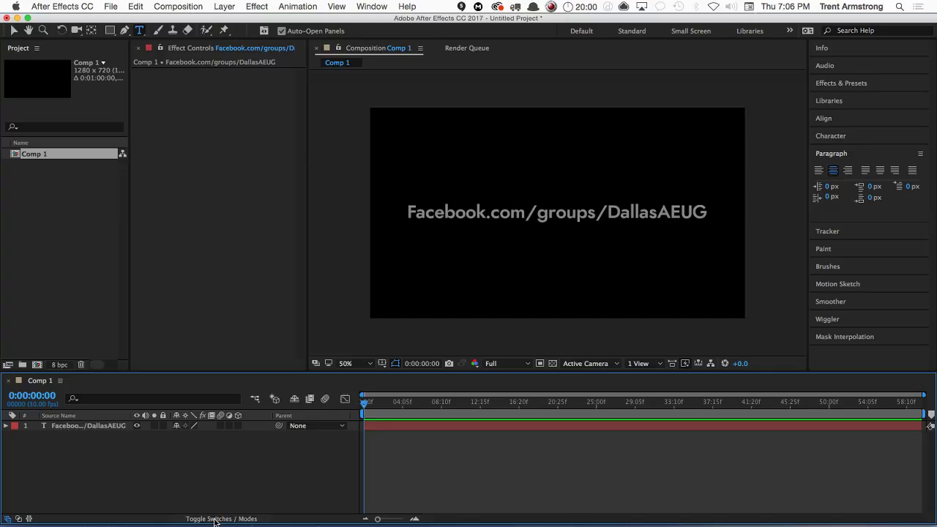
Widen the Project panel's item list and select the Facebook URL text layer in the timeline
click(129, 174)
drag(129, 175, 140, 173)
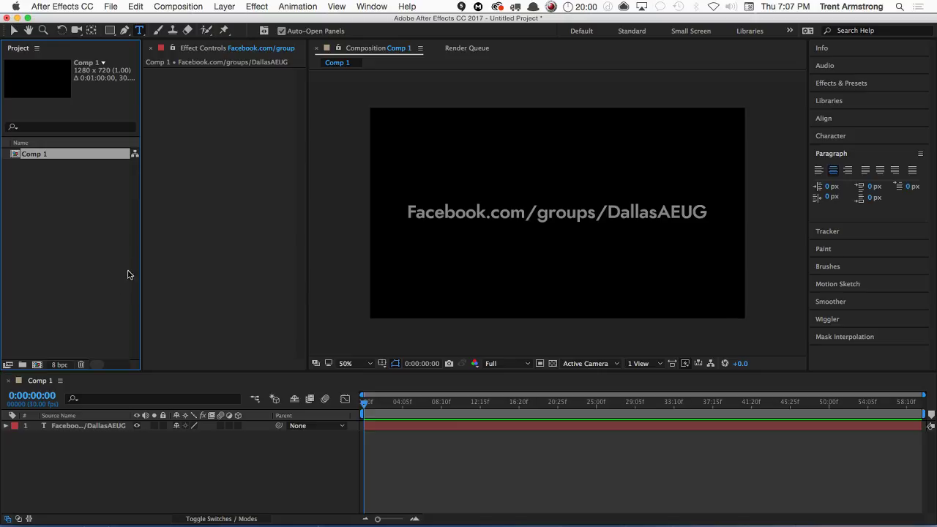
click(82, 427)
click(82, 427)
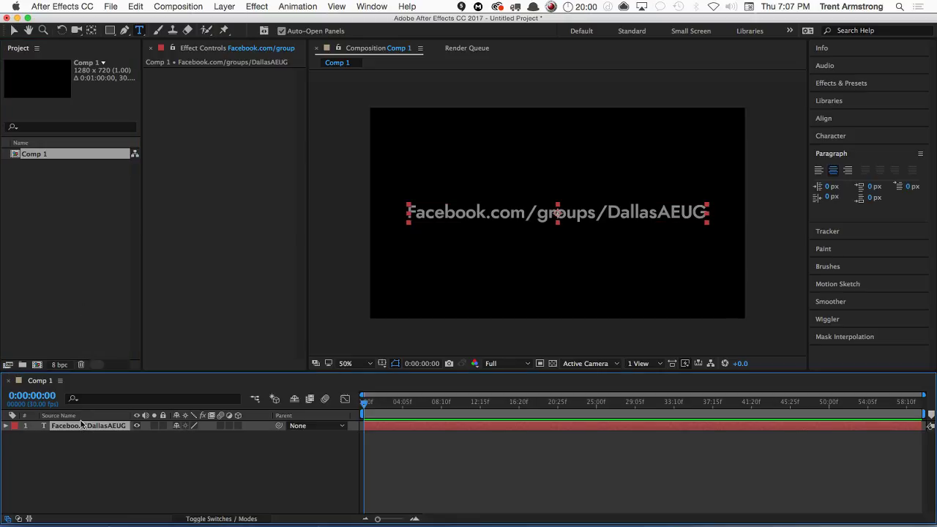
Add Comp 1 to the Render Queue from the Composition menu
click(175, 7)
click(218, 102)
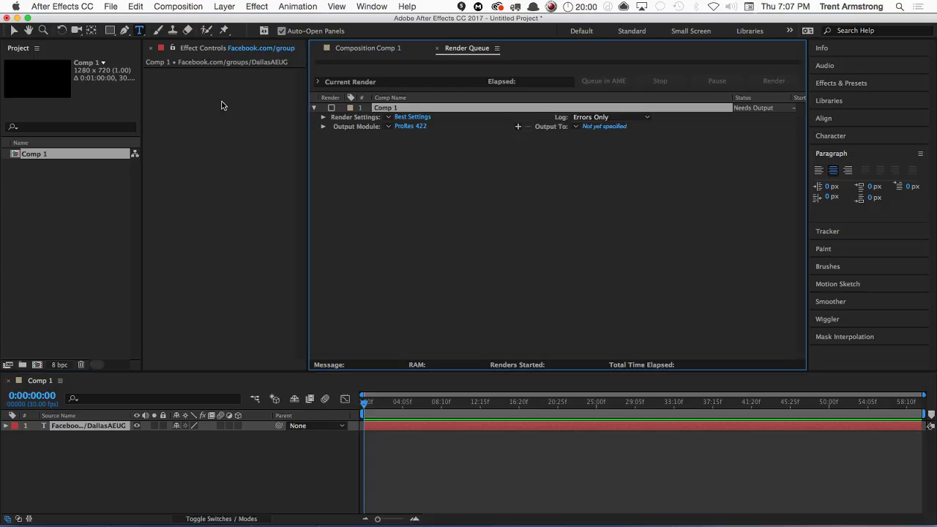
click(359, 124)
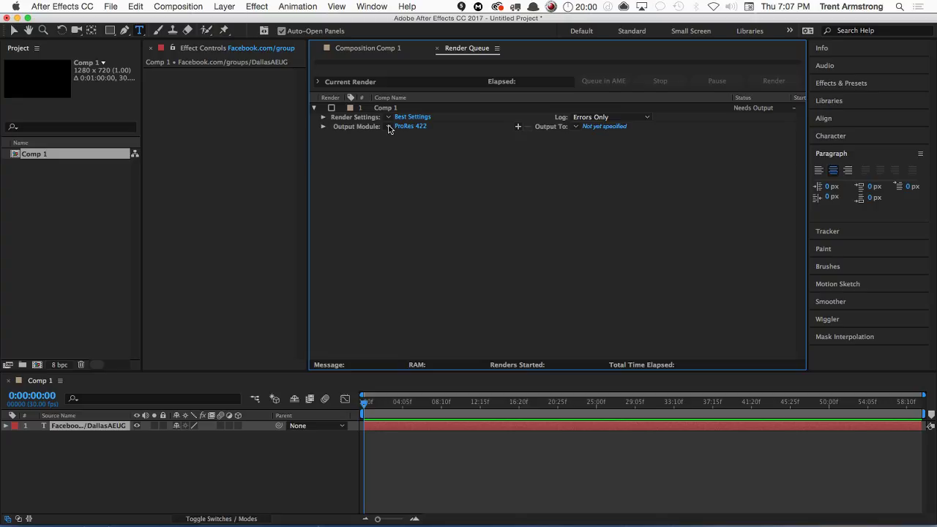
Set the output to a new Renders folder inside a new '2018 February' folder in AE USER GROUP
click(362, 131)
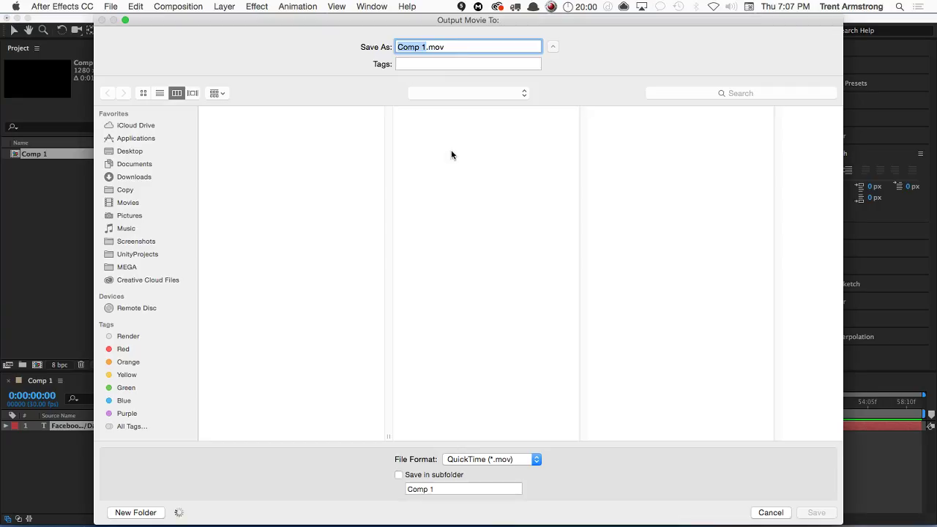
click(320, 114)
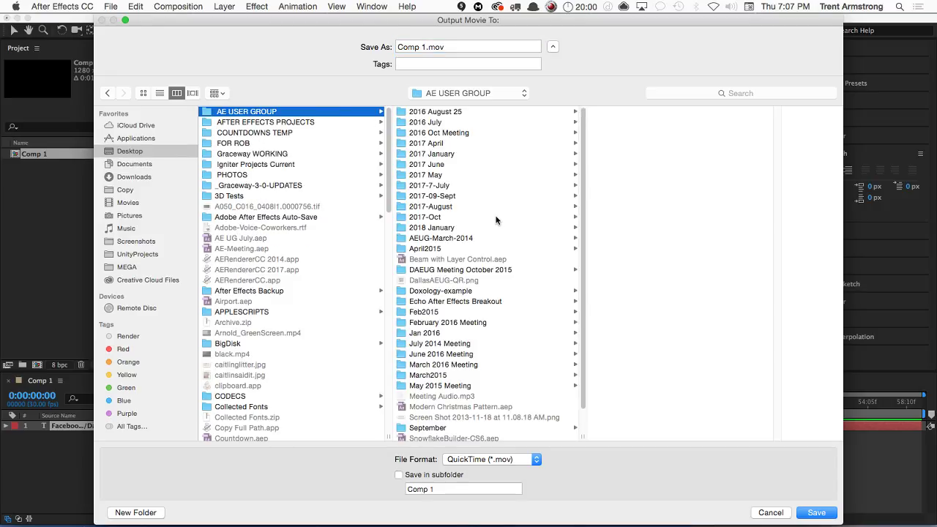
key(super+shift+n)
text(2018)
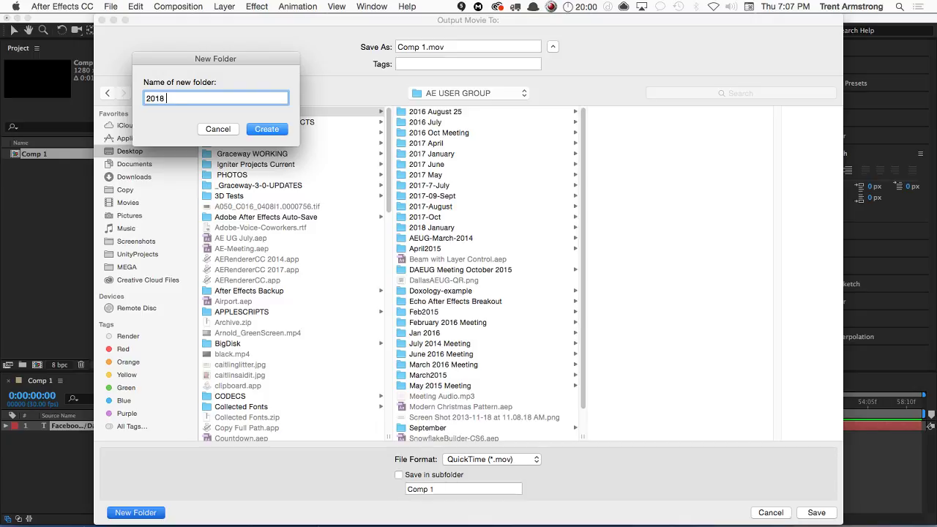
text( February)
key(Return)
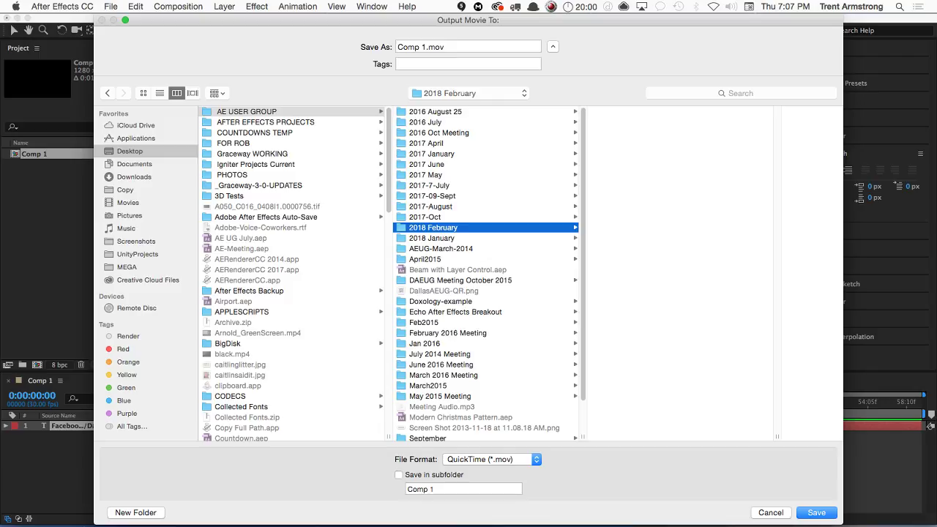
key(super+shift+n)
text(Render)
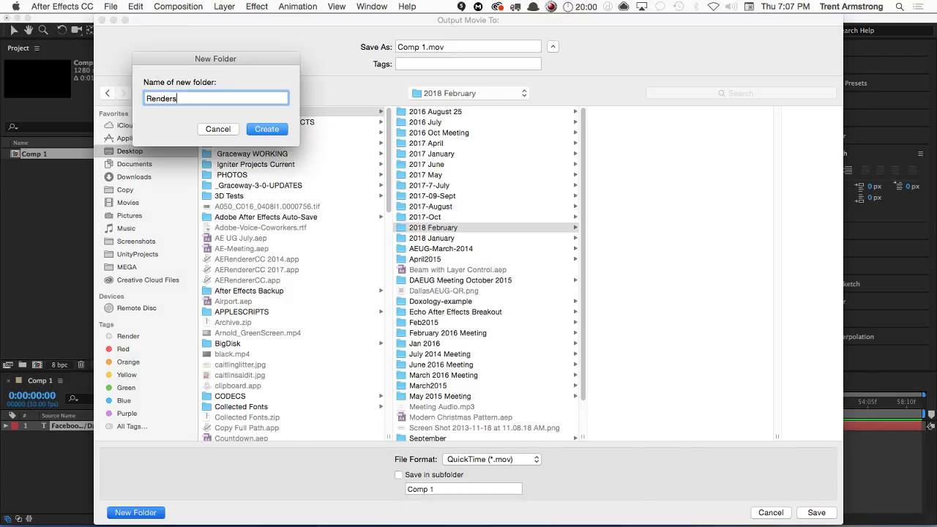
text(s)
key(Return)
key(Return)
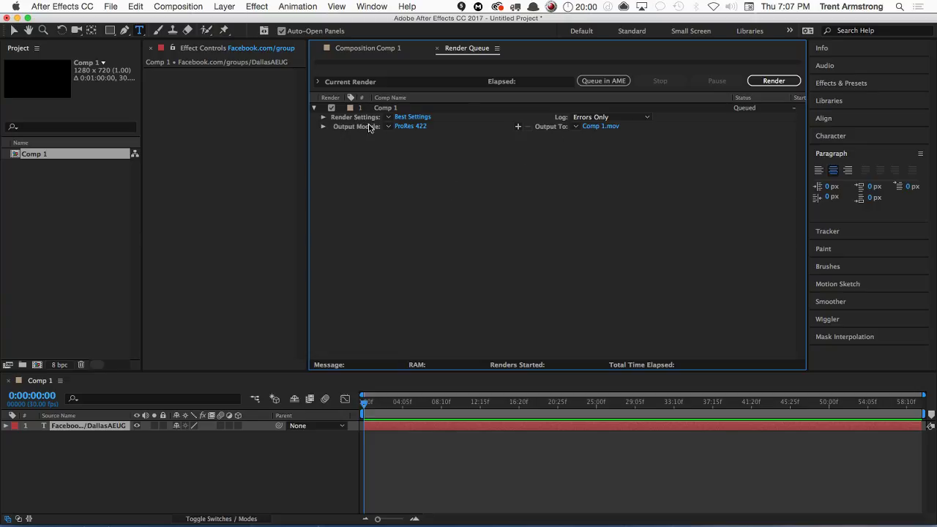
click(324, 118)
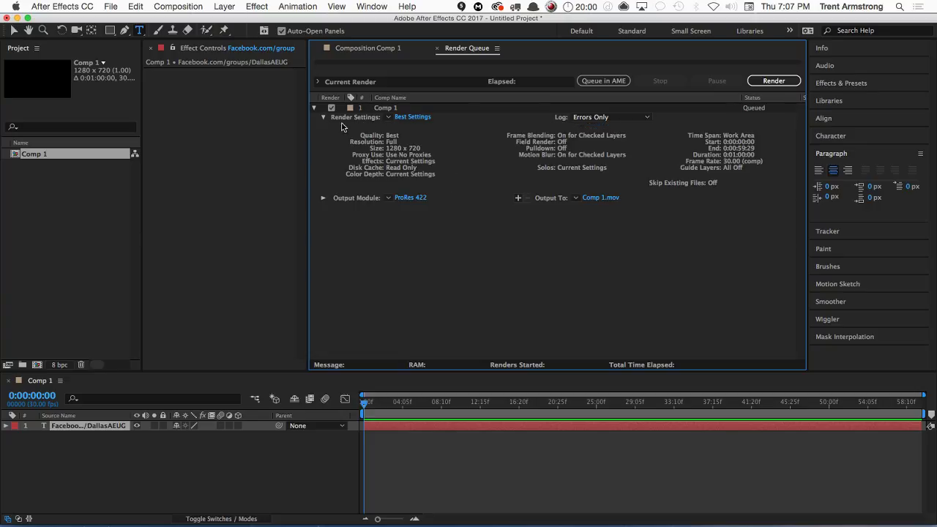
click(323, 198)
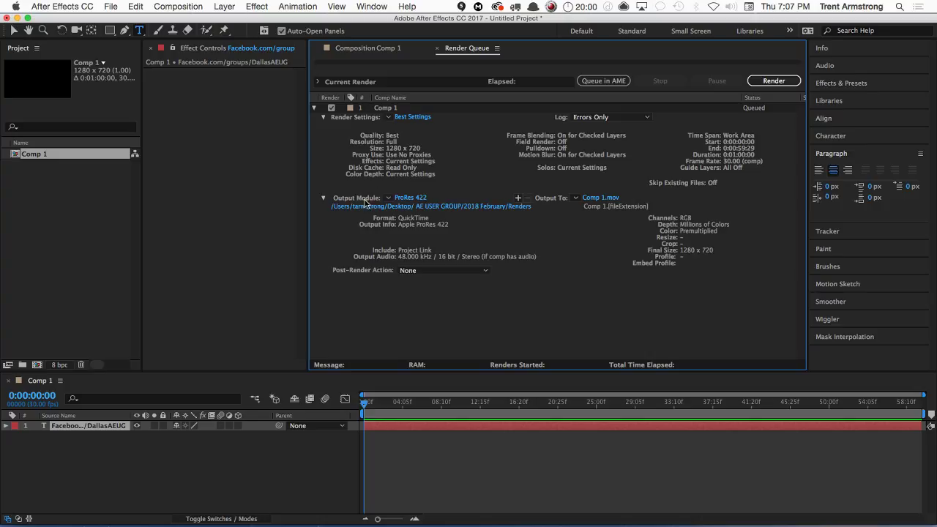
click(323, 198)
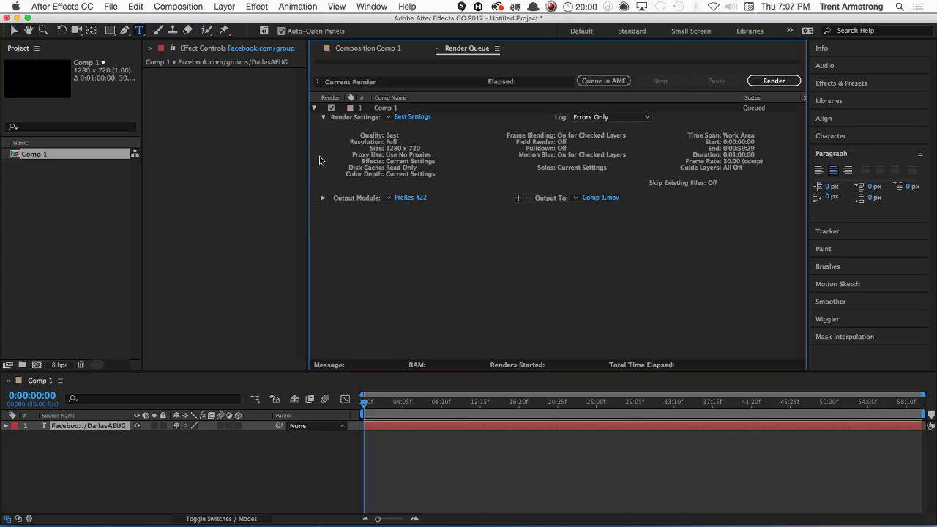
click(323, 119)
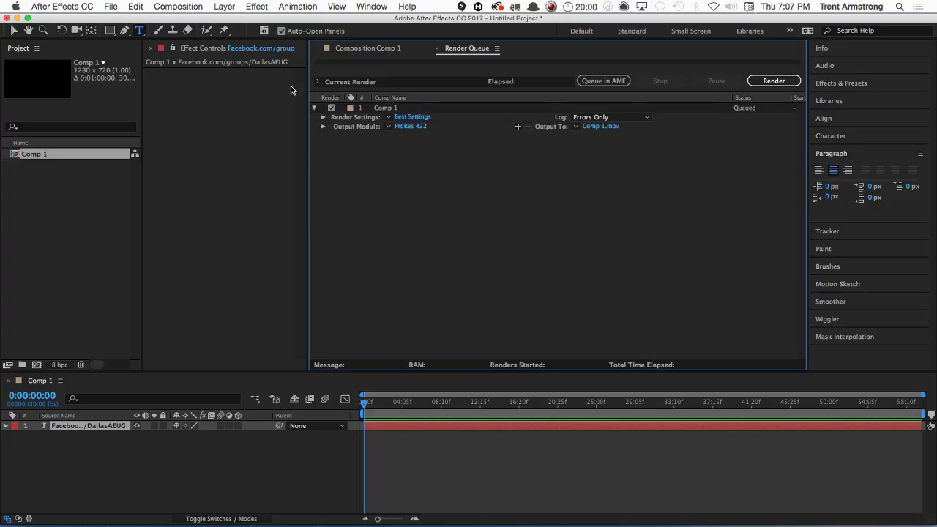
click(135, 7)
click(132, 6)
click(389, 118)
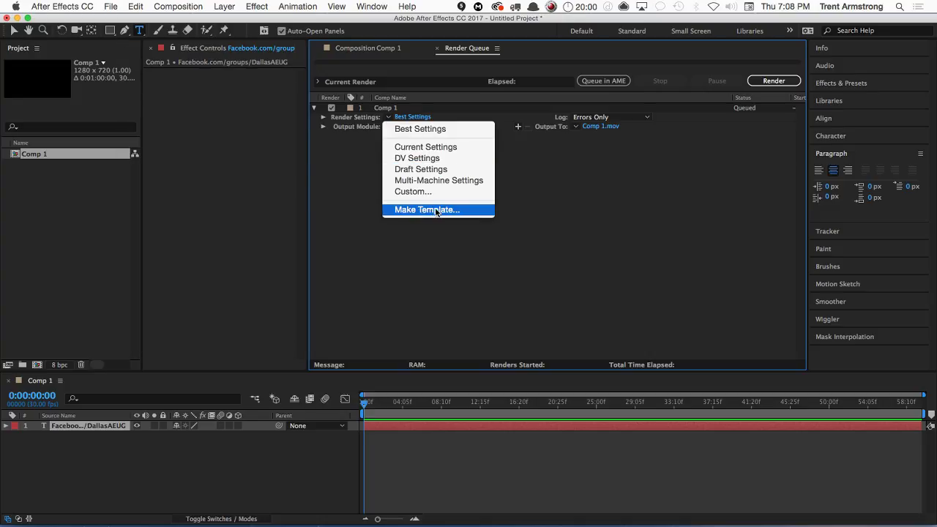
click(335, 208)
Open the Render Settings Templates dialog from Edit > Templates and center it on screen
click(133, 7)
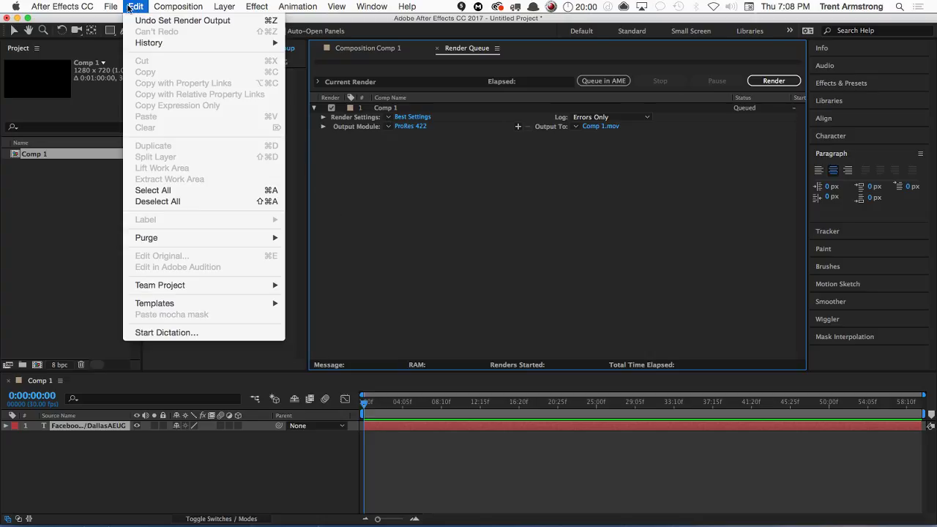
mouse_move(162, 305)
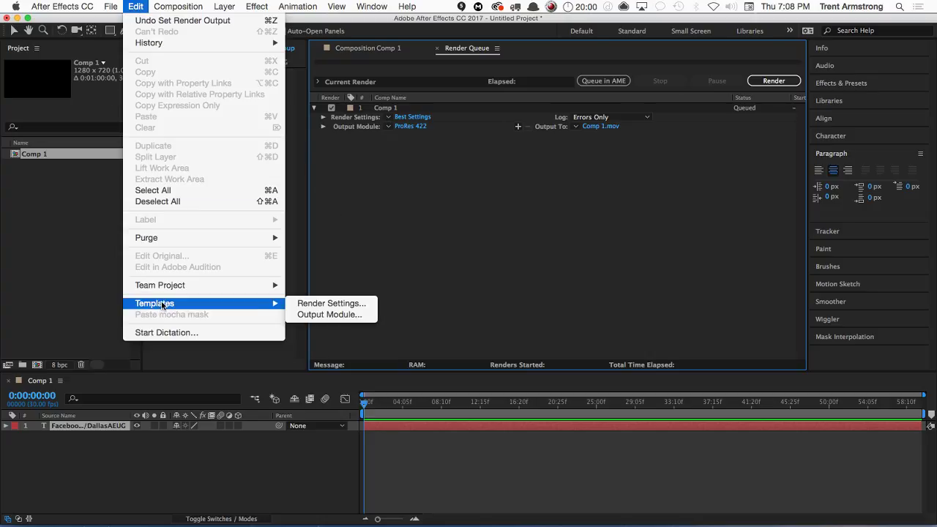
click(327, 304)
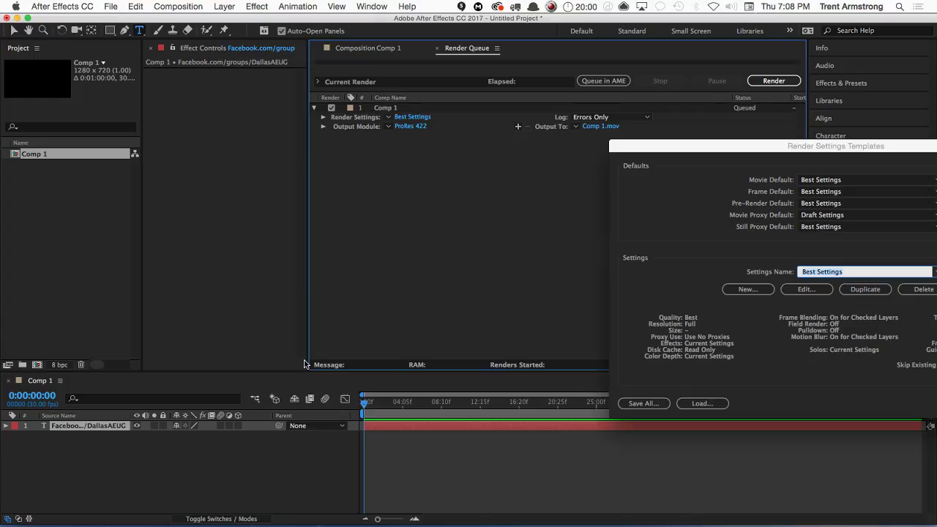
drag(662, 146, 227, 67)
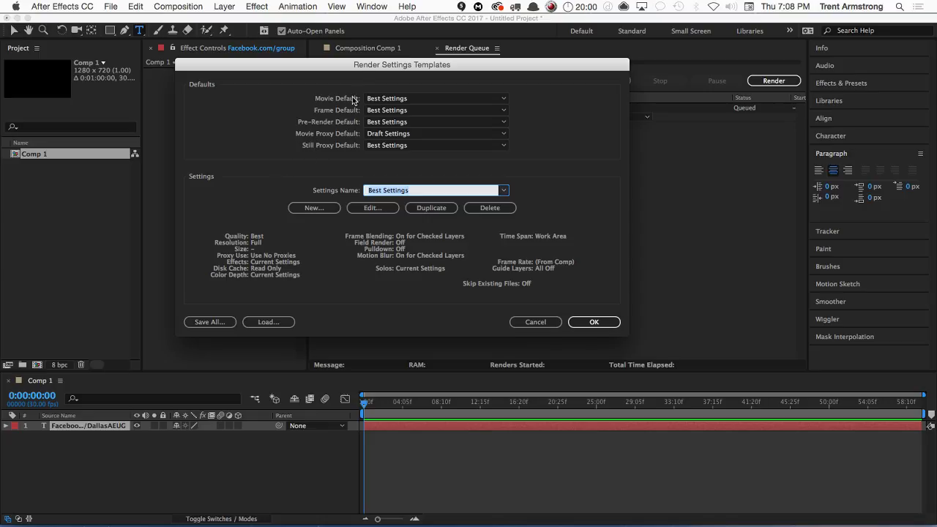
drag(381, 66, 383, 64)
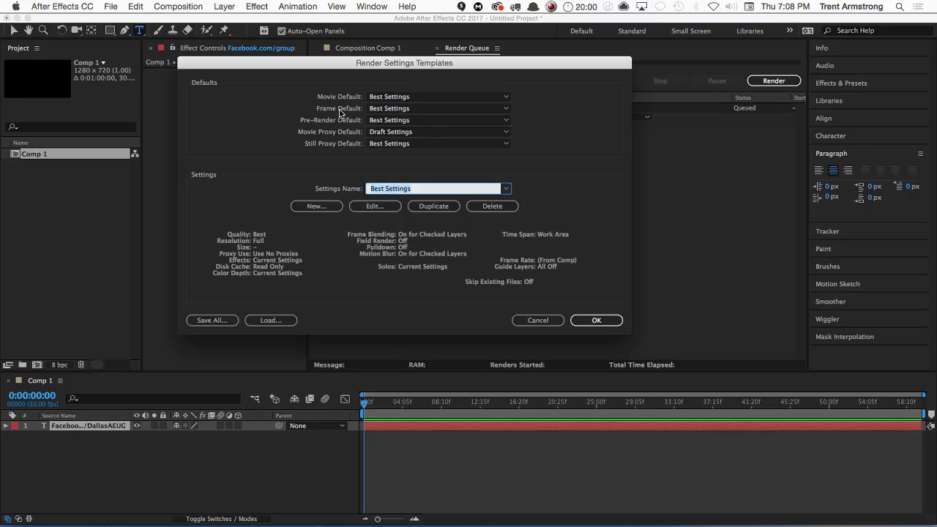
drag(401, 63, 404, 61)
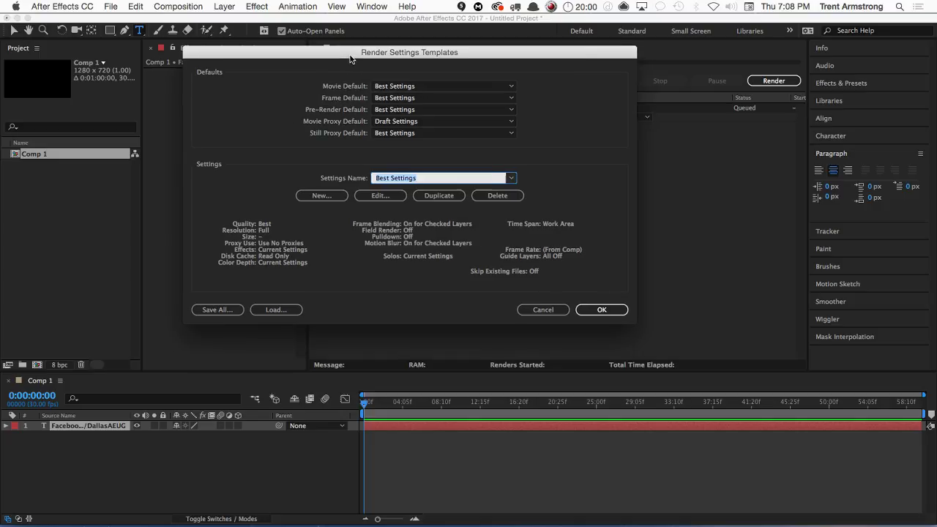
drag(339, 65, 341, 56)
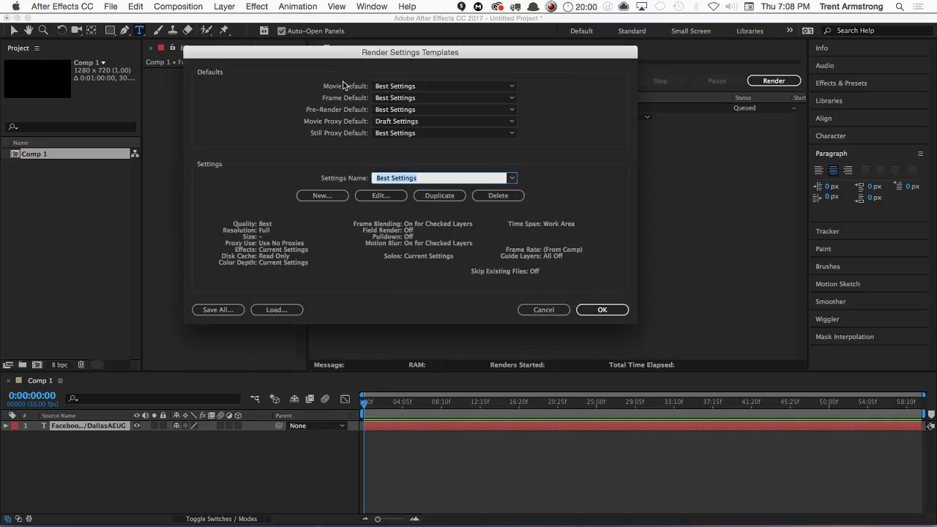
Review the Movie, Frame, Pre-Render and Movie Proxy defaults, keeping Best Settings and Draft Settings
click(430, 86)
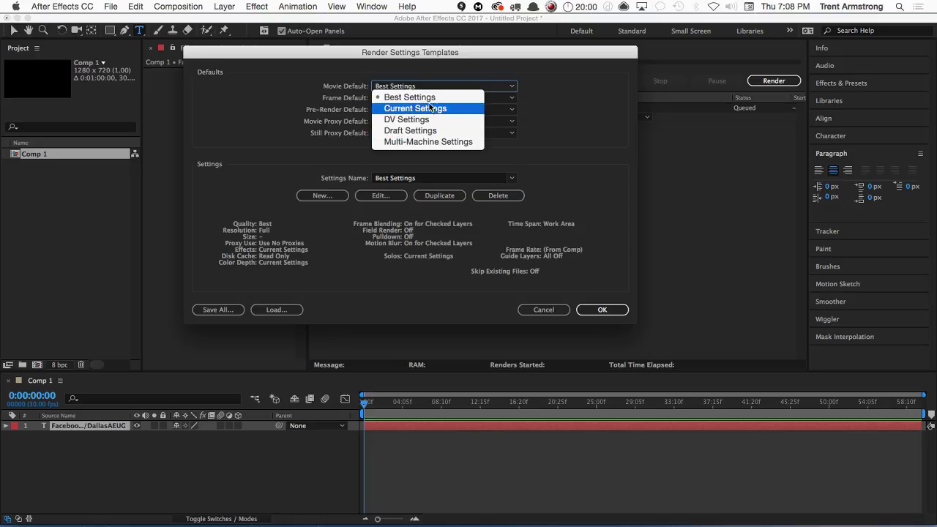
click(551, 121)
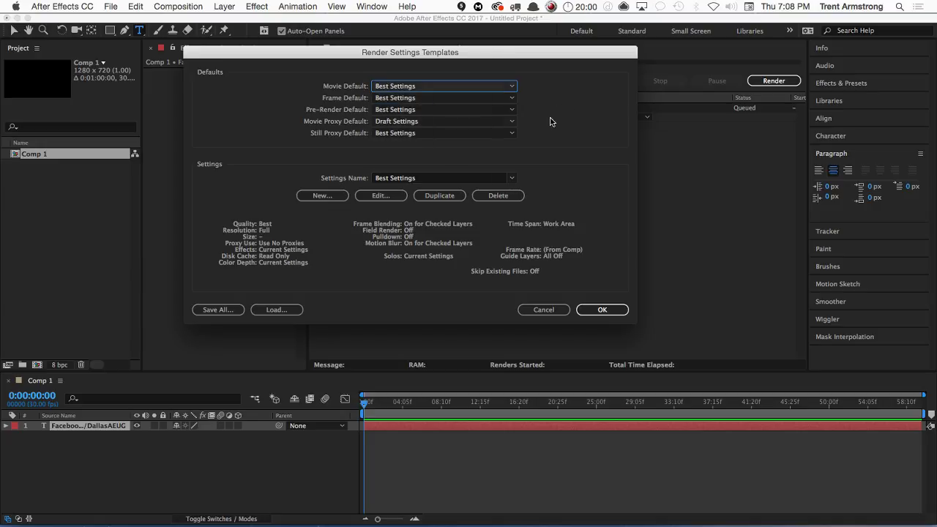
click(425, 86)
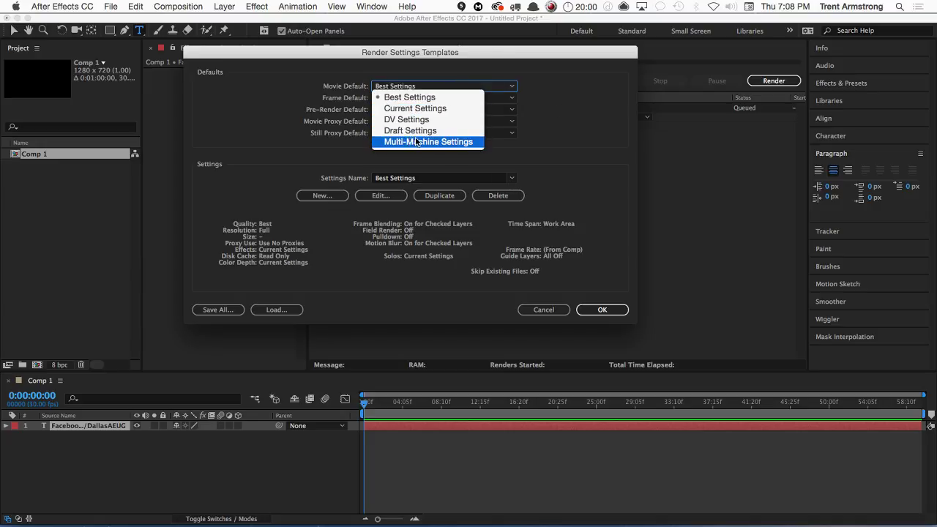
click(551, 121)
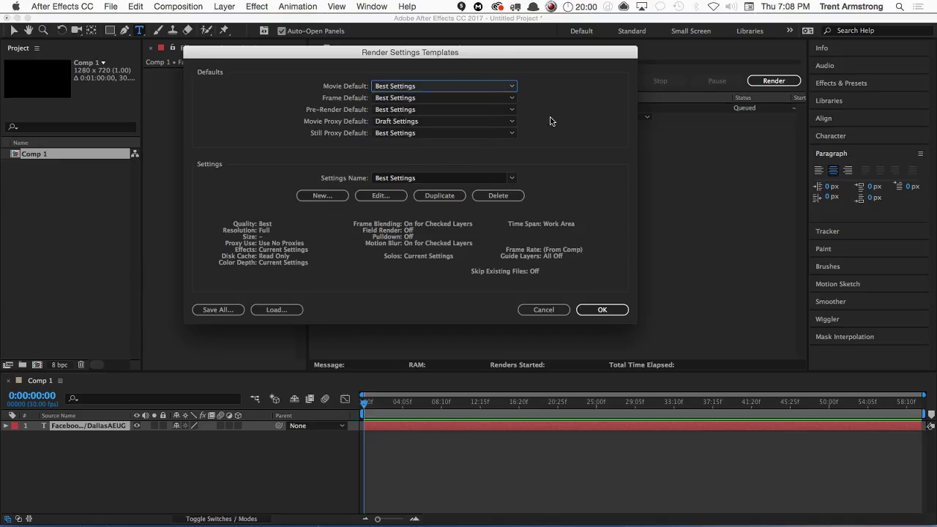
click(398, 98)
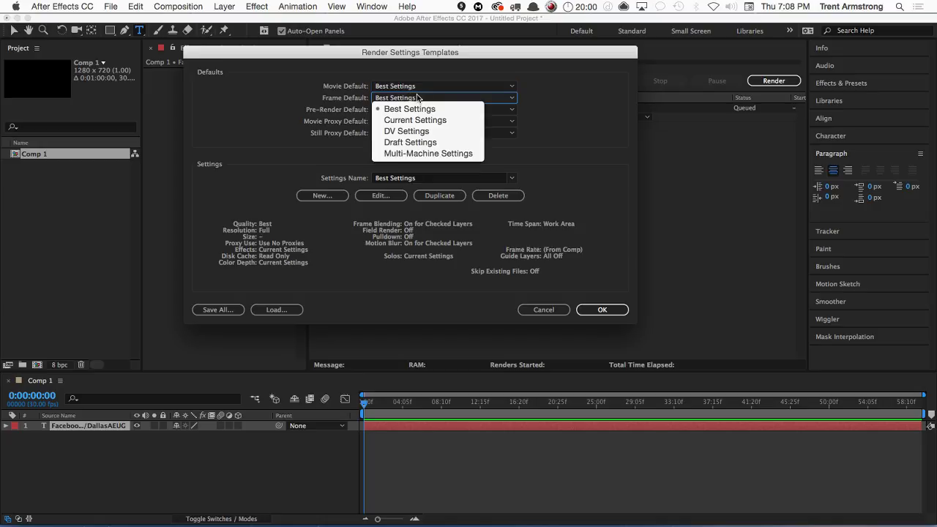
click(354, 128)
click(419, 110)
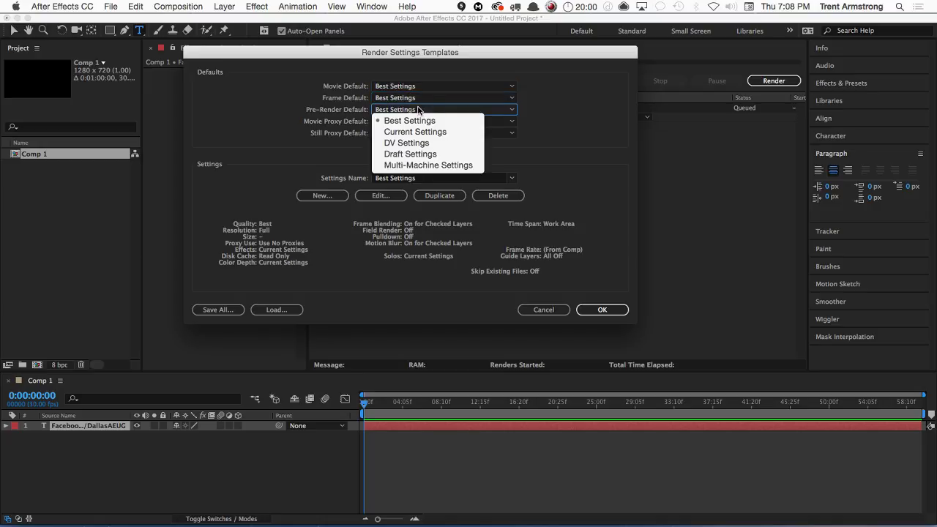
click(337, 115)
click(395, 121)
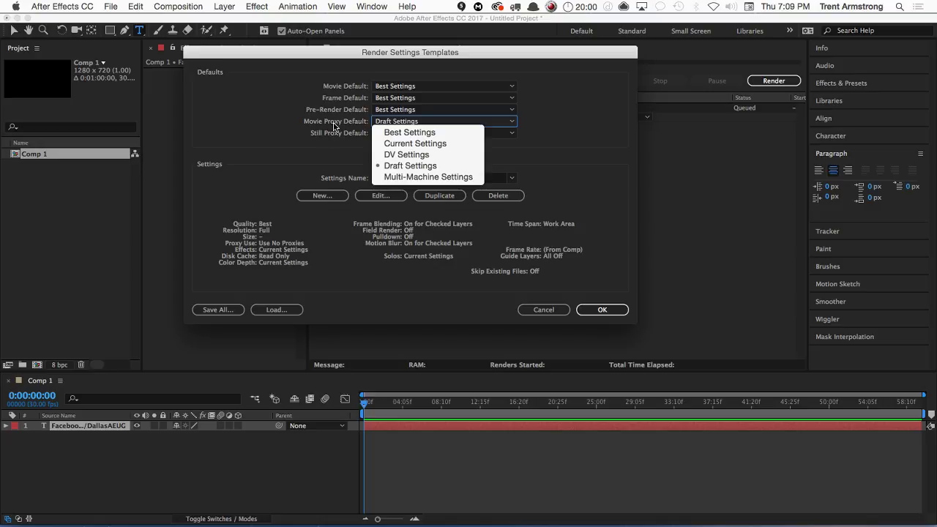
click(336, 130)
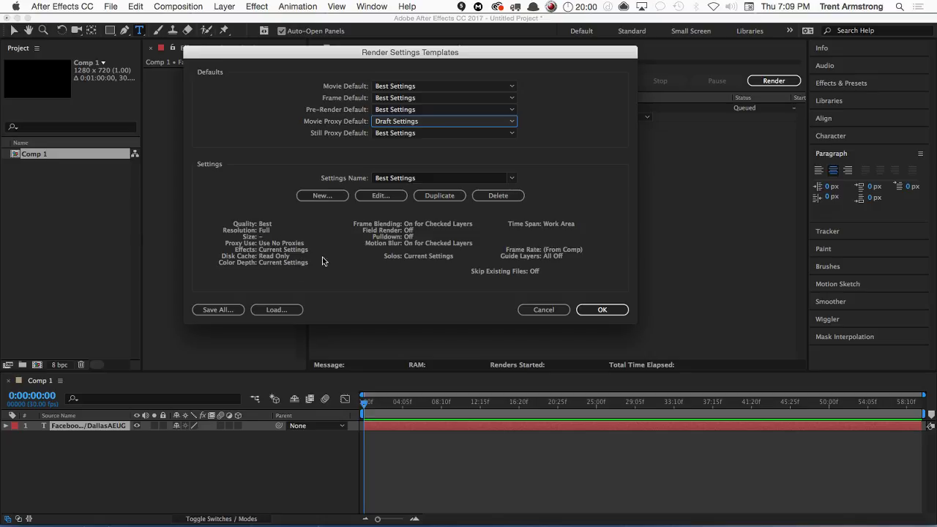
Edit Best Settings and review Quality, Resolution, Disk Cache and Frame Blending, keeping Best, Full and Read Only
click(381, 196)
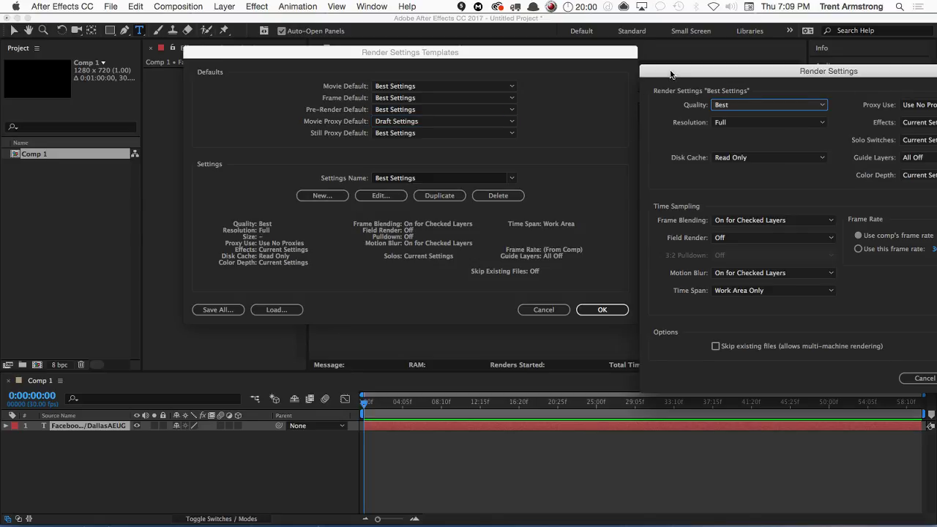
drag(671, 74, 272, 31)
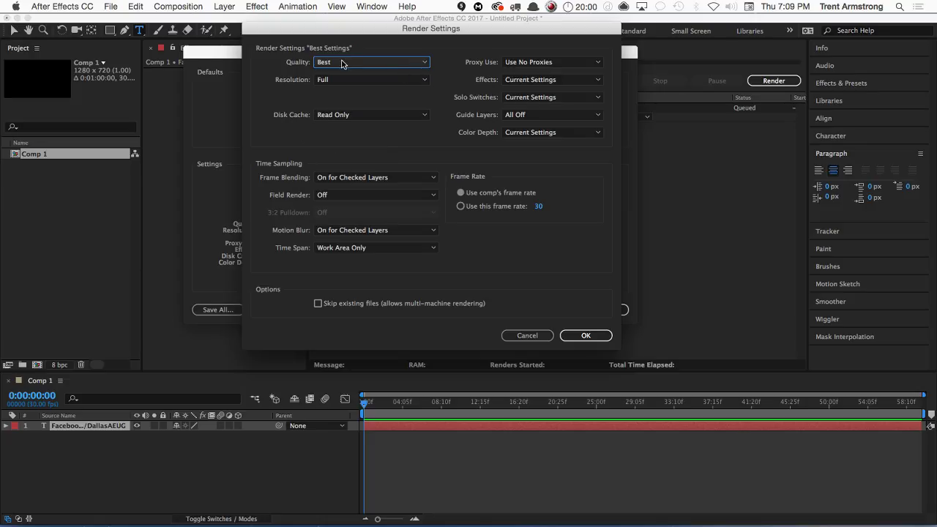
click(380, 63)
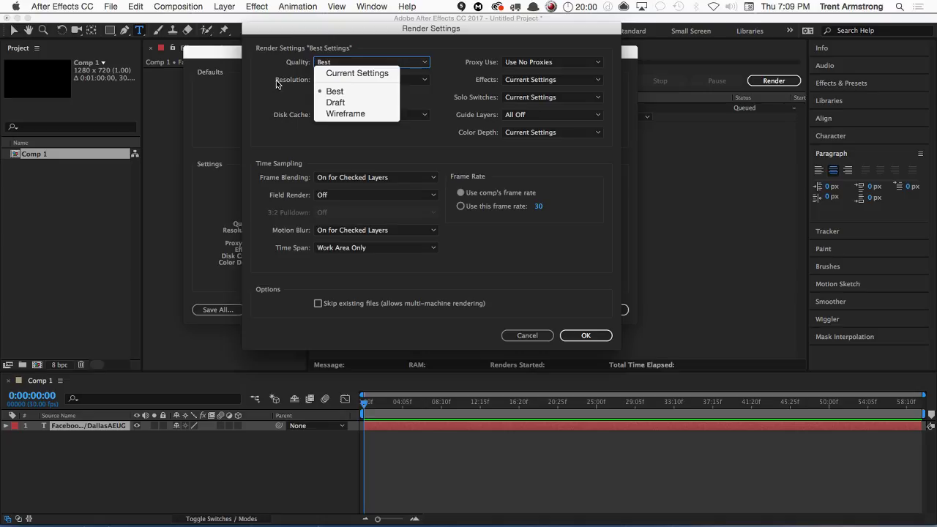
click(293, 121)
click(352, 80)
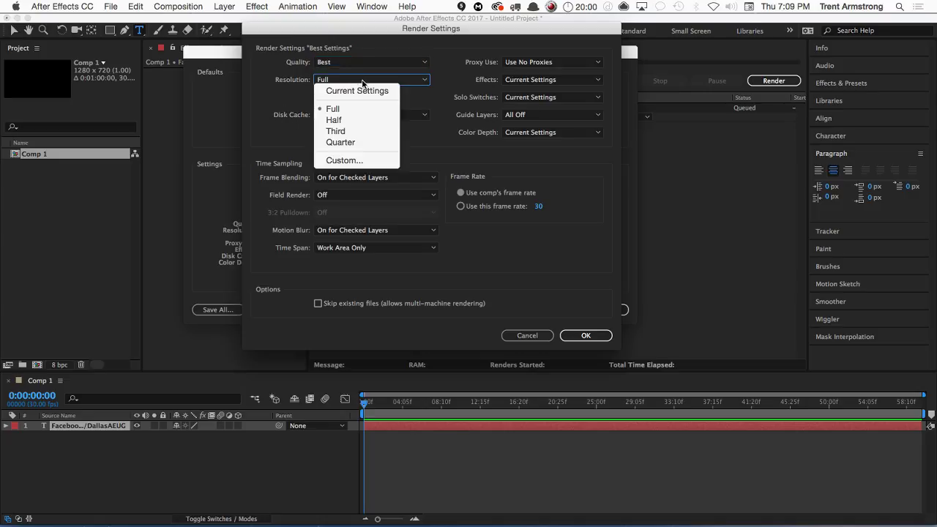
click(295, 141)
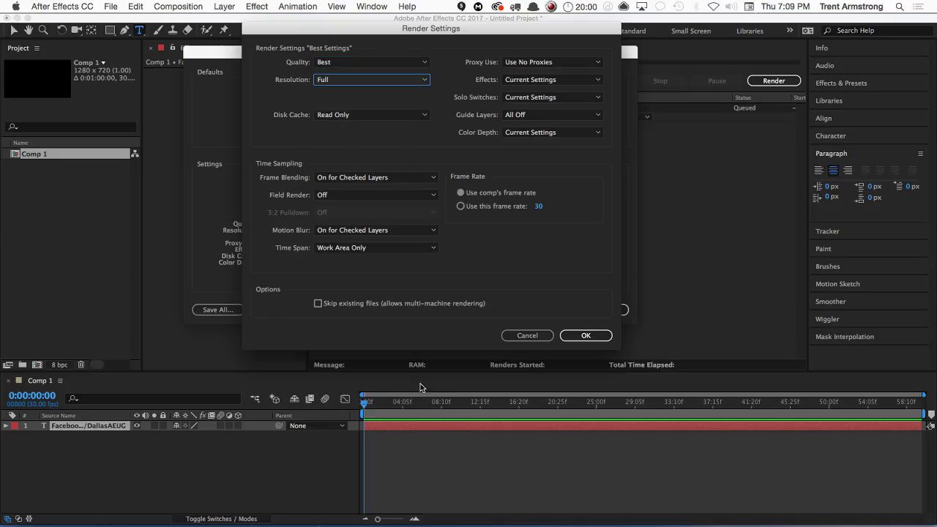
click(356, 109)
click(291, 117)
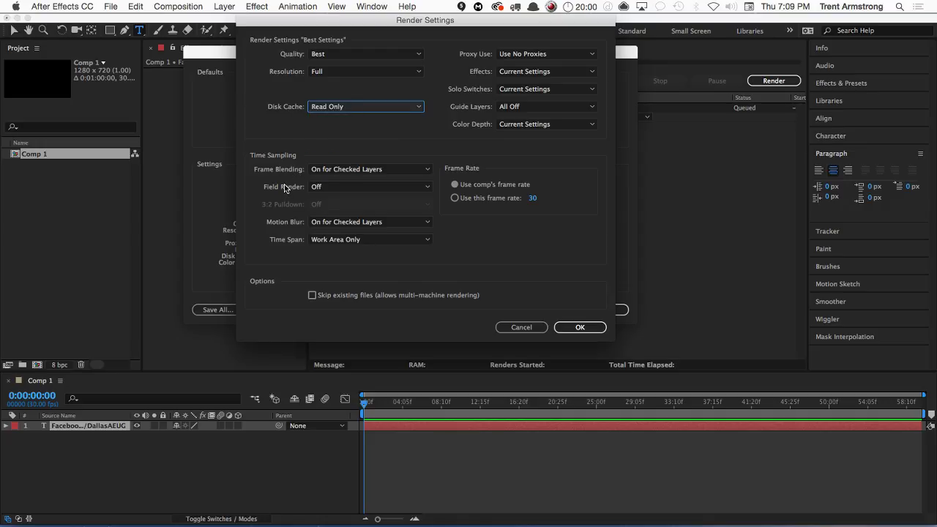
click(356, 169)
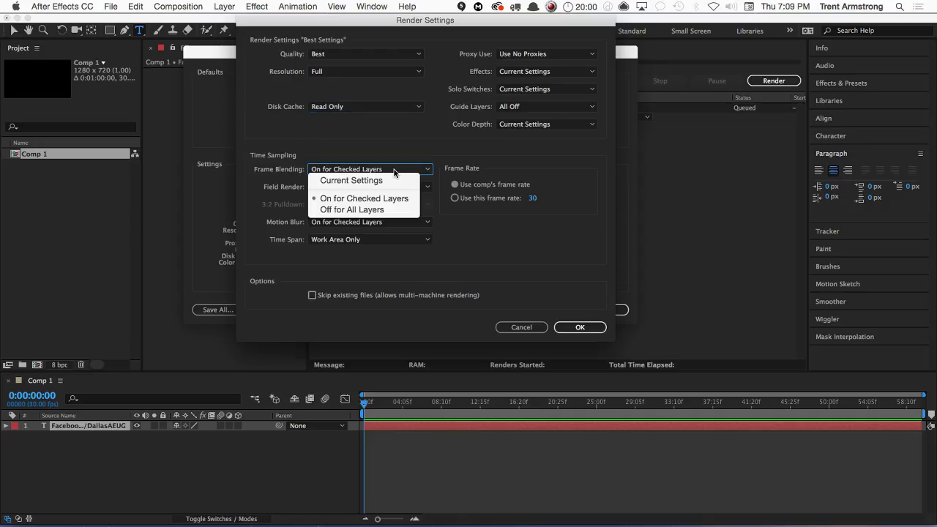
click(358, 131)
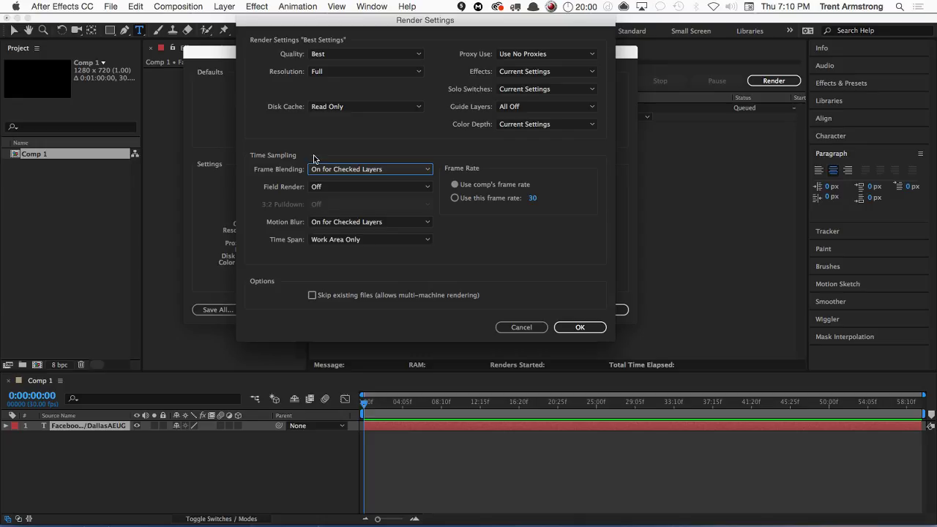
Review Field Render, Motion Blur, Resolution and Quality options, keeping Off, Full and Best
click(284, 186)
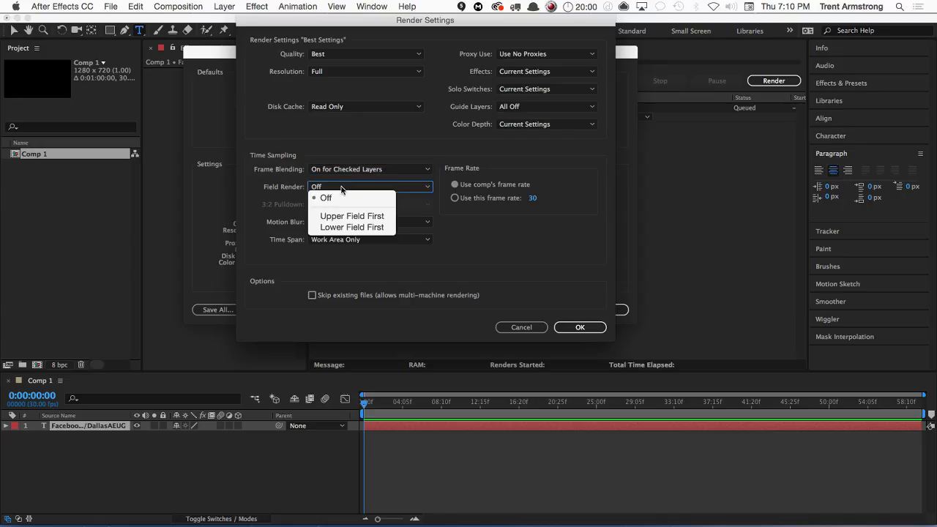
click(279, 188)
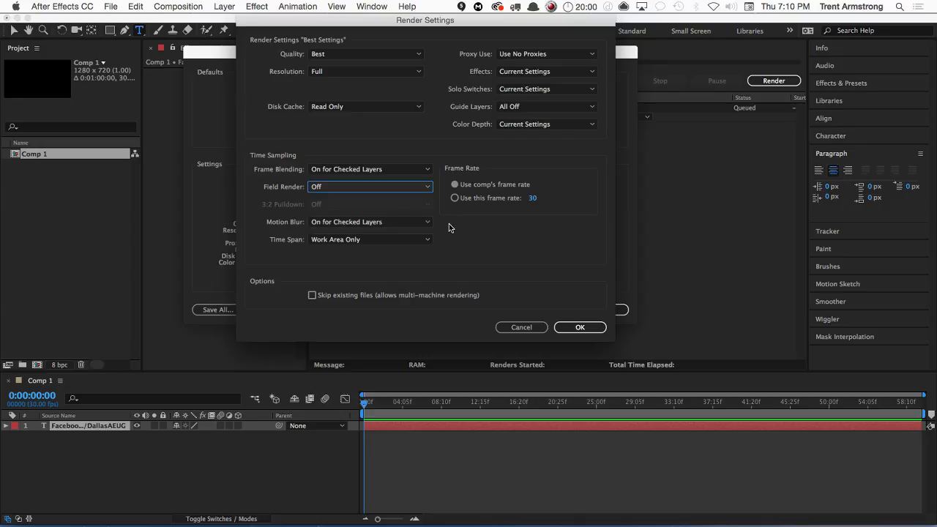
click(347, 223)
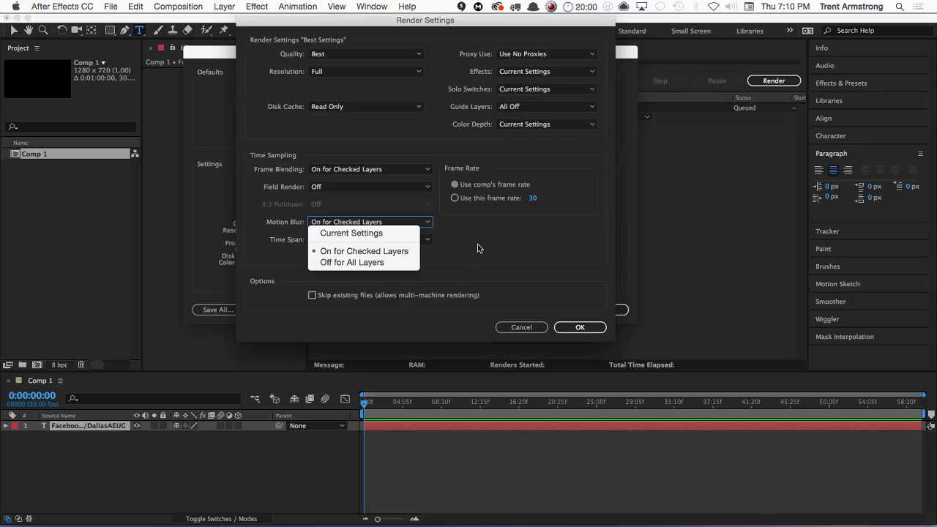
click(311, 121)
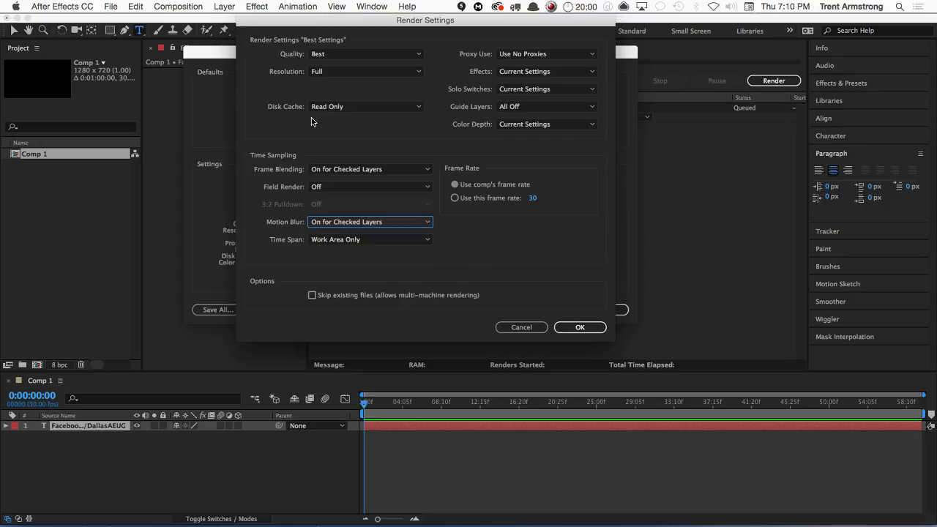
click(339, 81)
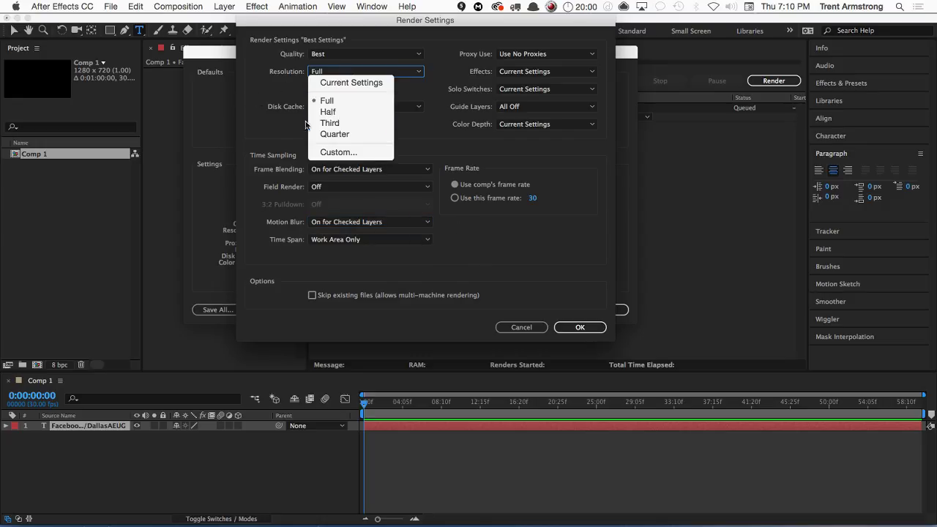
click(331, 60)
click(331, 58)
click(275, 92)
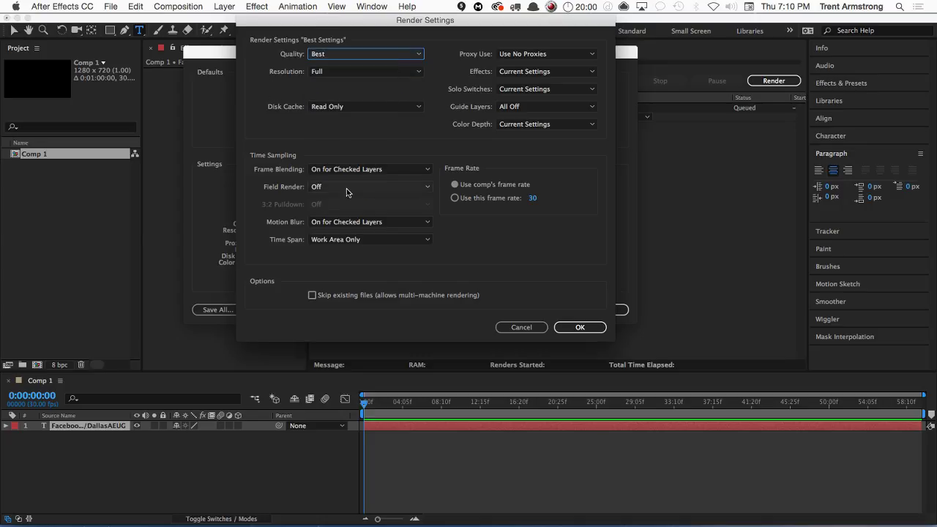
Recheck Motion Blur and Quality without changes, then cancel the Best Settings render settings
click(365, 225)
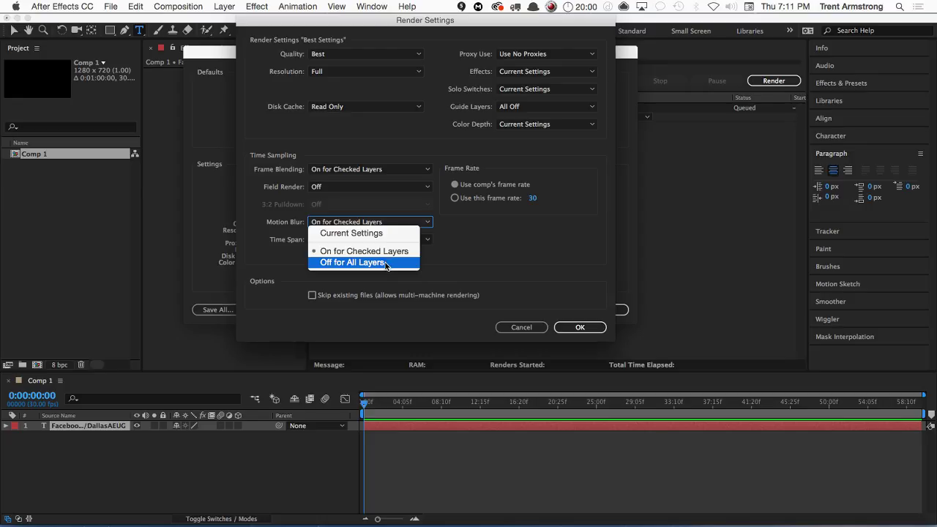
click(495, 232)
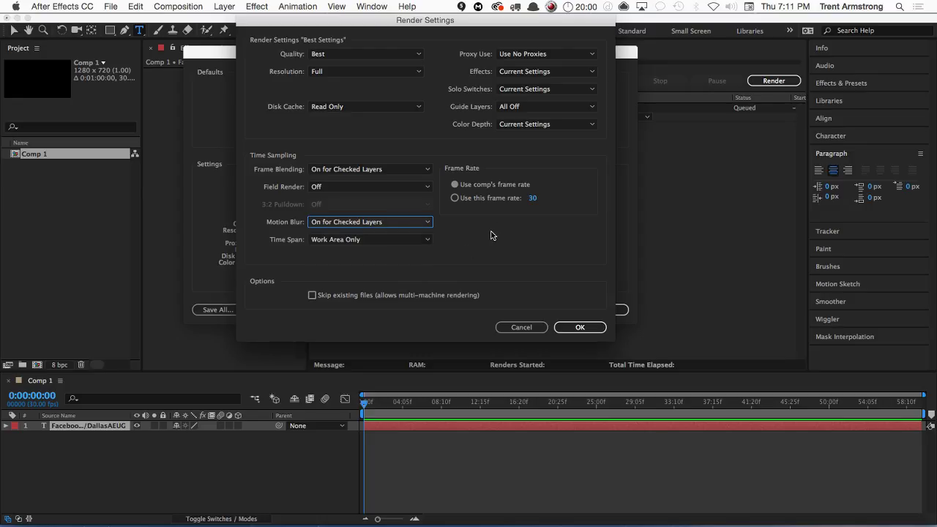
click(377, 224)
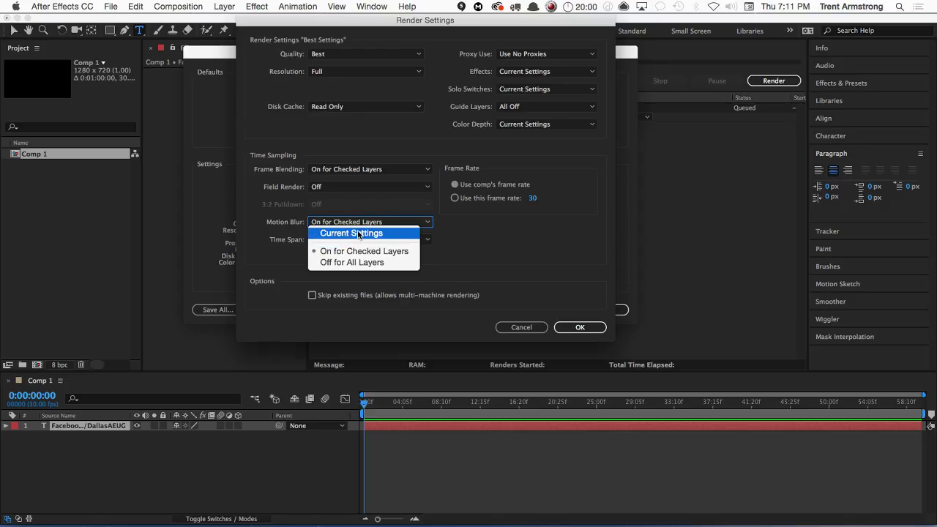
click(481, 246)
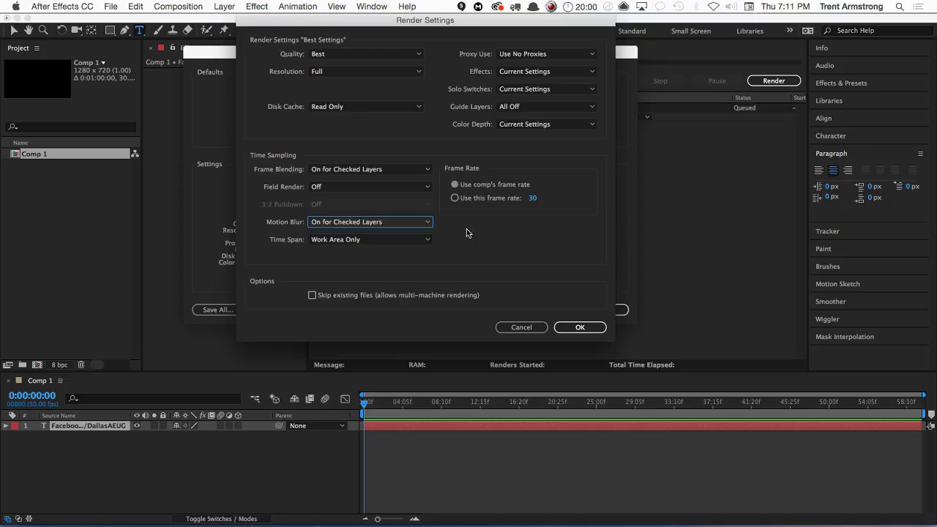
click(363, 55)
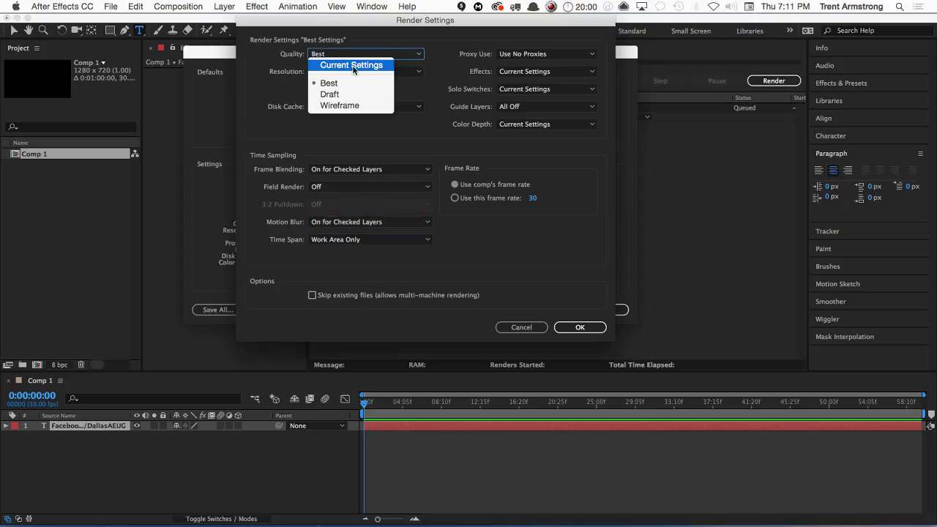
click(279, 68)
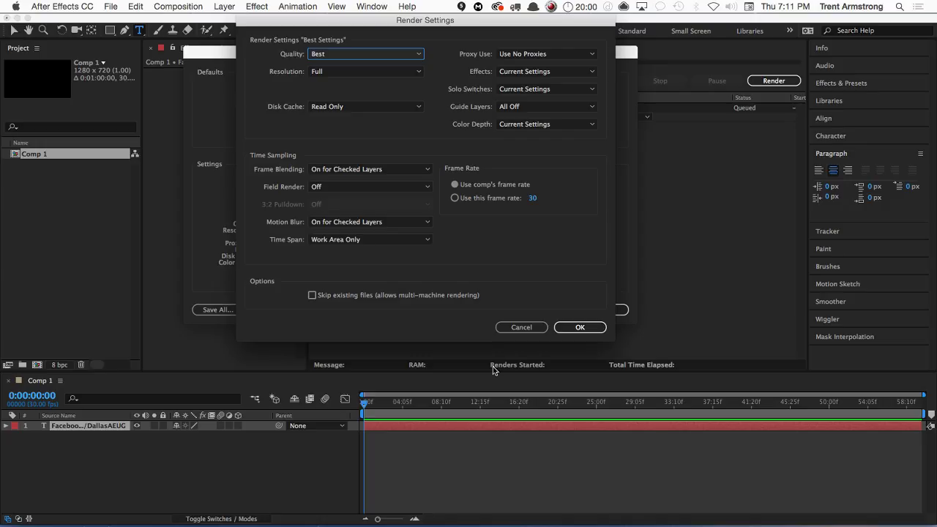
click(521, 328)
Set Comp 1's preview resolution to Third, enable motion blur on the text layer, and show the Render Queue
click(538, 310)
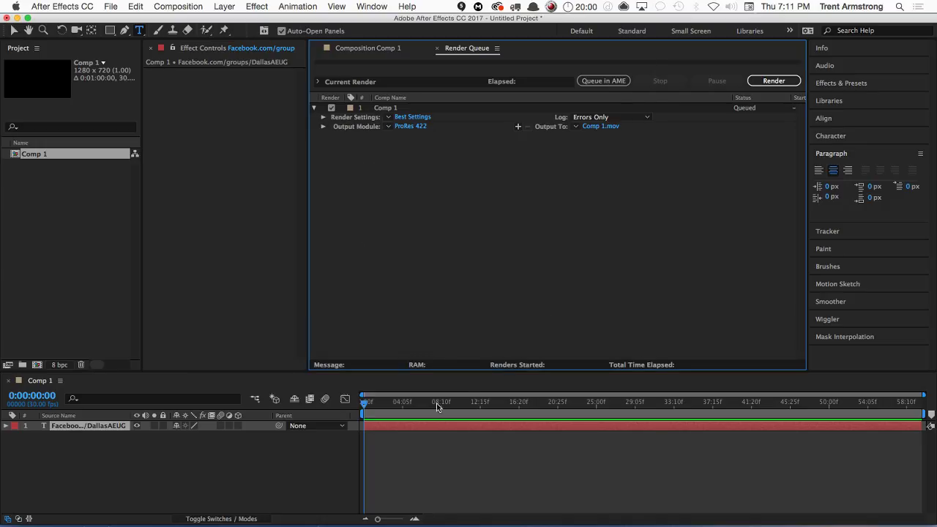
click(381, 440)
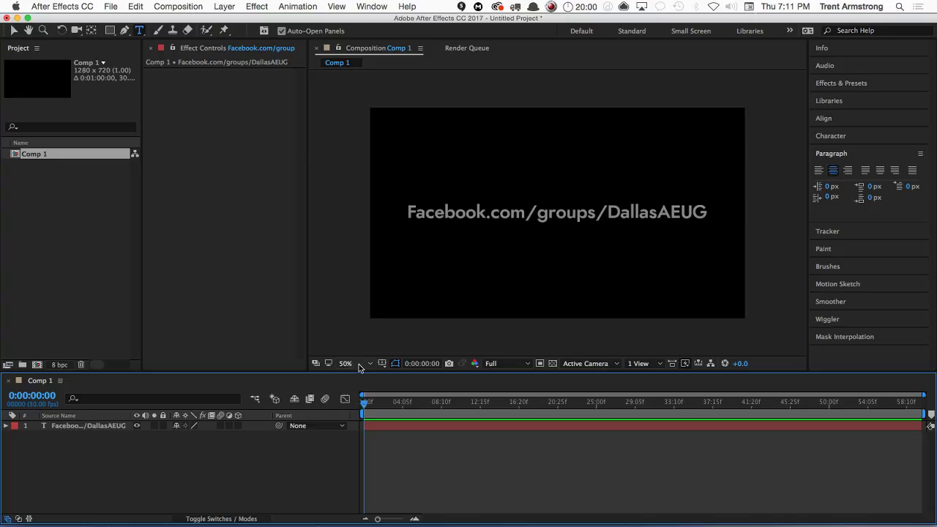
click(490, 363)
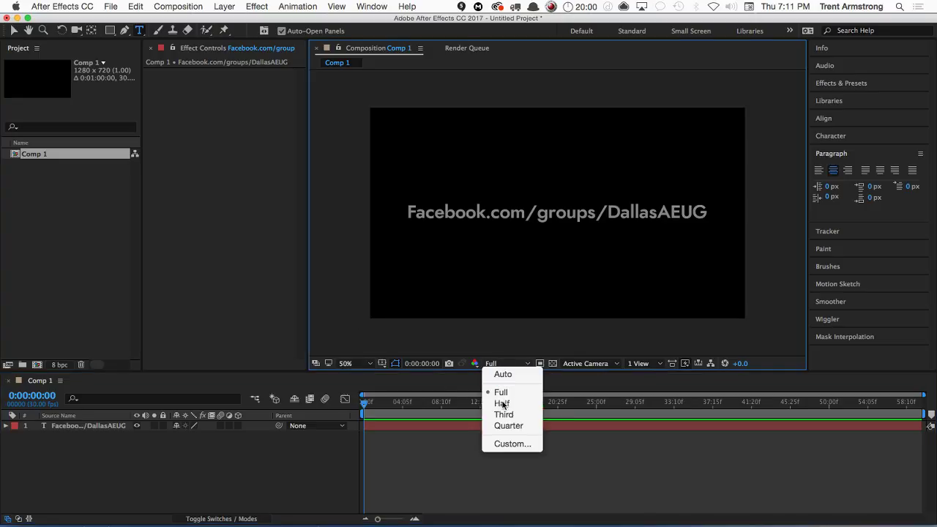
click(502, 402)
click(513, 364)
click(507, 414)
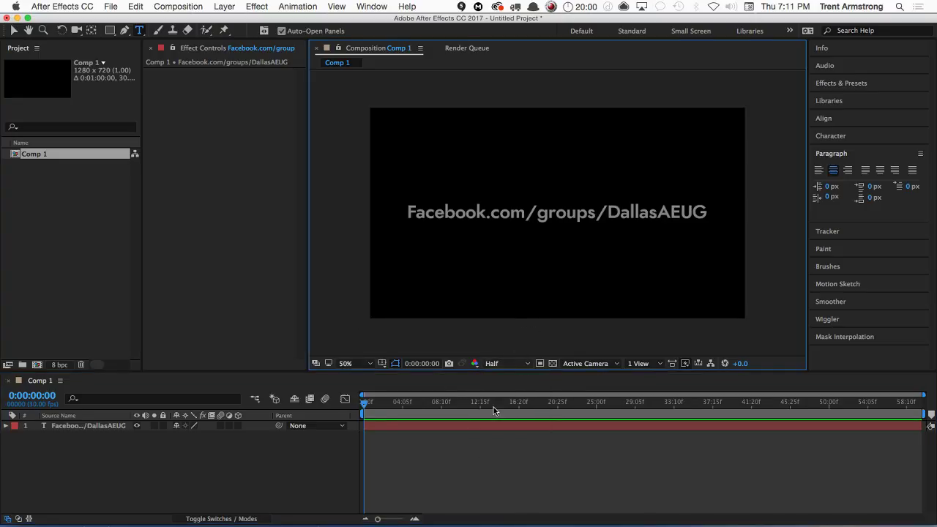
click(221, 426)
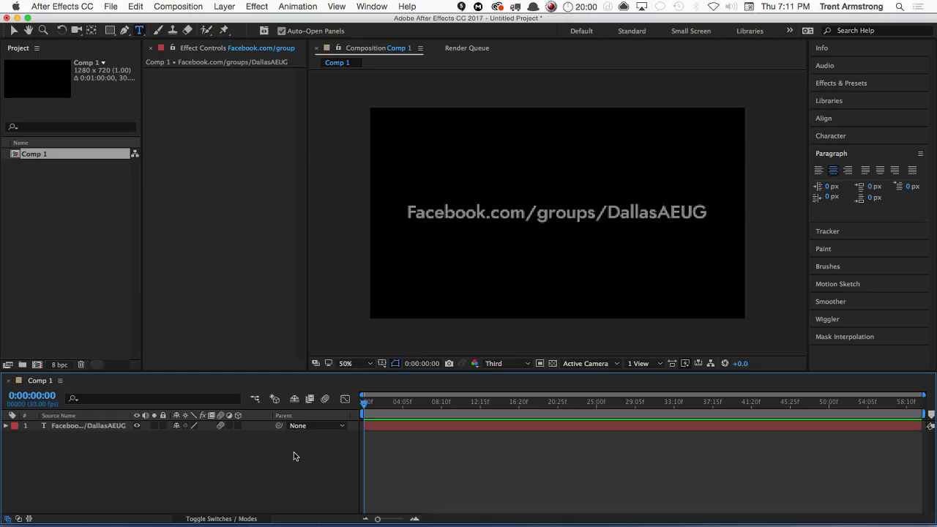
key(super+m)
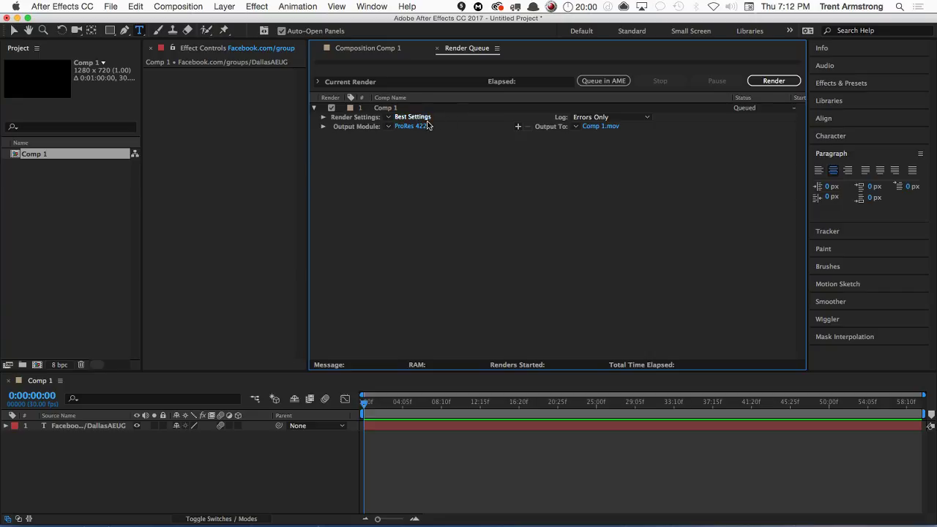
click(404, 118)
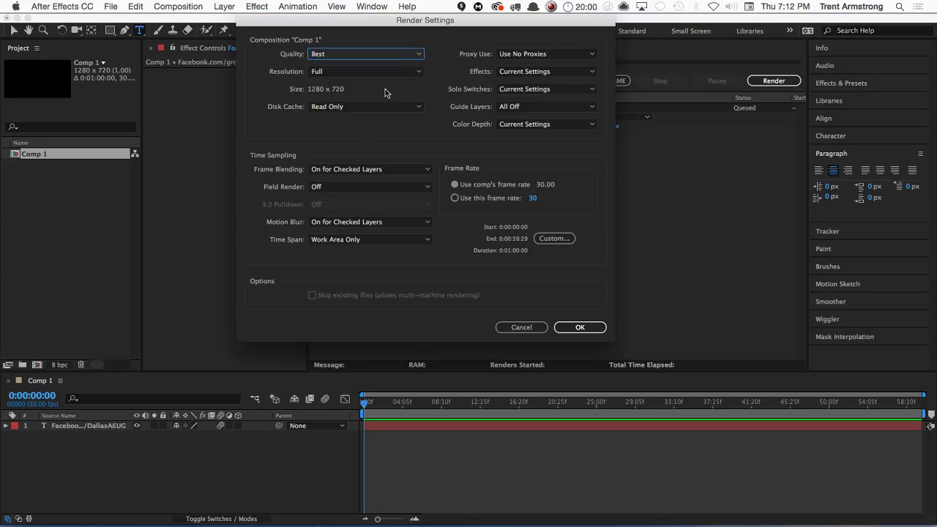
Cancel the render settings, reopen Render Settings Templates, and display the Draft Settings template
click(521, 327)
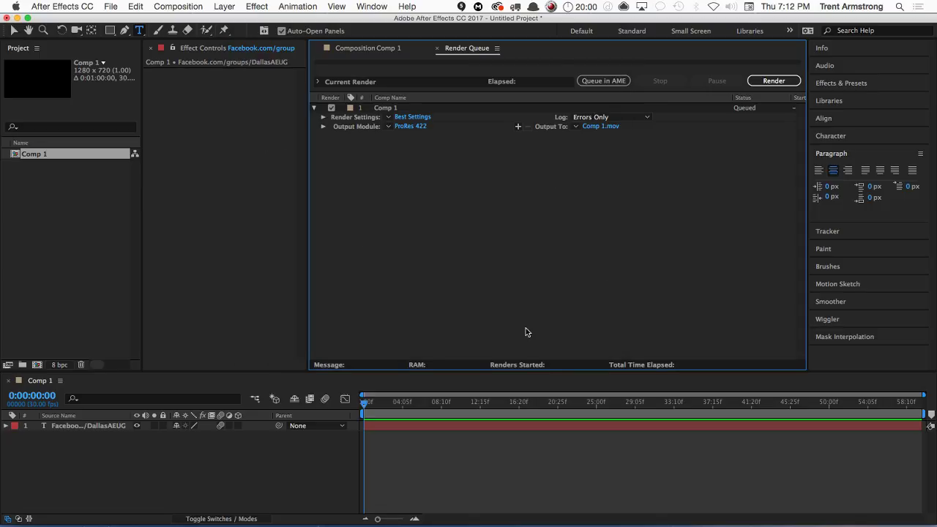
click(141, 6)
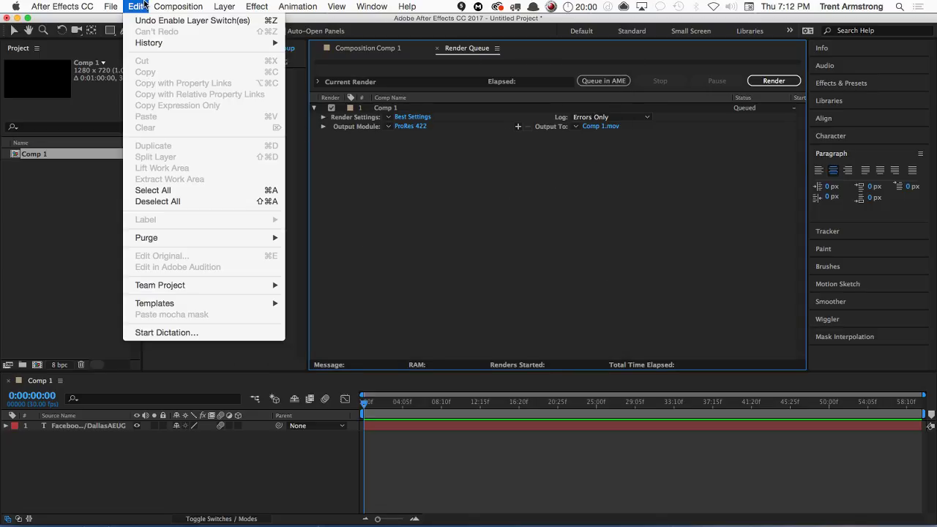
mouse_move(233, 303)
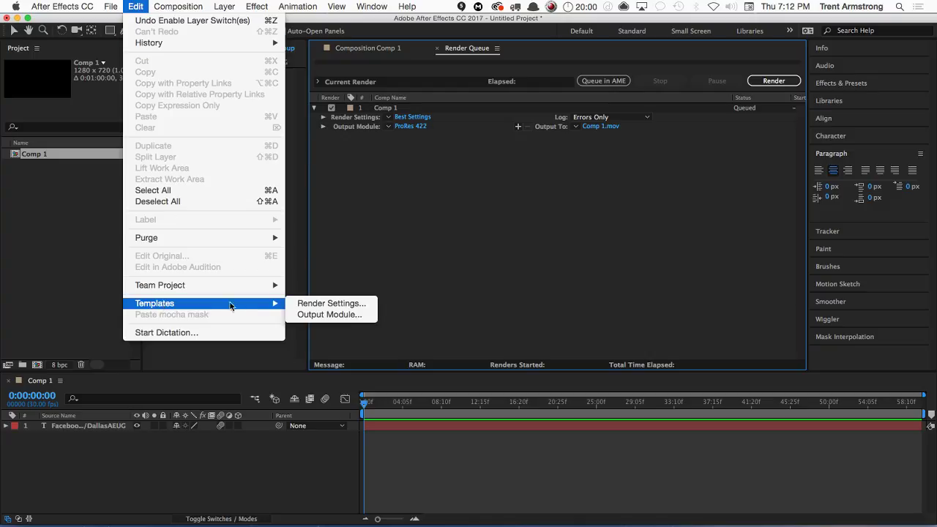
click(325, 306)
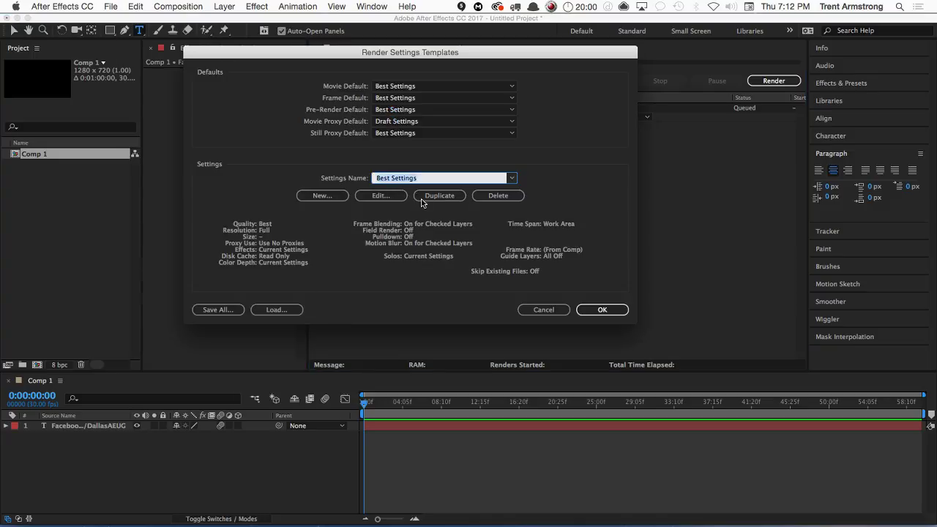
drag(436, 58, 441, 25)
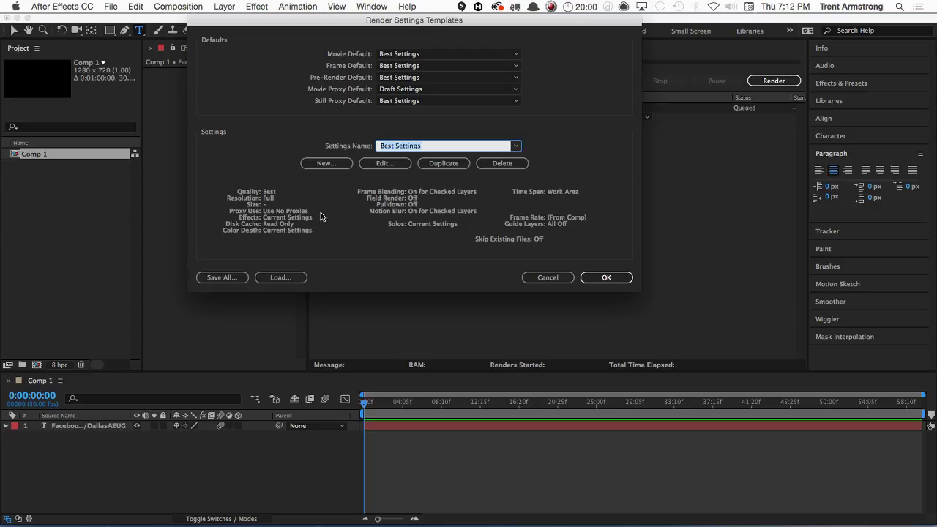
click(516, 147)
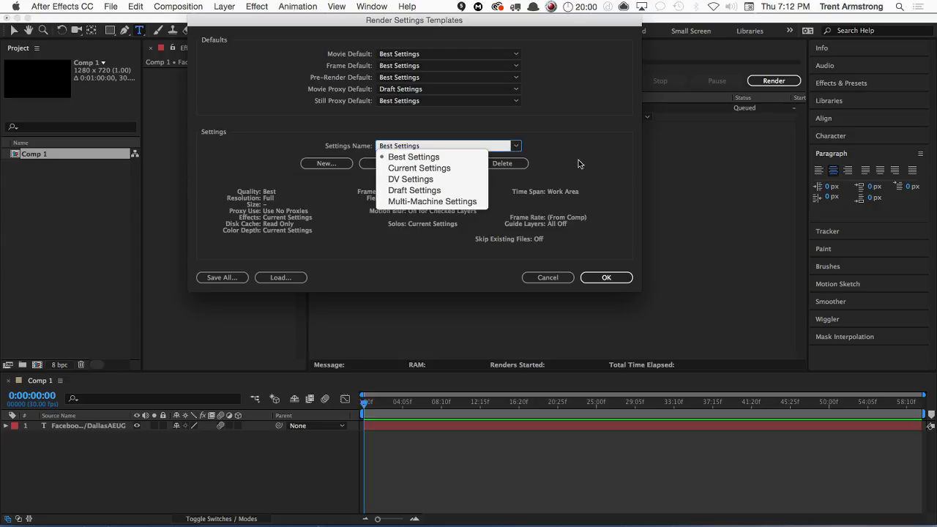
click(442, 191)
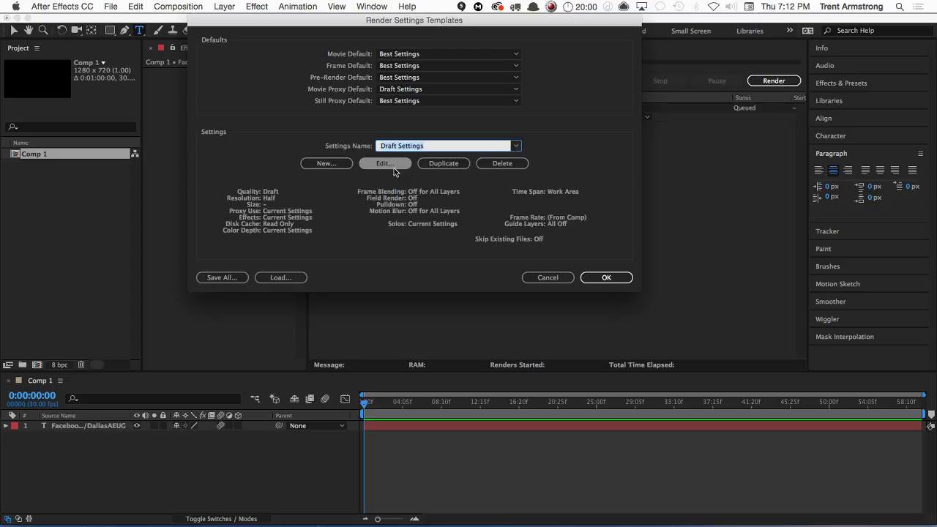
click(385, 163)
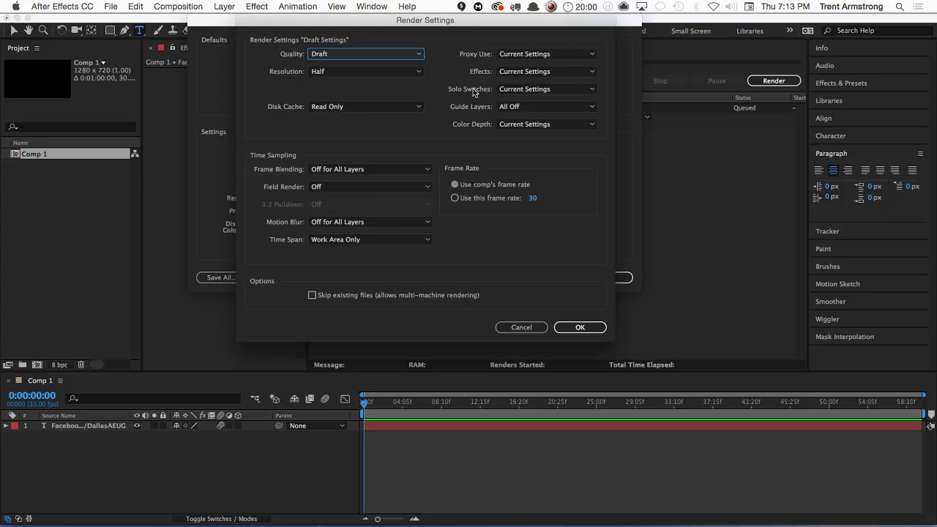
click(535, 88)
click(467, 89)
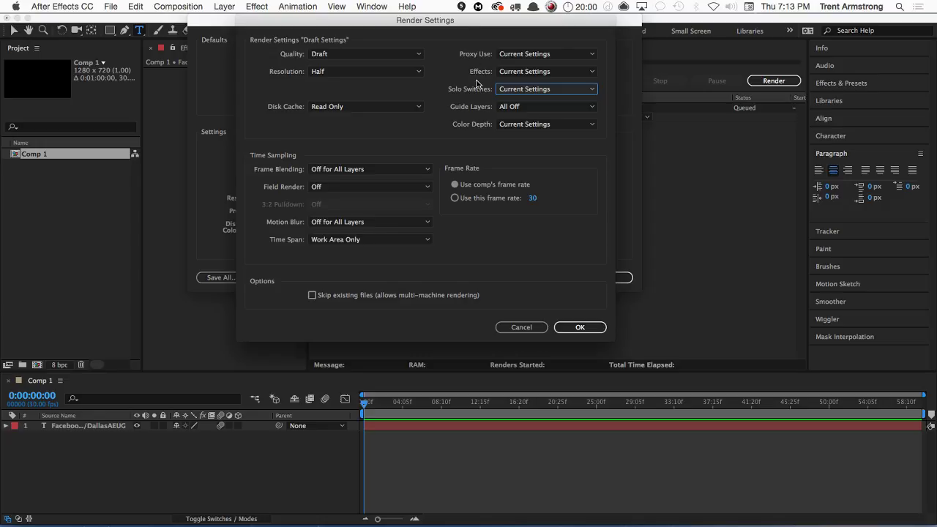
click(542, 124)
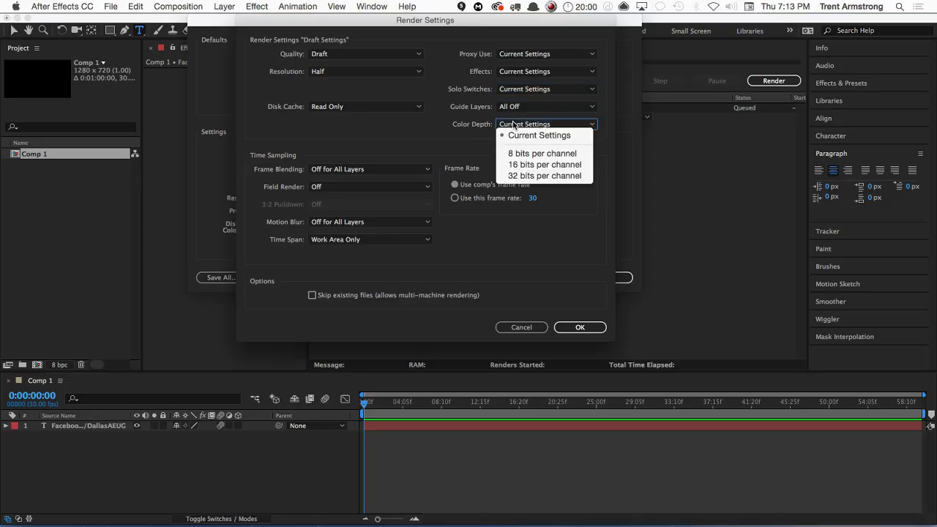
click(460, 132)
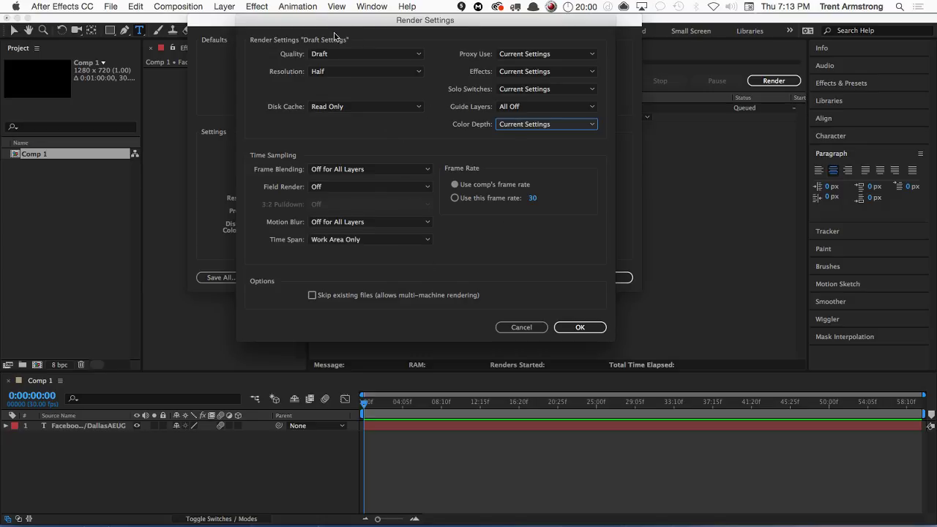
click(511, 327)
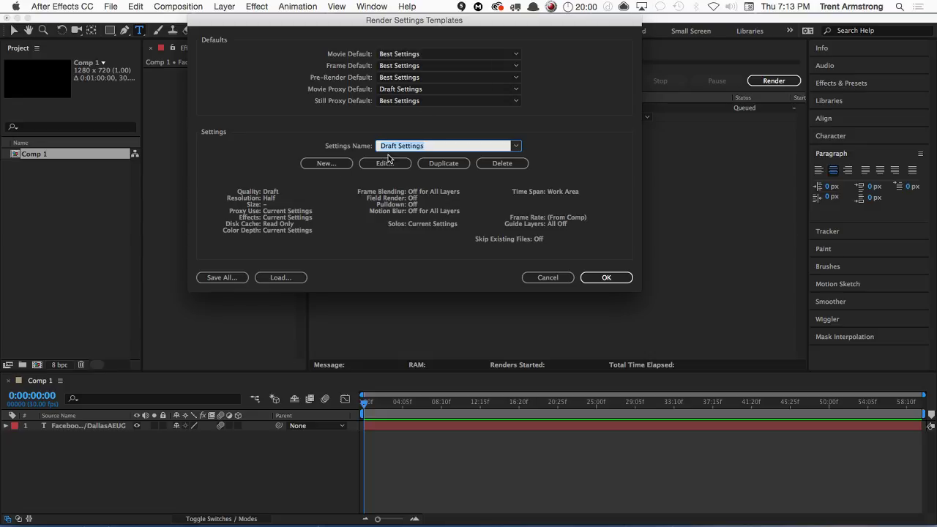
Select the Multi-Machine Settings template and open it for editing
click(513, 146)
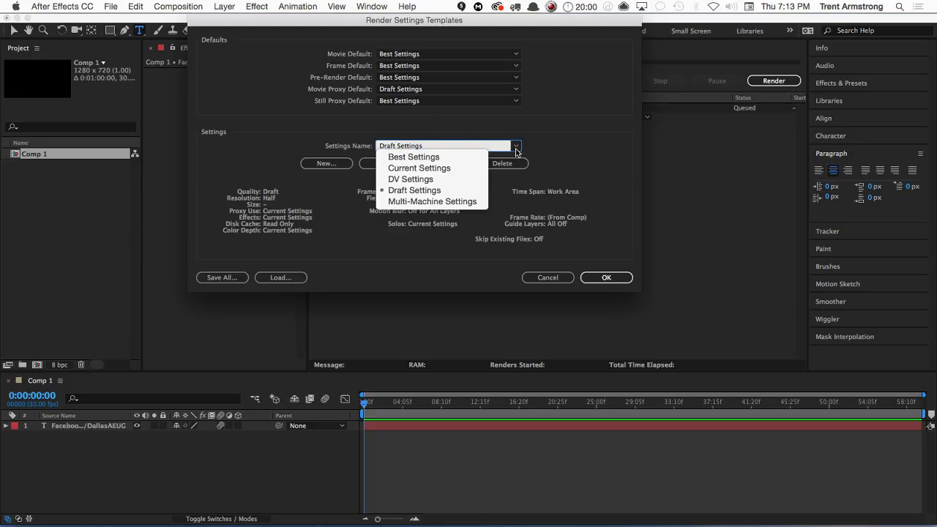
click(432, 207)
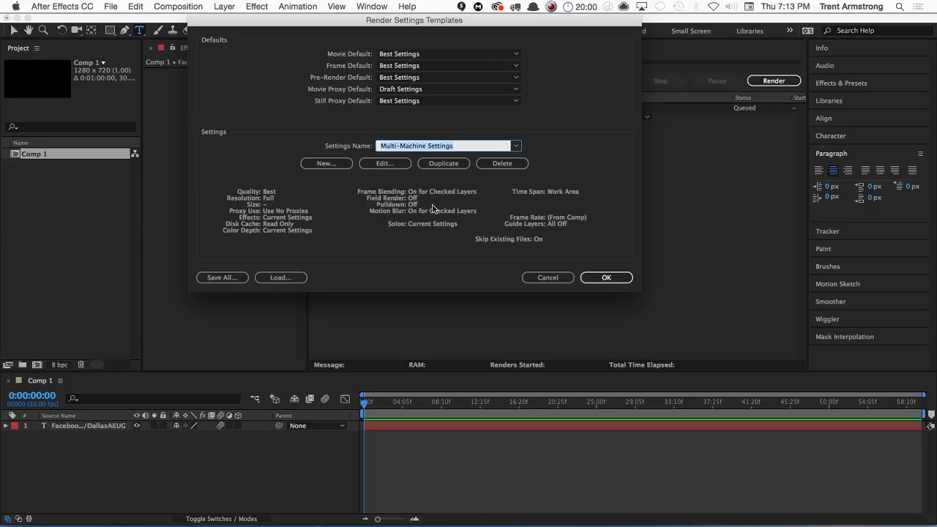
click(386, 163)
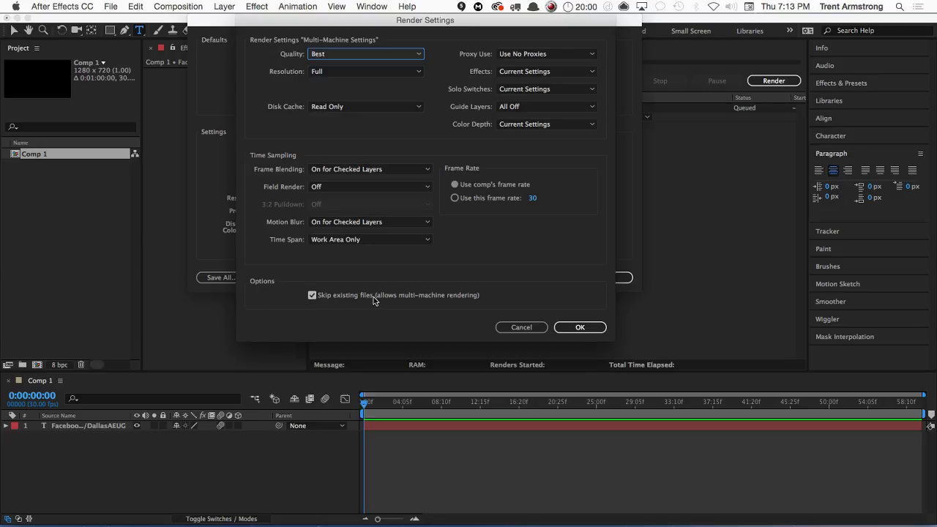
Toggle Skip Existing Files off and back on, then cancel the edit without saving
click(426, 296)
click(352, 297)
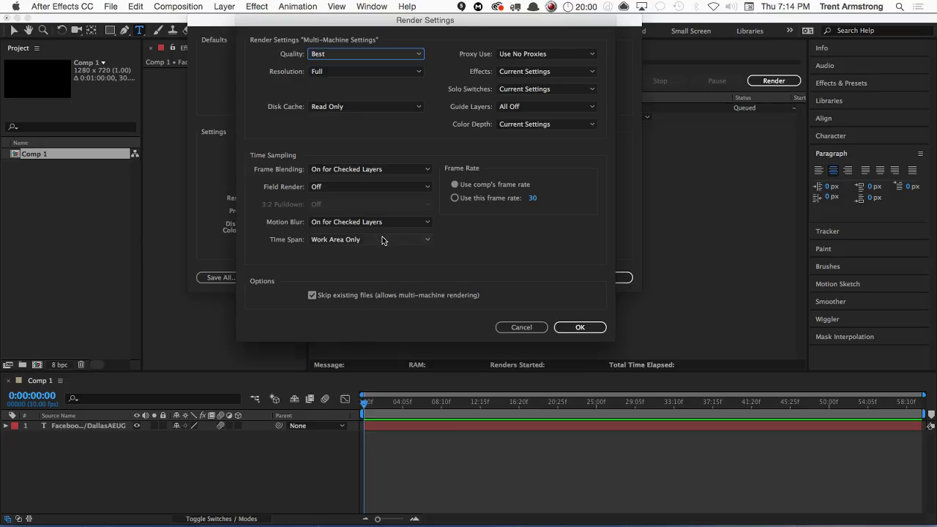
click(521, 328)
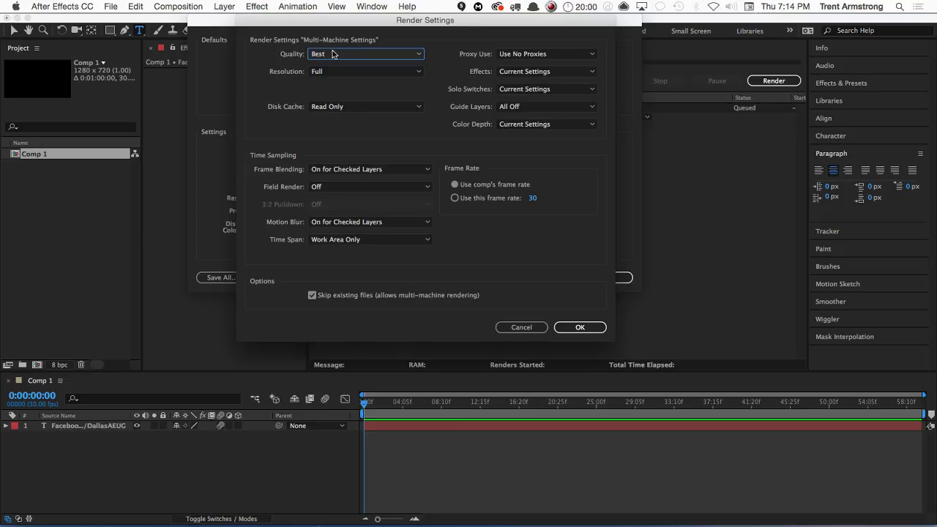
click(538, 329)
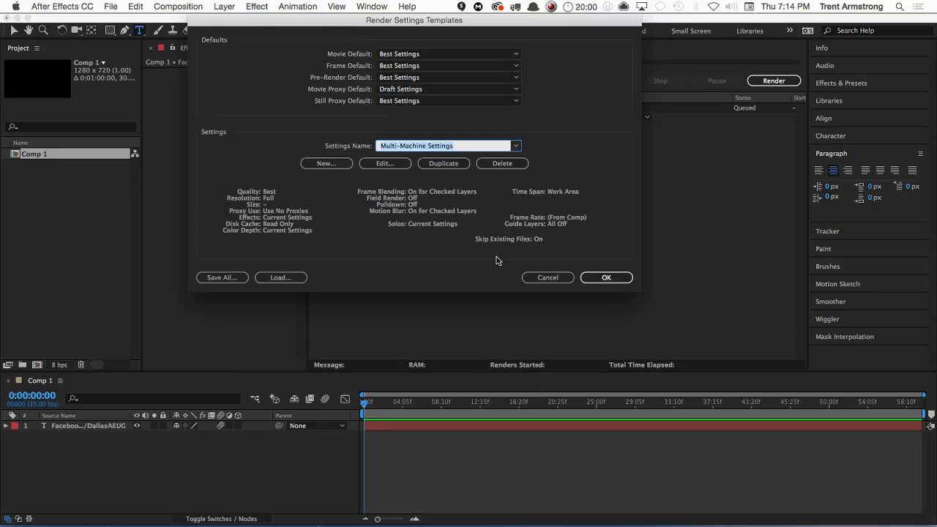
Cancel Render Settings Templates, open Output Module Templates, and move that dialog left
click(546, 278)
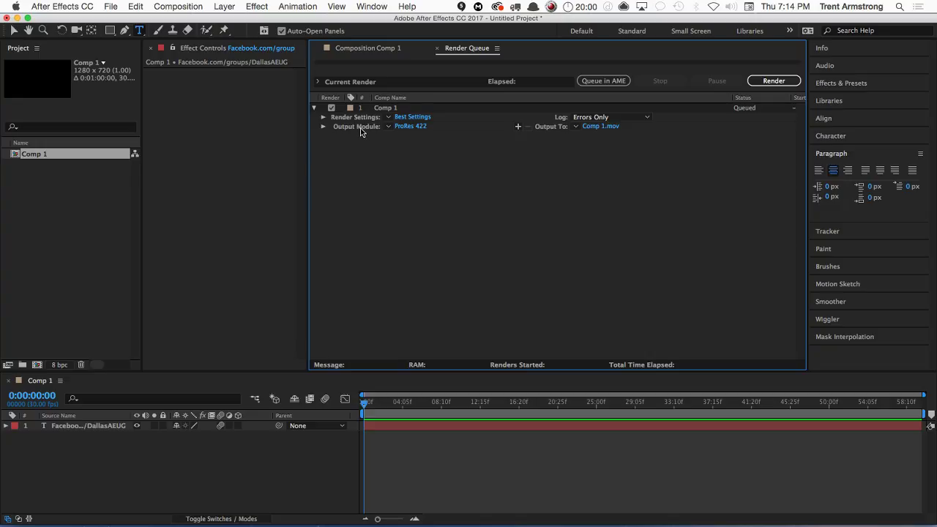
click(138, 7)
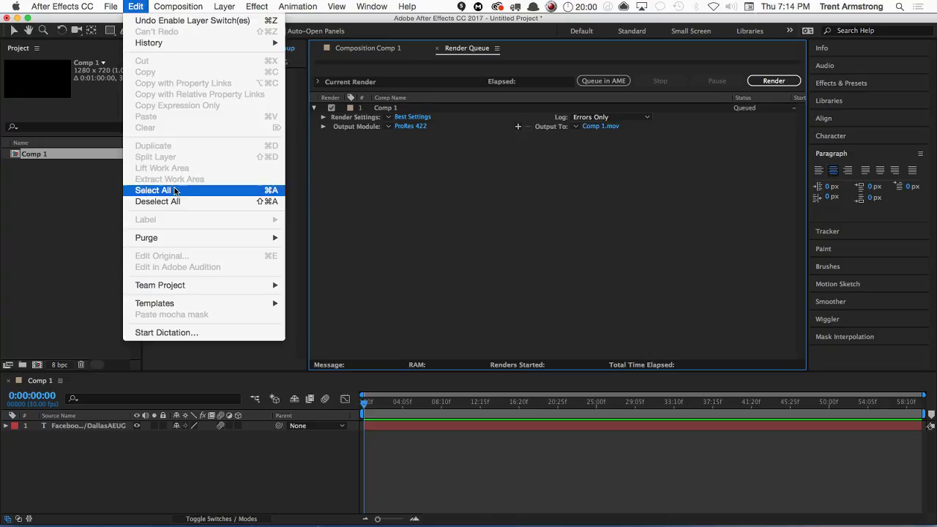
mouse_move(209, 303)
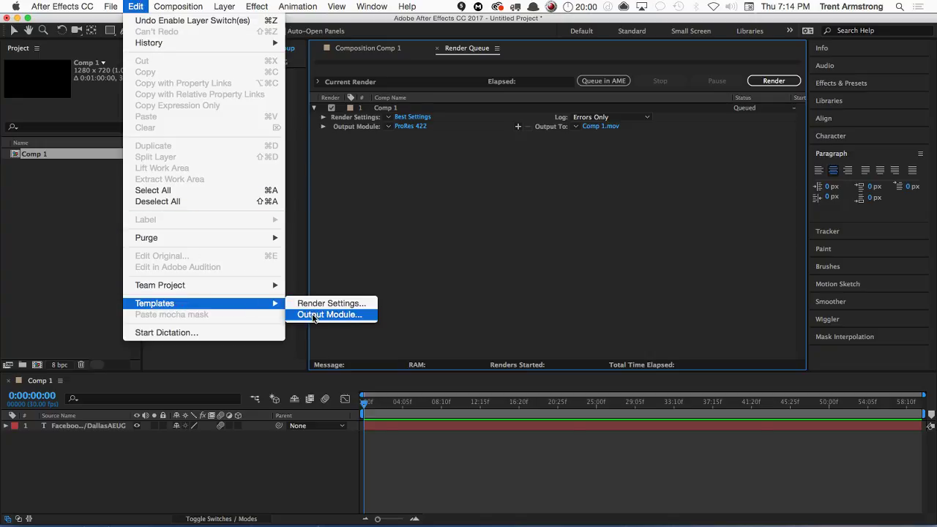
click(312, 316)
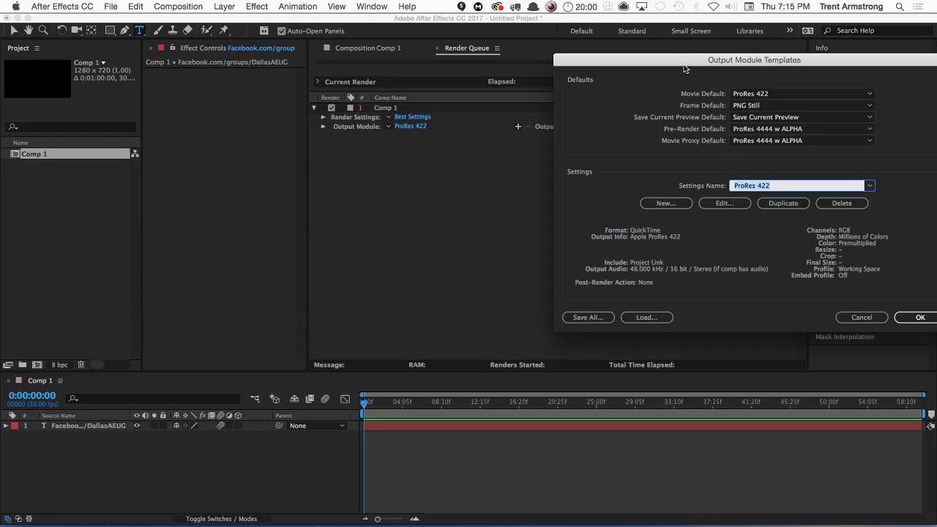
drag(686, 62, 429, 24)
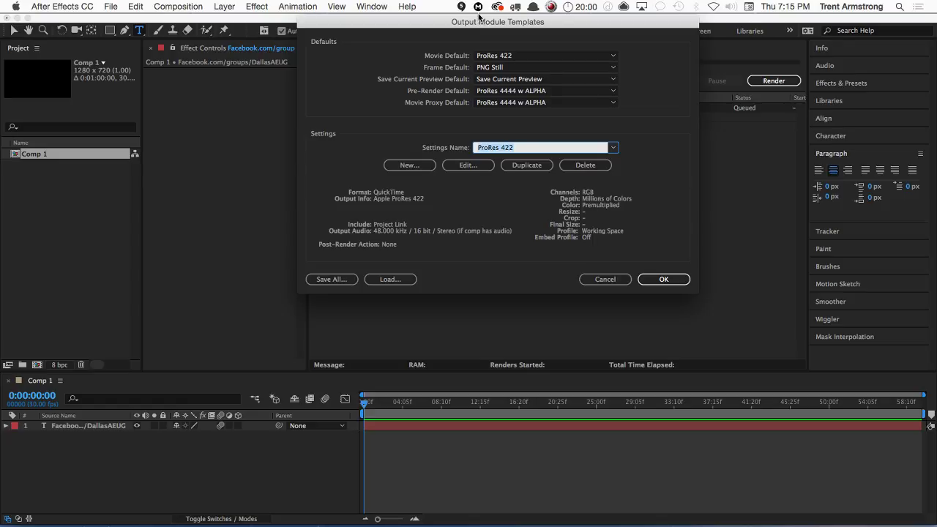
drag(483, 21, 447, 20)
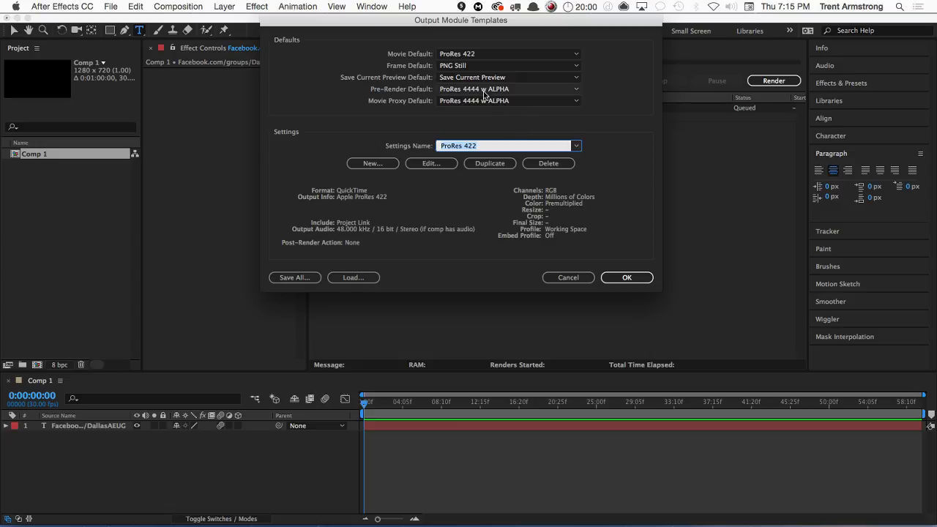
Edit the ProRes 422 template and confirm its QuickTime codec stays Apple ProRes 422
click(432, 163)
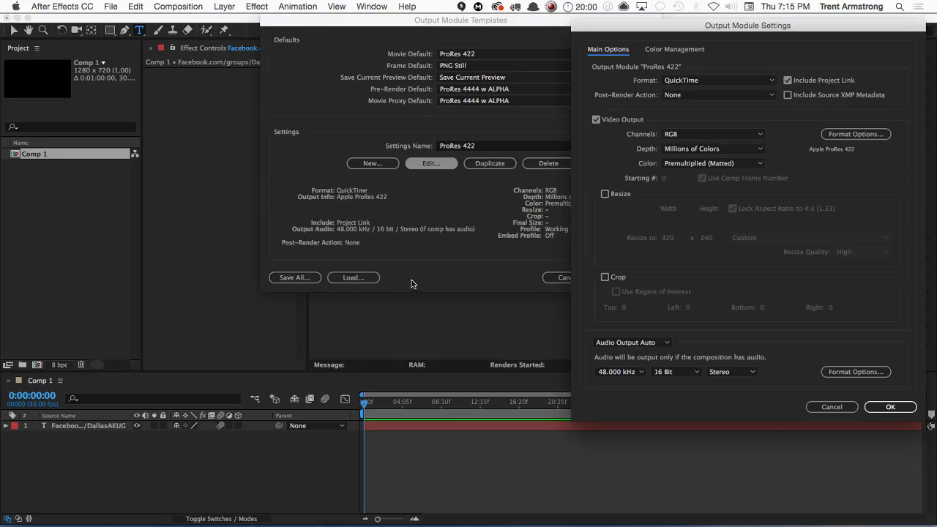
drag(621, 20, 375, 121)
drag(448, 120, 432, 29)
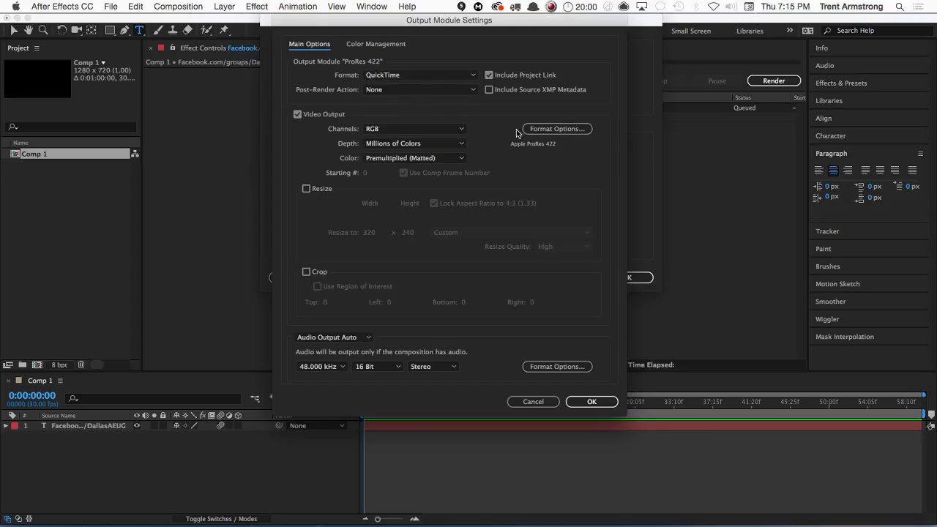
click(548, 129)
click(432, 82)
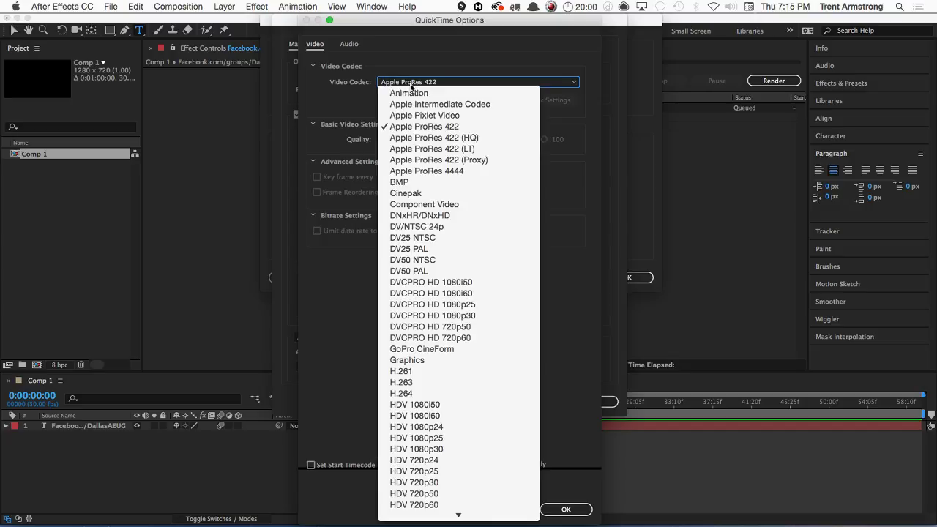
click(447, 125)
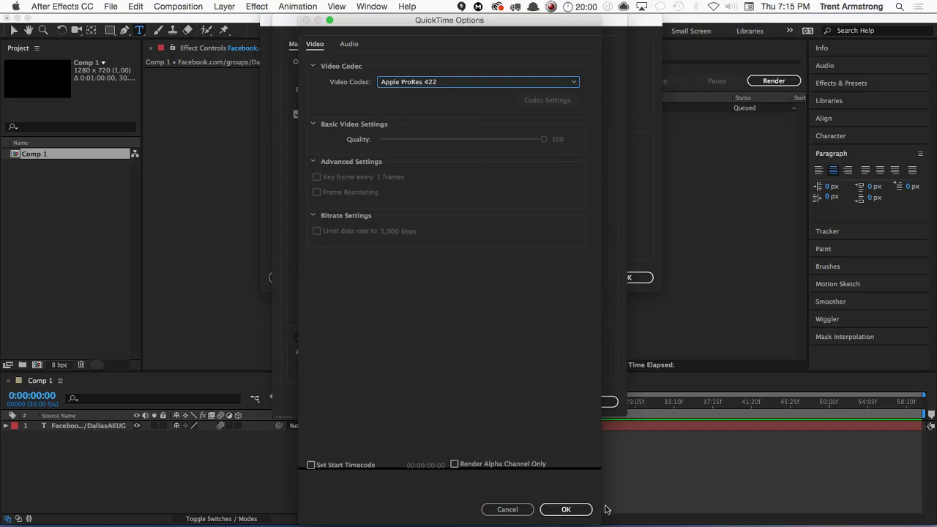
click(572, 509)
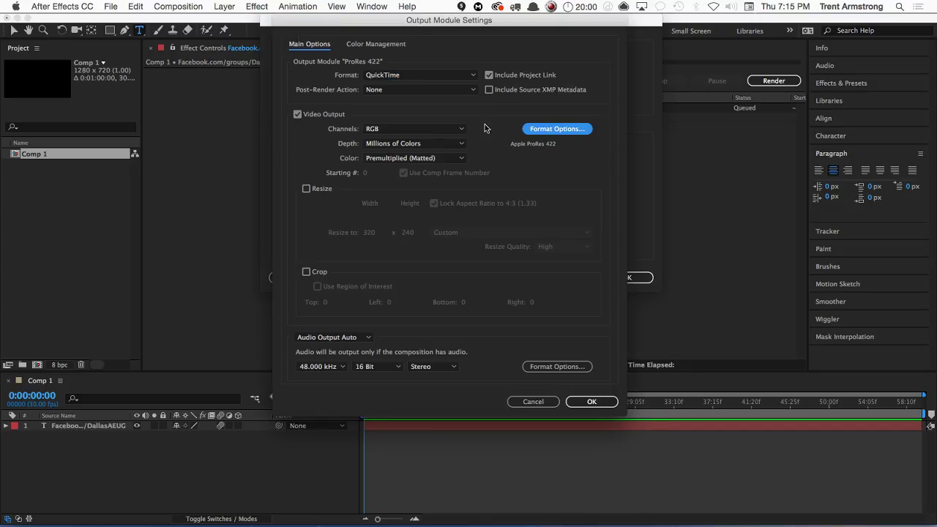
Recheck the QuickTime codec list, then cancel the QuickTime, Output Module Settings and Templates dialogs unchanged
click(538, 131)
click(438, 83)
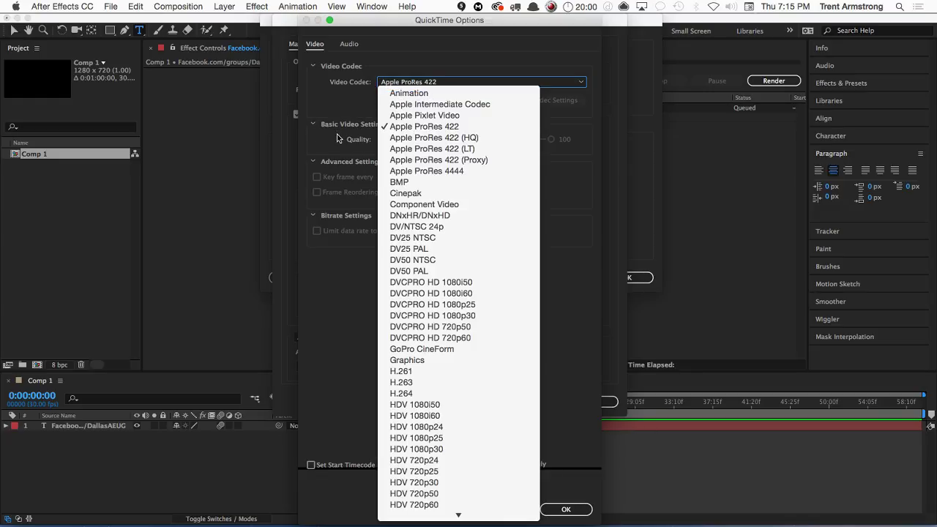
mouse_move(450, 517)
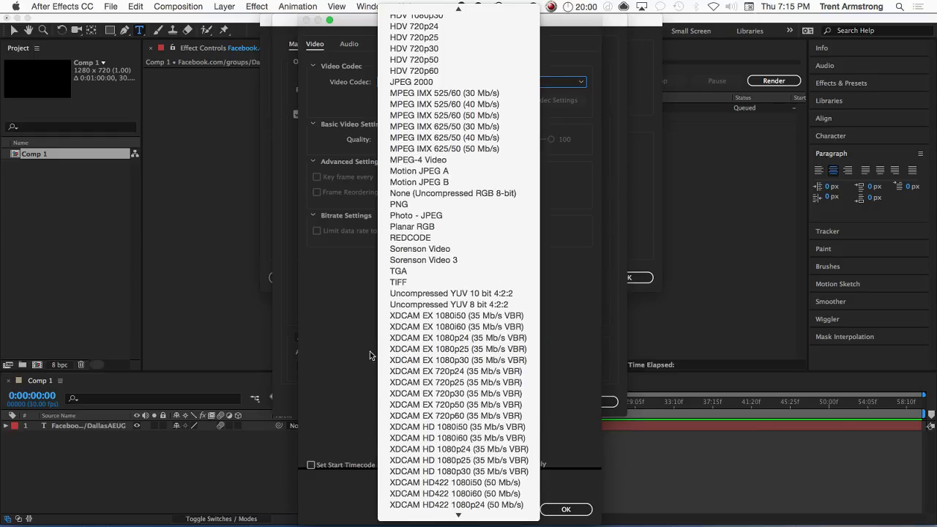
click(339, 337)
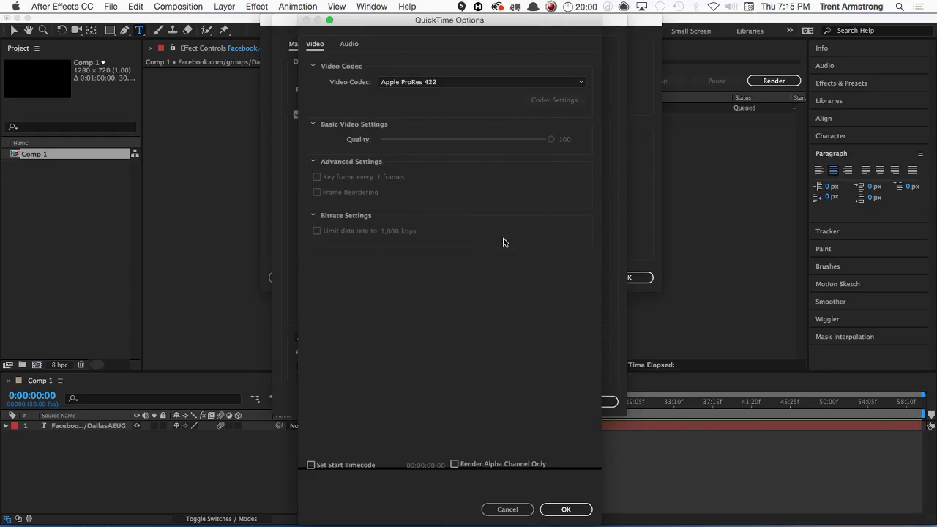
click(515, 509)
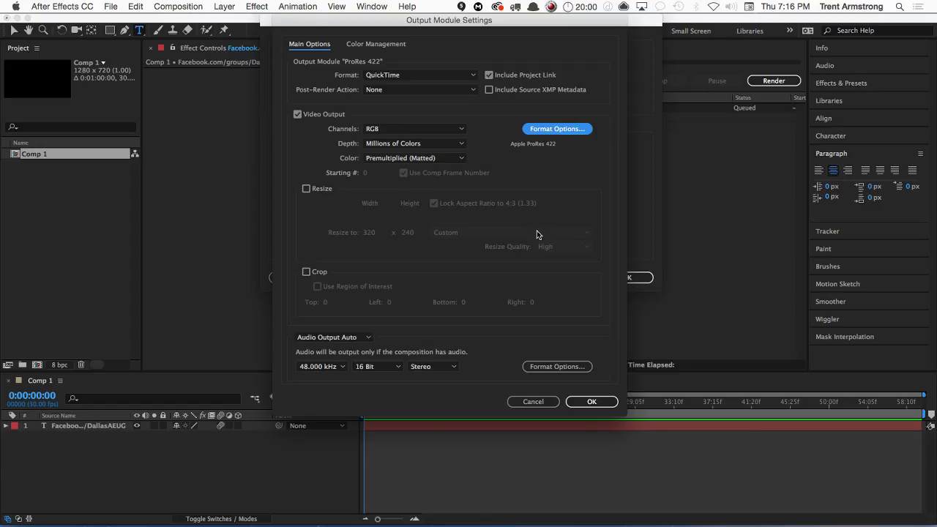
click(532, 401)
click(565, 278)
Bring the Comp 1 composition view back to the front
click(259, 469)
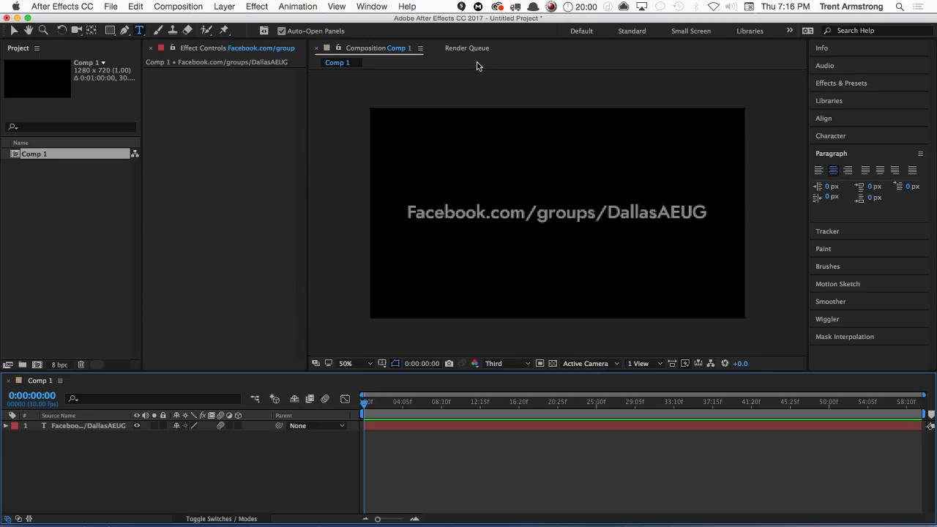
Reopen Output Module Templates and bring up the ProRes 422 template's QuickTime format options
click(134, 7)
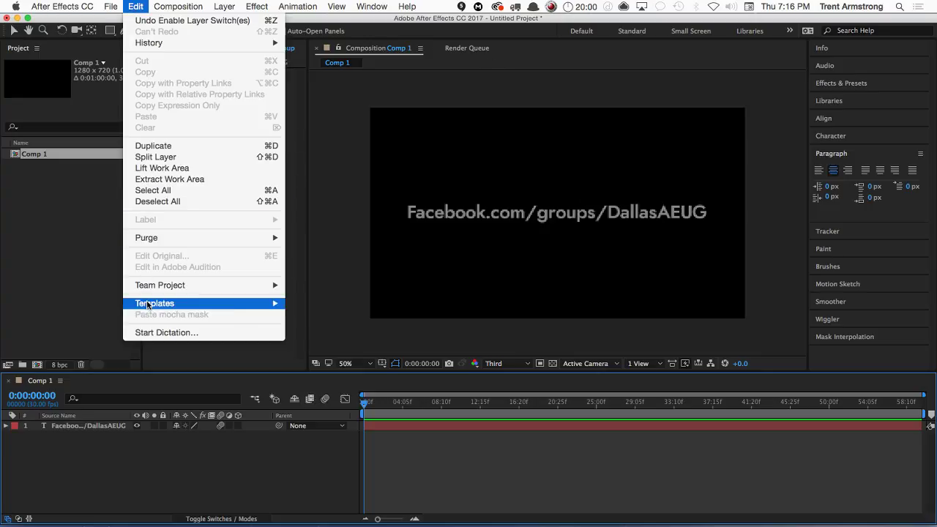
mouse_move(153, 303)
click(308, 314)
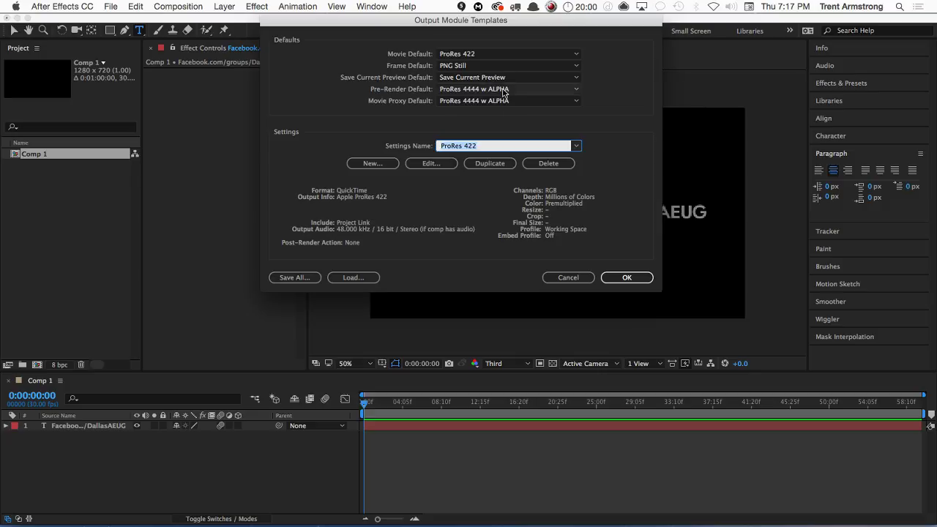
click(432, 166)
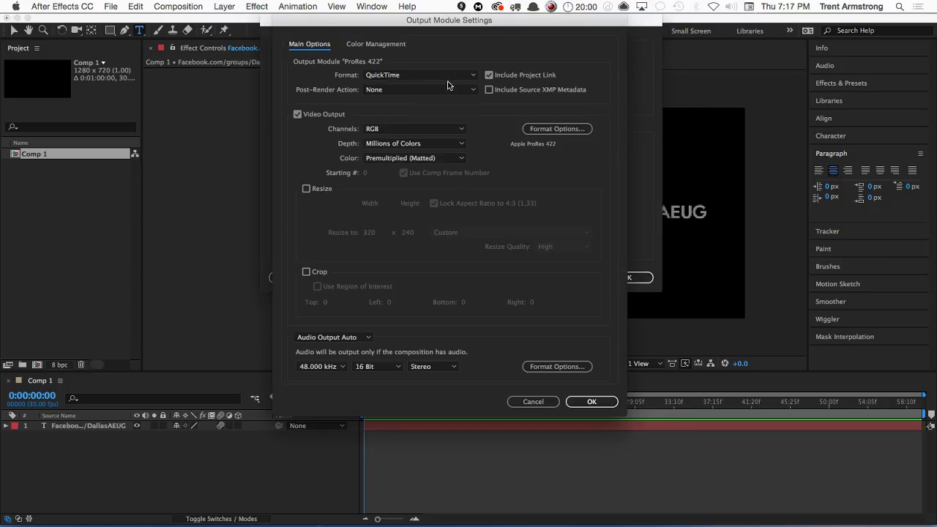
click(550, 131)
click(456, 82)
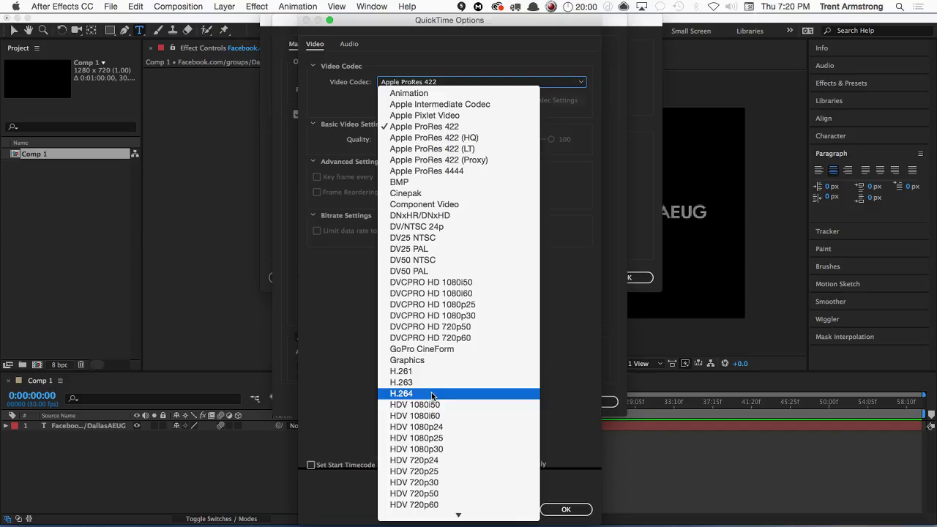
key(Escape)
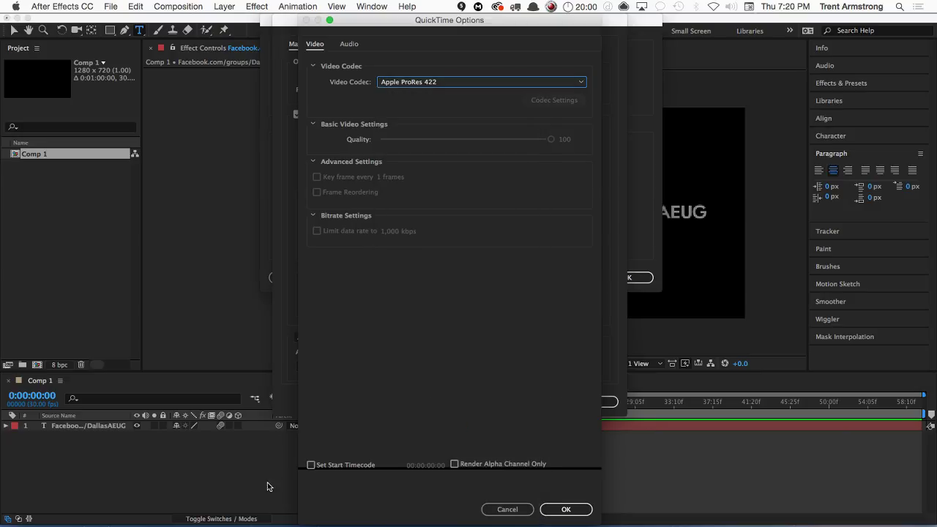
click(517, 510)
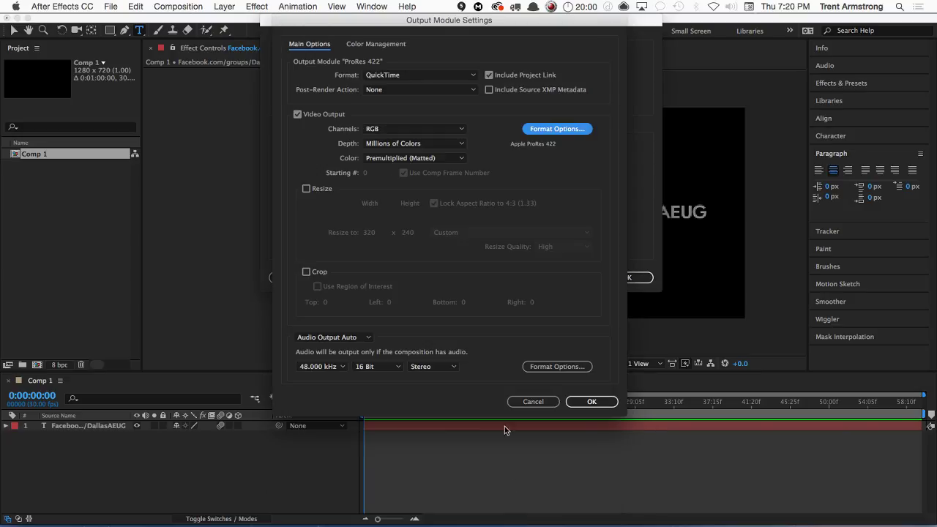
click(534, 401)
Cancel Output Module Templates, set preview resolution from Third to Full, and start a new text layer
click(570, 278)
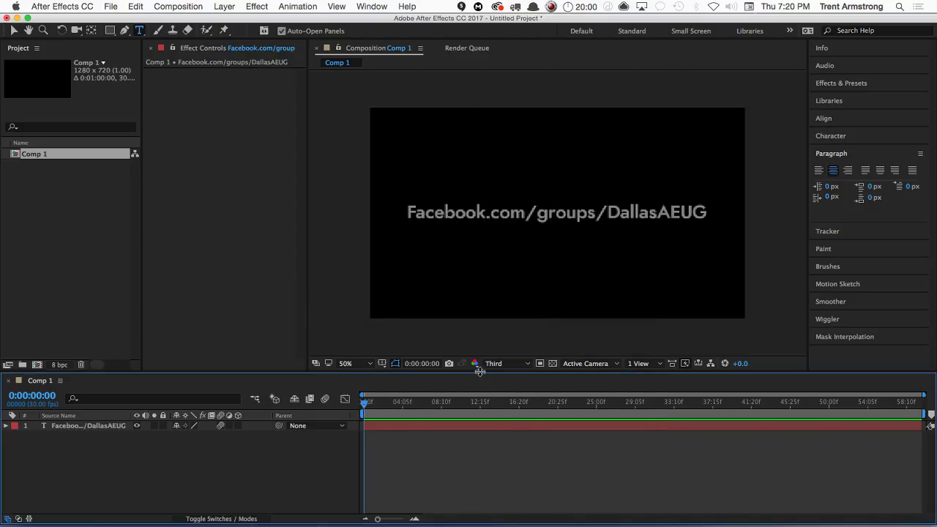
click(491, 365)
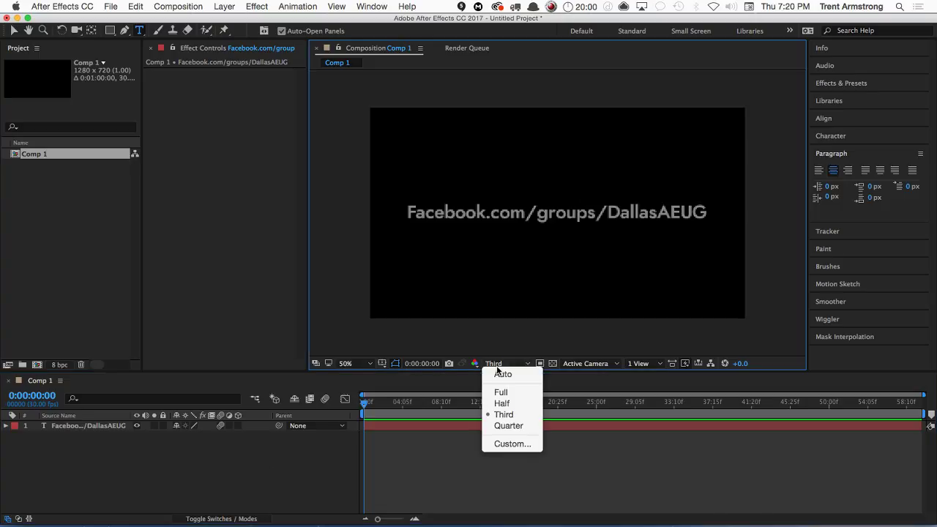
click(501, 393)
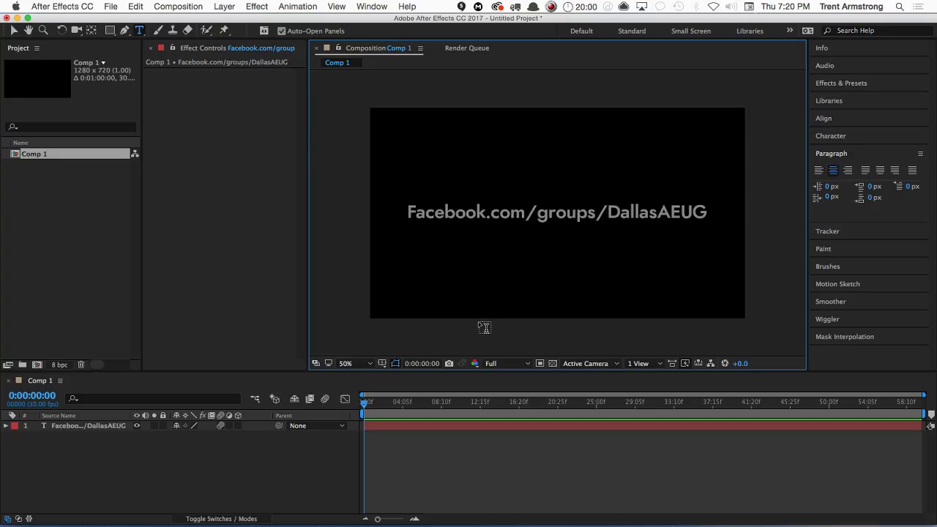
click(427, 287)
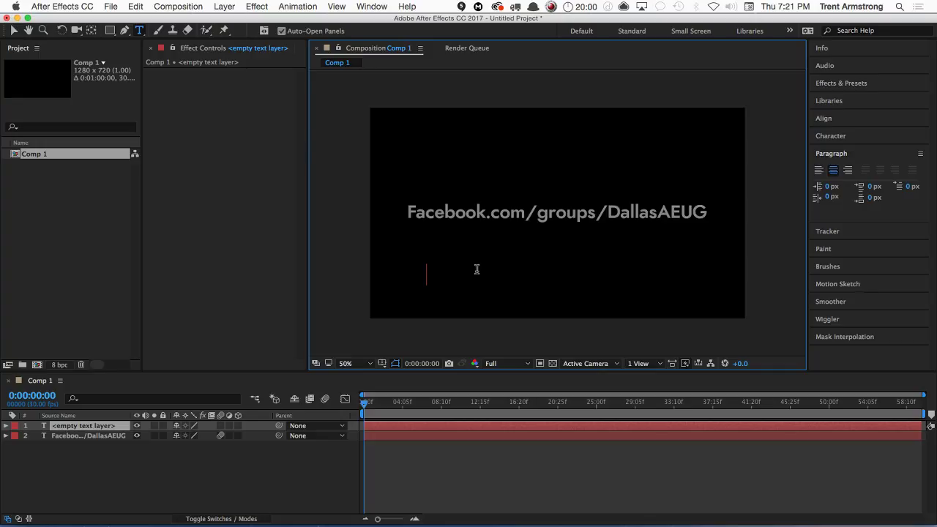
Type a run of 'l' characters, then select all and clear them
text(llllll)
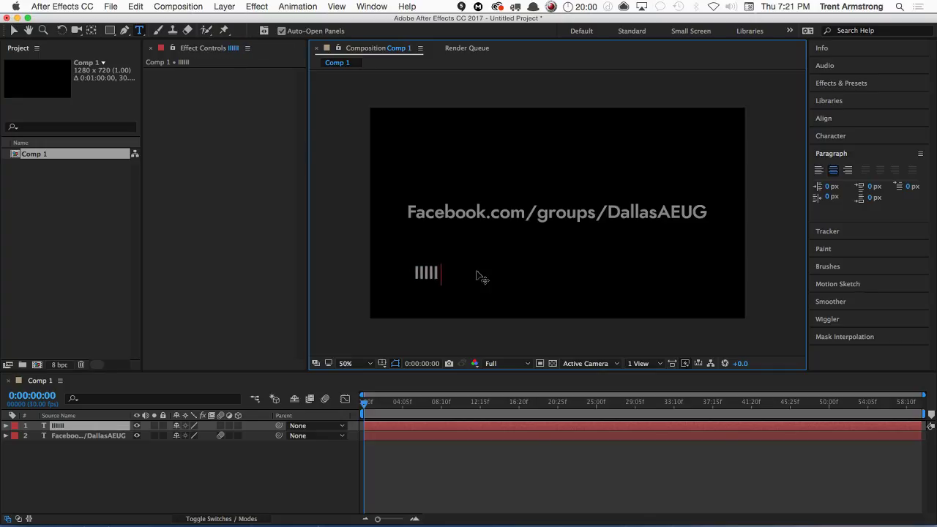
text(lllllllllli)
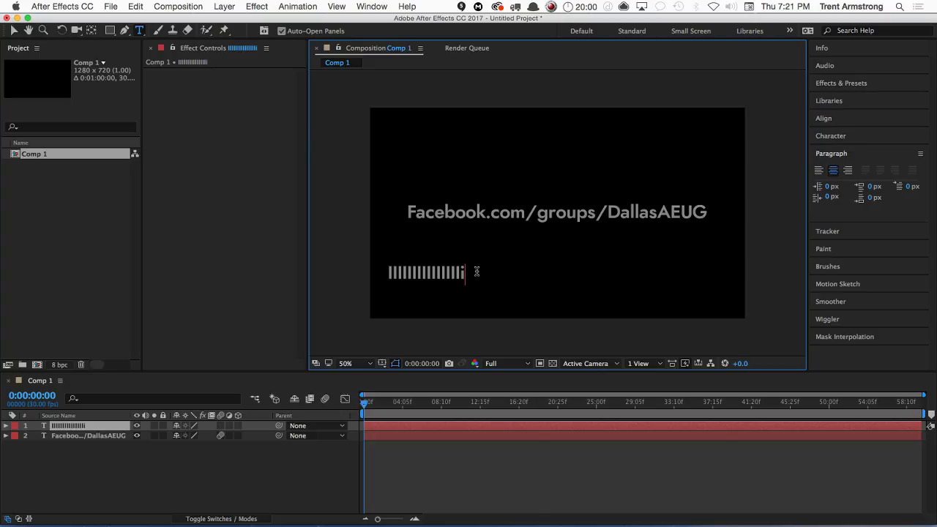
key(BackSpace)
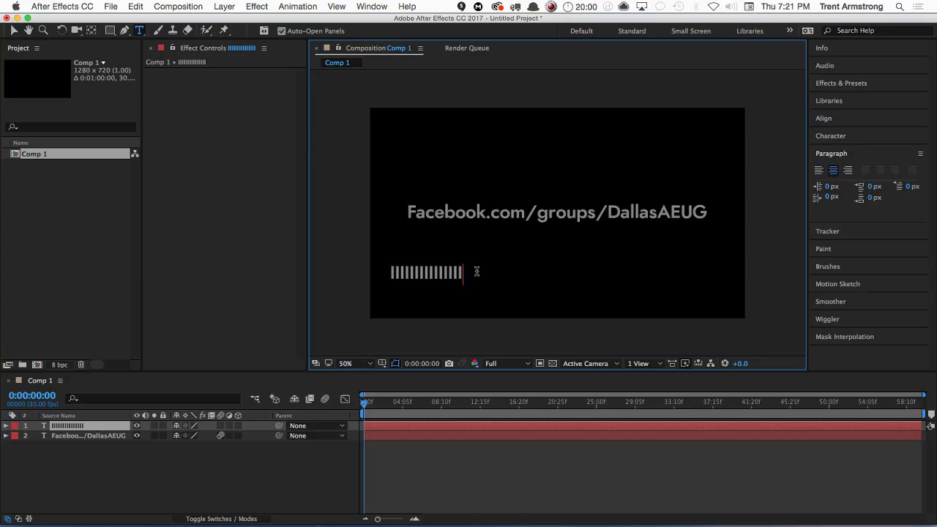
text(l)
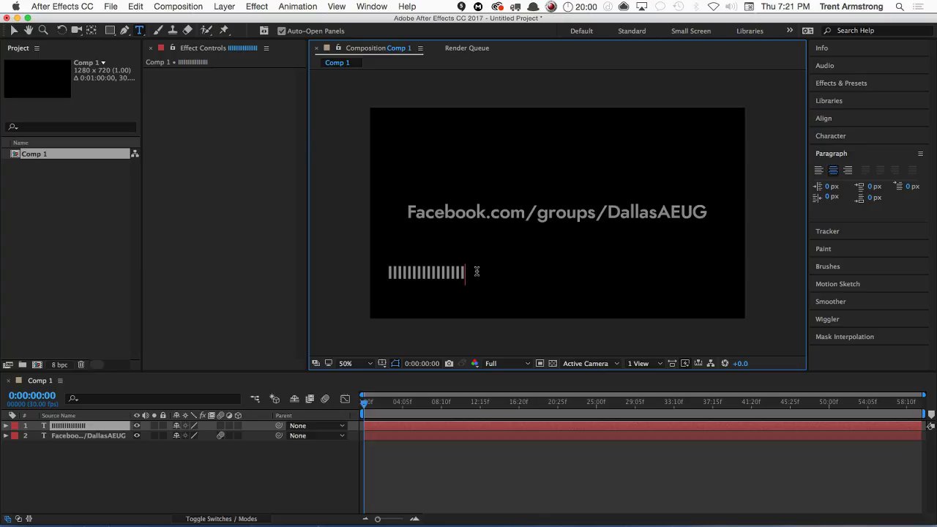
key(super+a)
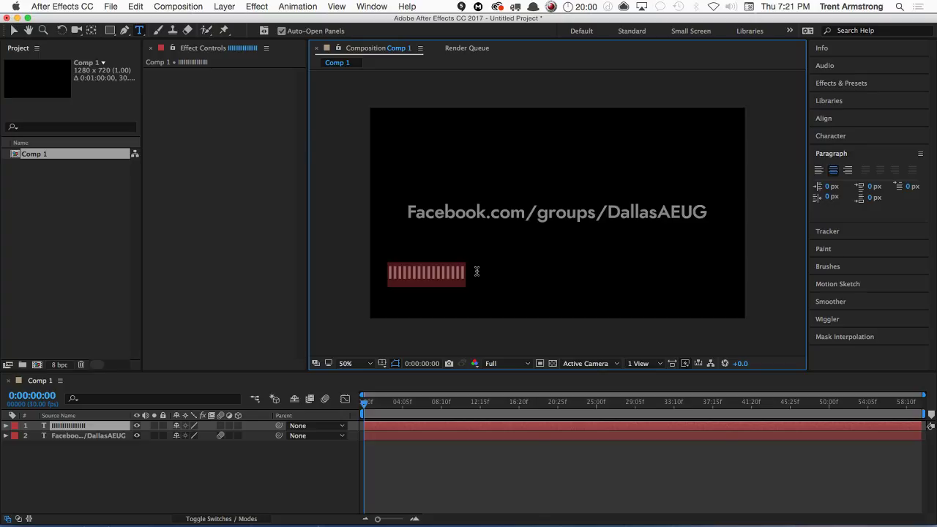
key(Right)
key(BackSpace)
key(BackSpace)
key(BackSpace)
key(BackSpace)
key(BackSpace)
key(BackSpace)
key(BackSpace)
key(BackSpace)
key(BackSpace)
key(BackSpace)
key(BackSpace)
key(BackSpace)
key(BackSpace)
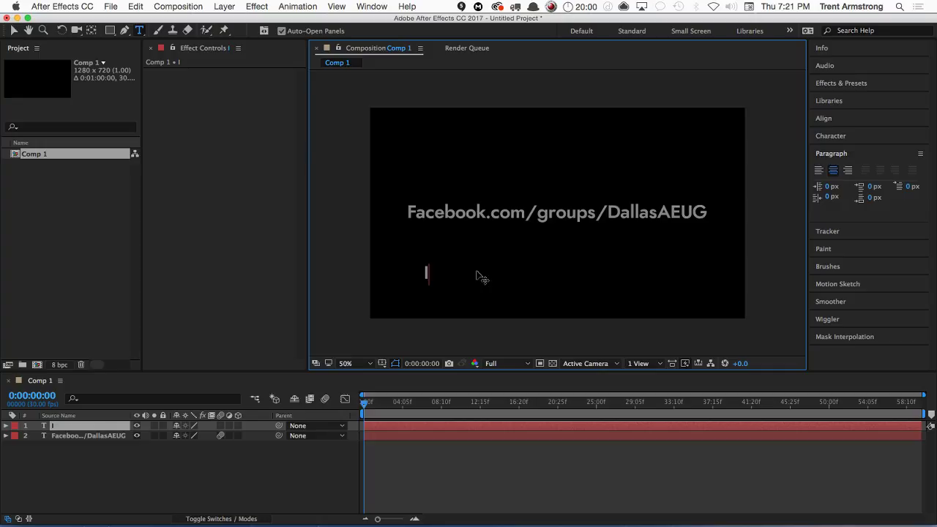
Type placeholder letters of 'b's and 'l's, correcting typos with Backspace
text(bbbbb)
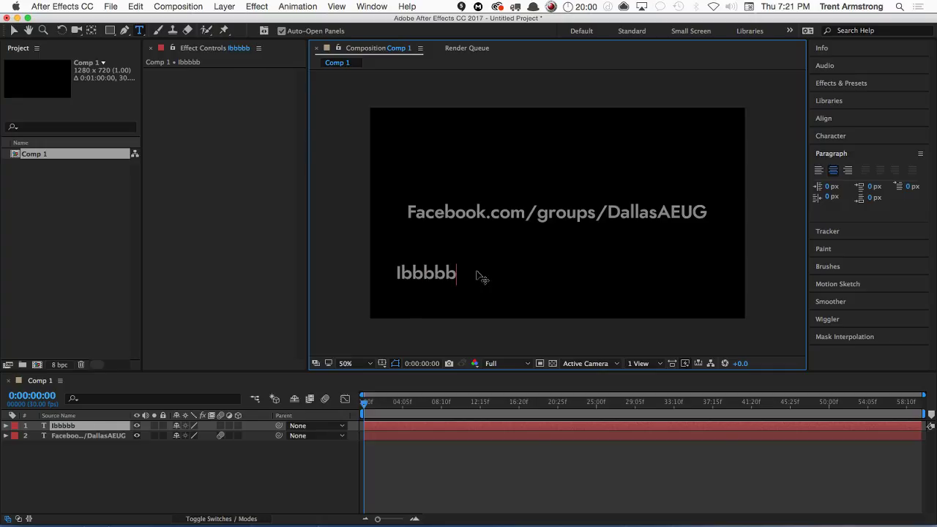
key(BackSpace)
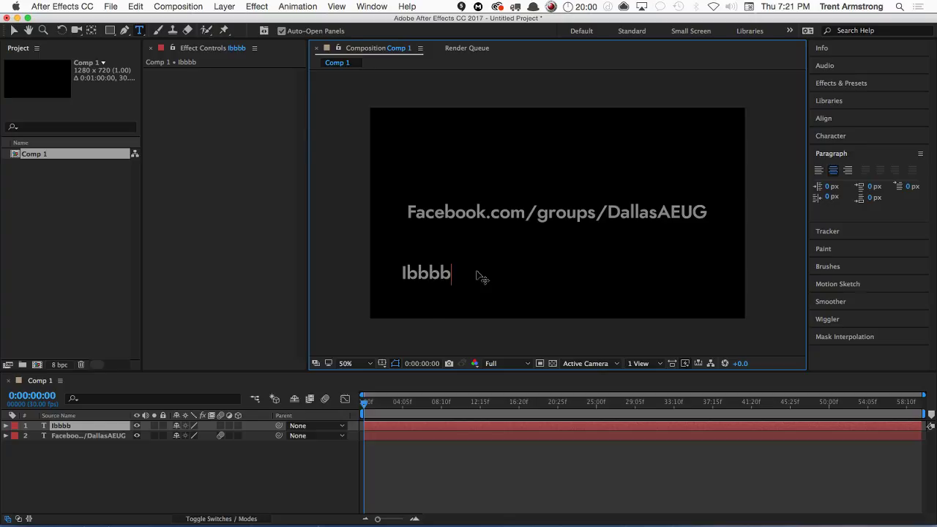
text(bb!)
key(BackSpace)
text(l)
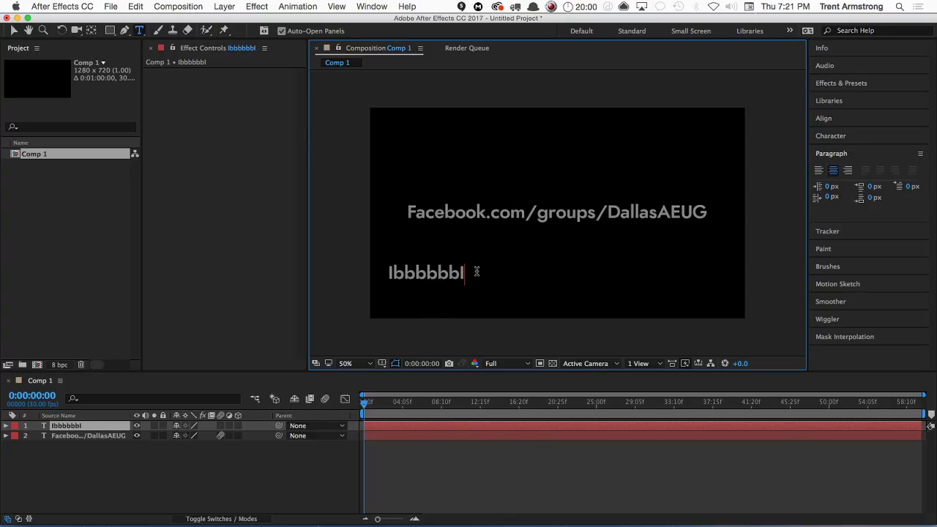
key(BackSpace)
key(BackSpace)
text(l)
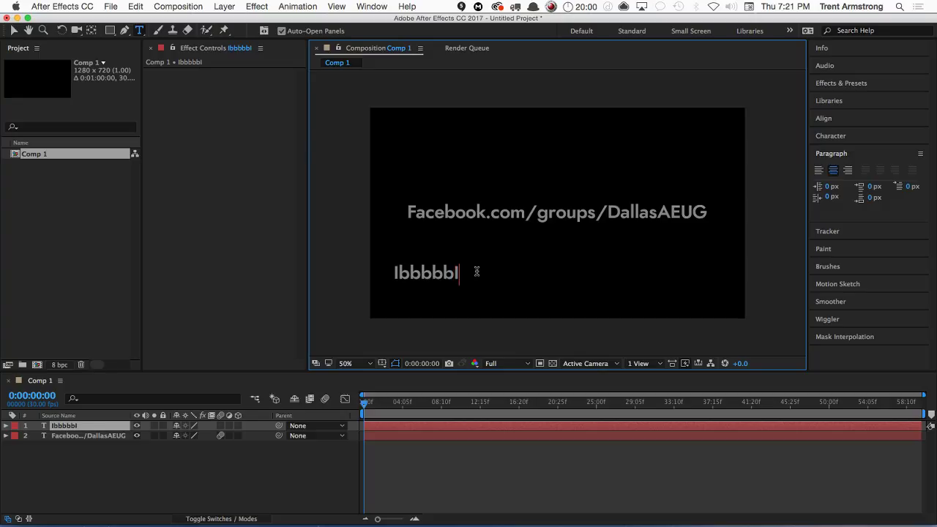
text(bbb)
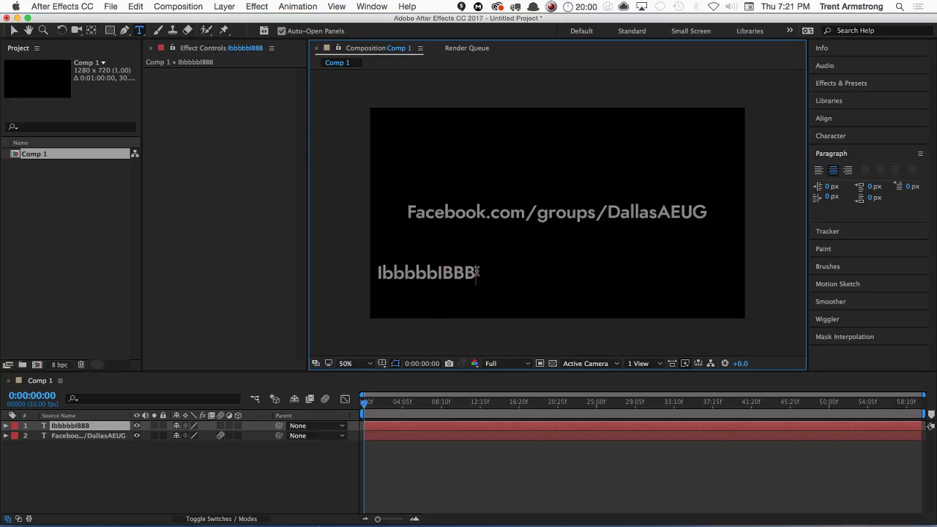
key(BackSpace)
key(BackSpace)
text(bbb)
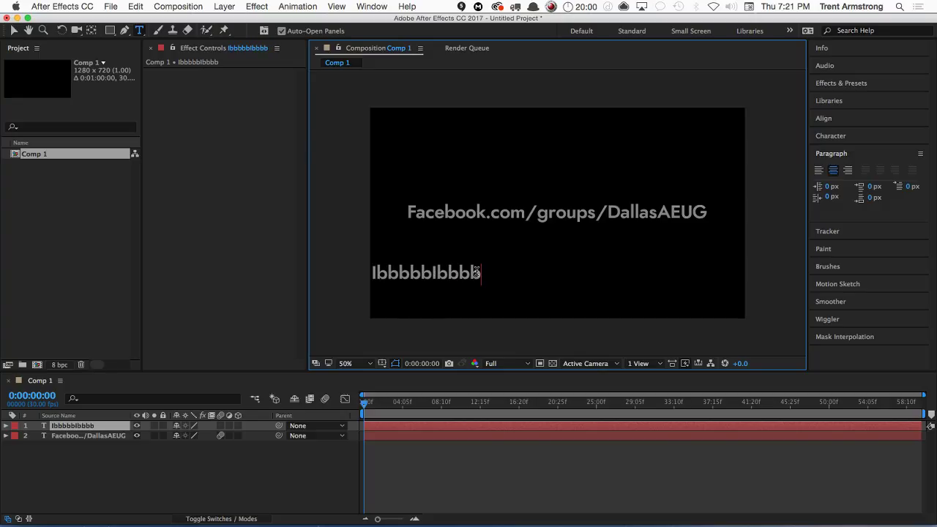
text(bl)
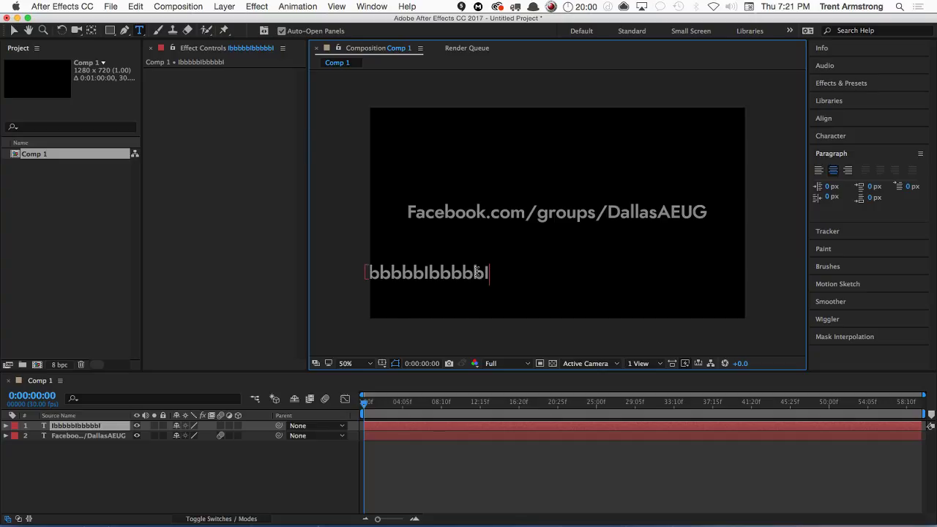
Commit the placeholder text and drag it to sit centred under the URL
click(238, 376)
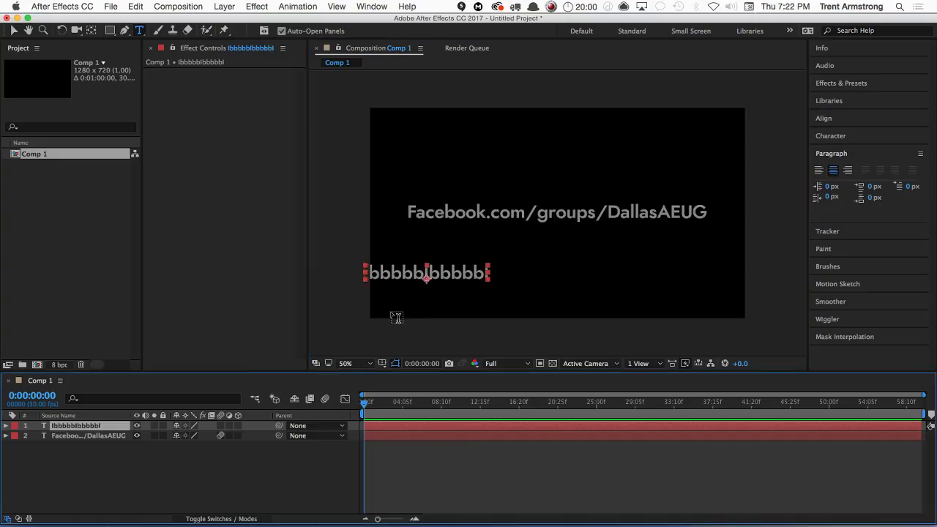
key(v)
drag(425, 278, 521, 272)
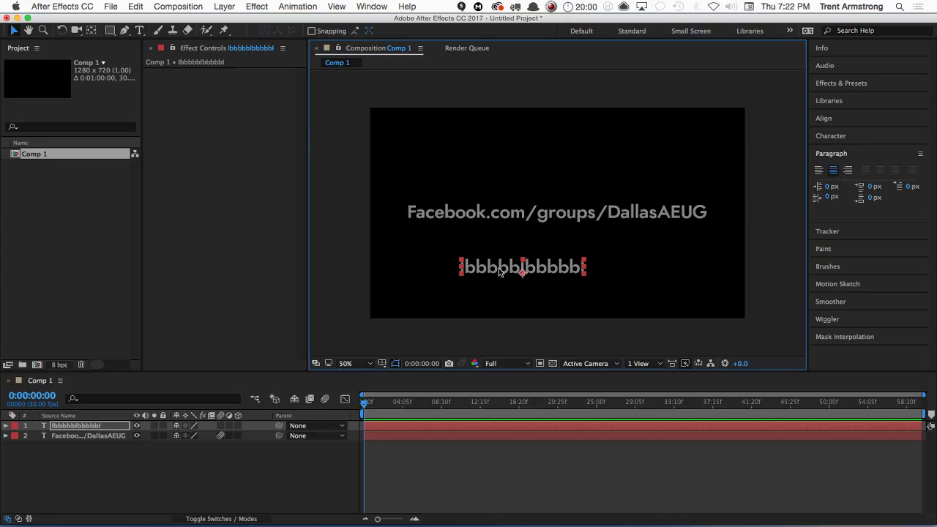
click(110, 426)
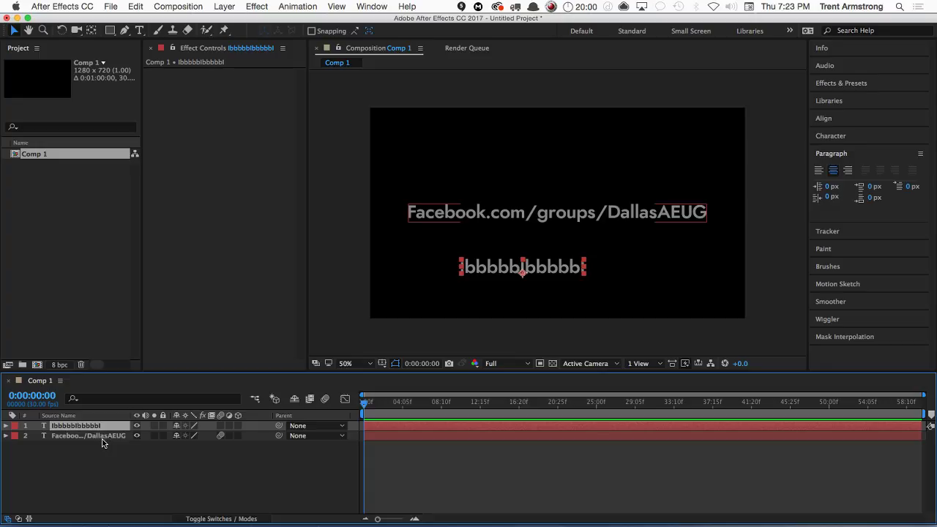
Delete the placeholder test text layer, leaving only the URL layer
key(Delete)
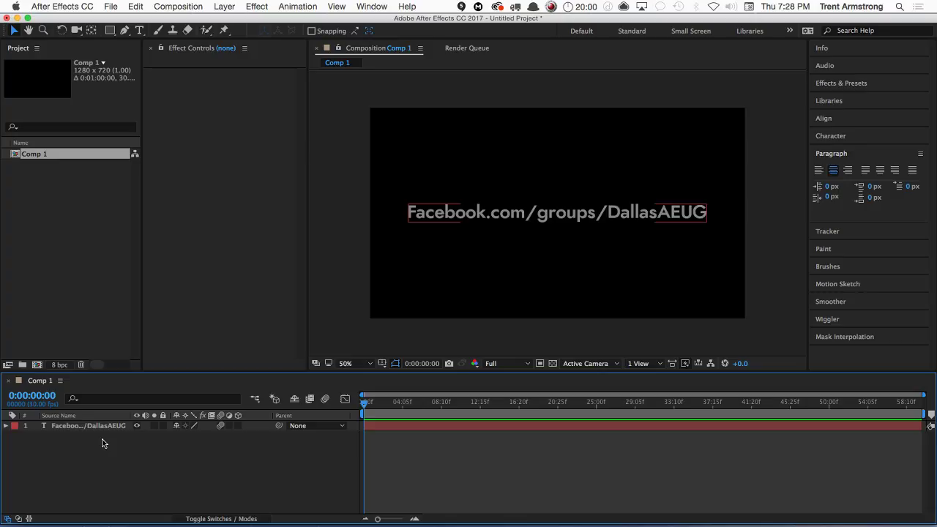
click(102, 443)
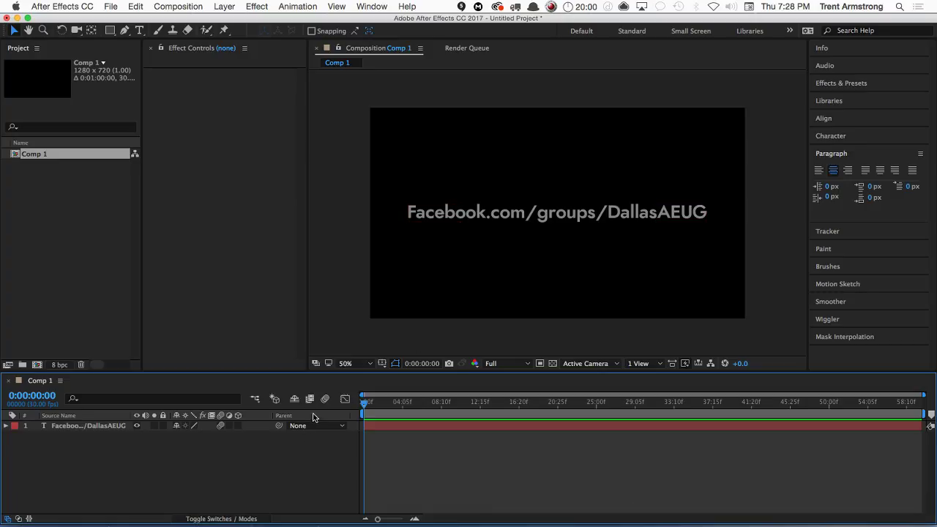
click(111, 429)
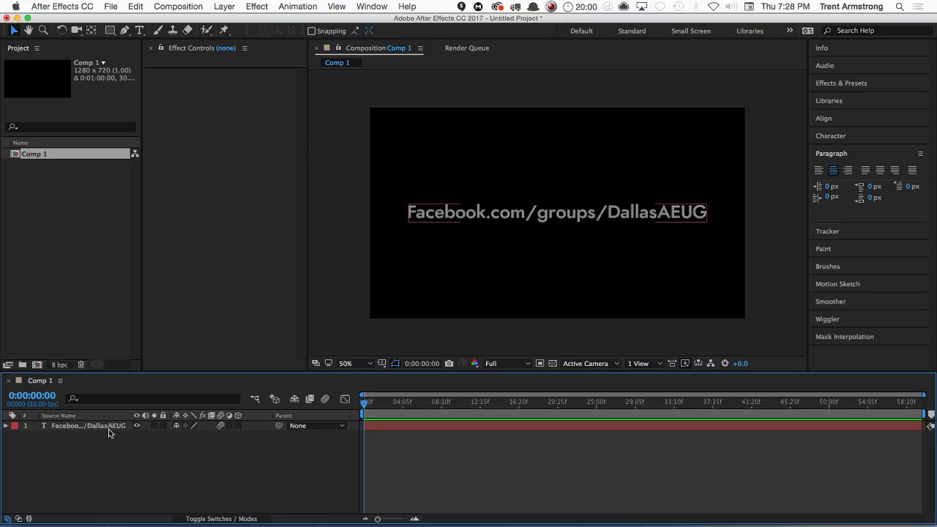
click(124, 457)
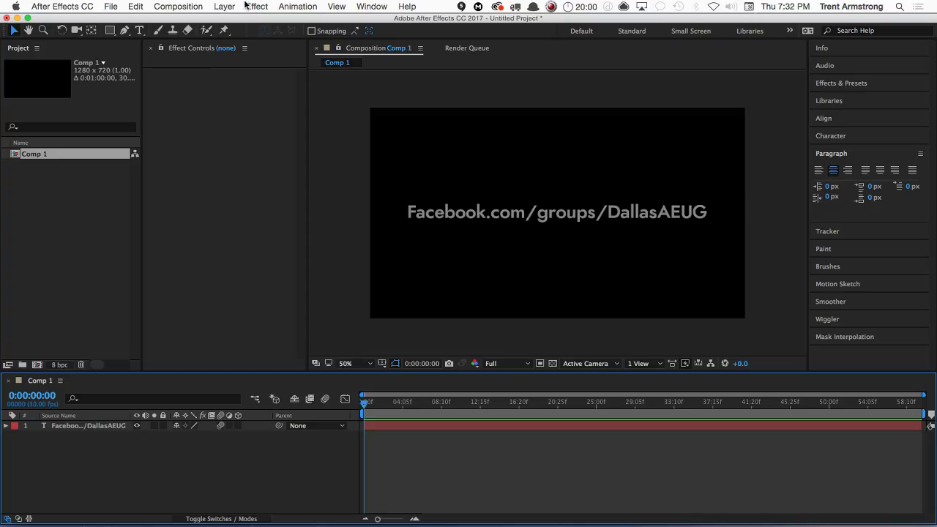
click(135, 6)
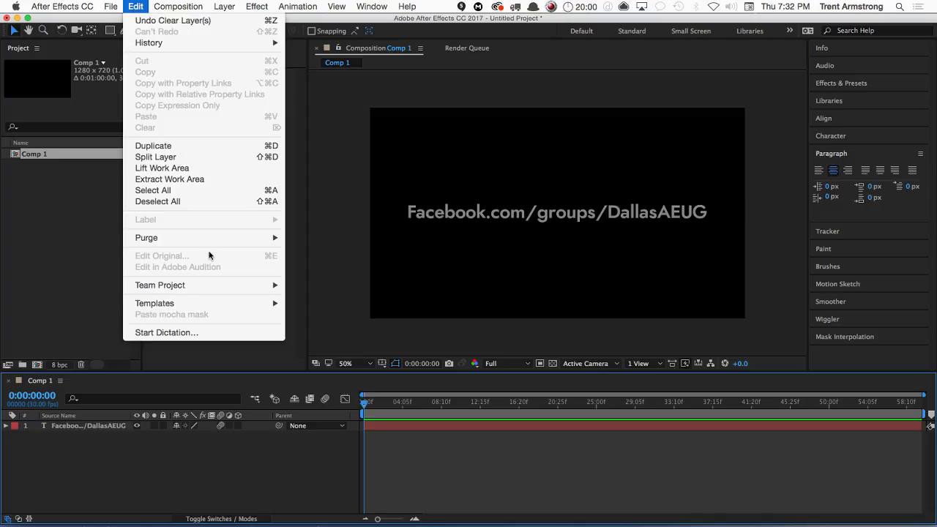
mouse_move(292, 303)
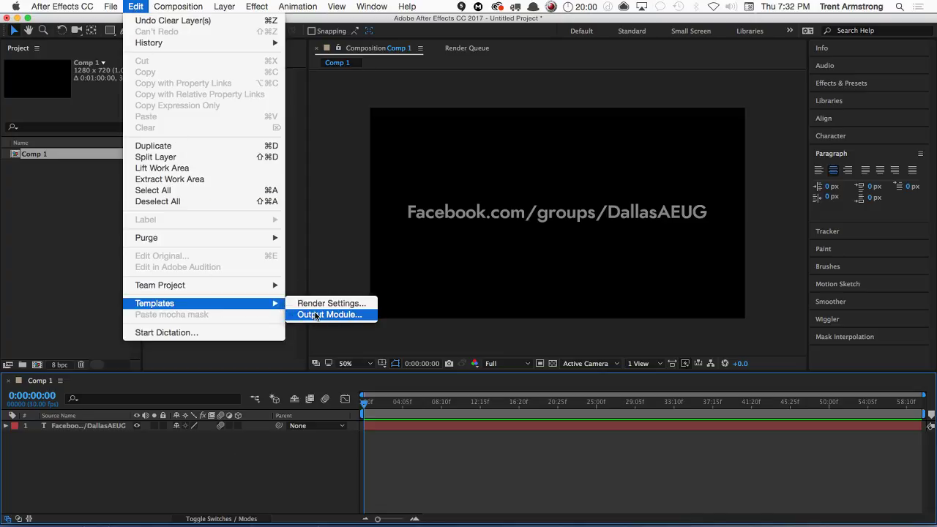
click(315, 314)
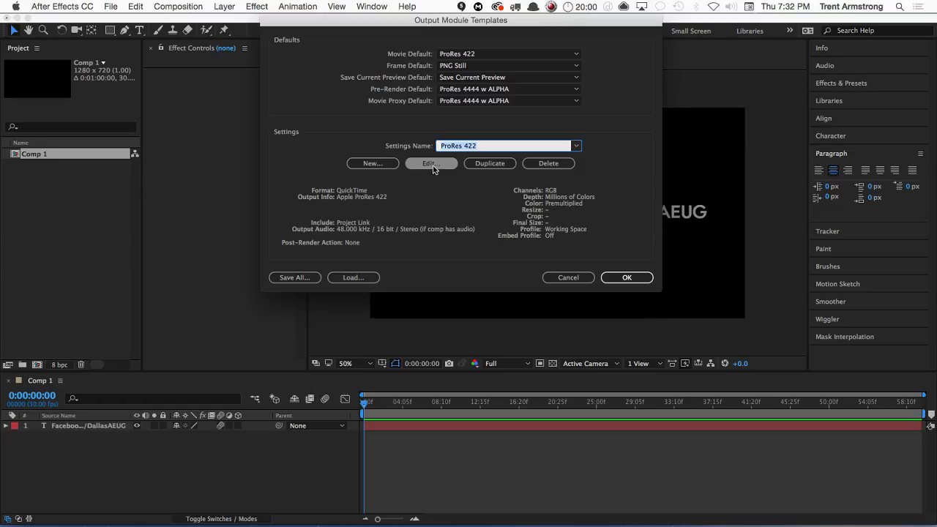
click(576, 146)
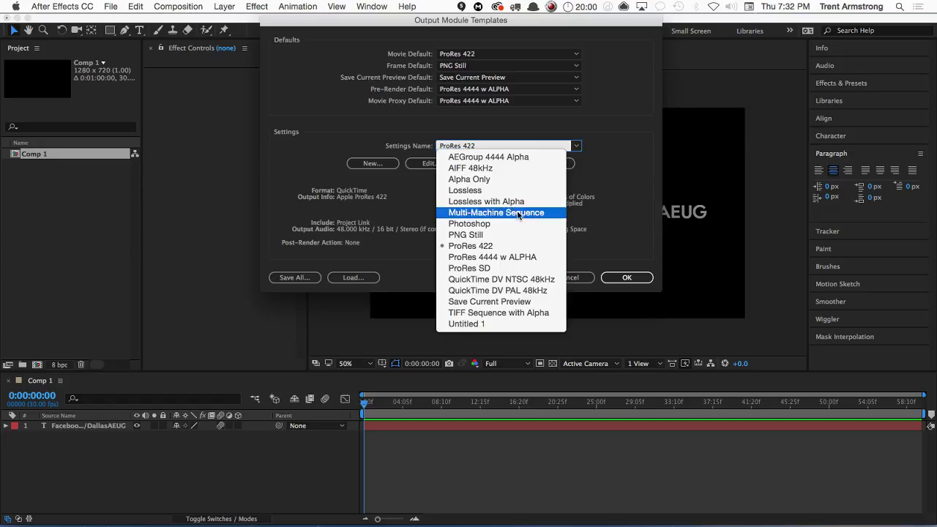
click(506, 235)
click(431, 164)
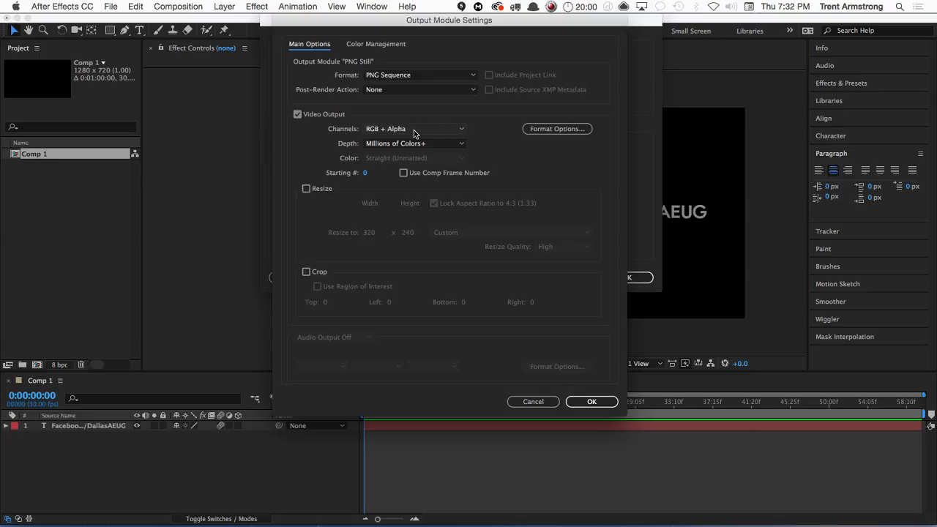
click(547, 131)
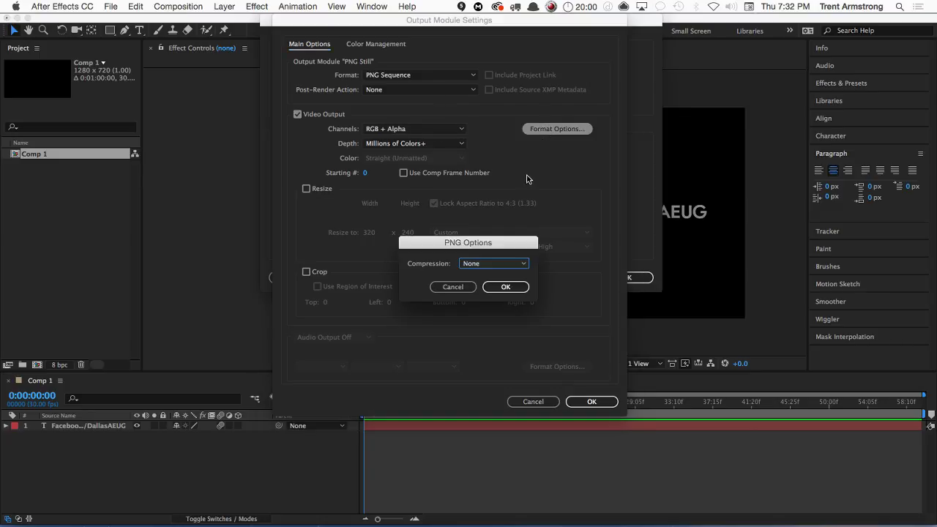
click(453, 287)
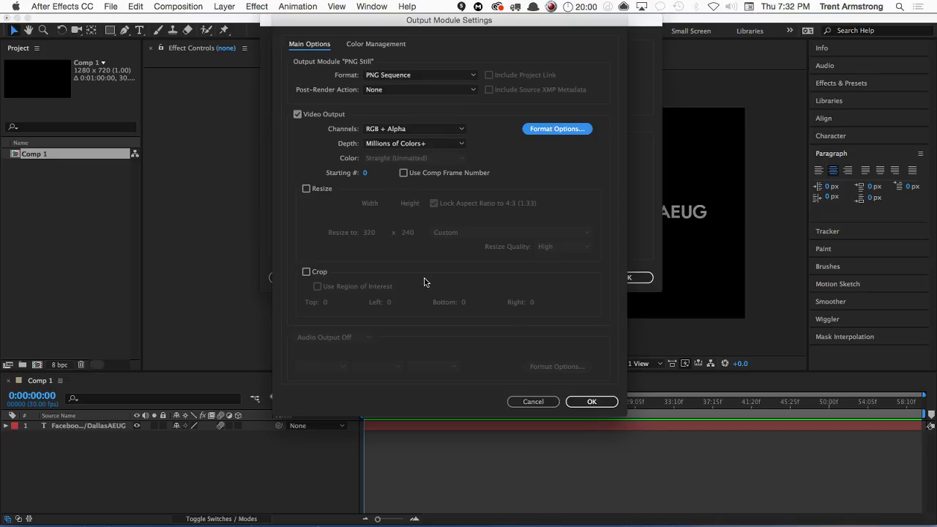
click(541, 405)
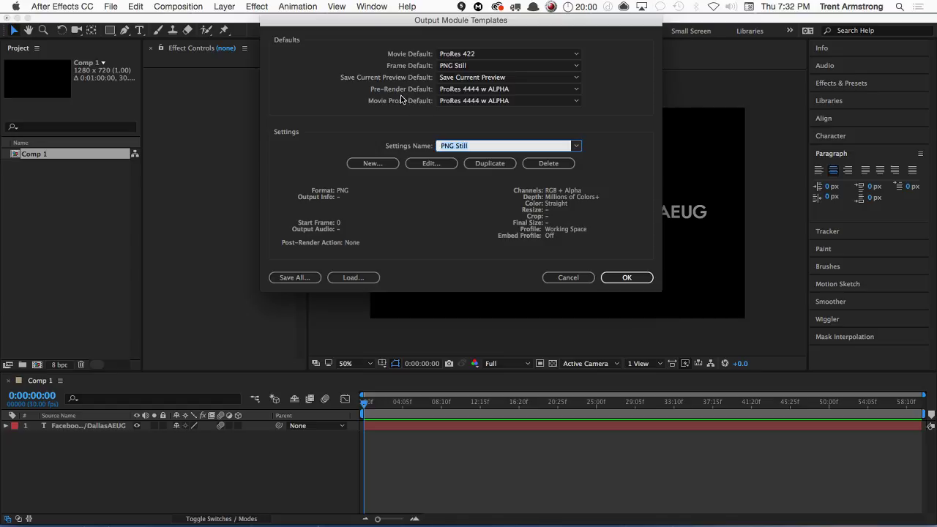
click(571, 277)
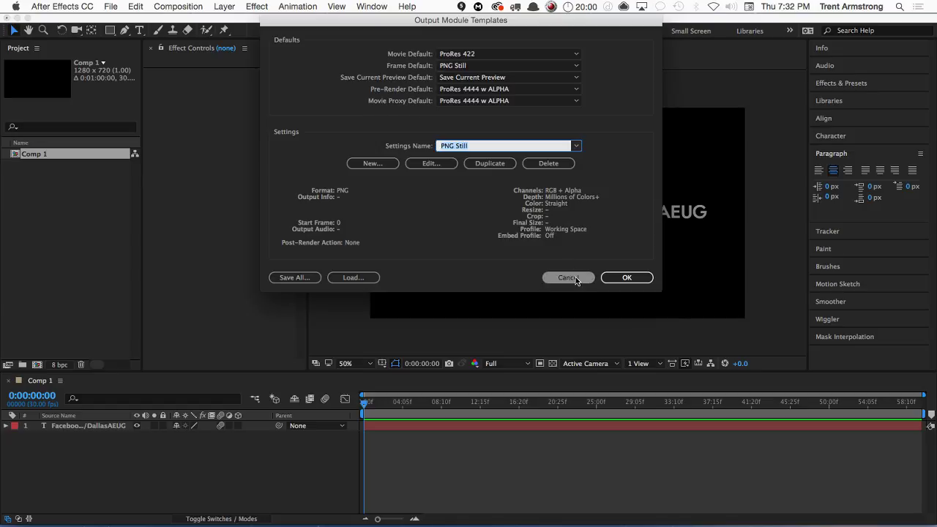
Save the current frame as a file, then delete the resulting PNG Still render item
click(136, 6)
mouse_move(165, 4)
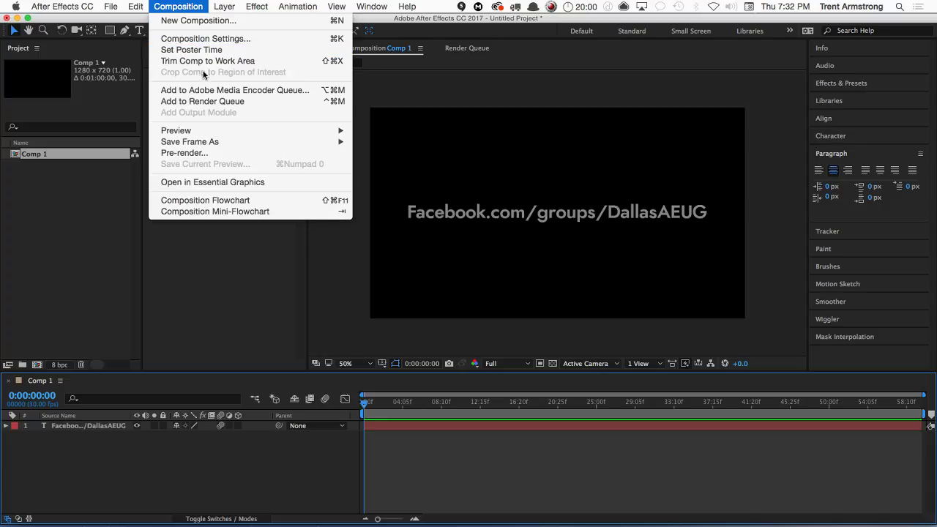
mouse_move(261, 140)
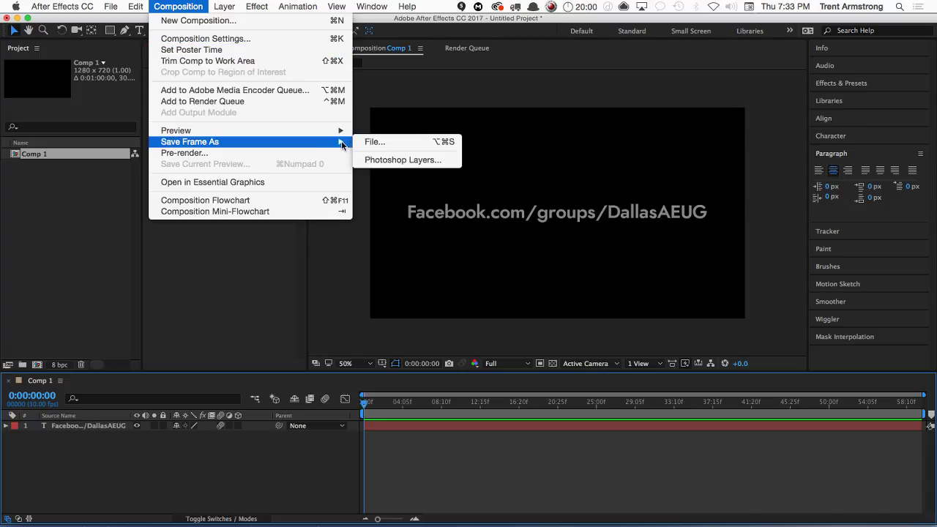
click(404, 145)
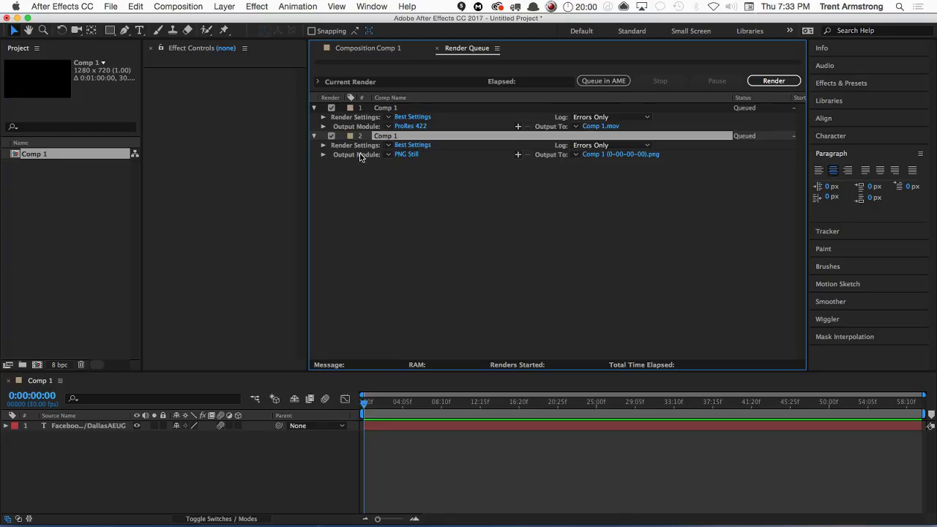
click(361, 156)
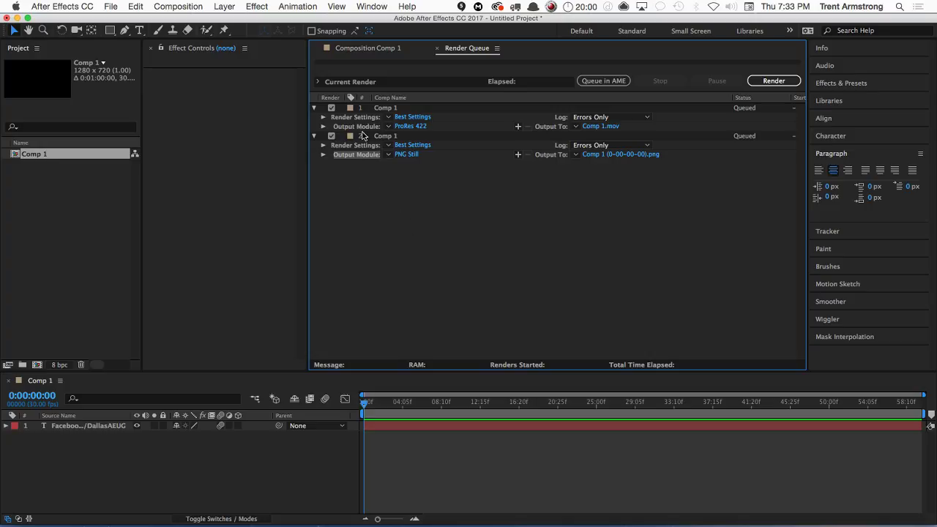
click(385, 138)
key(Delete)
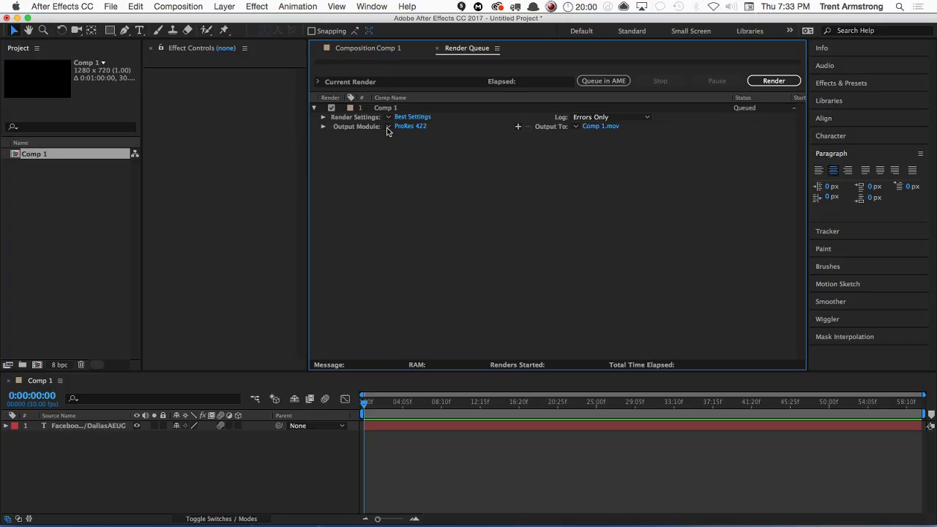
Set the remaining Comp 1 item's output module to ProRes SD and inspect its settings unchanged
click(388, 127)
click(437, 257)
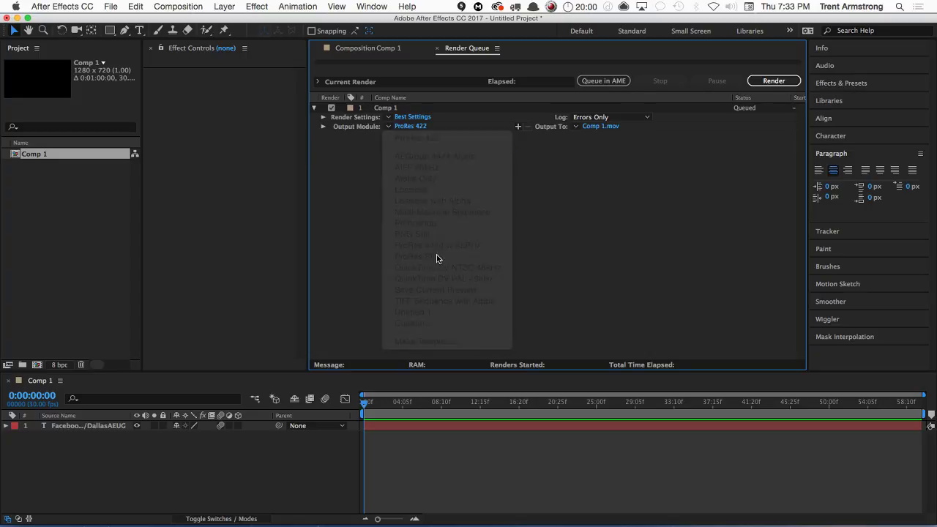
click(405, 128)
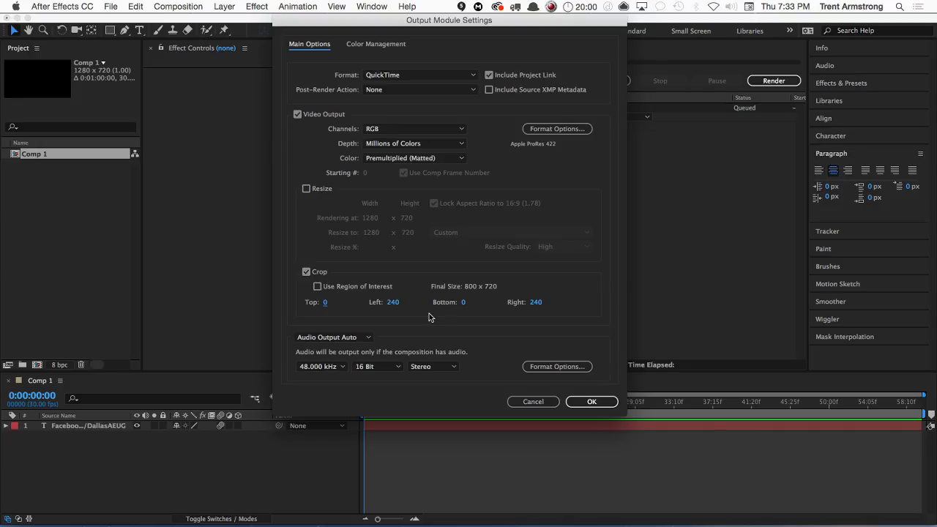
click(522, 401)
click(350, 451)
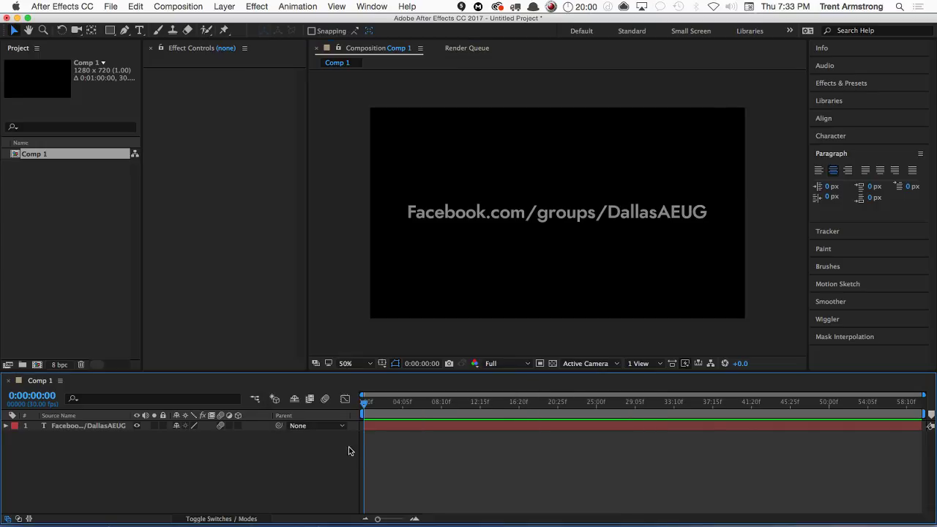
Resize Comp 1 to 1920×1080 in Composition Settings
key(super+k)
key(Tab)
key(Tab)
key(Tab)
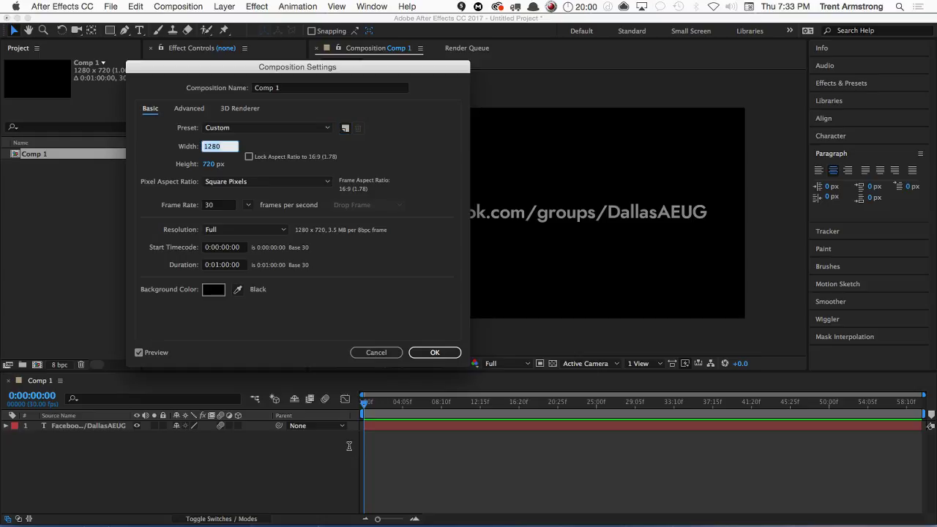
text(1920)
key(Tab)
text(1080)
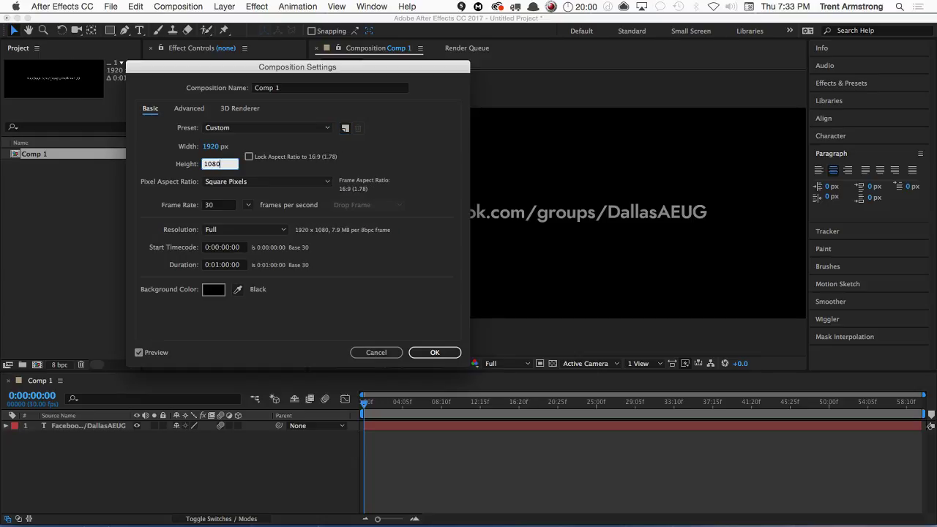
key(Return)
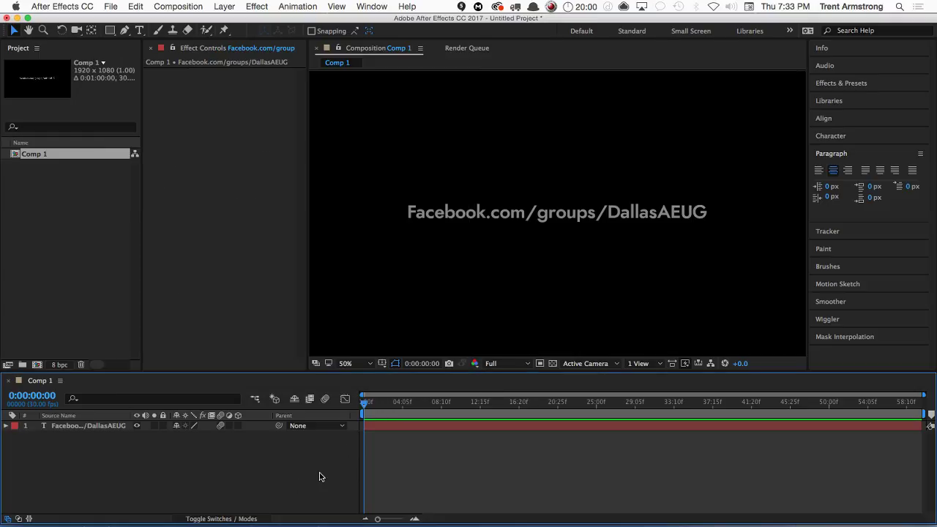
Zoom out, add Comp 1 to the render queue, and view its ProRes SD output settings
key(comma)
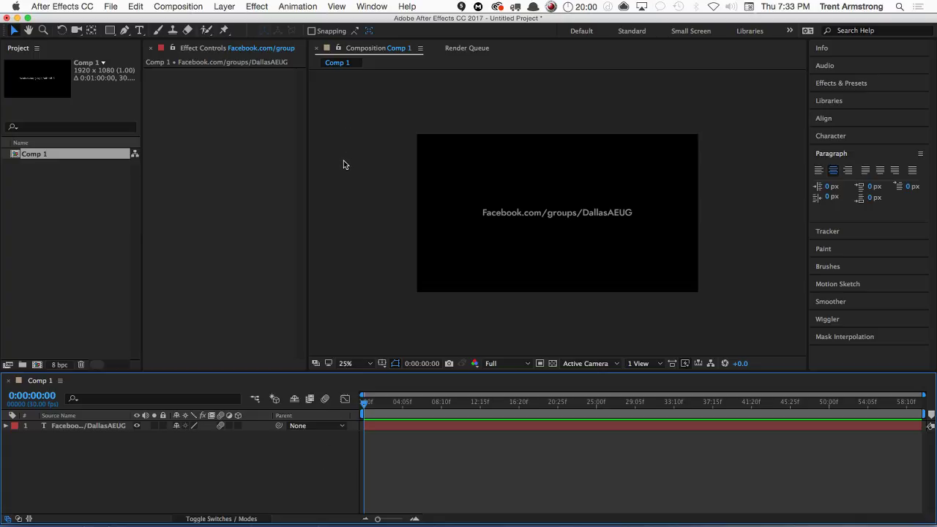
key(super+m)
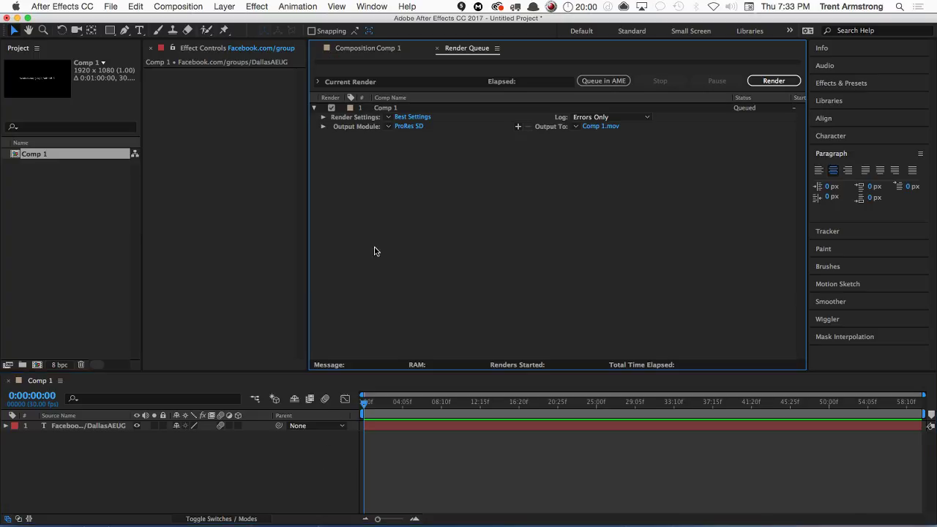
click(408, 126)
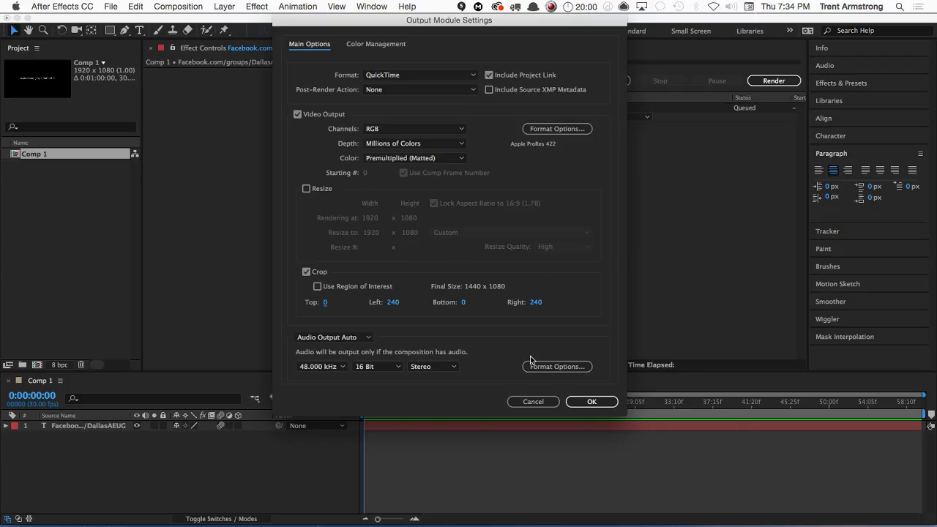
Duplicate the Comp 1 output module and set the first output to ProRes 422
click(534, 401)
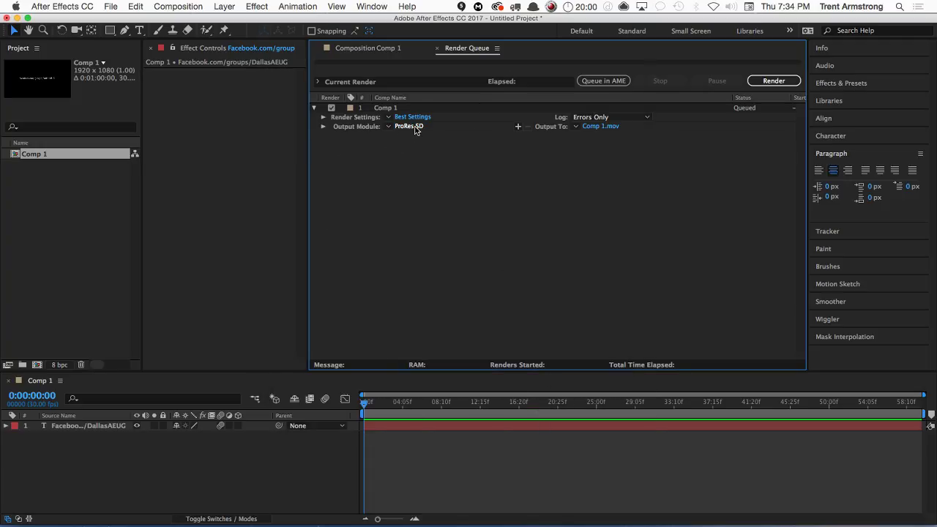
click(362, 128)
key(super+d)
click(388, 129)
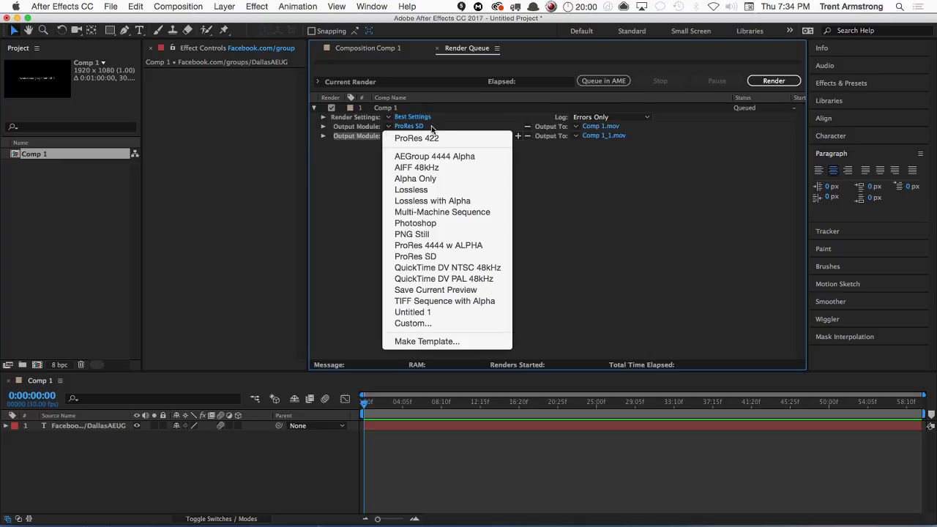
click(434, 131)
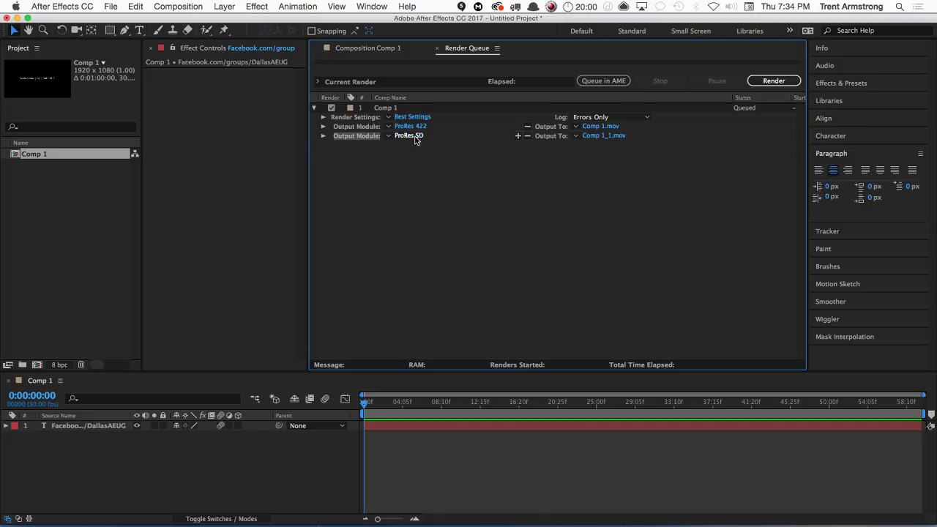
click(359, 138)
click(533, 401)
Back in Comp 1, set the Rectangle tool's fill to solid magenta
click(309, 487)
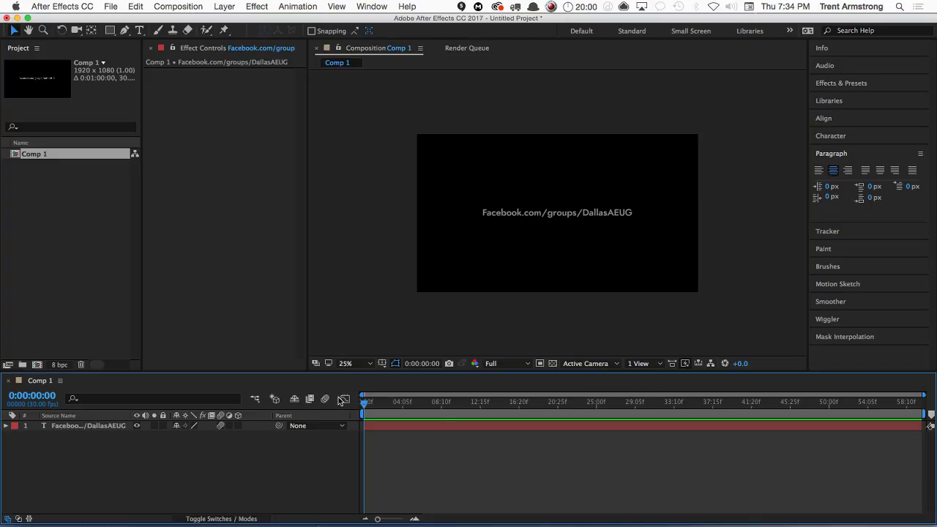
click(110, 30)
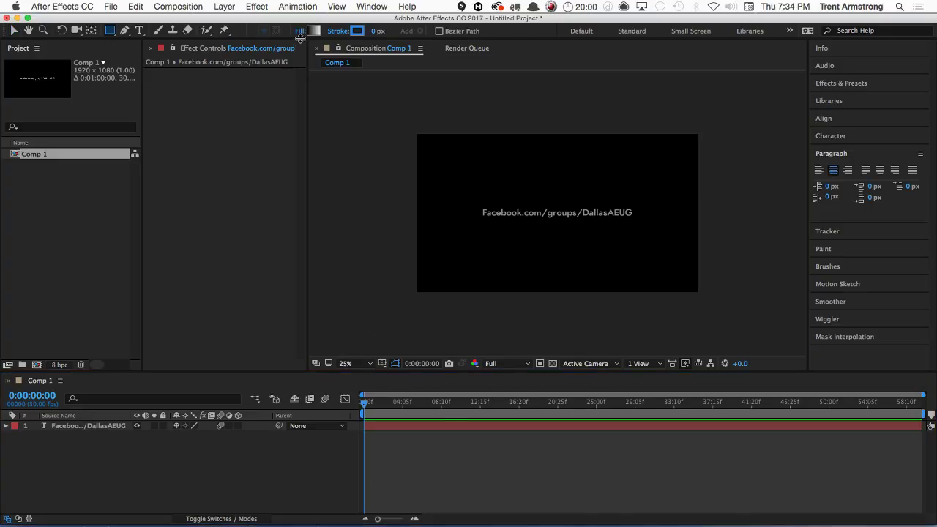
alt+click(315, 31)
alt+click(312, 34)
alt+click(312, 33)
alt+click(314, 33)
alt+click(313, 34)
alt+click(314, 33)
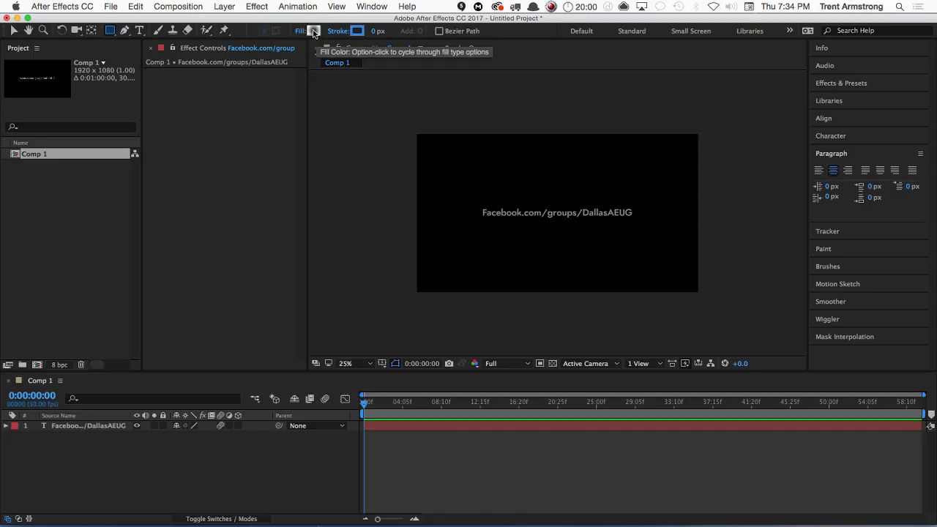
alt+click(315, 34)
alt+click(314, 33)
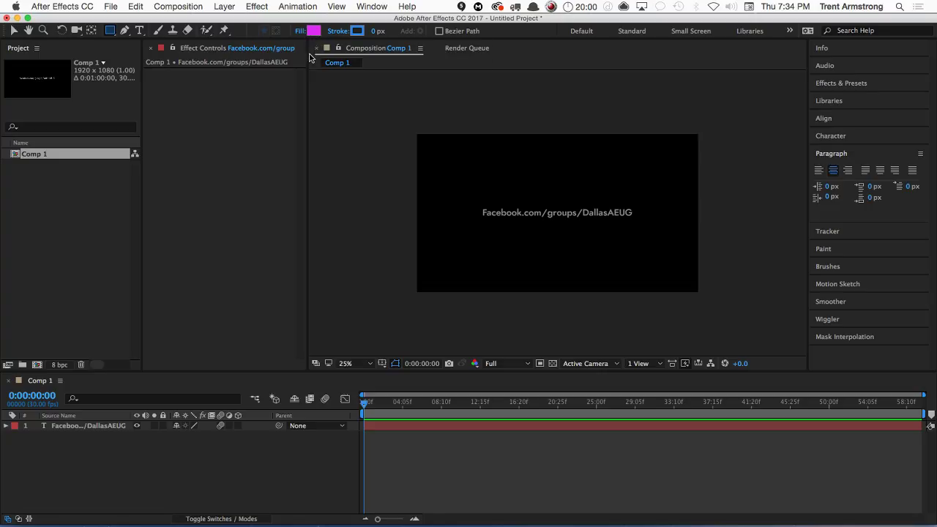
Create a magenta rectangle filling the whole comp
click(103, 429)
double_click(102, 427)
click(127, 459)
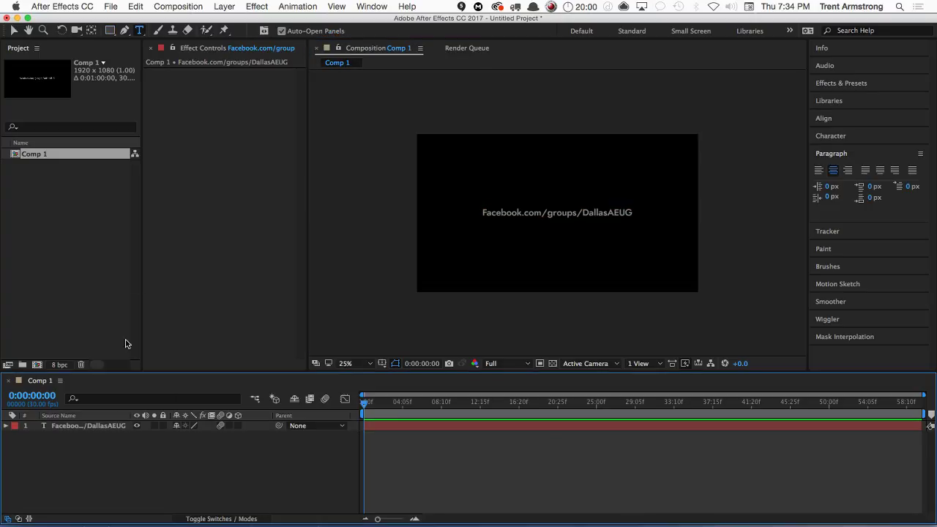
double_click(110, 30)
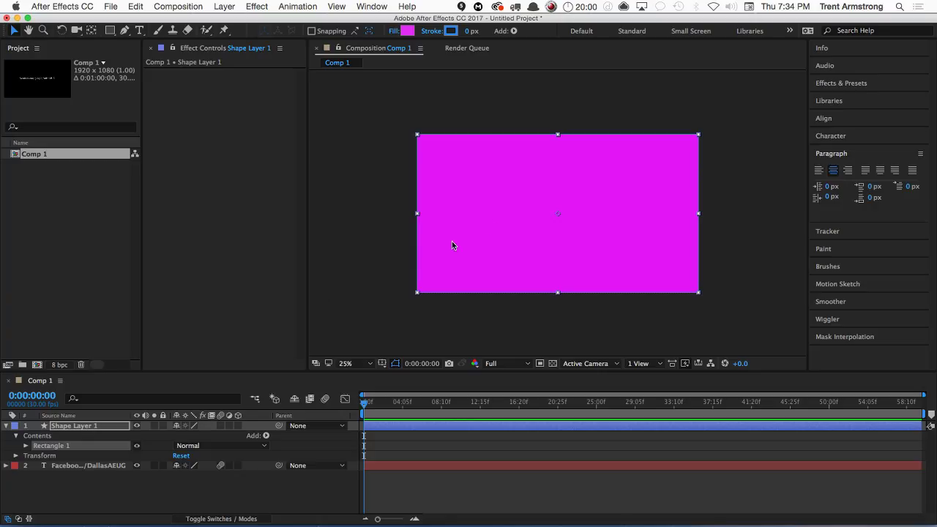
Rotate Shape Layer 1 to -31° and move it below the Facebook text layer
click(109, 433)
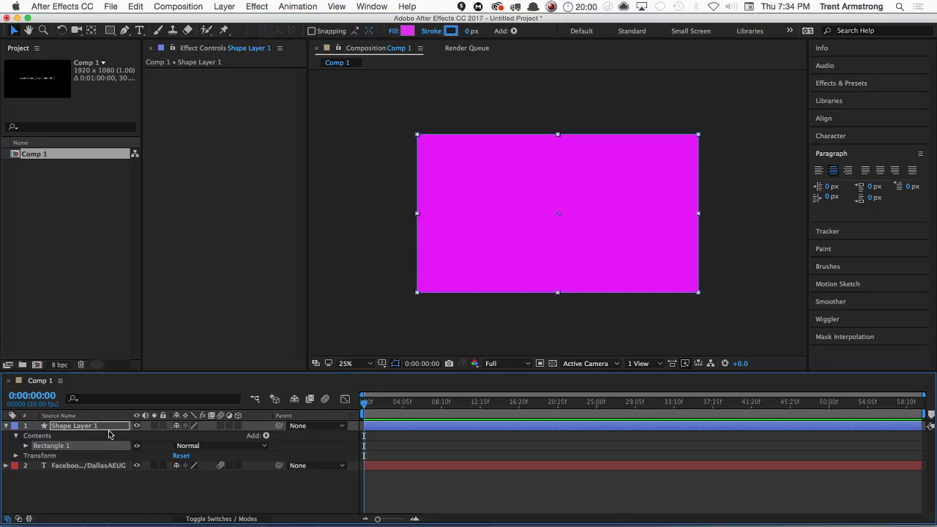
key(r)
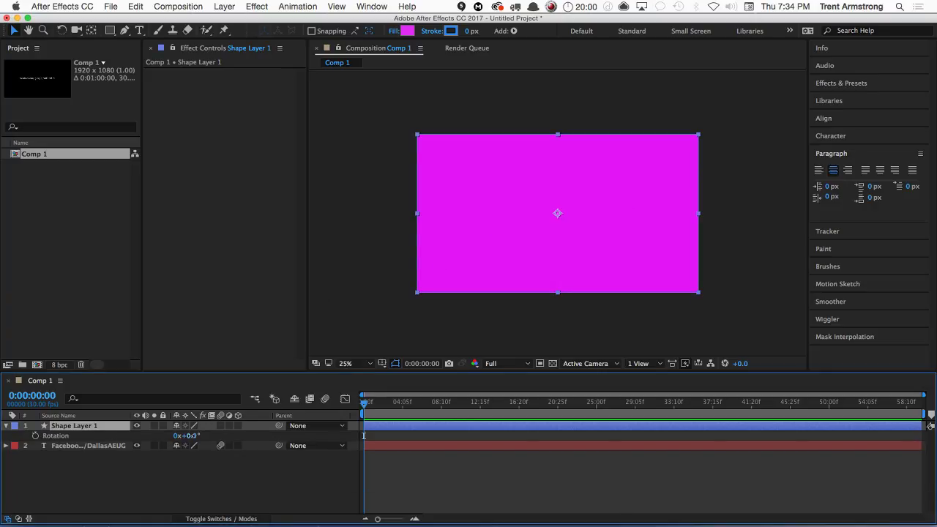
drag(189, 436, 168, 436)
click(136, 464)
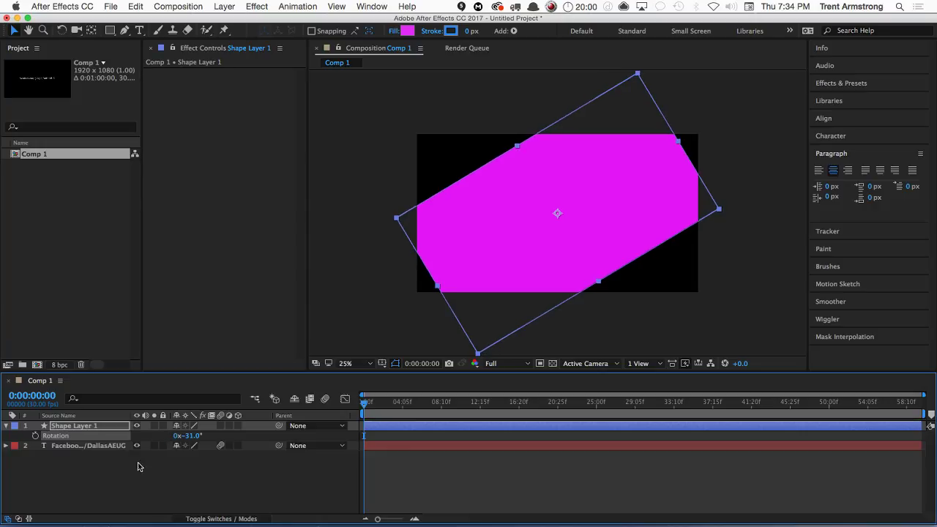
click(94, 432)
drag(94, 433, 95, 464)
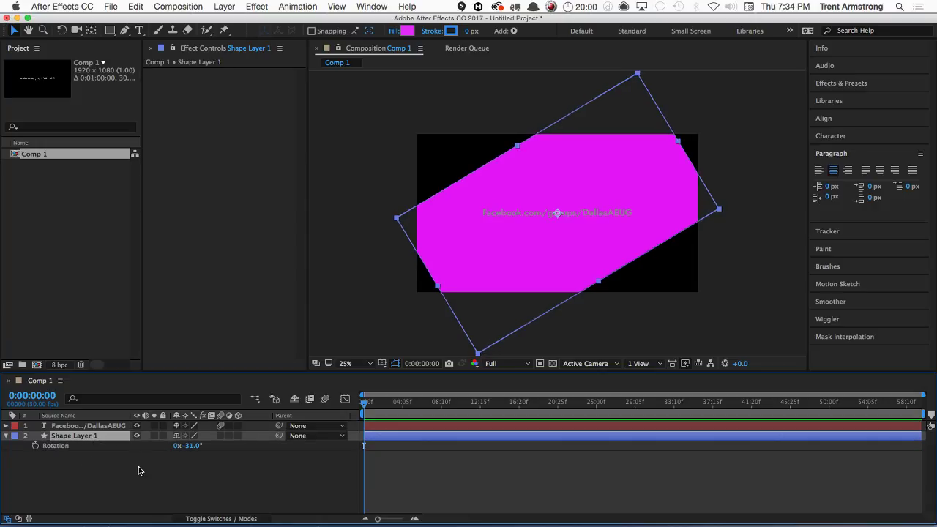
click(124, 463)
Make the Facebook text black at 70 px in the Character panel
click(96, 426)
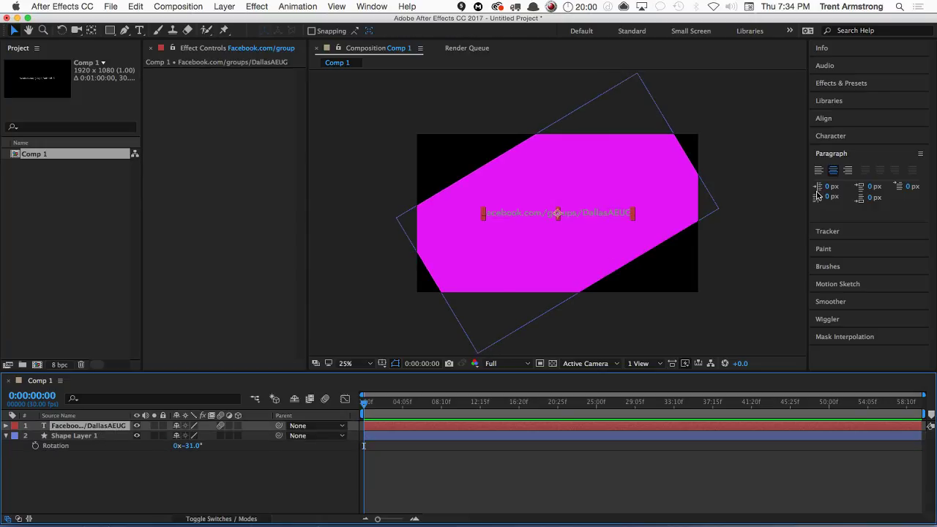
click(833, 136)
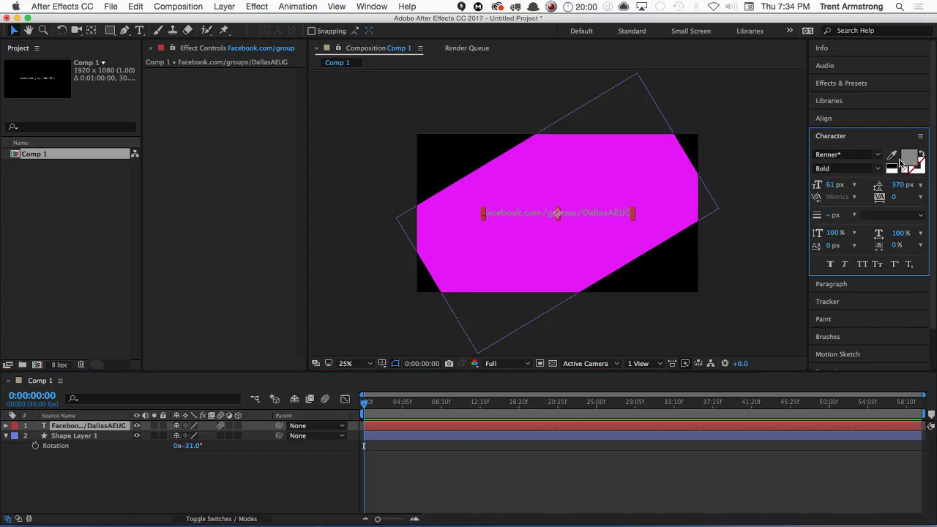
click(900, 162)
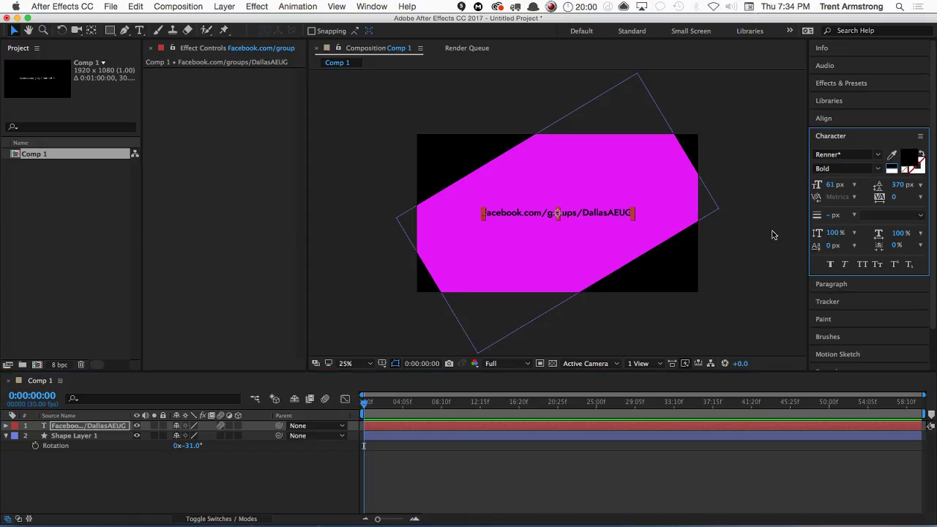
mouse_move(834, 185)
mouse_down()
mouse_move(849, 186)
mouse_move(834, 185)
mouse_up()
Turn on the Title/Action Safe guides in the composition viewer
click(382, 363)
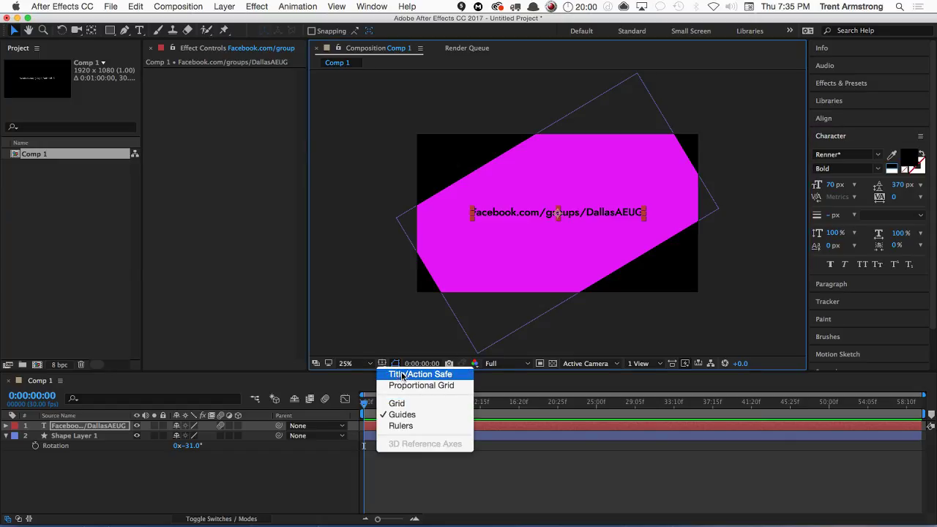
click(403, 375)
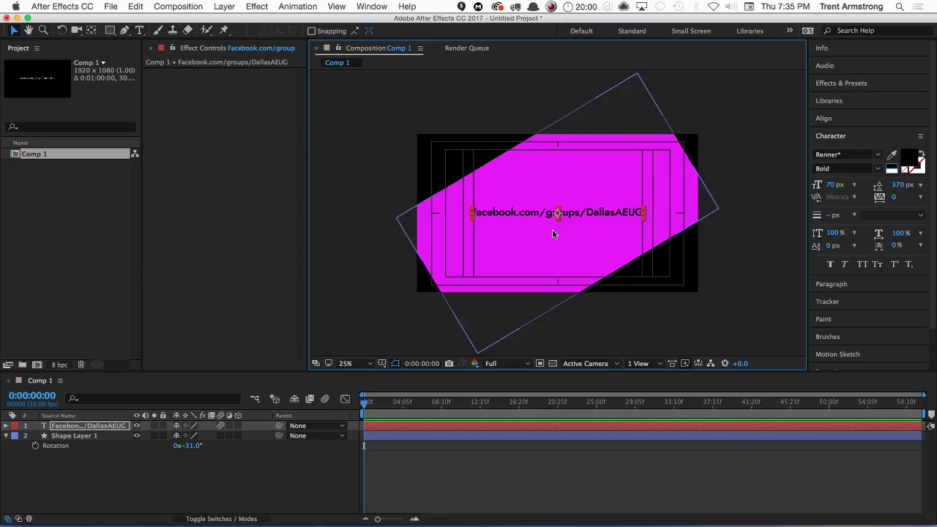
click(285, 460)
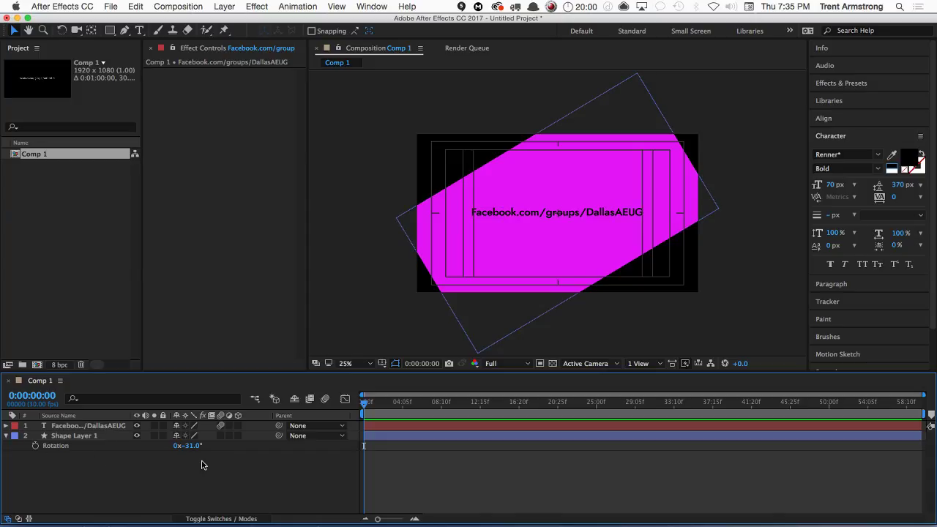
From the Render Queue, start the Comp 1 render and stop it partway
key(super+m)
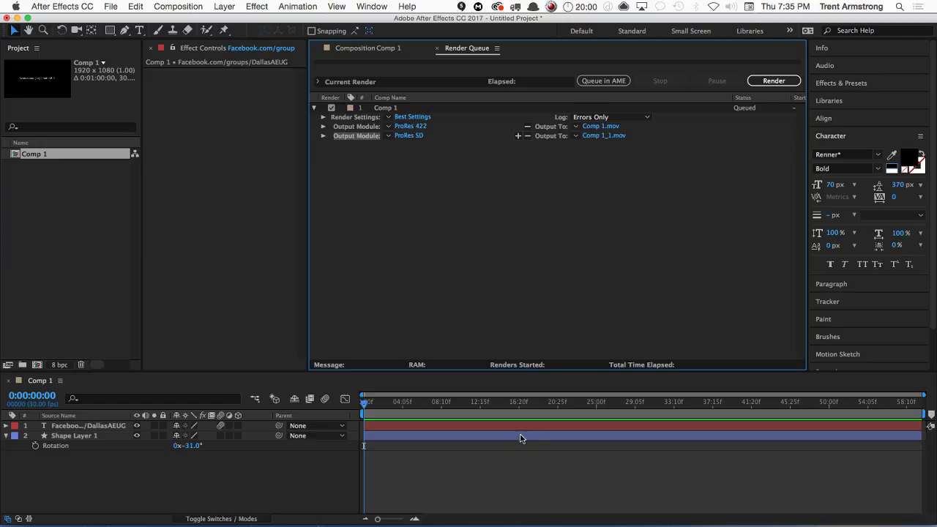
key(backslash)
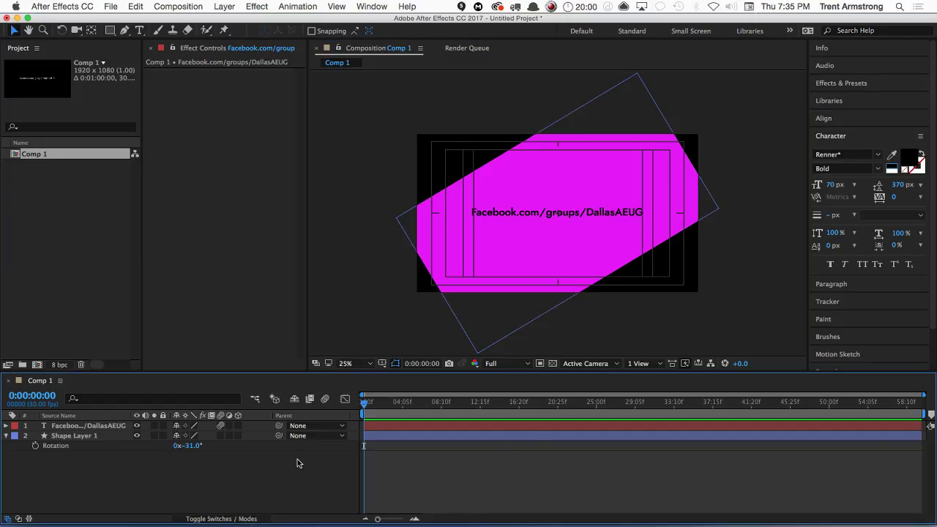
key(super+alt+0)
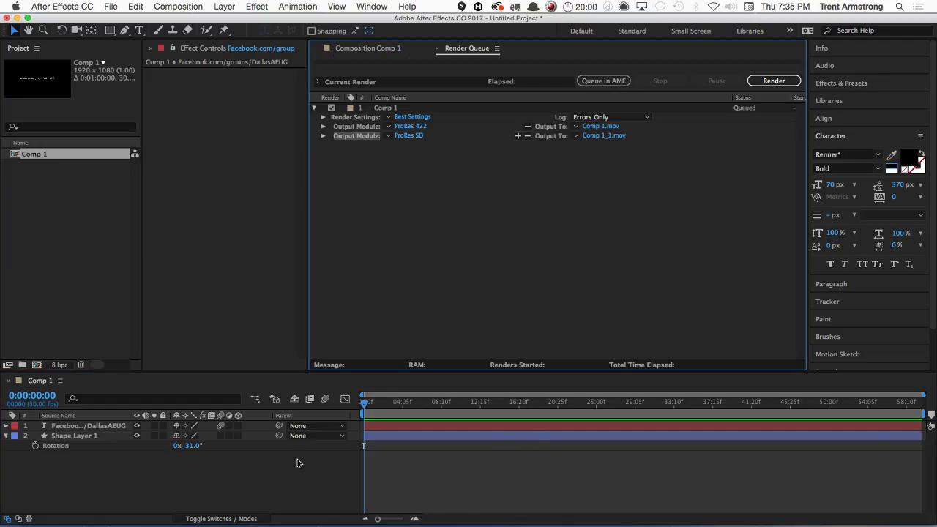
click(772, 81)
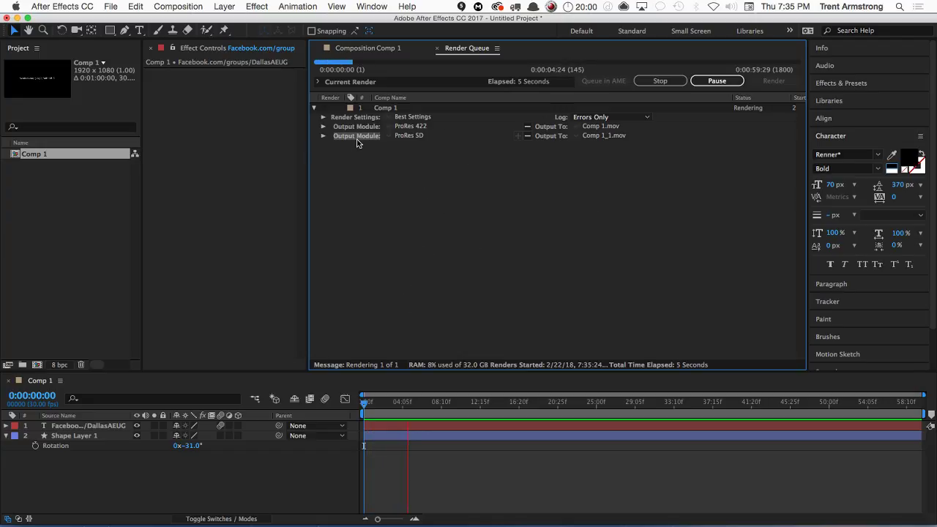
click(660, 80)
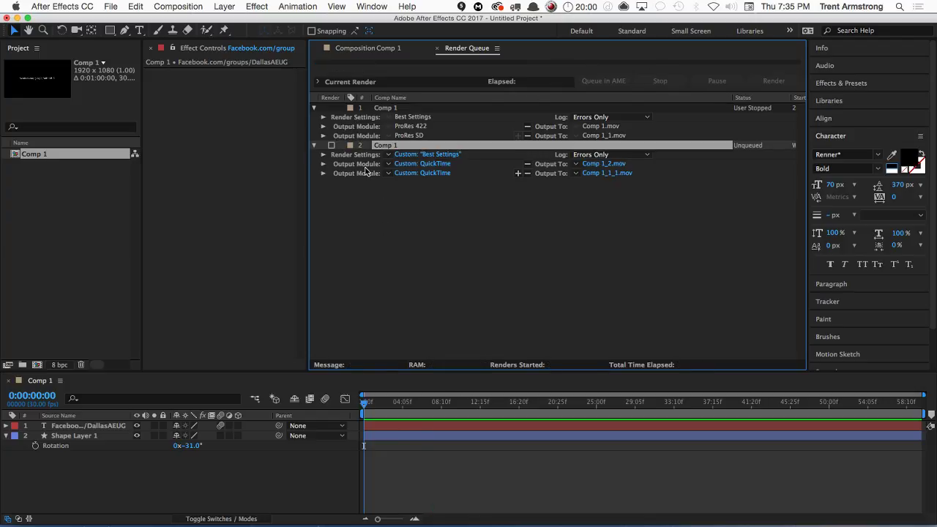
In Finder, go to AE USER GROUP › 2018 February › Renders and select Comp 1.mov and Comp 1_1.mov
key(super+Tab)
key(super+Tab)
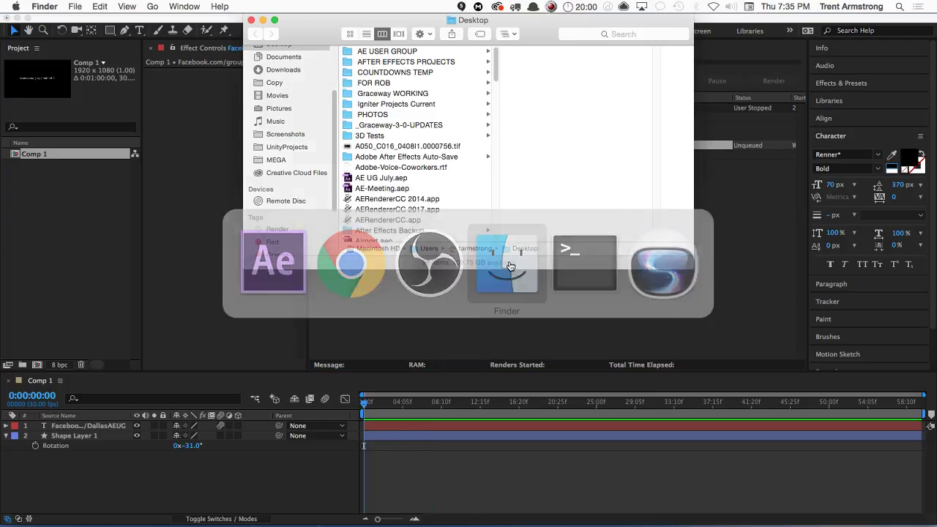
click(423, 52)
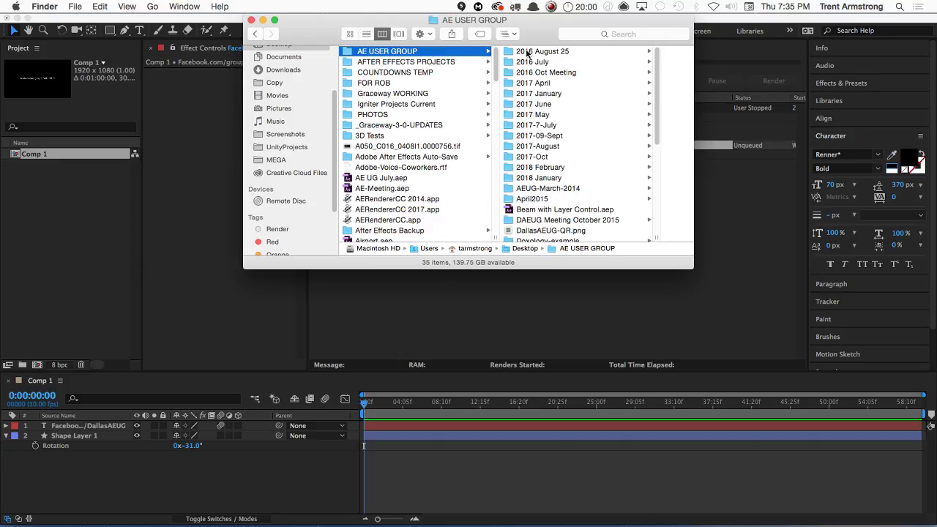
click(590, 166)
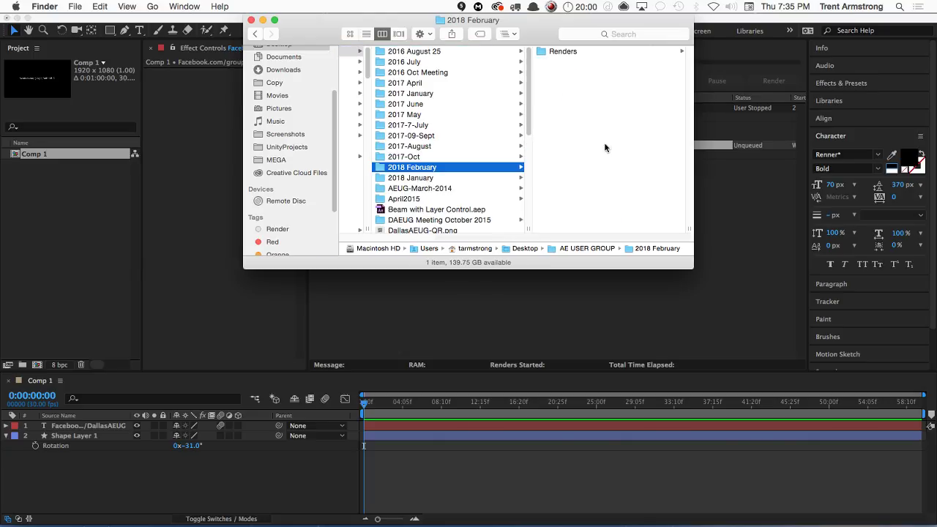
click(605, 51)
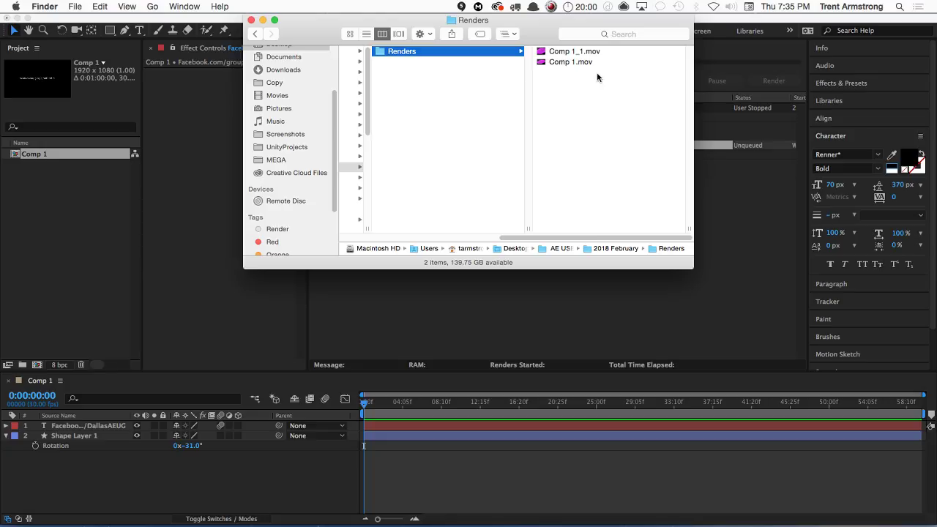
drag(597, 72, 602, 48)
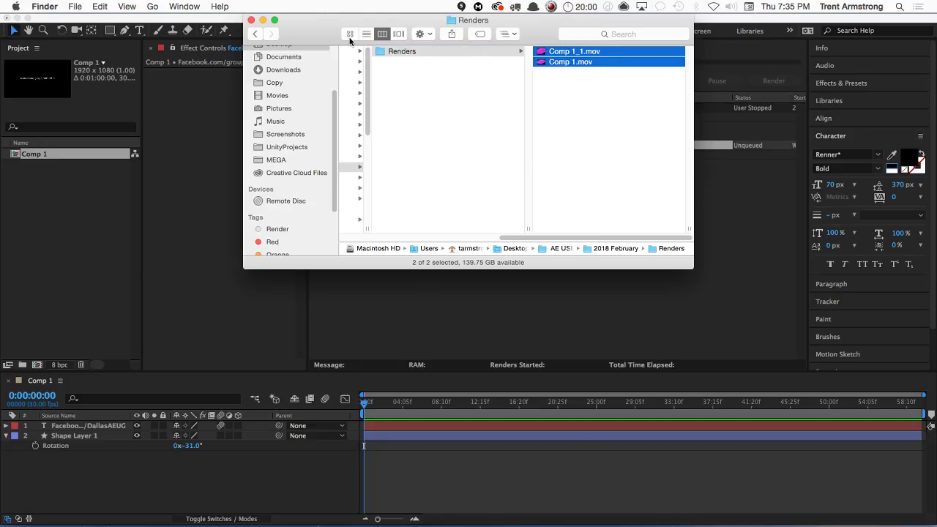
Open both movies in QuickTime at half size, moving Comp 1_1.mov to the lower right
key(super+o)
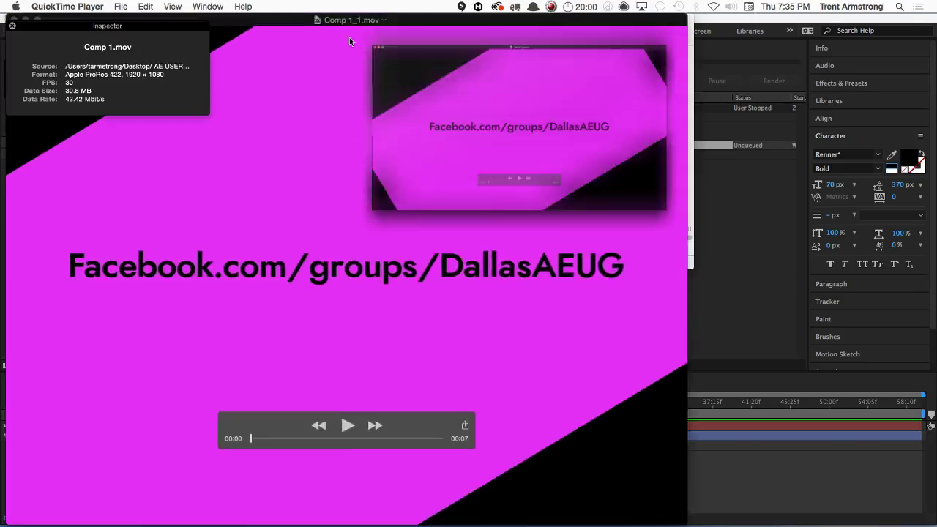
key(super+minus)
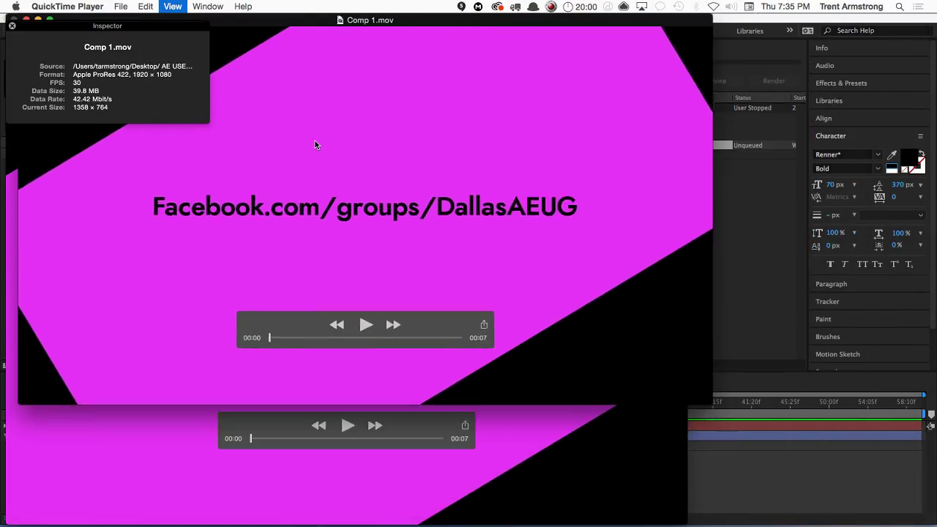
key(super+grave)
key(super+minus)
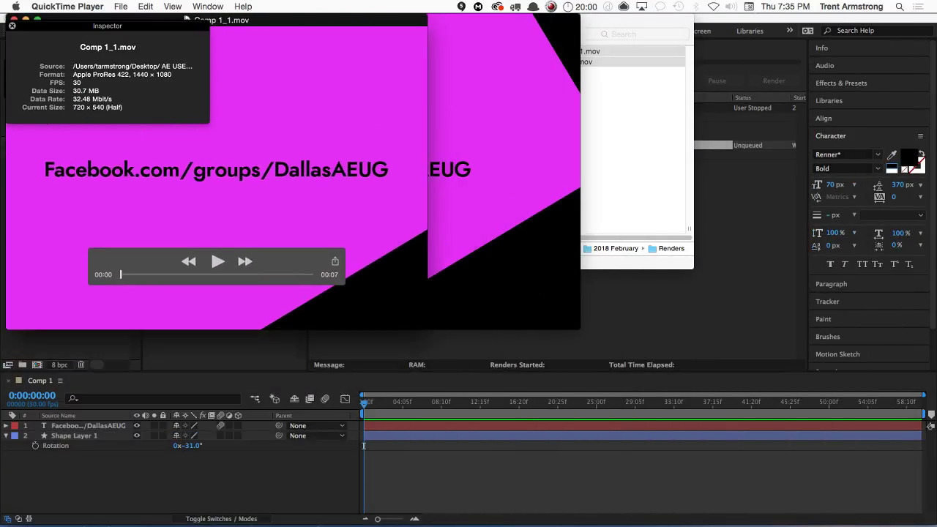
drag(255, 20, 725, 184)
click(11, 26)
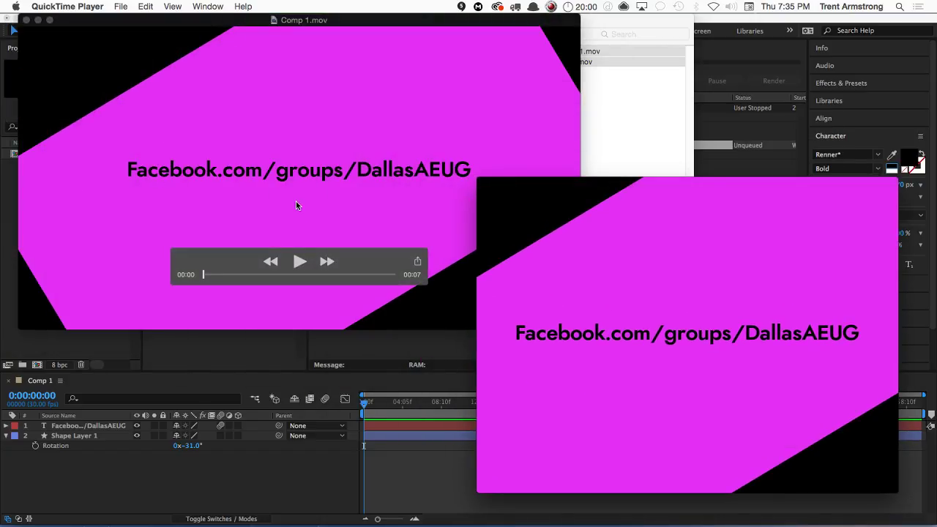
key(super+minus)
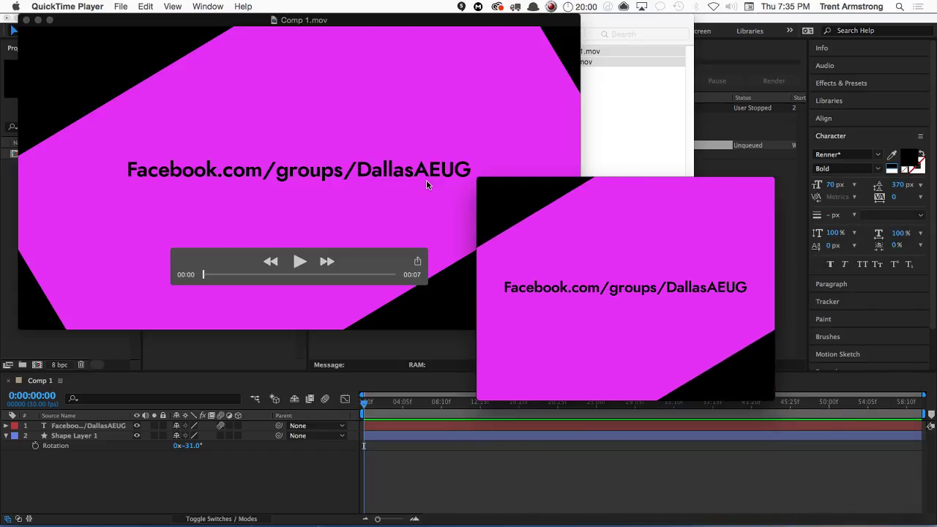
Shrink the Comp 1.mov window, nudge Comp 1_1.mov into place, and pause playback
click(235, 22)
key(super+minus)
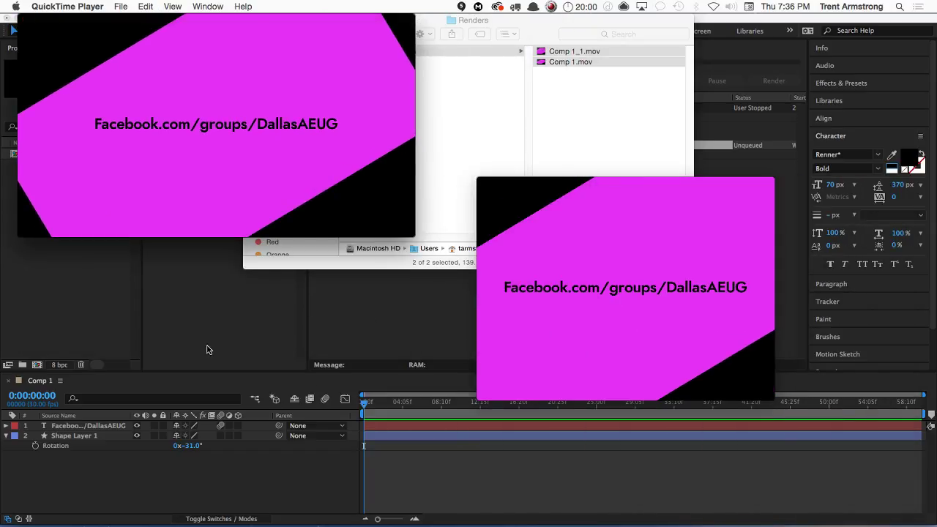
mouse_move(186, 158)
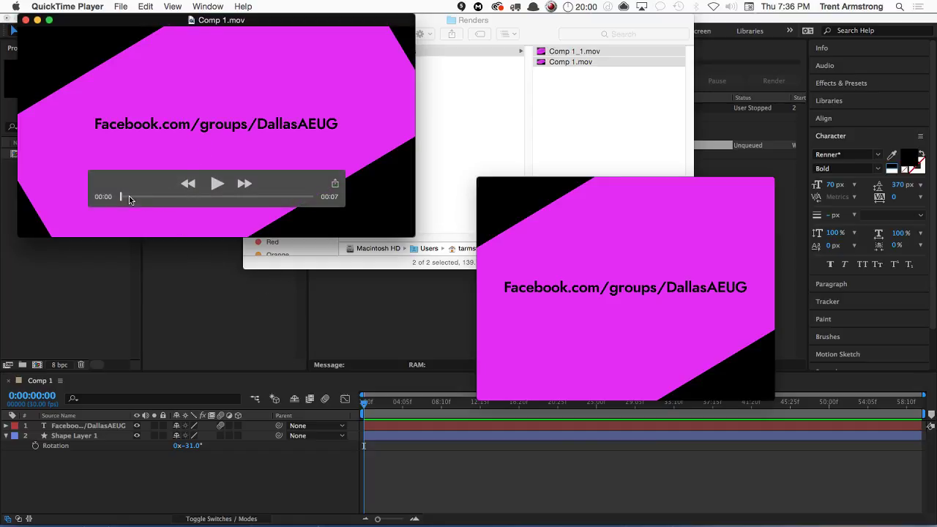
mouse_move(551, 228)
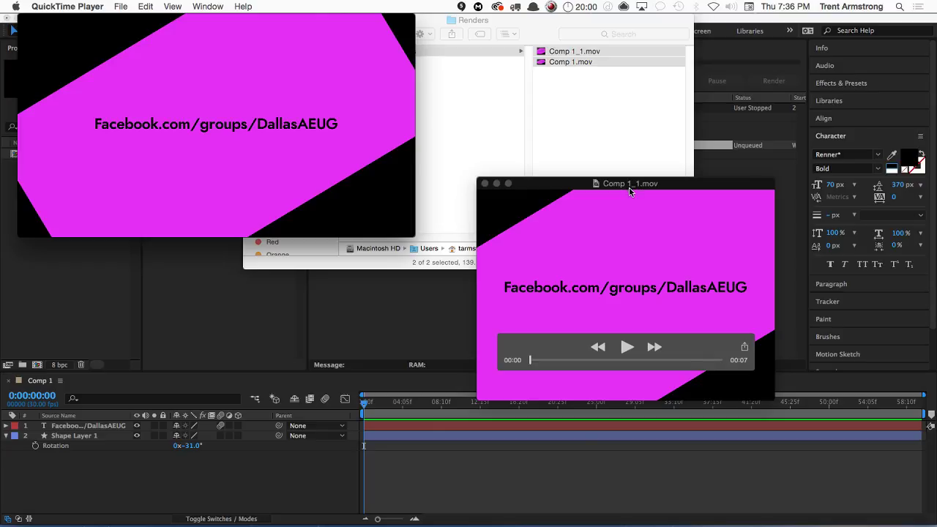
click(640, 216)
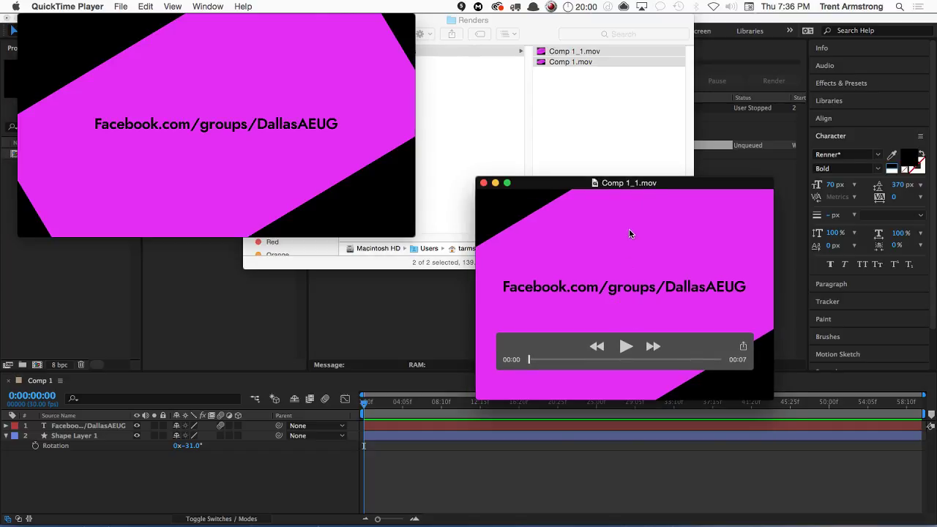
drag(651, 185, 651, 182)
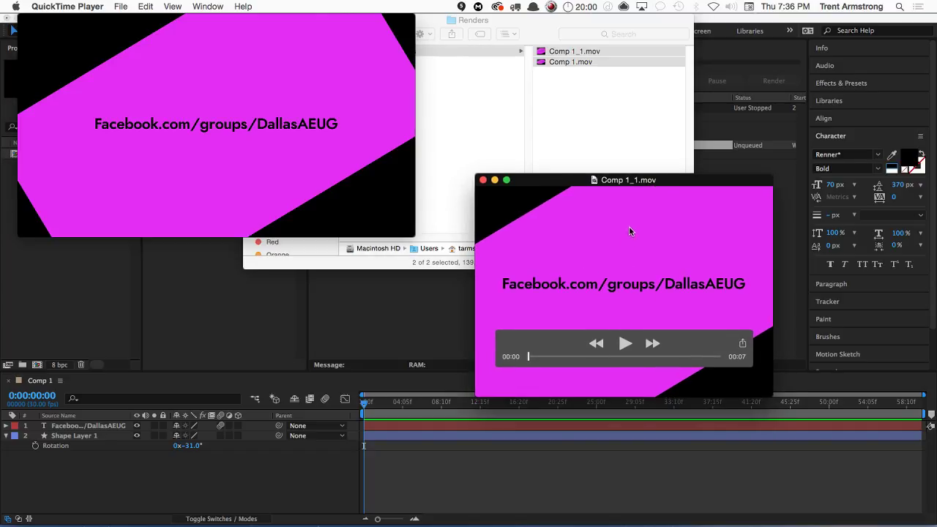
mouse_move(288, 218)
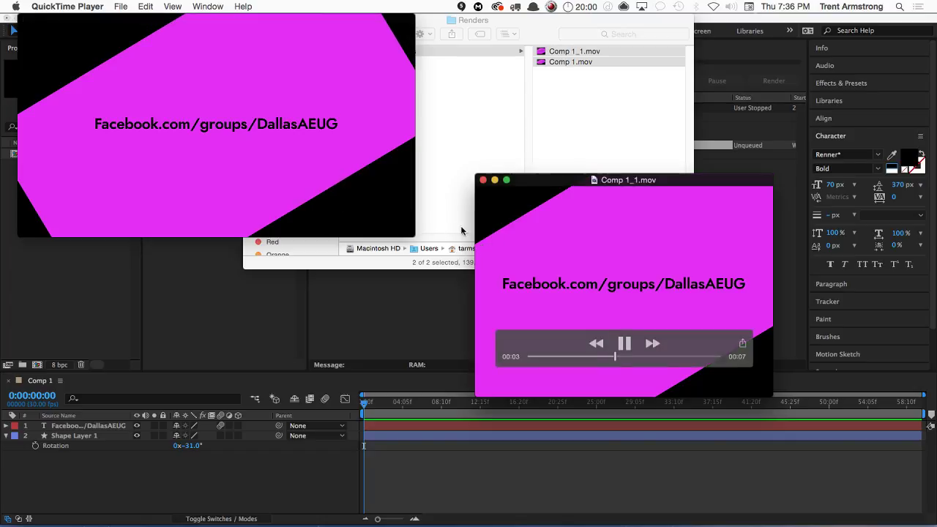
click(398, 215)
key(space)
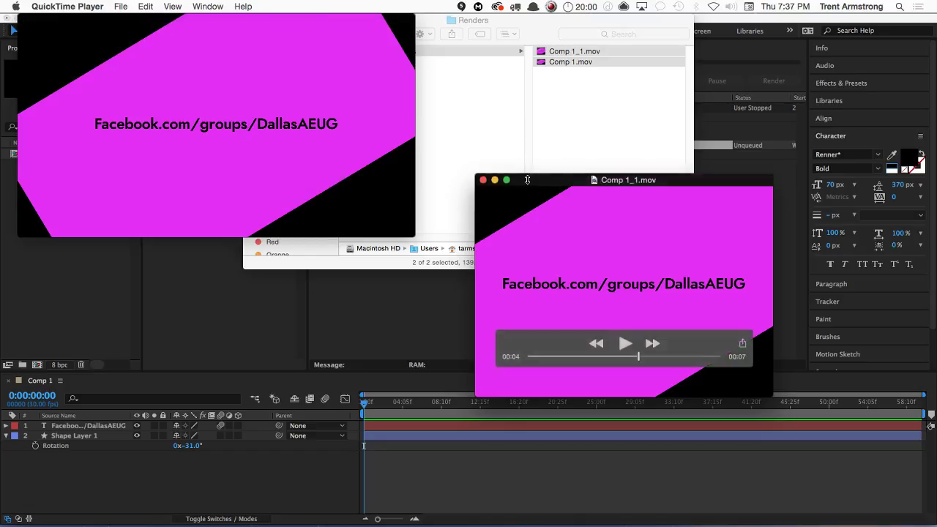
Quit QuickTime and delete the duplicate Comp 1 item from the render queue
key(super+q)
click(565, 93)
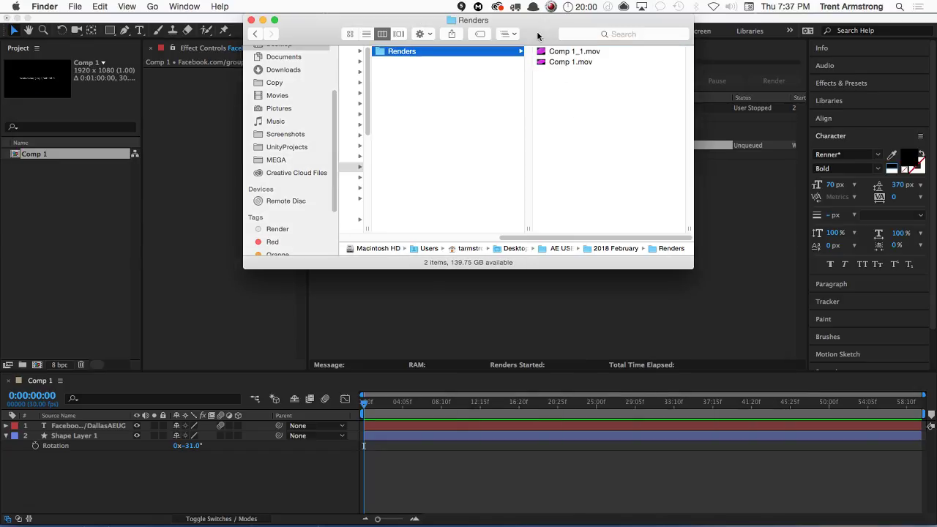
click(471, 328)
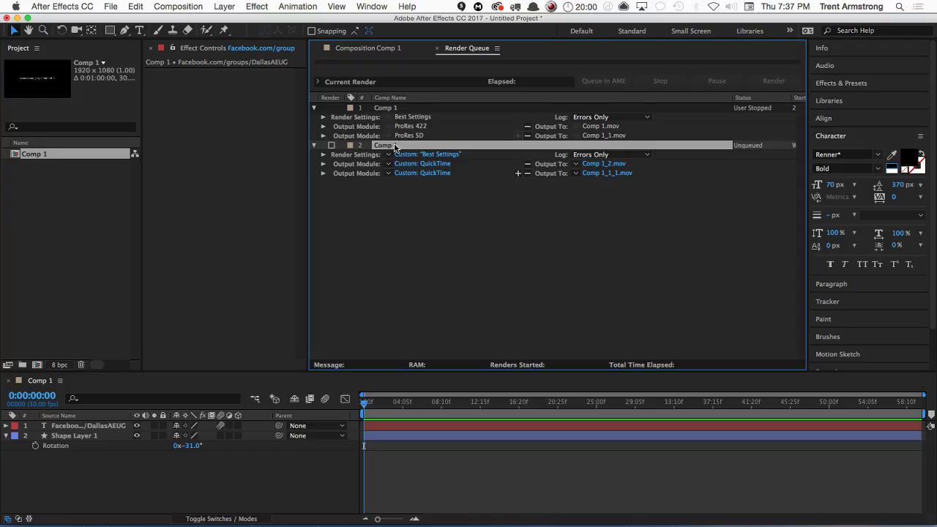
key(Delete)
Inspect the ProRes 422 and ProRes SD output modules and reveal the Renders folder
click(391, 108)
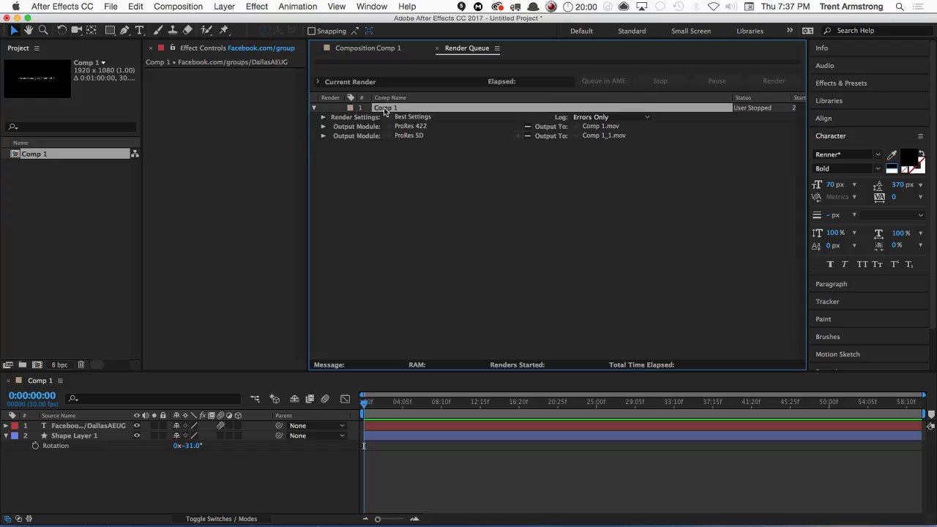
click(357, 136)
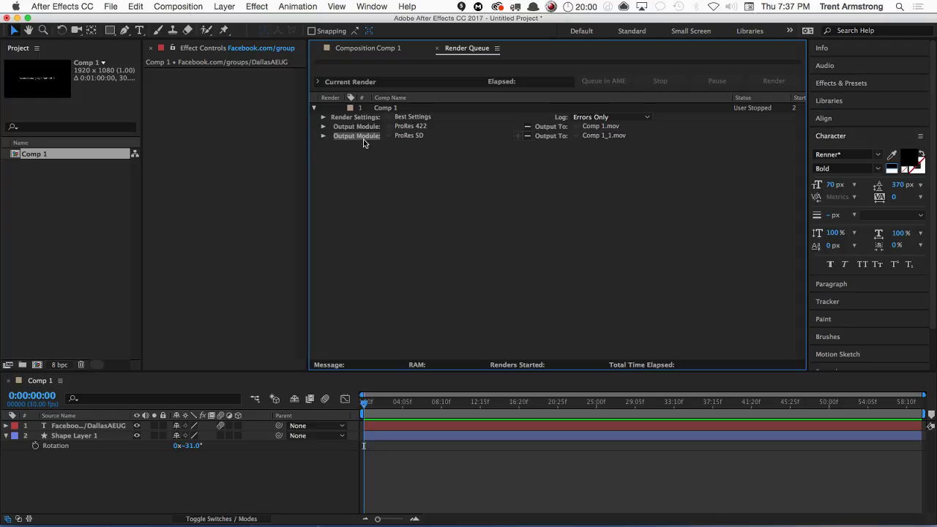
click(386, 107)
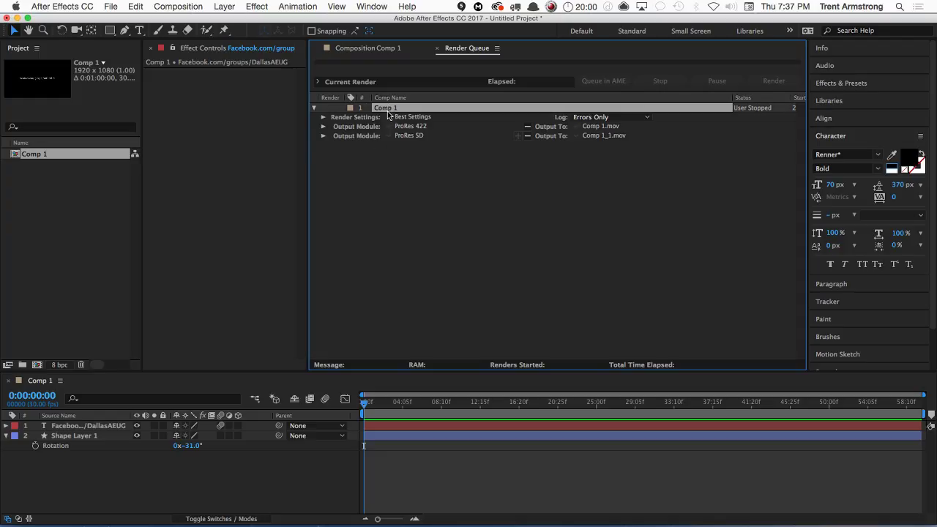
click(323, 135)
click(323, 126)
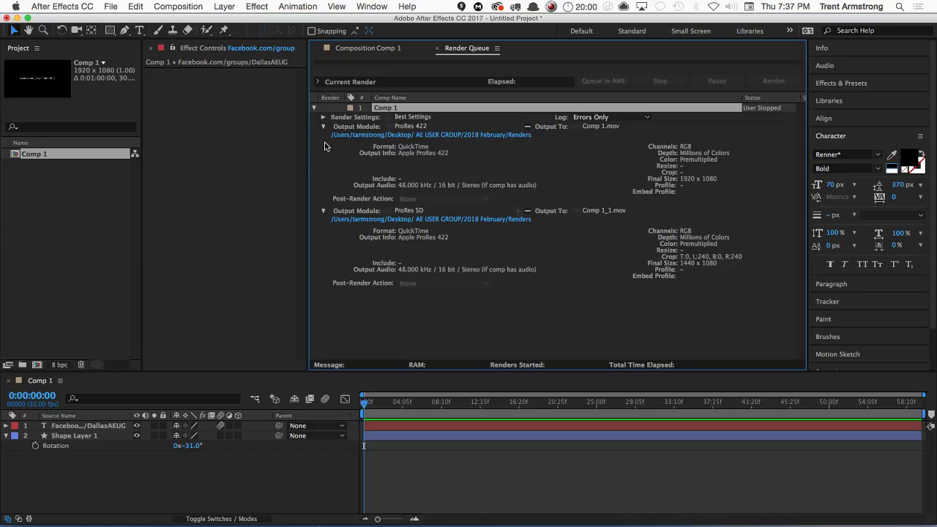
click(323, 211)
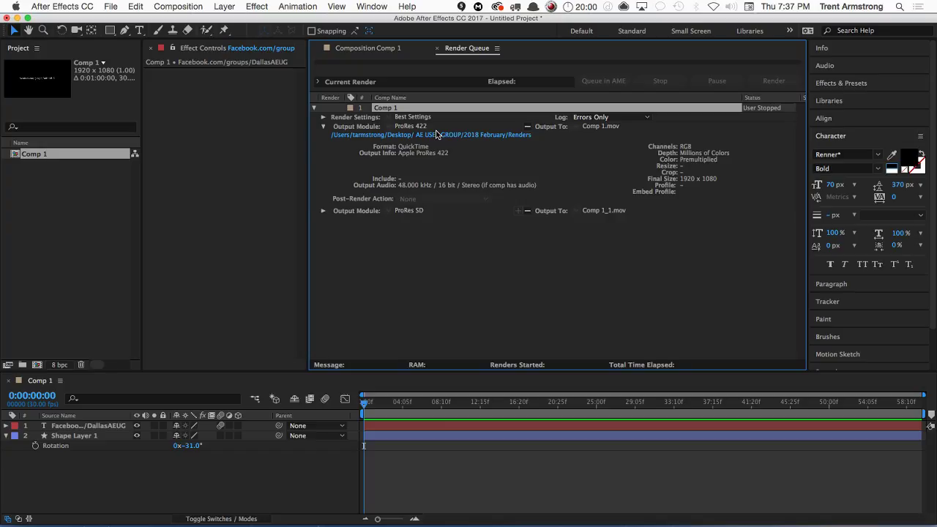
click(323, 126)
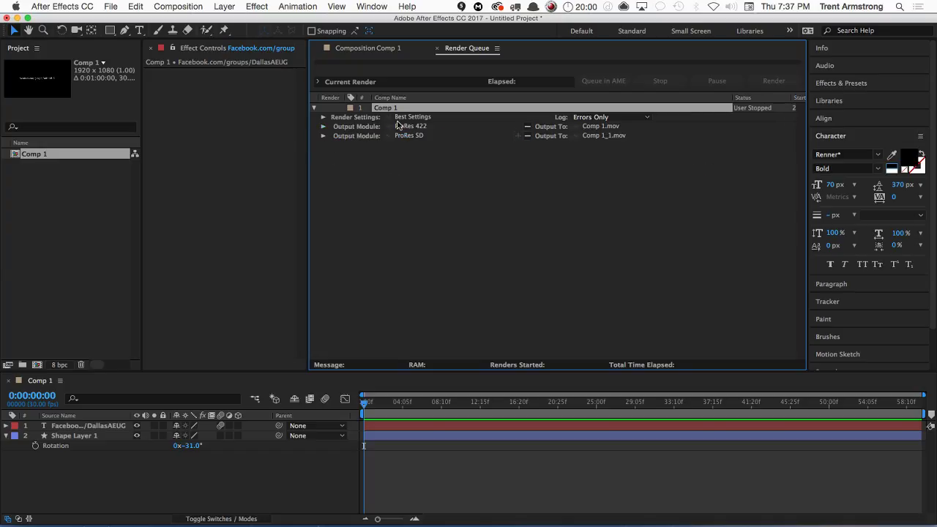
click(323, 127)
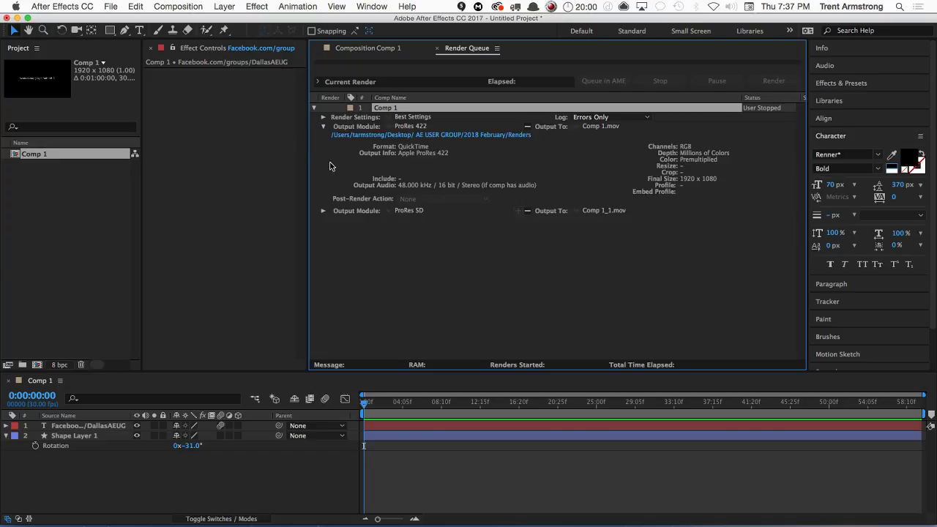
click(450, 134)
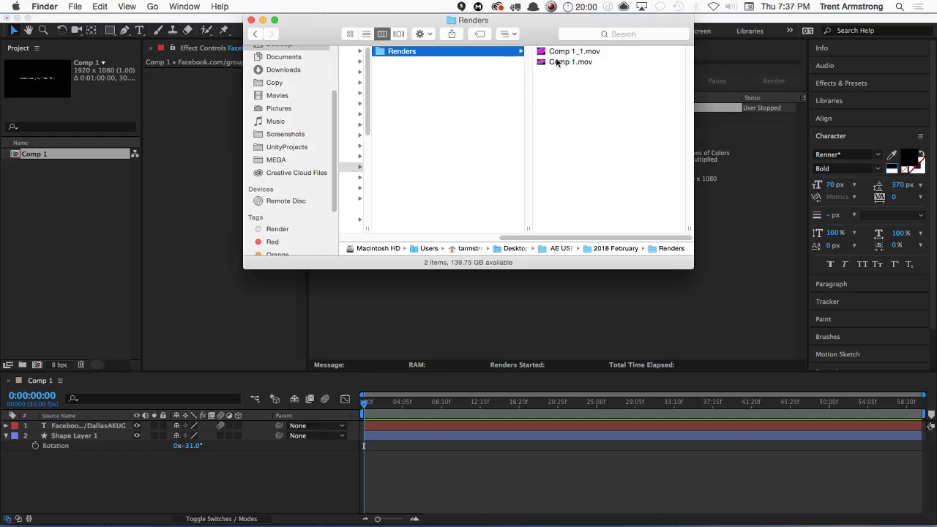
click(667, 286)
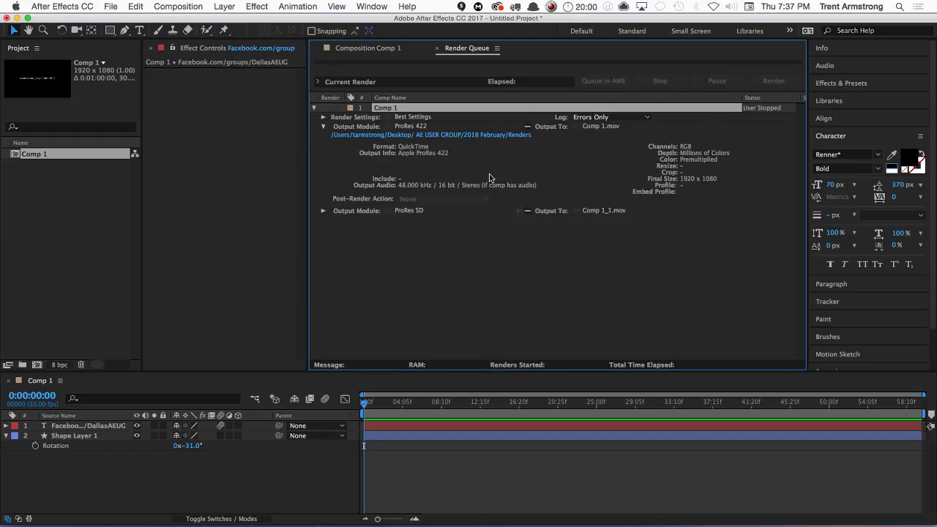
click(323, 127)
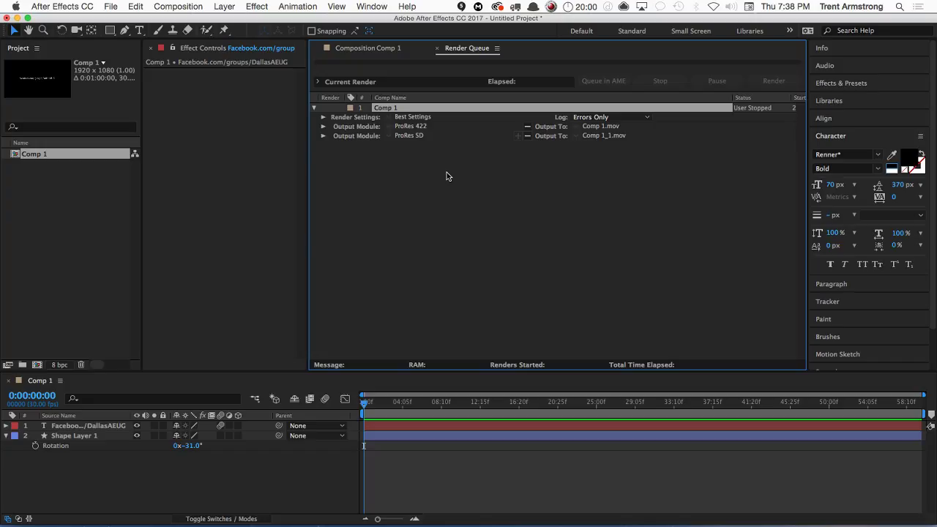
Switch to Terminal and open a new window, moved down and left
key(super+Tab)
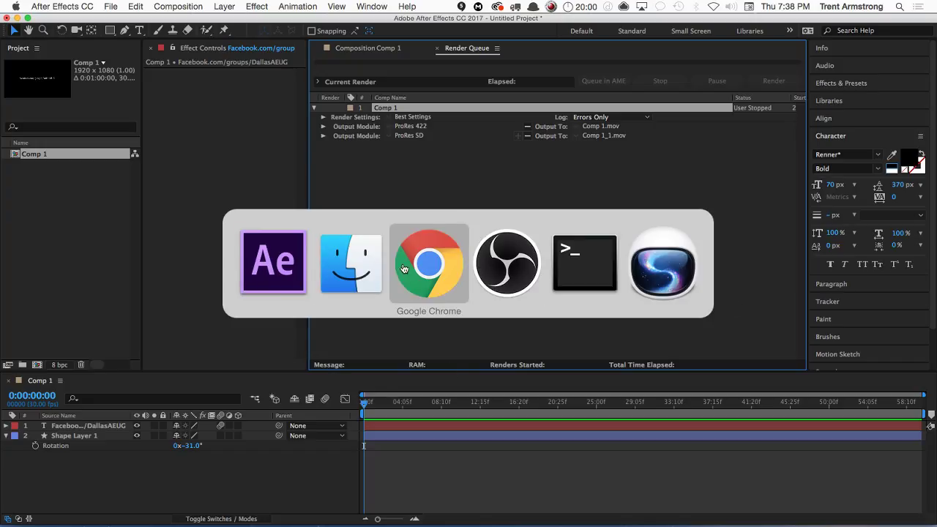
click(585, 266)
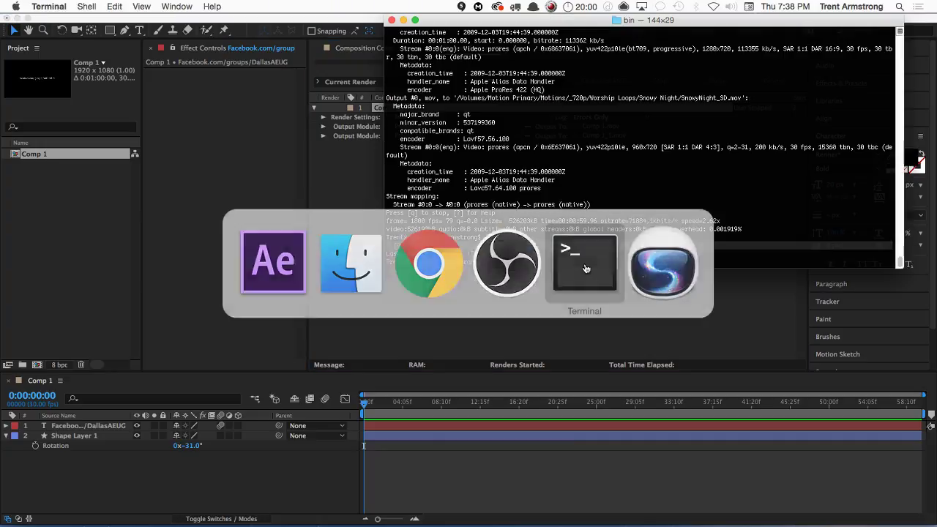
drag(541, 22, 540, 22)
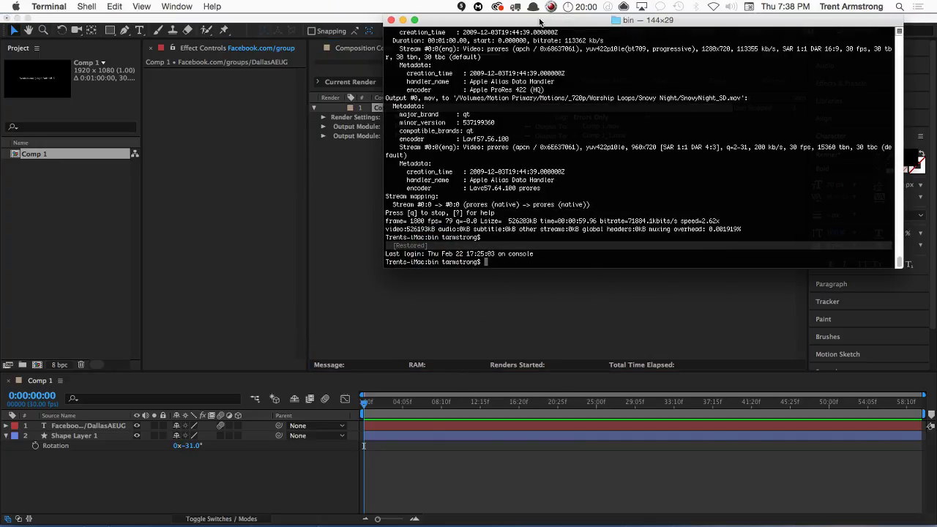
key(super+n)
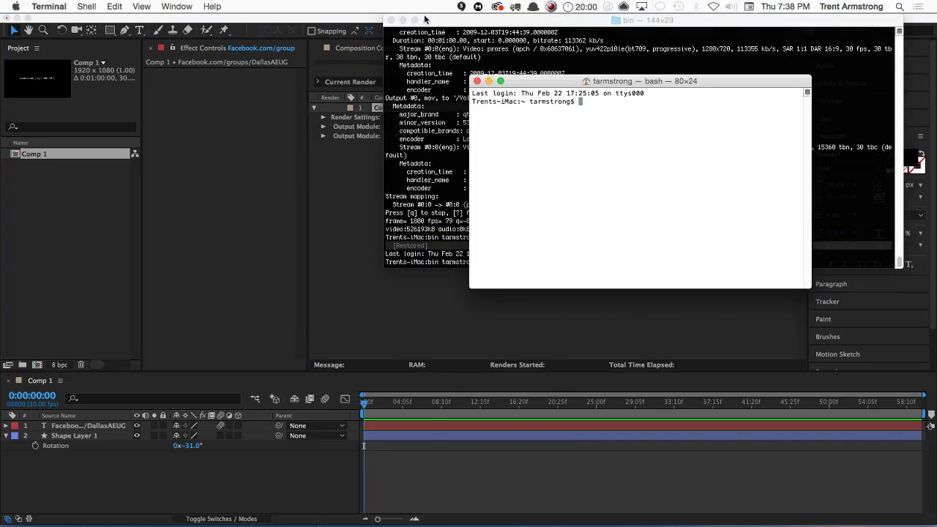
drag(543, 85, 400, 140)
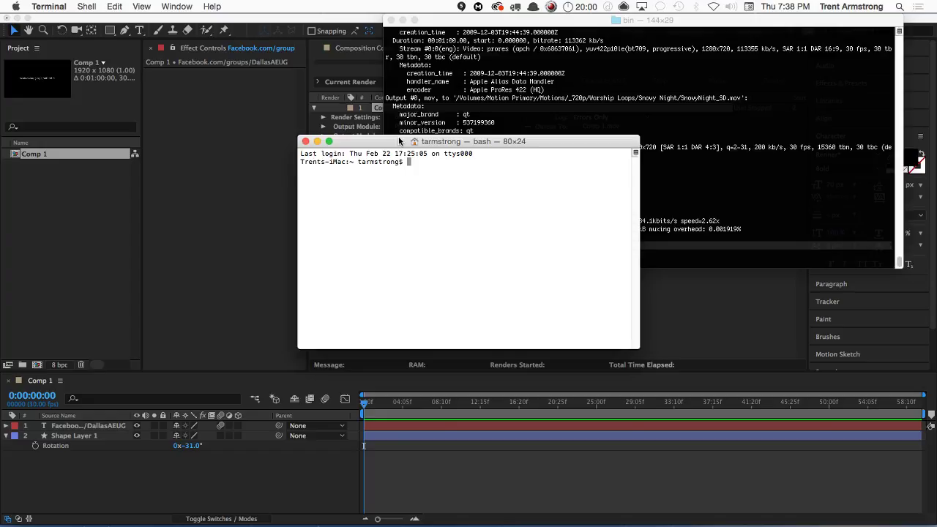
Type and erase the sample words HOMEBRE and FFMPEG at the new prompt
text(HOMEBREW)
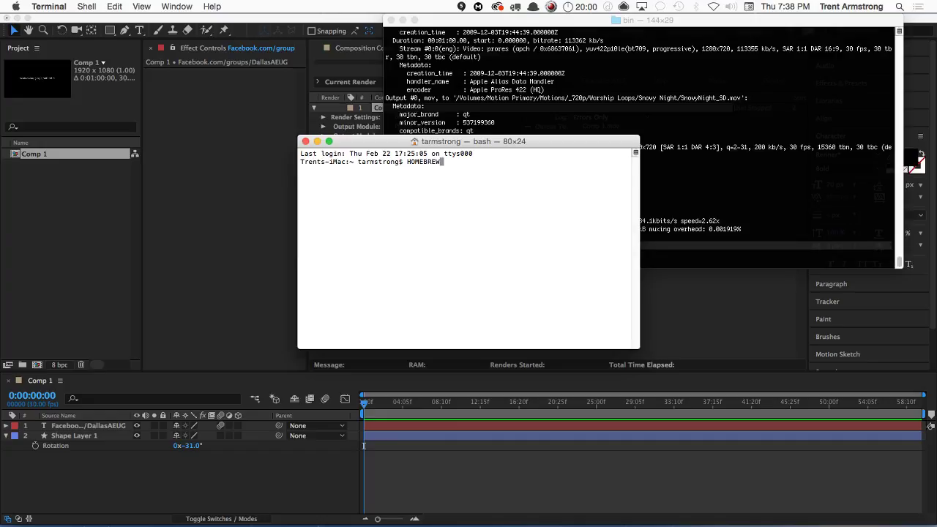
key(BackSpace)
key(BackSpace)
key(BackSpace)
key(BackSpace)
key(BackSpace)
key(BackSpace)
key(BackSpace)
key(BackSpace)
text(FFMPEG)
key(BackSpace)
key(BackSpace)
key(BackSpace)
key(BackSpace)
key(BackSpace)
key(BackSpace)
key(super+Tab)
key(super+shift+Tab)
key(alt+space)
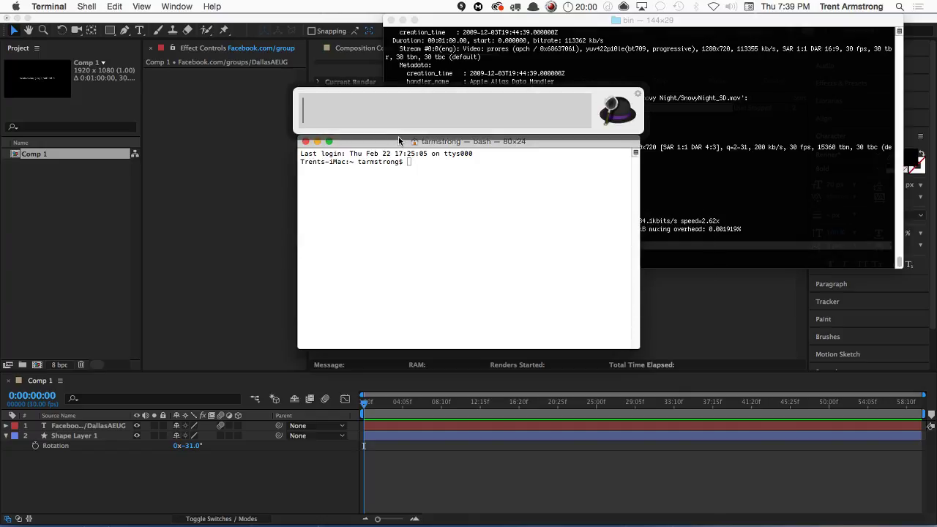
text(basec)
key(Return)
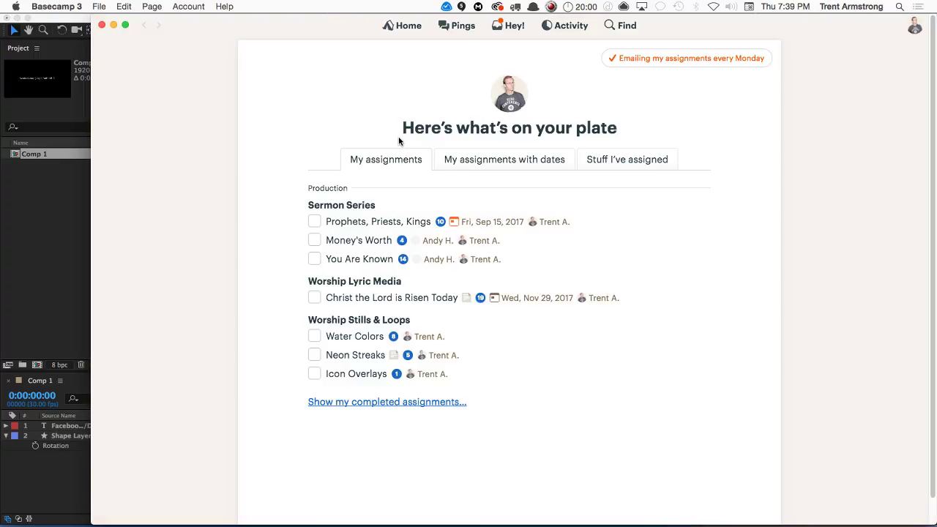
click(611, 26)
text(ffmpeg)
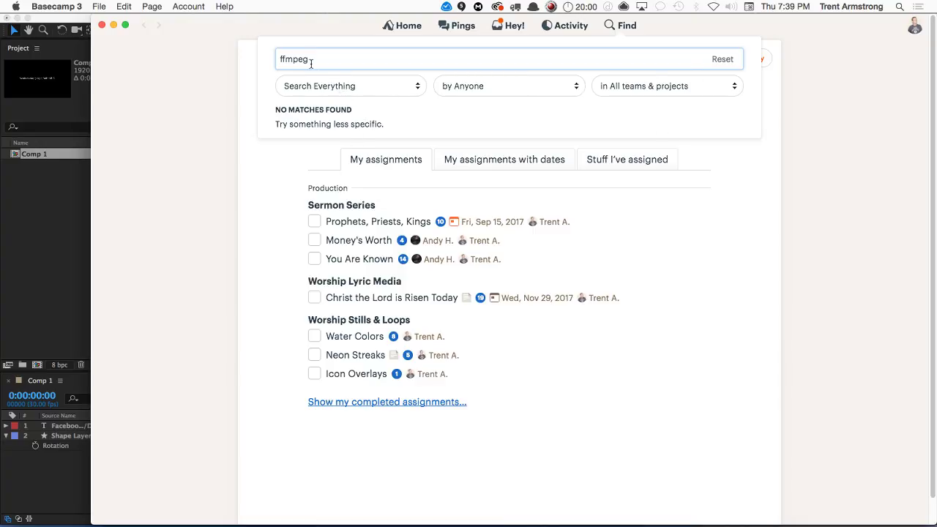
drag(310, 60, 279, 59)
key(BackSpace)
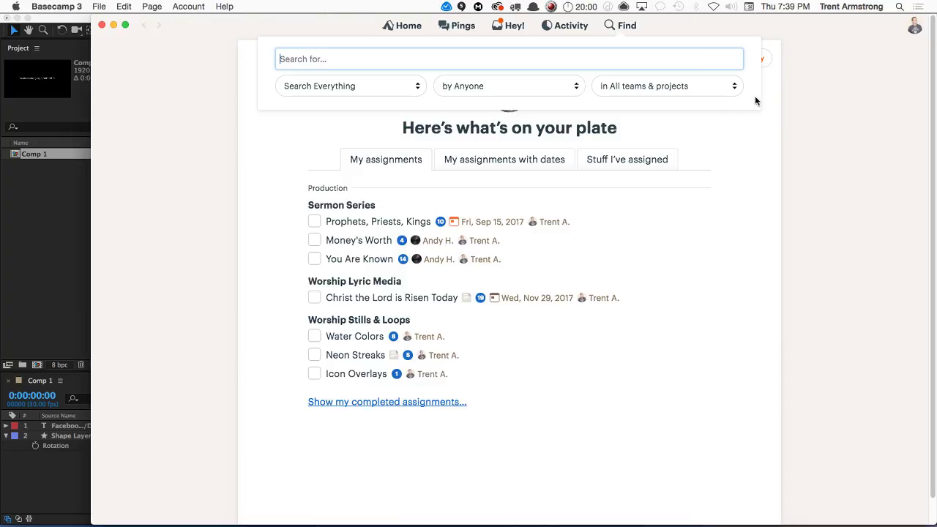
click(264, 279)
click(406, 25)
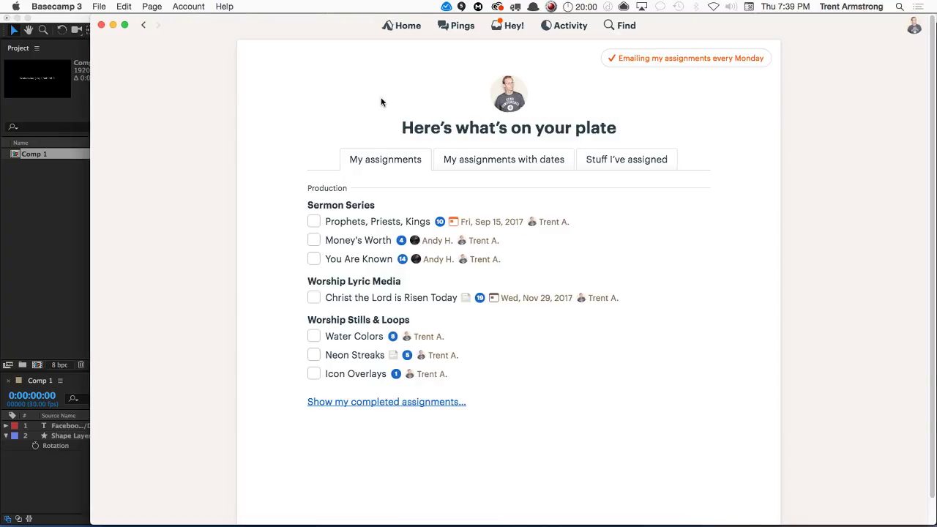
scroll(229, 345, down, 5)
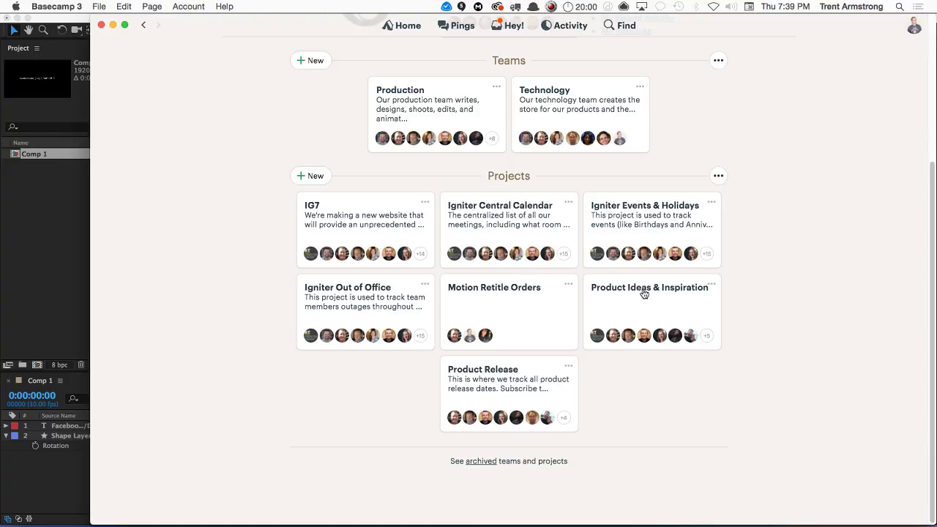
click(720, 178)
click(730, 195)
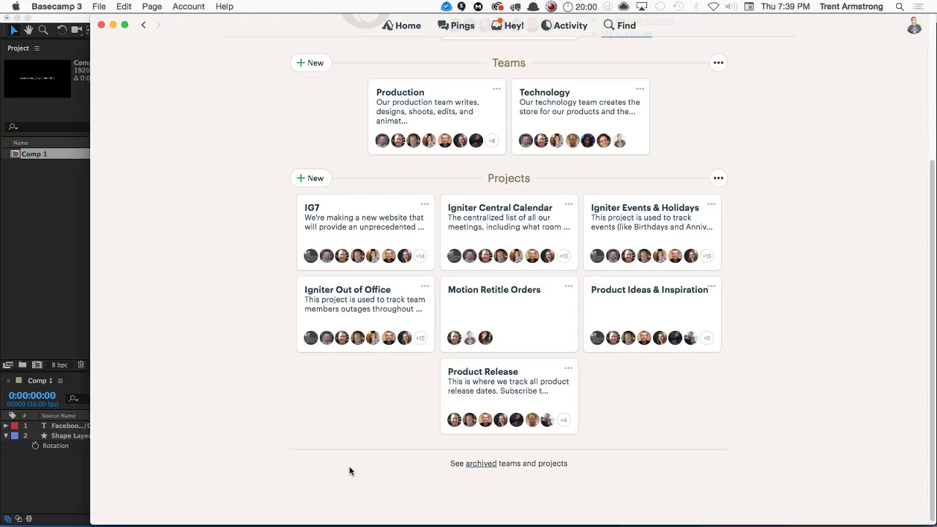
scroll(353, 469, up, 3)
scroll(354, 483, up, 1)
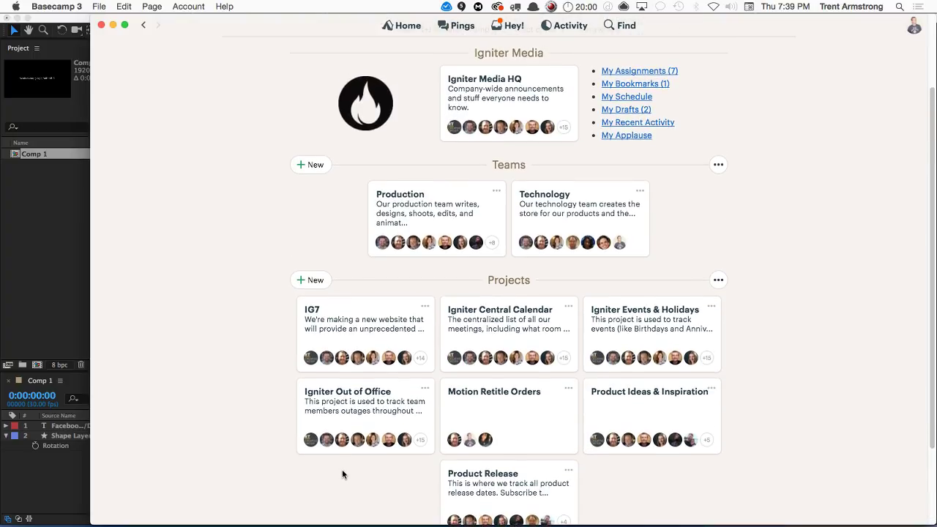
scroll(259, 392, up, 2)
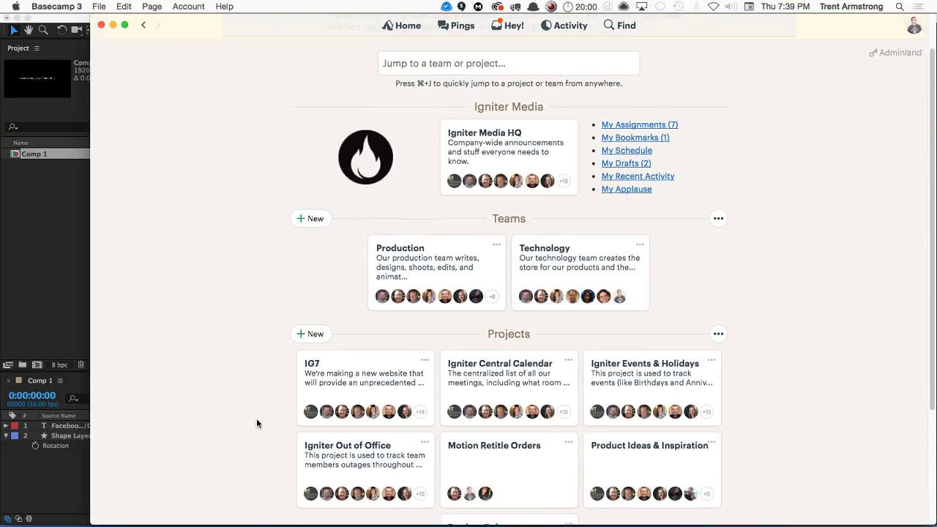
scroll(256, 437, up, 2)
scroll(256, 451, down, 6)
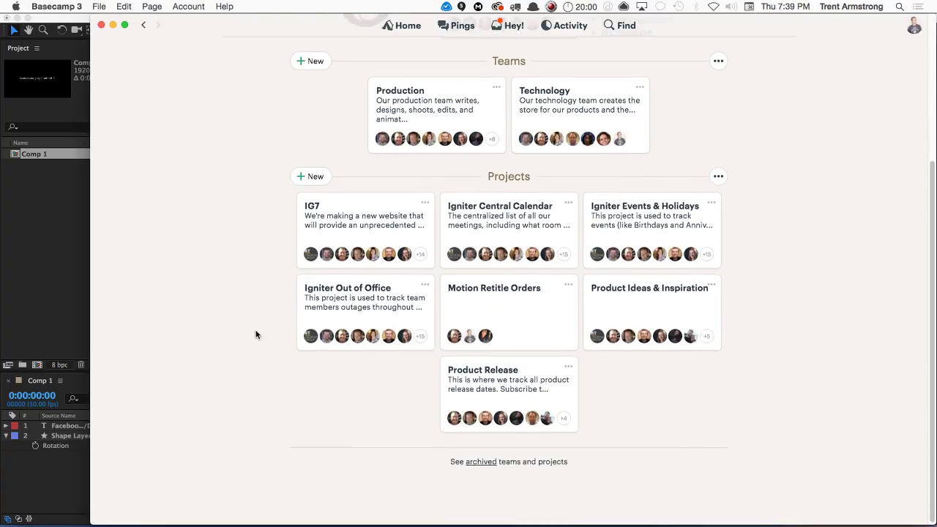
scroll(256, 334, up, 6)
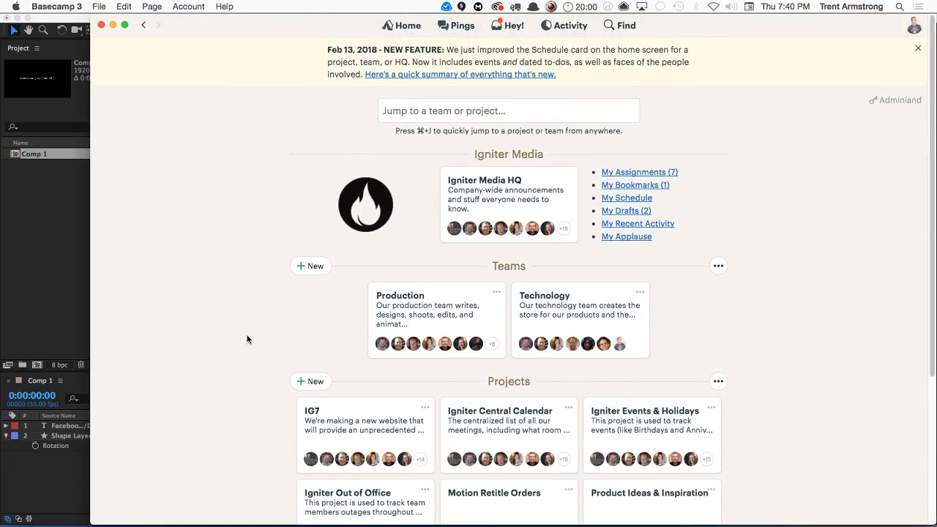
key(super+Tab)
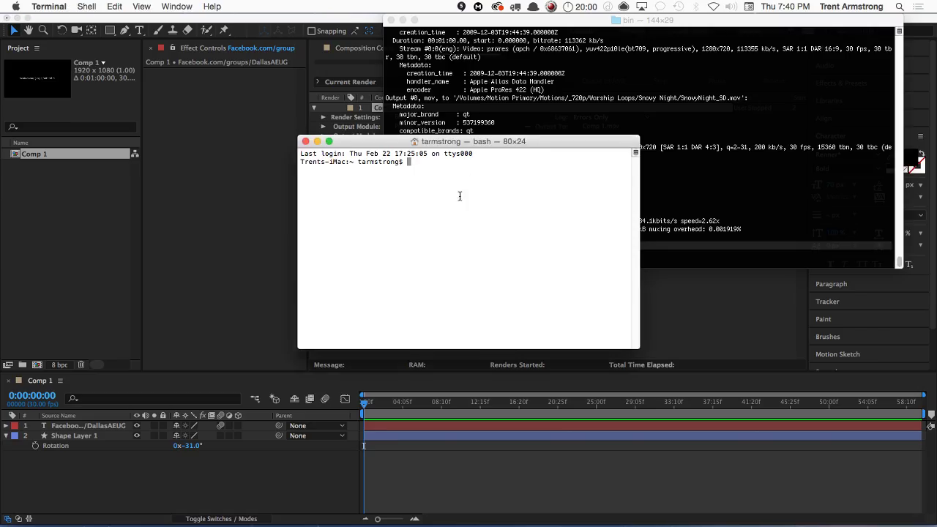
Reposition the bash window and run cd ~/Desktop
drag(474, 140, 484, 139)
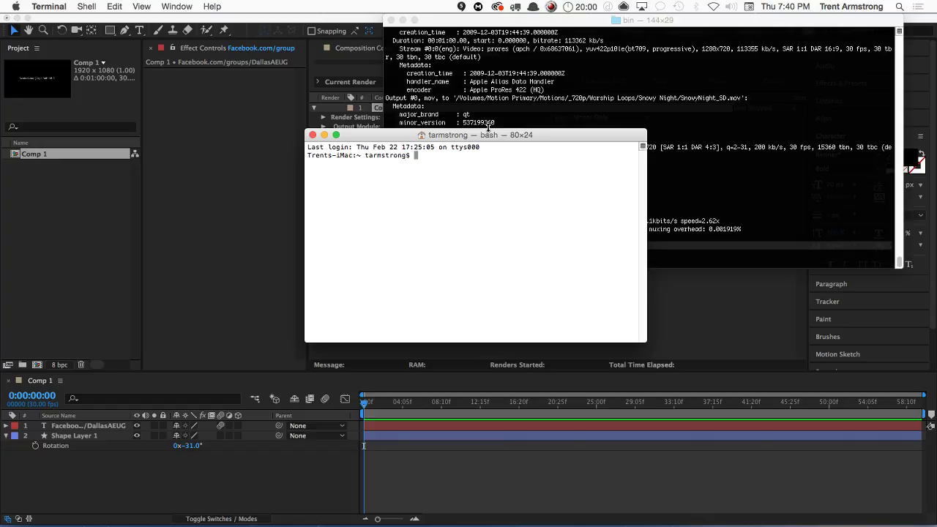
drag(460, 135, 453, 125)
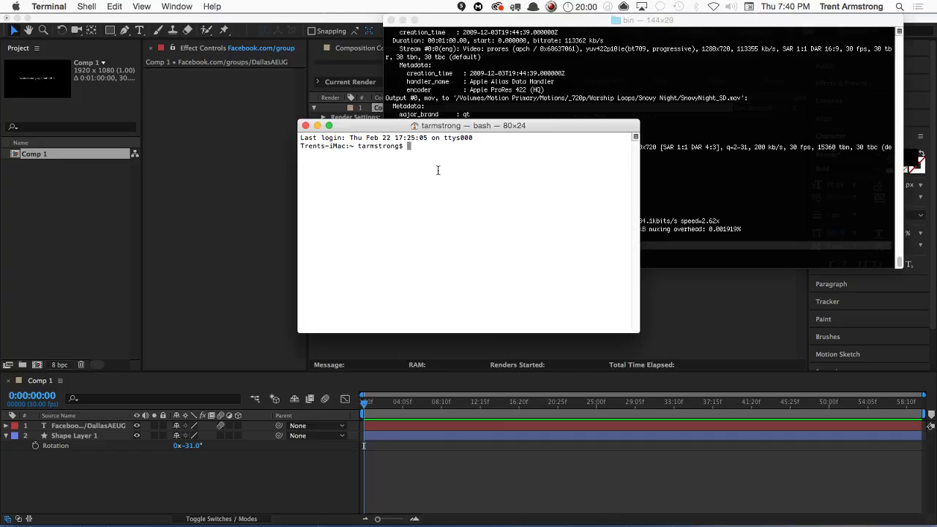
text(~/Des)
key(Tab)
key(Return)
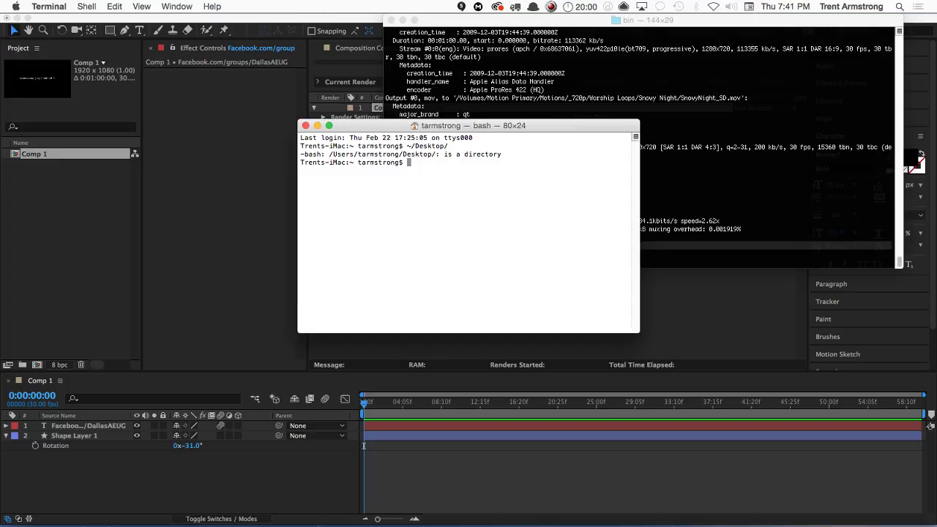
text(/Desk)
key(BackSpace)
key(BackSpace)
key(BackSpace)
key(BackSpace)
key(BackSpace)
text(cd ~/Desktop)
key(Return)
List the Desktop, change into AE USER GROUP, and list its contents
text(ls)
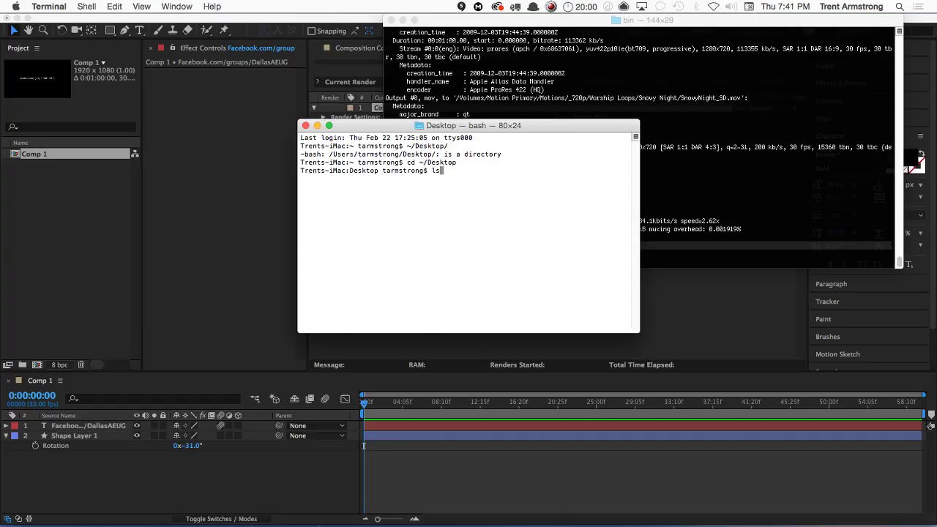
key(Return)
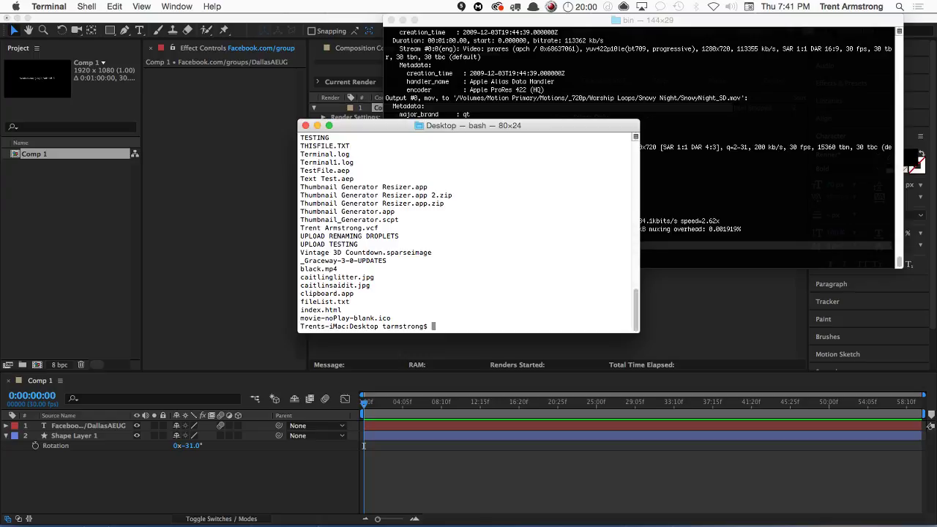
scroll(468, 232, up, 15)
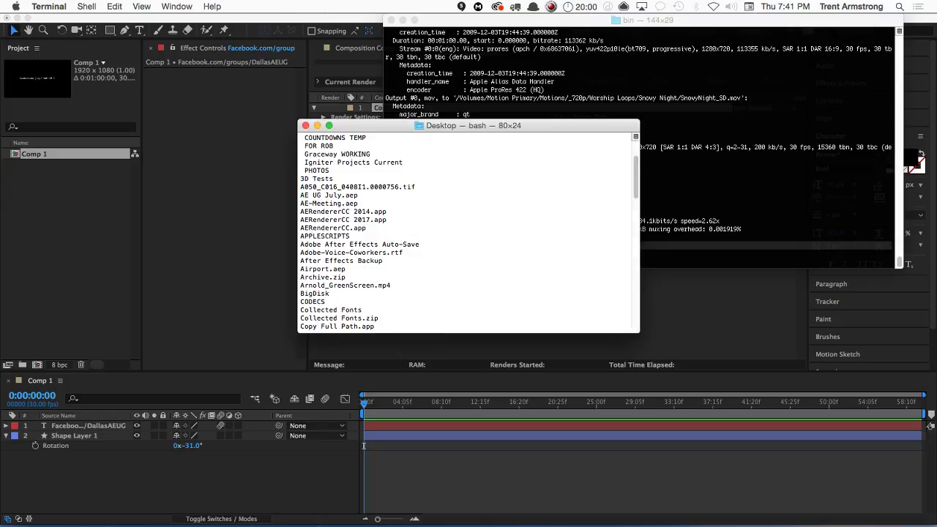
scroll(469, 231, up, 3)
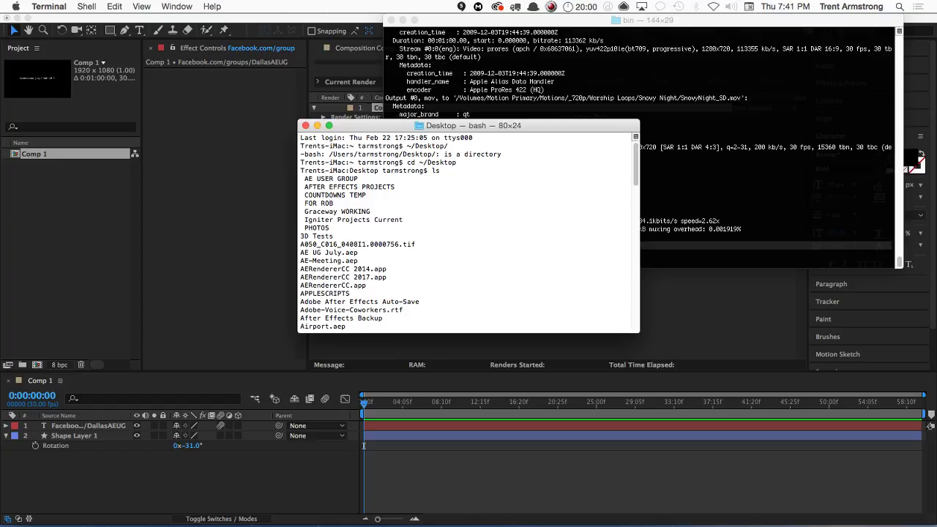
text(cd )
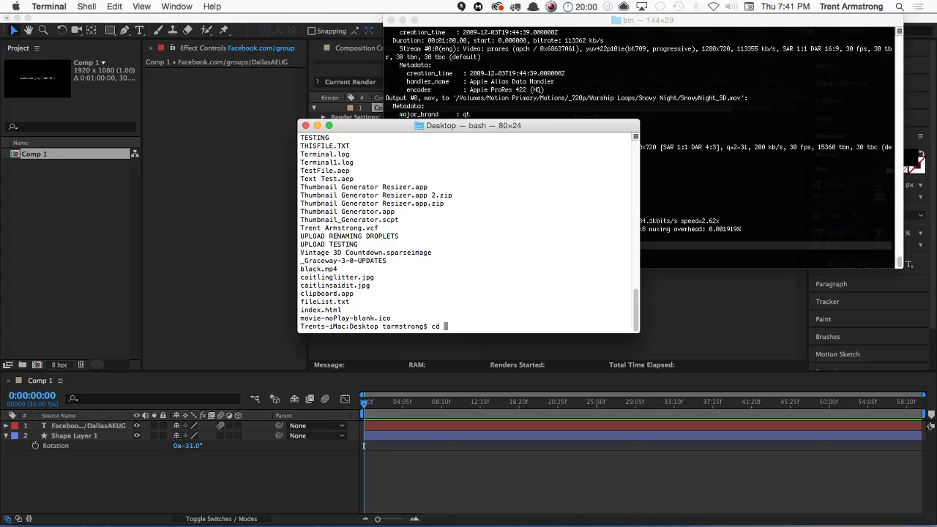
text(AE)
key(BackSpace)
key(BackSpace)
text(\ AE)
key(Tab)
key(Return)
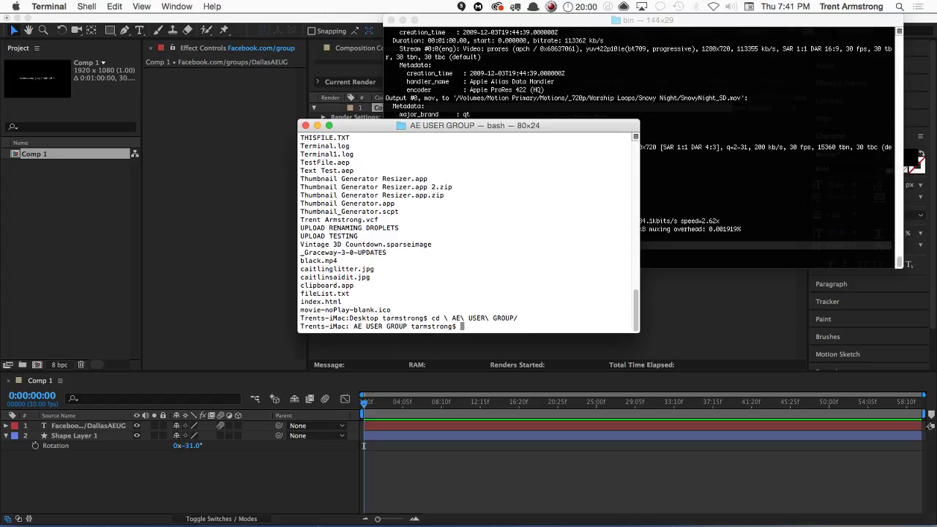
text(CD 2018)
key(BackSpace)
key(BackSpace)
key(BackSpace)
key(BackSpace)
key(BackSpace)
key(BackSpace)
key(BackSpace)
text(ls)
key(Return)
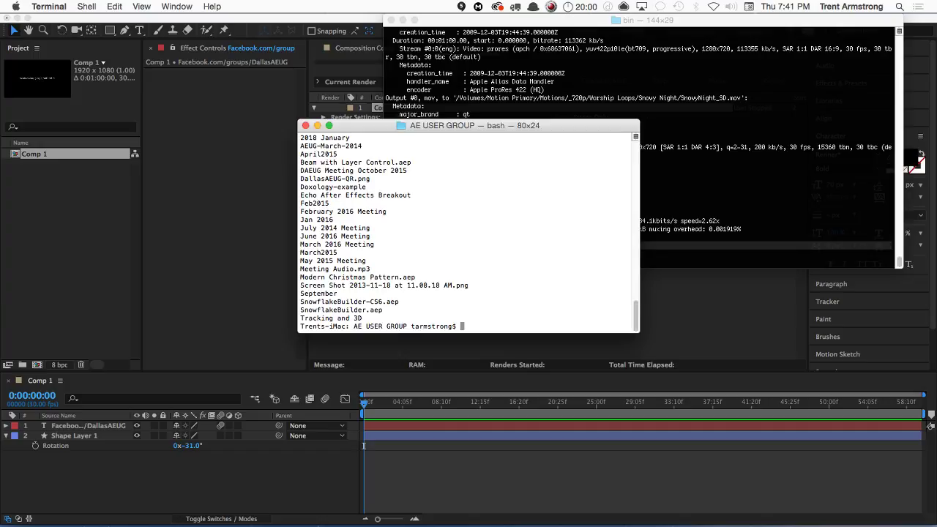
key(Page_Up)
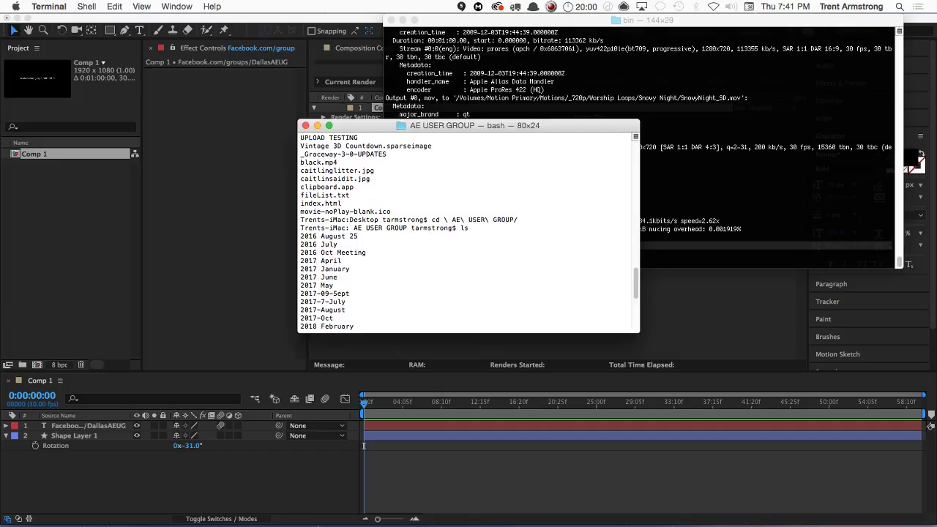
Change into the 2018 February folder, escaping the space in its name, and list it
text(cd )
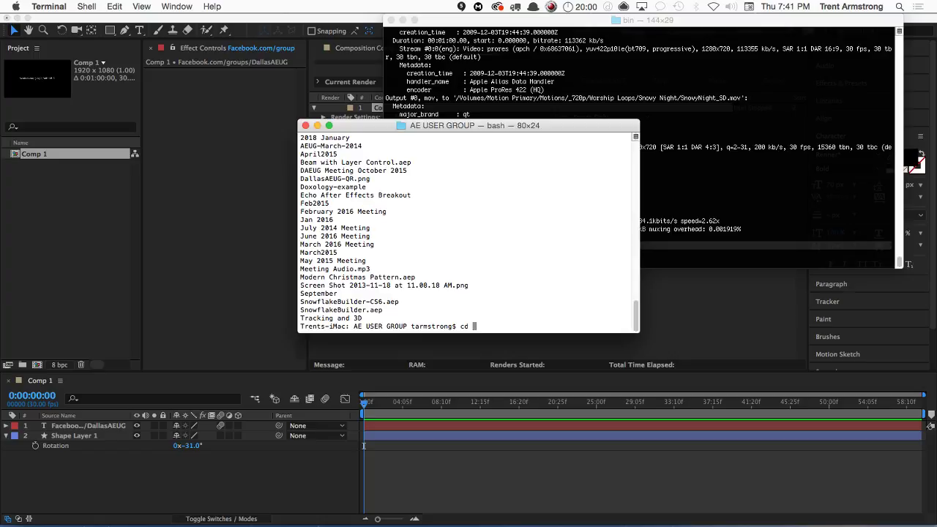
text(2018 Feb)
key(Return)
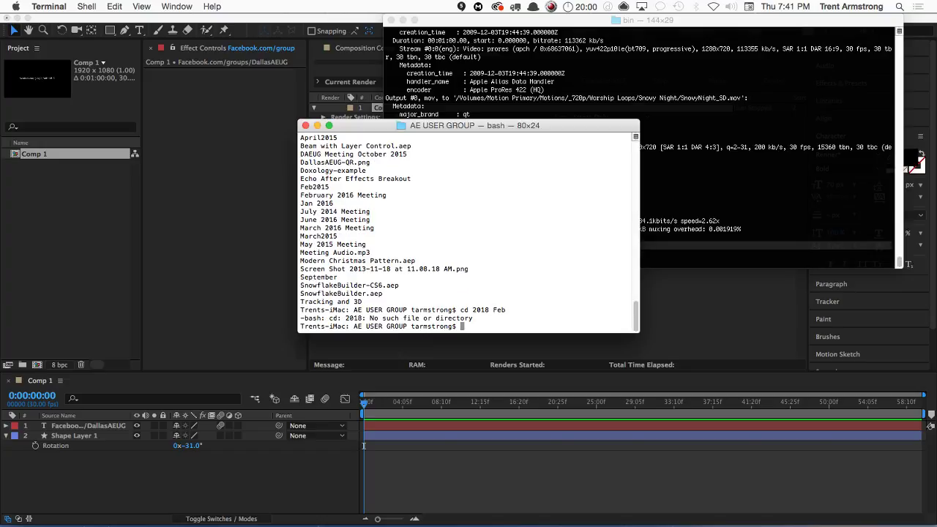
text(cd 2018 Febr)
key(Tab)
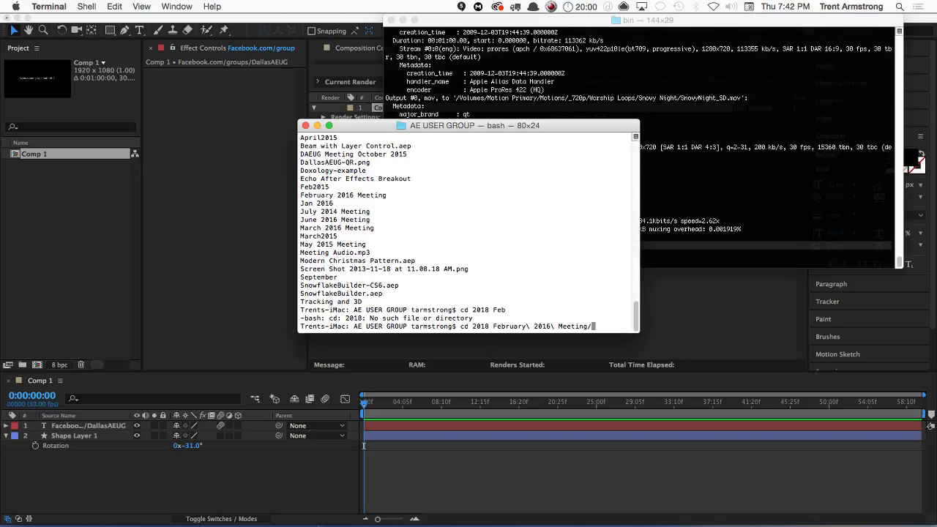
key(alt+Left)
key(alt+Left)
key(alt+Left)
key(Left)
key(Left)
key(Right)
text(\)
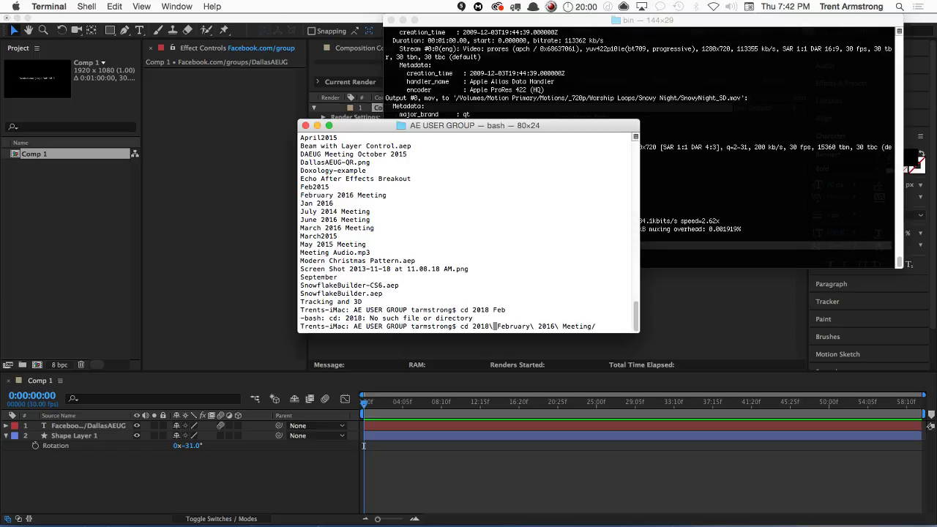
key(alt+Right)
key(Delete)
key(Delete)
key(Delete)
key(Delete)
key(Delete)
key(Delete)
key(Delete)
key(Delete)
key(Delete)
key(Delete)
key(Delete)
key(Delete)
key(Delete)
key(Delete)
key(Delete)
key(Tab)
key(Return)
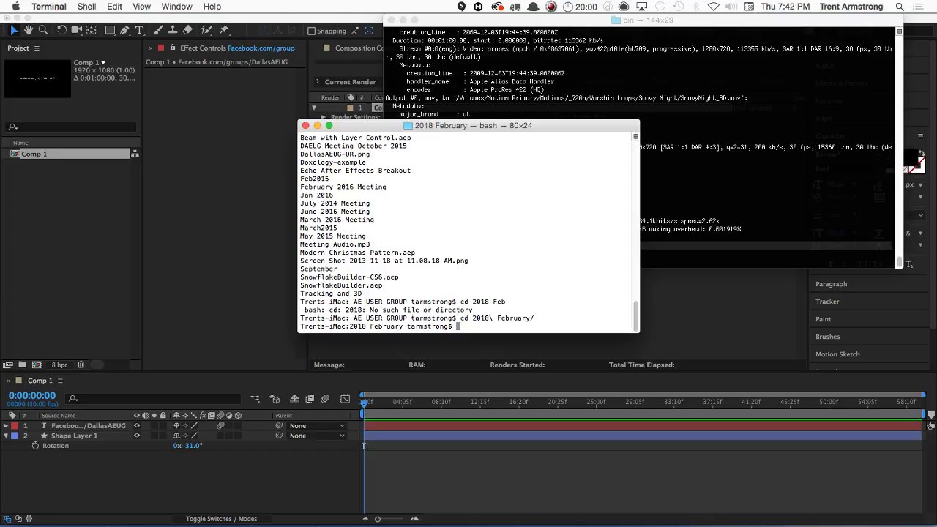
text(ls)
key(Return)
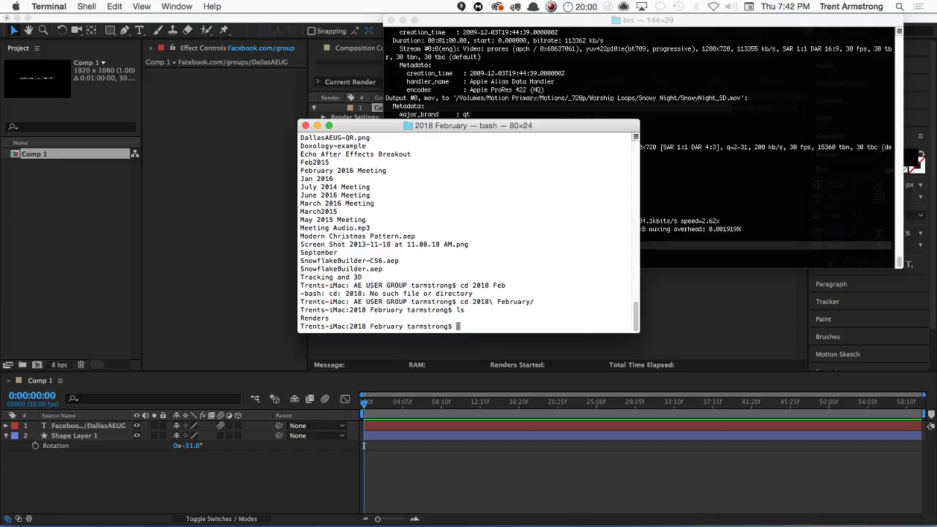
Change into Renders and list Comp 1.mov and Comp 1_1.mov
text(cd R)
key(Tab)
key(Return)
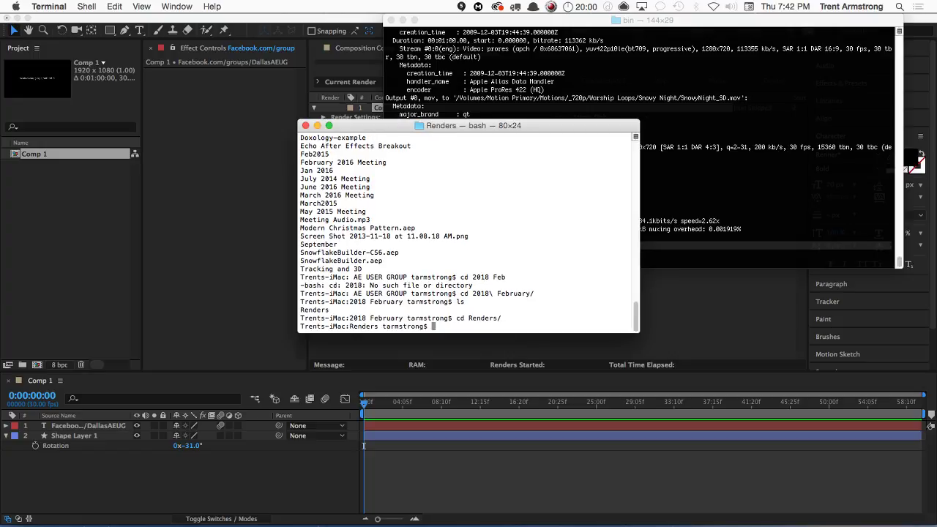
text(ls)
key(Return)
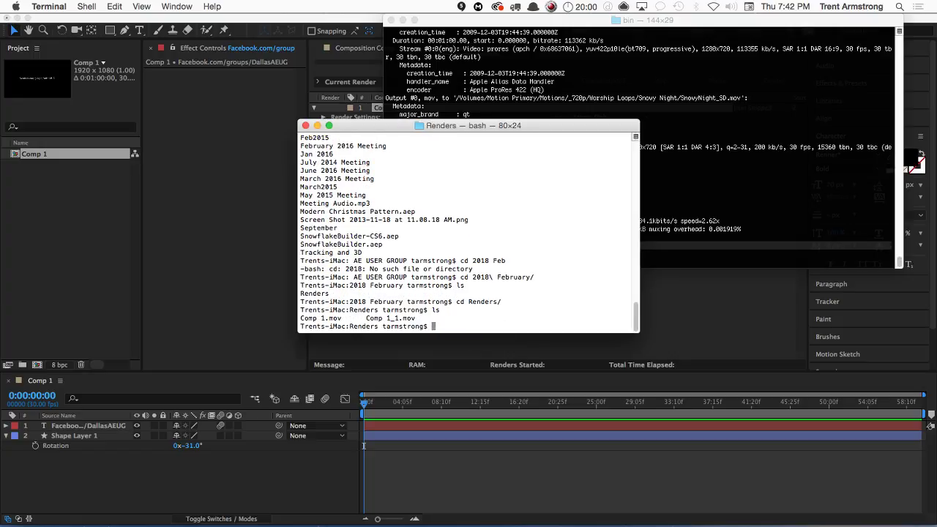
Type an ffmpeg command taking Comp 1.mov to 1280x720 libx264 at 4500k with yuv420p
text(ffmpeg -i Co)
key(Tab)
text(.)
key(Tab)
text(-s 1280x720 )
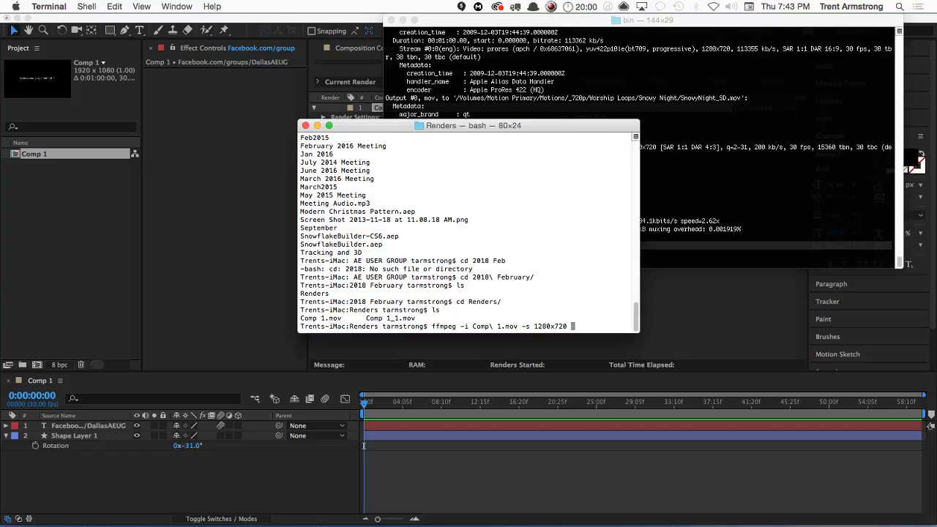
text(-c:v libx264 -)
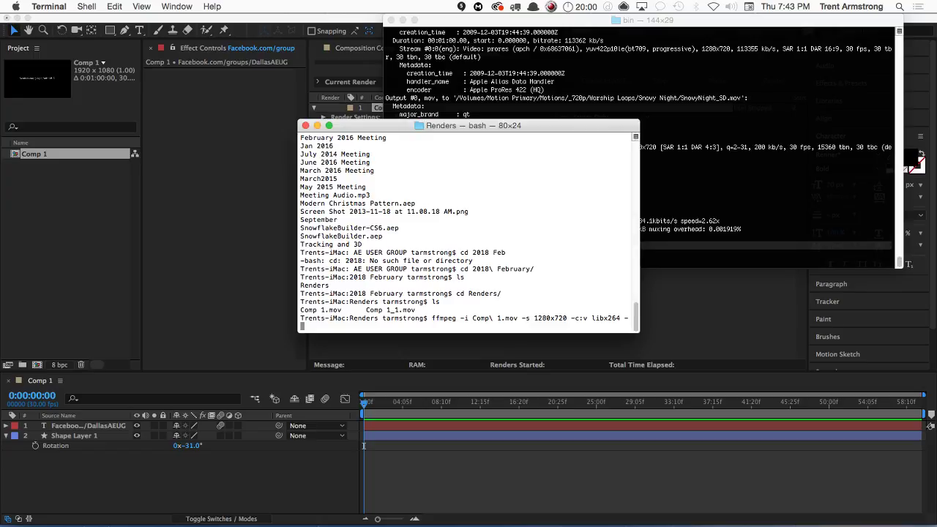
text(b:v 4500k -pix_fmt yuv420p)
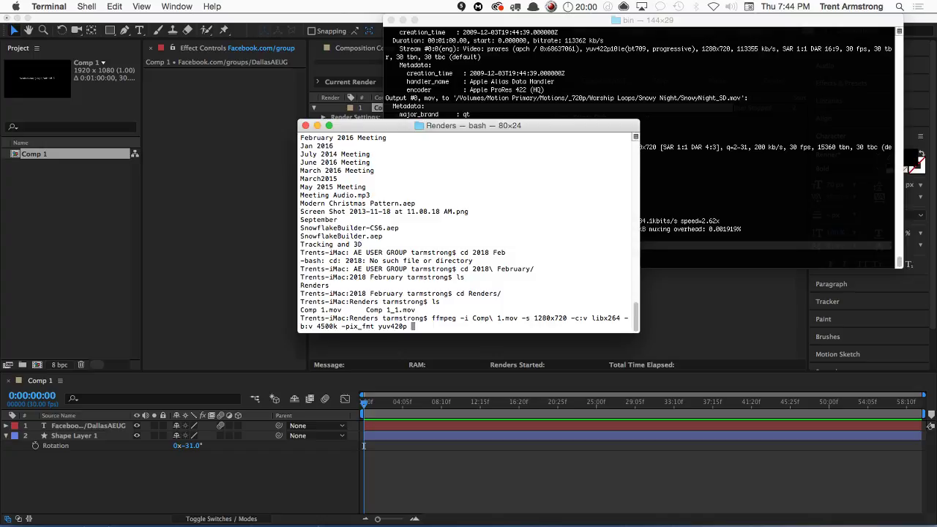
Launch TextEdit, move the Untitled 2 window aside and bring ffmpeg-text.txt forward
key(alt+space)
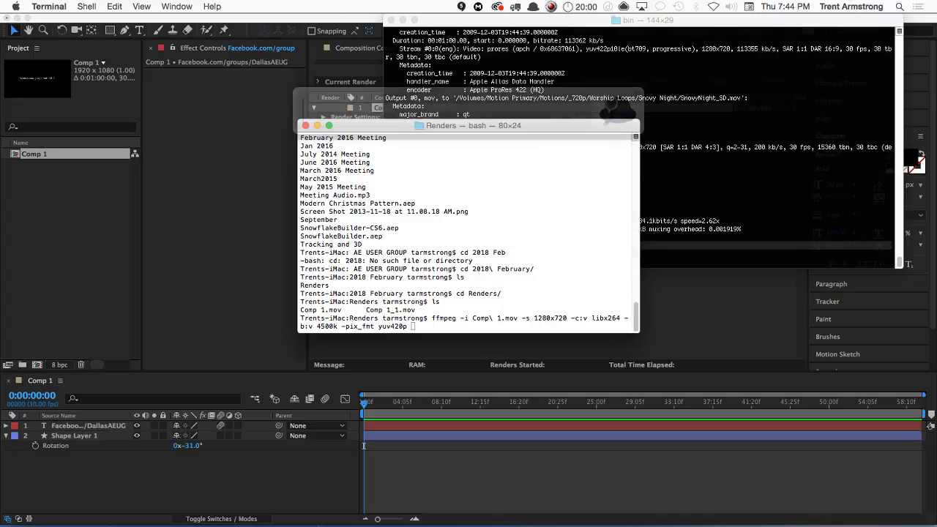
text(tet)
key(BackSpace)
text(x)
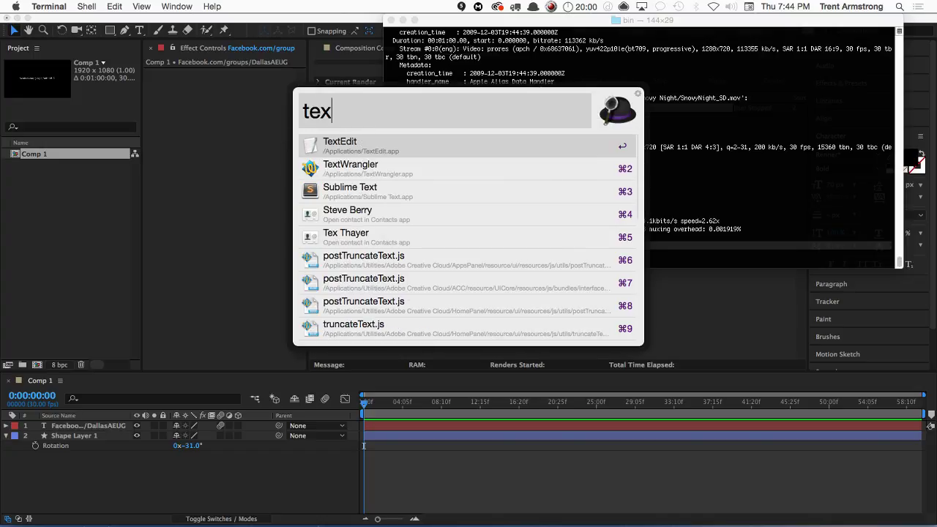
key(Return)
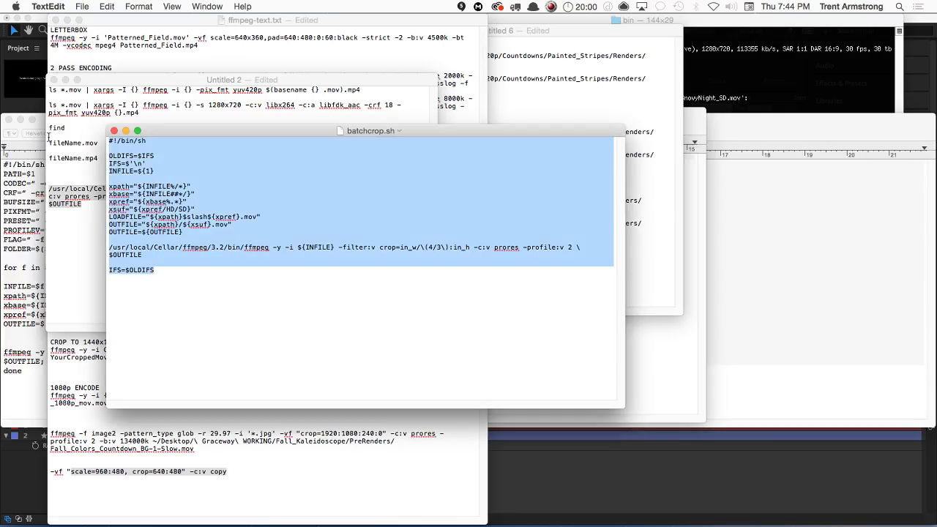
drag(174, 79, 404, 187)
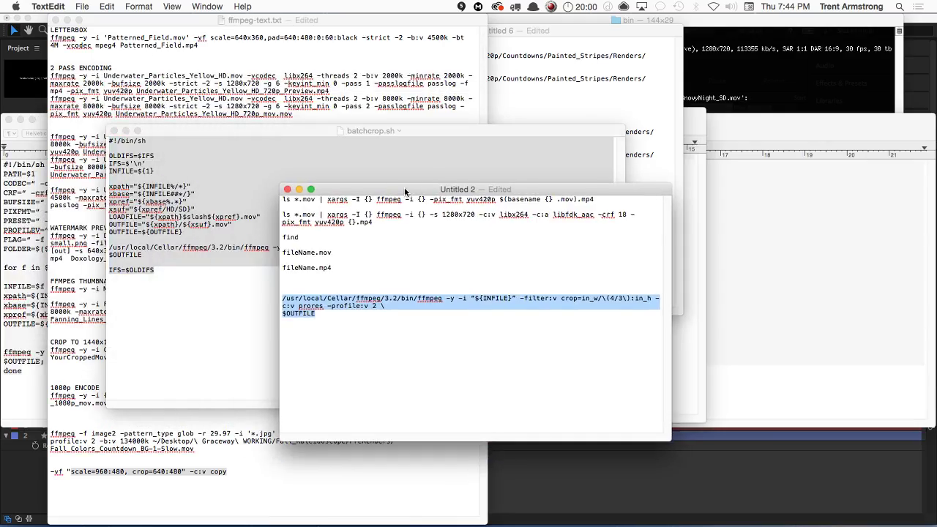
click(288, 22)
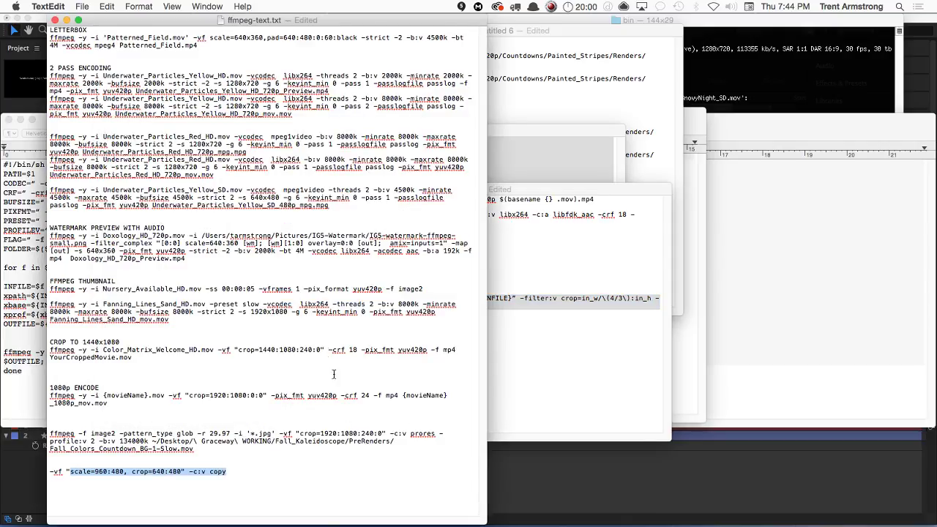
Review the watermark, 2-pass and CROP TO 1440x1080 commands, then add a blank line below the crop command
click(302, 479)
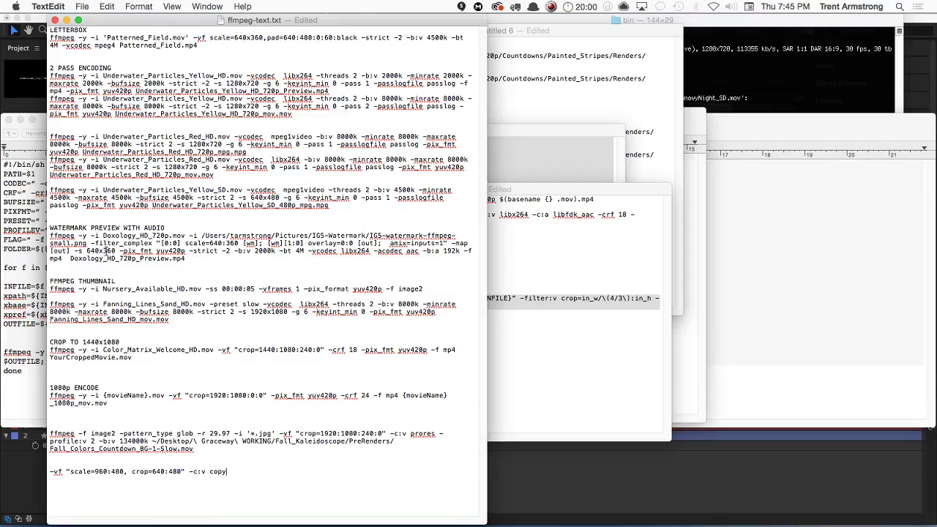
drag(57, 283, 59, 274)
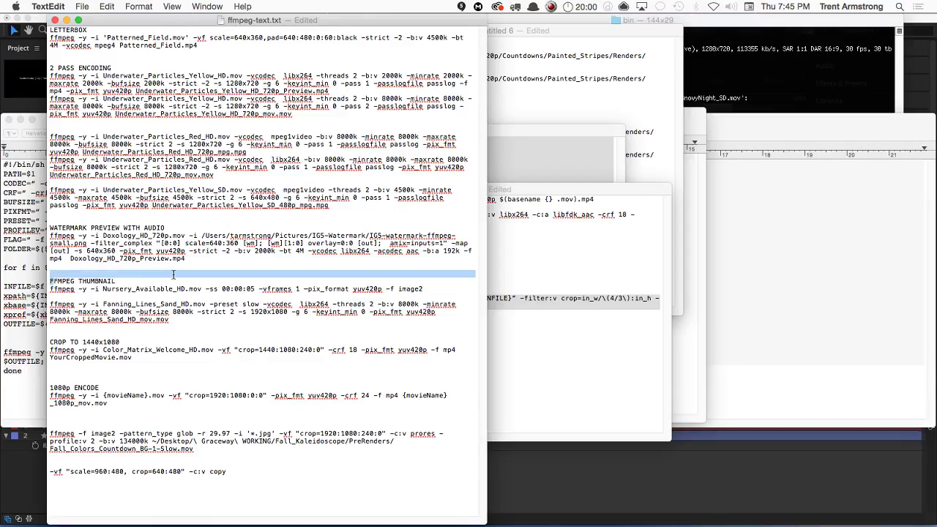
drag(53, 228, 252, 260)
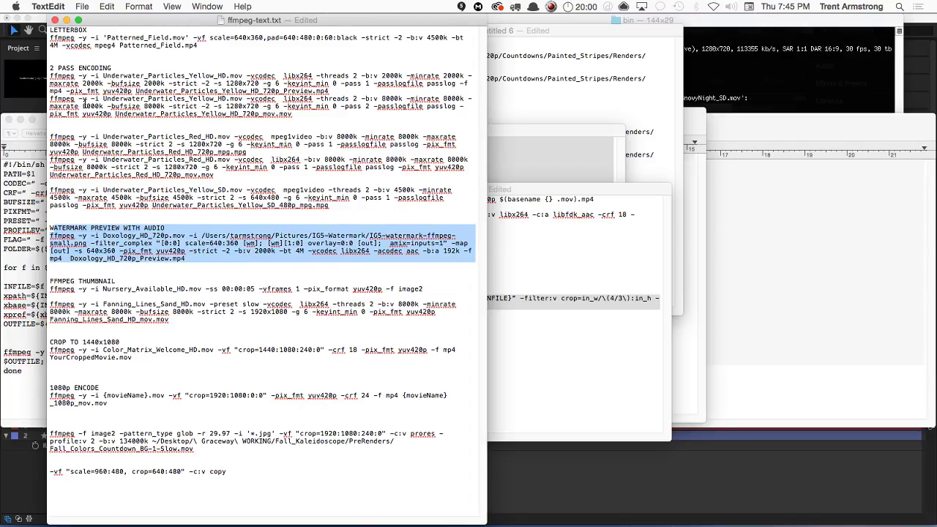
click(54, 68)
drag(54, 68, 292, 115)
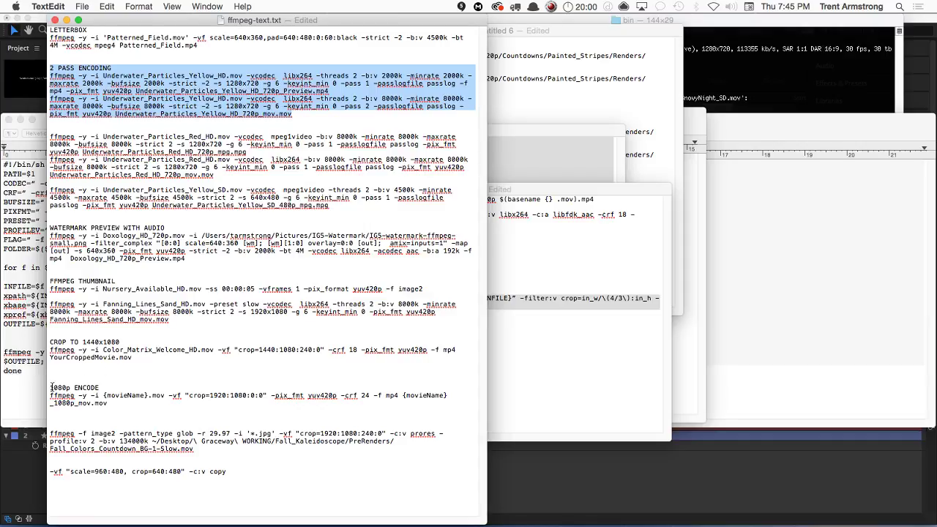
drag(48, 342, 150, 351)
click(255, 319)
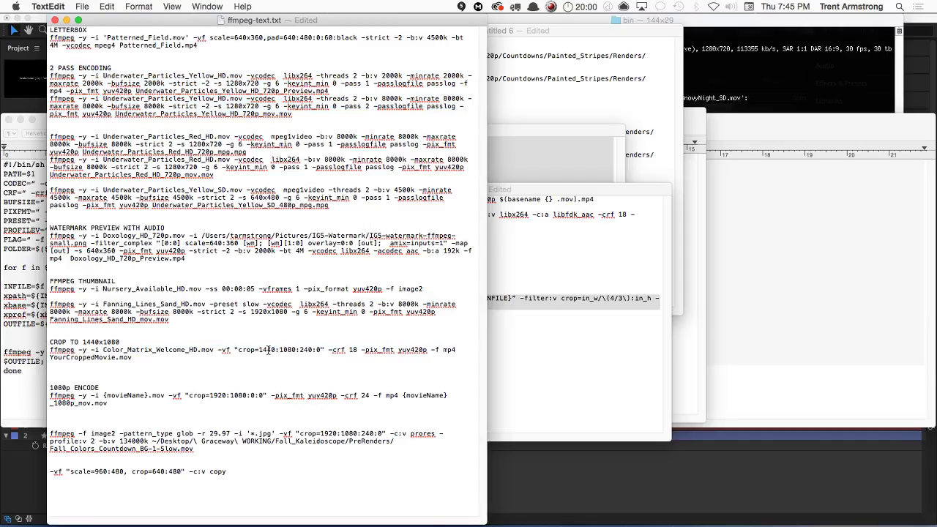
double_click(267, 350)
click(263, 366)
key(Return)
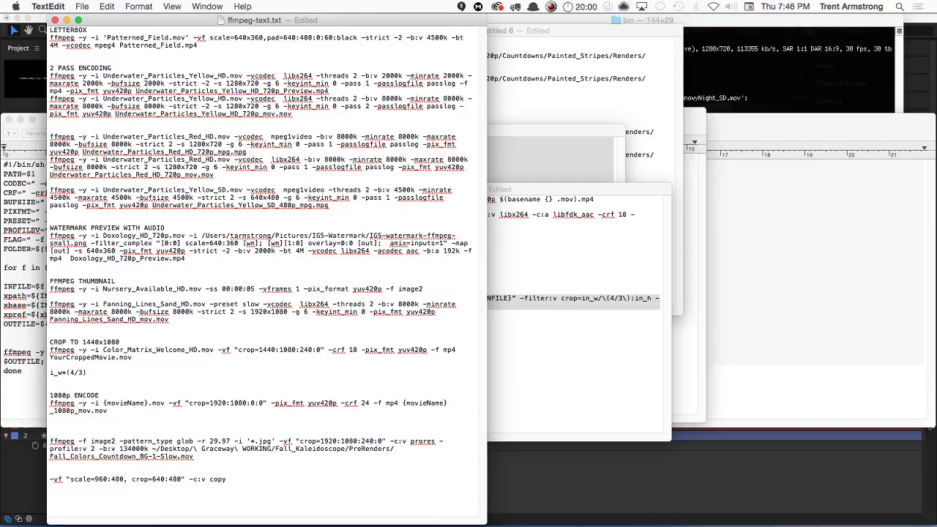
Back in Terminal, add the output name Comp1-h264.mov to the ffmpeg command and run it
key(super+Tab)
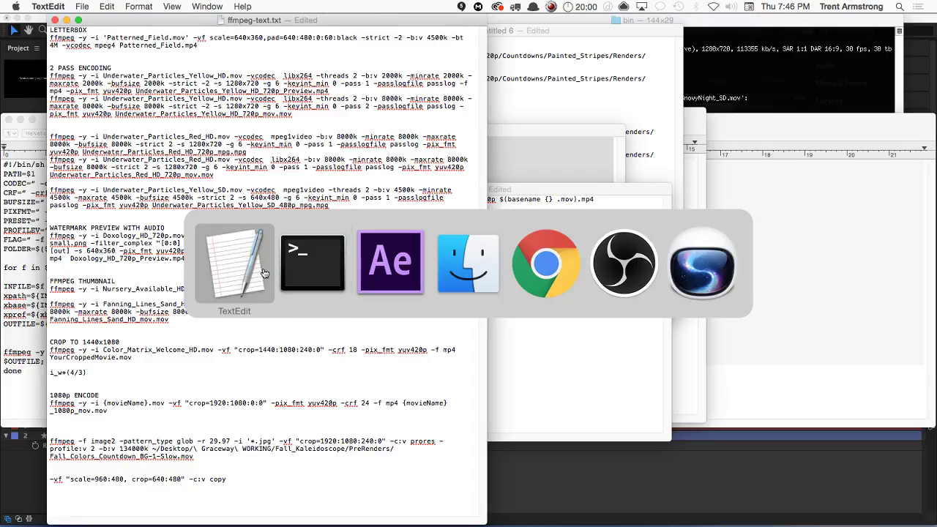
click(318, 274)
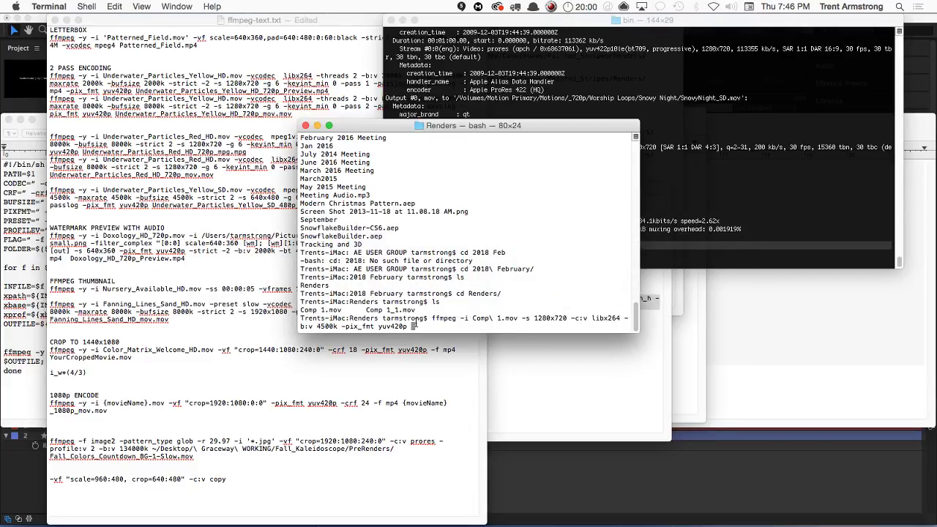
text(Comp1-h264.mov)
key(Return)
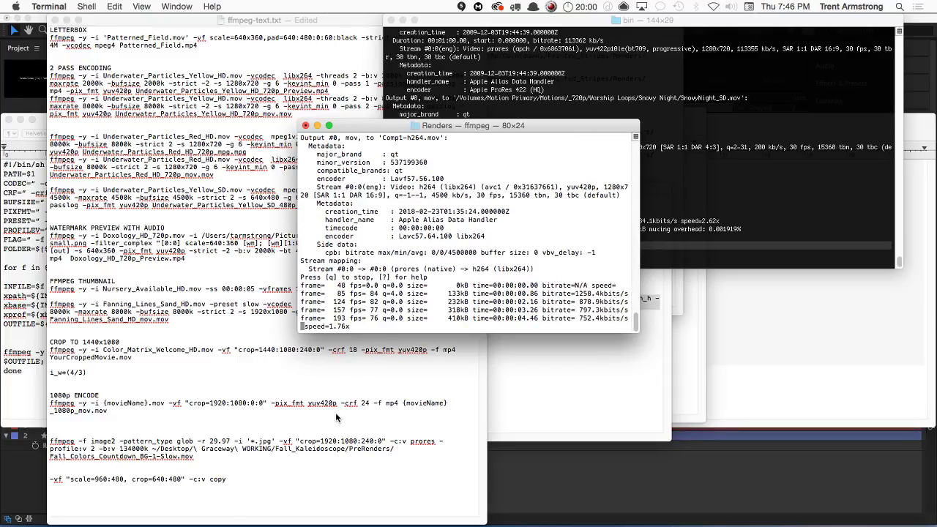
key(super+Tab)
key(super+Tab)
key(super+Tab)
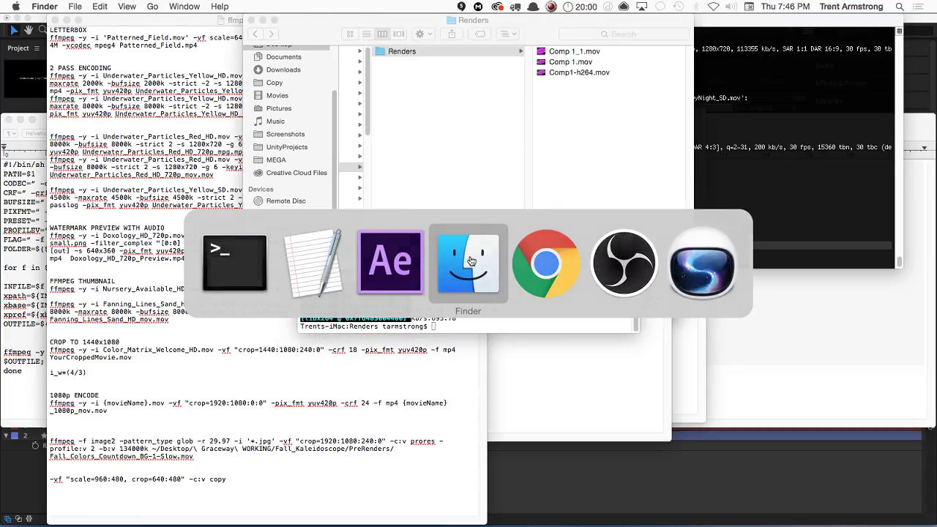
Quick Look Comp 1.mov and Comp1-h264.mov side by side to compare them
click(624, 62)
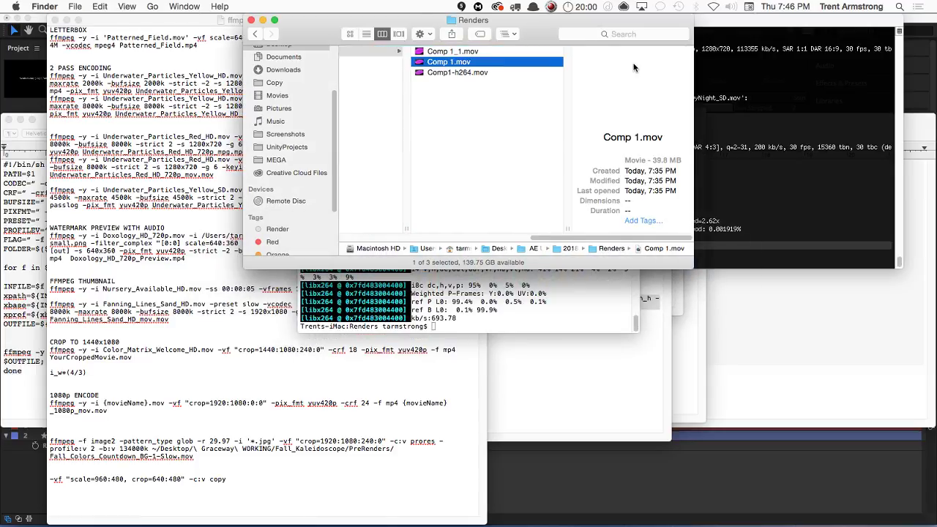
key(space)
key(Down)
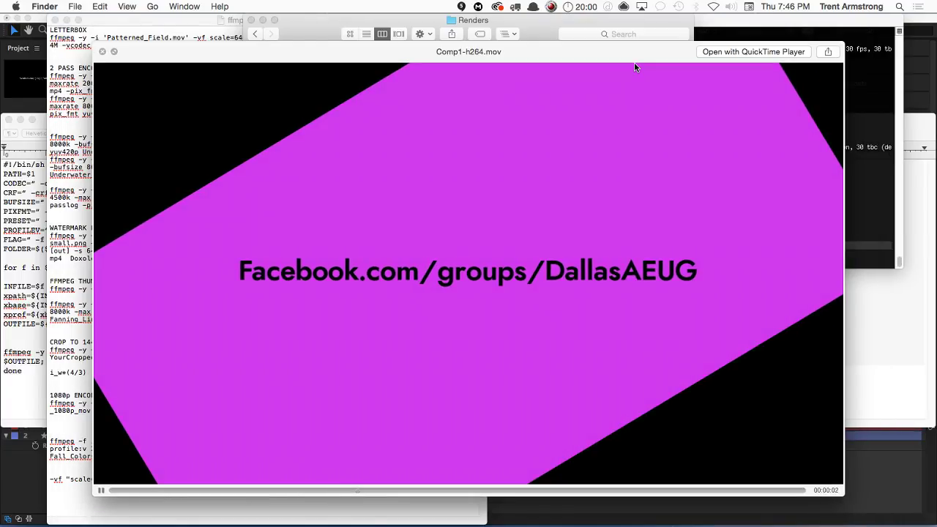
key(space)
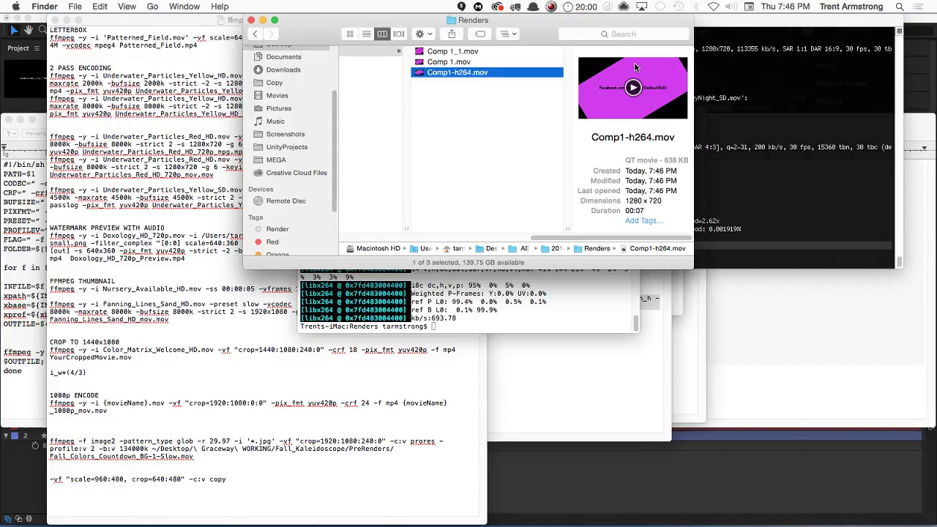
click(530, 194)
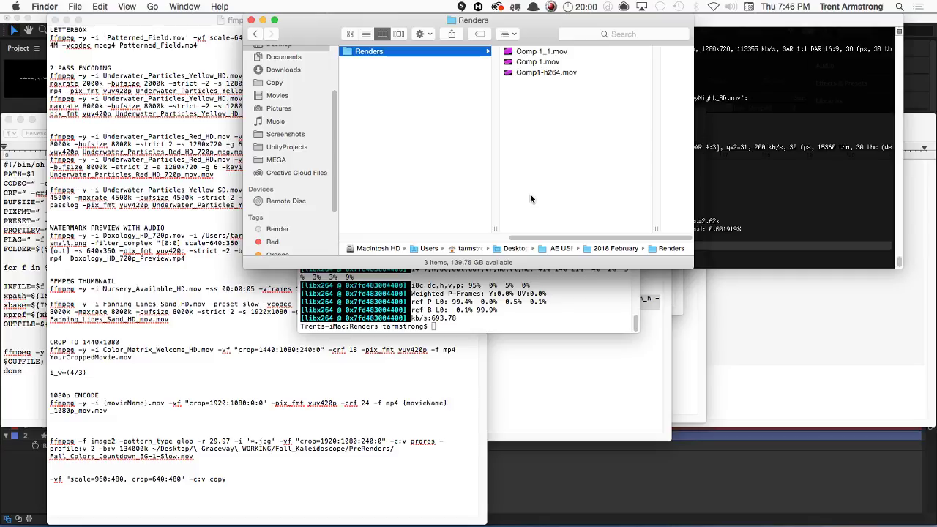
click(578, 65)
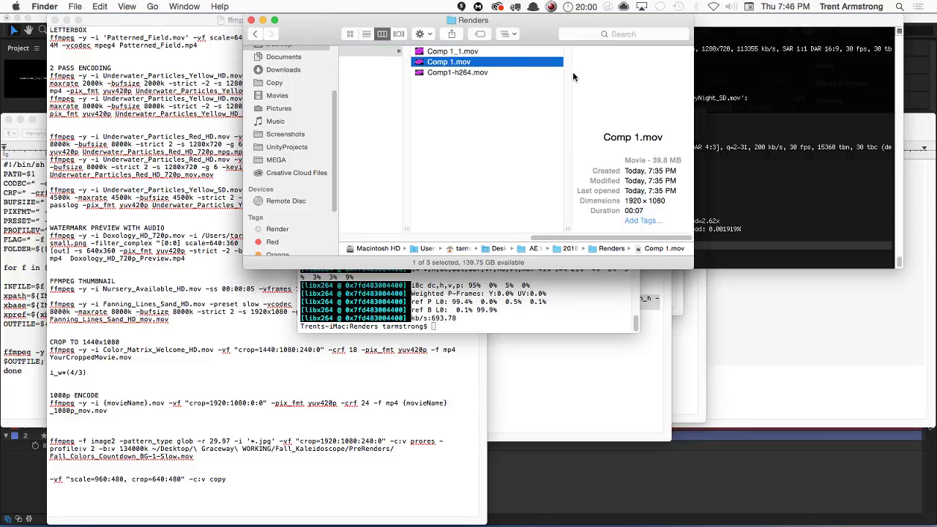
key(space)
key(Down)
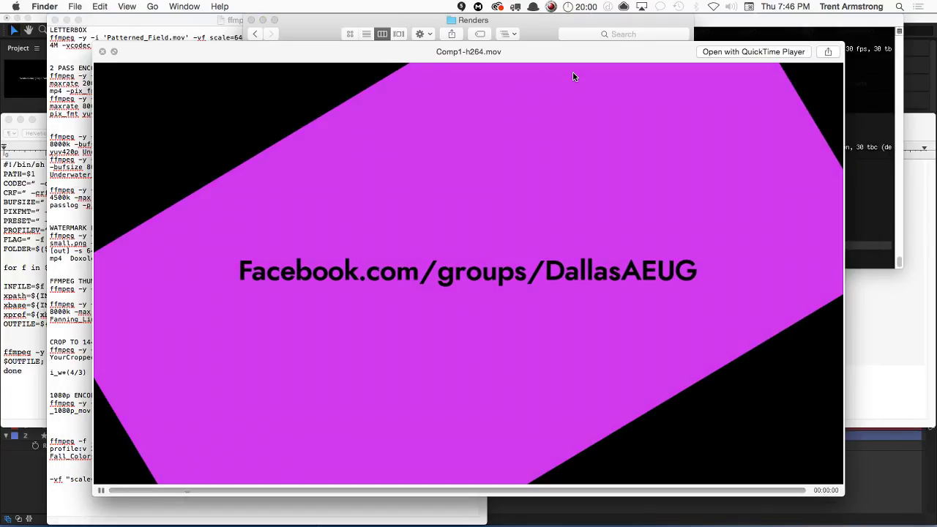
key(space)
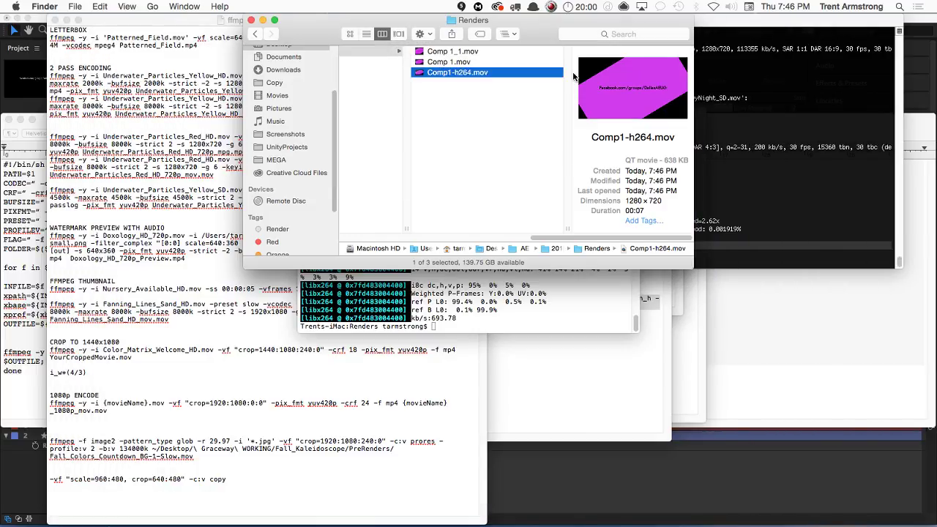
click(481, 169)
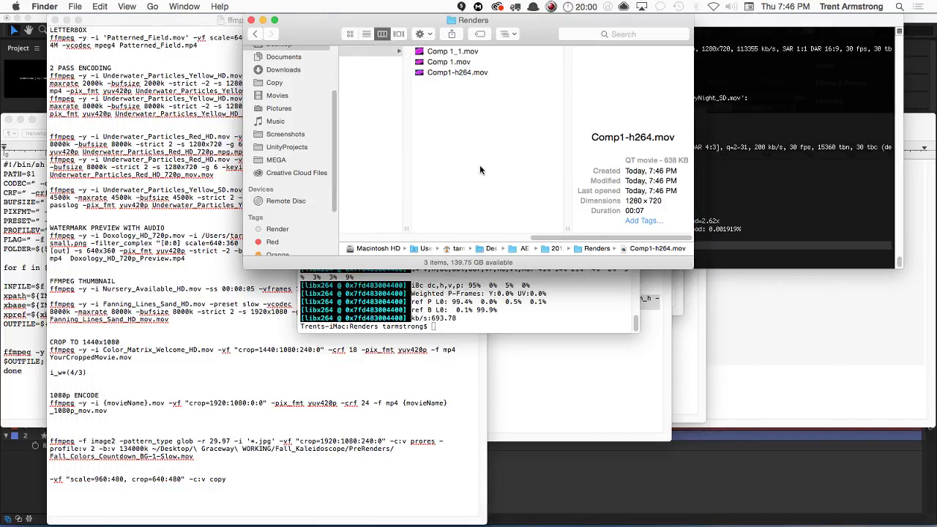
Navigate from the Desktop into the TESTING folder and shift the Finder window down and right
key(super+shift+d)
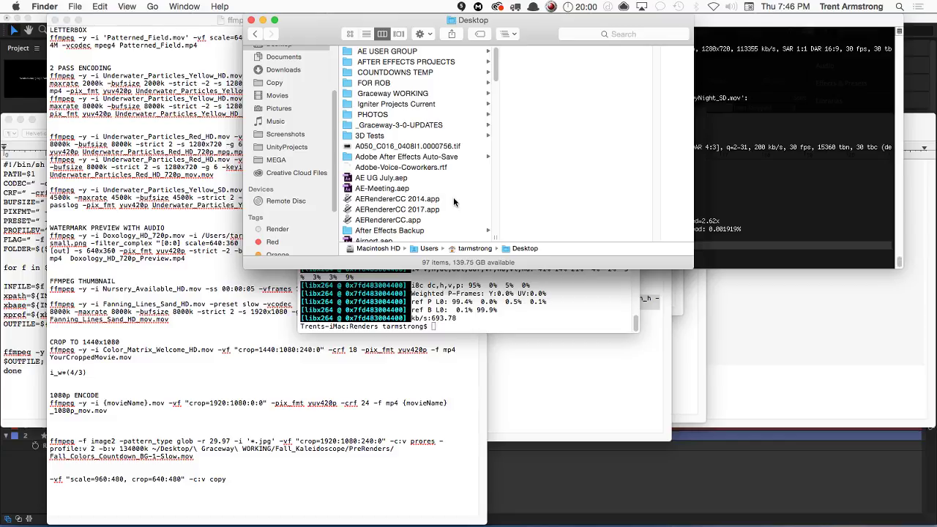
key(Down)
text(text)
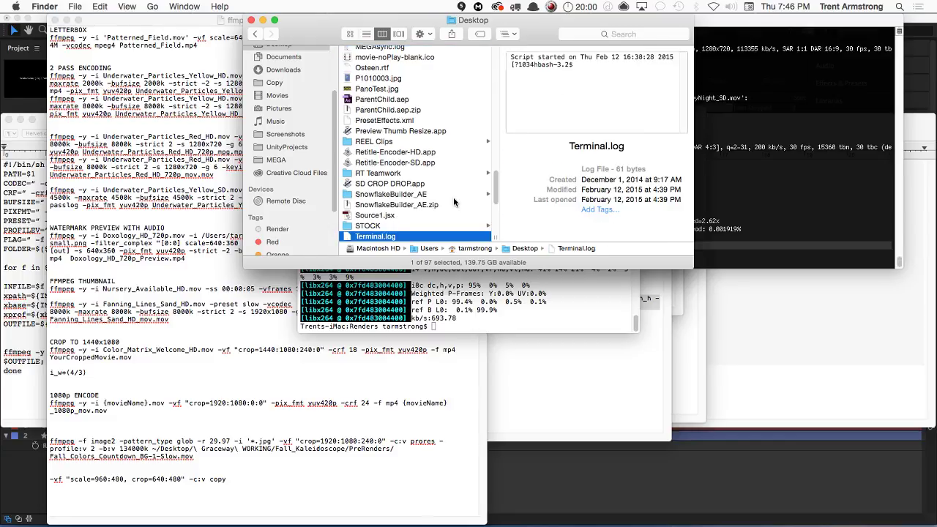
key(Up)
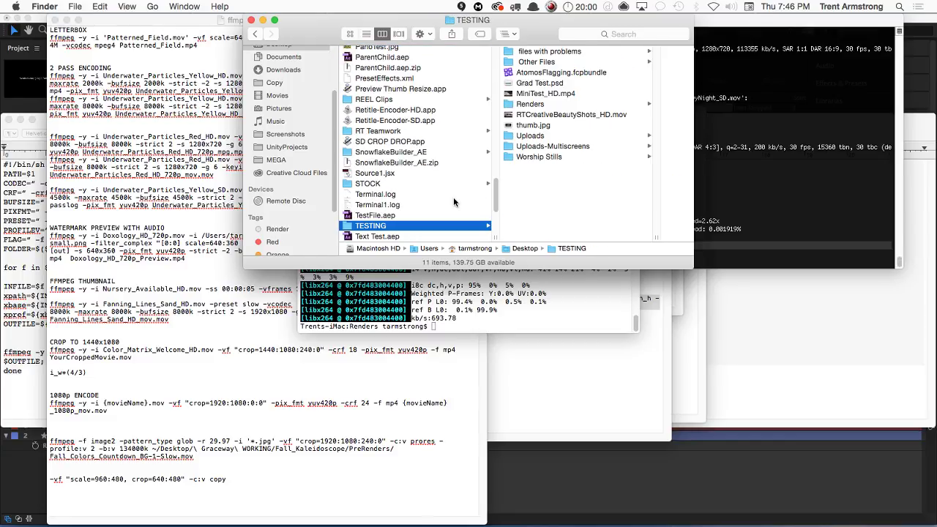
key(Right)
key(Down)
key(Down)
key(Down)
key(Down)
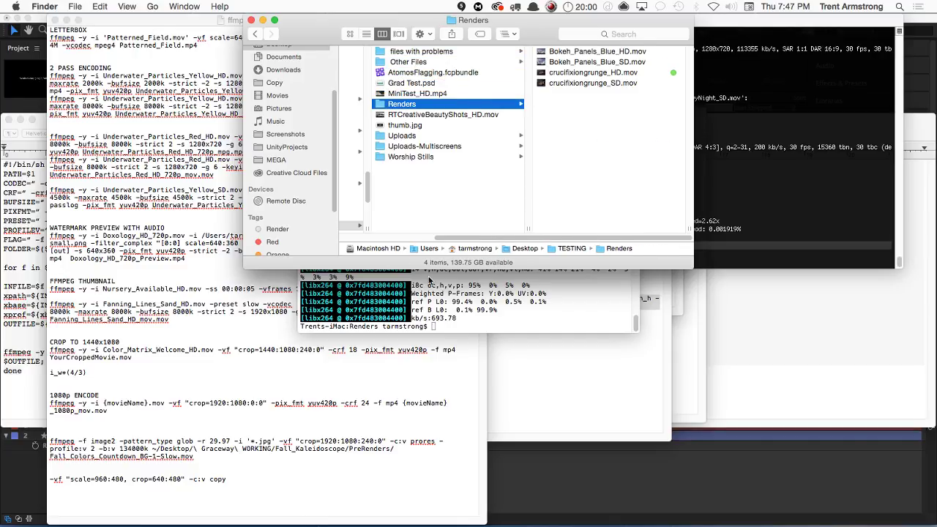
drag(316, 38, 334, 108)
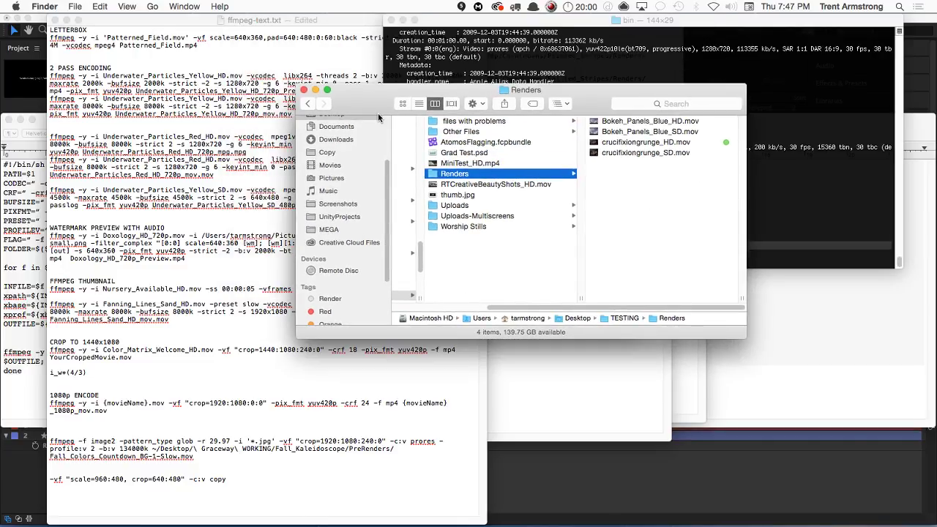
Hide other apps, launch Script Editor and view the GW-Worship-Loops-2.0-PNG droplet's script, then close it
key(super+alt+h)
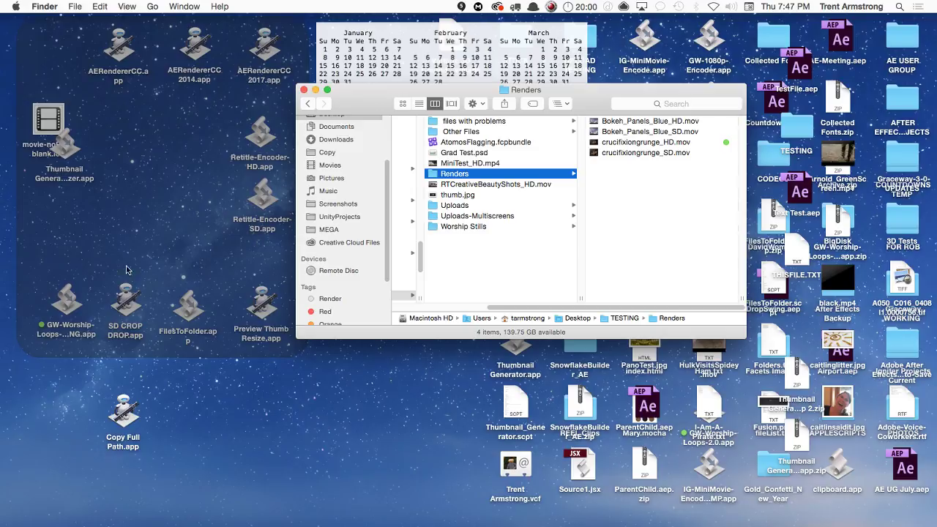
click(64, 308)
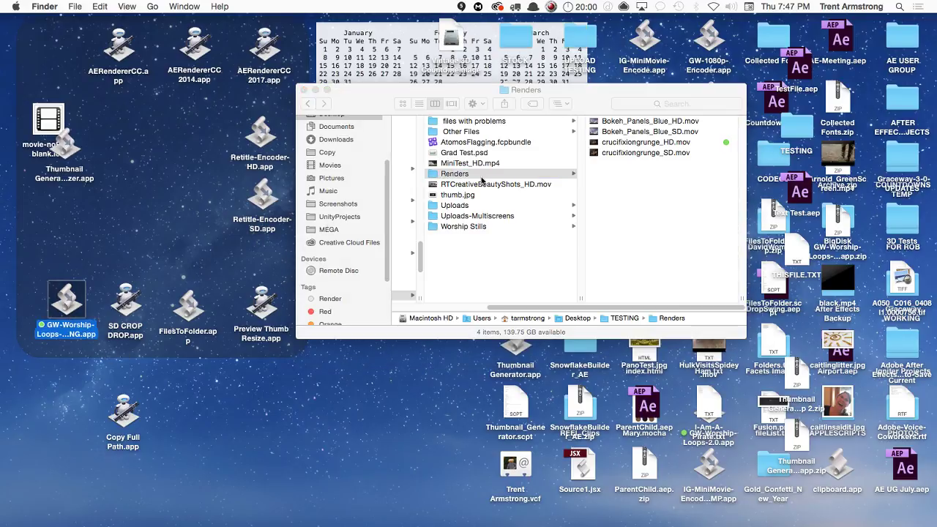
key(alt+space)
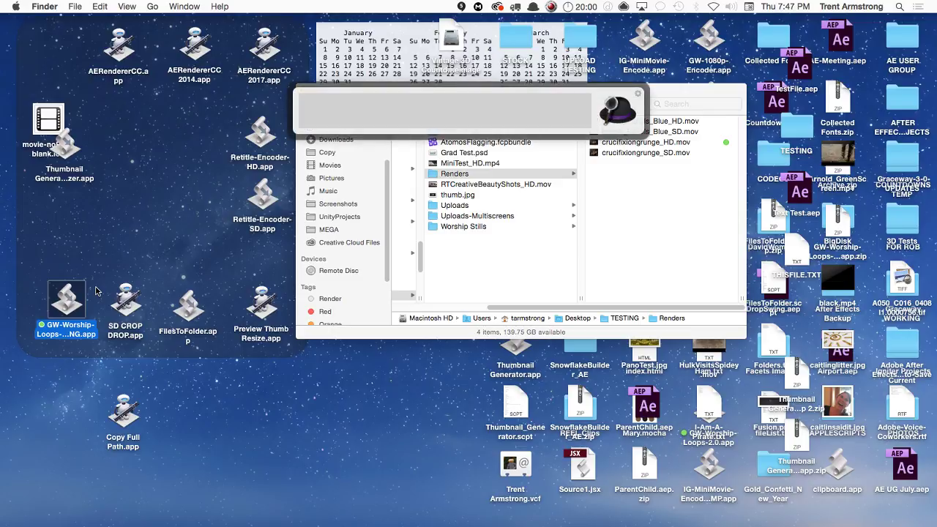
text(scrit)
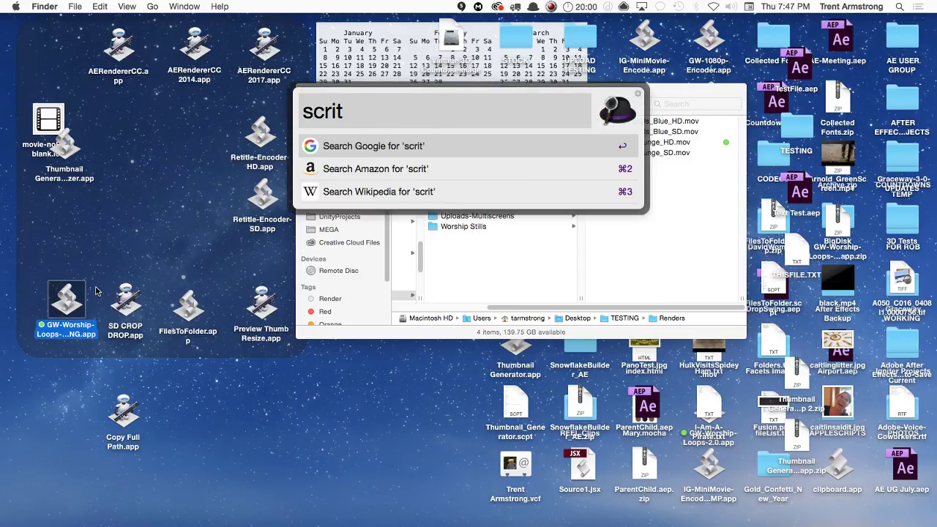
key(BackSpace)
text(p)
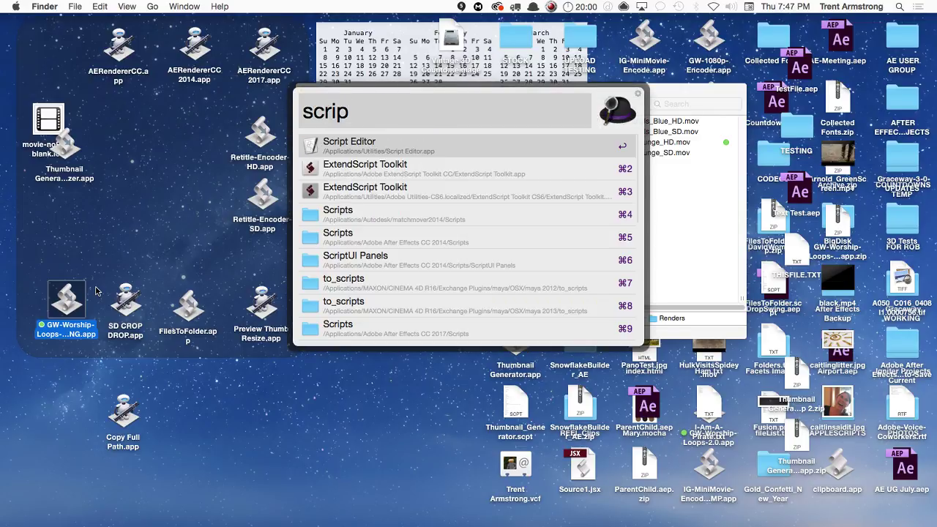
key(Return)
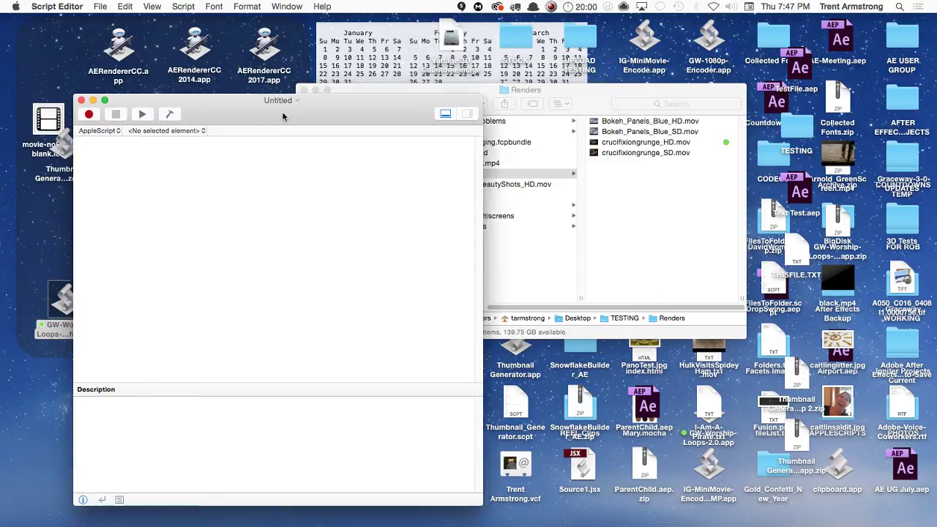
mouse_move(703, 521)
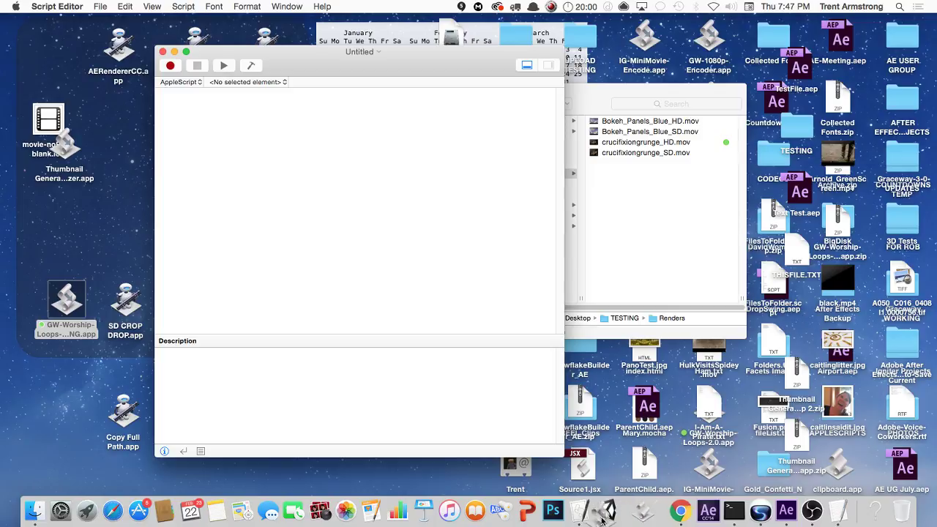
drag(584, 518, 585, 518)
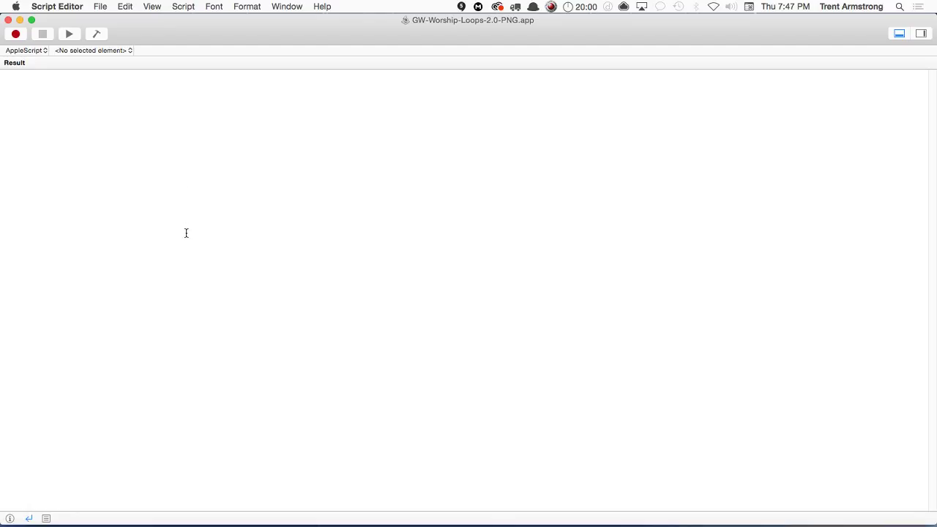
key(super+w)
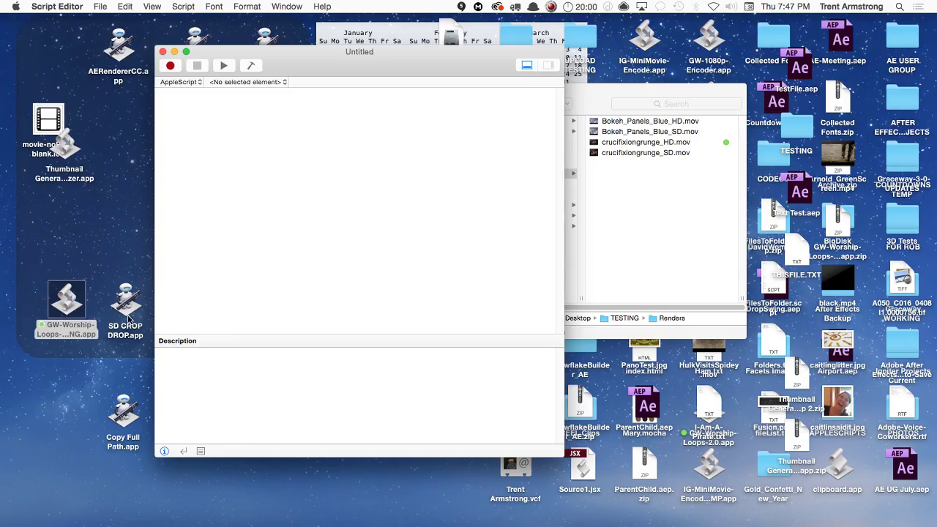
Move the script window aside and move the thumbnail generator droplet lower on the desktop
drag(259, 64, 454, 93)
drag(62, 145, 66, 229)
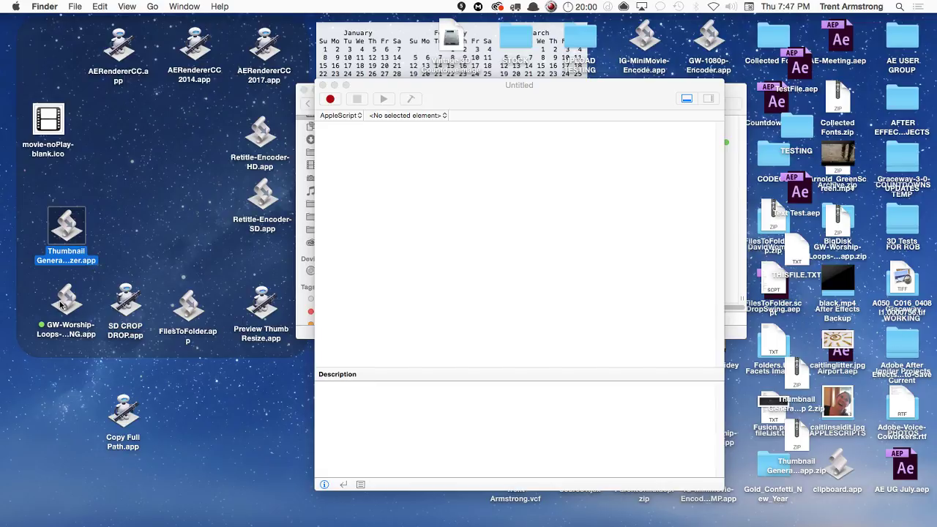
click(146, 222)
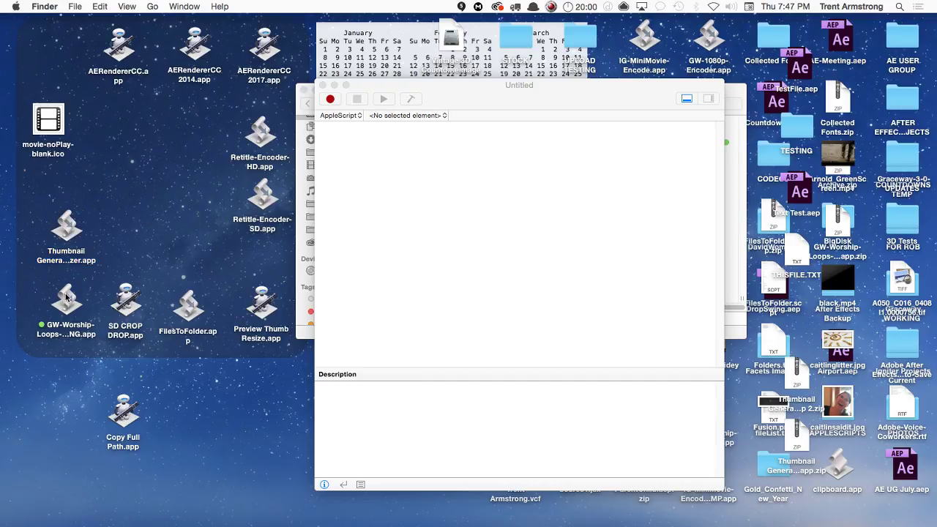
drag(65, 297, 81, 300)
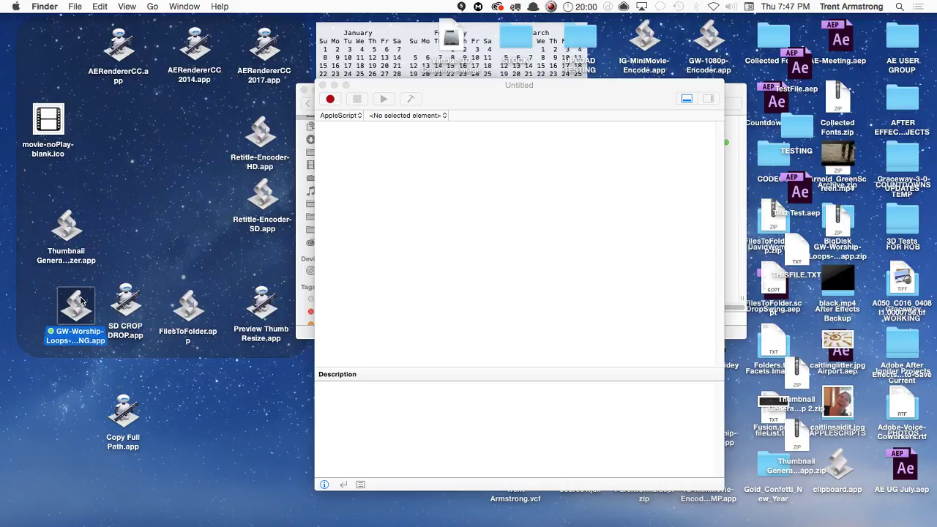
Open the GW-Worship droplet's script via the Open dialog, inspect it, then close it
click(385, 214)
key(super+w)
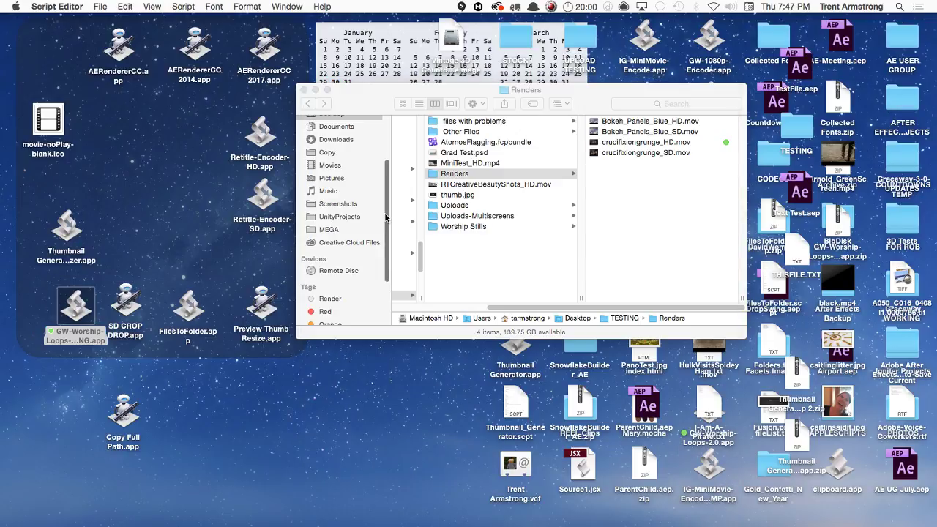
key(super+o)
drag(75, 306, 354, 270)
key(Return)
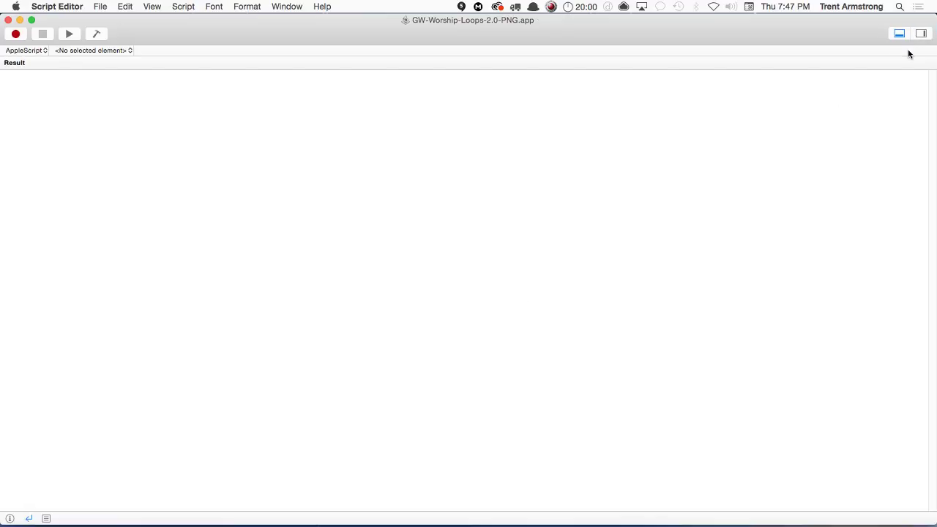
drag(148, 37, 230, 43)
click(85, 31)
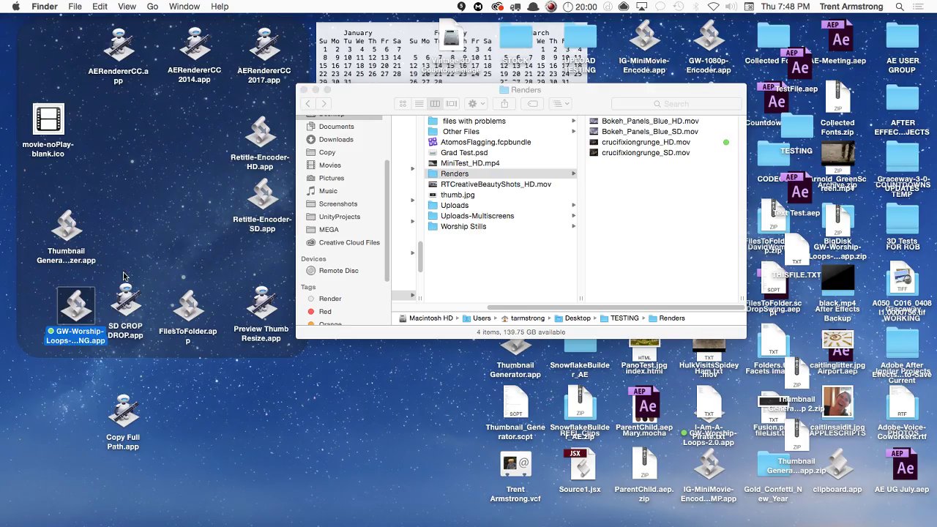
click(627, 171)
Drop Bokeh_Panels_Blue_HD.mov on the GW-Worship droplet, scrub to about 00:05 and continue
drag(651, 122, 75, 311)
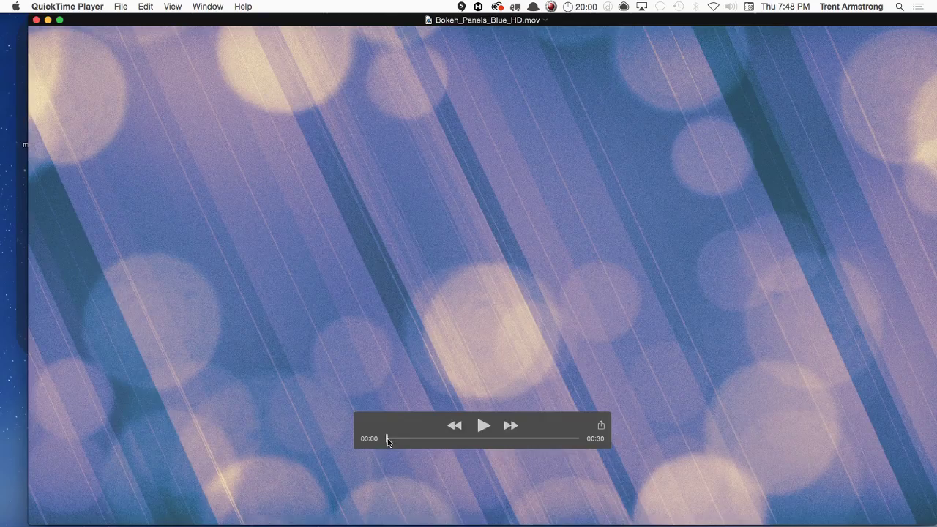
drag(388, 439, 412, 440)
key(super+Tab)
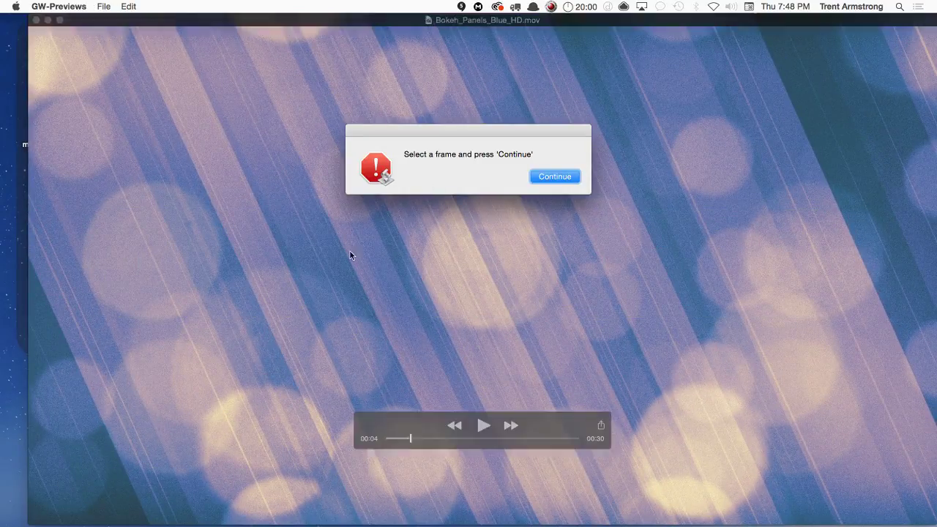
key(super+Tab)
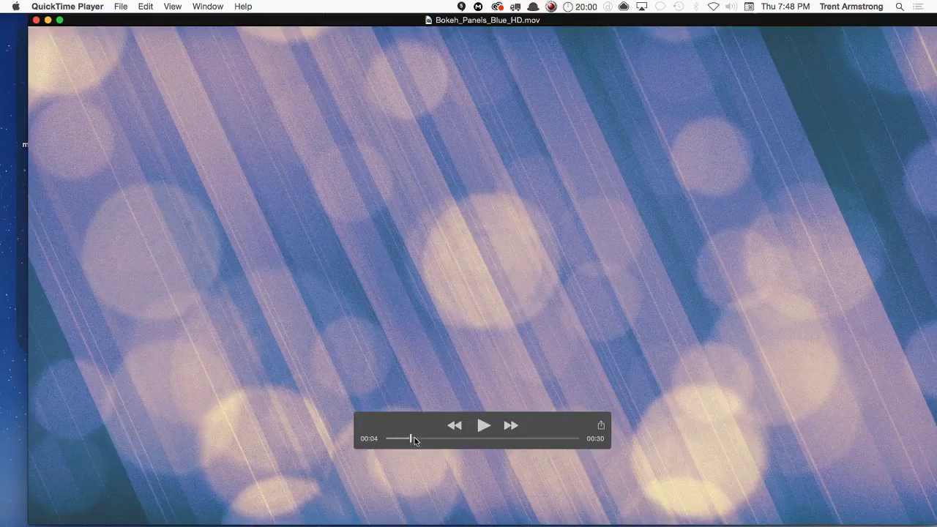
drag(414, 440, 415, 439)
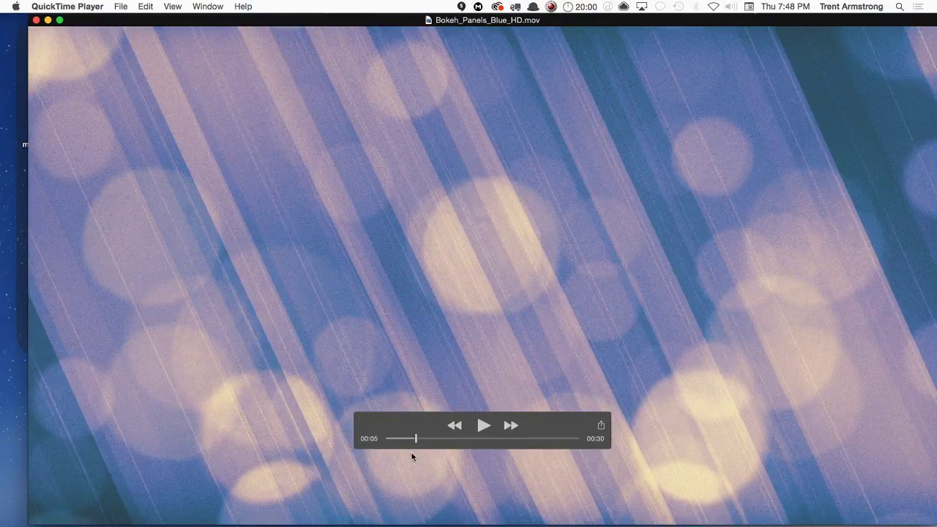
key(super+Tab)
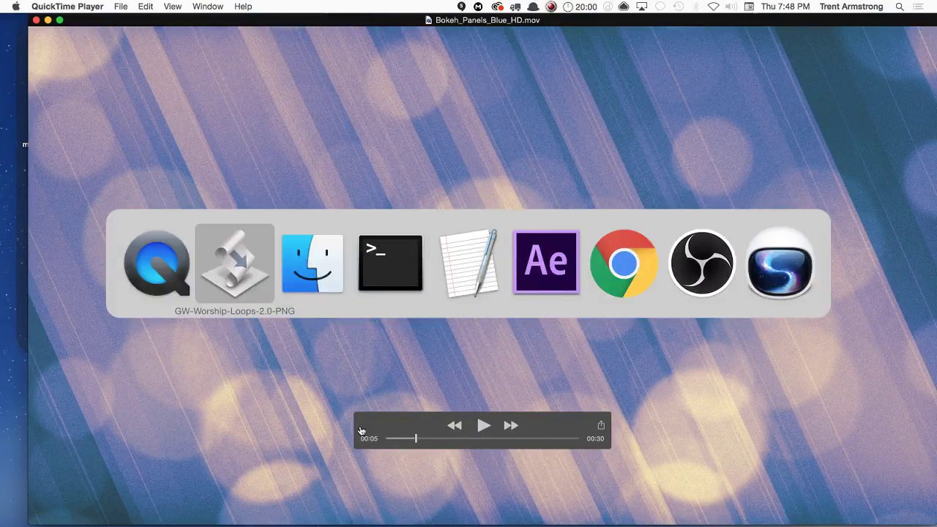
key(Return)
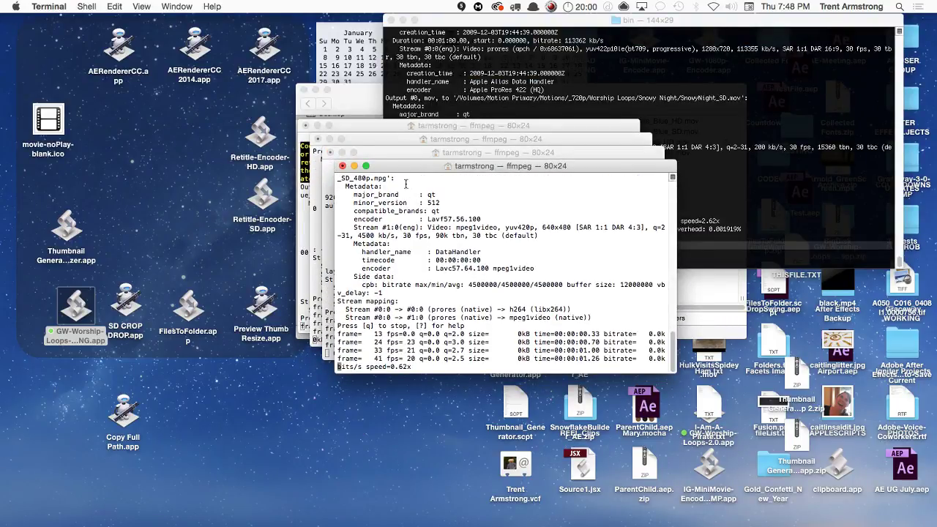
Spread the ffmpeg Terminal windows apart and highlight the Bokeh_Panels_Blue_SD.mov encode command
drag(403, 166, 569, 240)
drag(402, 153, 238, 267)
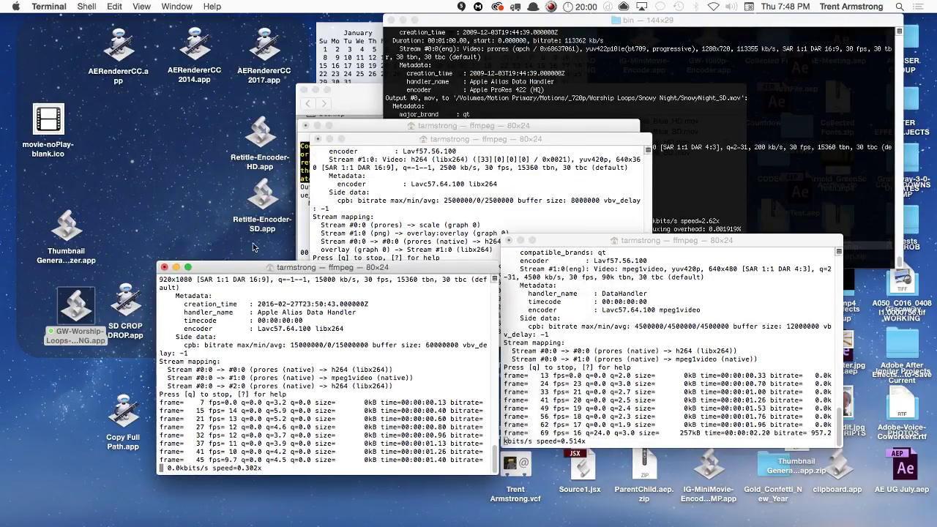
click(592, 246)
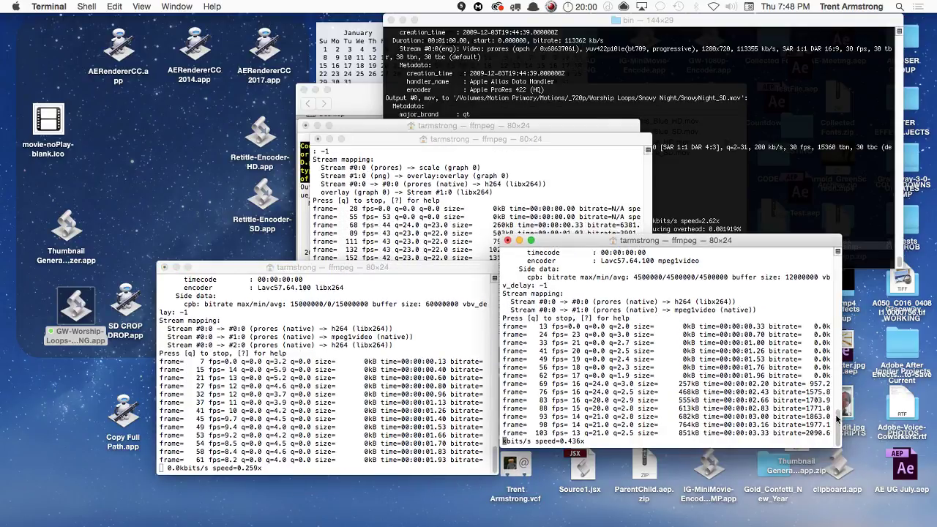
drag(838, 424, 817, 265)
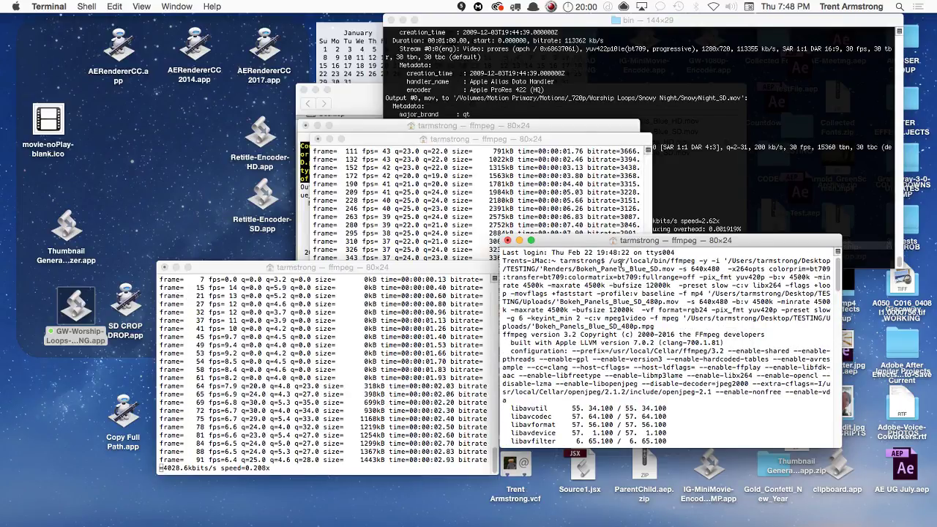
drag(609, 261, 655, 331)
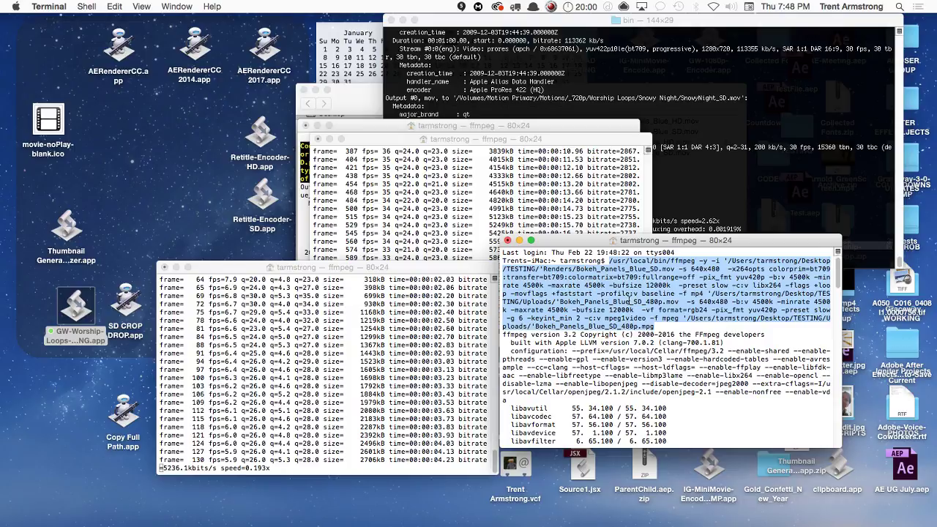
click(424, 262)
key(super+Tab)
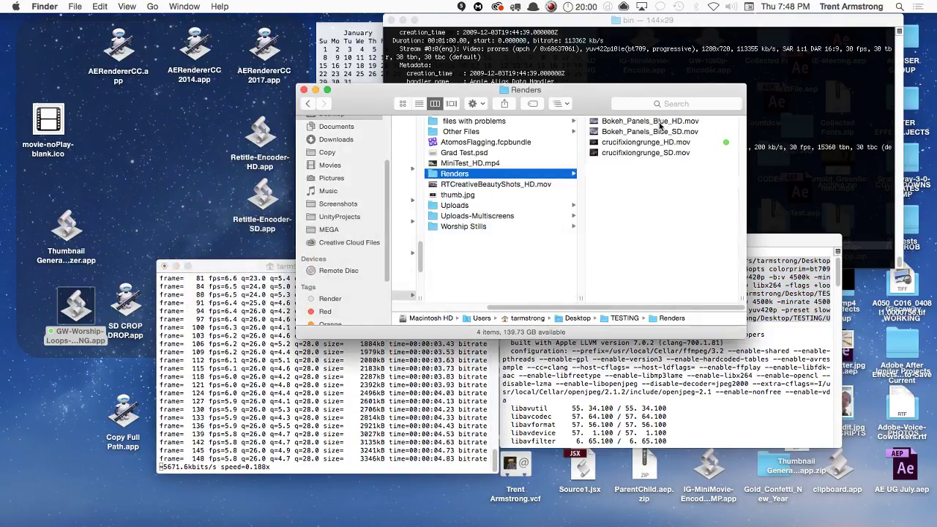
Refresh Renders and check Bokeh_Panels_Blue_HD.mov and the new Bokeh_Panels_Blue_HD.png still
click(701, 122)
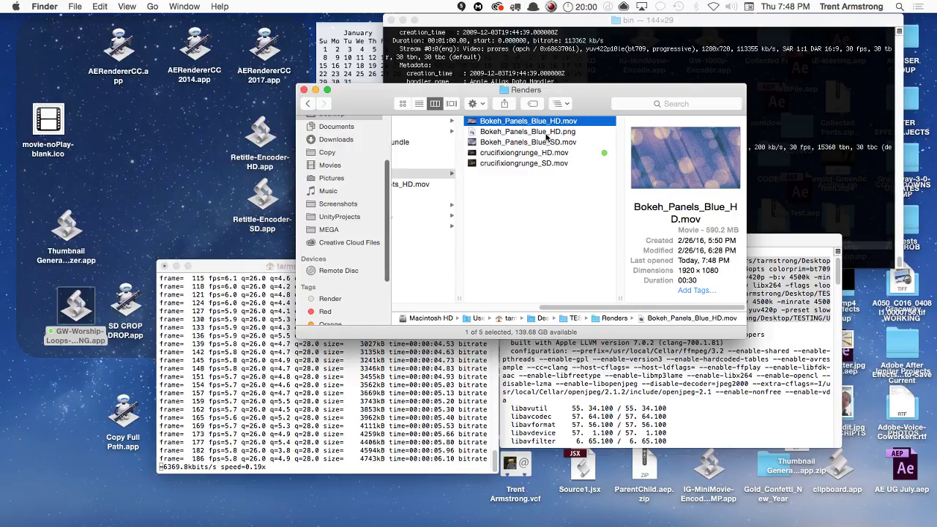
key(Left)
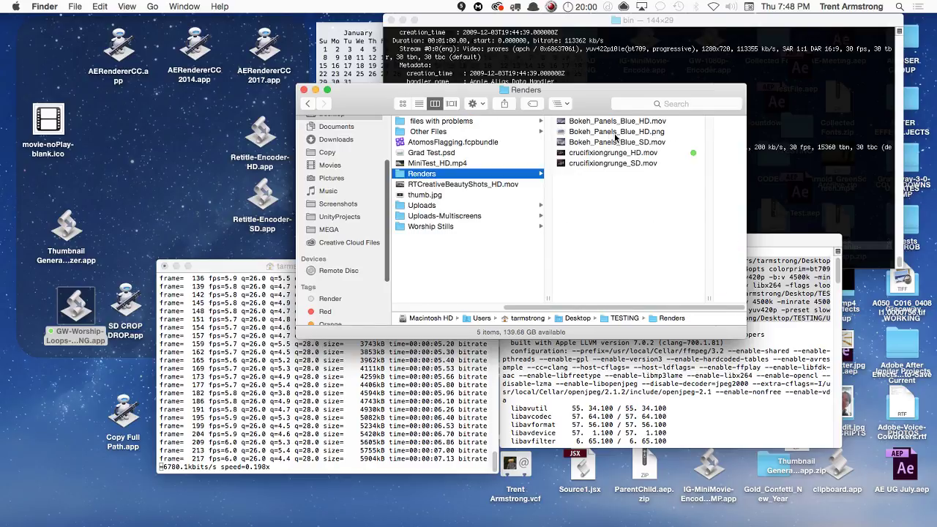
click(663, 133)
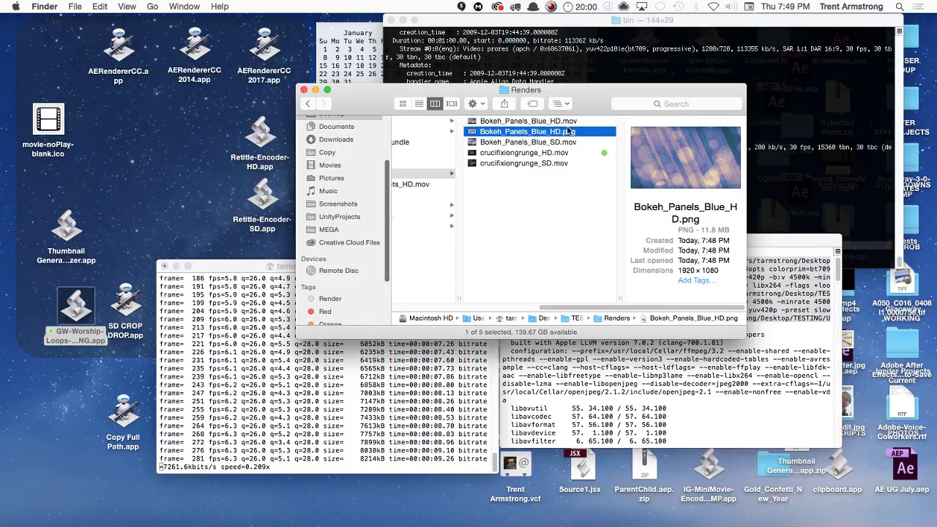
click(569, 206)
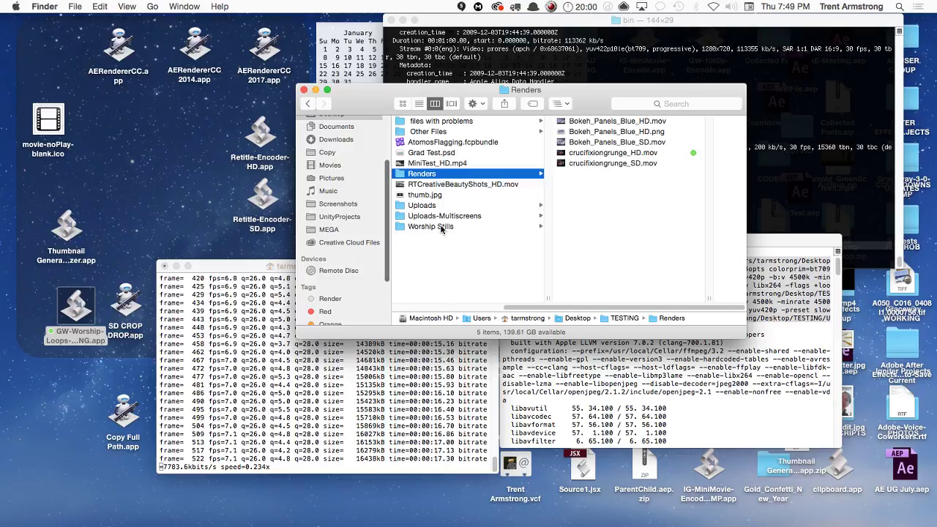
Preview the new Bokeh_Panels_Blue HD and SD JPG stills in the Renders folder
click(493, 216)
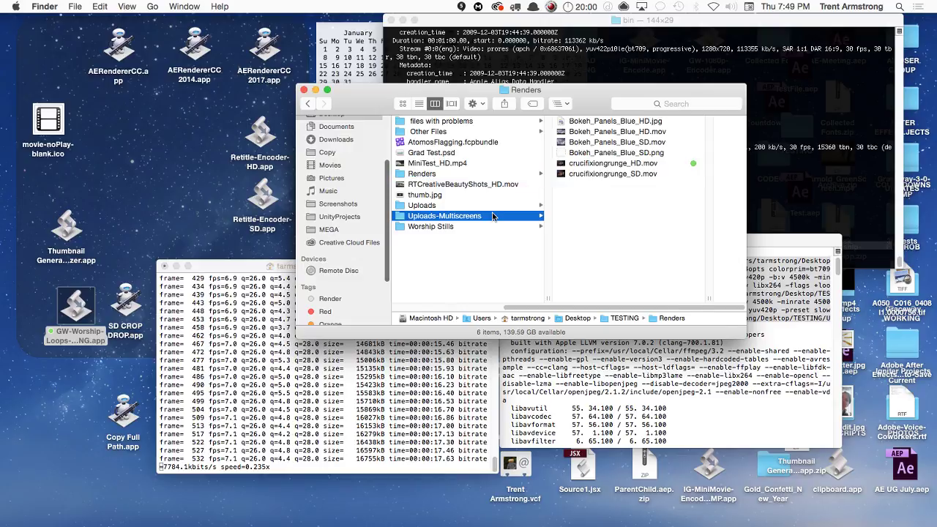
click(449, 208)
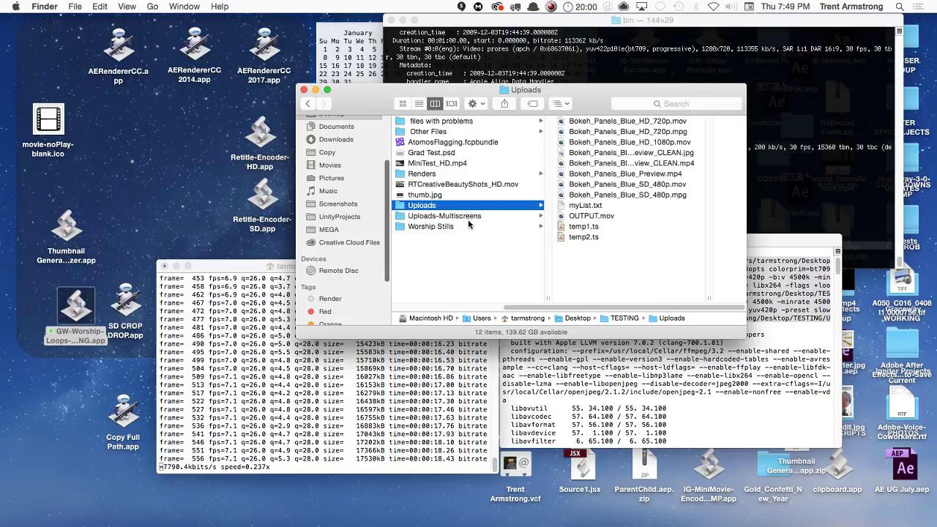
click(450, 174)
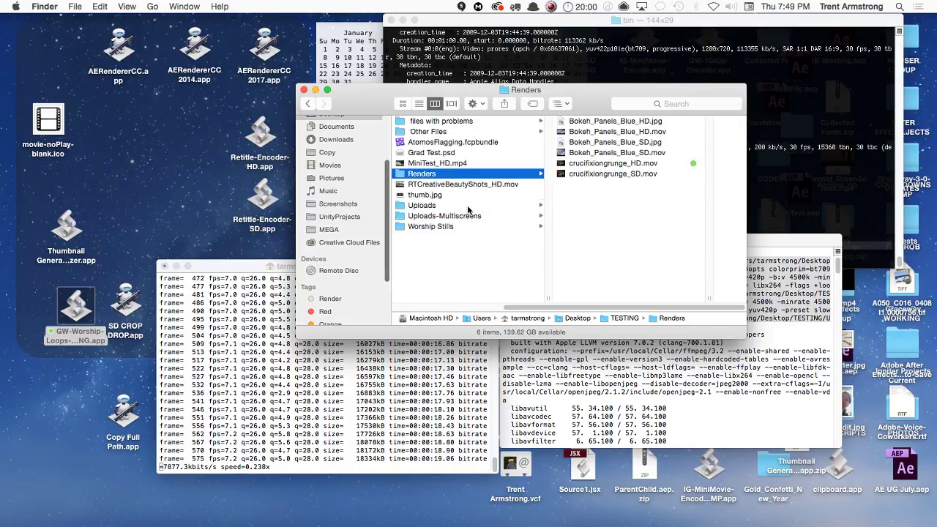
click(671, 120)
key(Down)
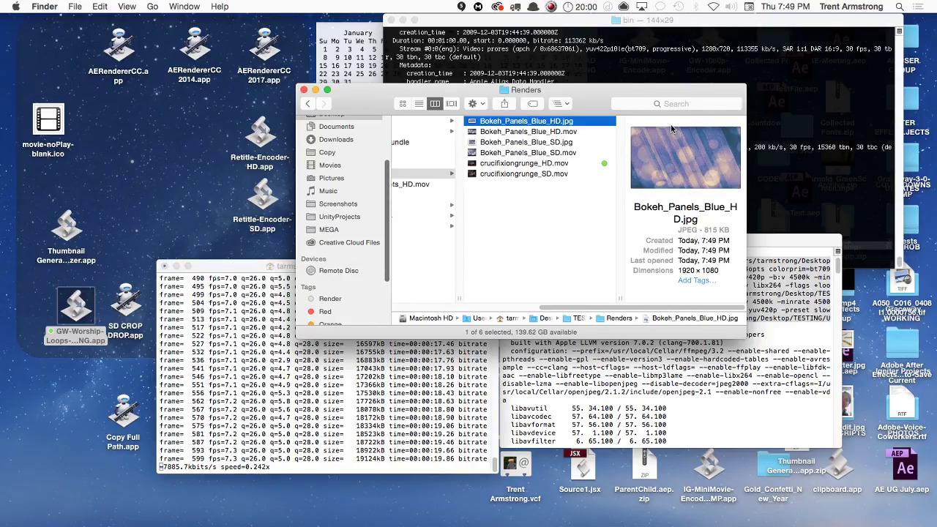
key(Down)
key(Down)
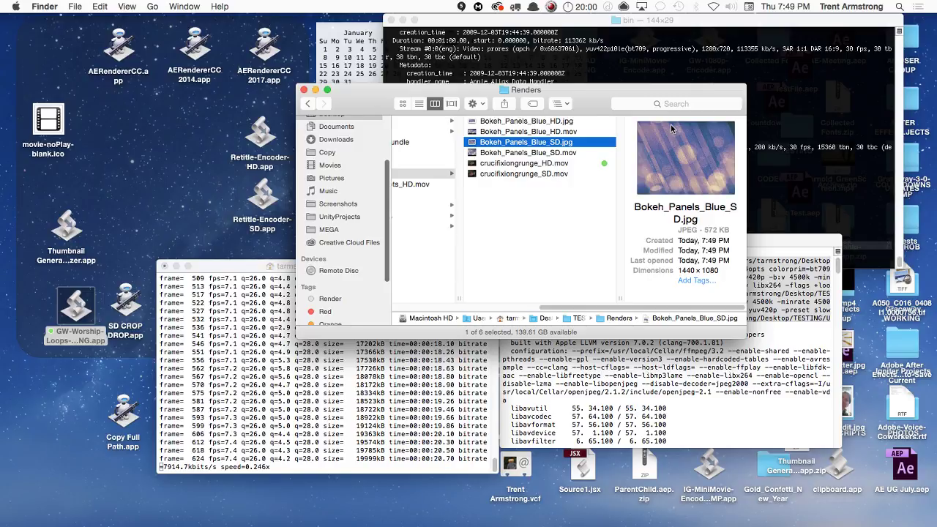
key(Left)
Open Uploads, widen the column and select the eight Bokeh_Panels_Blue output files
key(Down)
key(Down)
key(Down)
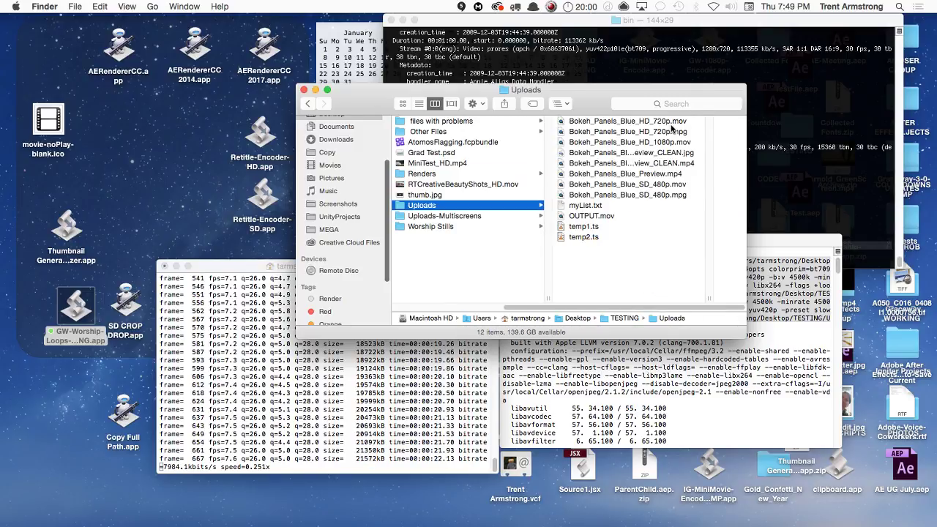
drag(710, 299, 768, 300)
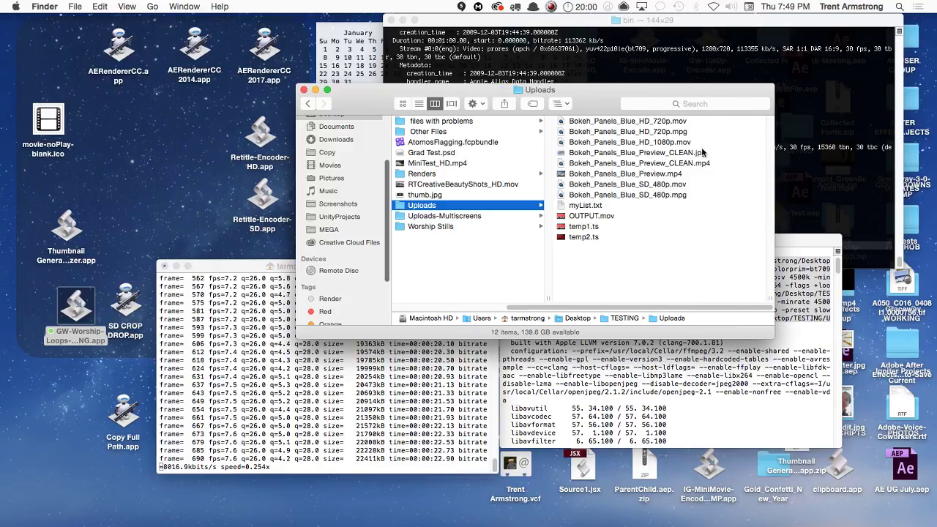
click(733, 121)
shift+click(745, 173)
shift+click(732, 195)
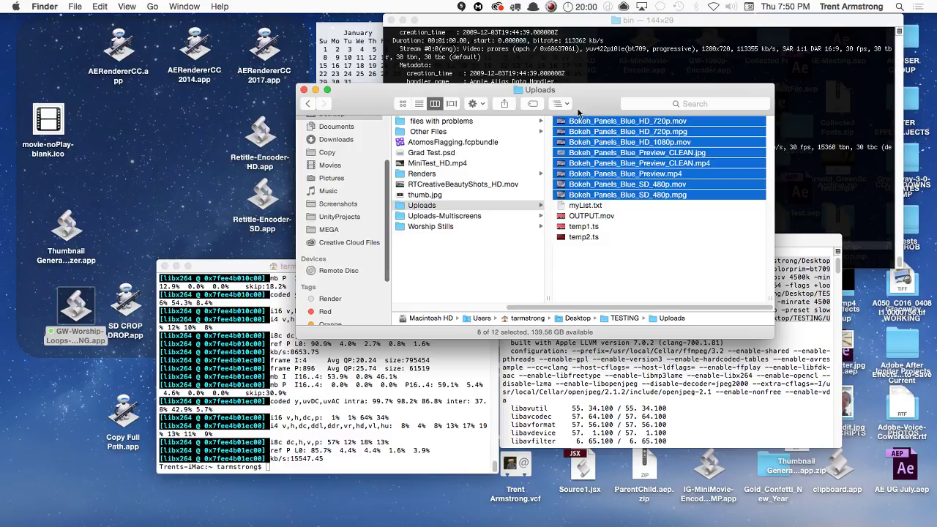
Move the Uploads window aside, close the four finished ffmpeg Terminal windows, and return to Finder
drag(593, 113, 526, 49)
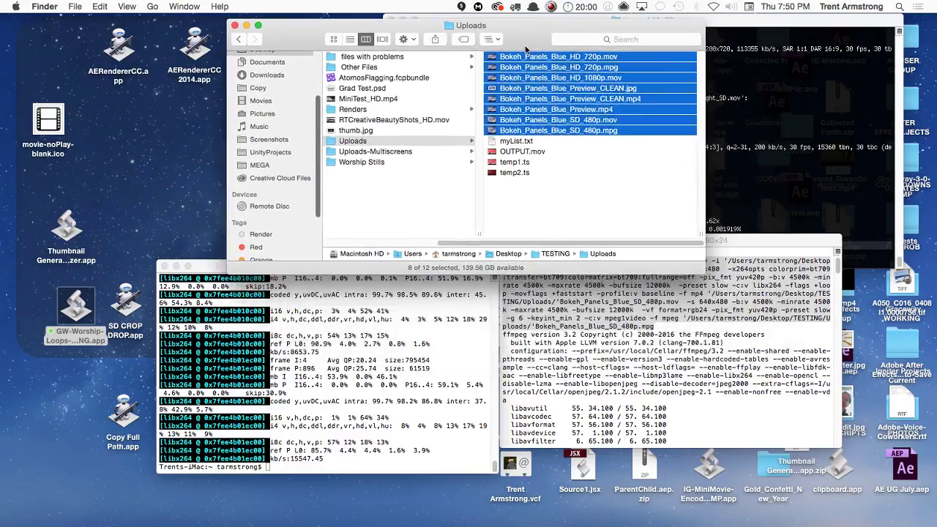
click(200, 271)
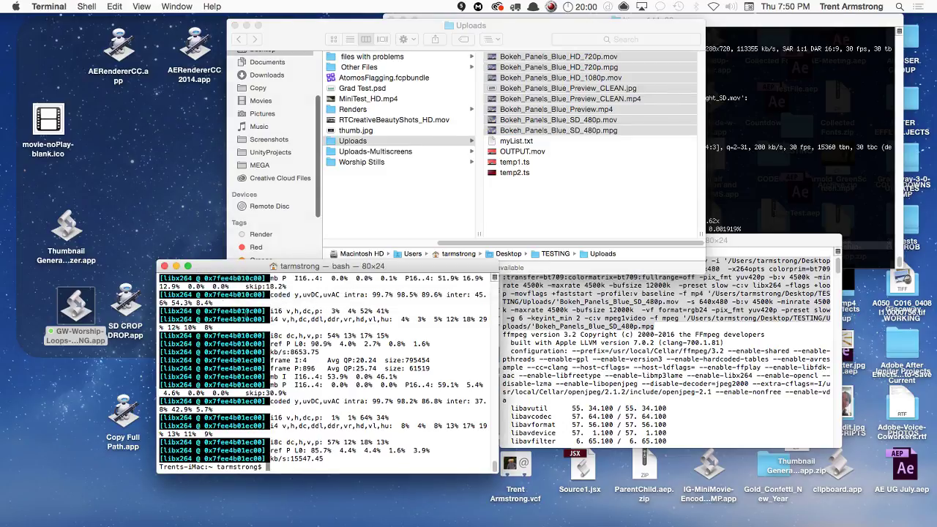
key(super+w)
key(super+w)
click(651, 309)
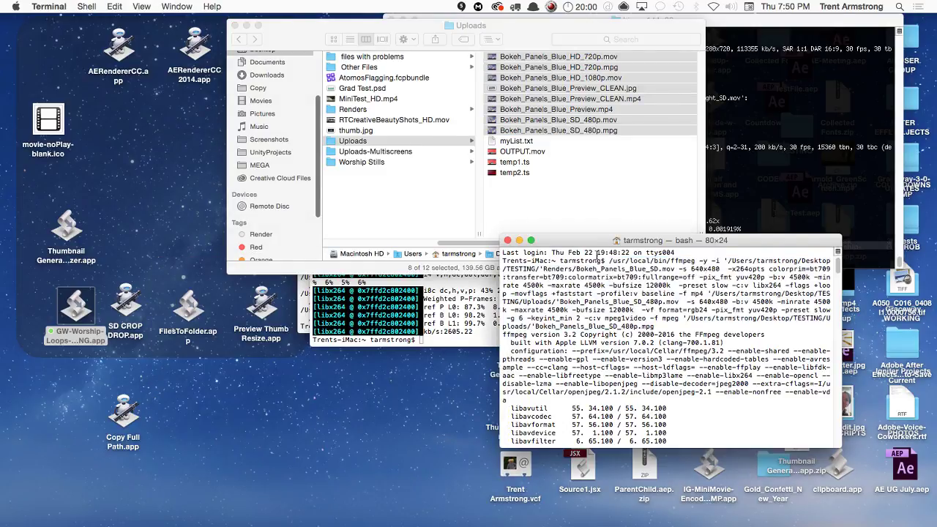
key(super+w)
key(super+w)
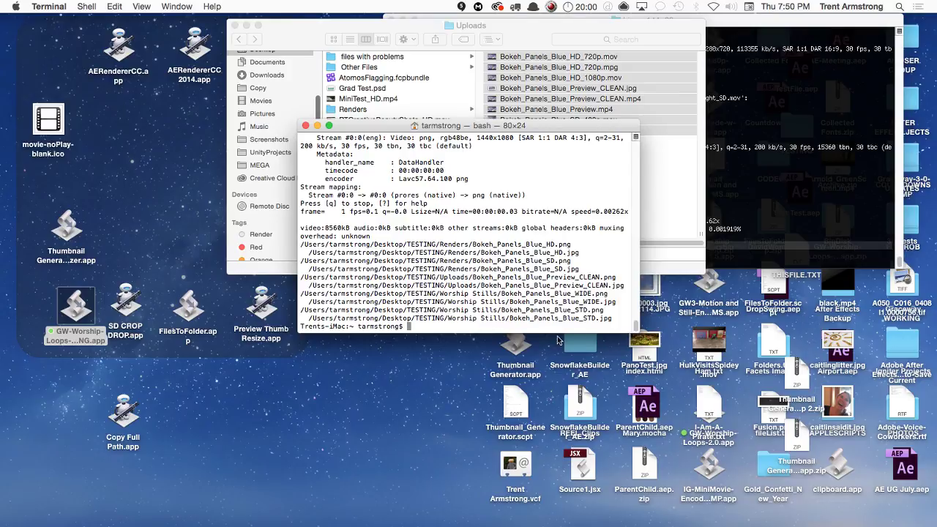
key(super+w)
key(super+w)
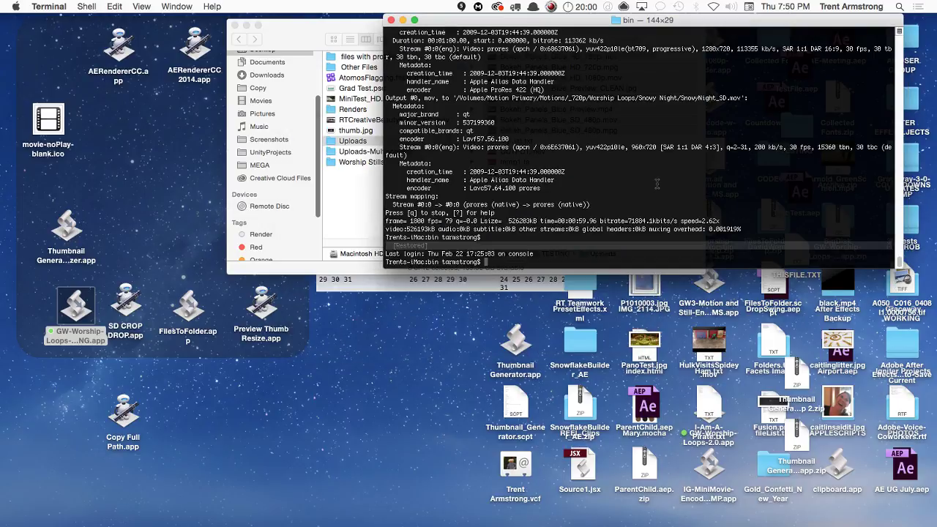
key(super+Tab)
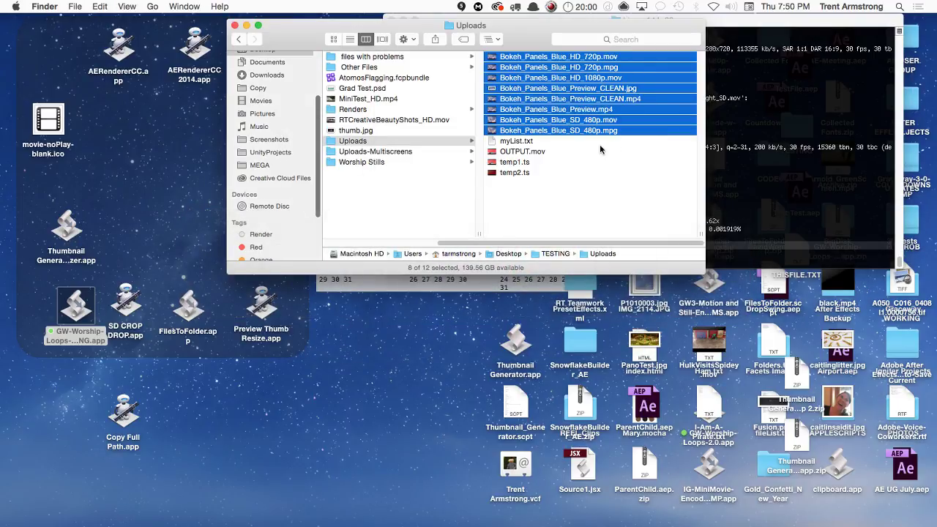
Inspect the HD and SD JPG stills in the Renders folder
click(425, 110)
key(Right)
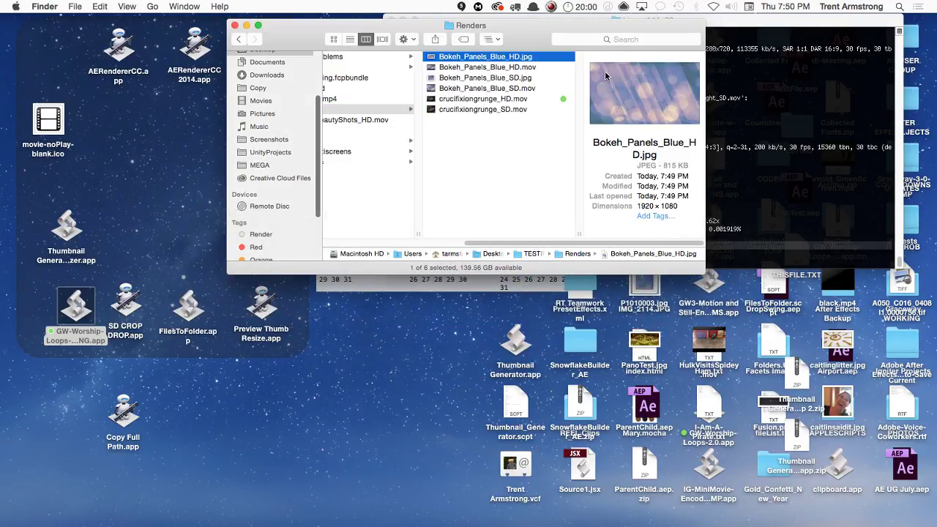
key(Down)
key(Down)
Quick Look the HD 1080p, Preview.mp4 and SD 480p Bokeh_Panels movies in Uploads, then return to Terminal
click(375, 140)
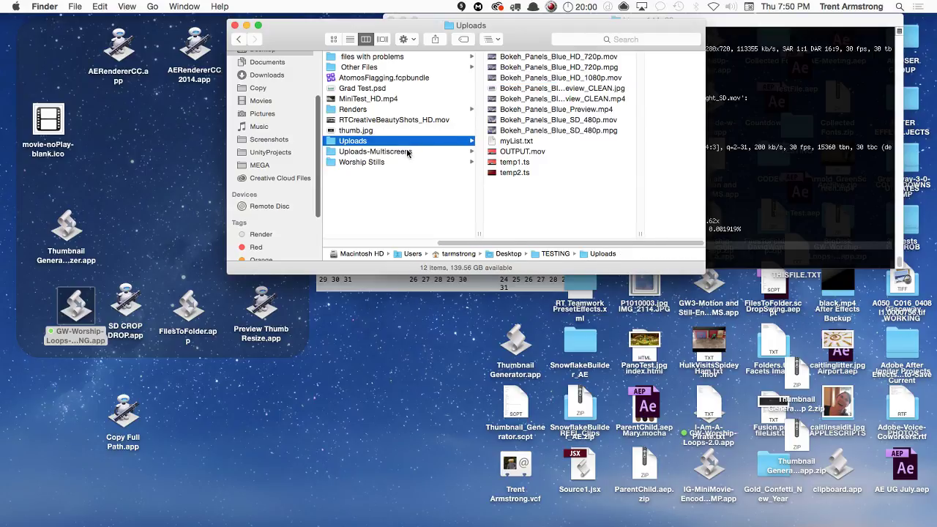
click(623, 57)
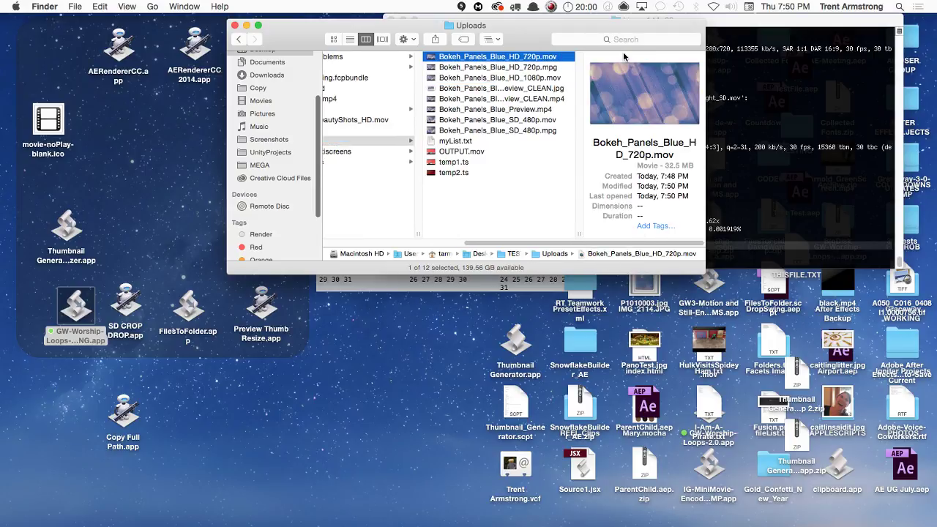
key(space)
key(Down)
key(Down)
key(Down)
key(Down)
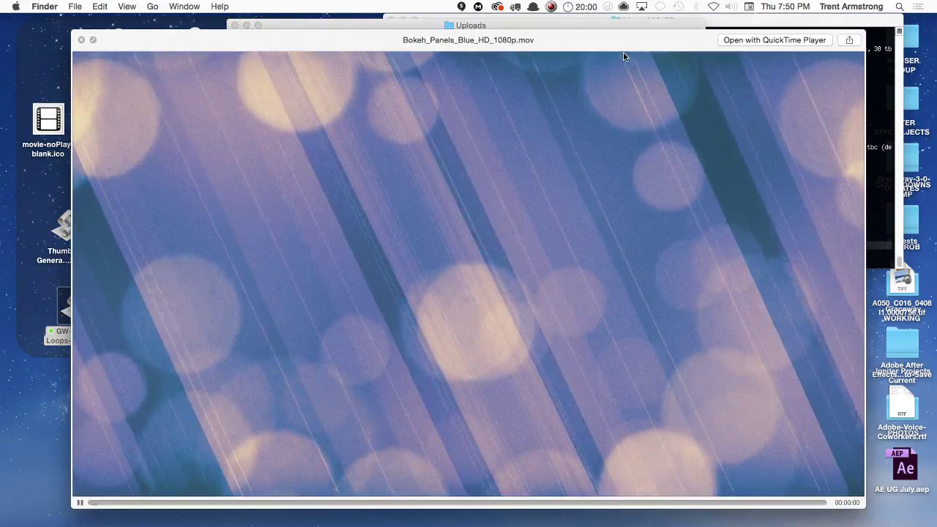
key(Down)
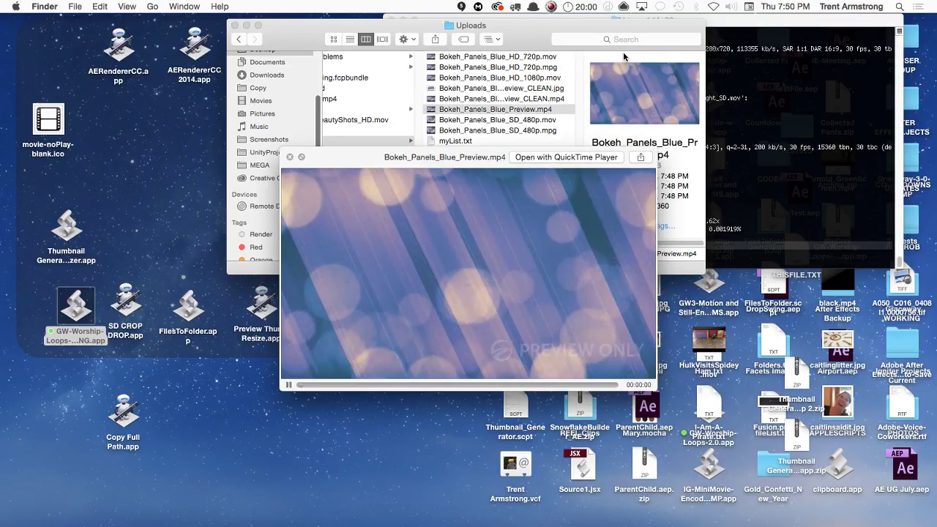
key(Down)
key(Down)
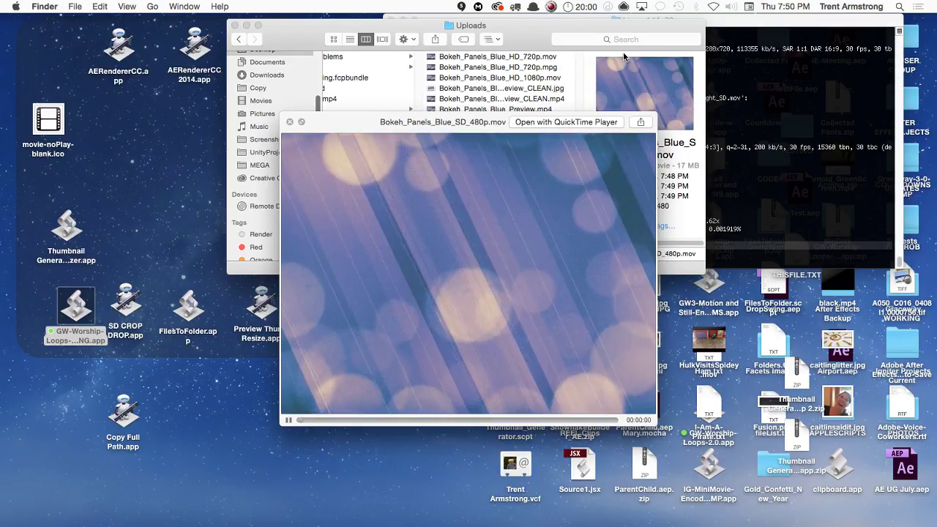
key(Up)
key(Up)
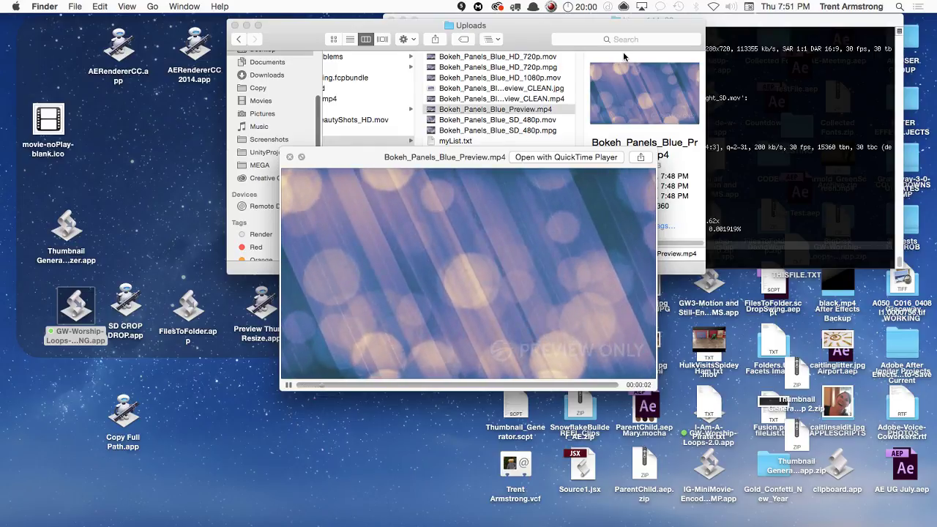
key(space)
click(553, 212)
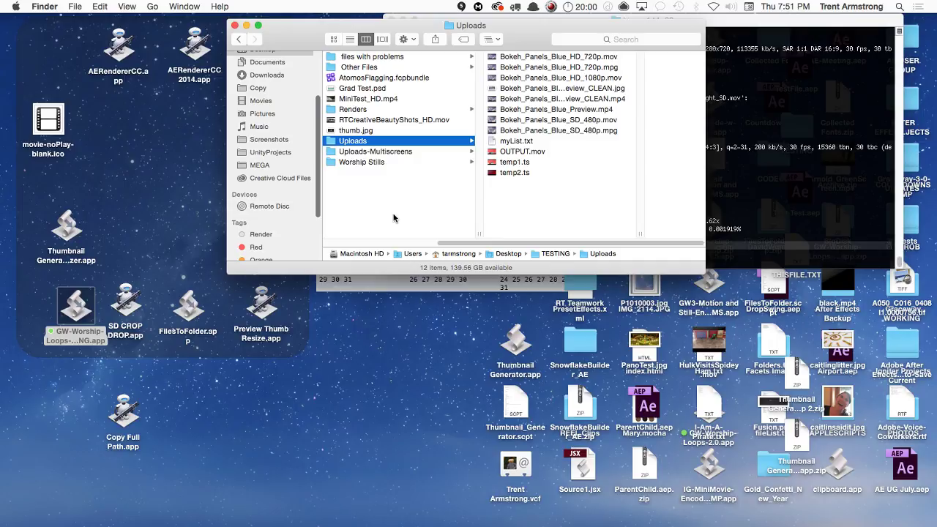
key(super+Tab)
key(super+Tab)
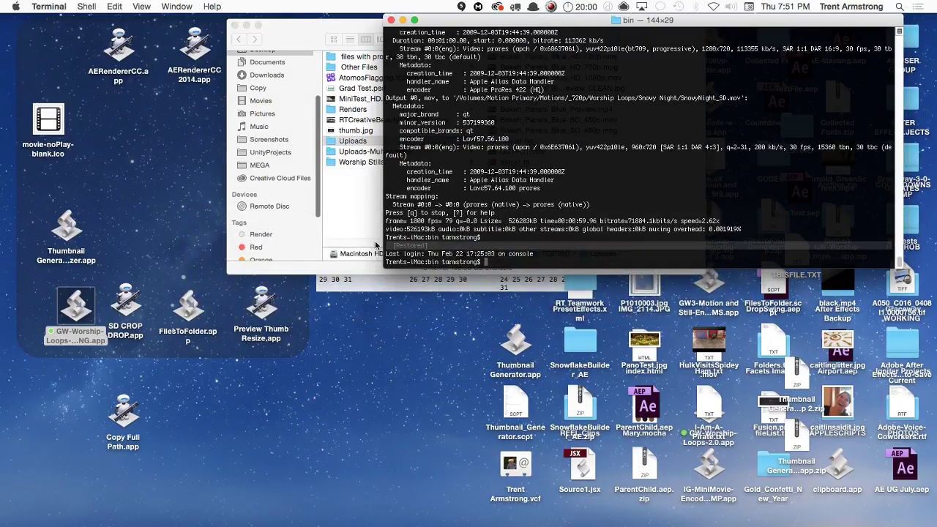
Switch back to After Effects showing the Comp 1 render queue
key(super+Tab)
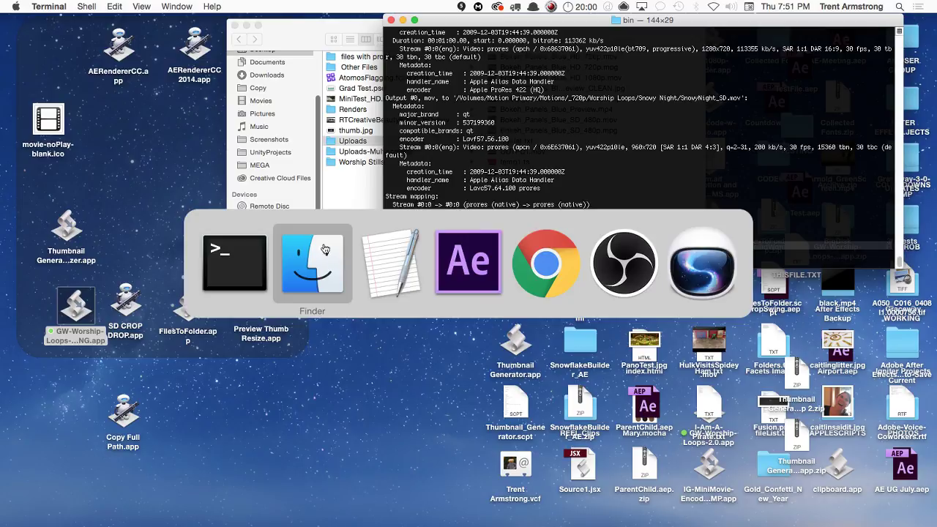
key(super+Tab)
key(super+Tab)
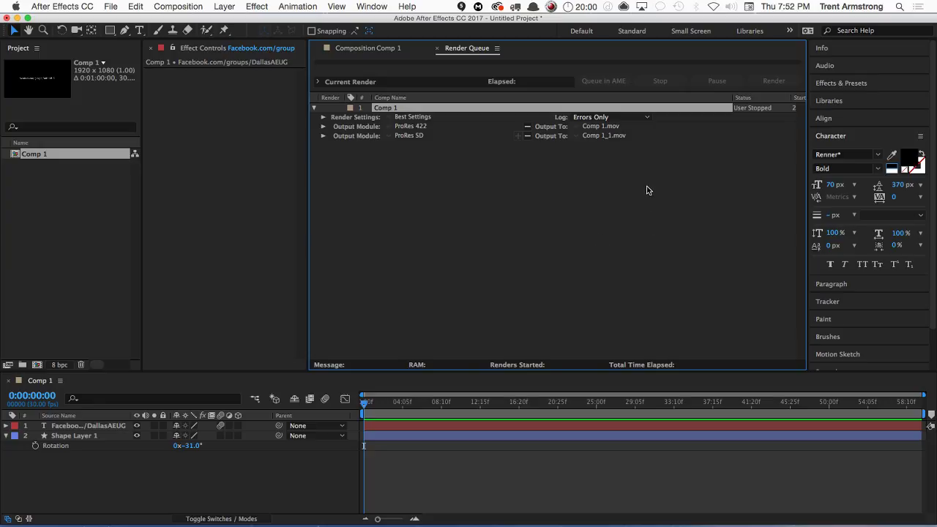
Find the Adobe After Effects CC 2014 folder in Applications and select the 49 KB aerender executable
key(super+Tab)
key(super+Tab)
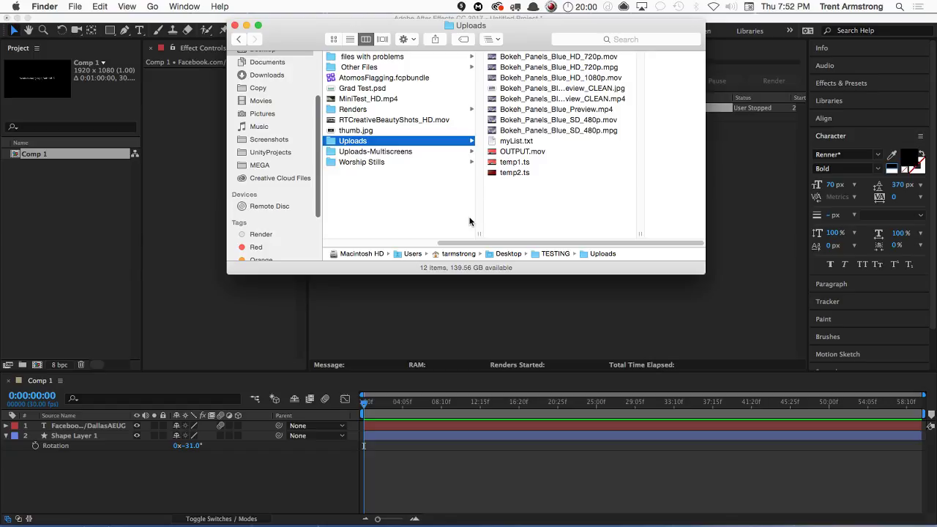
drag(293, 33, 297, 31)
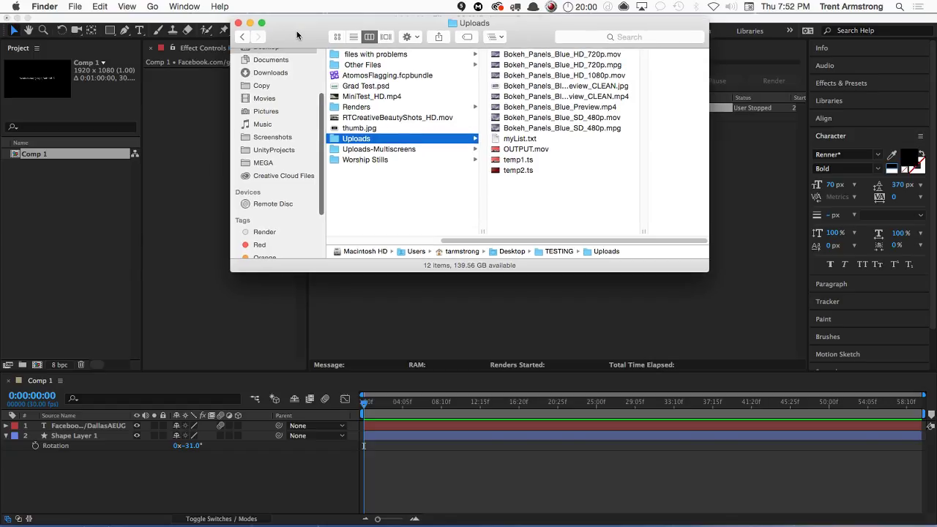
key(super+n)
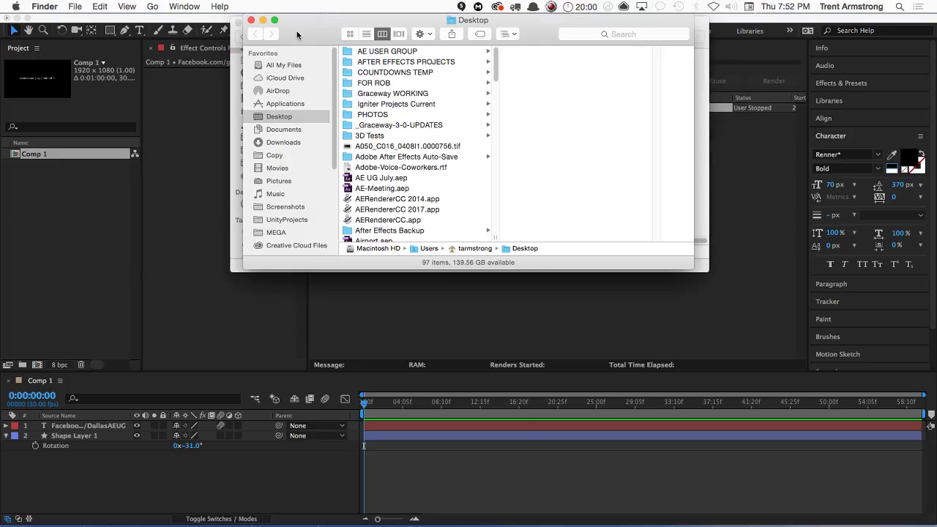
key(super+shift+a)
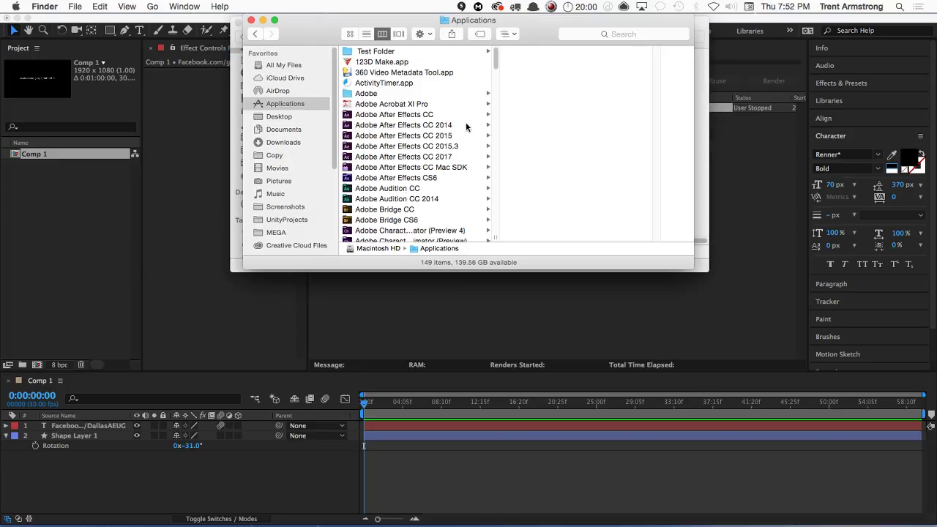
click(467, 126)
click(559, 84)
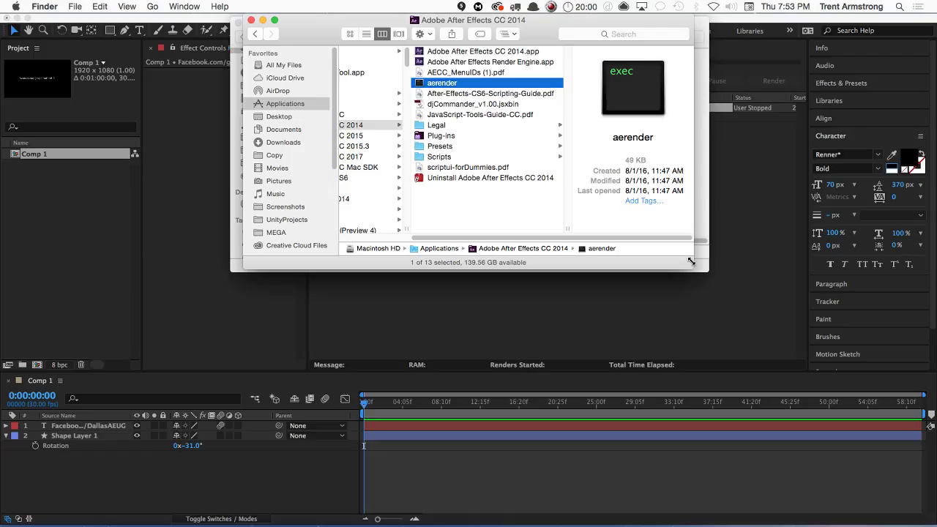
key(super+Tab)
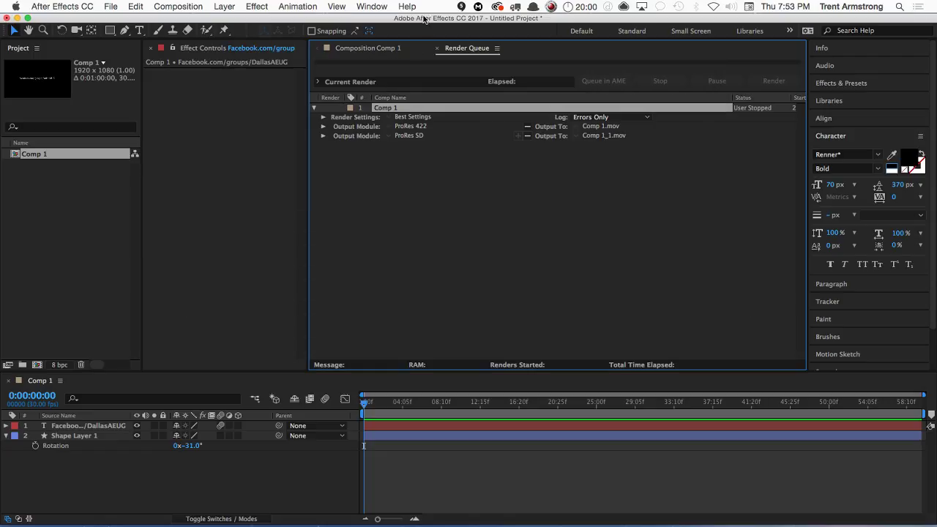
Try searching 'aerender' in the Help menu search field, then clear it
click(408, 8)
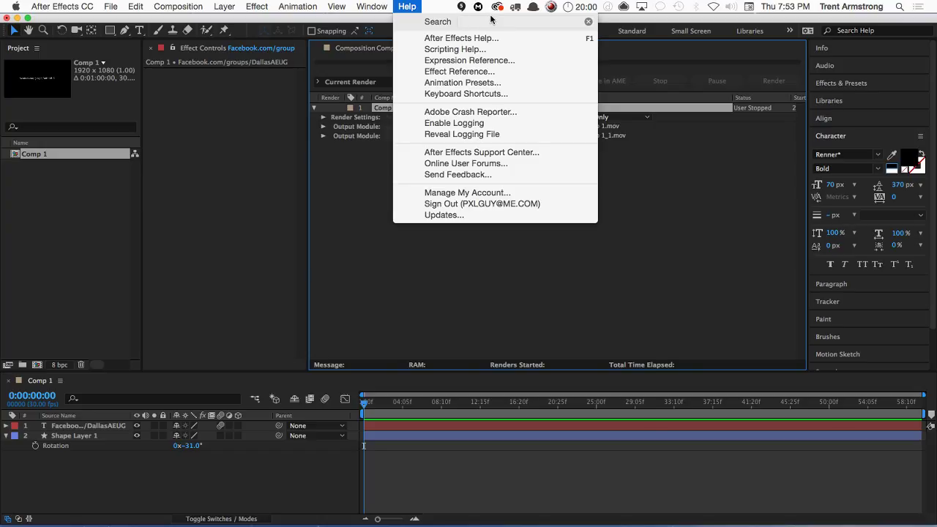
text(aerender)
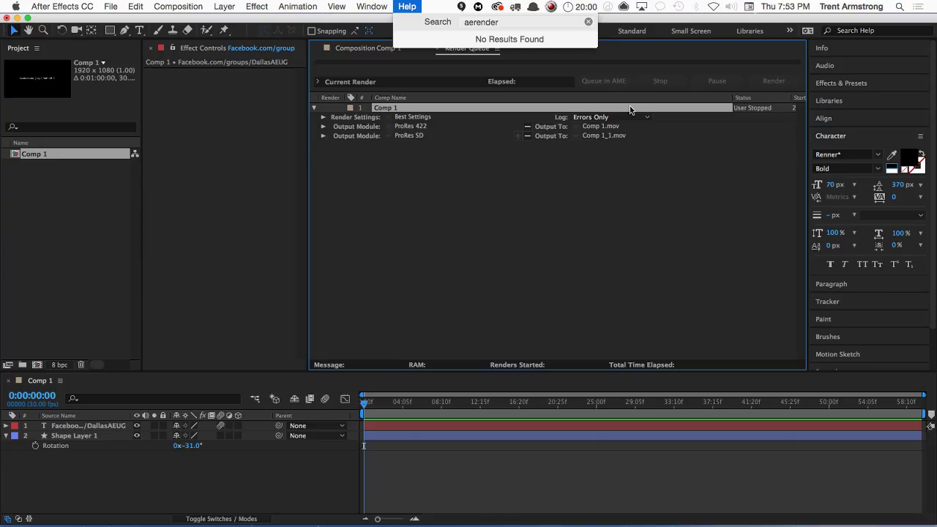
double_click(509, 21)
key(BackSpace)
Open the online After Effects Help page in Chrome from the Help menu
click(404, 7)
click(404, 7)
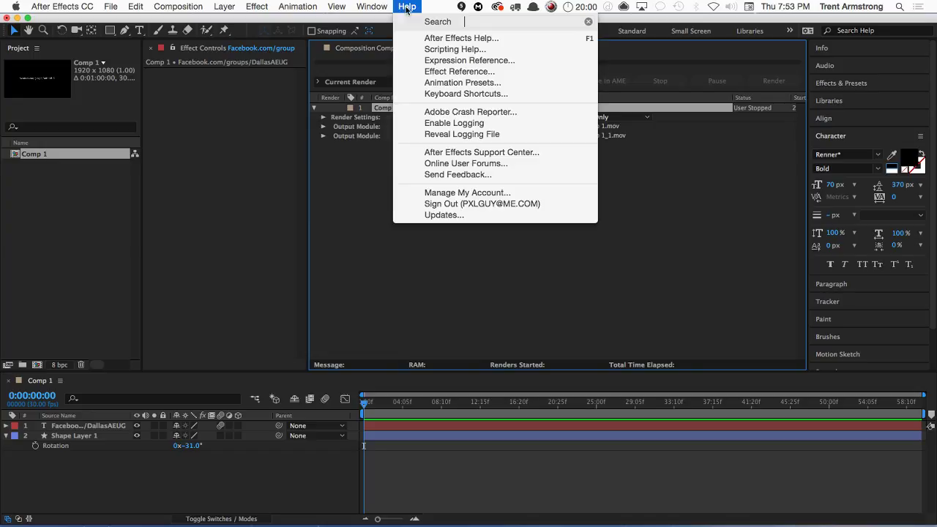
click(403, 7)
click(401, 7)
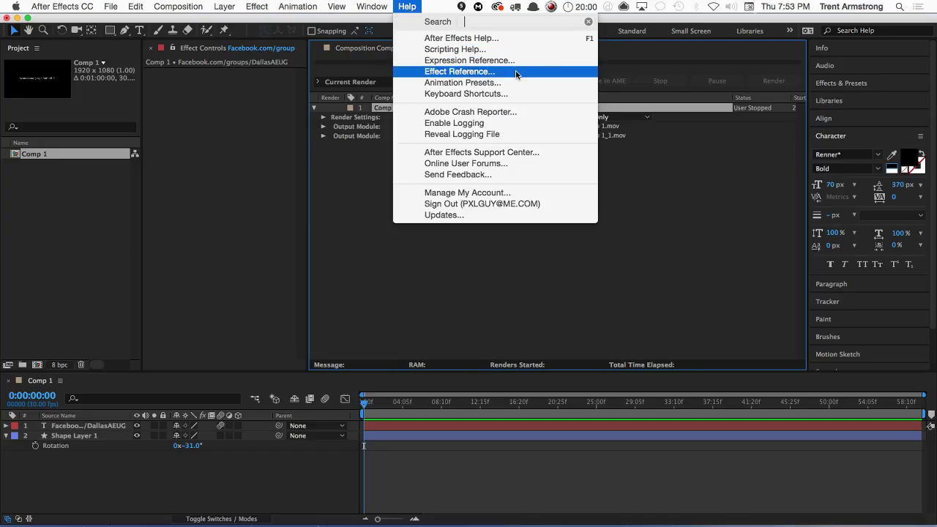
click(497, 40)
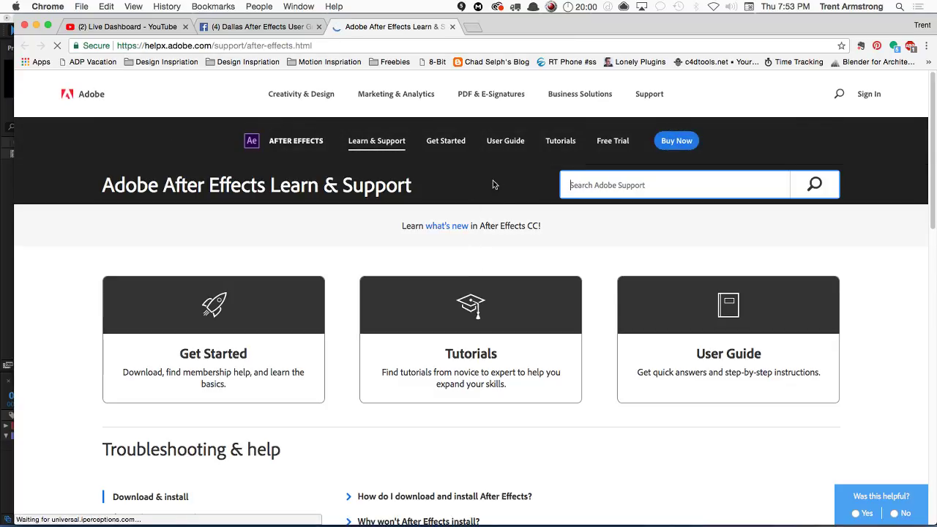
Search Adobe Support for 'aerender' and open the Automated rendering and network rendering article
click(633, 185)
text(ae)
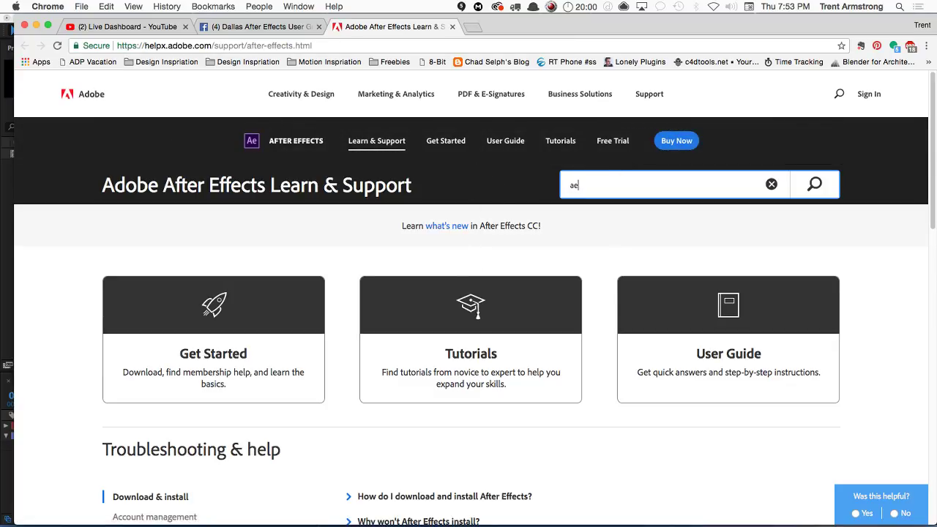
text(render)
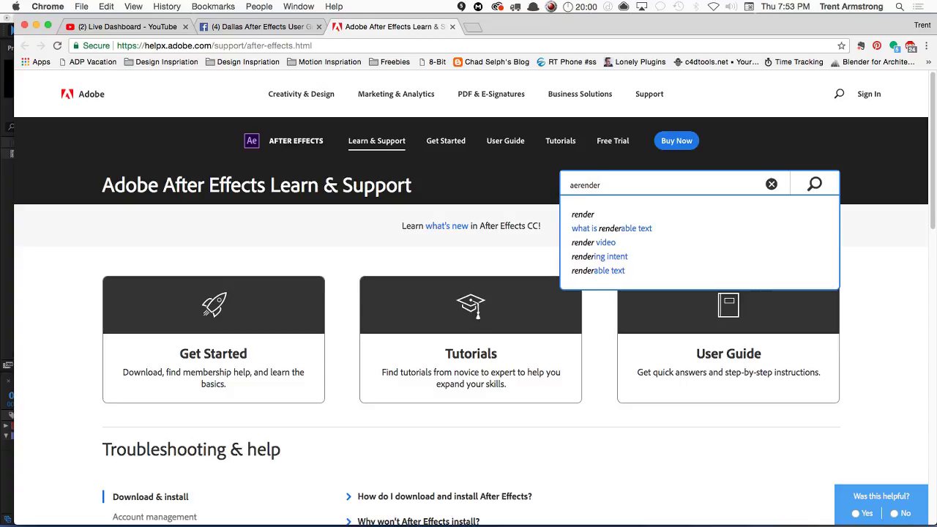
key(Return)
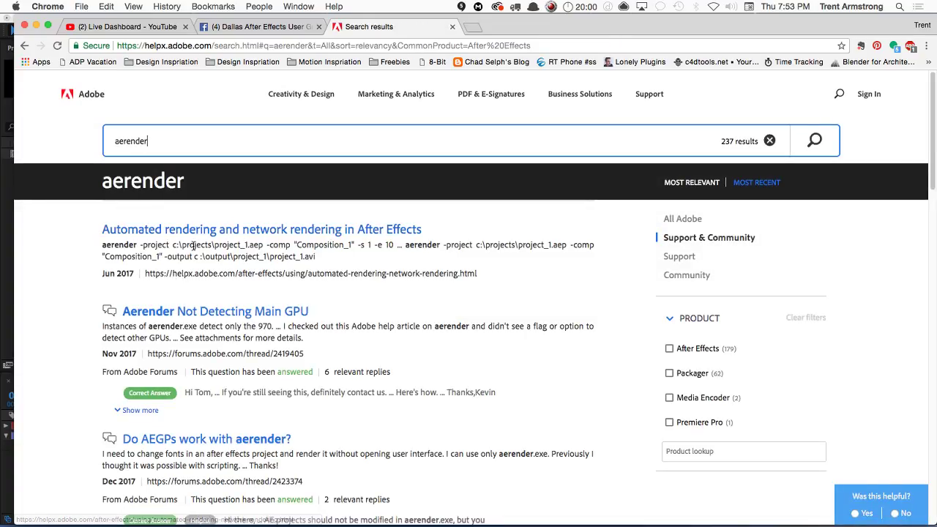
click(271, 233)
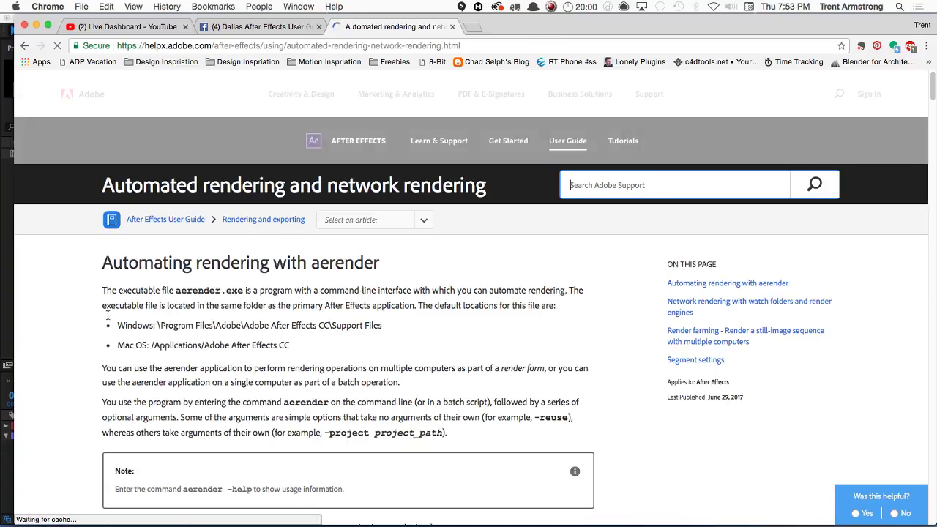
Scroll through the article down to the aerender command examples
scroll(81, 301, down, 5)
scroll(81, 302, up, 5)
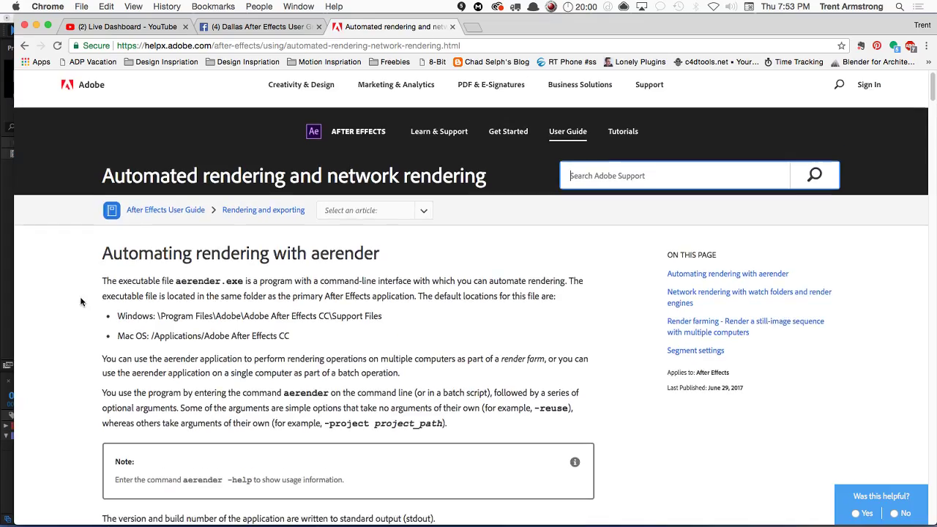
drag(102, 253, 191, 253)
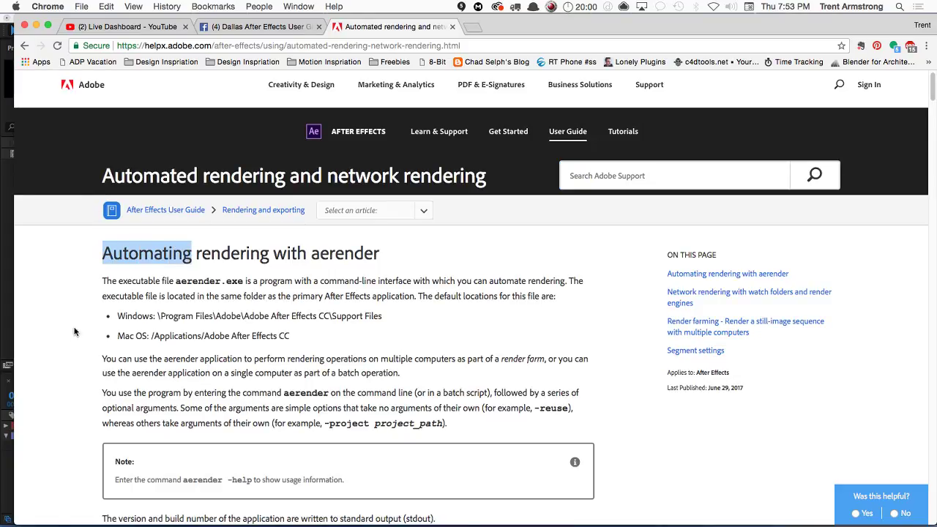
scroll(82, 355, down, 2)
scroll(82, 344, down, 3)
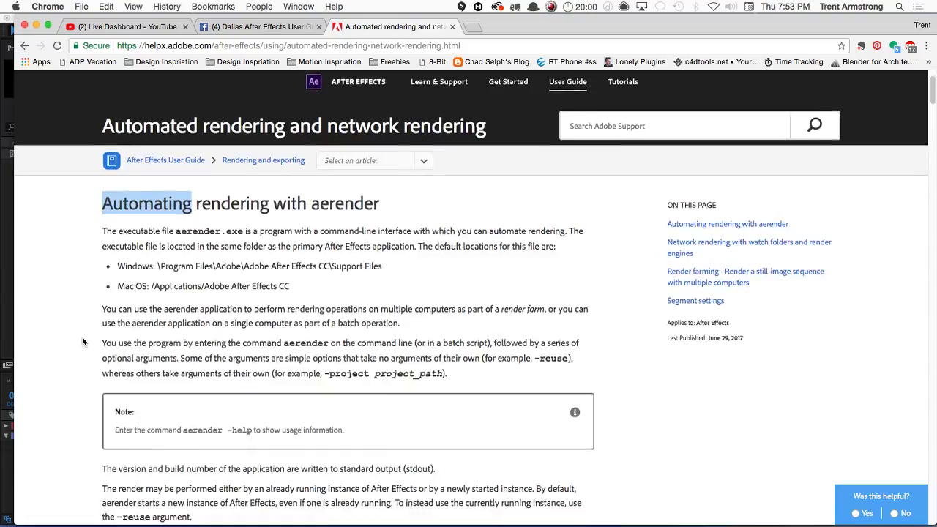
scroll(80, 309, up, 4)
scroll(79, 323, down, 2)
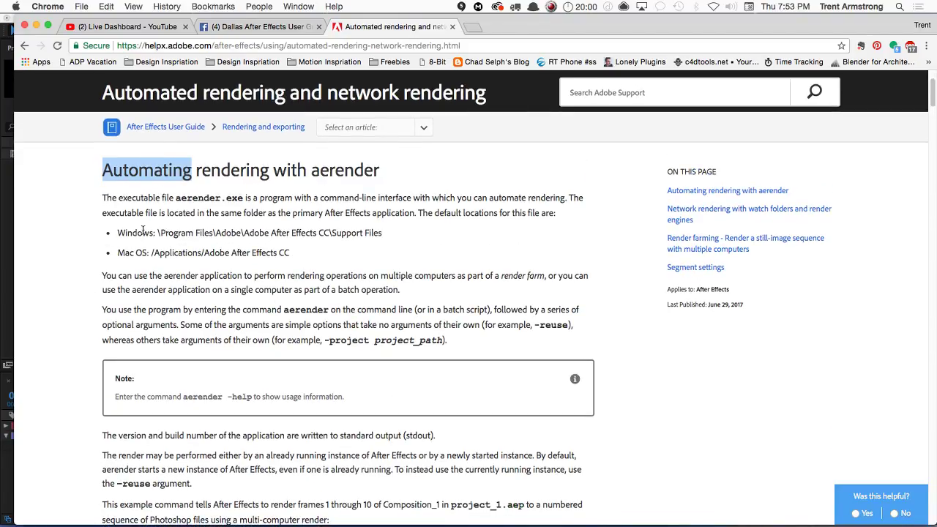
scroll(63, 423, down, 2)
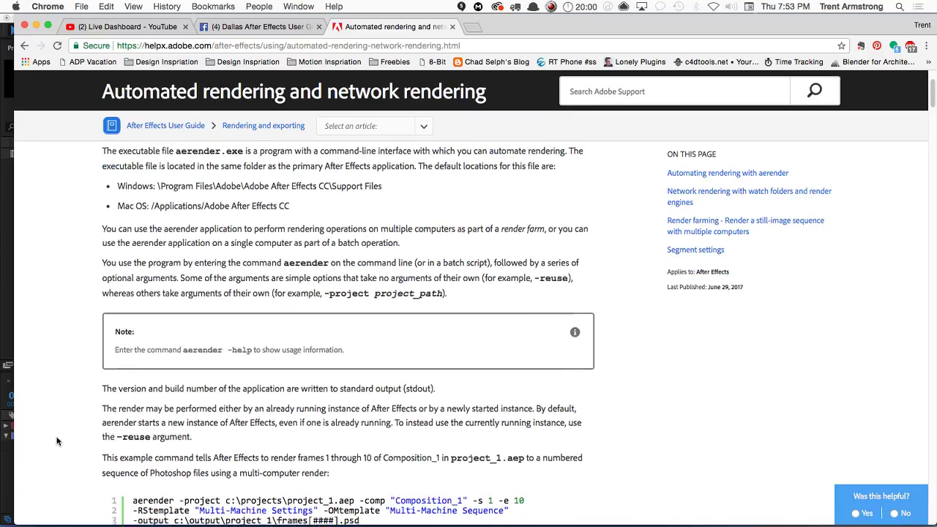
scroll(63, 422, down, 5)
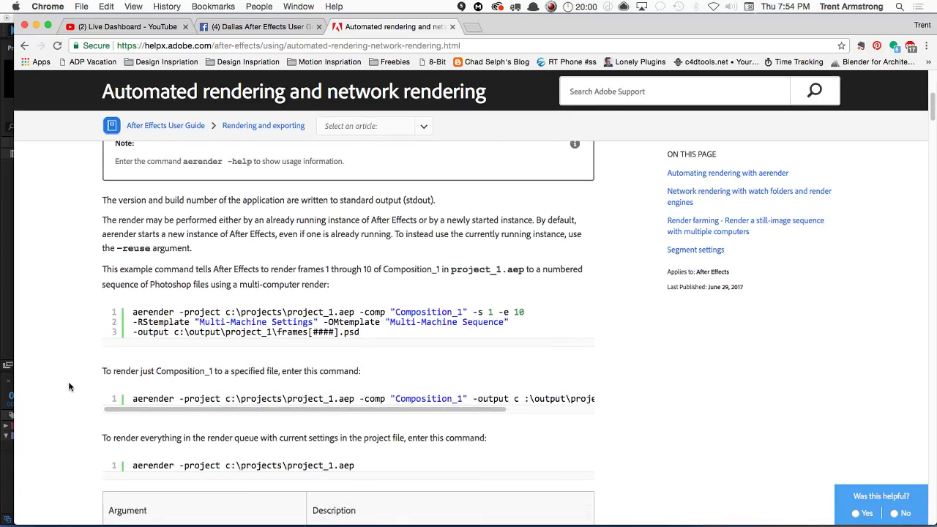
scroll(69, 344, down, 2)
scroll(69, 318, up, 2)
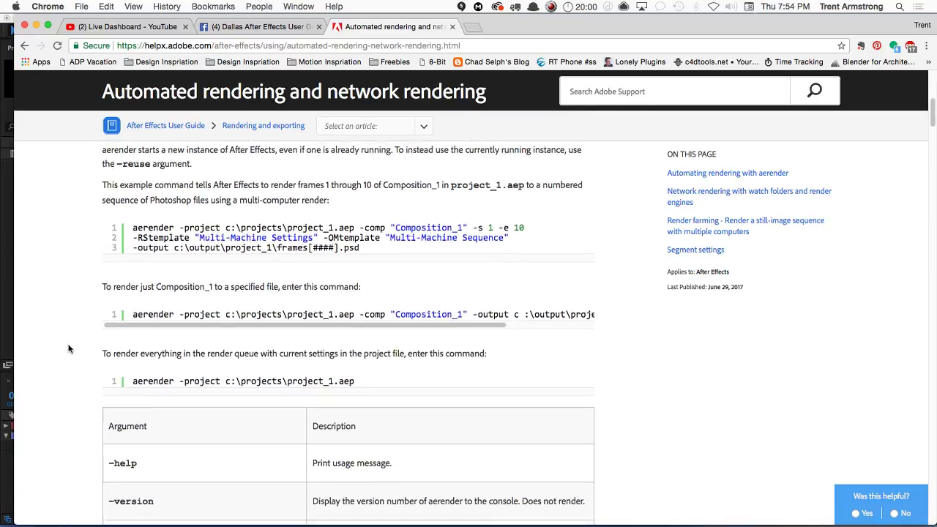
scroll(128, 343, right, 3)
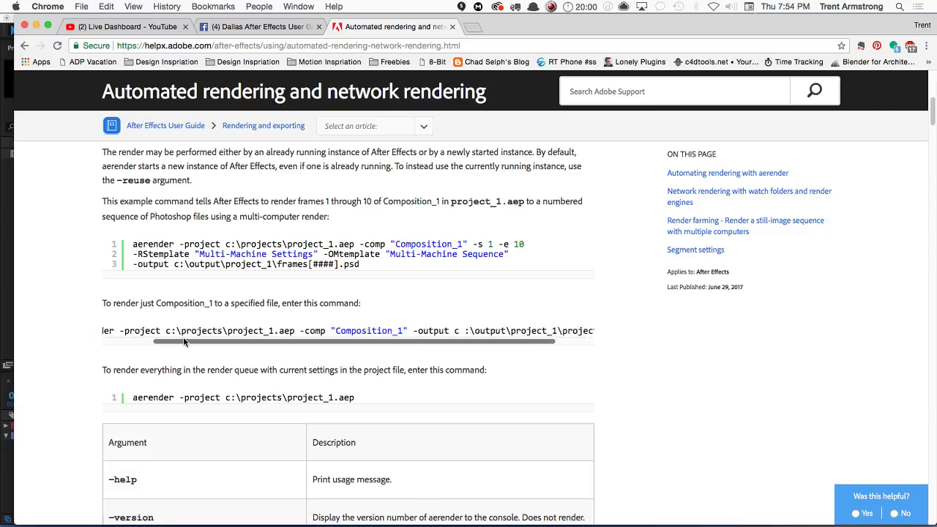
scroll(128, 343, left, 3)
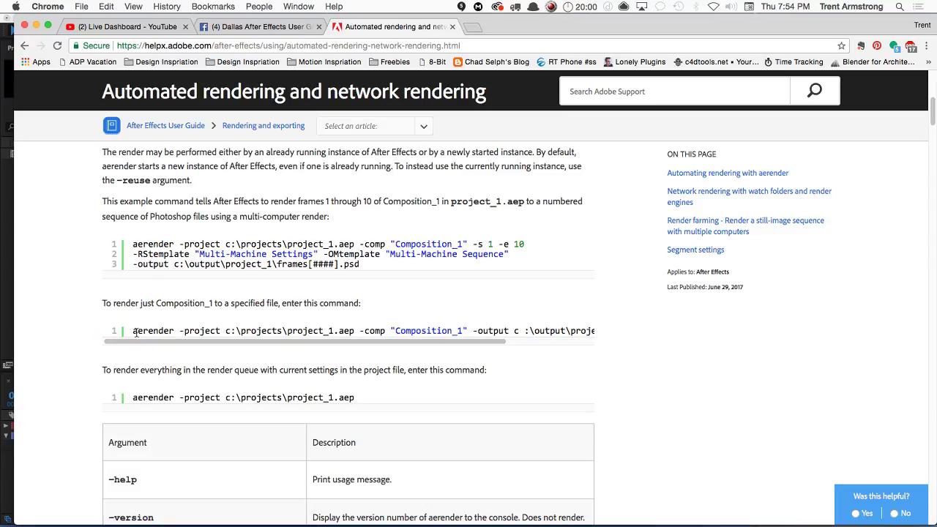
Highlight the aerender command, its -project argument and the example path c:\projects\project_1.aep
double_click(134, 331)
triple_click(155, 329)
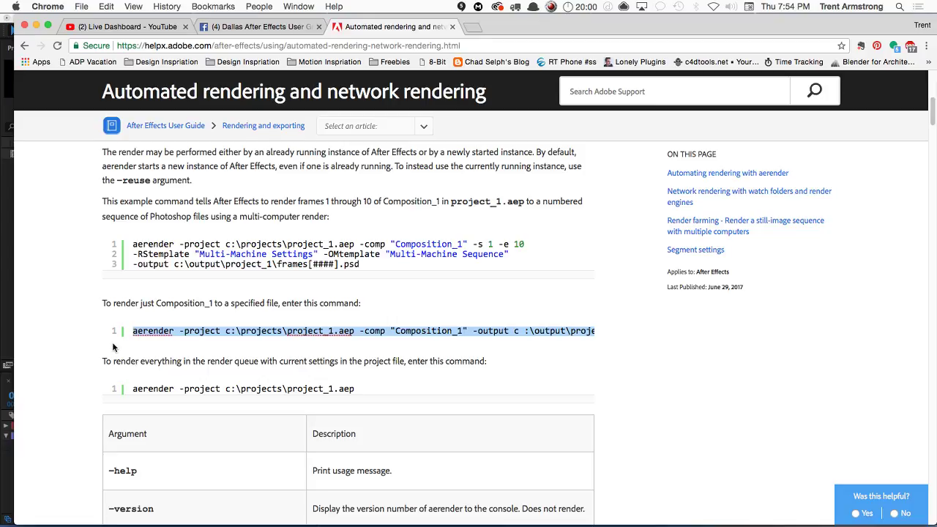
double_click(151, 331)
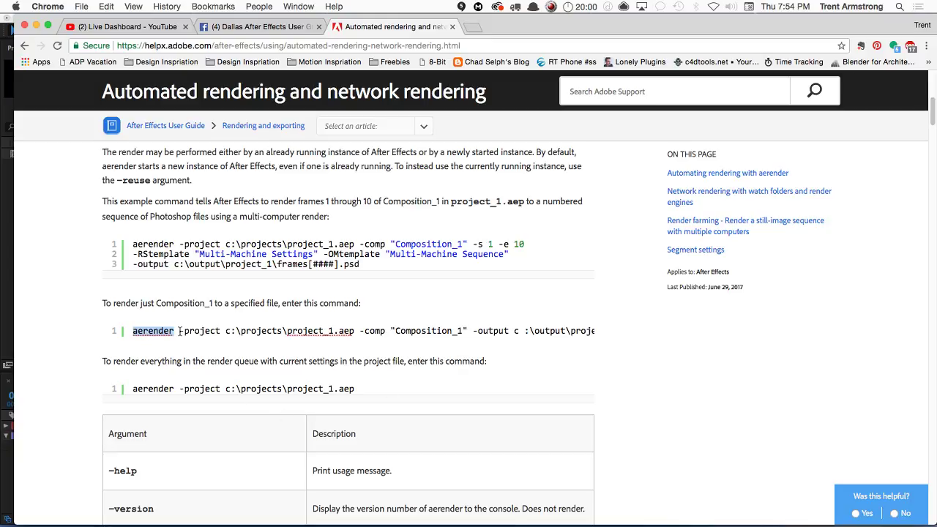
drag(180, 331, 218, 330)
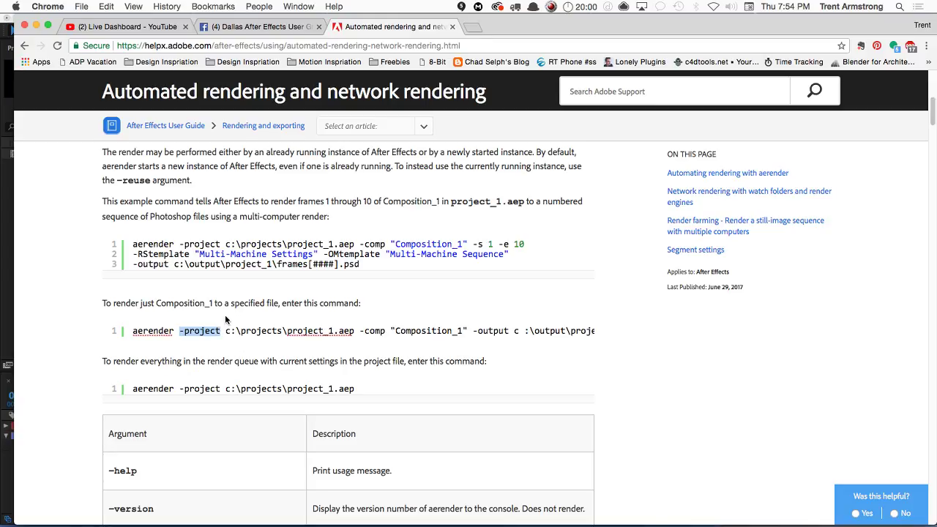
double_click(202, 331)
drag(226, 331, 355, 332)
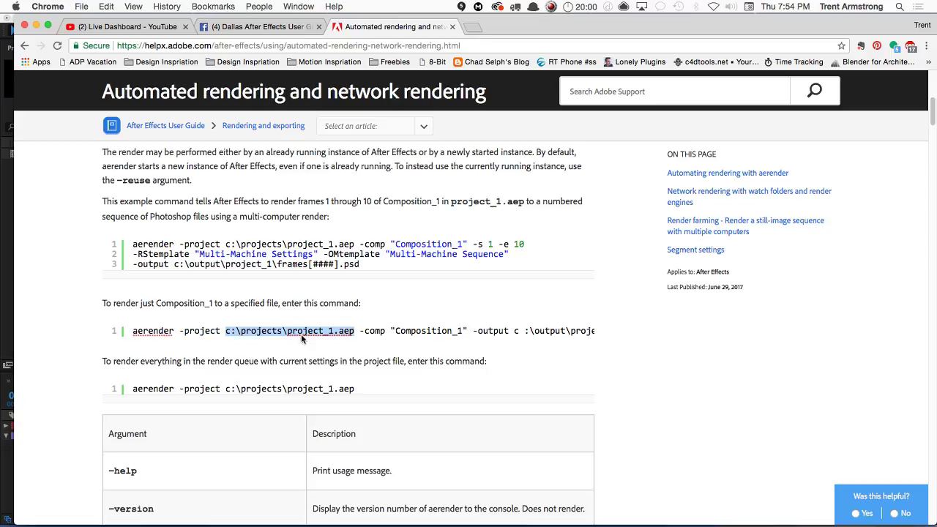
key(super+Tab)
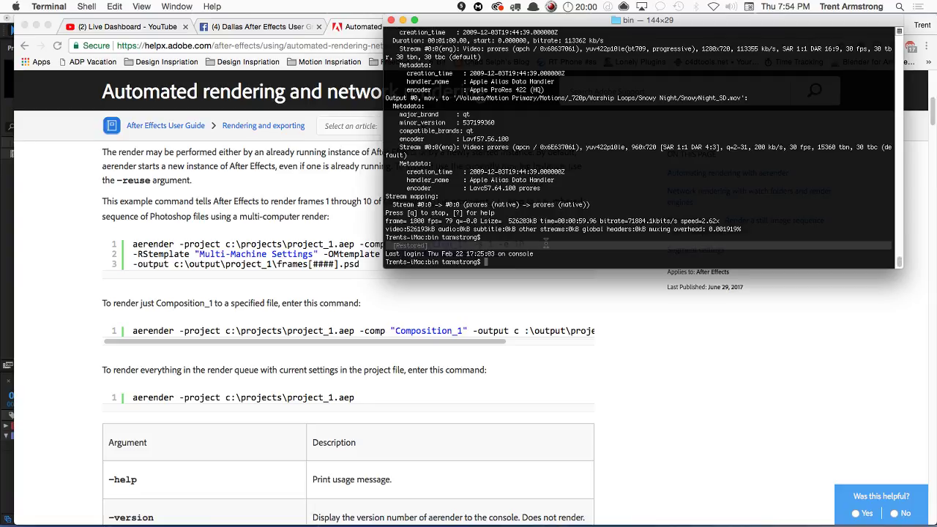
Drag AE UG July.aep from the Uploads Finder window into Terminal
key(super+Tab)
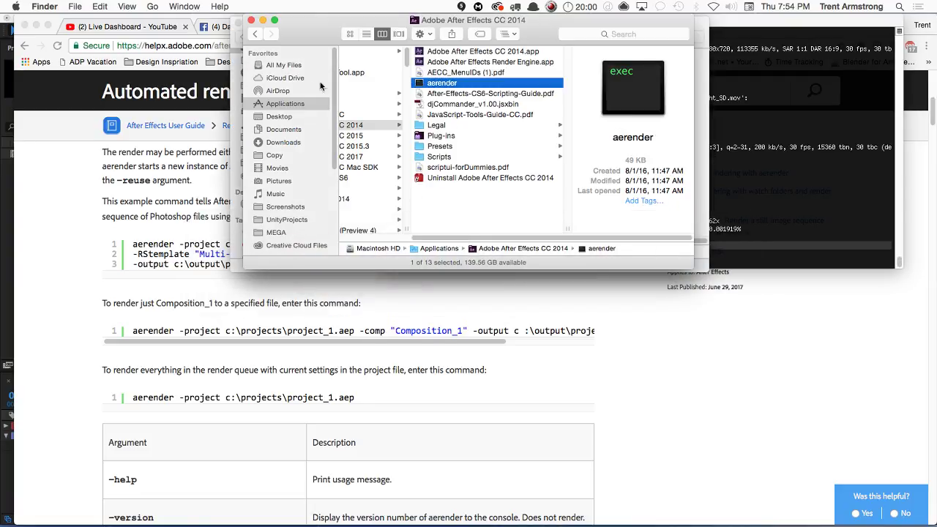
drag(315, 37, 297, 101)
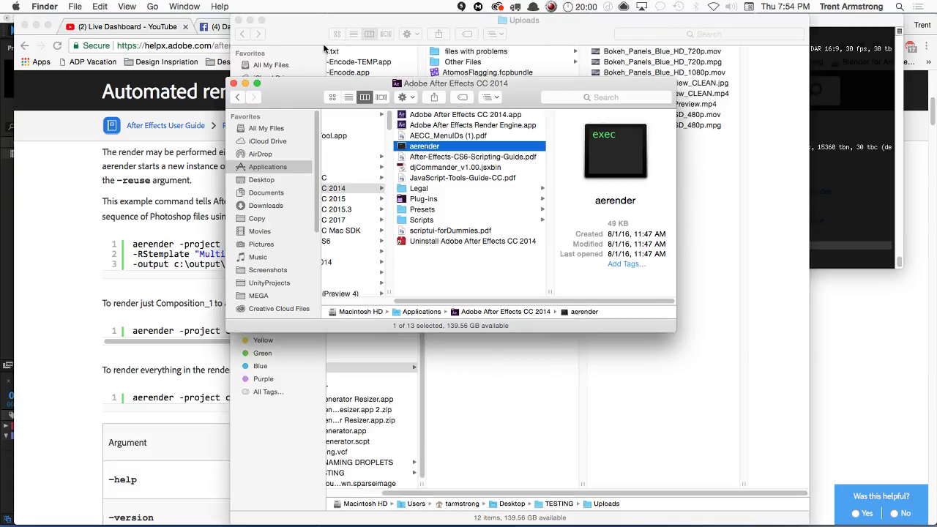
click(280, 35)
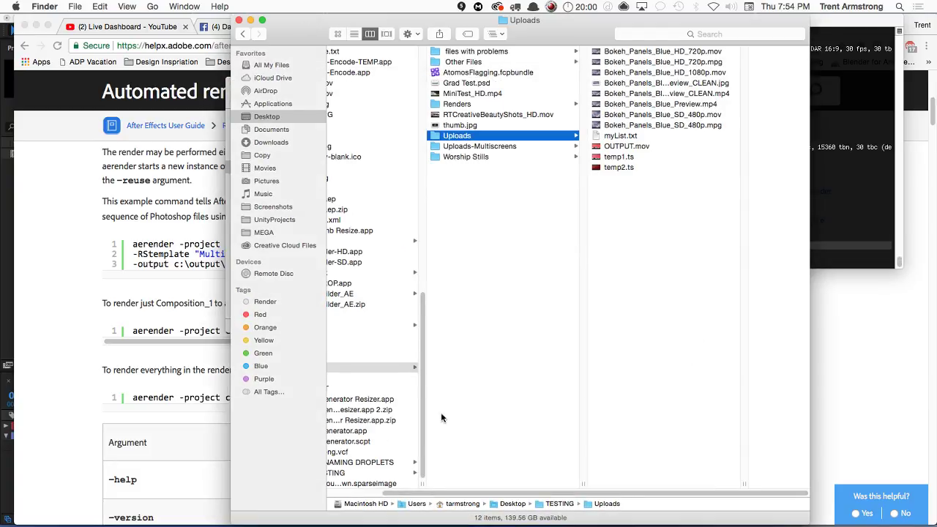
scroll(441, 417, left, 5)
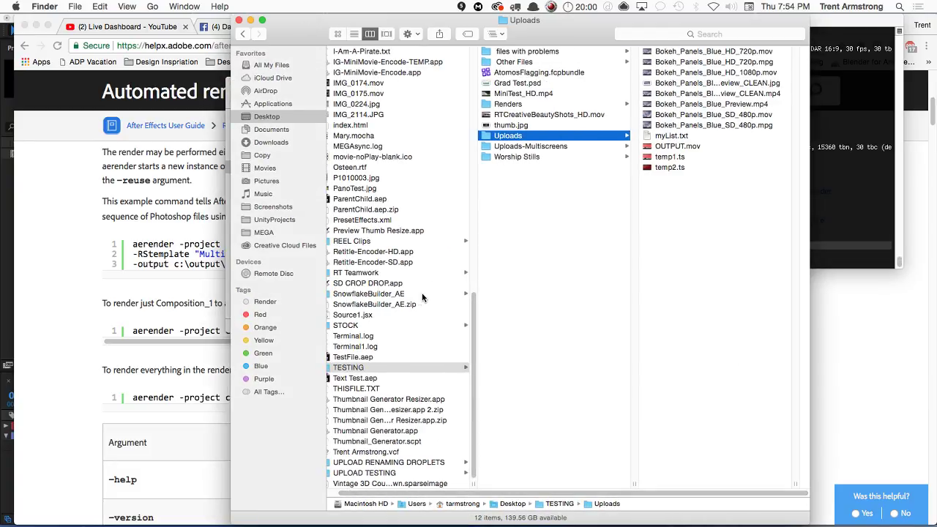
drag(477, 320, 394, 109)
scroll(474, 79, up, 3)
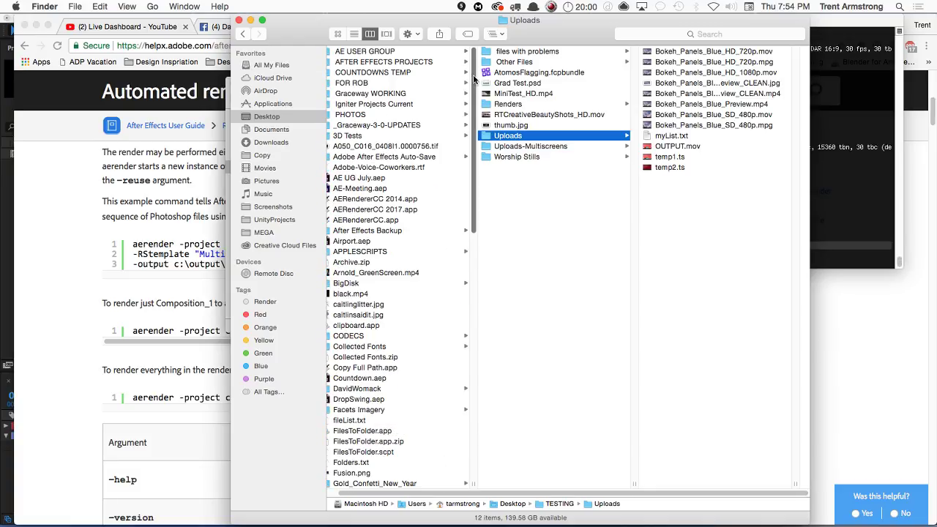
drag(366, 178, 859, 178)
click(835, 23)
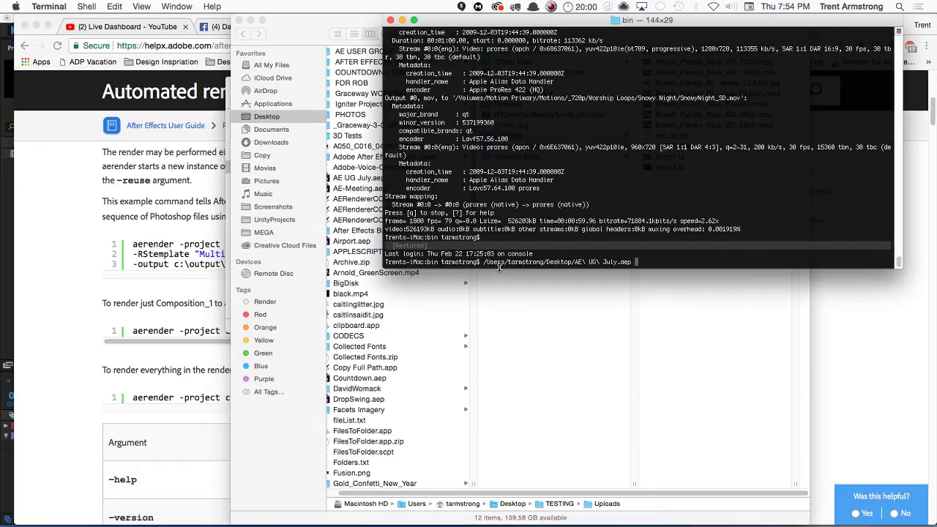
Type 'aerende' followed by the AE UG July.aep path and run it, getting Permission denied
drag(484, 262, 634, 262)
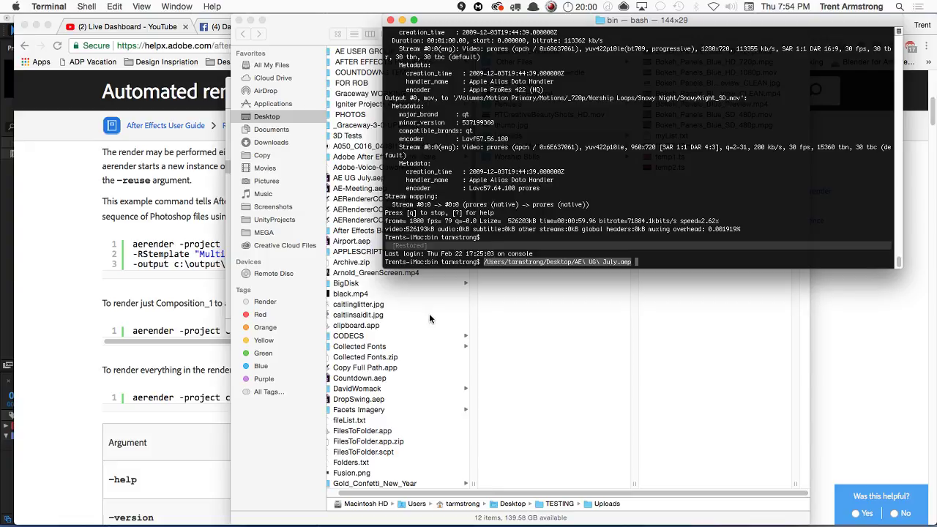
text(aerender)
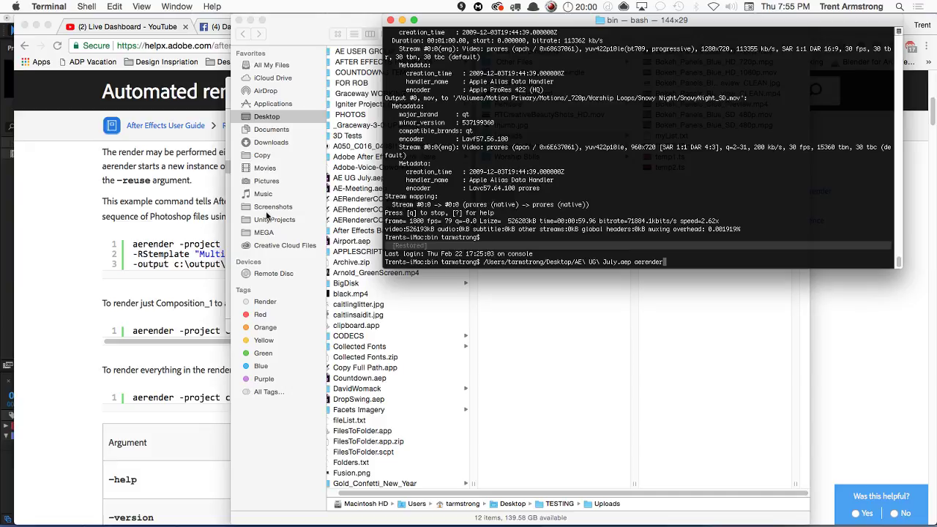
drag(356, 179, 515, 184)
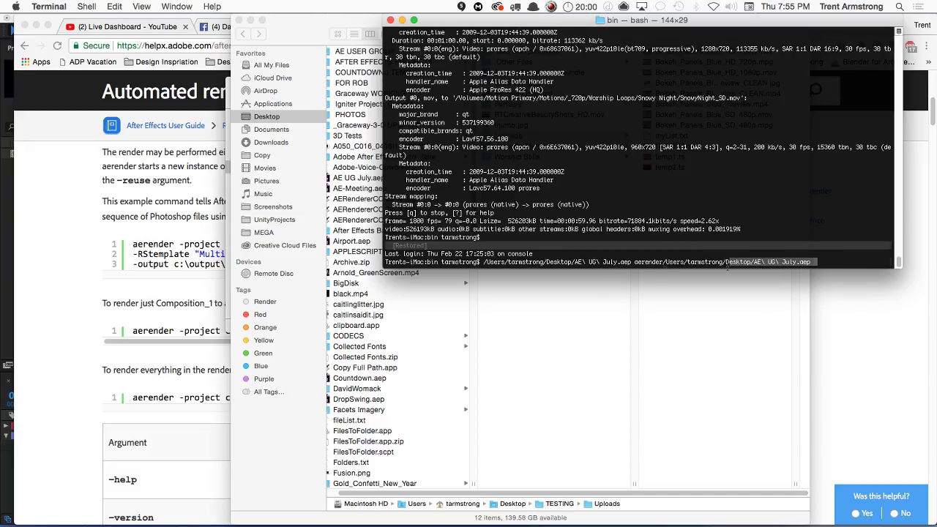
drag(819, 262, 484, 262)
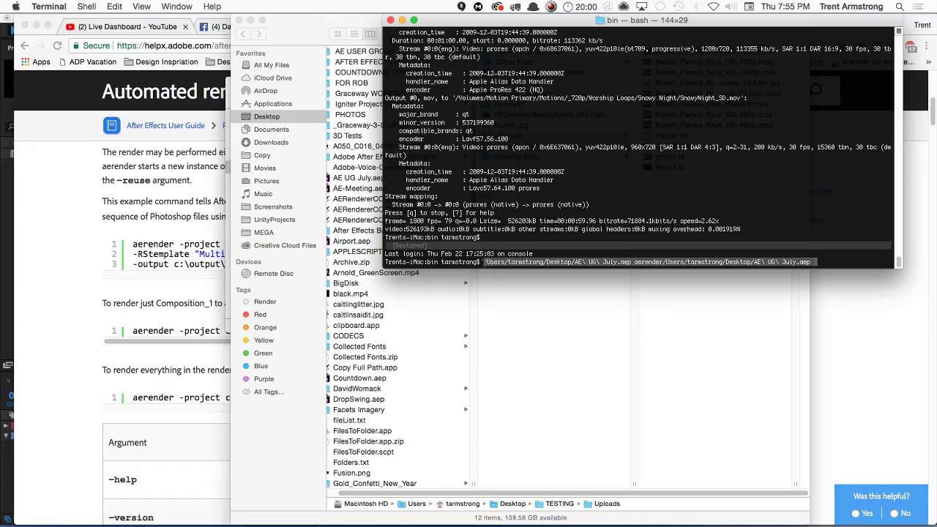
click(478, 268)
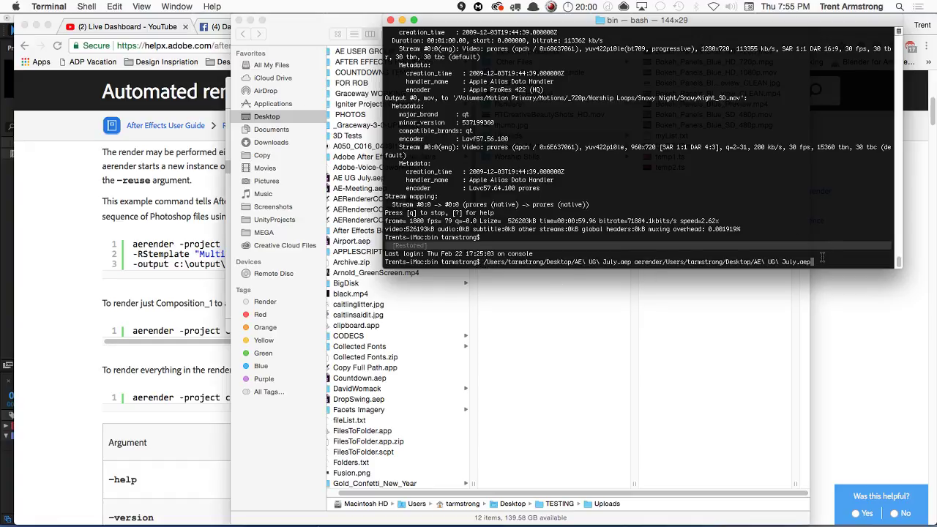
key(Return)
key(Return)
key(Return)
key(Return)
key(Return)
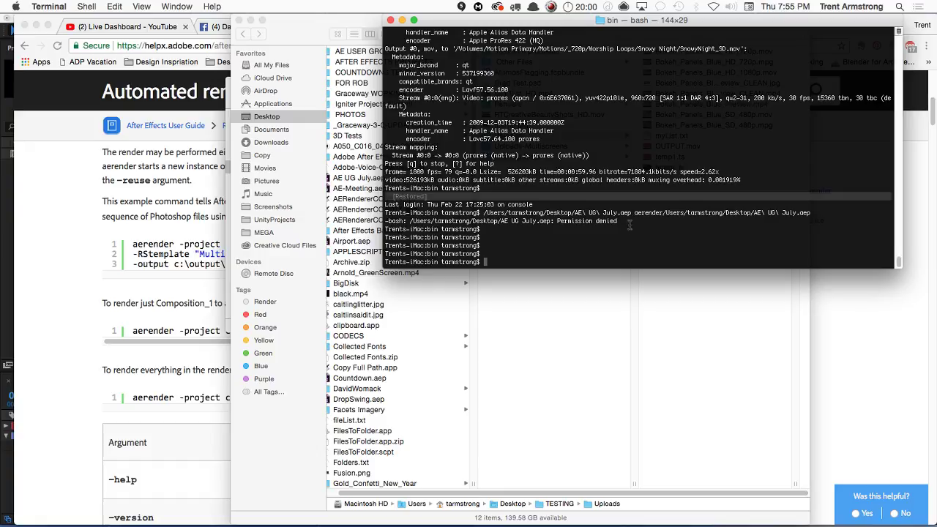
Return to the aerender help page in Google Chrome
key(super+Tab)
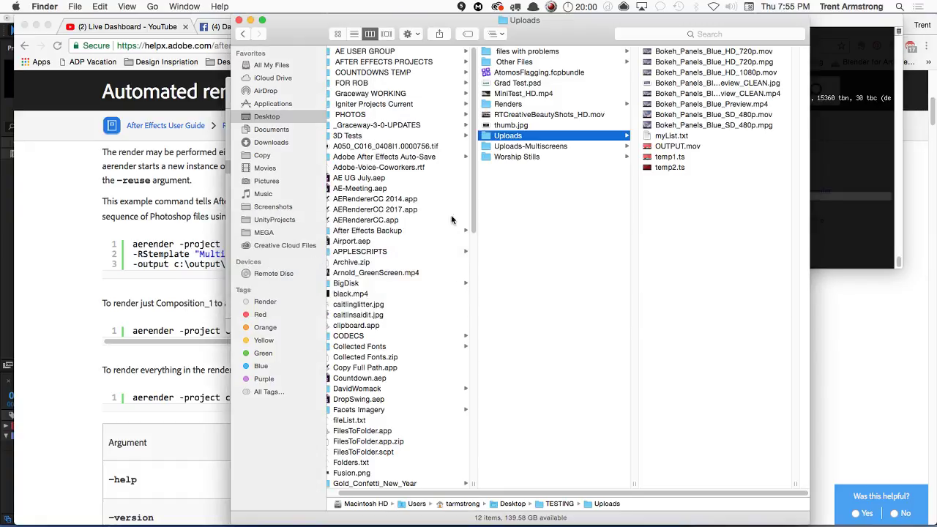
key(super+Tab)
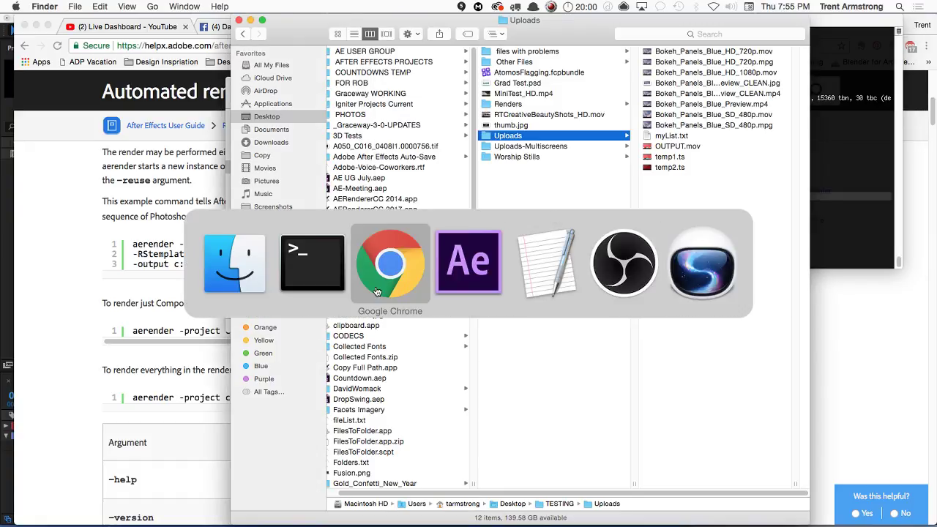
click(312, 262)
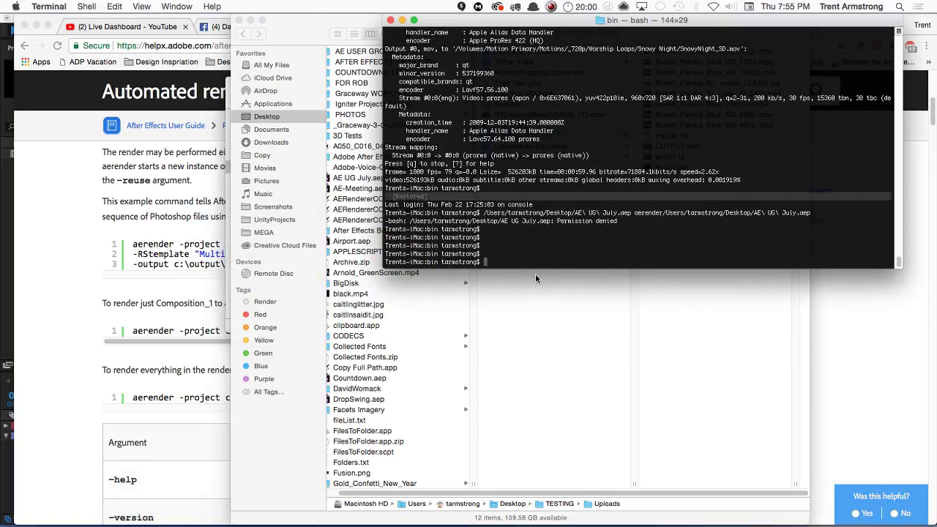
key(super+Tab)
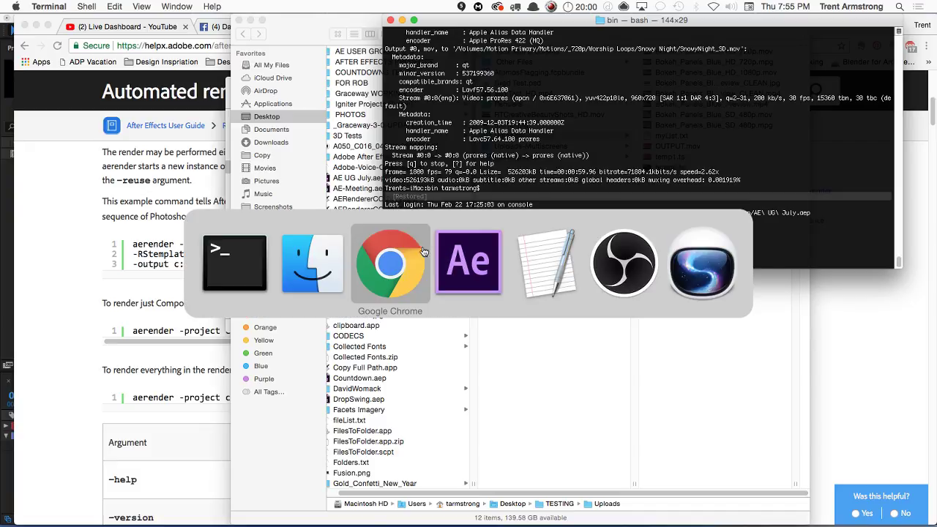
click(394, 269)
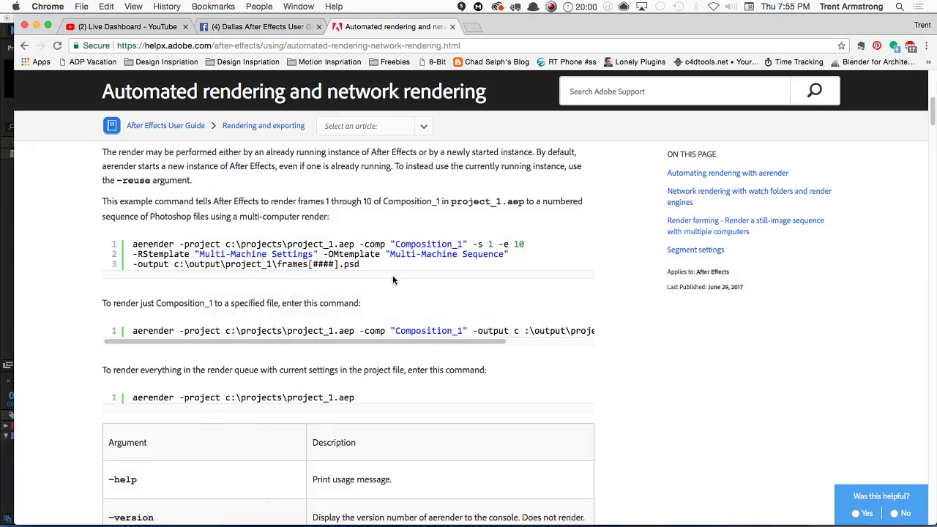
Google 'terminal save and quit aefter effects' in a new tab and open 'AE Quick Tip - Force Crash and Save!'
key(super+t)
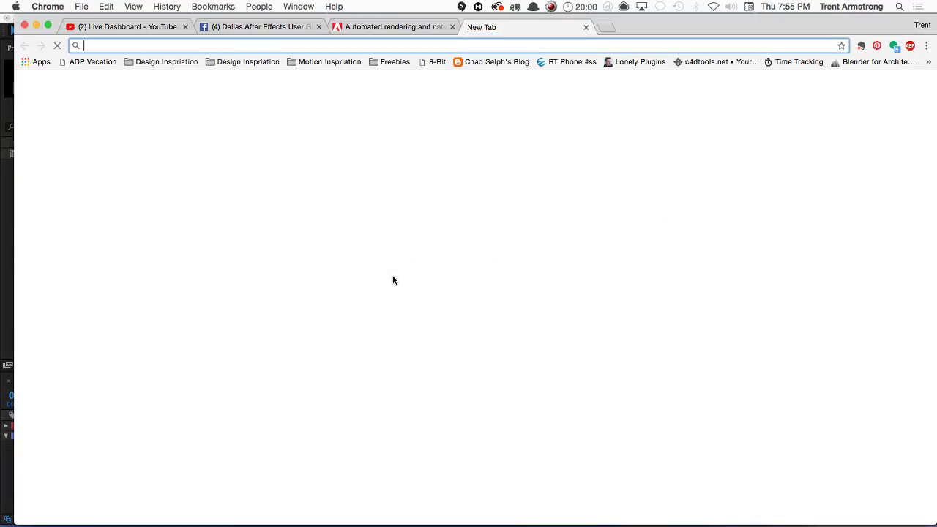
text(terminal )
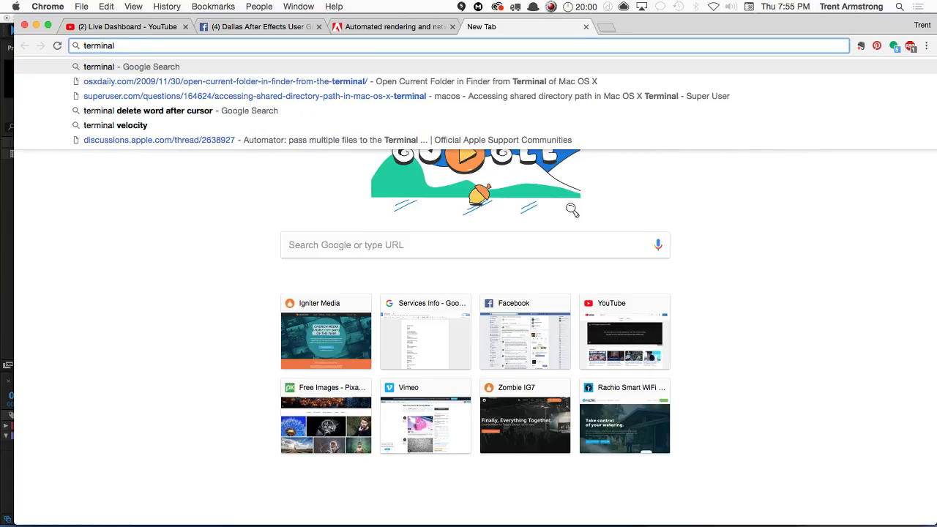
text(save and q)
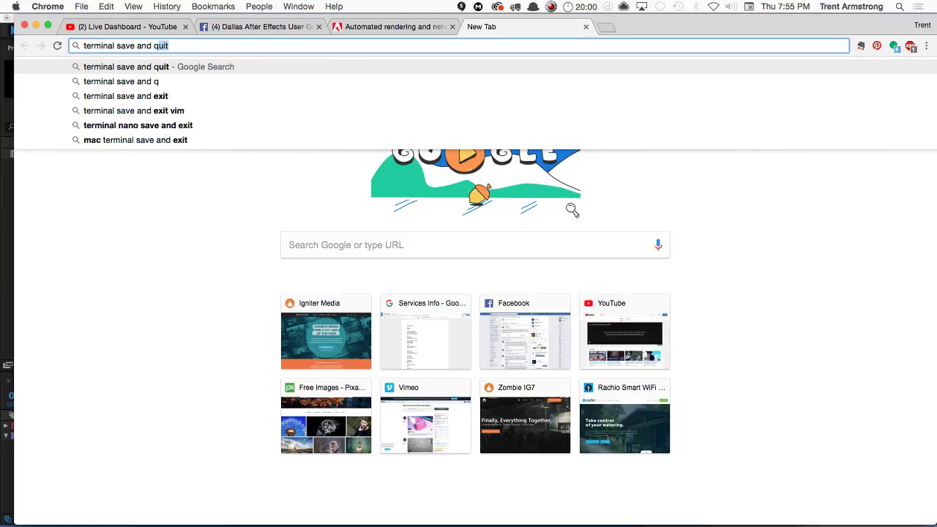
text(uit ae)
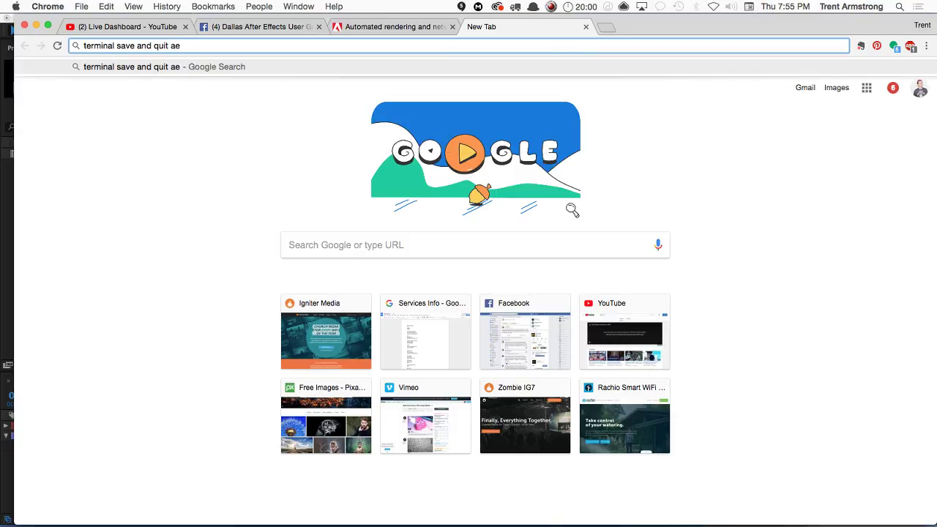
key(BackSpace)
text(fter effec)
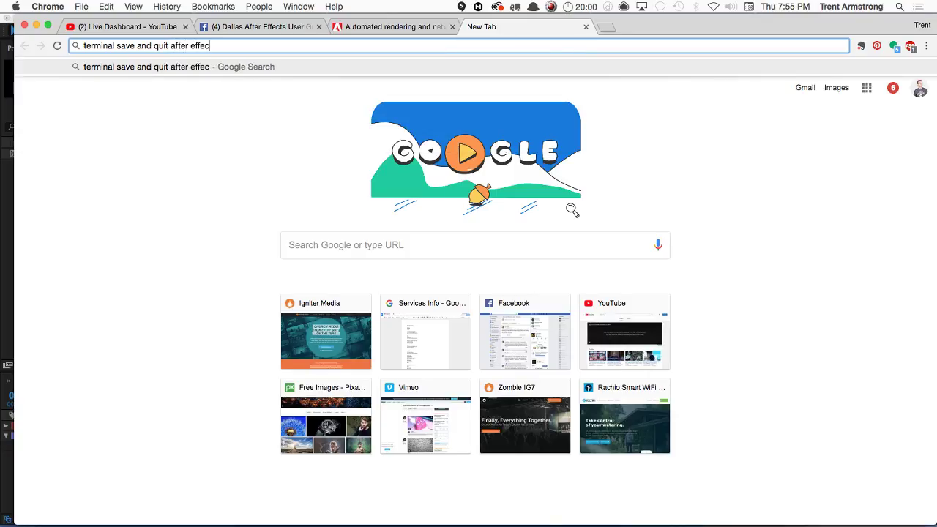
text(ts)
key(Return)
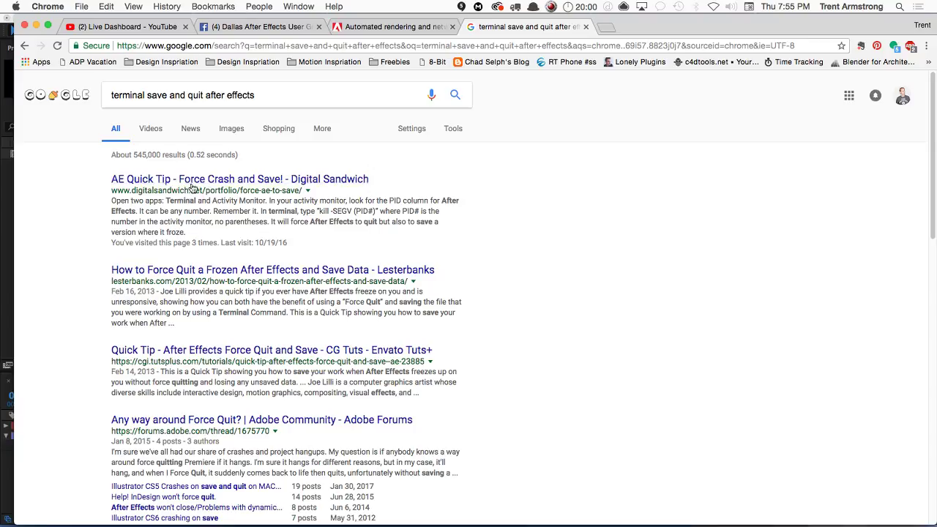
click(220, 180)
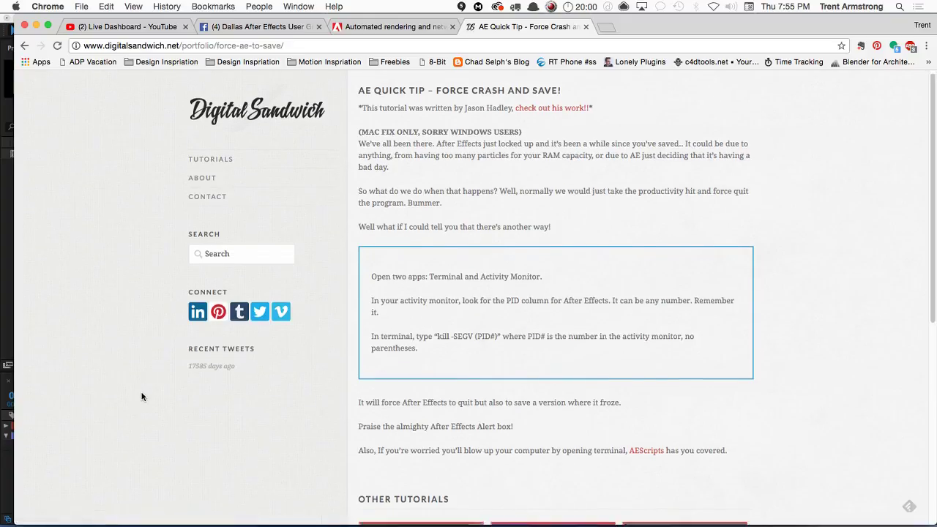
Read the tip, highlighting the kill -SEGV (PID#) command and the Force Crash and Save title
scroll(143, 388, down, 4)
scroll(141, 298, up, 2)
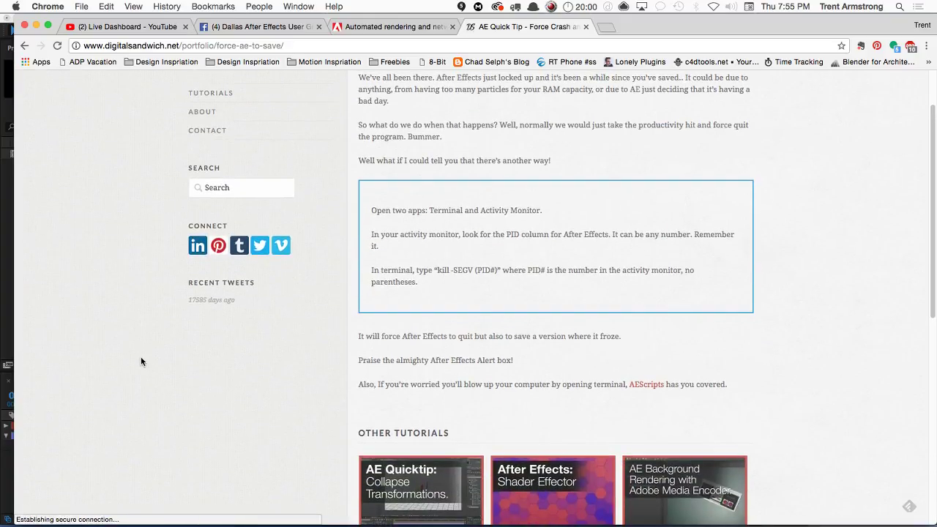
scroll(275, 334, up, 1)
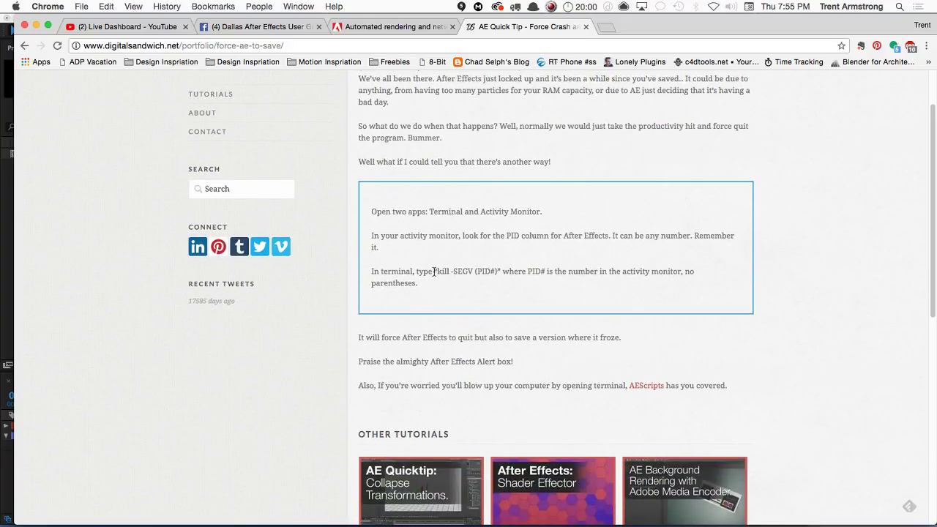
drag(439, 272, 497, 270)
click(487, 291)
drag(438, 273, 498, 272)
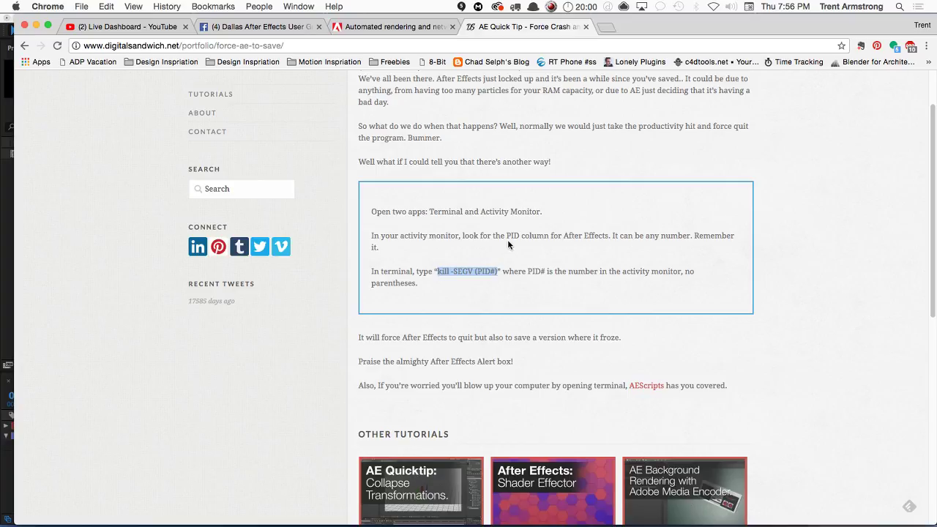
click(438, 273)
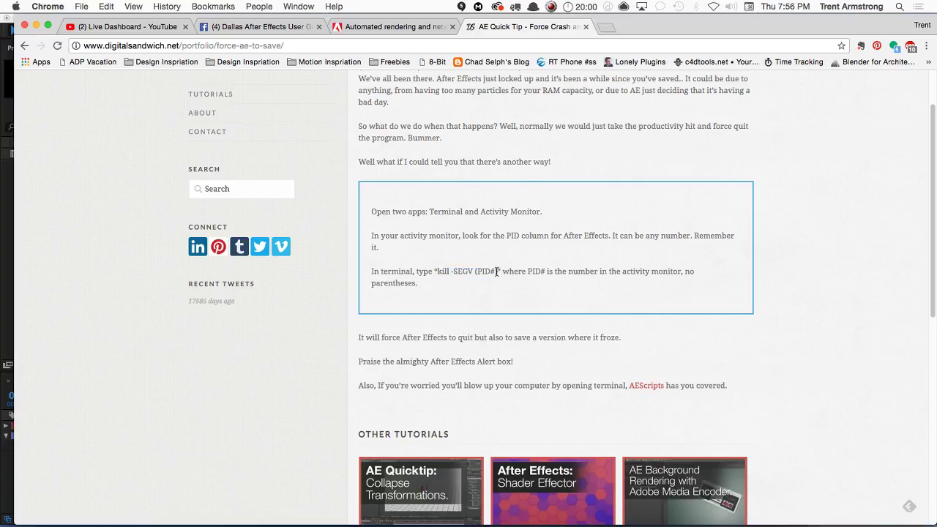
drag(497, 271, 439, 273)
scroll(642, 219, up, 2)
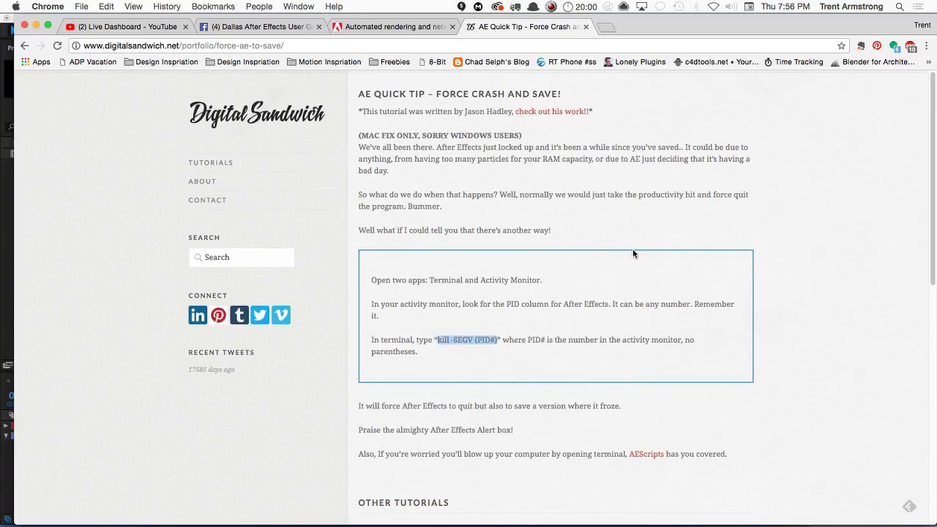
scroll(616, 218, down, 1)
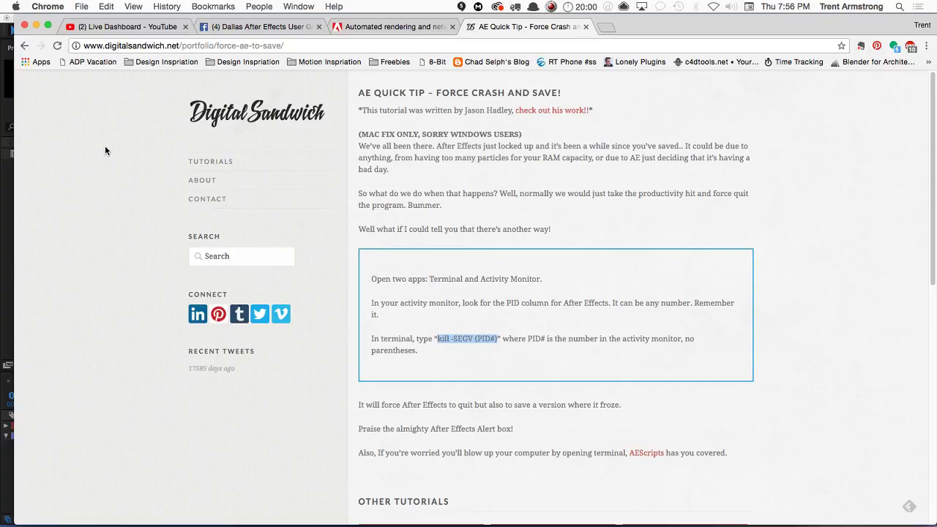
drag(435, 93, 559, 88)
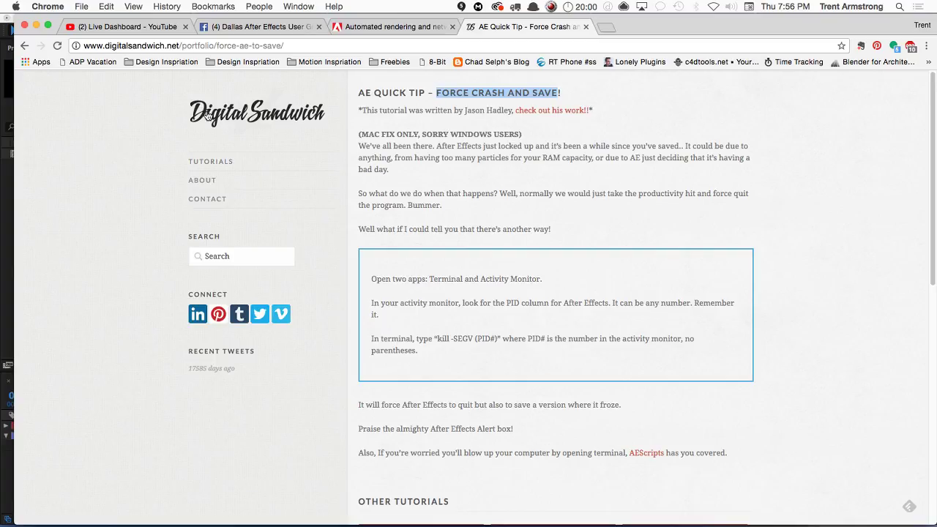
Go back to the Google search results, then close that results tab
click(24, 45)
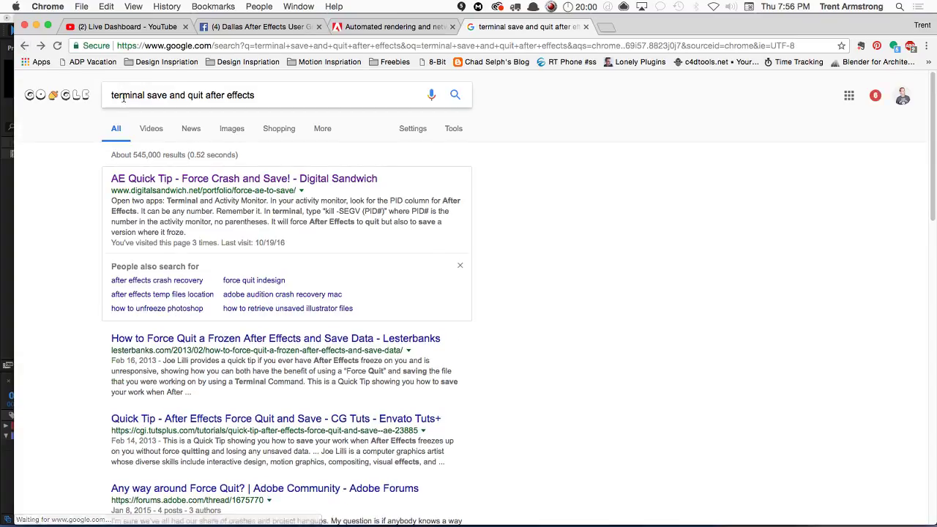
click(207, 89)
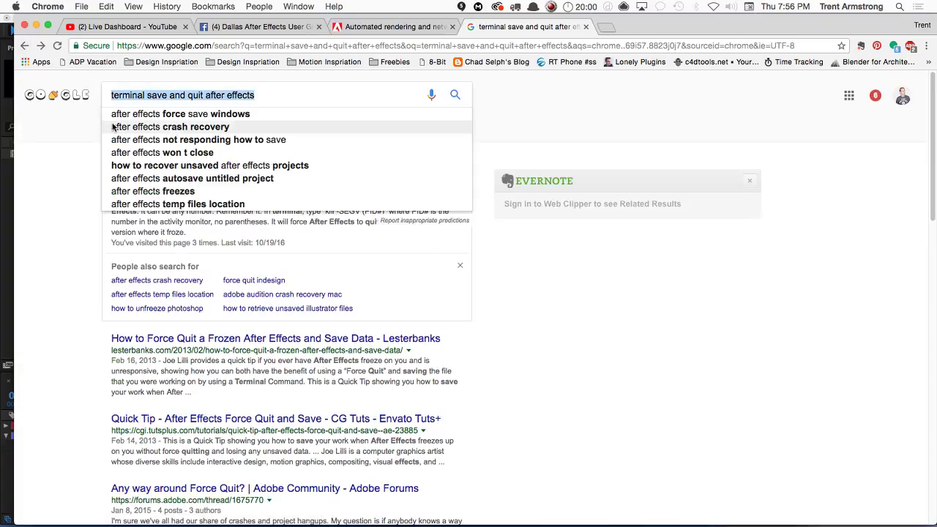
click(78, 251)
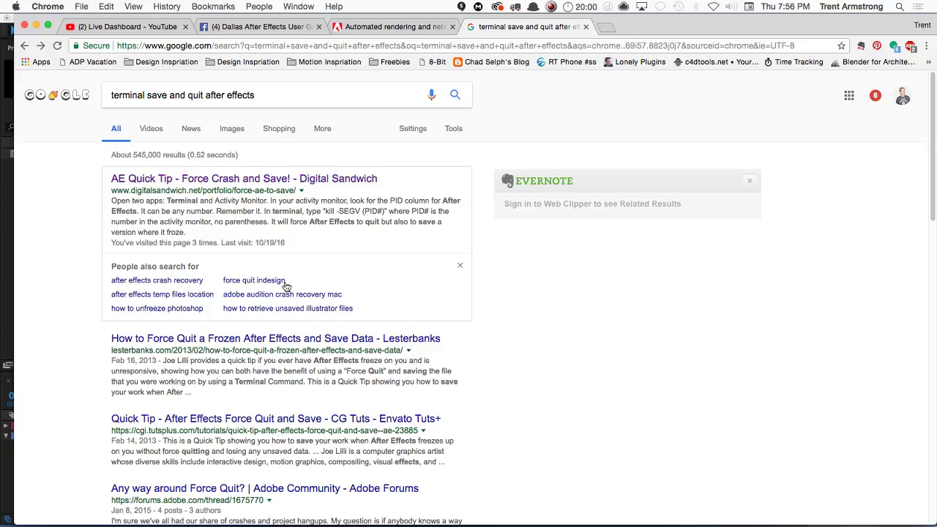
key(super+w)
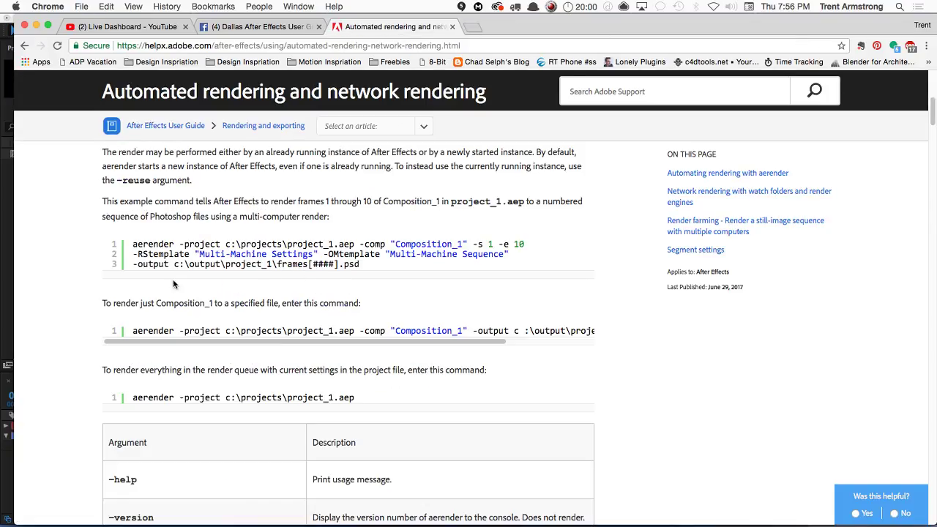
Highlight the -comp "Composition_1" argument in the example command and scroll through the argument table
drag(294, 341, 356, 333)
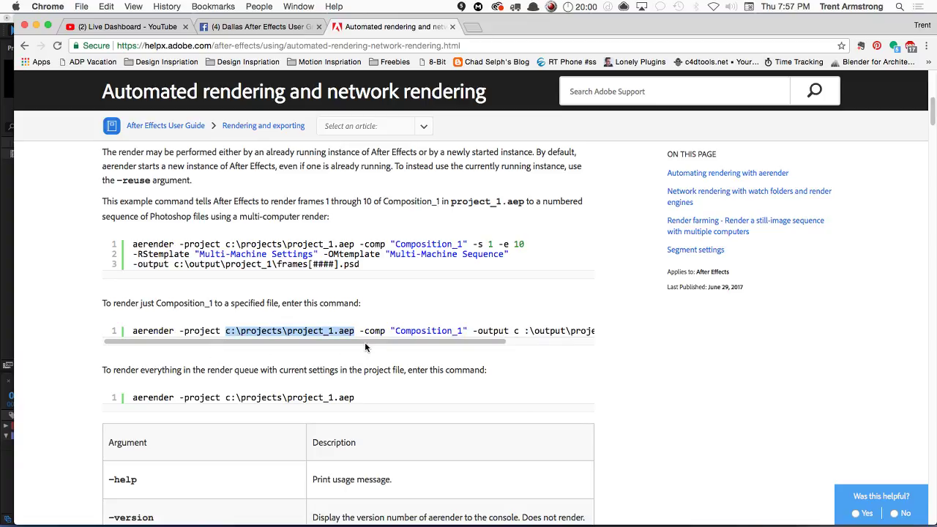
scroll(359, 346, right, 5)
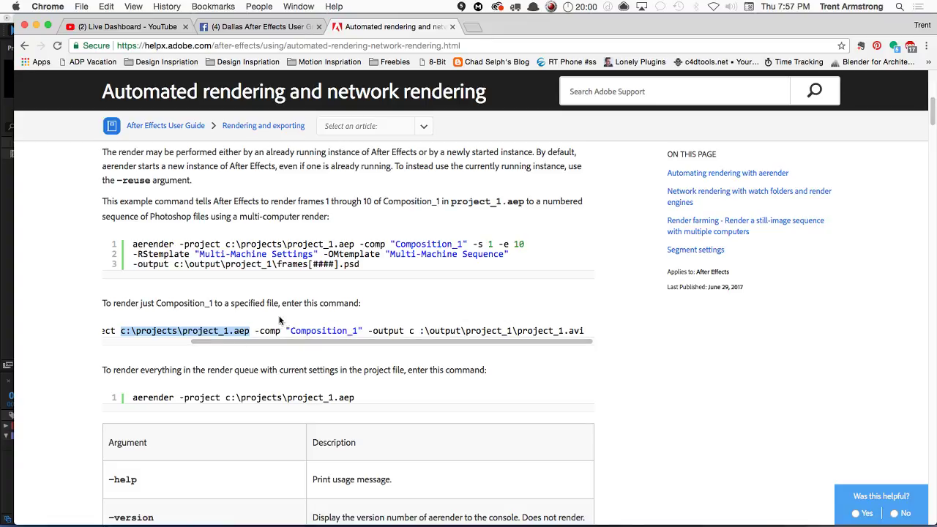
scroll(81, 423, down, 3)
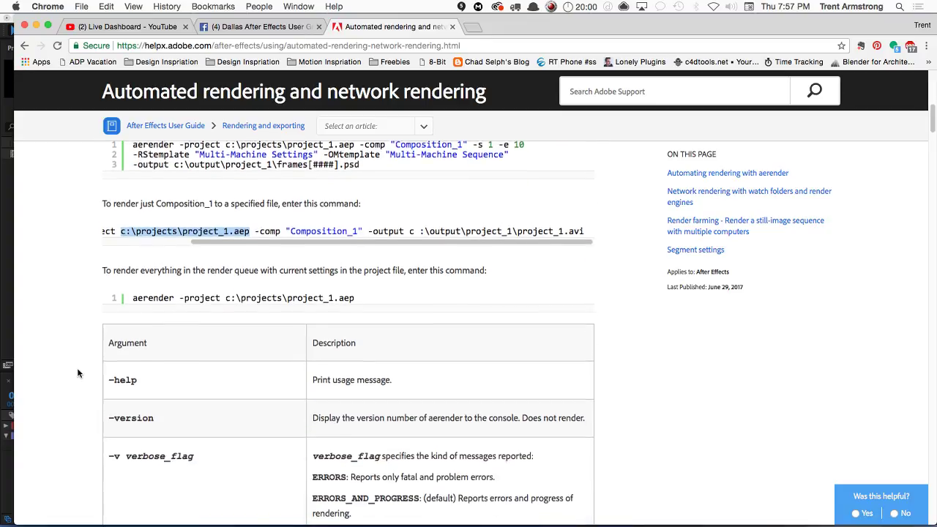
scroll(79, 374, down, 7)
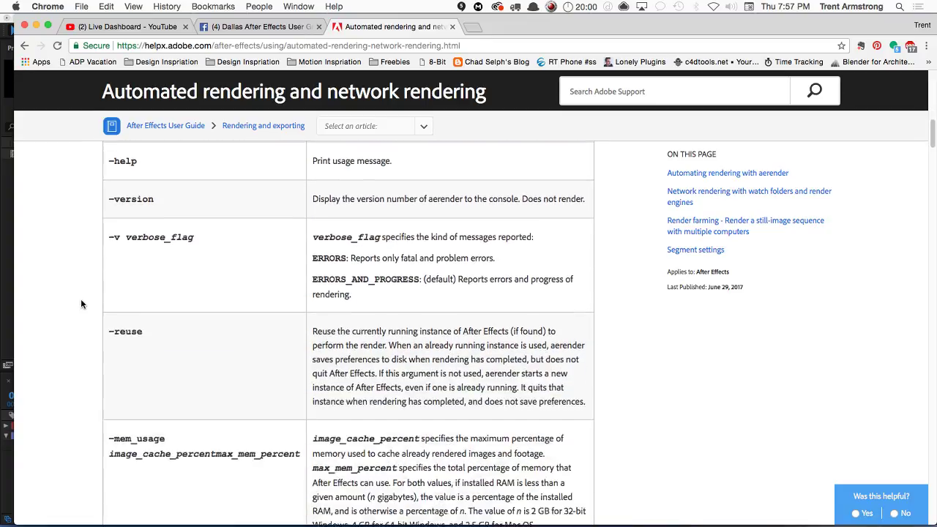
scroll(79, 310, up, 10)
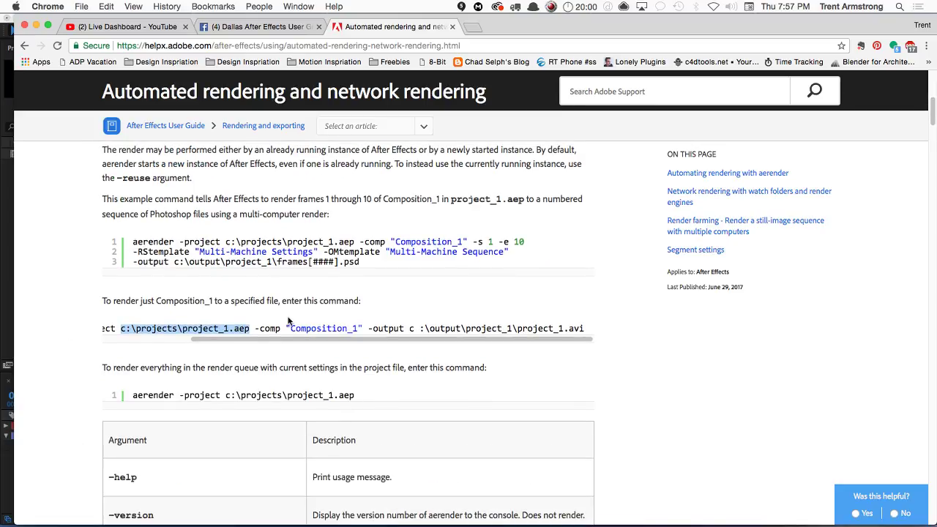
drag(255, 328, 361, 328)
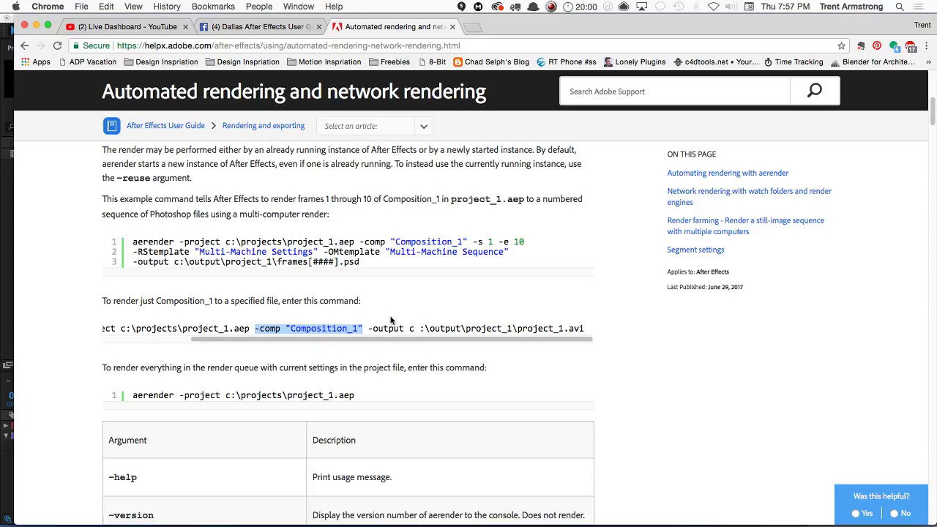
drag(368, 329, 373, 329)
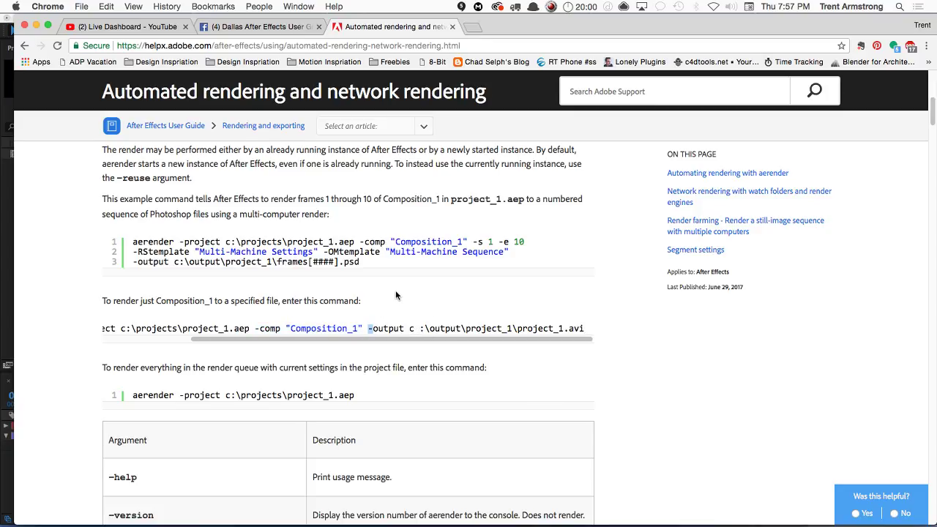
scroll(112, 451, down, 9)
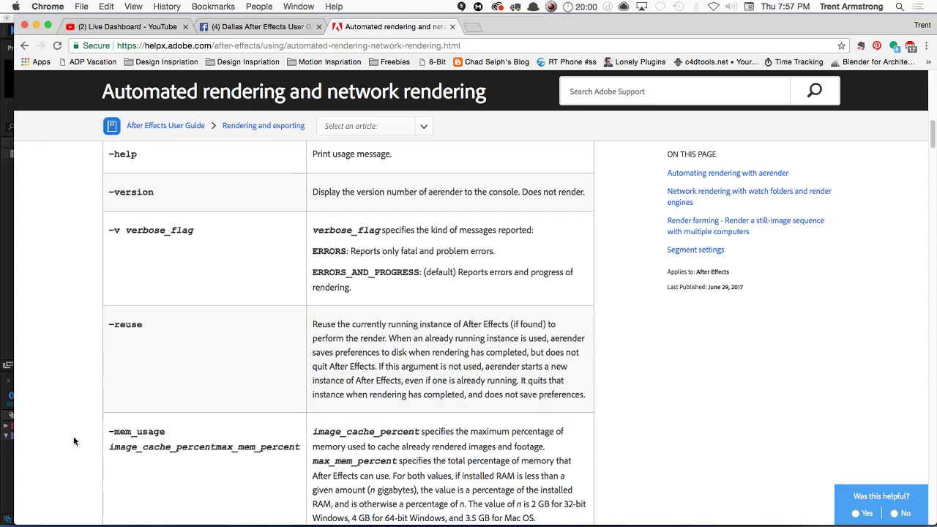
scroll(67, 440, down, 7)
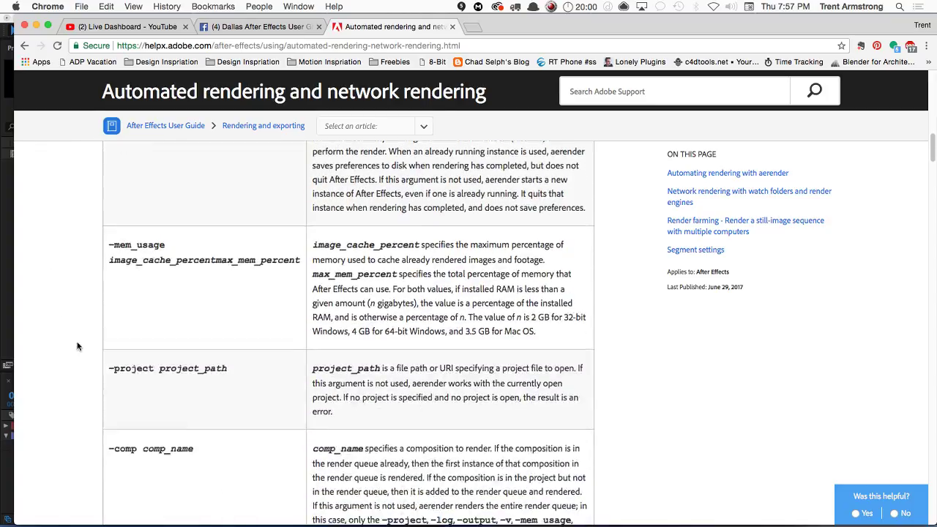
scroll(71, 422, down, 10)
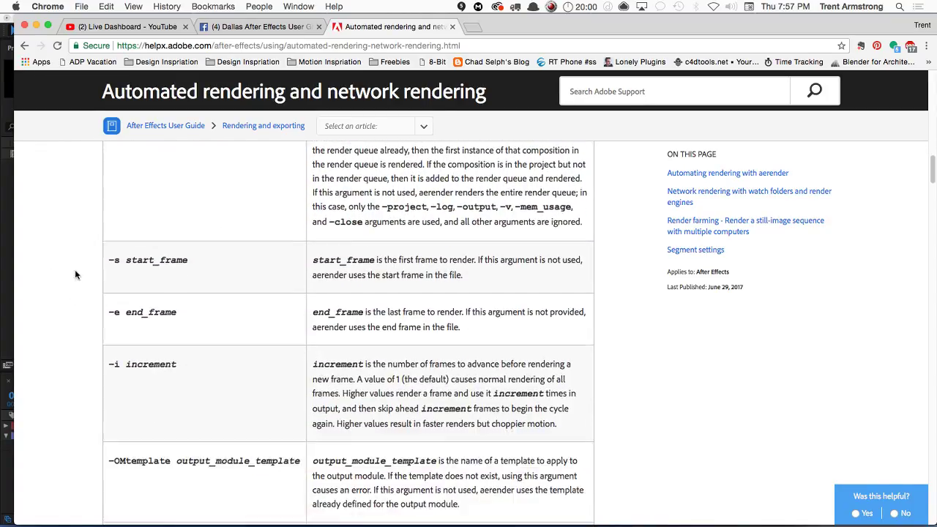
scroll(65, 347, down, 4)
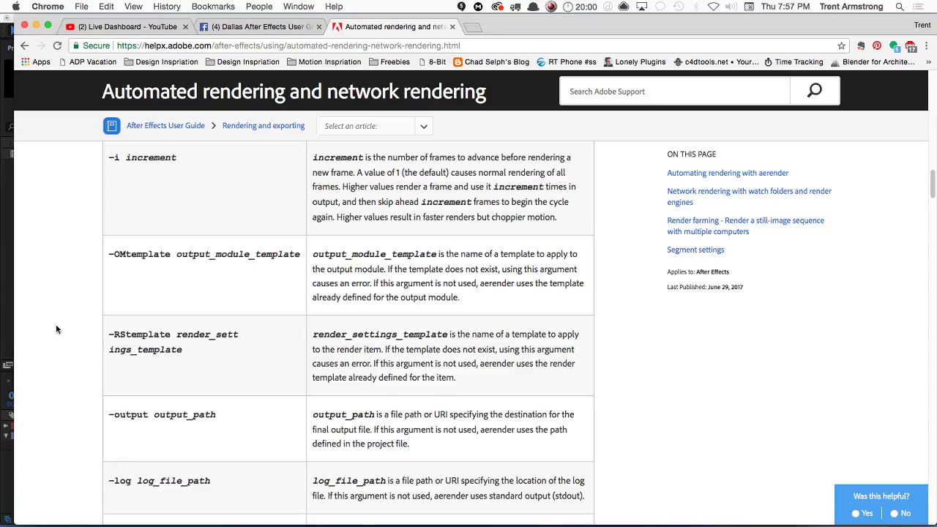
key(super+Tab)
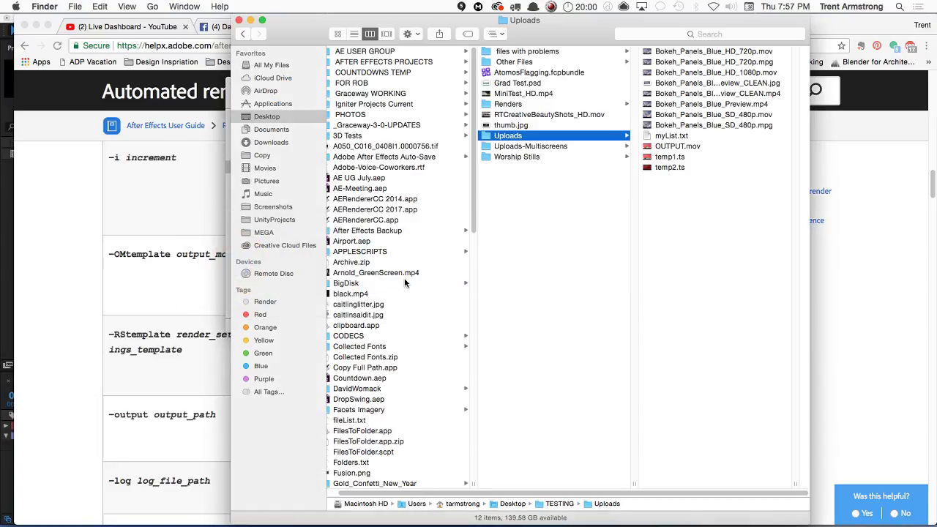
Remove Comp 1 from the After Effects render queue
key(super+alt+h)
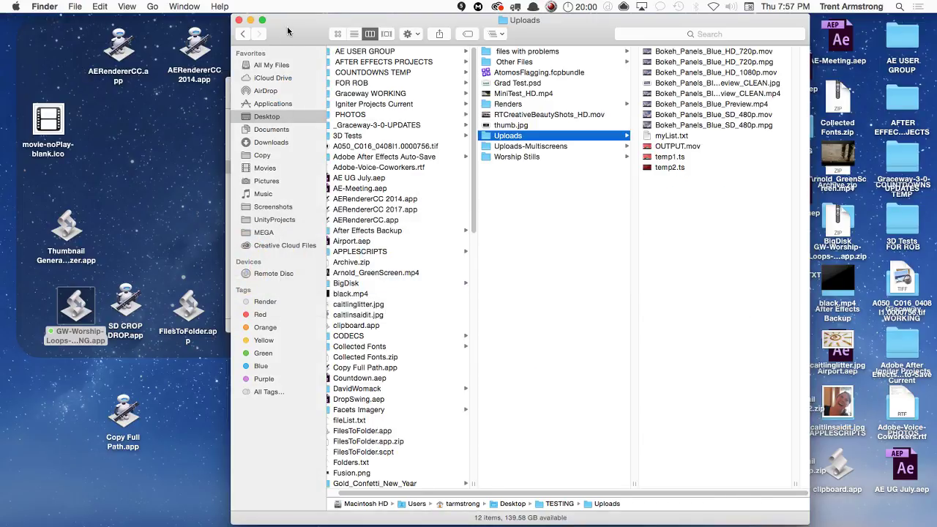
drag(291, 29, 329, 37)
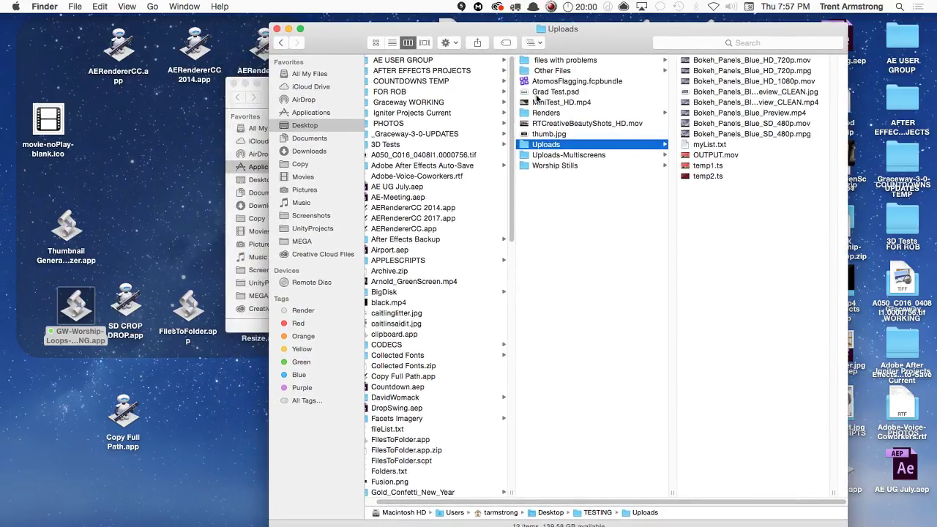
key(super+Tab)
key(super+Tab)
key(super+Tab)
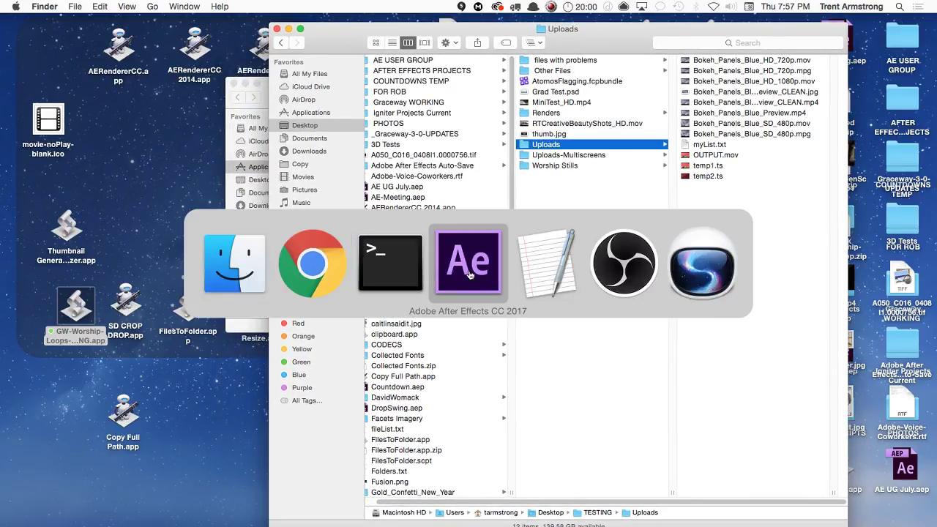
key(Delete)
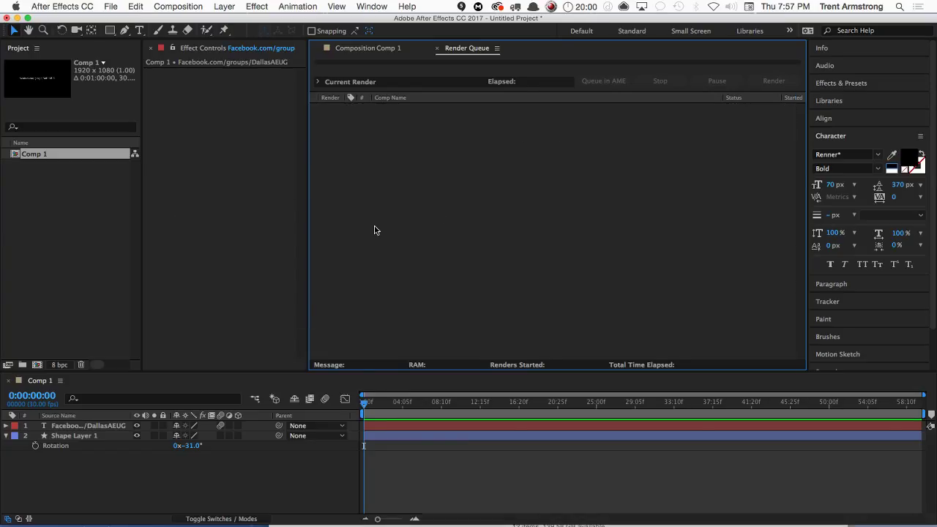
key(super+Tab)
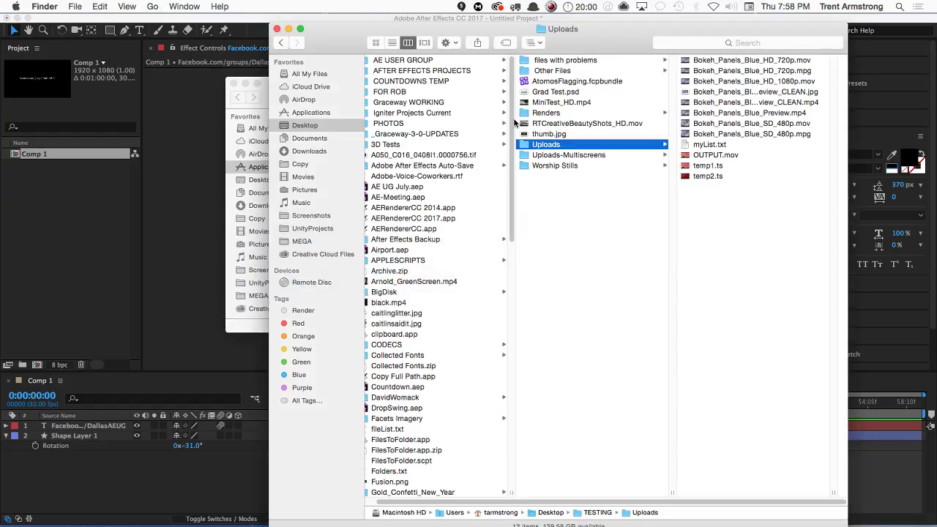
Delete all files in AE USER GROUP > 2018 February > Renders and empty the Trash
click(454, 63)
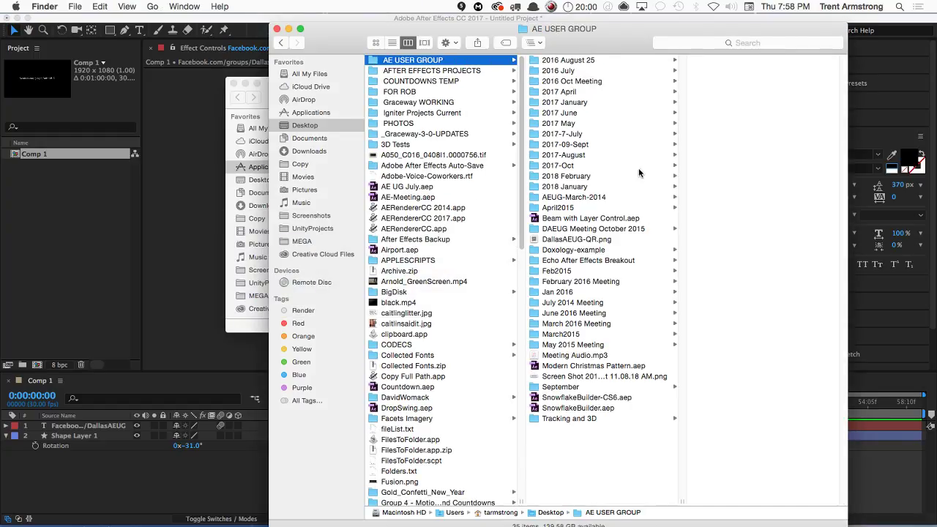
click(640, 176)
click(725, 64)
key(super+a)
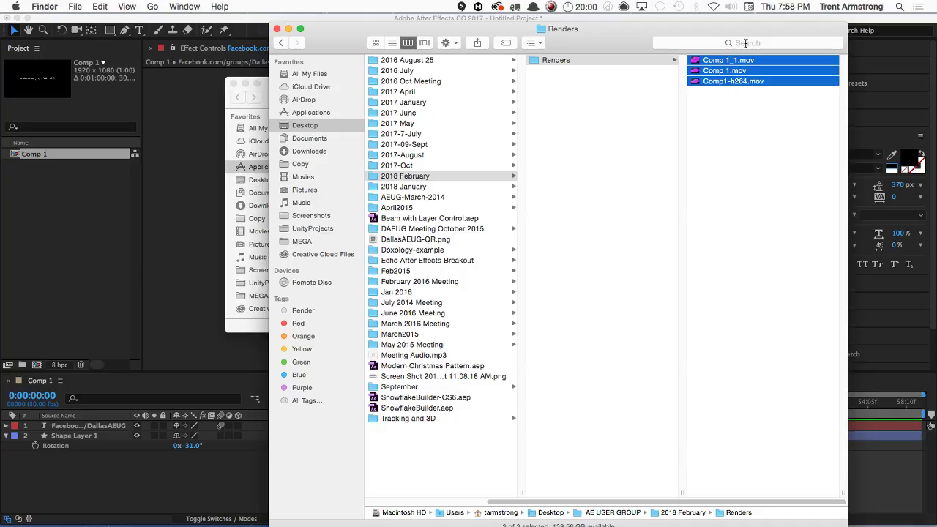
key(super+BackSpace)
key(super+shift+BackSpace)
key(Return)
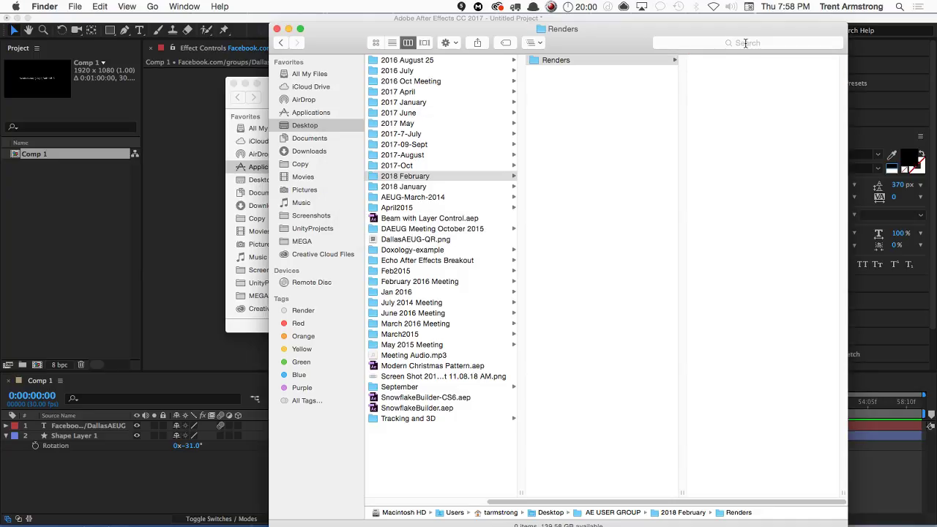
Queue Comp 1 as ProRes 422 and save the project as 2018Feb.aep in the 2018 February folder
click(130, 289)
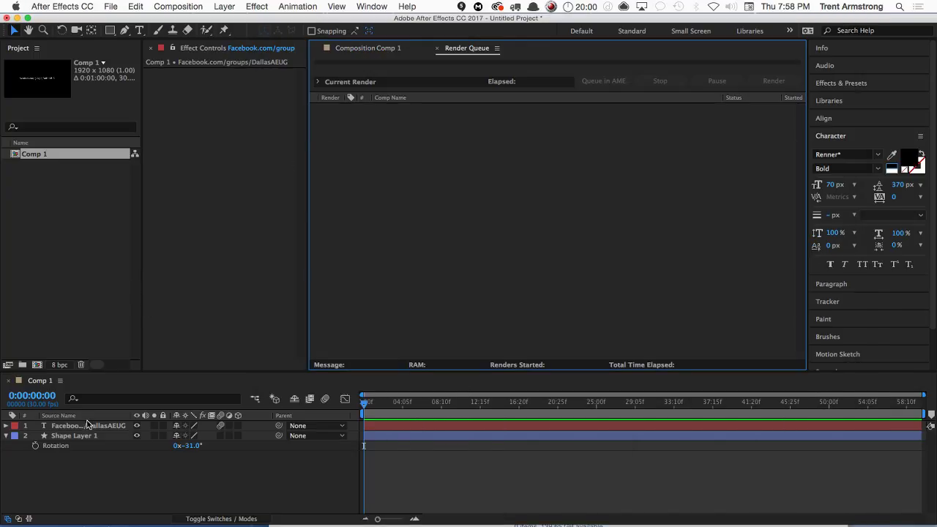
drag(35, 158, 330, 157)
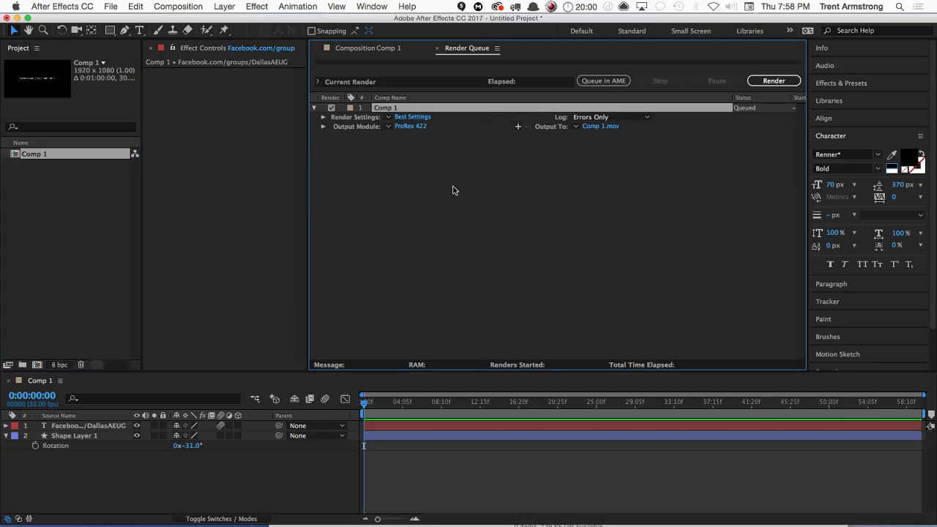
key(super+s)
click(468, 121)
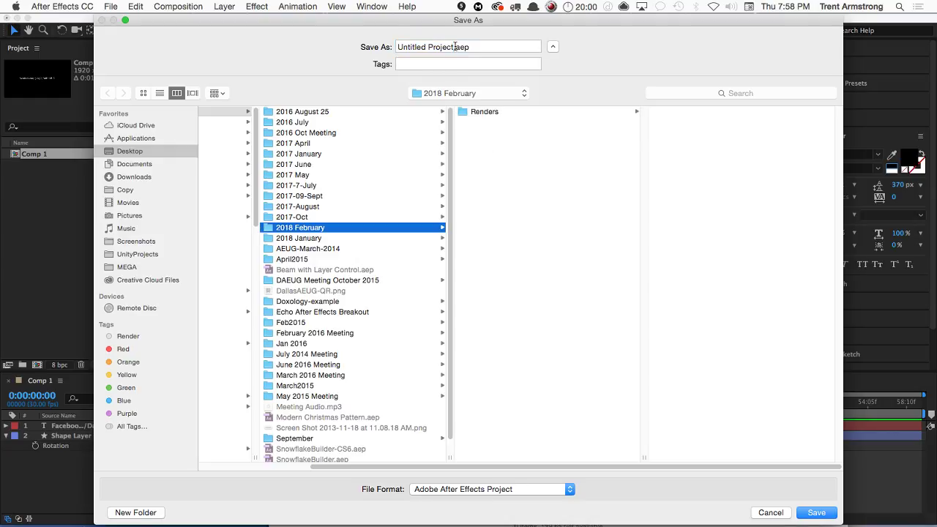
drag(454, 46, 349, 49)
text(2018)
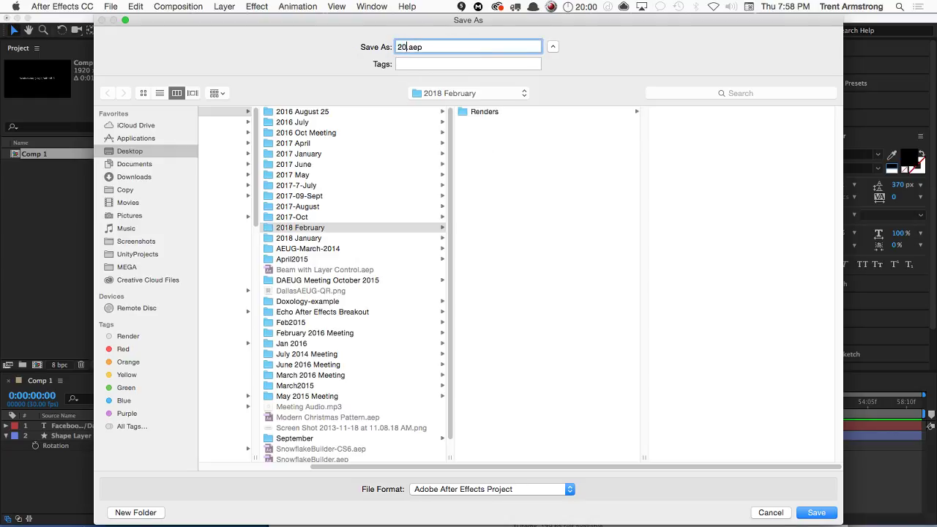
text(Feb)
key(Return)
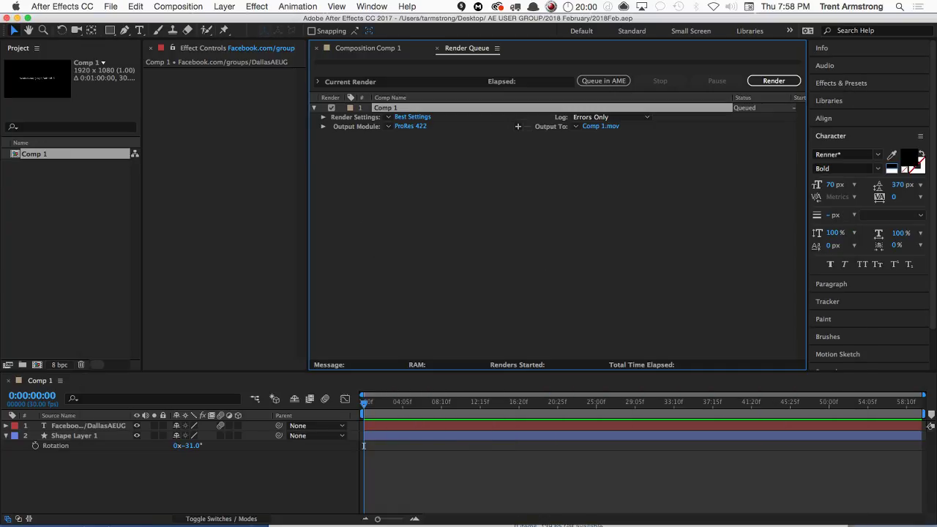
Drag the saved 2018Feb.aep file into Terminal to launch a command-line render
key(super+Tab)
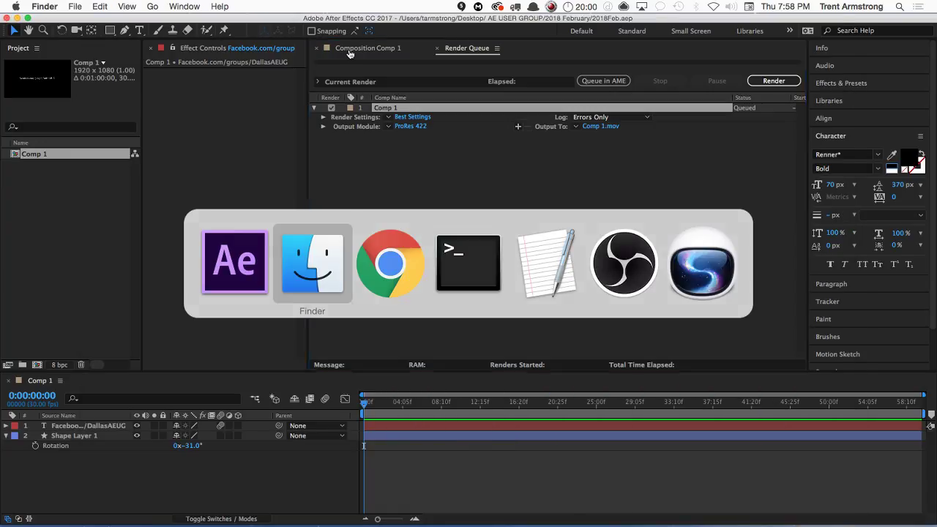
key(super+alt+h)
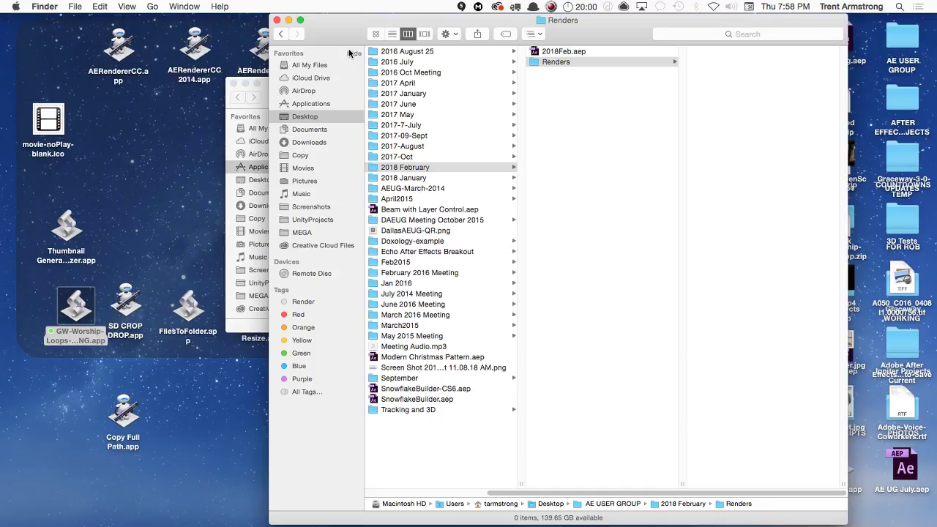
drag(327, 26, 368, 89)
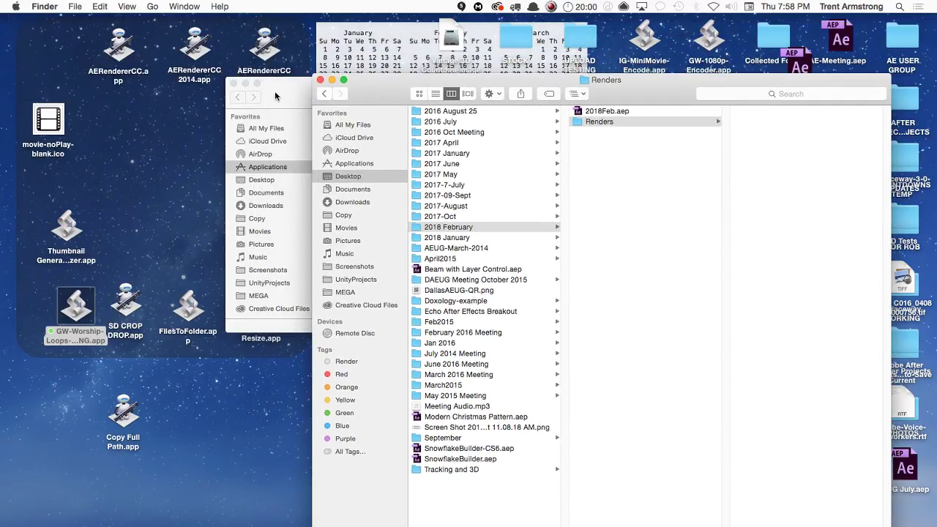
drag(275, 96, 302, 120)
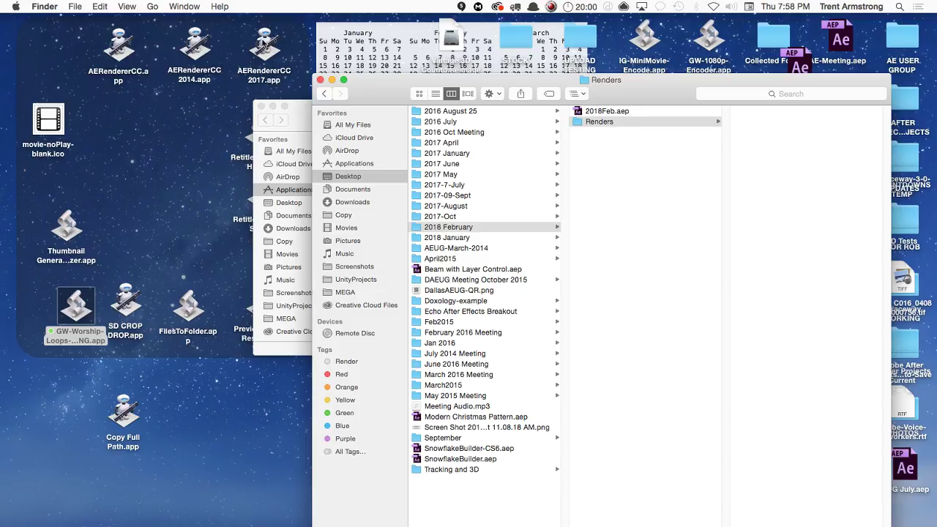
click(611, 111)
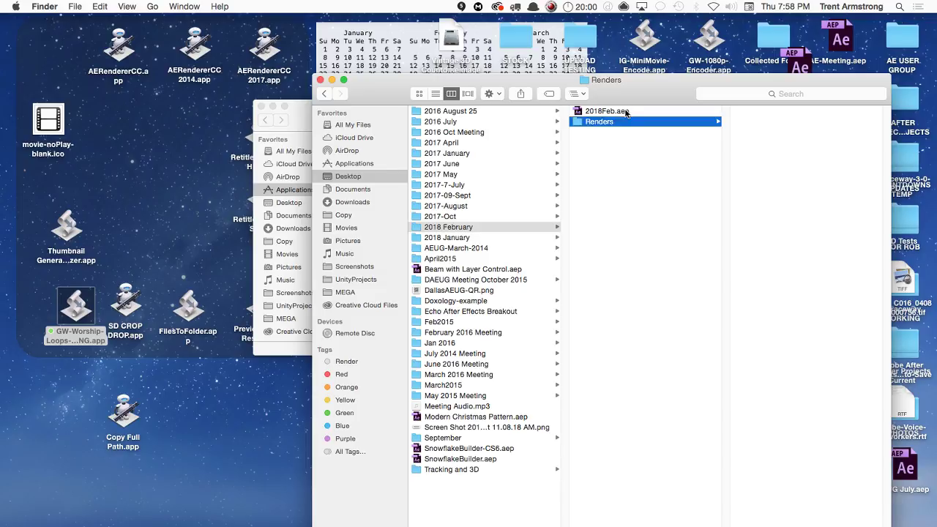
key(Return)
click(602, 122)
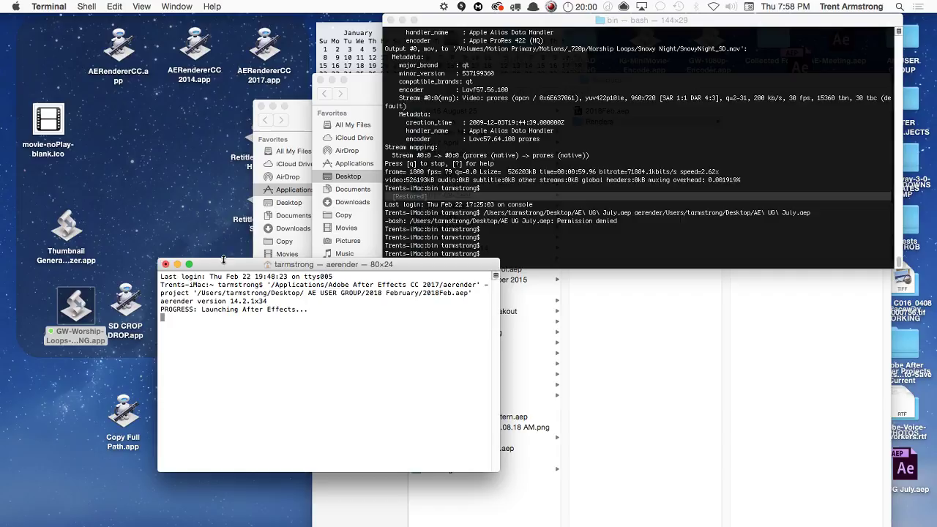
drag(226, 266, 339, 70)
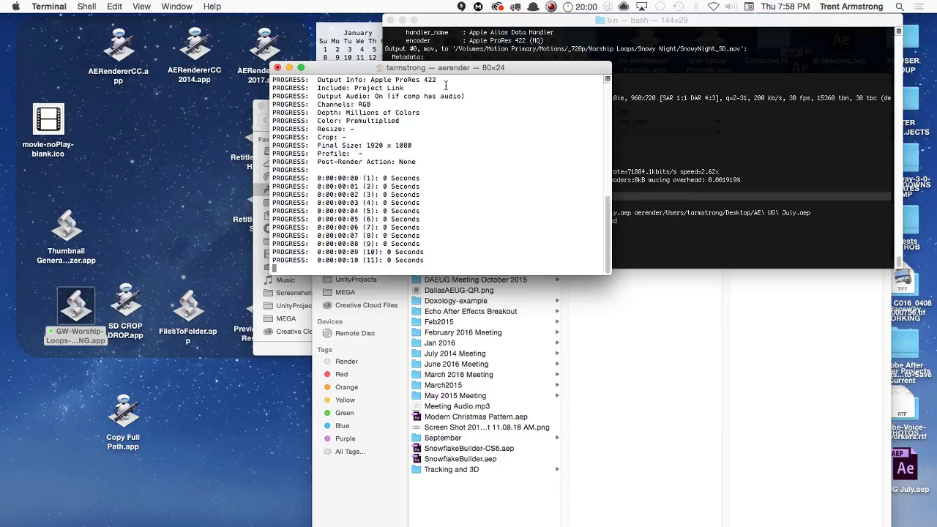
Select the facebook.com/groups/DallasAEUG text layer in Comp 1, then check Terminal's render progress
key(super+Tab)
key(super+Tab)
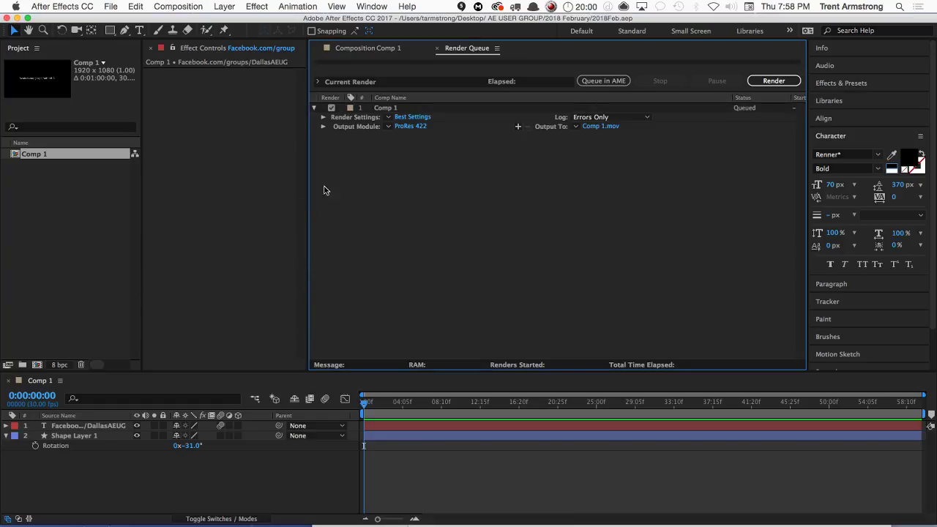
click(220, 477)
click(512, 218)
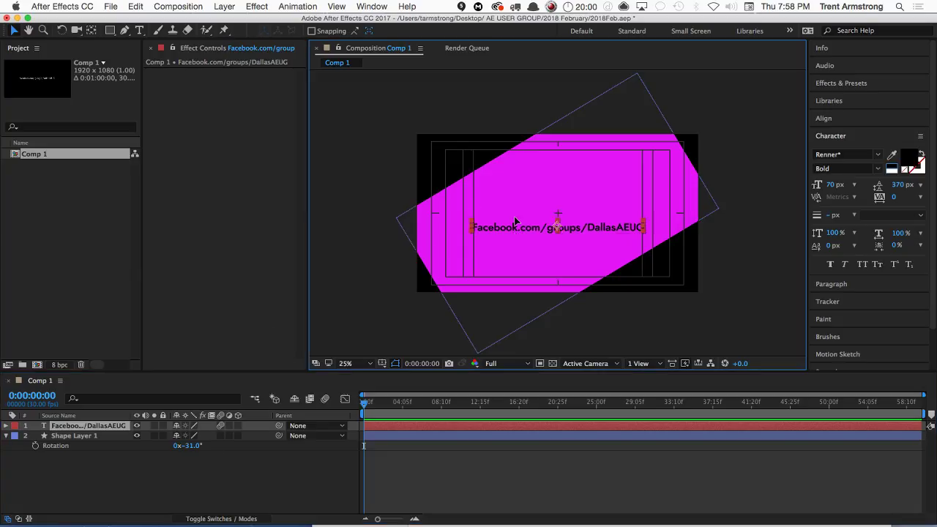
key(super+Tab)
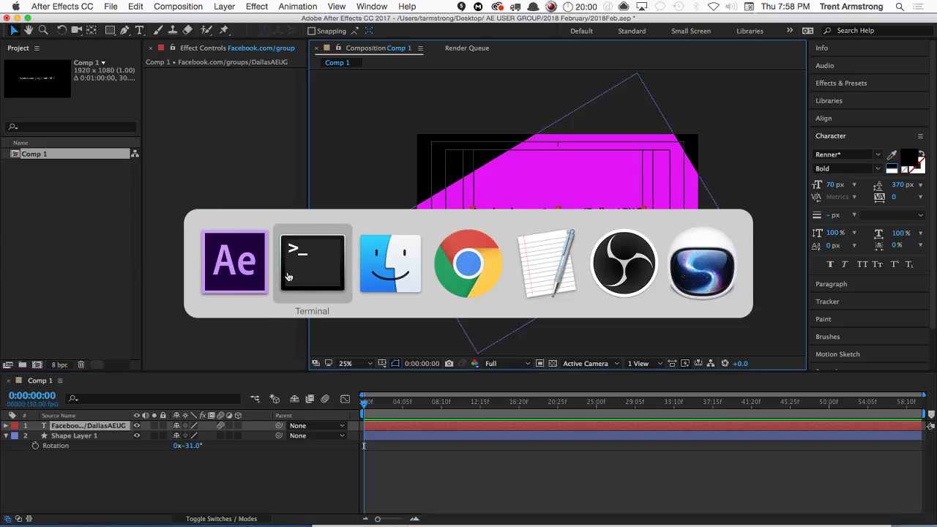
click(338, 279)
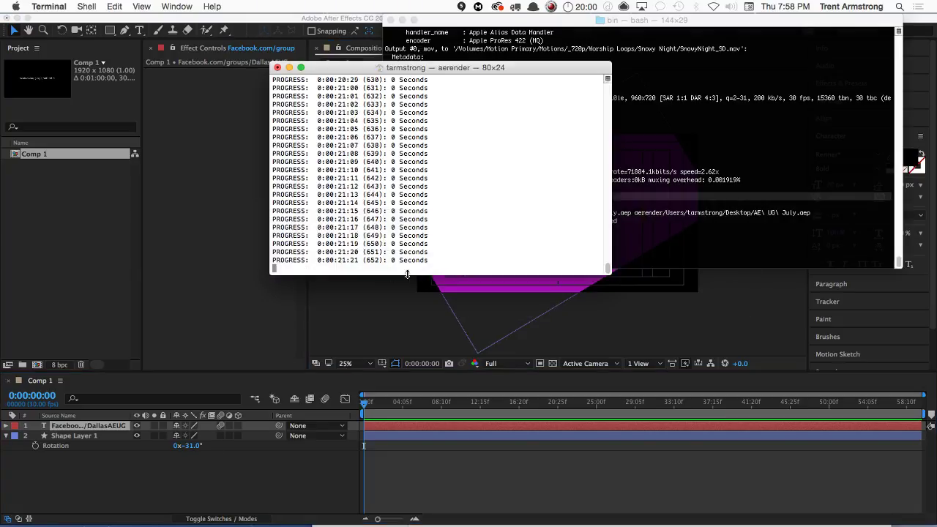
key(super+Tab)
key(super+Tab)
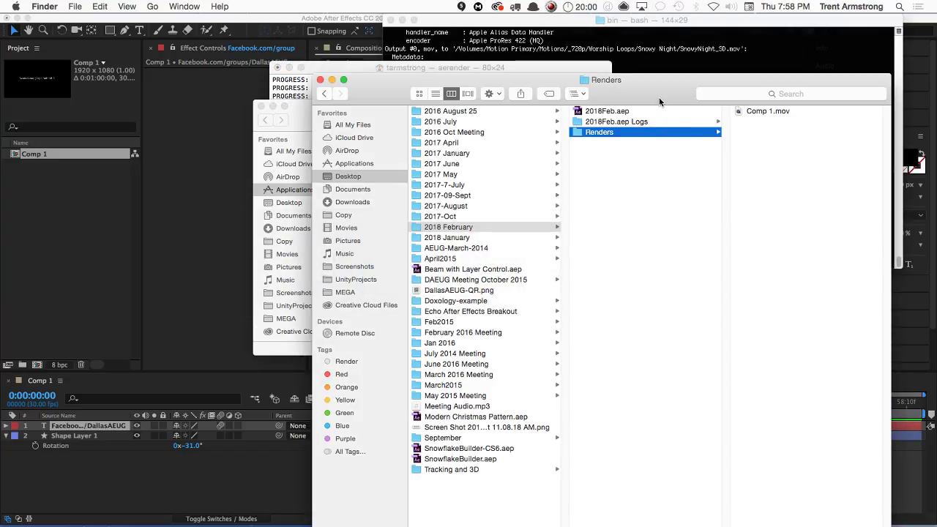
Move the Finder window up-left and hide all other applications with Cmd+Option+H
drag(661, 101, 636, 63)
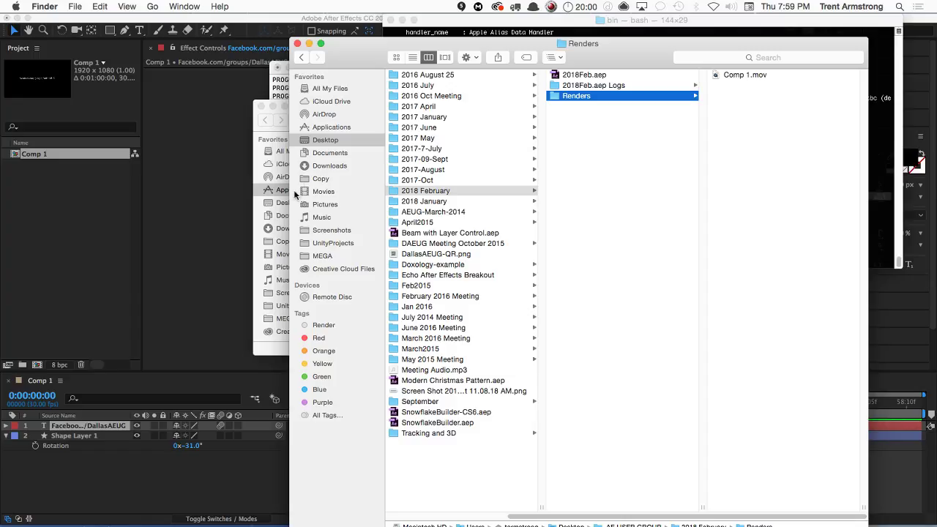
key(super+Tab)
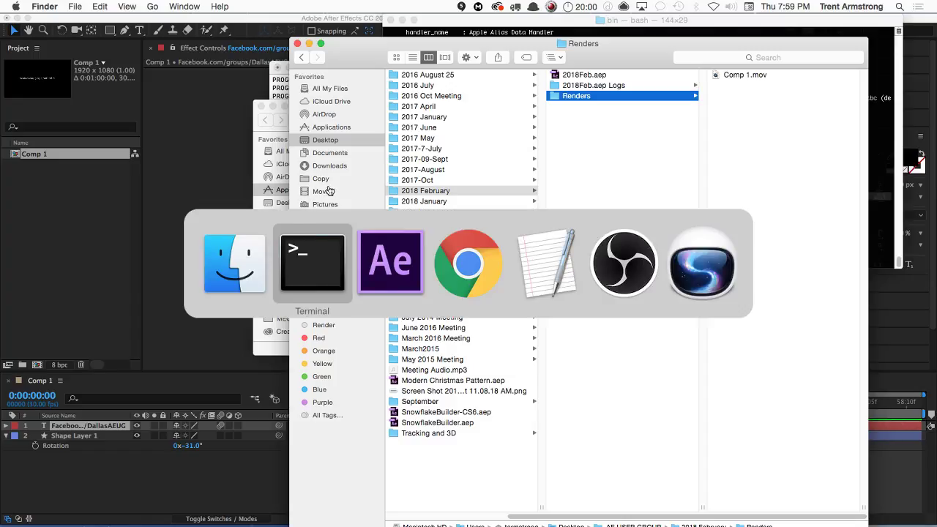
click(235, 259)
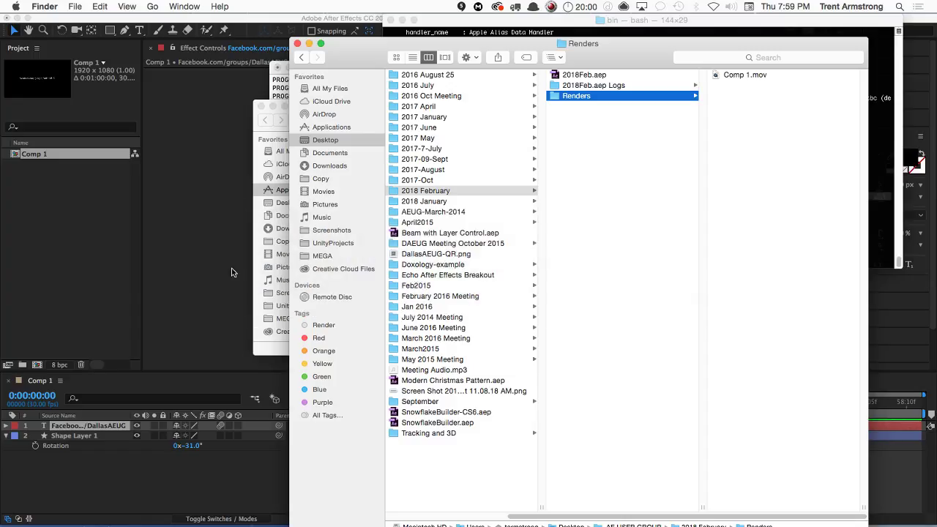
key(super+alt+h)
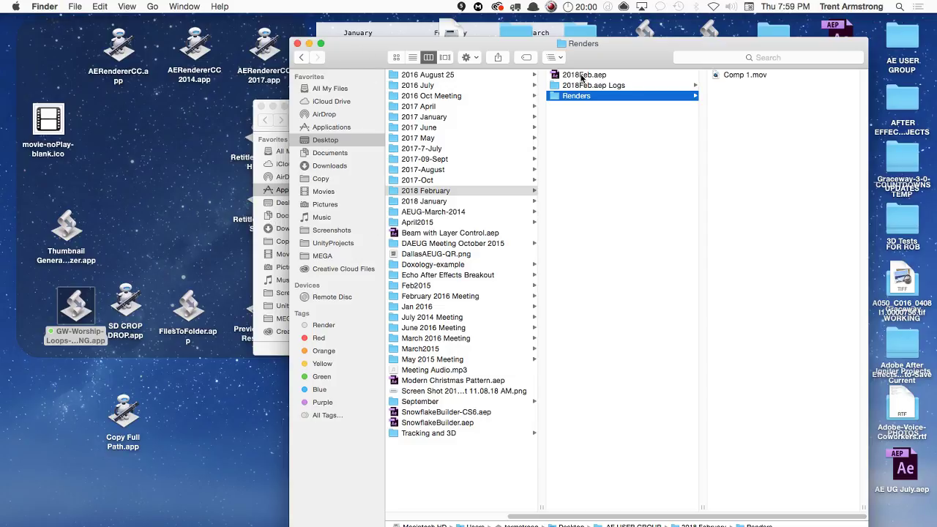
Put 2018Feb.aep back in the 2018 February folder and select the AERendererCC 2014 desktop droplet
drag(582, 77, 623, 172)
click(661, 110)
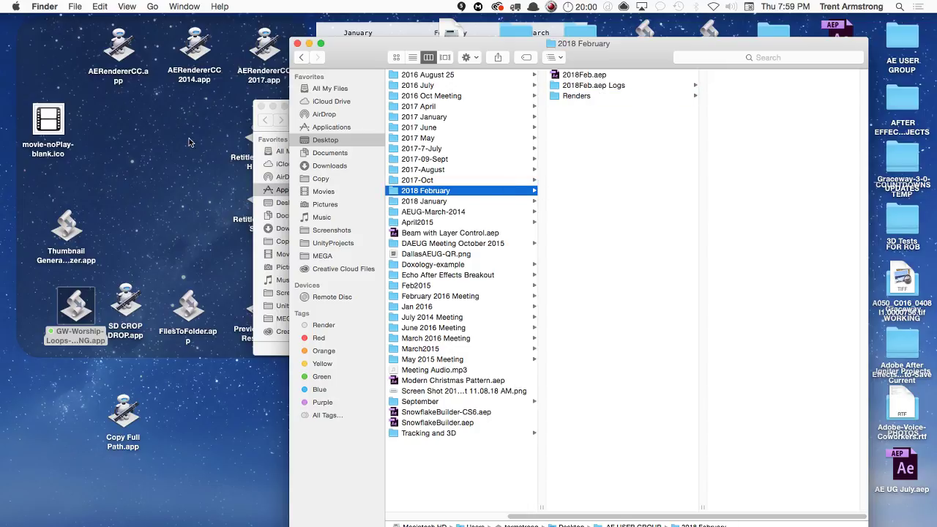
click(193, 47)
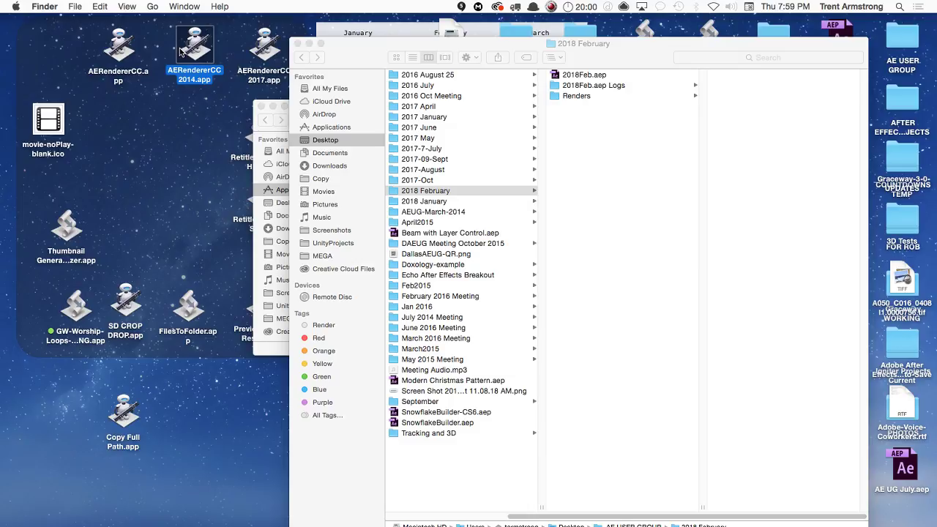
click(618, 72)
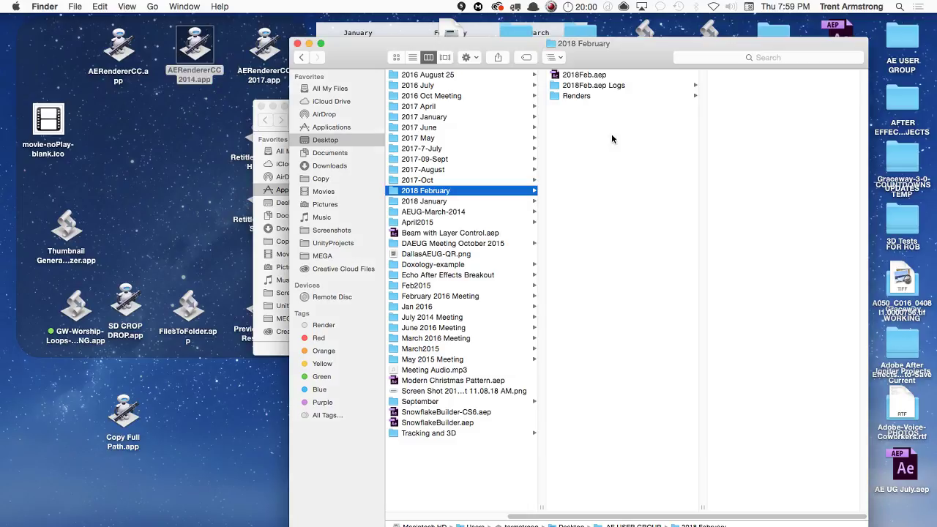
Run 2018Feb.aep through the CC 2014 aerender and view its version-14.2.1 incompatibility error in Terminal
double_click(619, 75)
key(super+Tab)
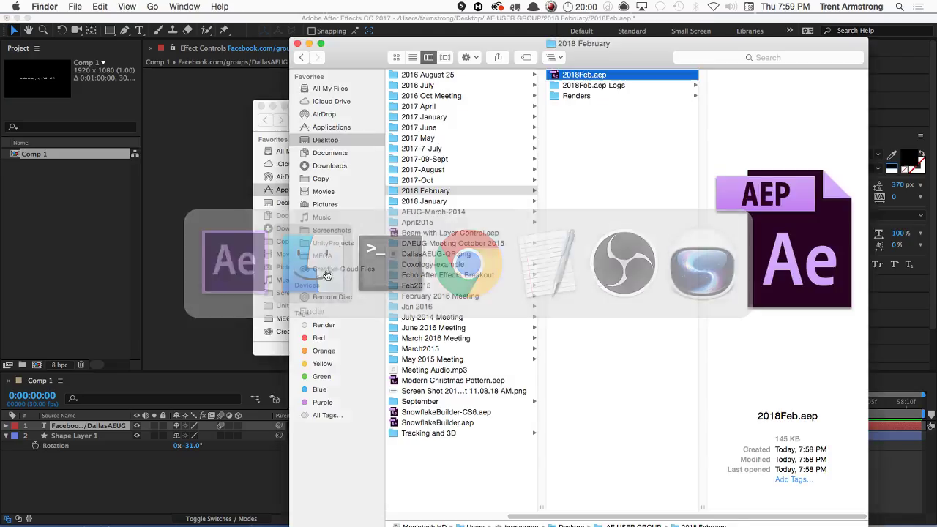
key(super+alt+h)
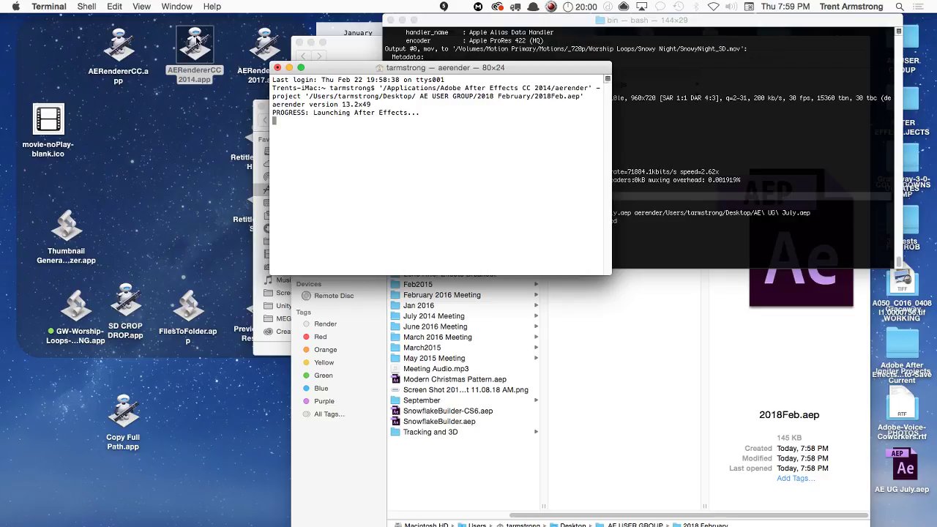
drag(365, 70, 349, 60)
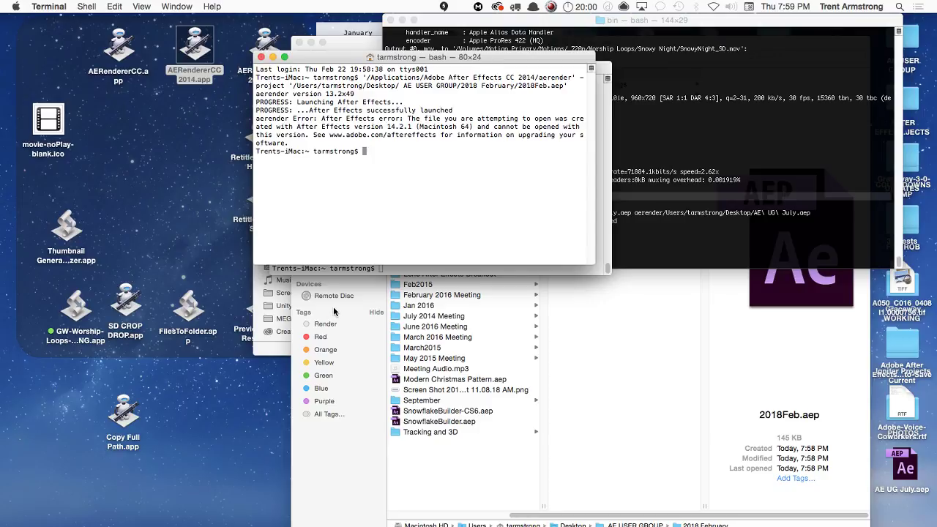
key(alt+space)
Launch Automator via Alfred and load AERendererCC 2014.app to show its Run AppleScript action
text(au)
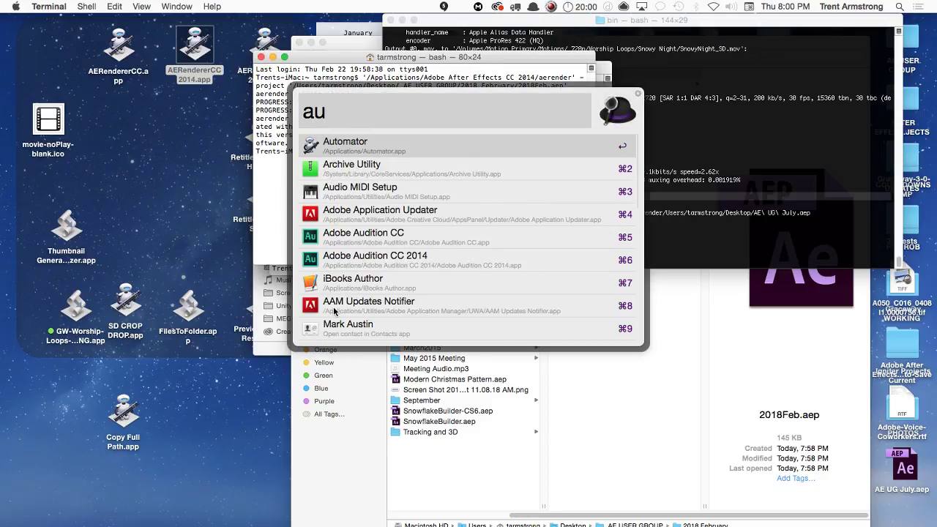
key(Return)
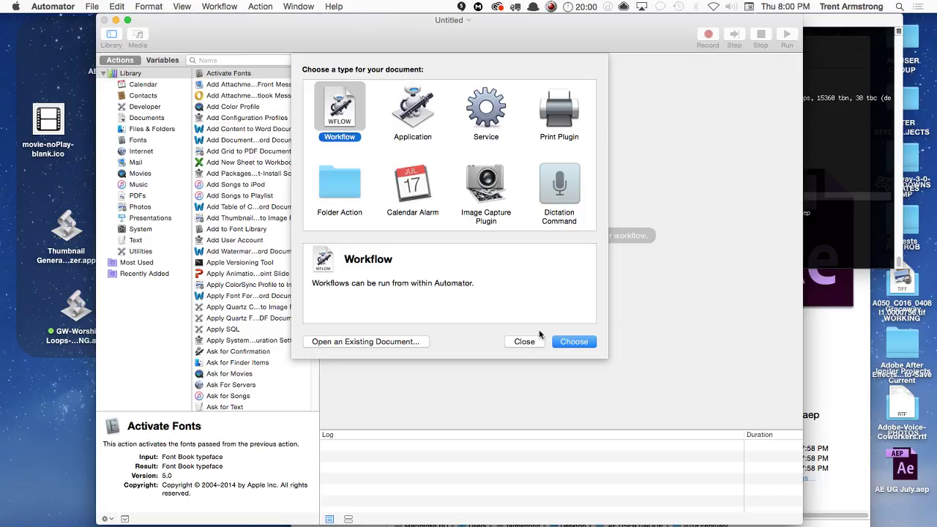
click(525, 342)
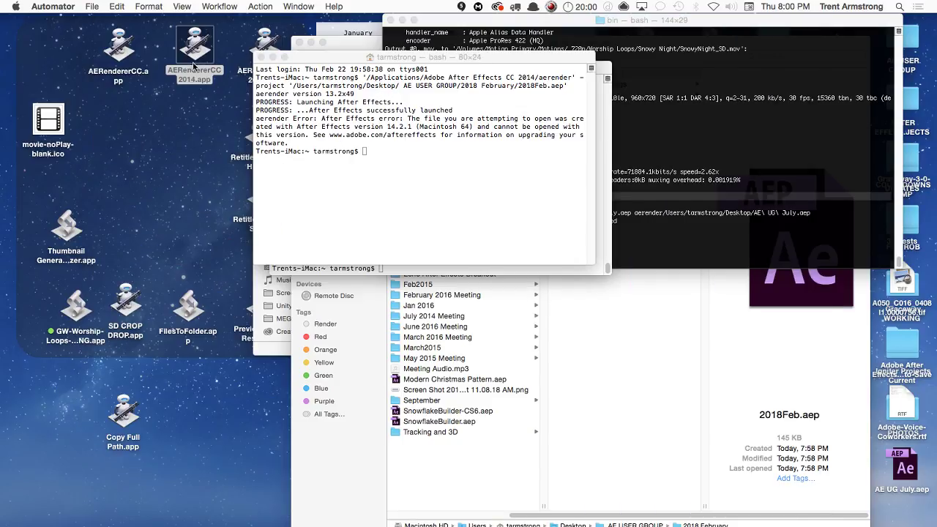
drag(192, 44, 837, 509)
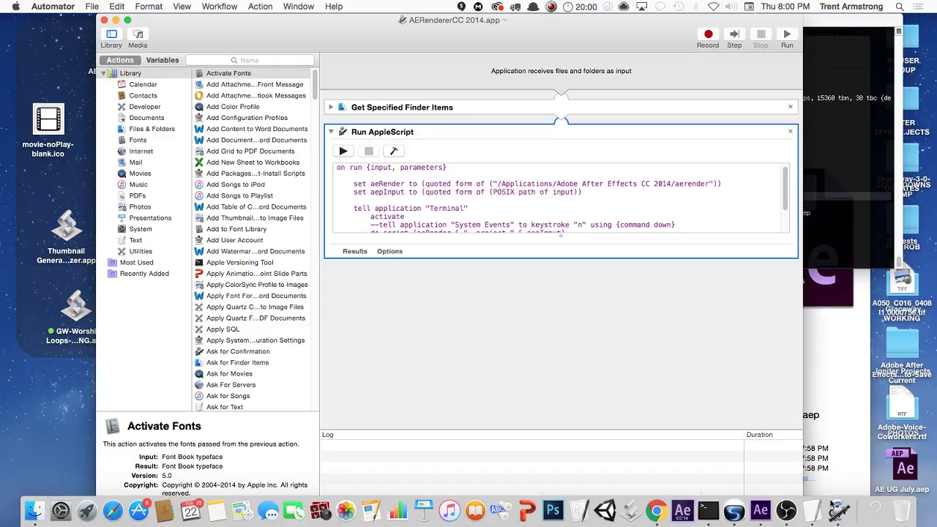
key(super+Tab)
key(super+Tab)
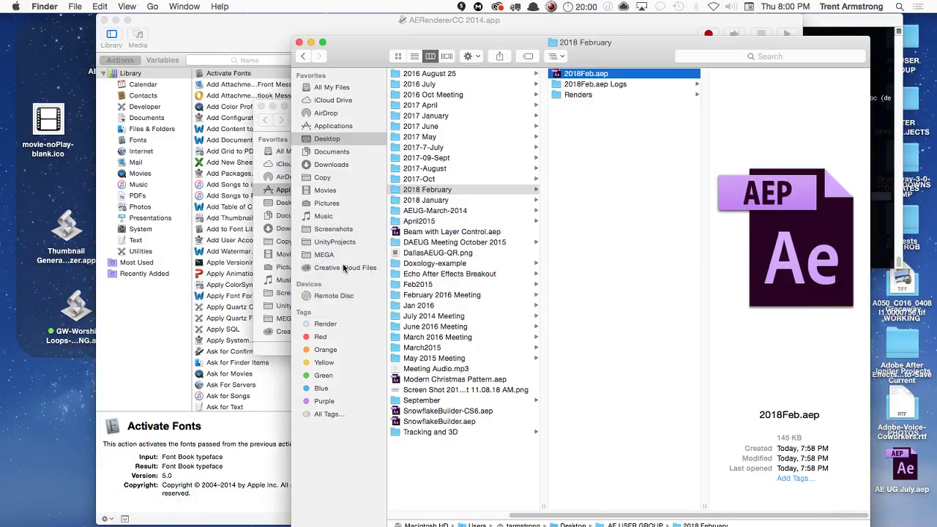
Show the package contents of the After Effects CC 2014 application in Applications
key(super+shift+a)
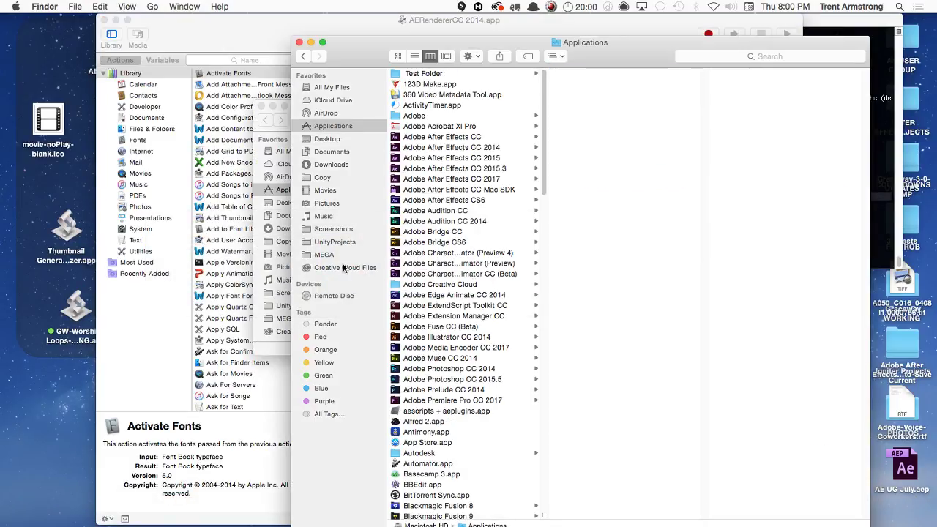
click(514, 148)
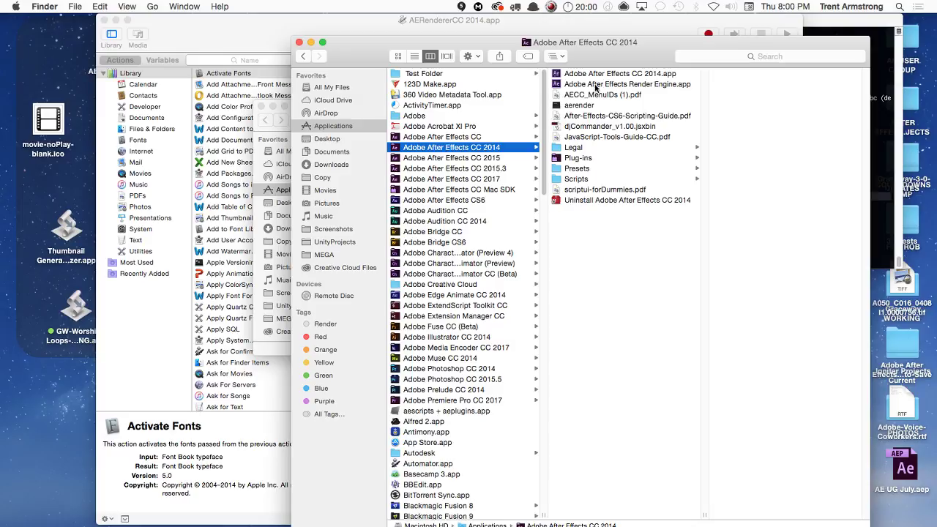
right_click(670, 75)
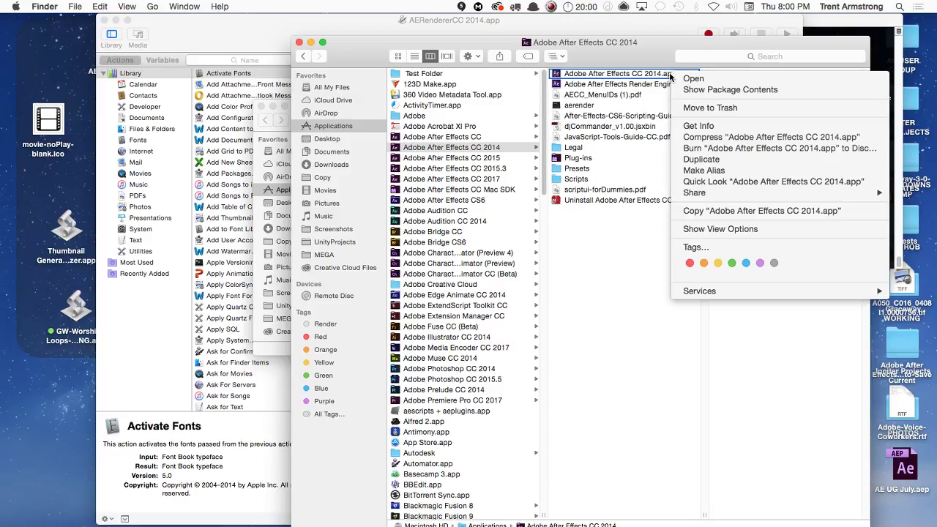
click(788, 89)
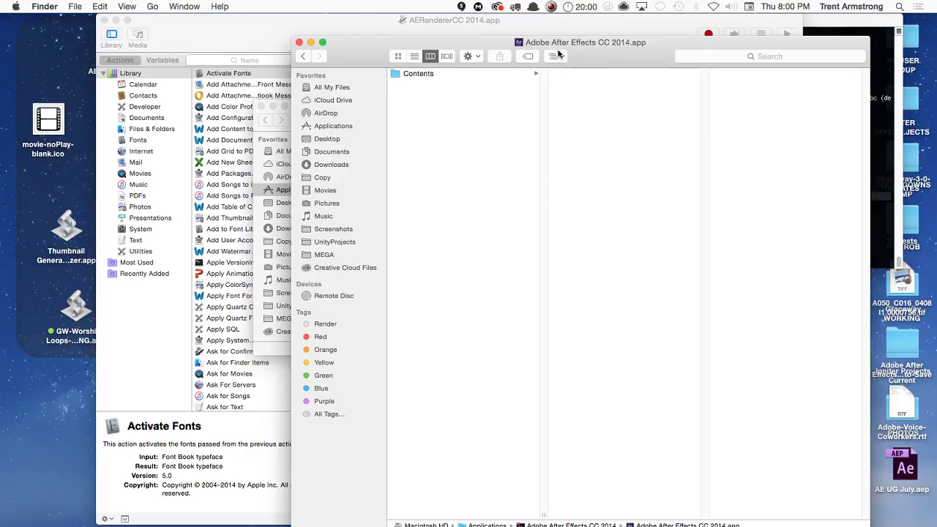
drag(558, 54, 489, 32)
Launch the After Effects executable from Contents > MacOS so it starts in a Terminal window
key(Down)
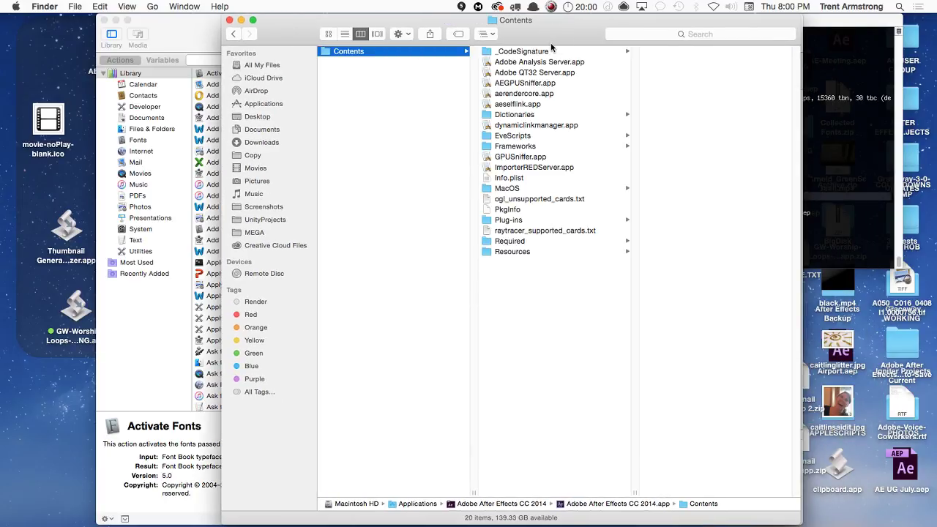
click(555, 188)
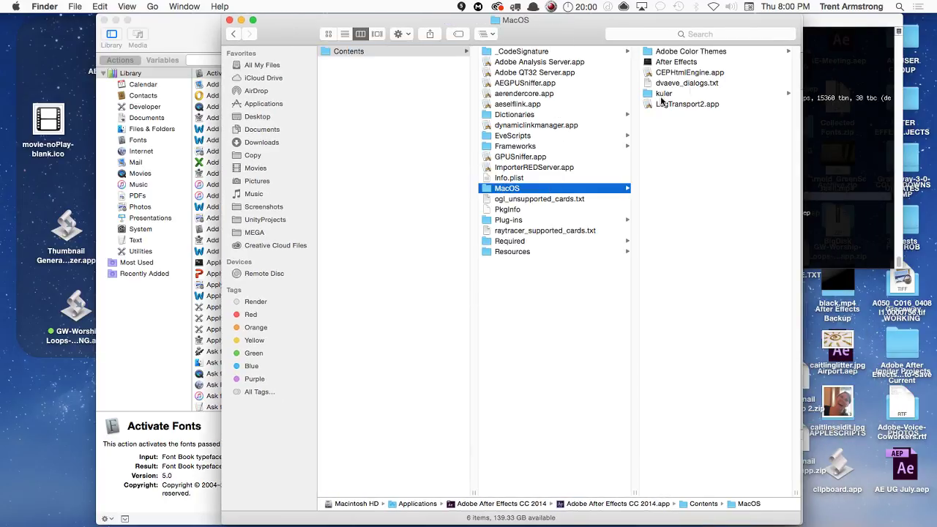
double_click(691, 62)
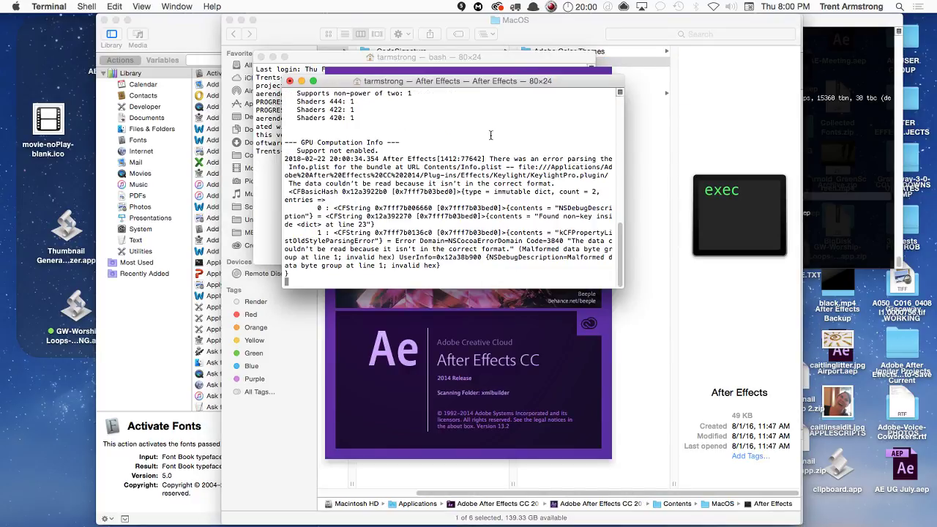
drag(533, 82, 670, 57)
key(super+Tab)
key(super+Tab)
key(super+Tab)
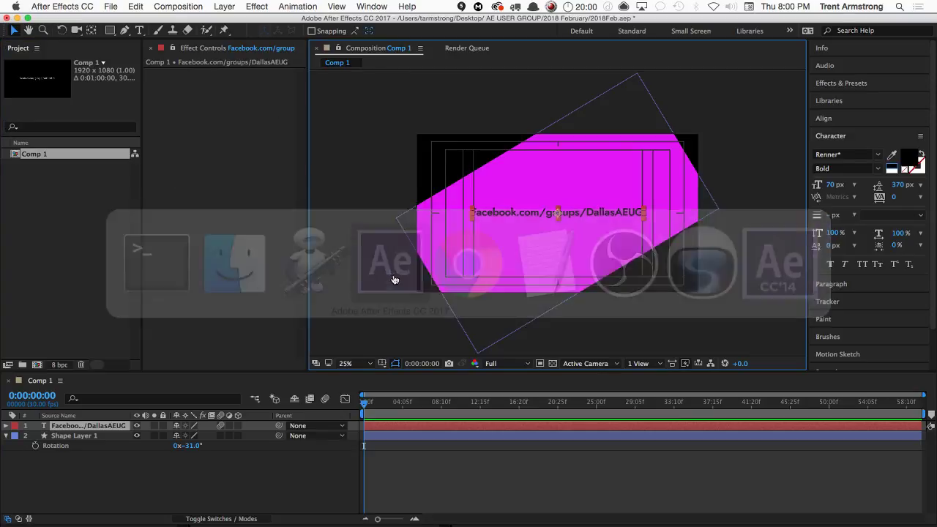
Switch to After Effects CC 2014 and close its Welcome screen
key(super+Tab)
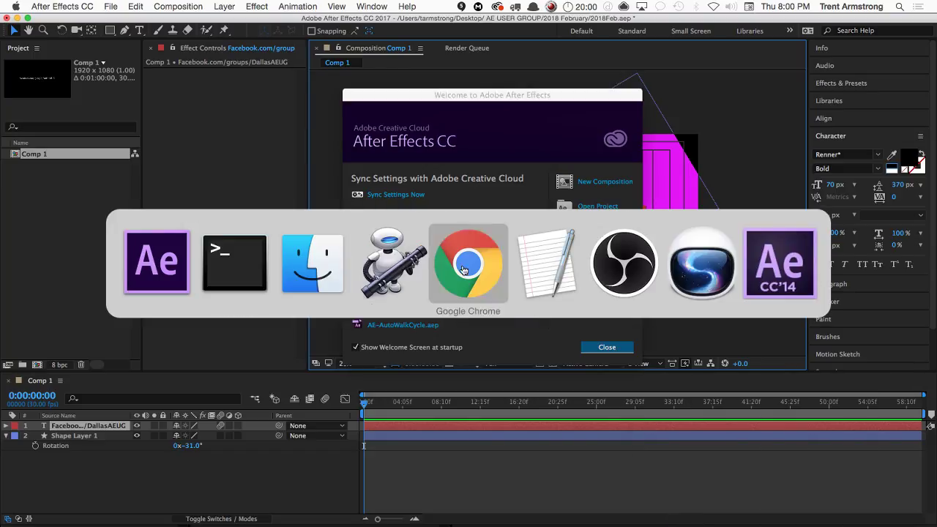
click(780, 262)
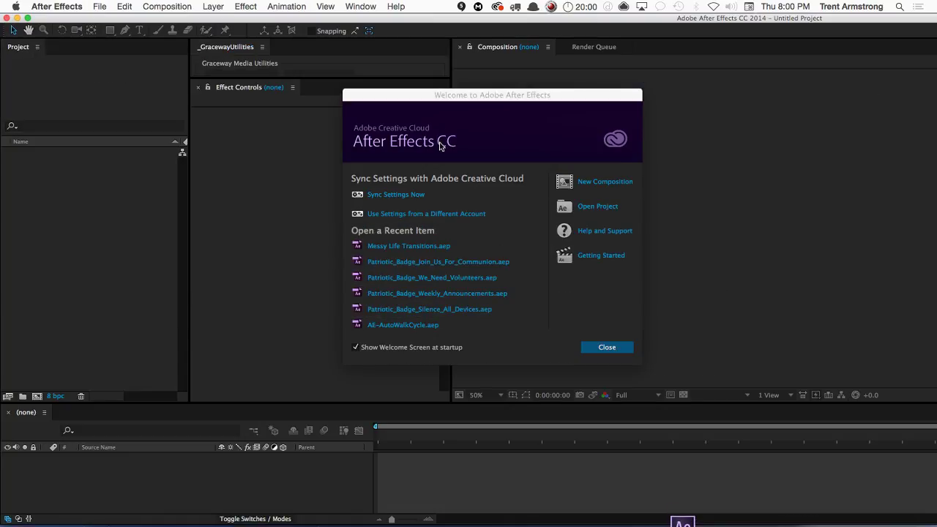
click(605, 346)
key(super+Tab)
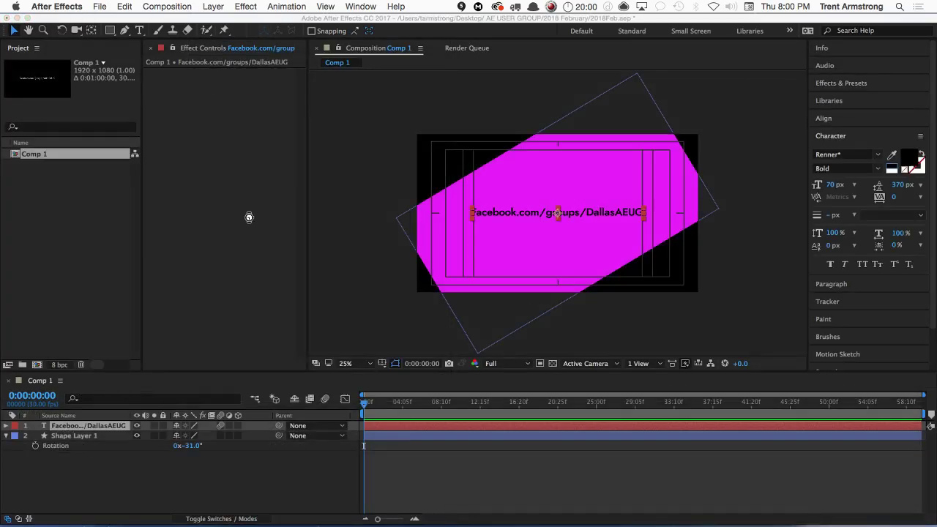
key(super+Tab)
Close the finished After Effects and launch-error Terminal windows, bringing the render progress window forward
click(267, 266)
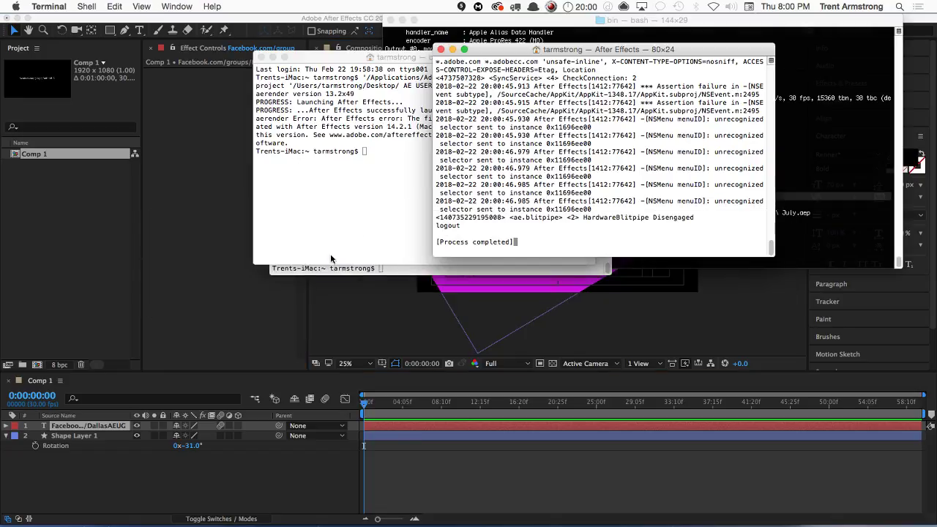
key(super+w)
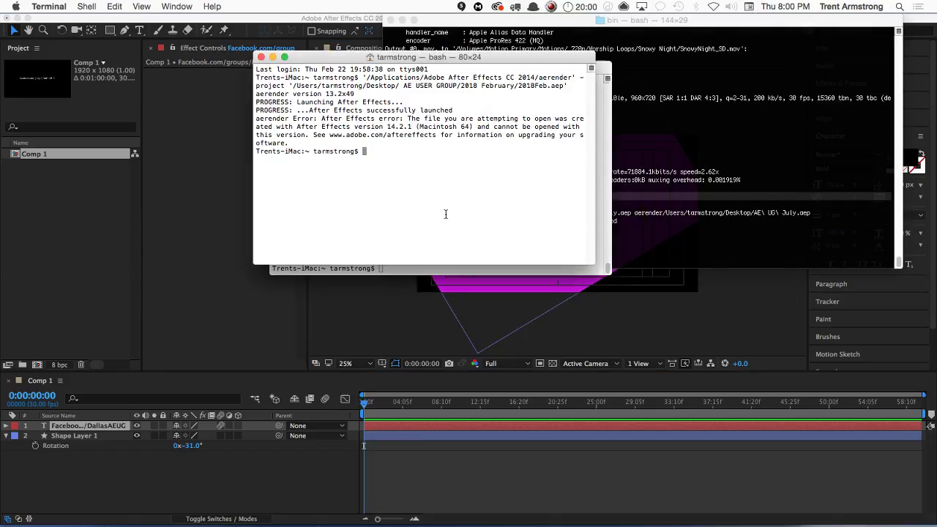
drag(374, 59, 414, 48)
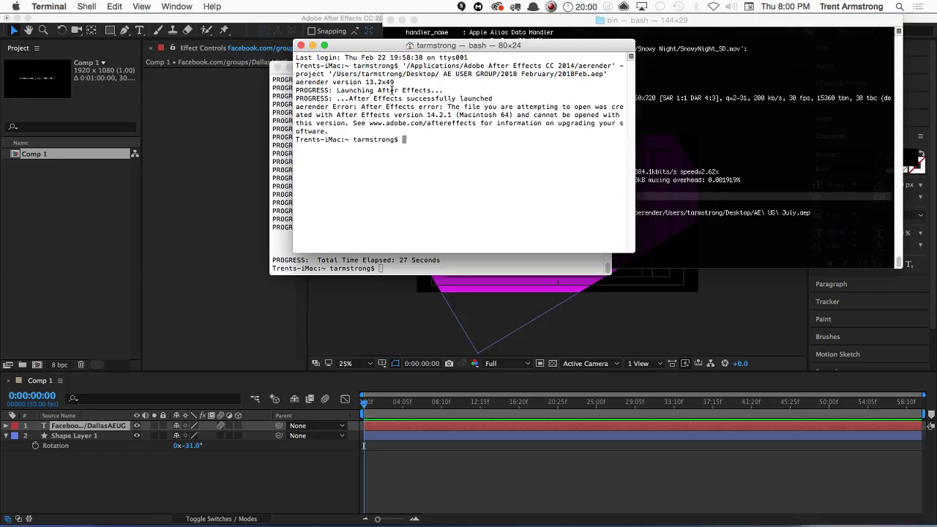
click(301, 49)
drag(437, 68, 454, 31)
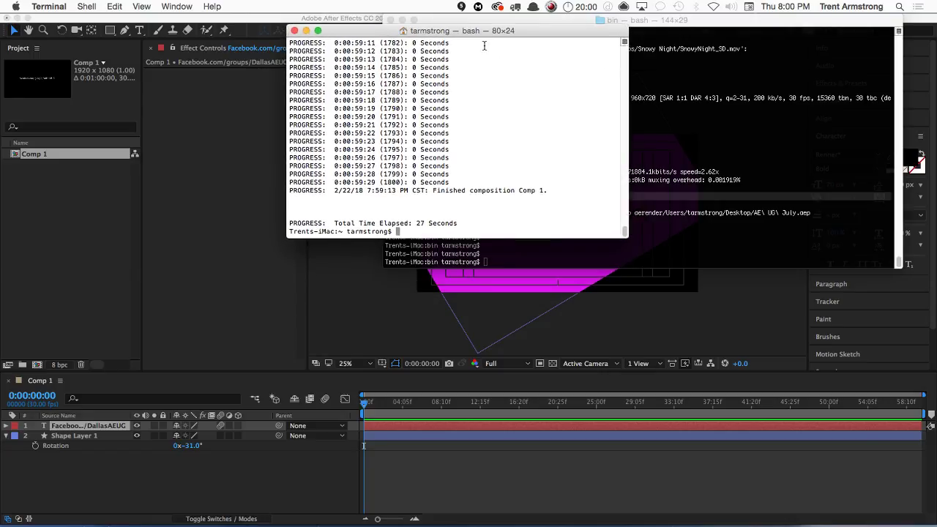
key(super+Tab)
key(super+Tab)
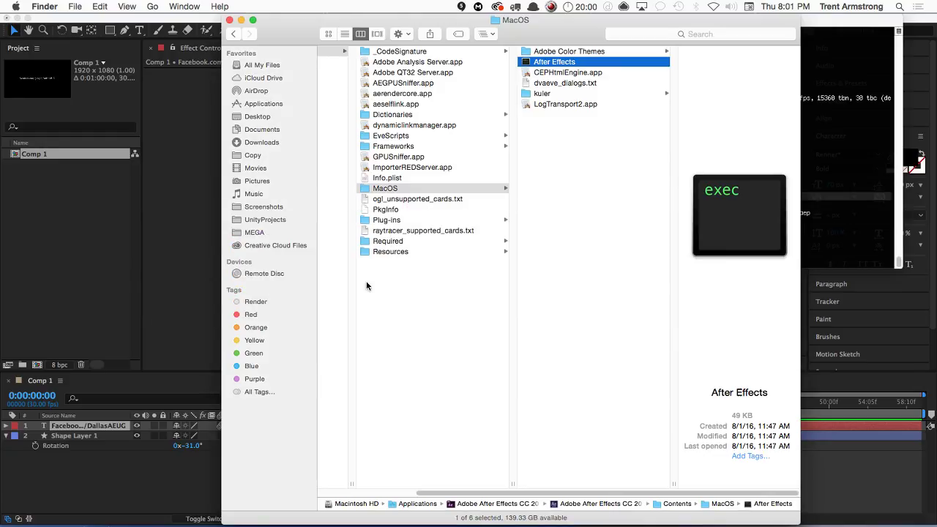
Quick Look Comp 1.mov in Desktop > AE USER GROUP > 2018 February > Renders
key(super+shift+d)
key(Down)
key(Right)
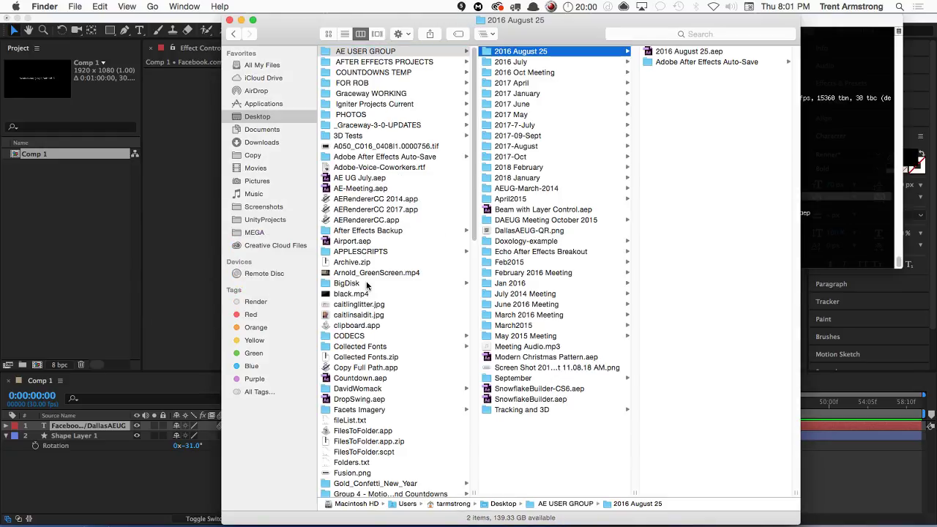
click(582, 167)
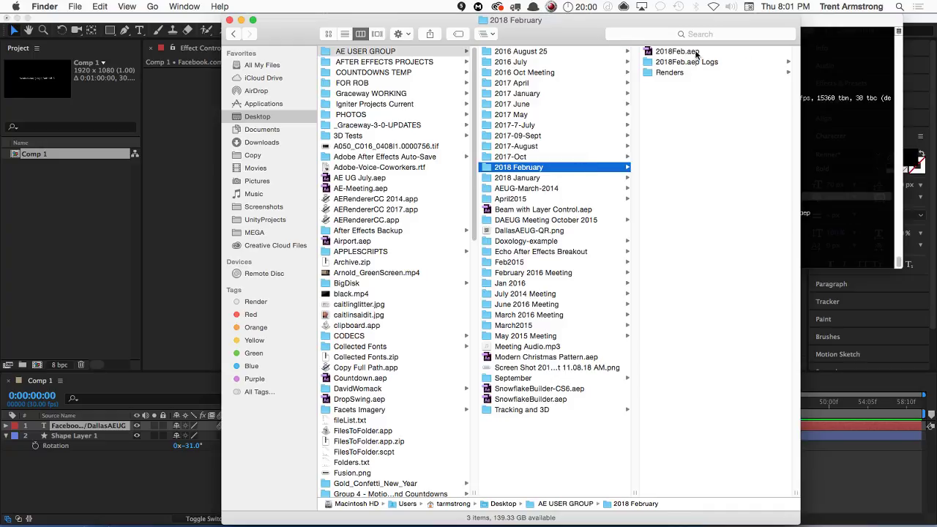
click(701, 72)
click(648, 51)
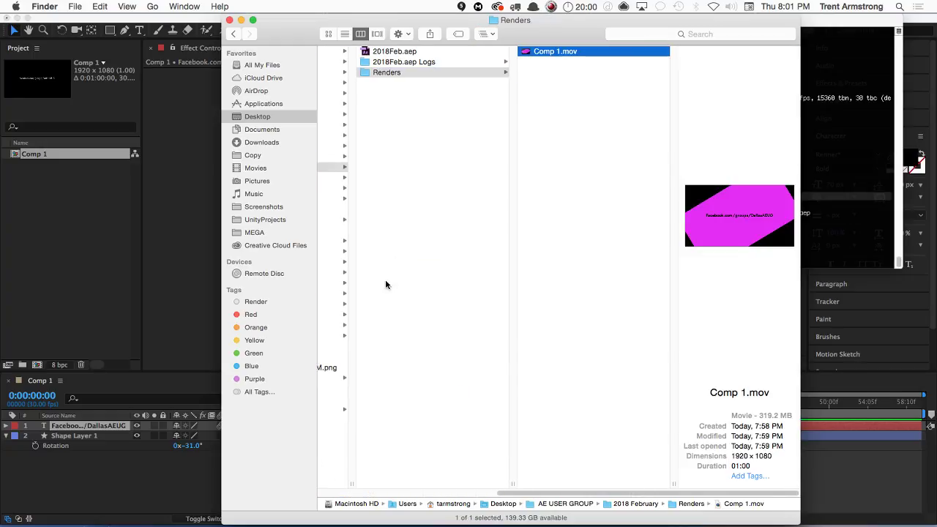
key(space)
key(space)
click(531, 213)
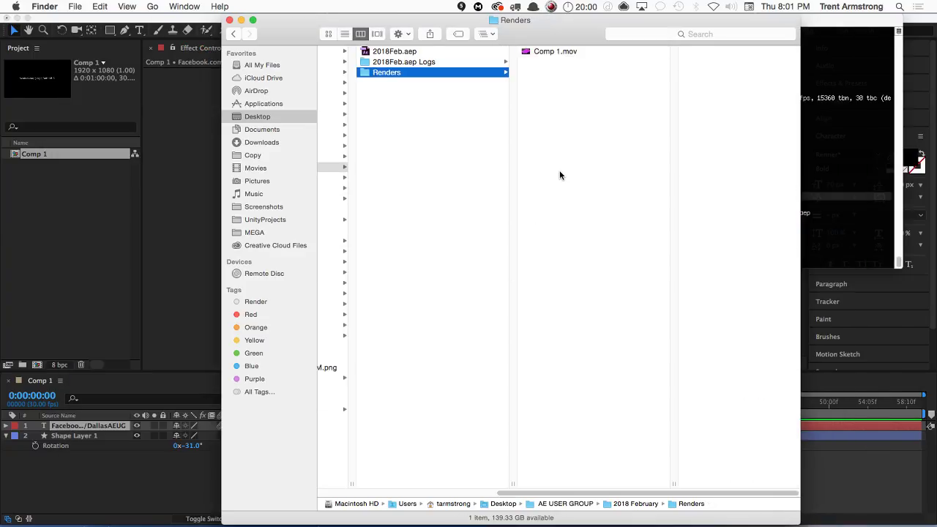
key(Left)
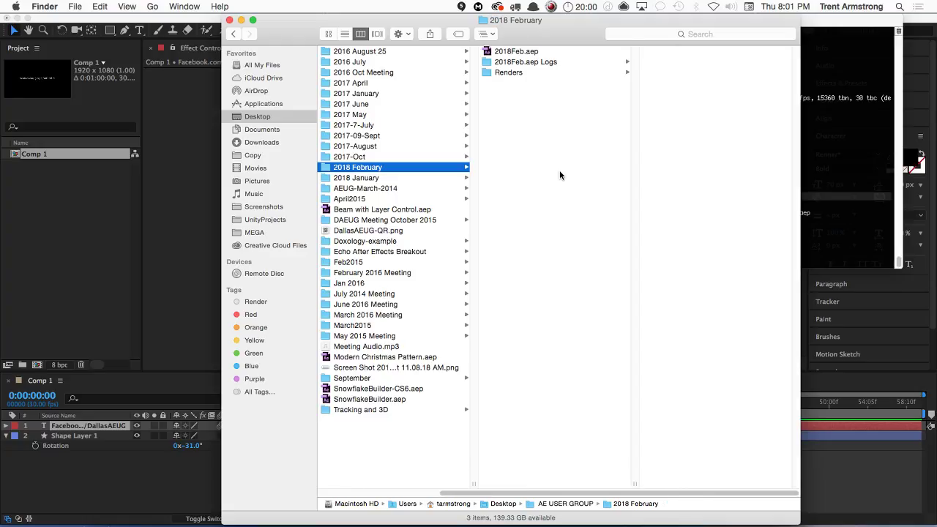
key(super+Tab)
key(super+Tab)
key(super+Tab)
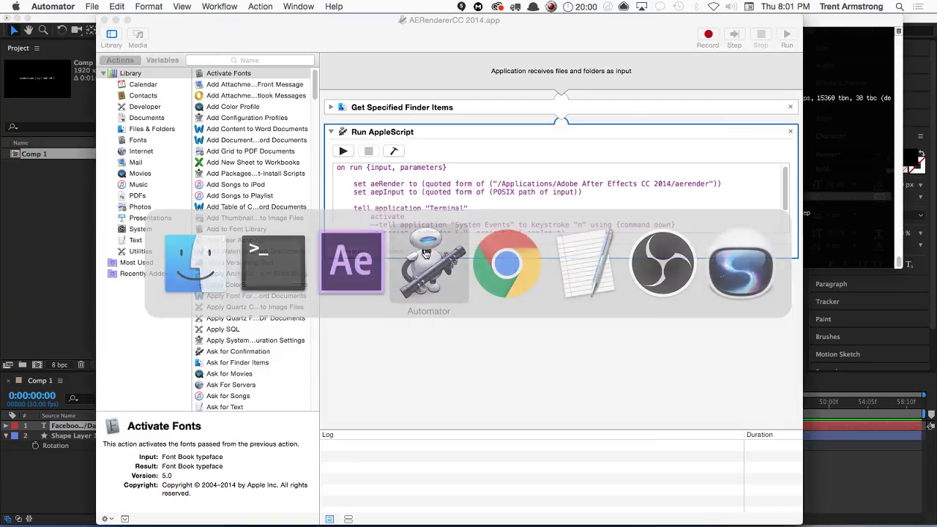
Enlarge the Run AppleScript action so the whole aerender script is visible
click(478, 102)
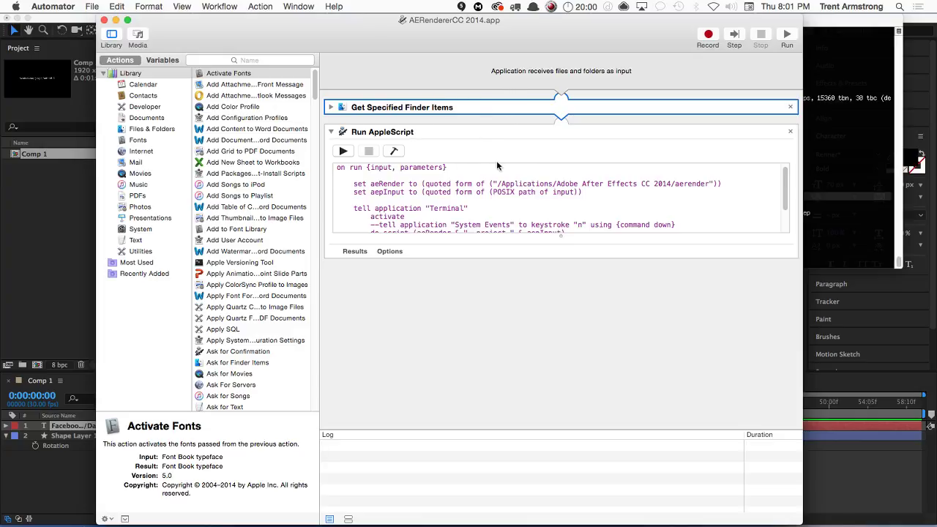
click(580, 292)
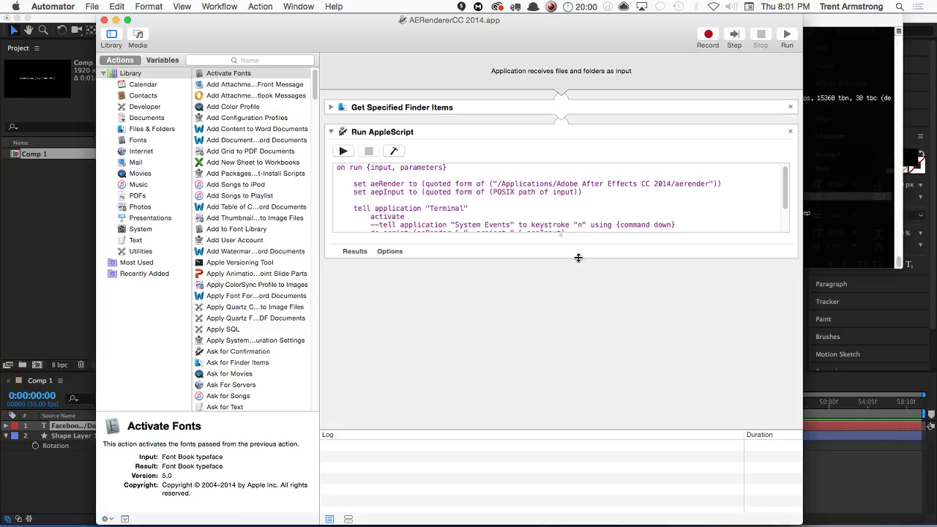
drag(576, 257, 573, 307)
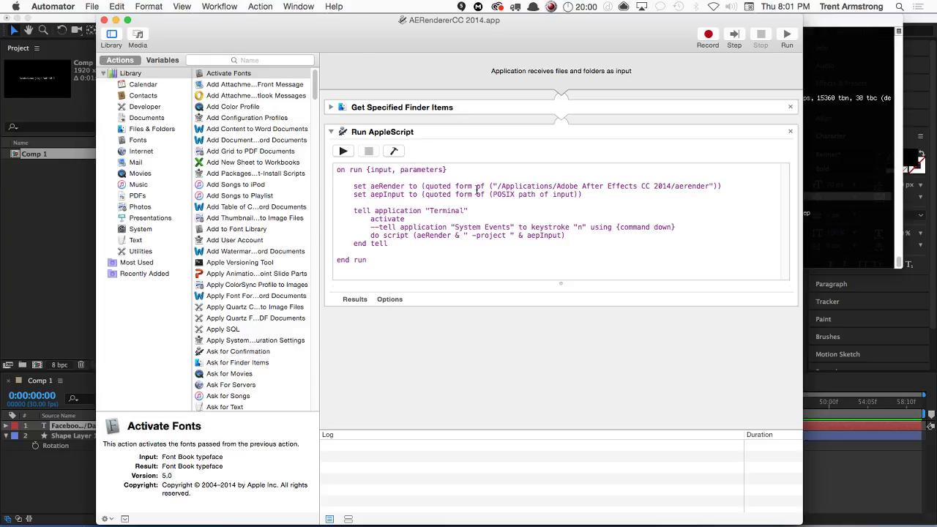
Highlight the script's aerender path, aepInput variable and -project arguments on the do script line
drag(499, 186, 713, 186)
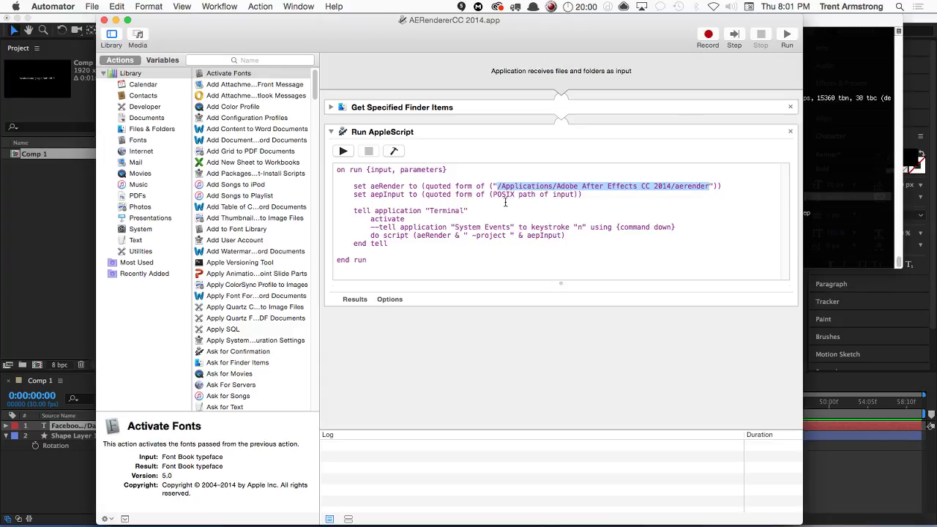
drag(371, 194, 405, 194)
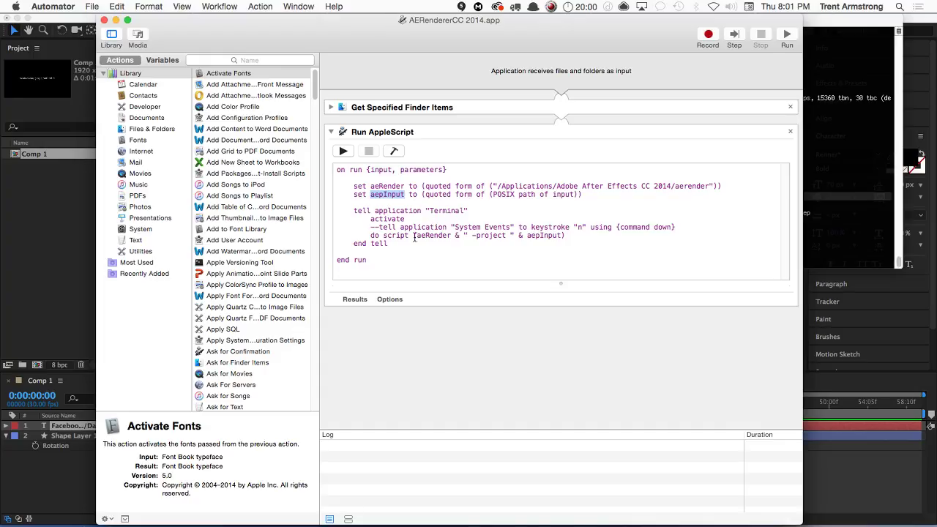
drag(413, 235, 566, 232)
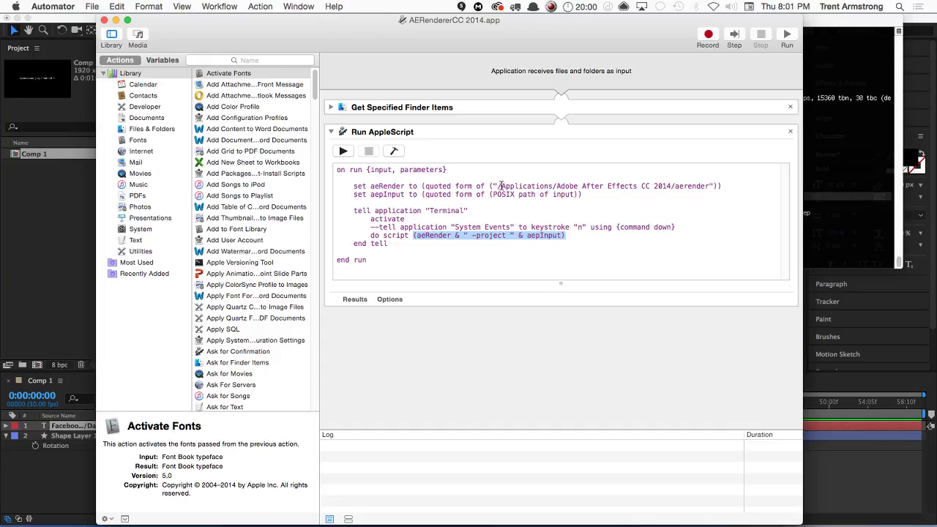
drag(499, 187, 707, 185)
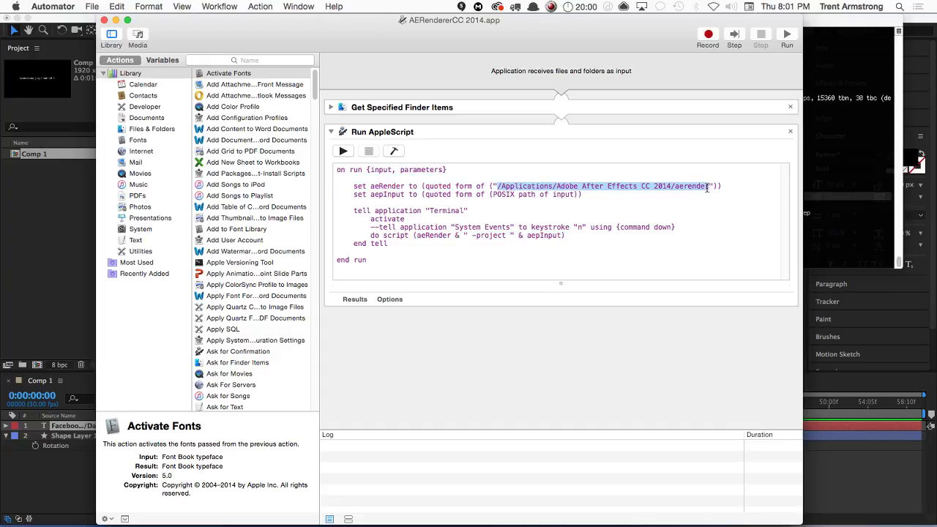
click(471, 236)
click(505, 235)
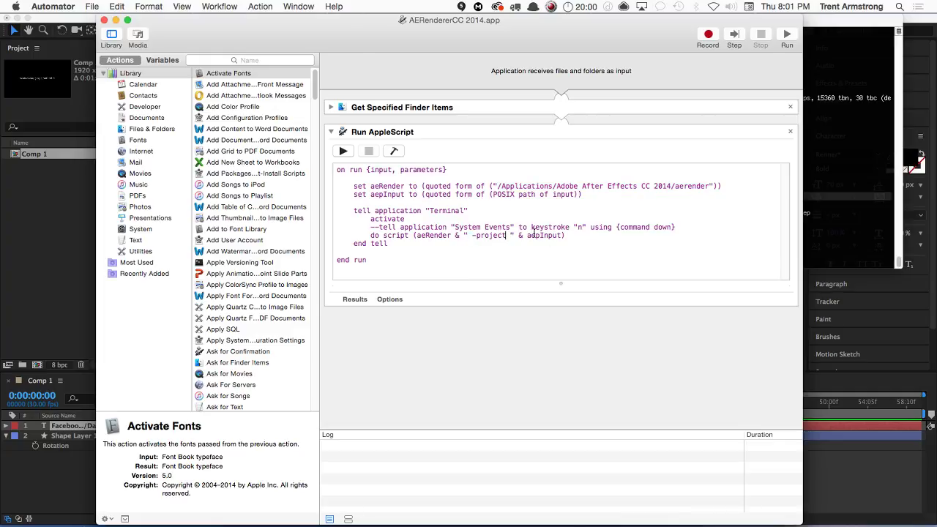
drag(533, 235, 562, 232)
drag(497, 186, 708, 185)
key(super+c)
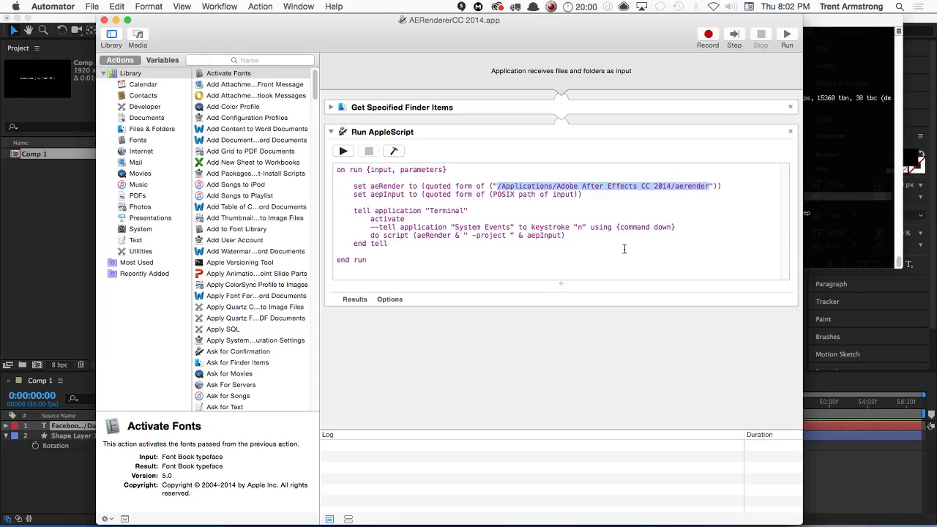
key(super+Tab)
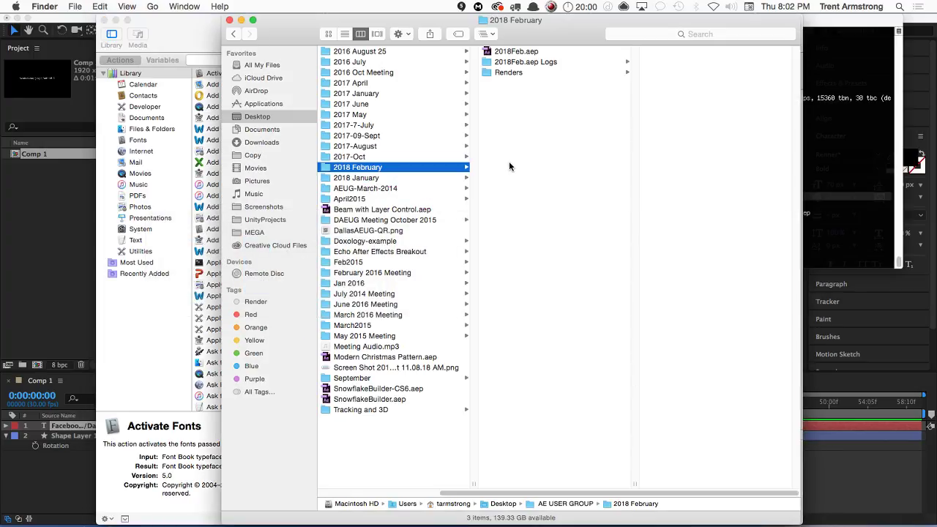
Delete Comp 1.mov so the 2018 February Renders folder is empty
key(Right)
key(Down)
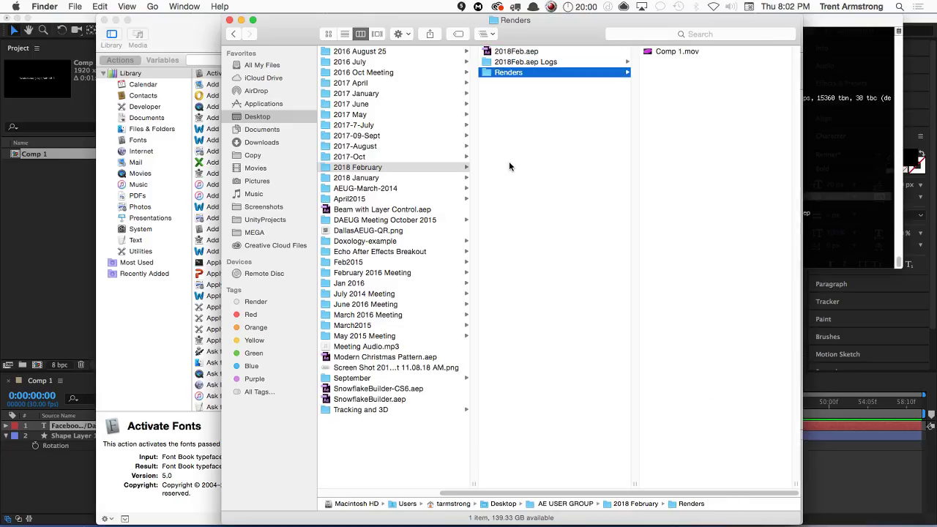
key(Right)
key(super+BackSpace)
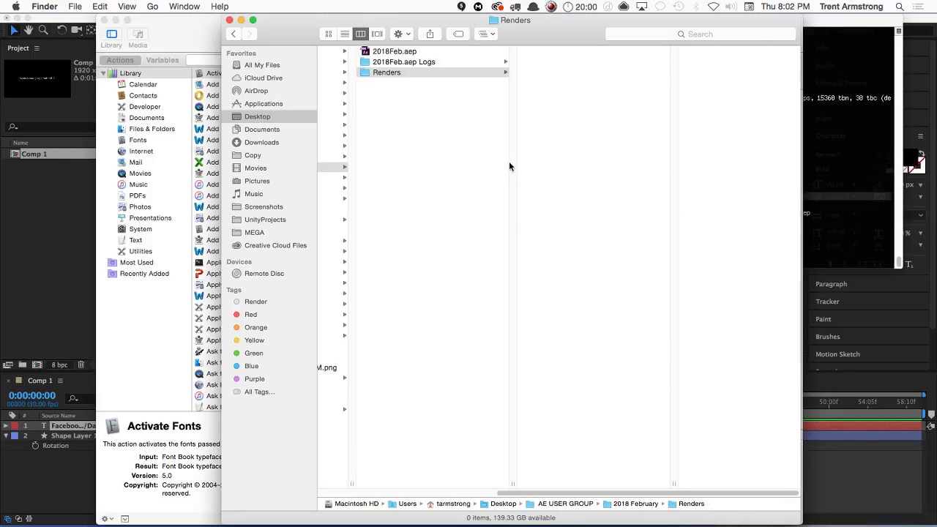
key(Left)
key(super+Tab)
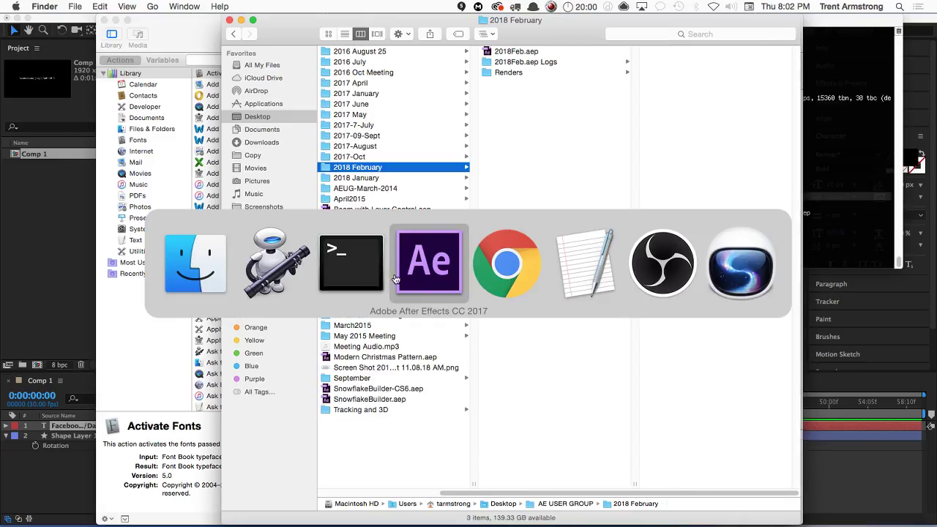
click(359, 278)
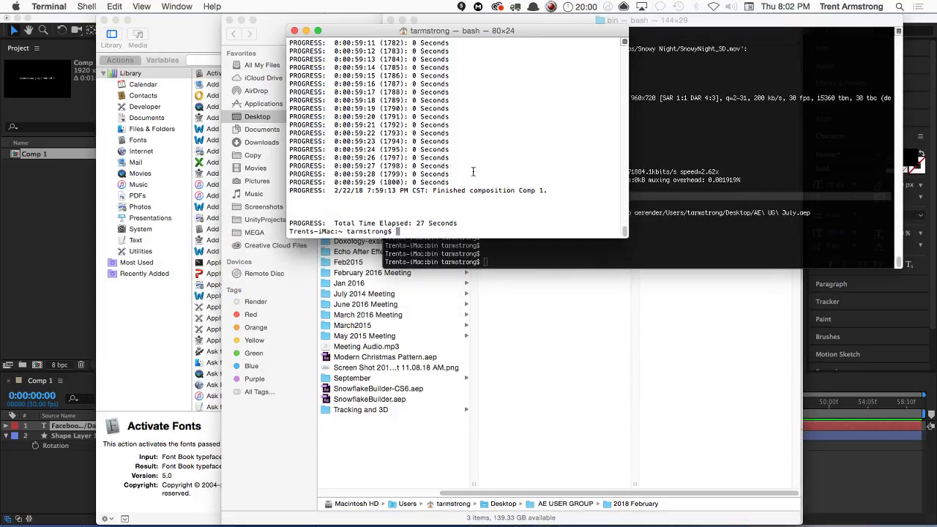
Build an aerender command with -project and 2018Feb.aep's path, and run it
key(super+v)
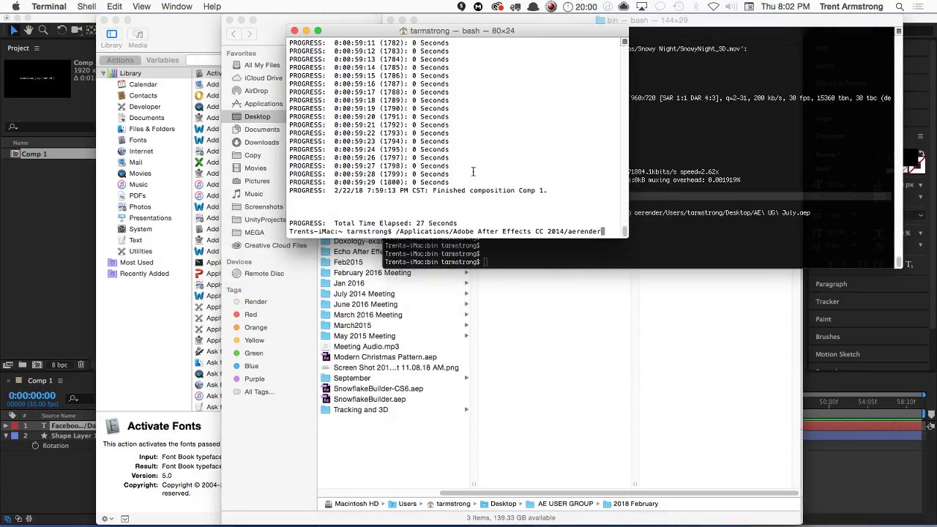
text(-project)
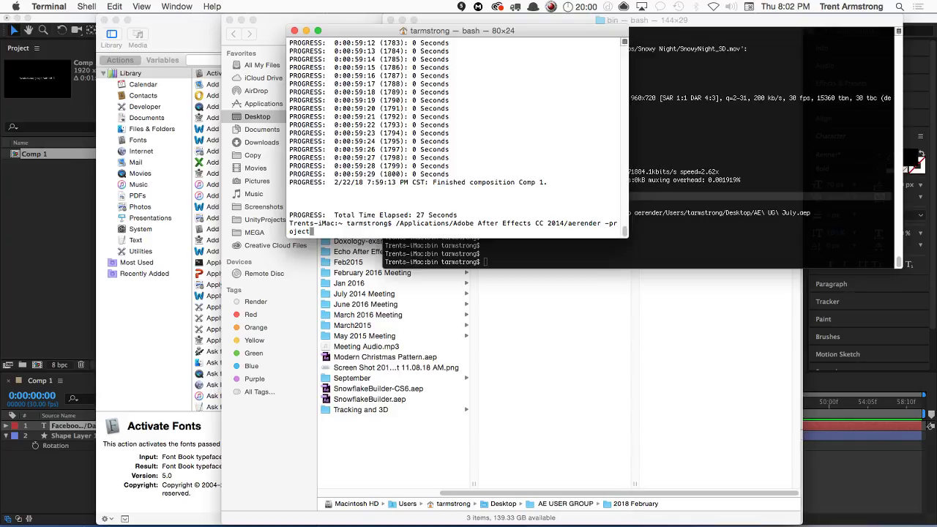
drag(629, 238, 665, 243)
key(super+Tab)
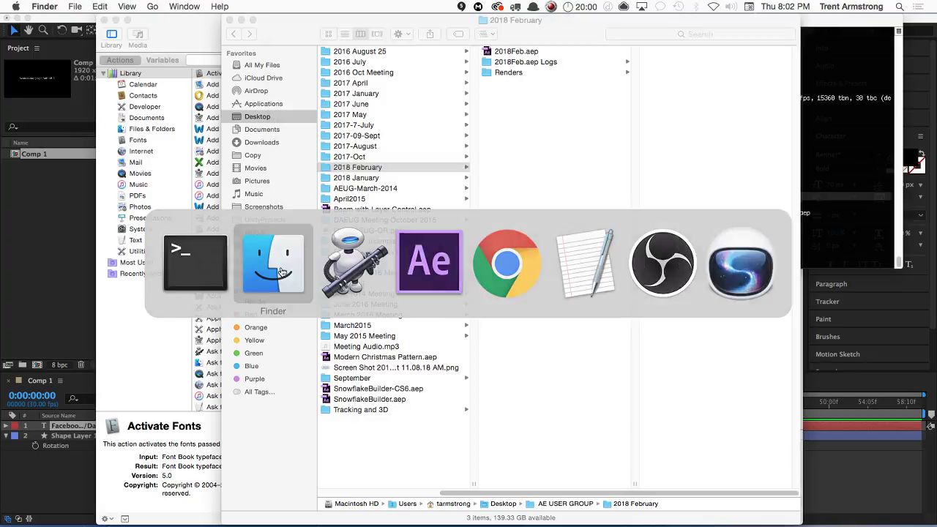
click(517, 53)
key(super+Tab)
drag(517, 52, 534, 129)
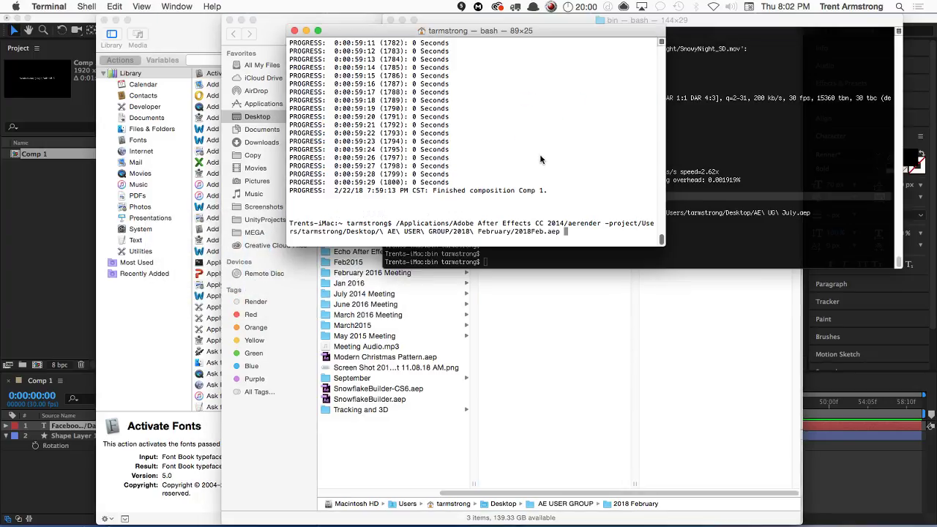
key(Return)
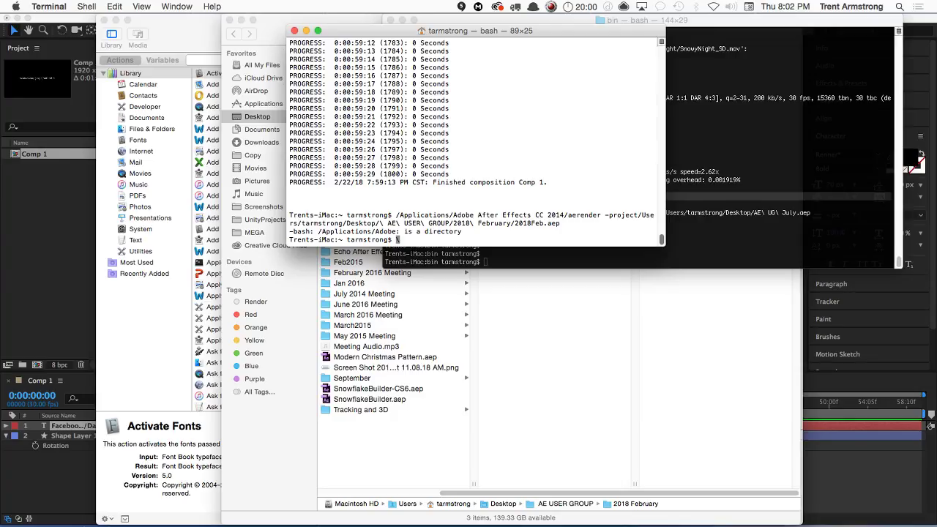
Rerun the command with a backslash-escaped aerender path to print its usage examples
key(Up)
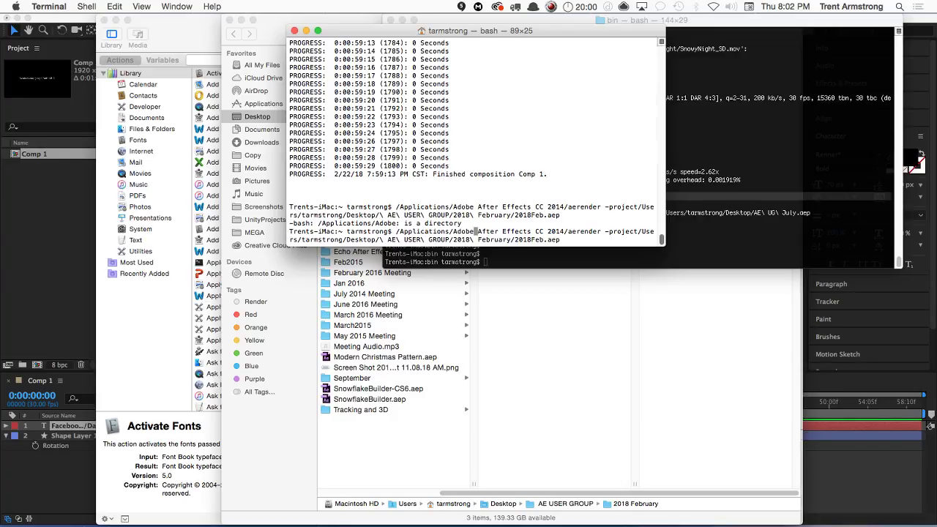
text(\)
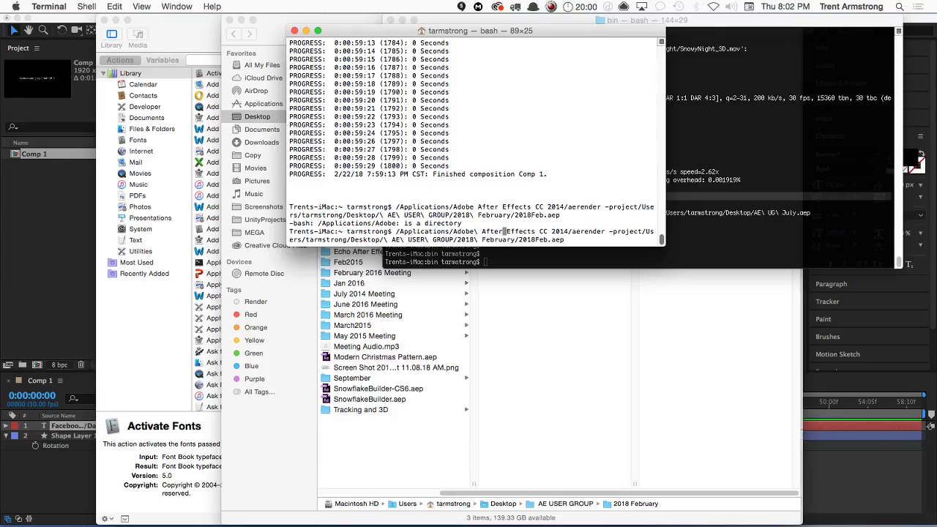
text(\)
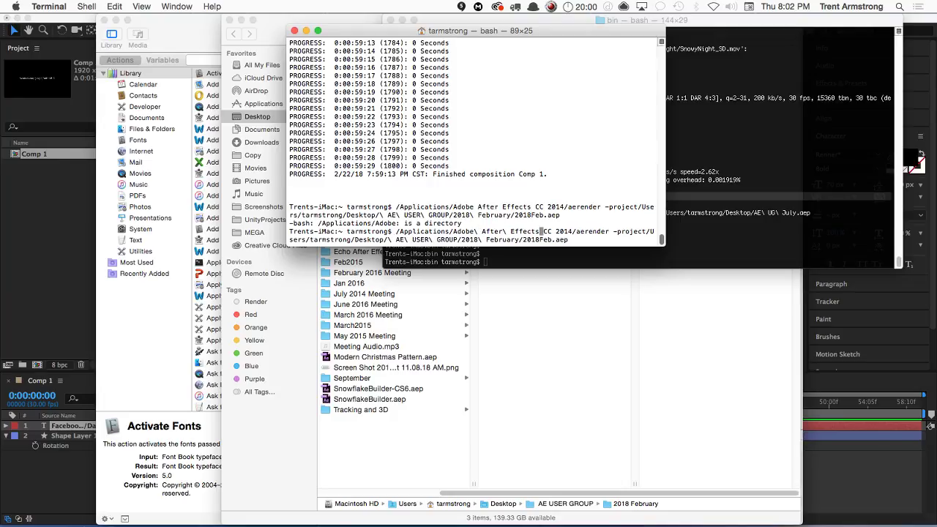
text(\)
text(\)
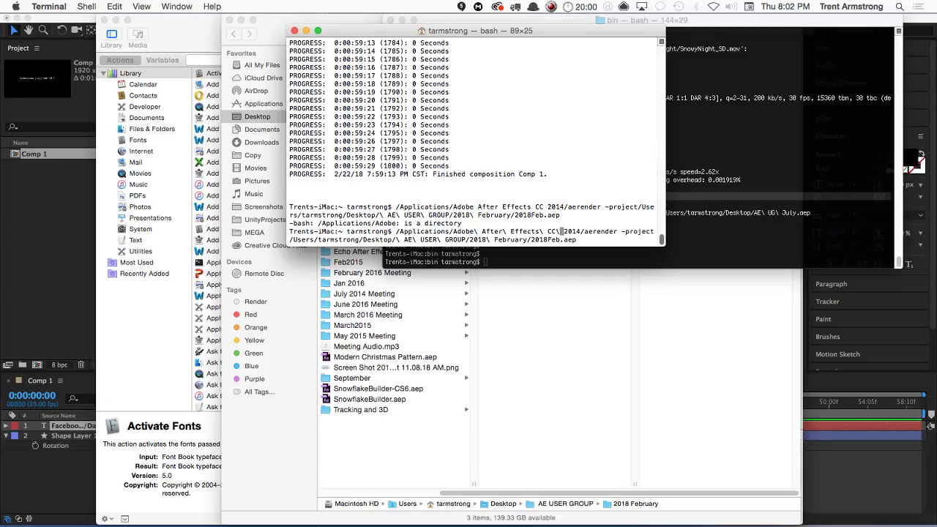
key(Return)
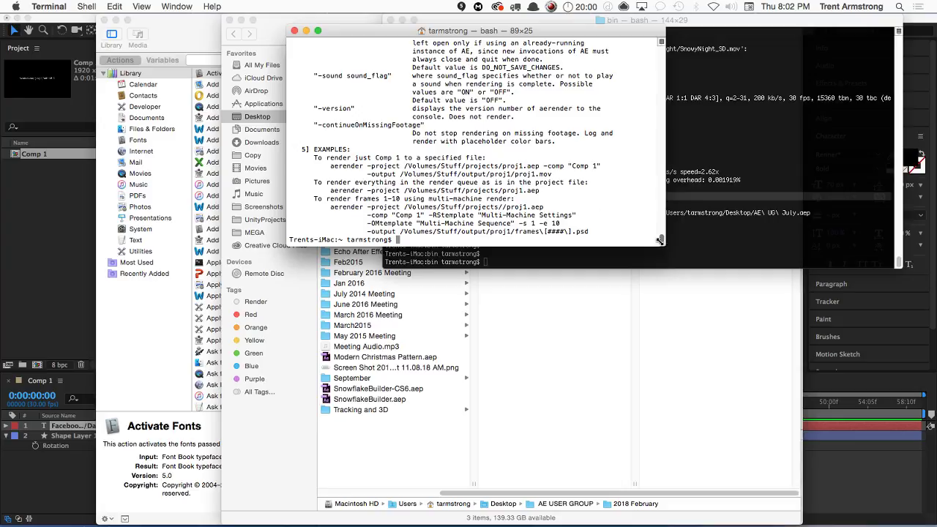
Bring Finder forward on AE USER GROUP's 2018 February folder showing 2018Feb.aep, its Logs folder and Renders
key(super+Tab)
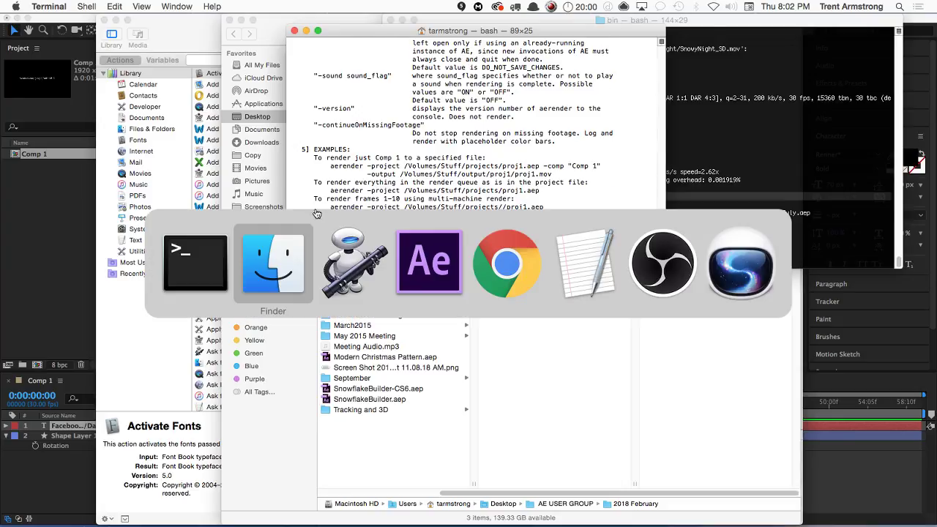
click(272, 272)
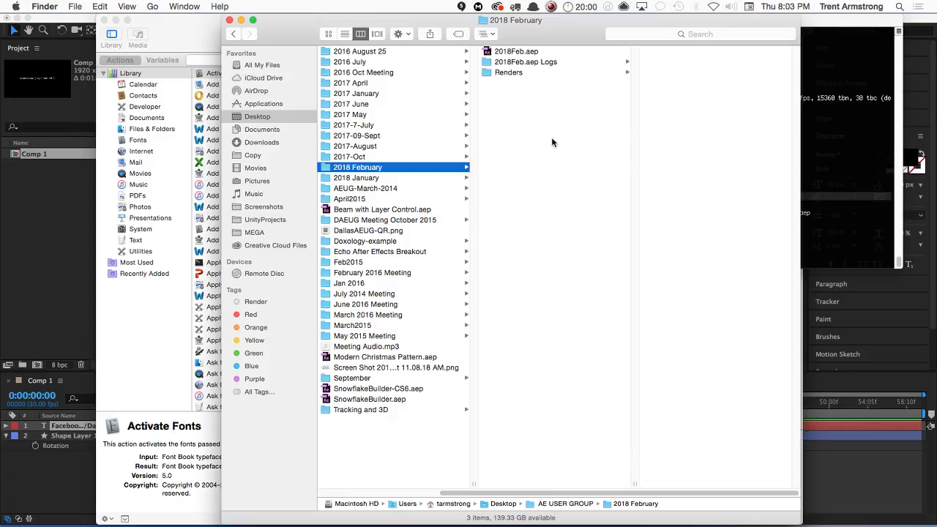
drag(542, 45, 560, 45)
key(super+Tab)
Cycle past Terminal and Finder to bring After Effects to the front
key(super+shift+Tab)
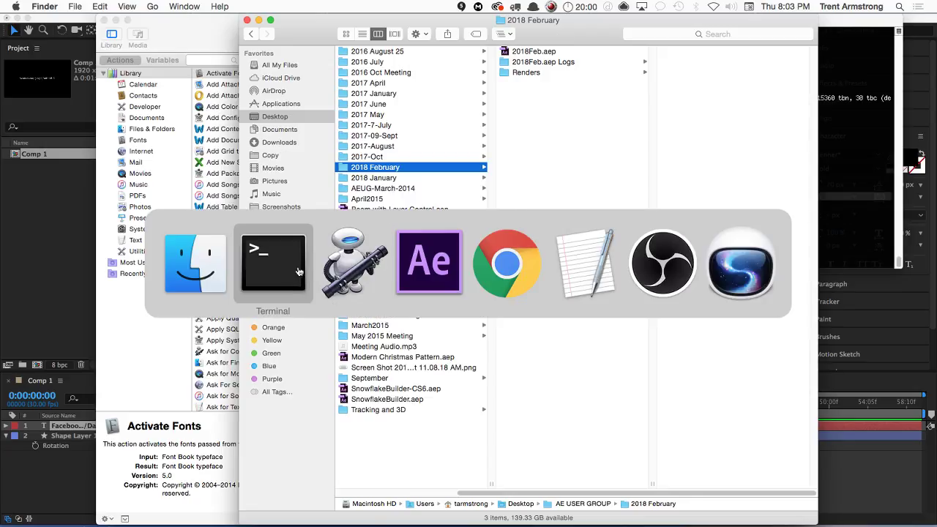
key(super+Tab)
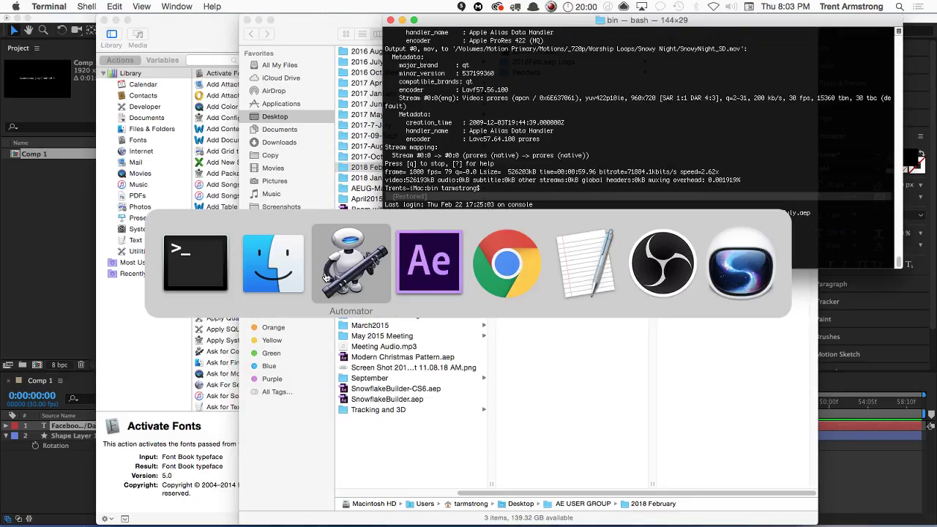
click(277, 263)
key(super+Tab)
click(439, 262)
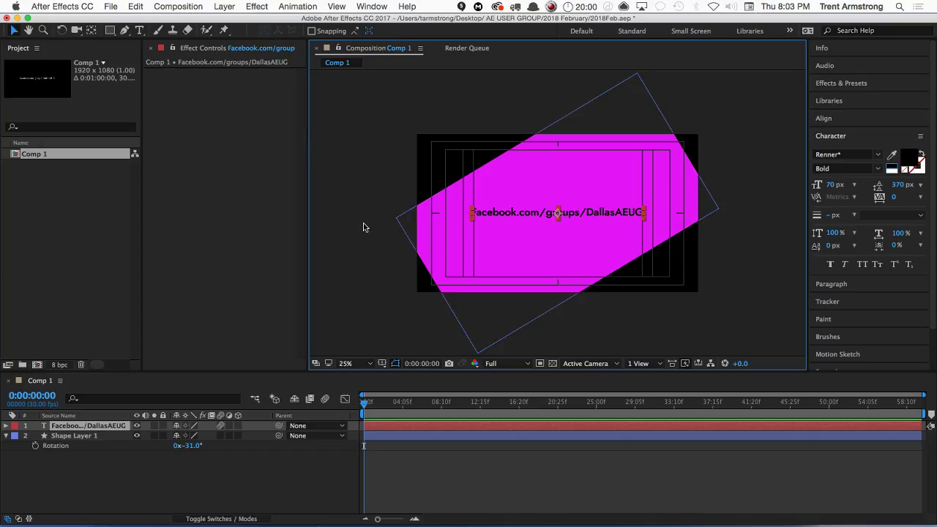
Keyframe Shape Layer 1's Rotation from -31° at the start to +157° at 0:00:57:16, then preview it
click(107, 427)
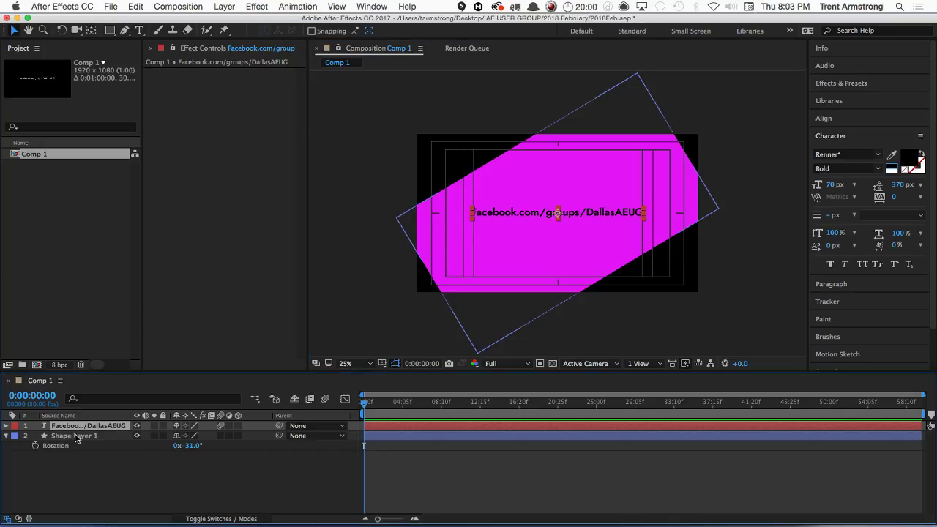
click(75, 435)
click(35, 446)
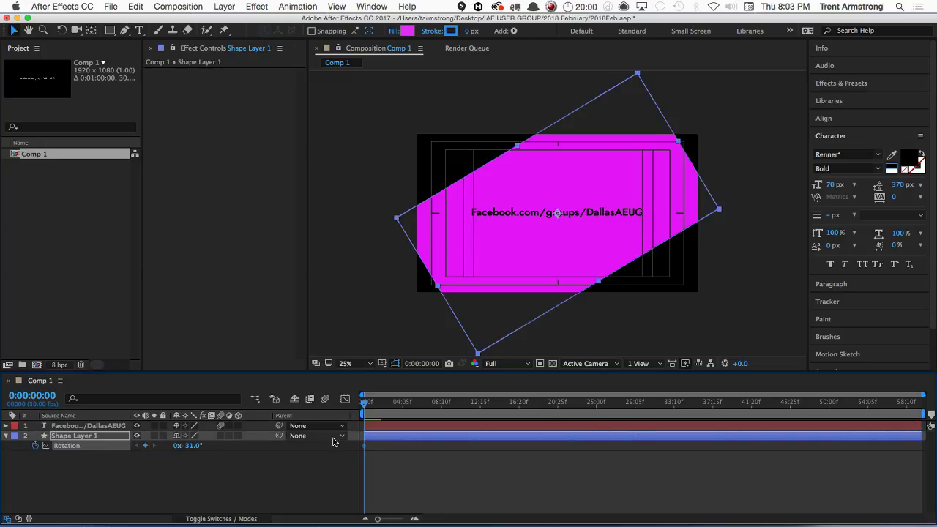
key(End)
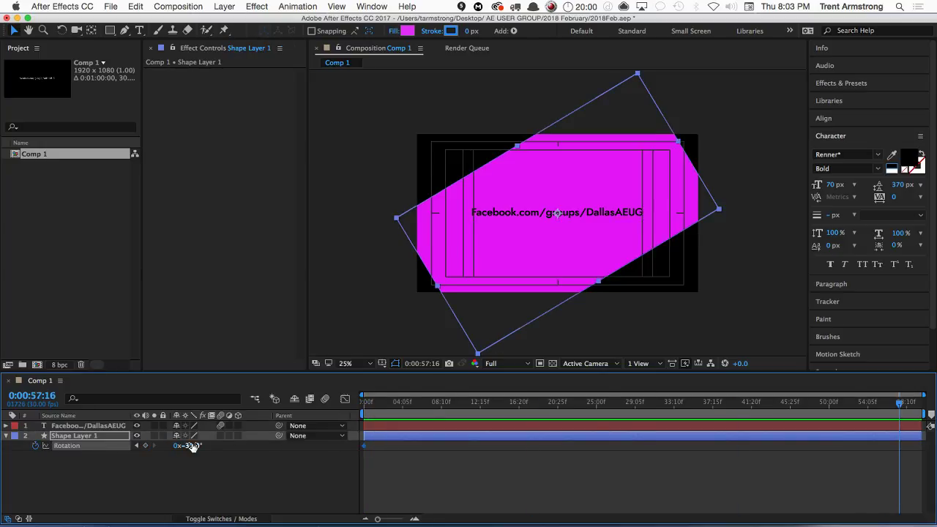
drag(188, 446, 315, 438)
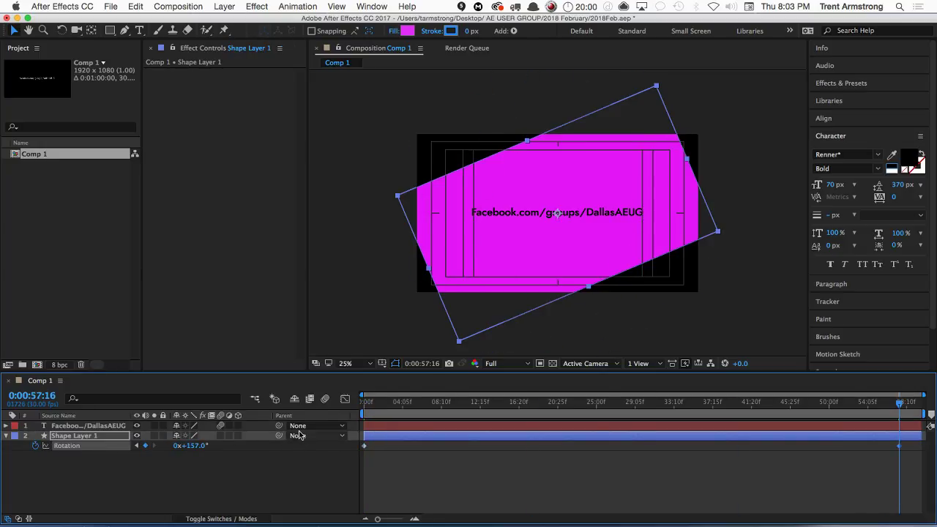
click(333, 460)
drag(364, 402, 362, 451)
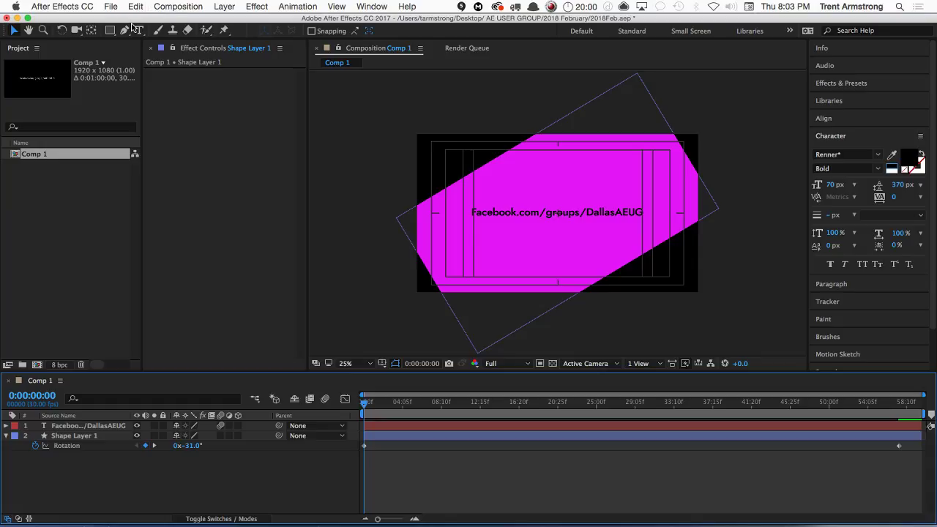
Add Comp 1 to the render queue with Multi-Machine Settings as its render settings
key(super+m)
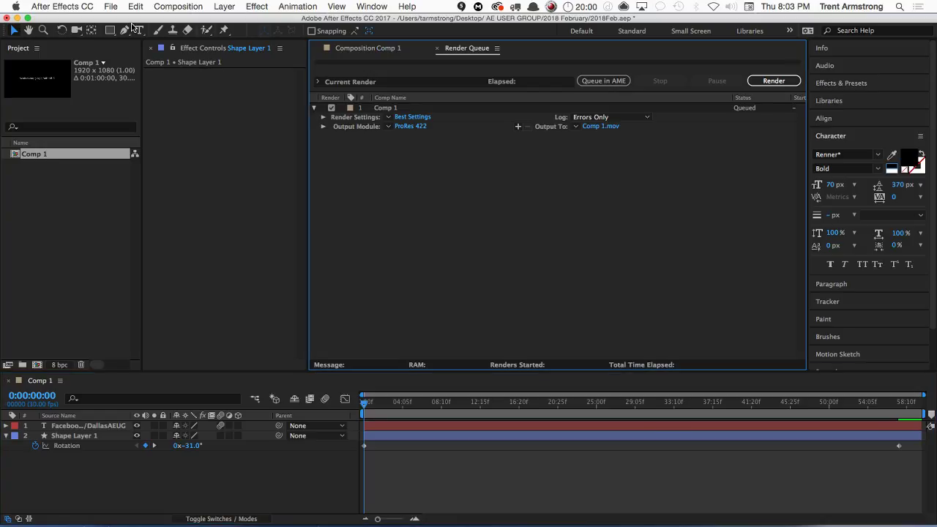
click(392, 110)
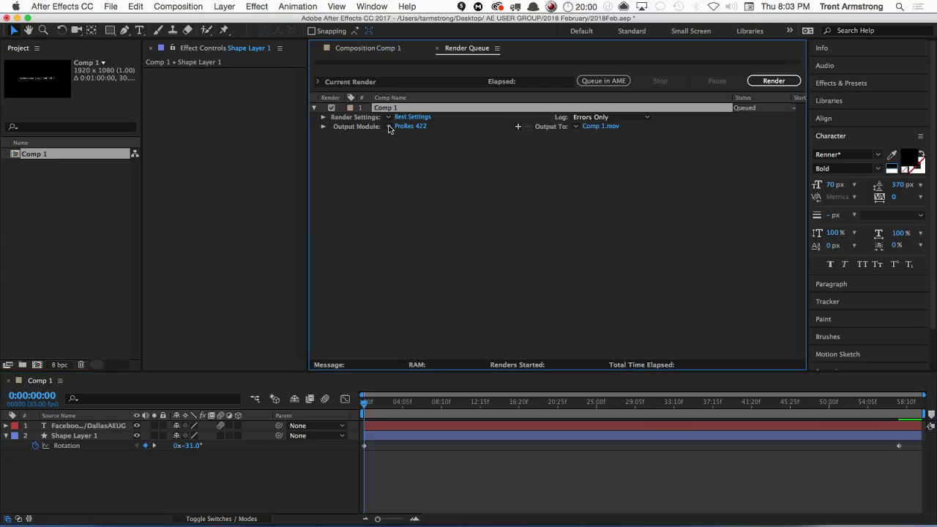
click(389, 120)
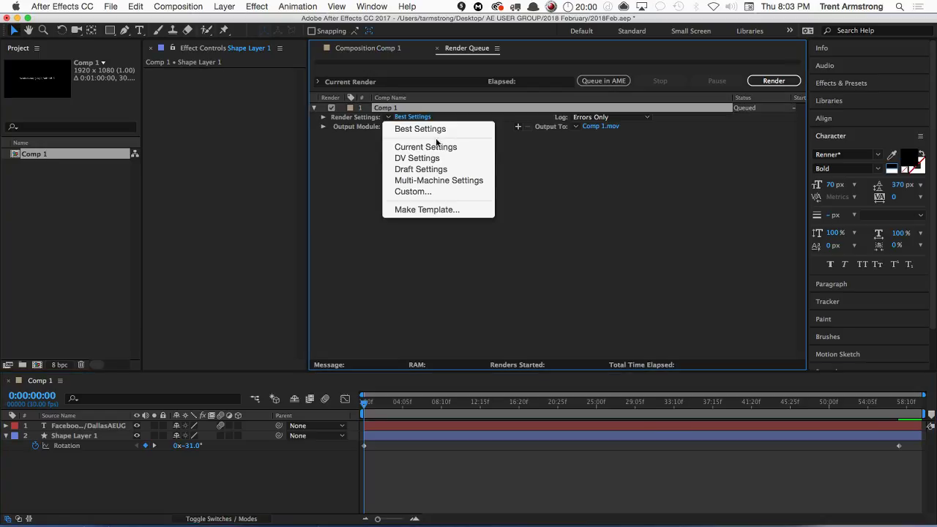
click(440, 180)
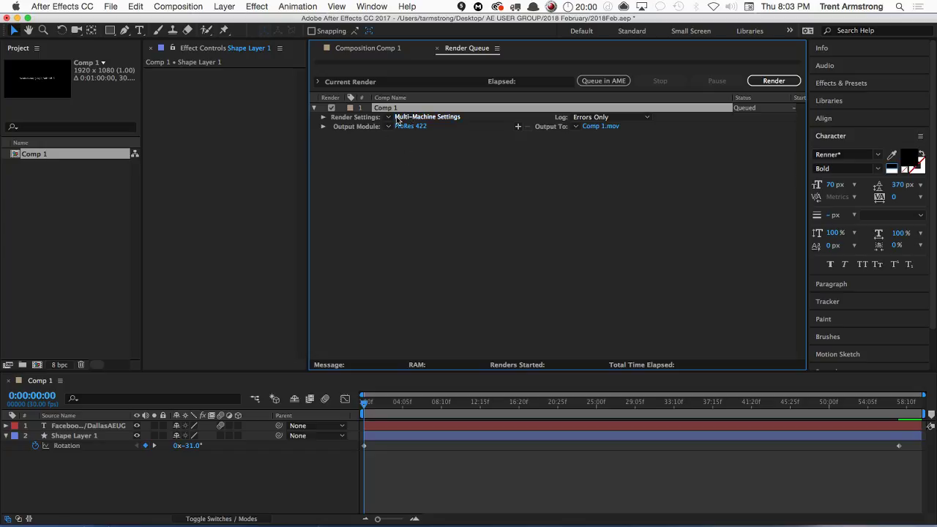
click(420, 117)
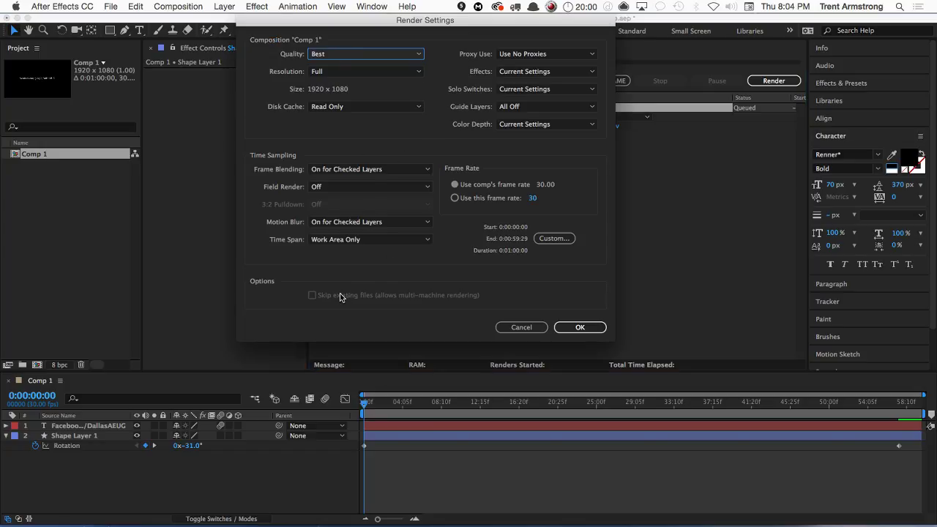
click(520, 328)
Set the output module to Multi-Machine Sequence in PNG Sequence format, output Comp 1_[#####].png
click(387, 128)
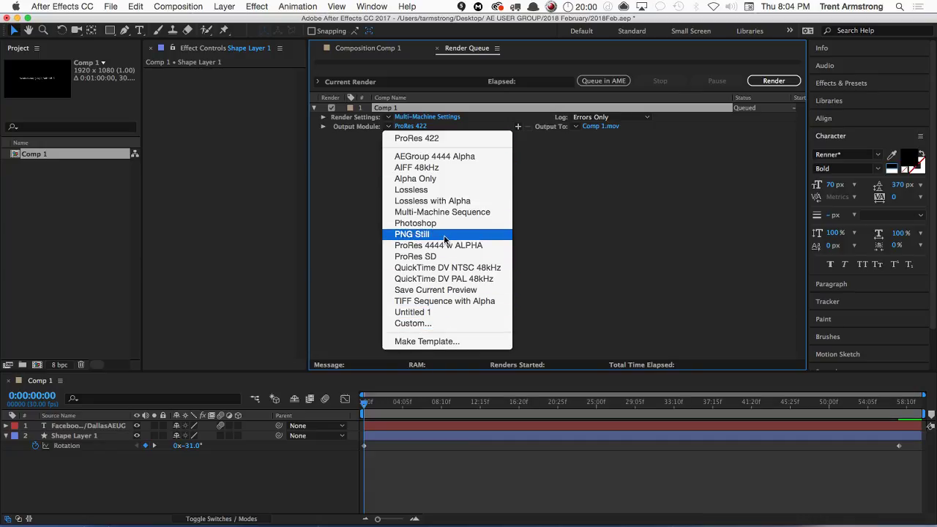
click(456, 213)
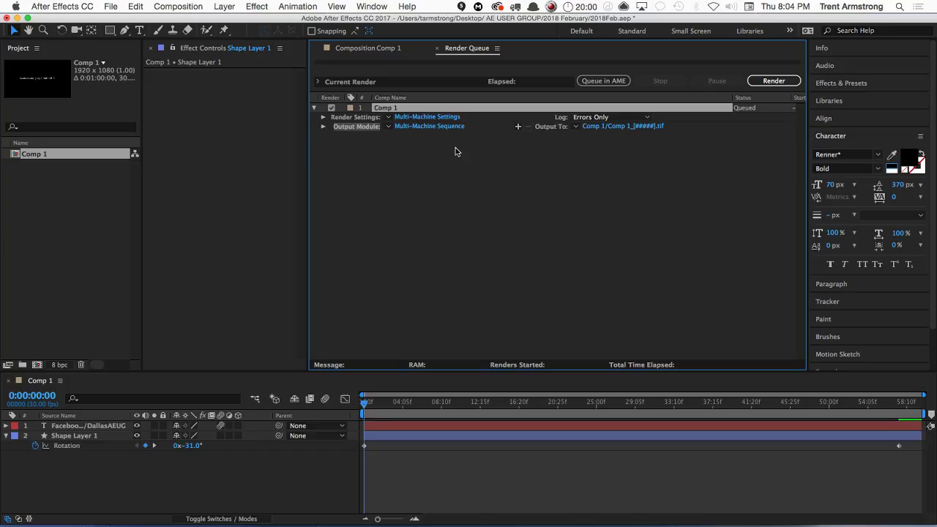
click(445, 127)
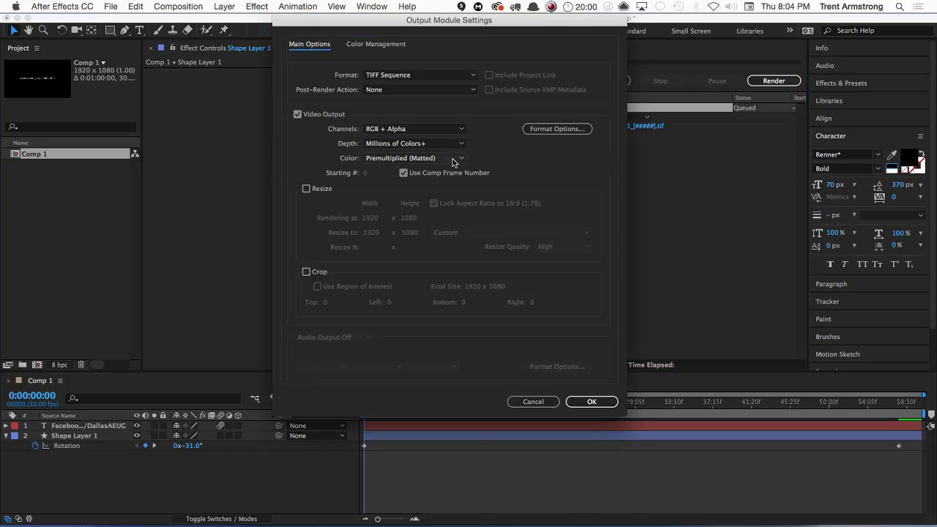
click(412, 75)
click(414, 153)
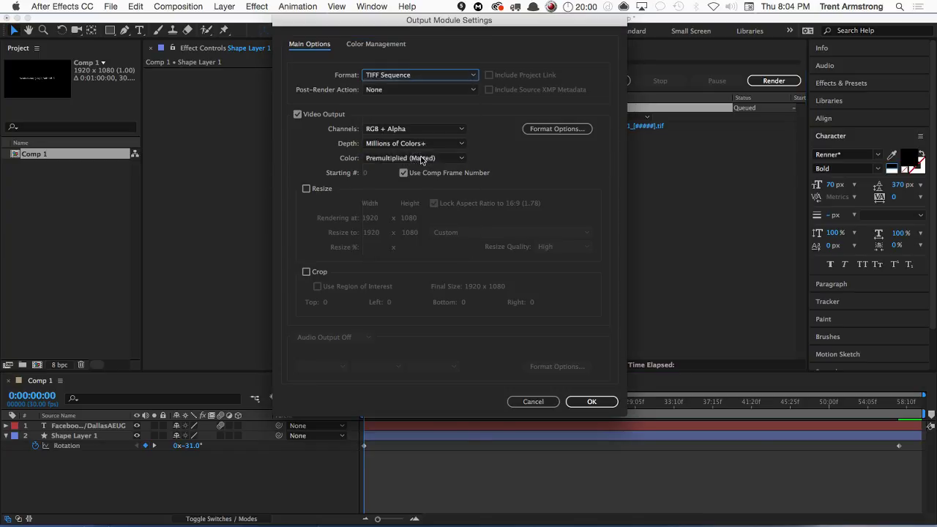
click(594, 402)
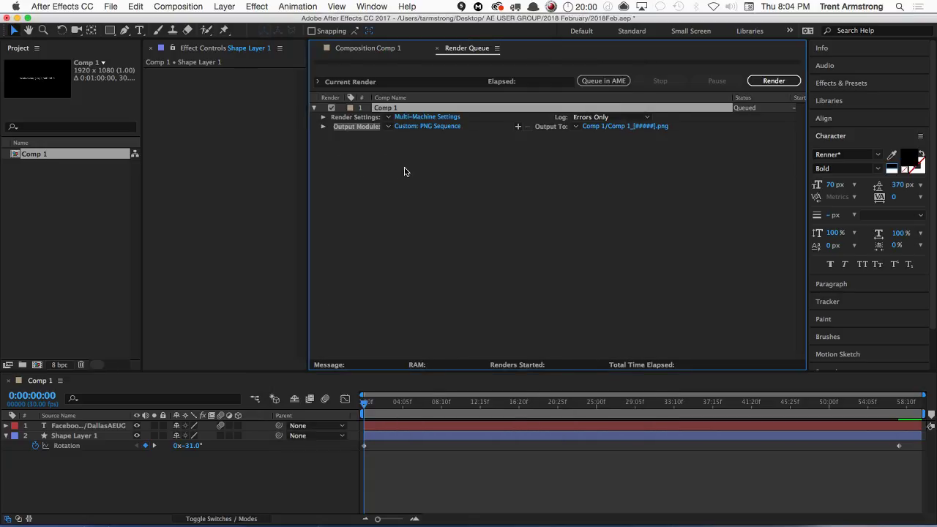
click(441, 121)
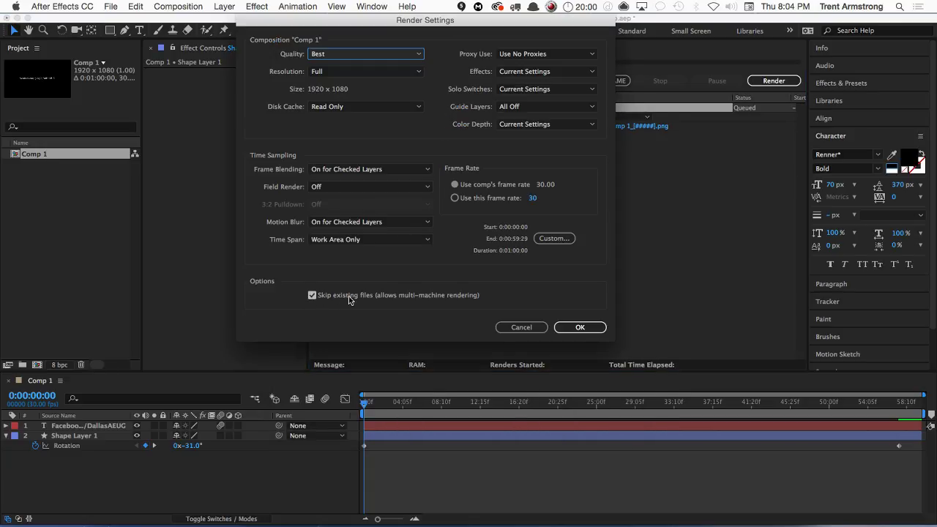
click(525, 329)
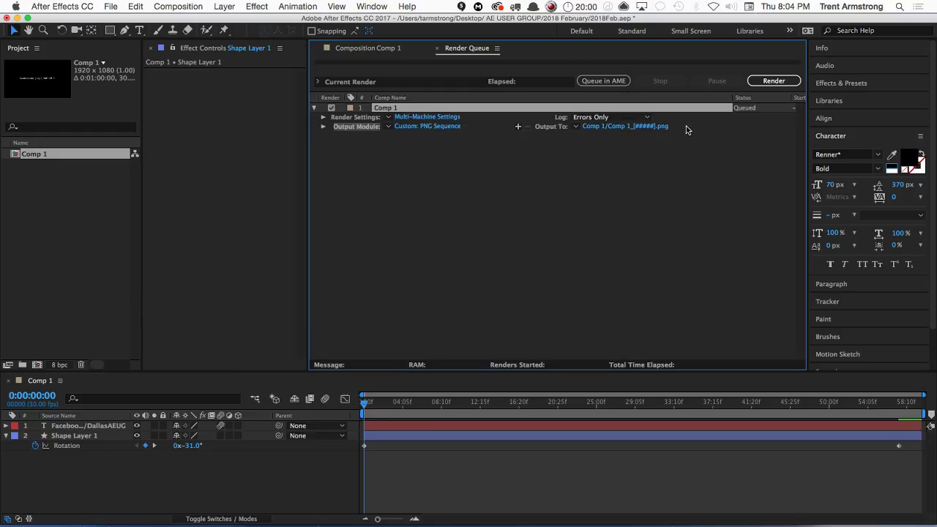
Start rendering Comp 1, then show Finder's Renders folder with other apps hidden
click(777, 82)
key(super+Tab)
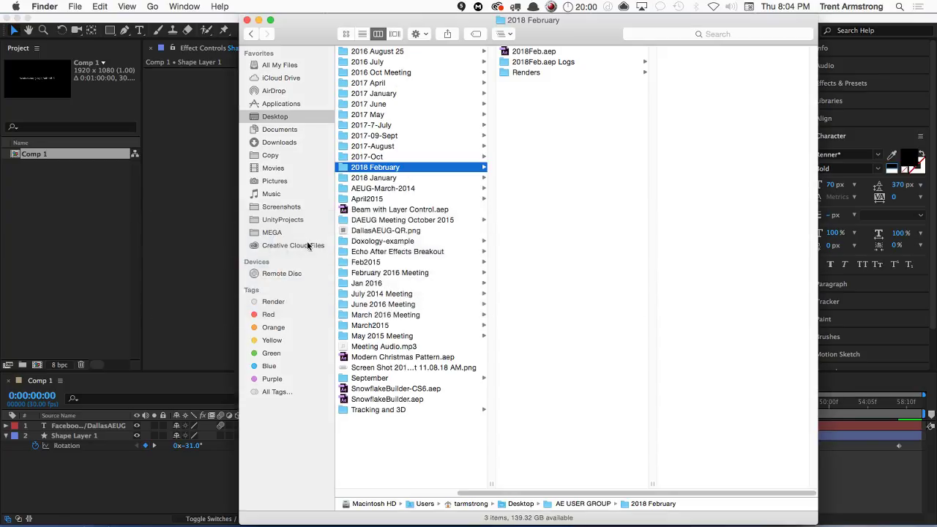
click(553, 74)
key(alt+super+h)
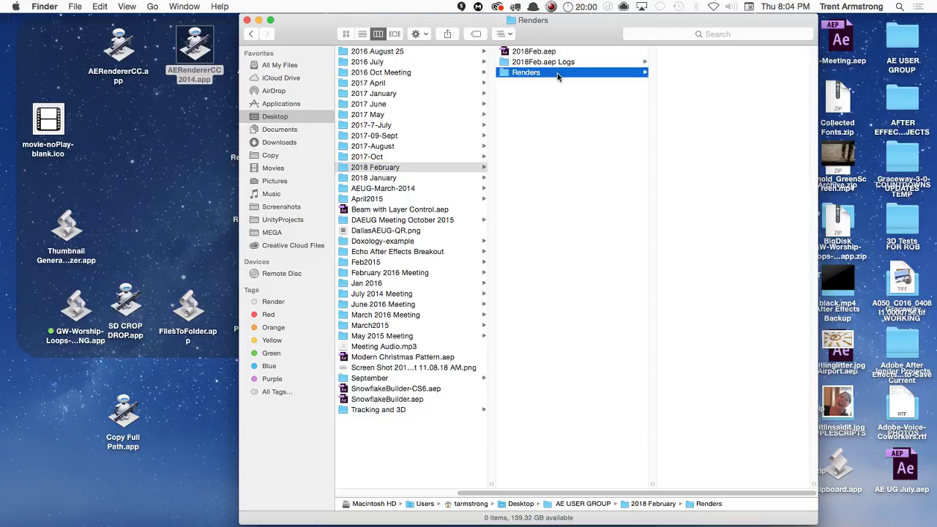
drag(307, 34, 462, 32)
Drop 2018Feb.aep onto the AERendererCC 2017 droplet three times and spread the Terminal windows apart
drag(643, 53, 268, 53)
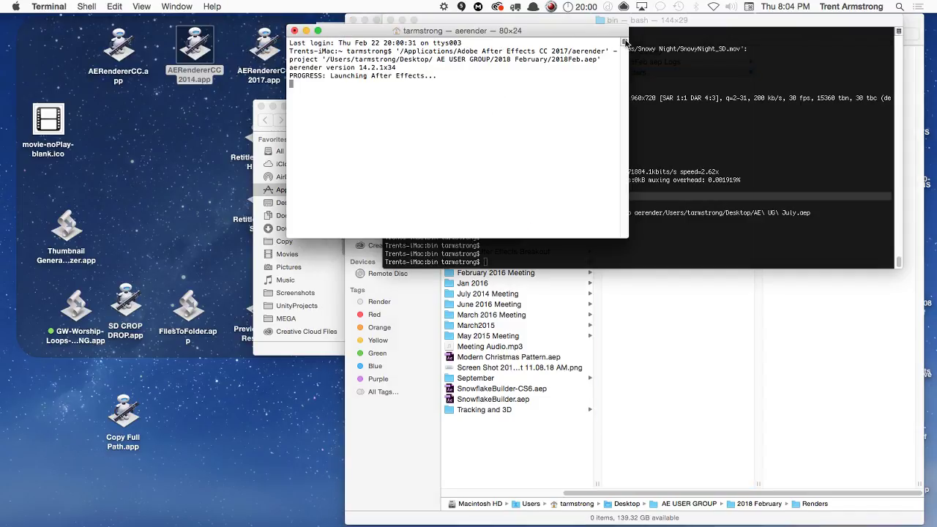
drag(638, 53, 264, 45)
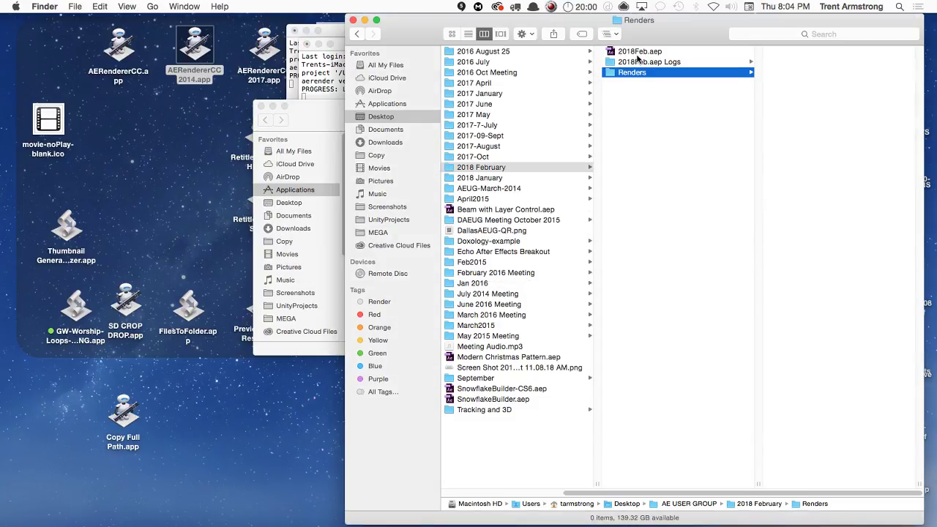
drag(640, 51, 272, 54)
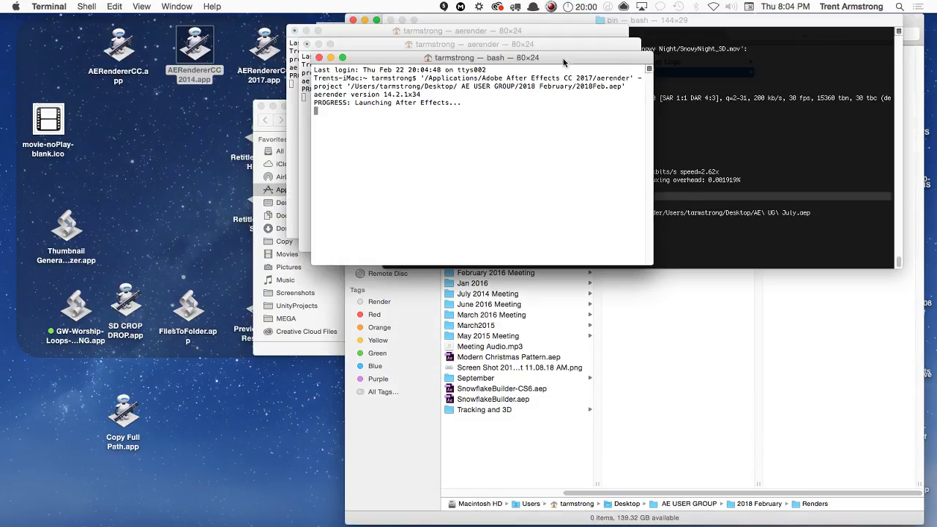
drag(559, 57, 388, 259)
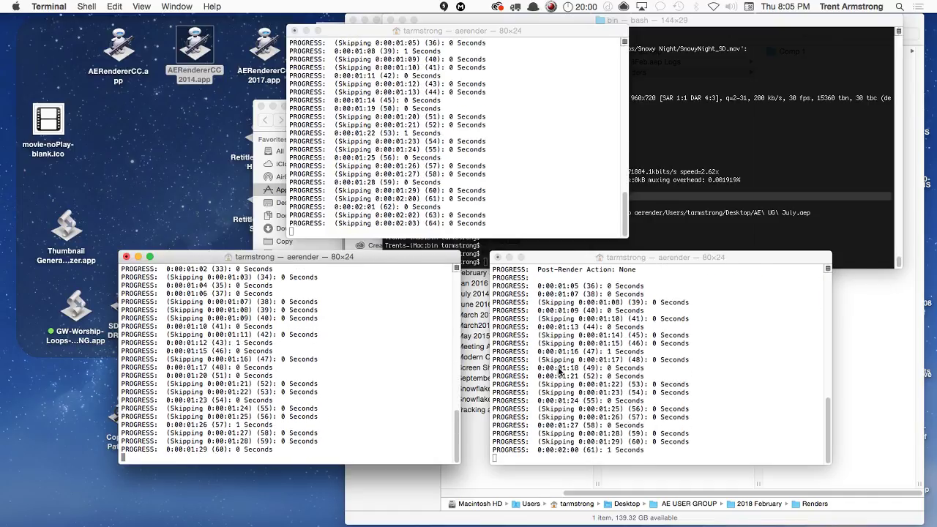
Check the rendered PNGs in the Comp 1 folder, then watch the aerender sessions reach frame 1579
key(super+Tab)
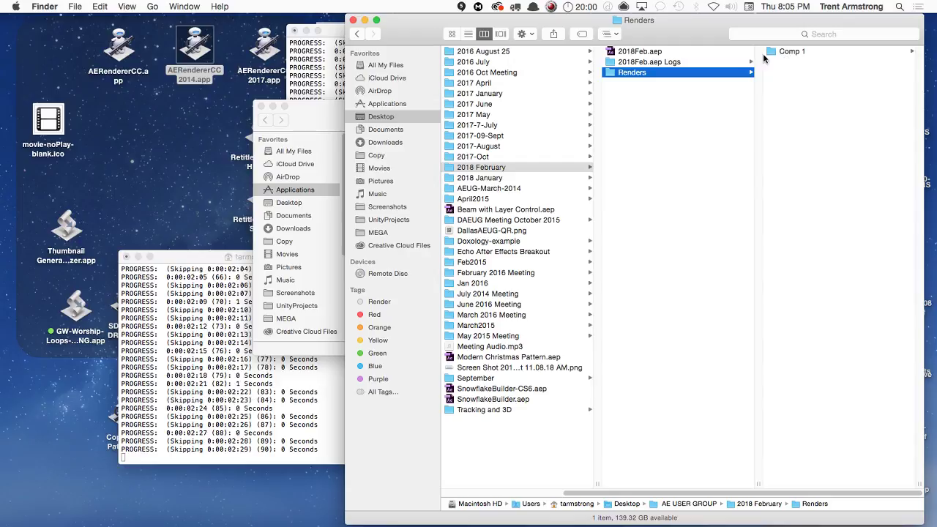
click(787, 53)
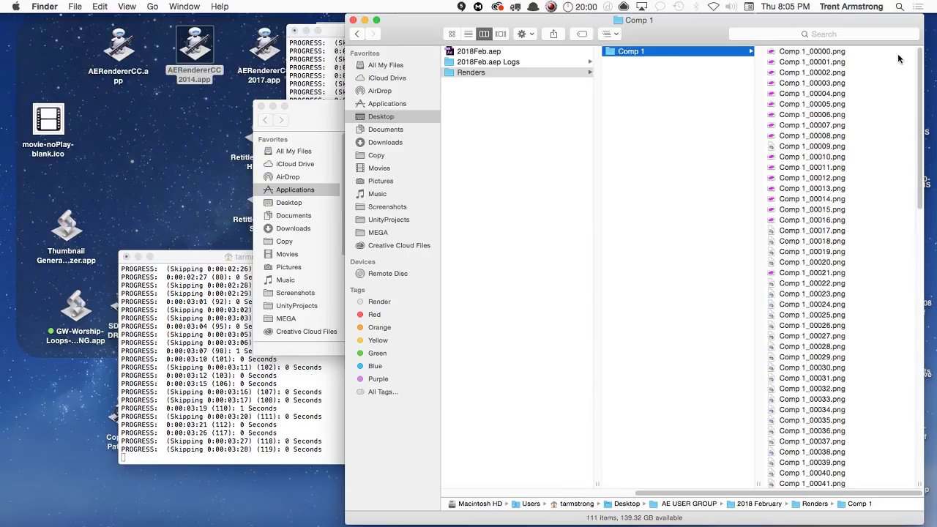
drag(925, 60, 918, 359)
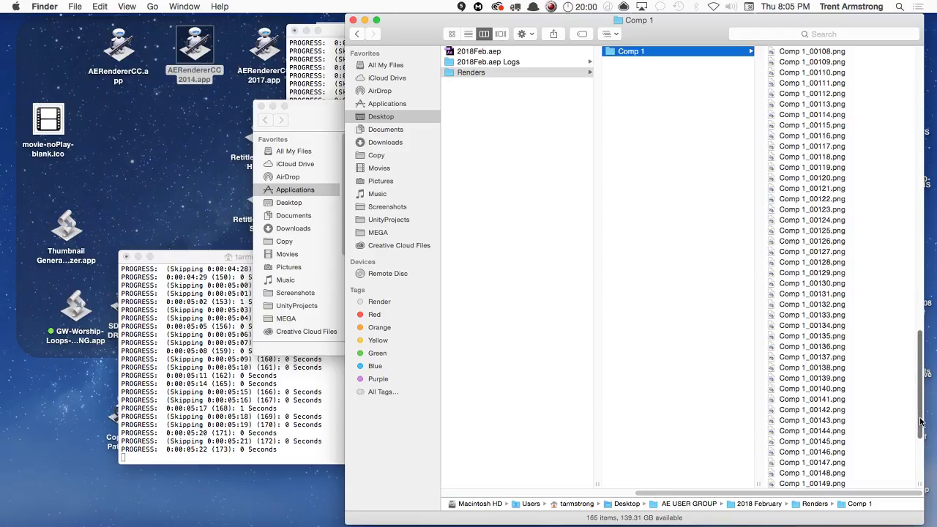
scroll(911, 475, down, 10)
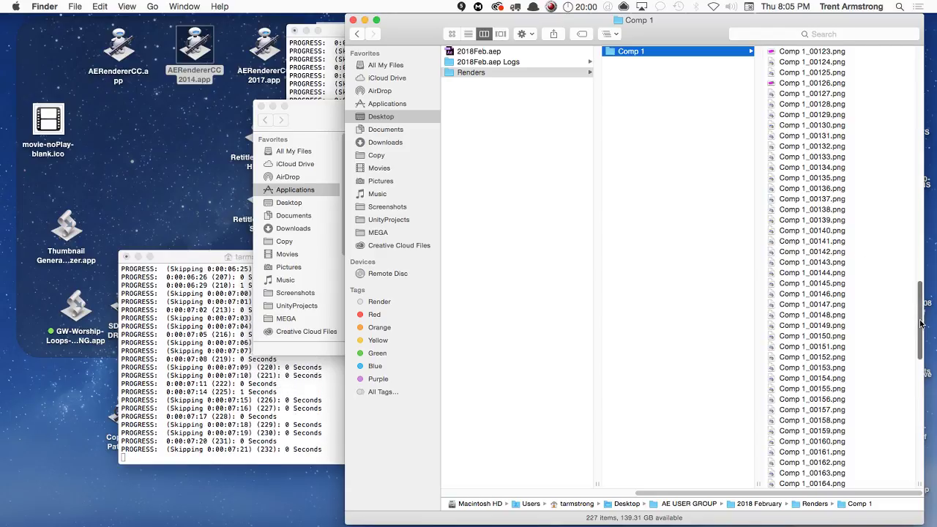
drag(920, 370, 918, 432)
key(super+Tab)
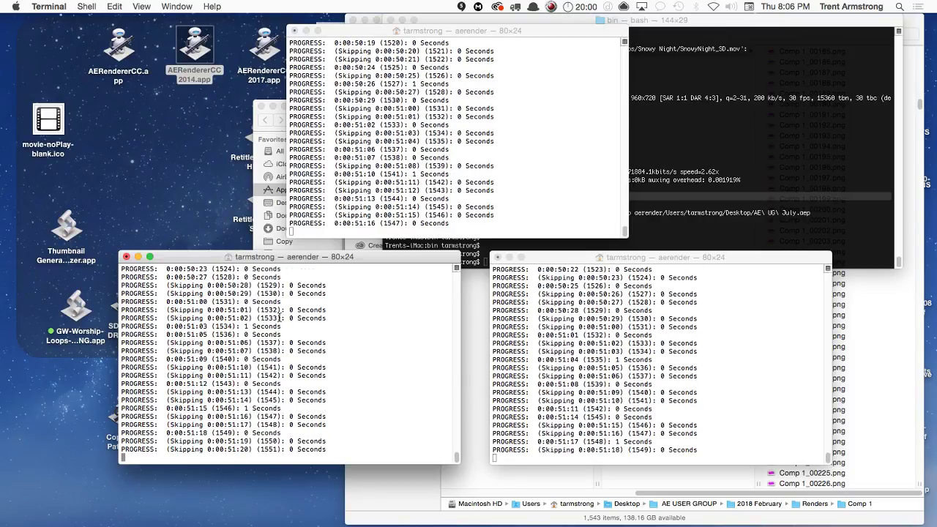
key(super+Tab)
key(super+Tab)
key(super+Tab)
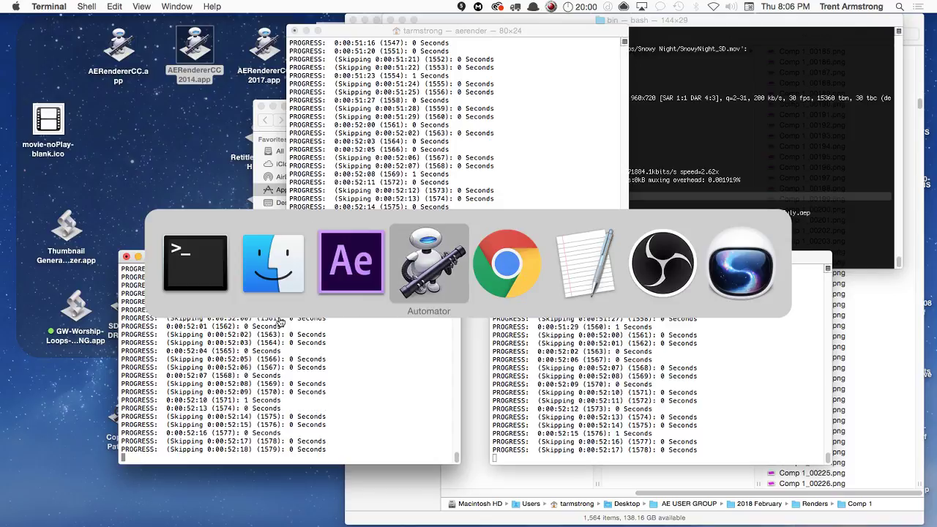
Scroll through the aerender argument table on Adobe's help page in Chrome, then return to Terminal
key(super+Tab)
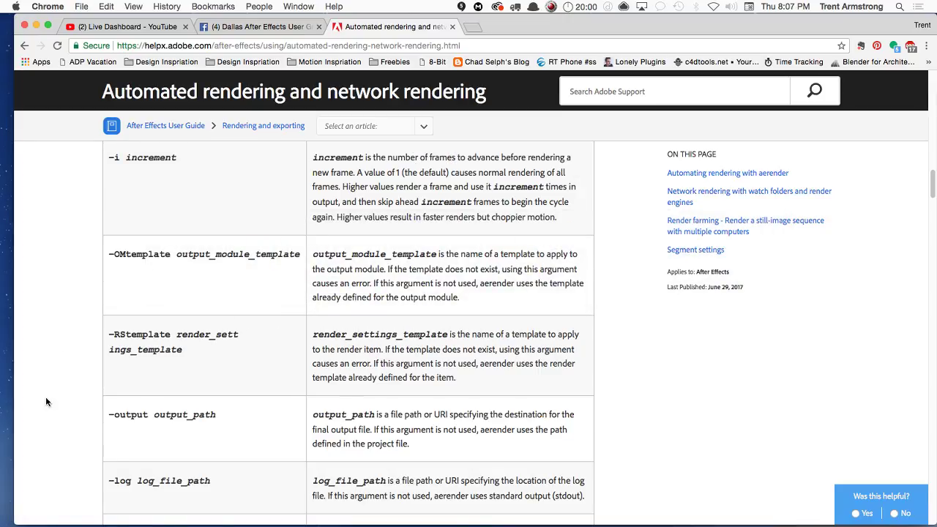
scroll(59, 236, down, 4)
scroll(60, 236, down, 5)
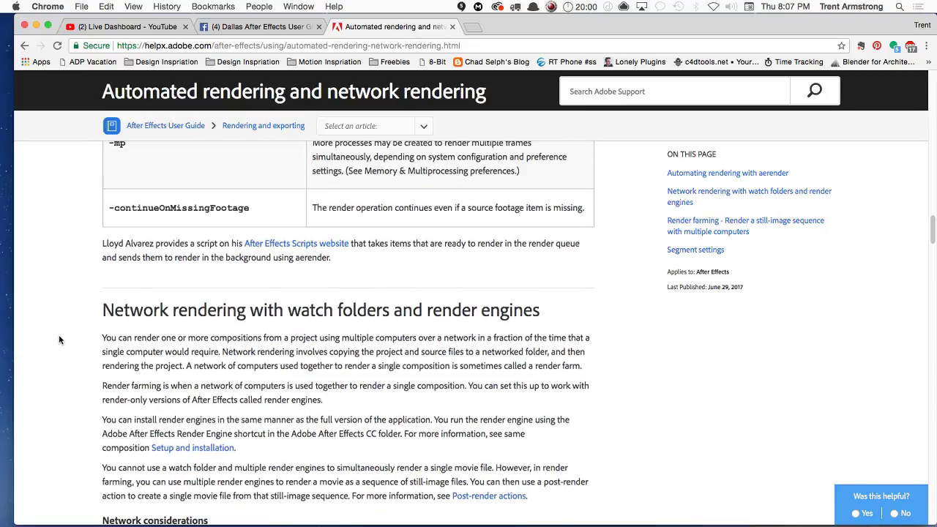
scroll(59, 341, up, 12)
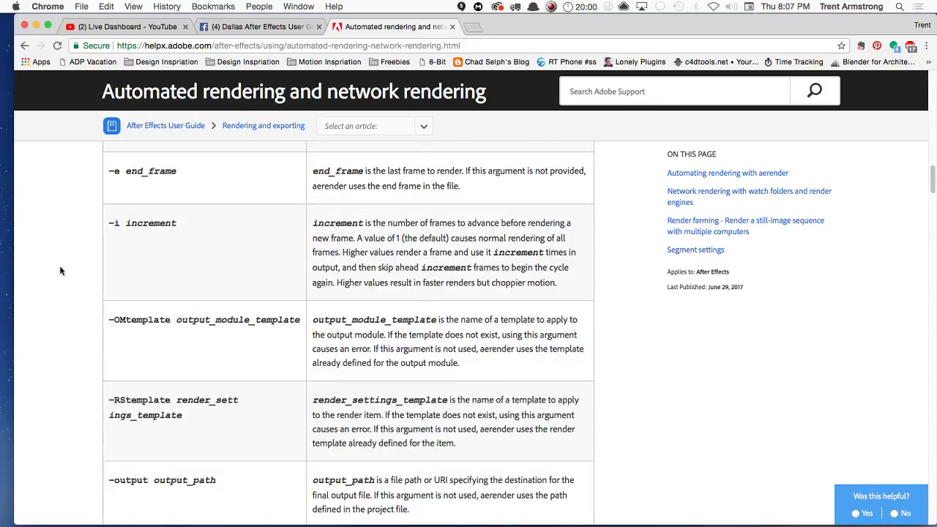
scroll(69, 338, up, 4)
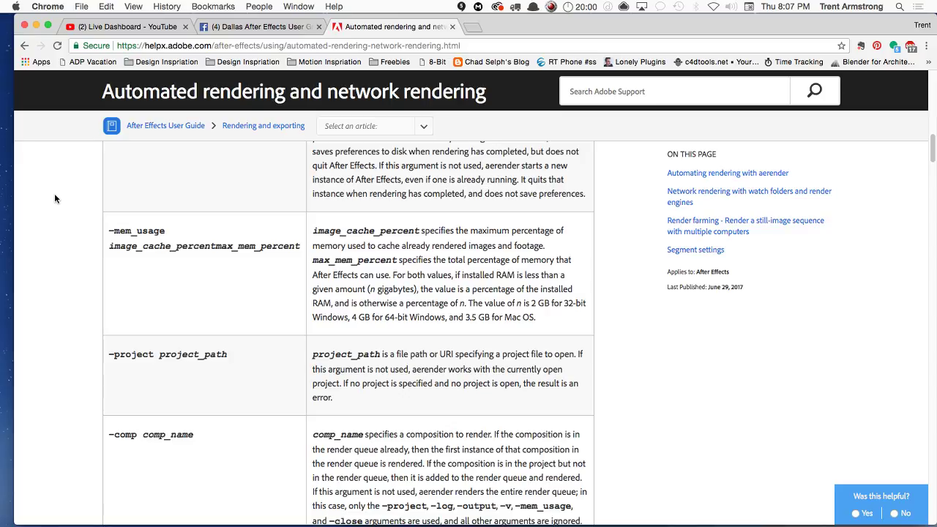
scroll(54, 198, up, 6)
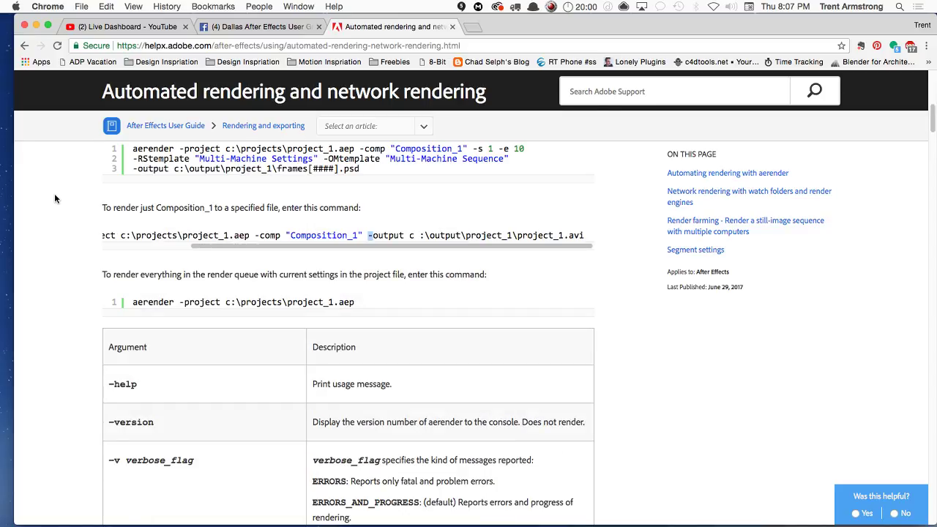
key(super+Tab)
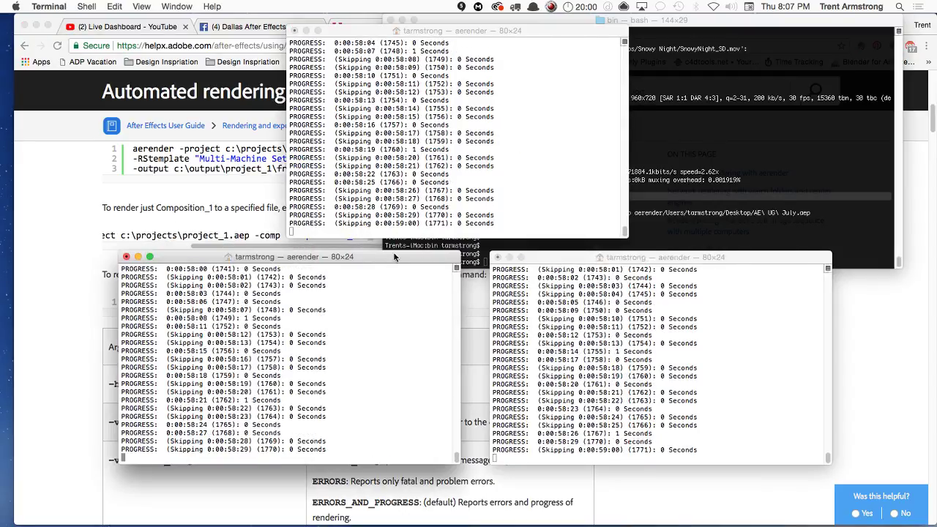
Let the renders finish Comp 1, close a finished Terminal window, confirm 1,800 frames, and return to After Effects
drag(402, 252, 397, 248)
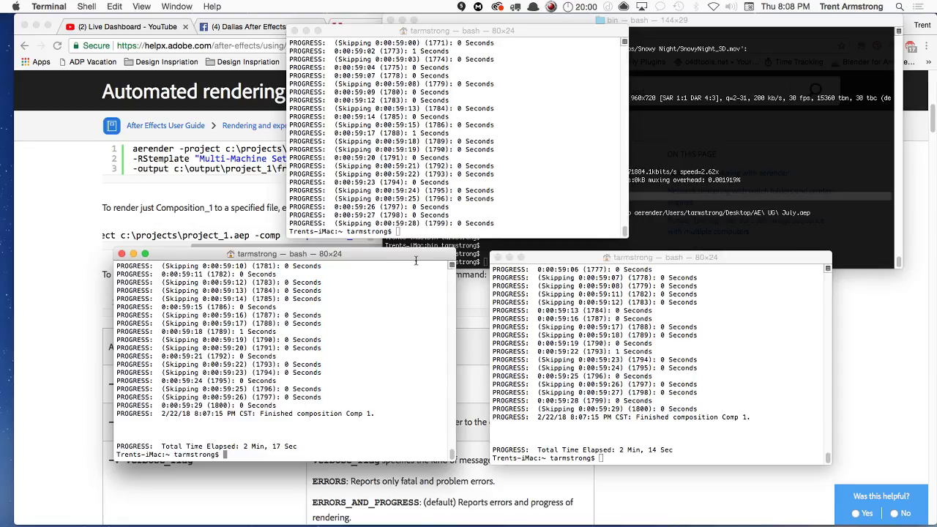
key(super+w)
key(super+w)
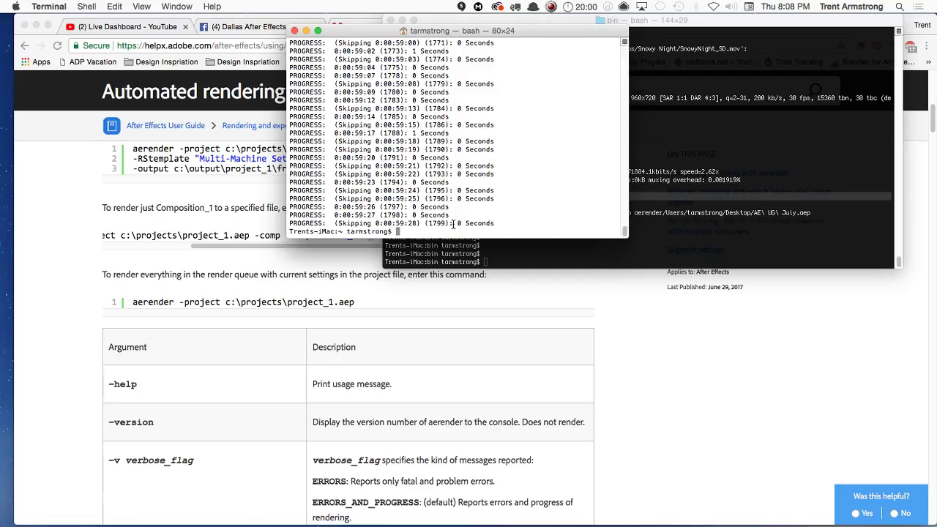
key(super+Tab)
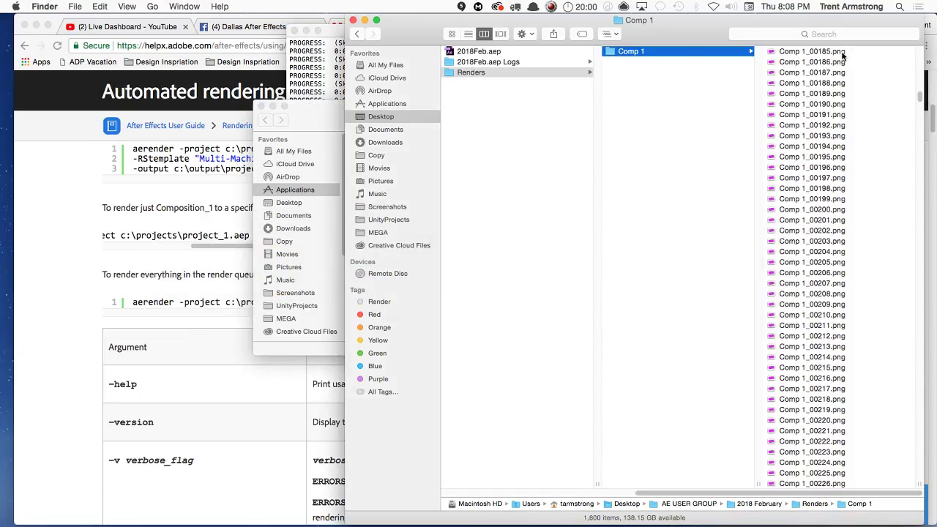
key(super+Tab)
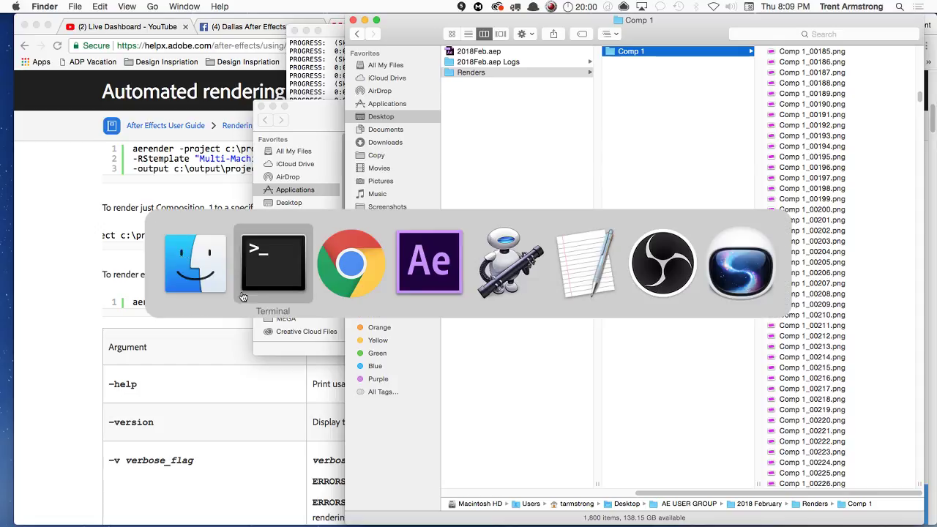
click(432, 261)
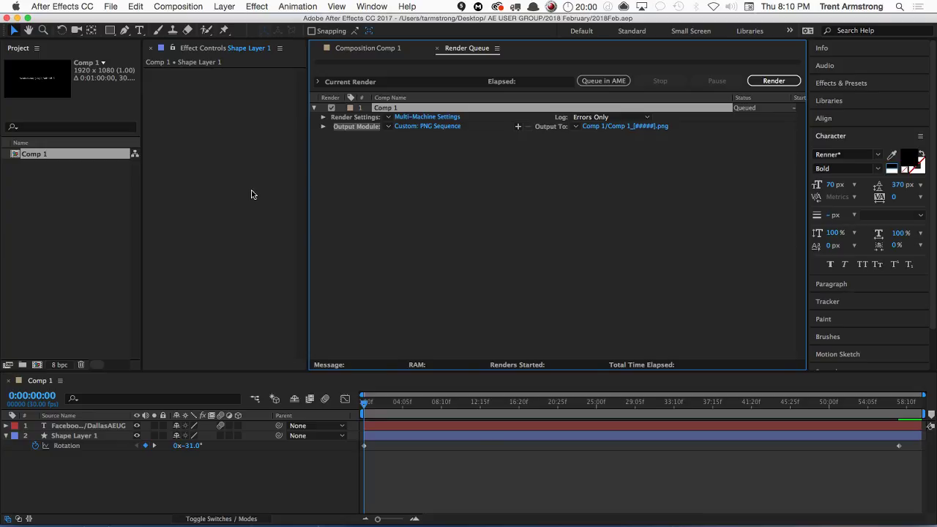
key(alt+space)
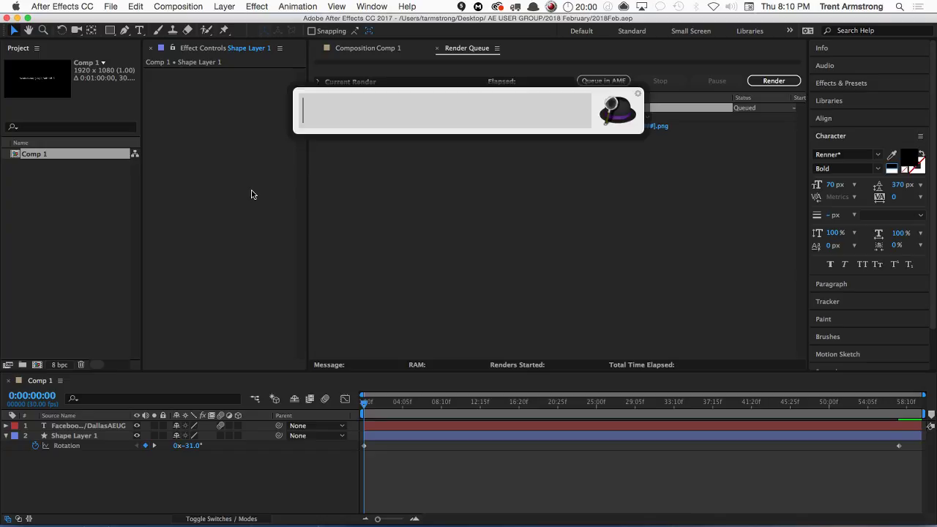
Launch Photoshop CC 2015.5 and open frame Comp 1_00202.png from the Comp 1 render folder
text(photo)
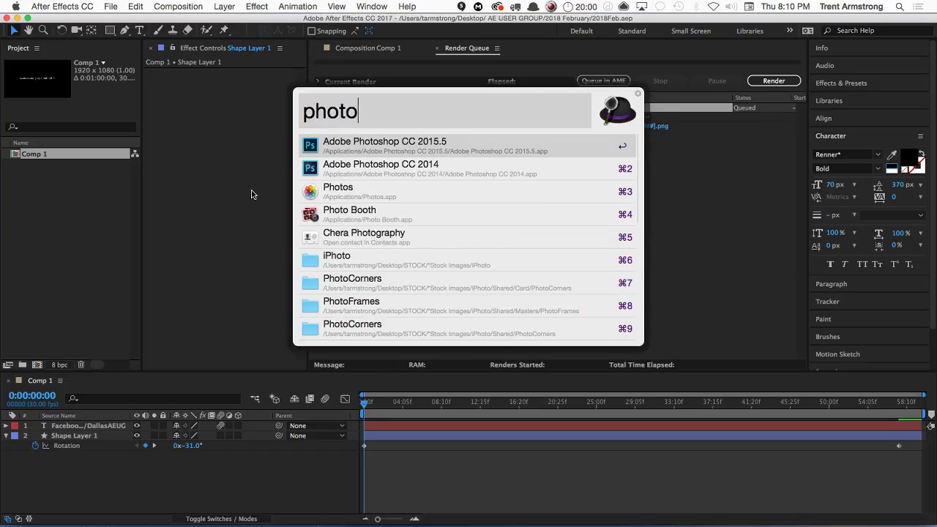
key(Return)
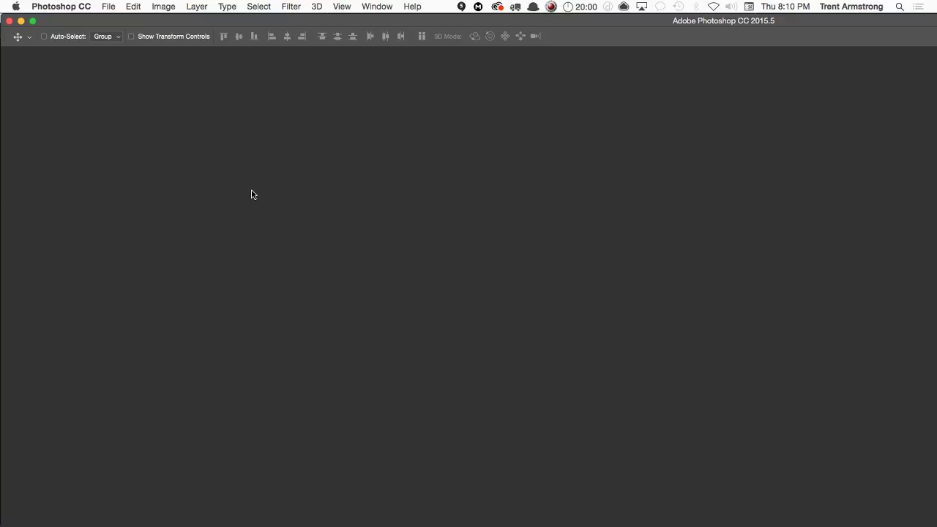
key(super+o)
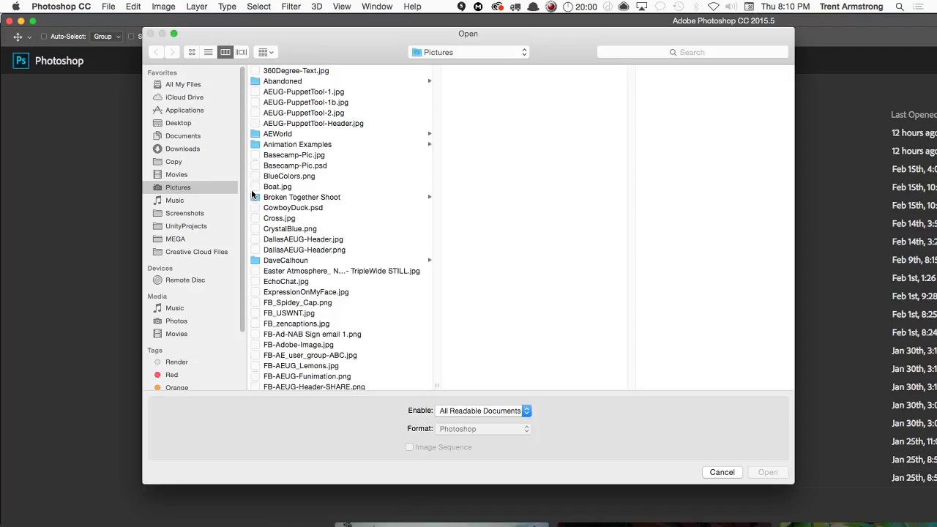
key(super+Tab)
key(super+Tab)
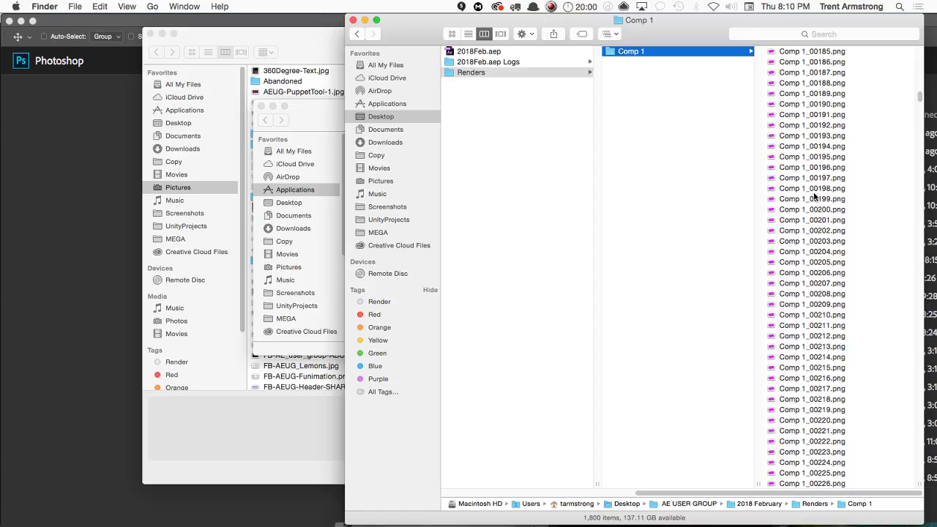
drag(766, 195, 757, 221)
click(889, 327)
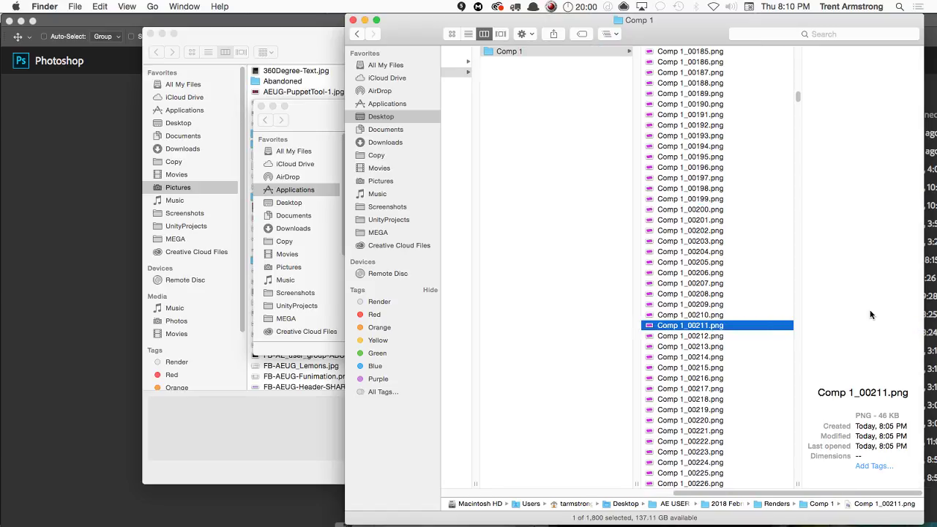
drag(709, 232, 556, 286)
key(super+Tab)
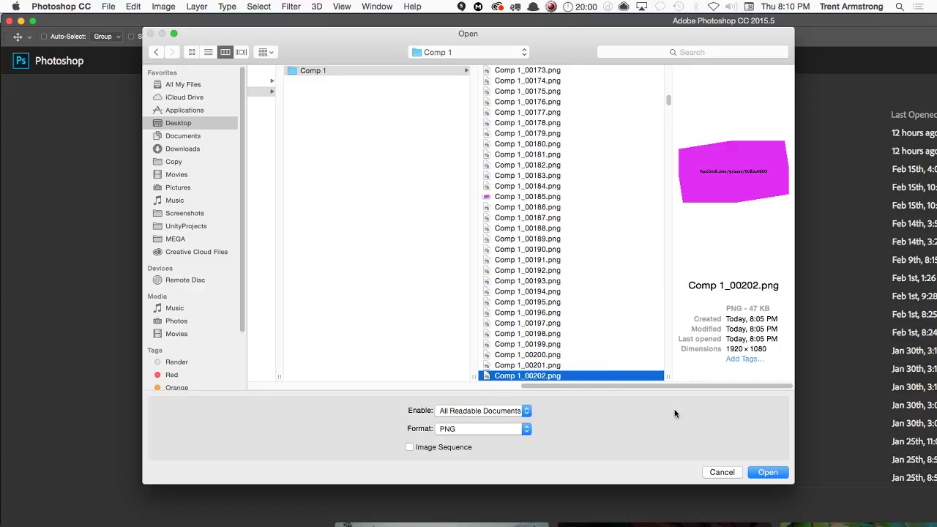
click(767, 473)
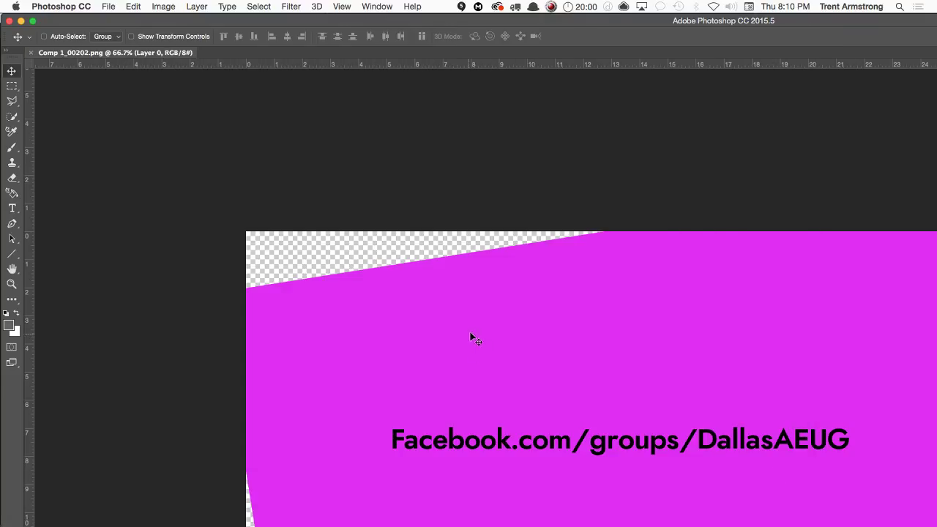
Paint a grey brush stroke across the magenta shape, then quit Photoshop saving the change
click(12, 148)
drag(356, 328, 810, 399)
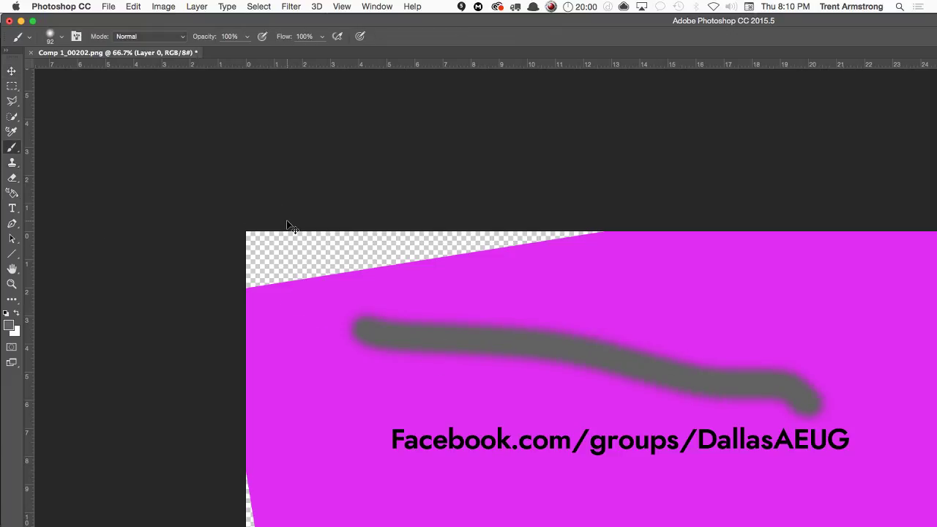
key(super+q)
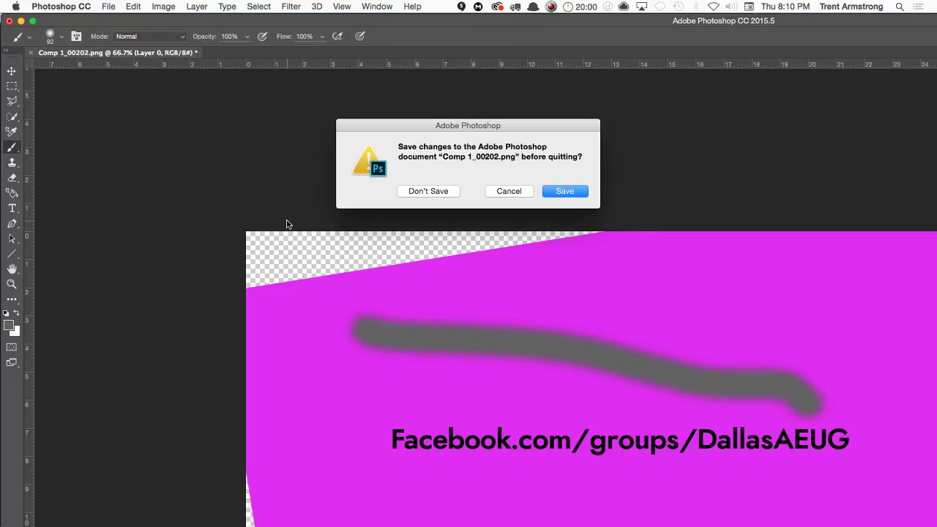
key(Return)
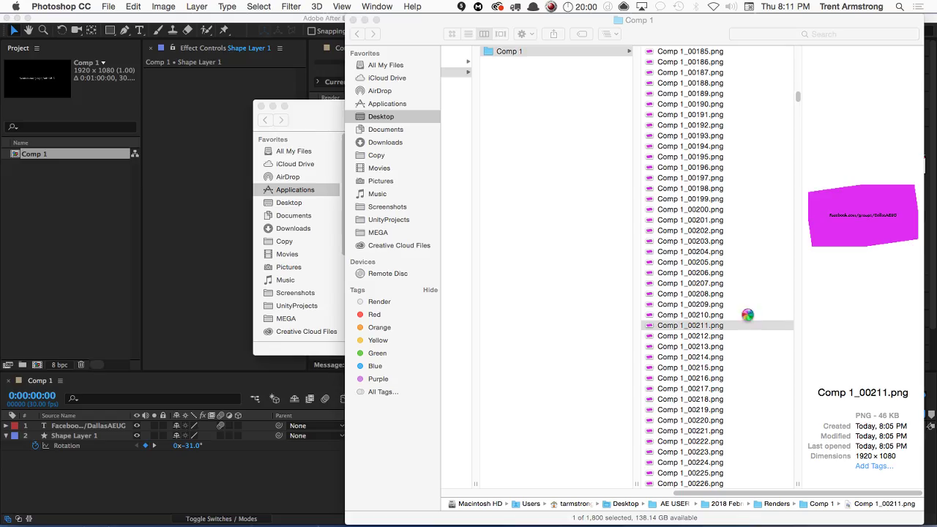
Quick Look frame Comp 1_00211.png, relaunch Photoshop CC 2015.5, and return to the Comp 1 folder
key(space)
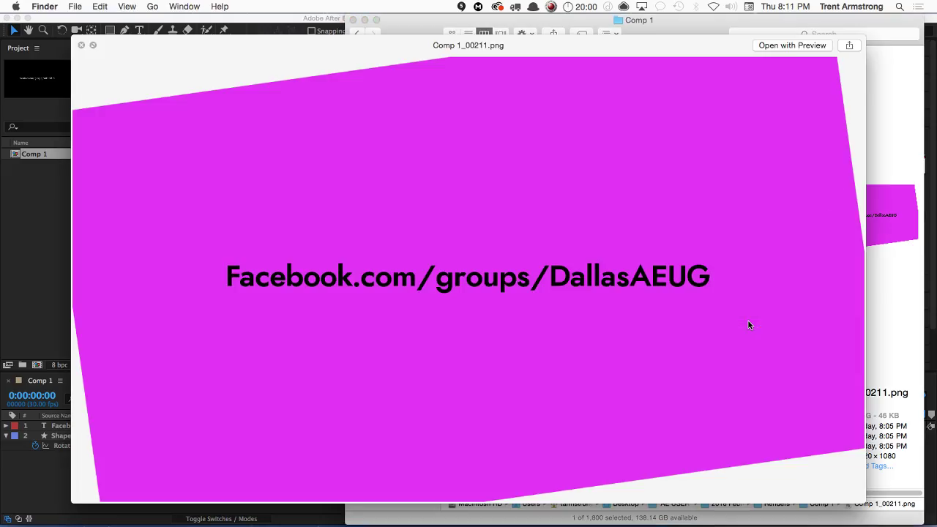
key(space)
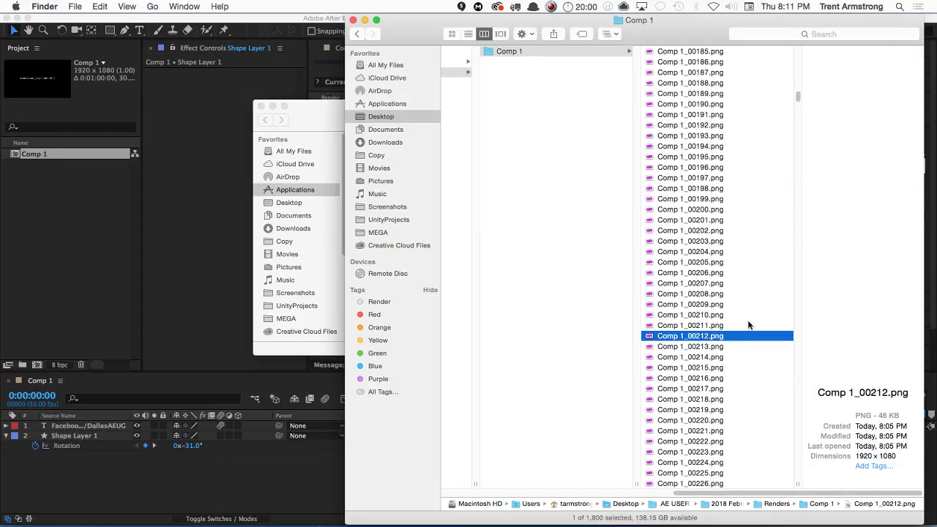
key(Up)
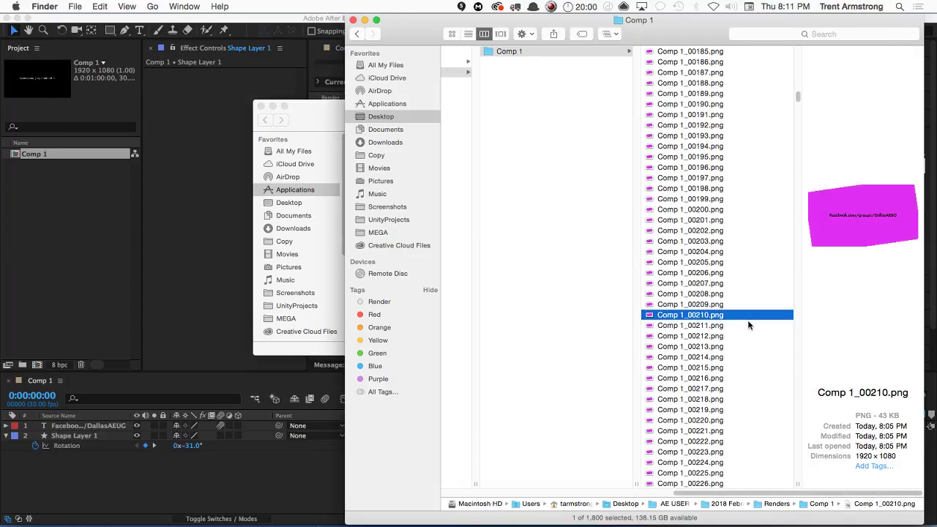
key(super+Tab)
key(super+Tab)
key(super+Tab)
click(192, 270)
key(alt+space)
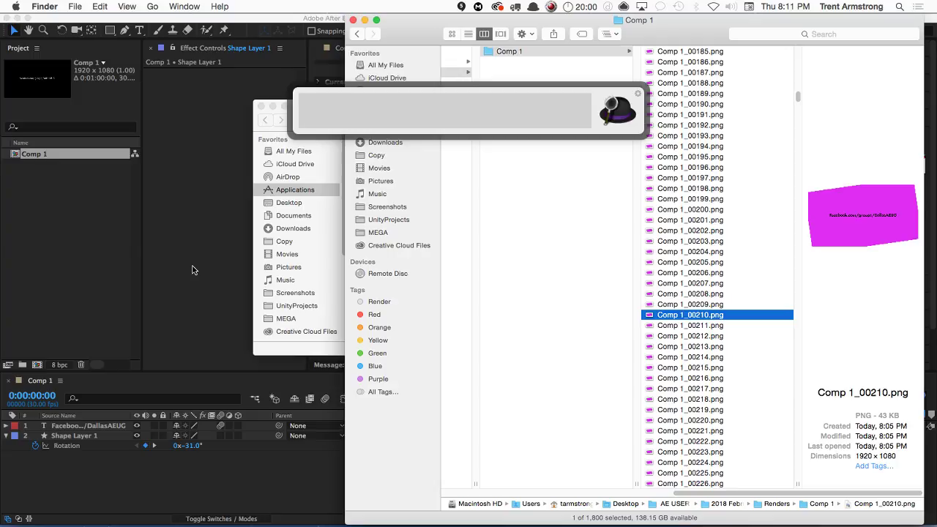
text(pho)
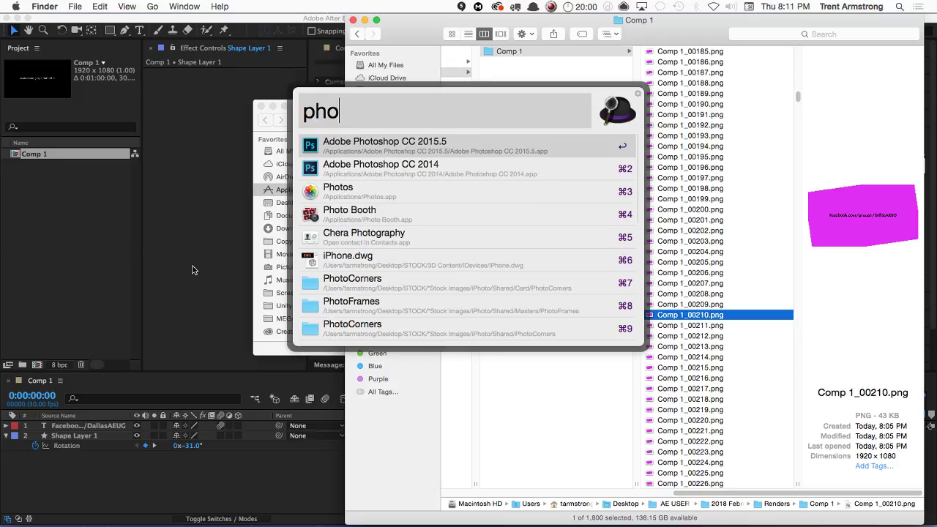
key(Return)
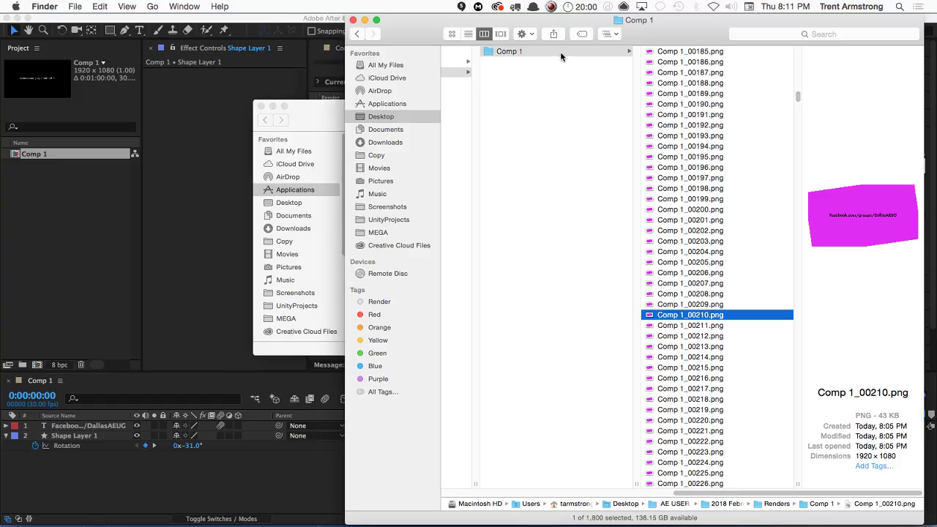
click(560, 52)
List the Comp 1 folder sorted by Date Modified and preview the newest frame, Comp 1_00202.png
key(super+2)
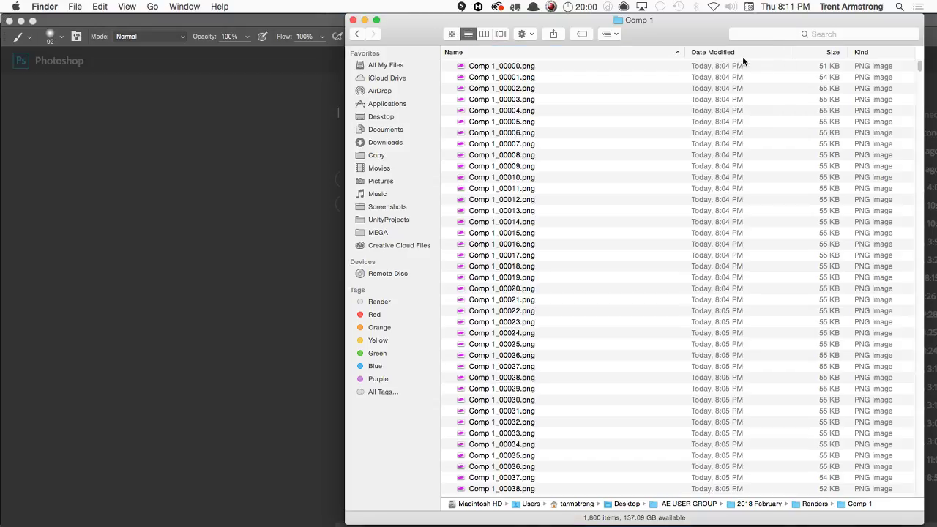
click(752, 52)
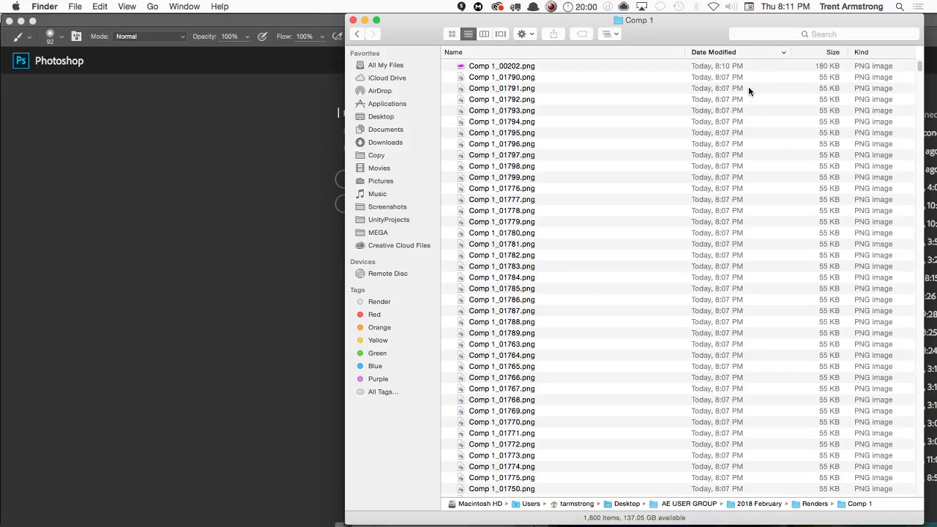
click(504, 66)
key(space)
key(space)
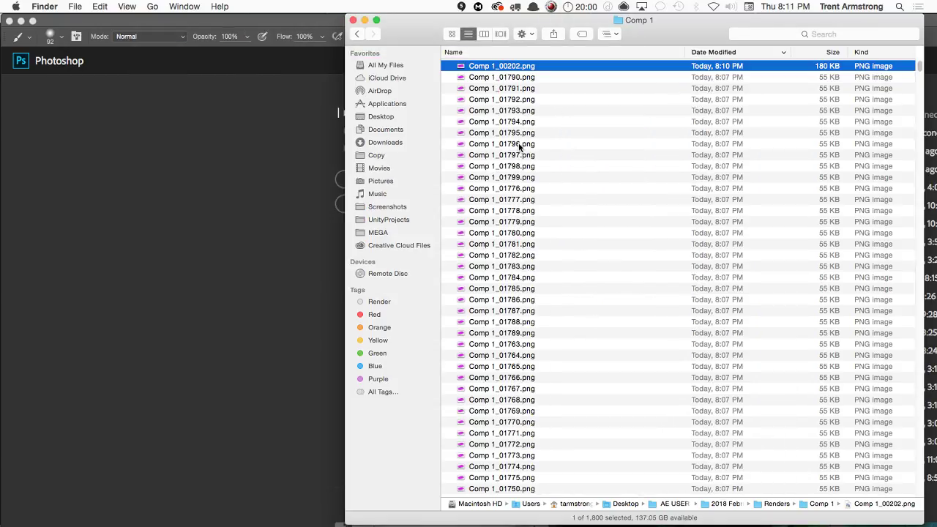
click(274, 328)
key(Escape)
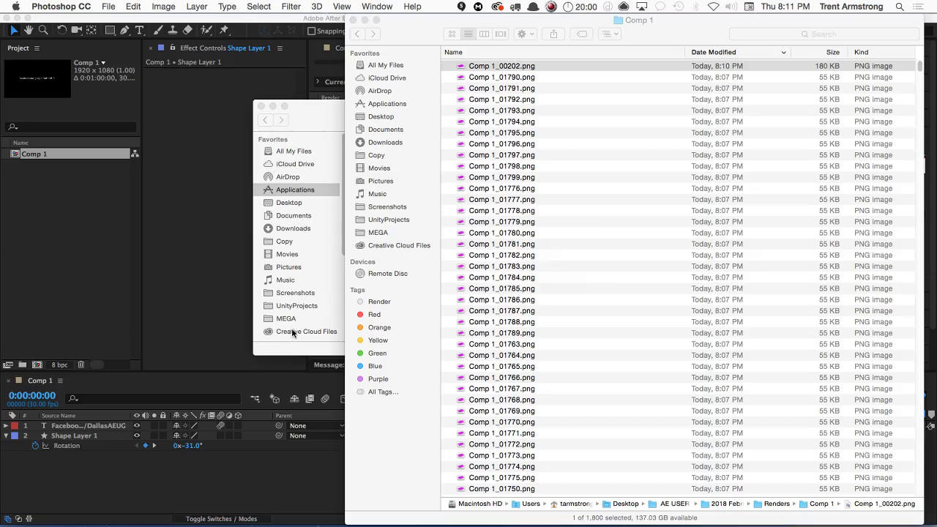
Preview Comp 1_00202.png's grey stroke again, then return the folder to column view
key(super+Tab)
key(super+Tab)
key(super+Tab)
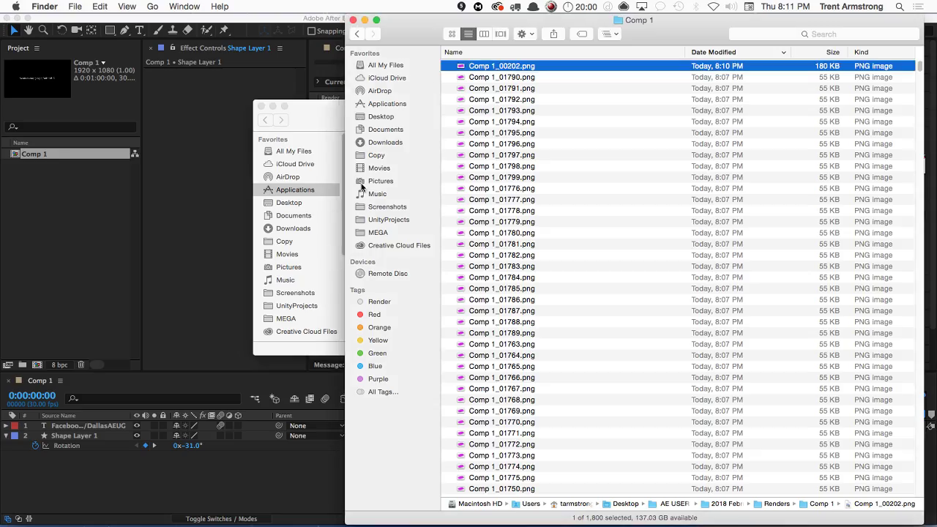
key(space)
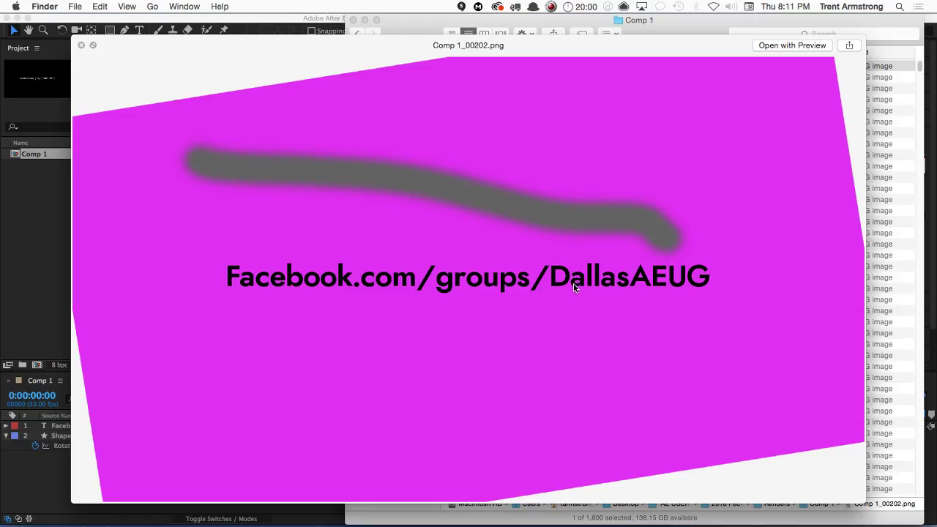
key(space)
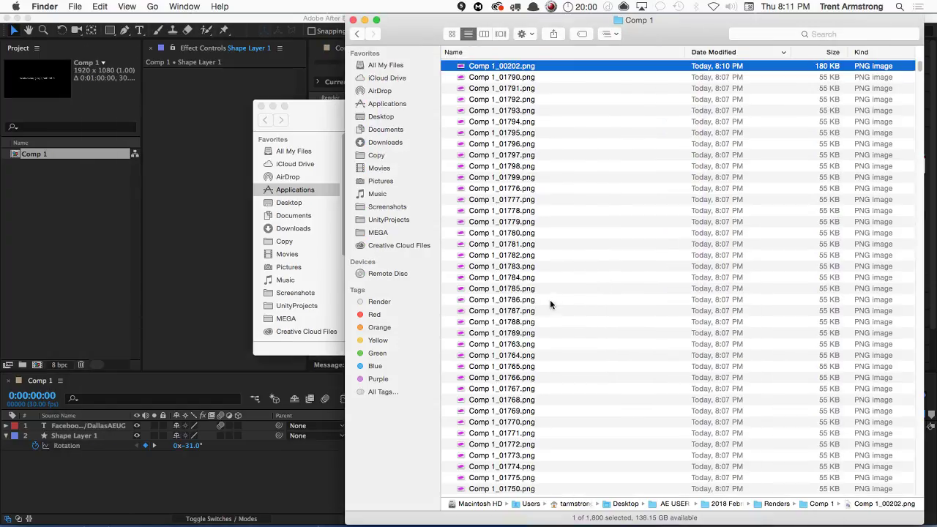
key(super+Tab)
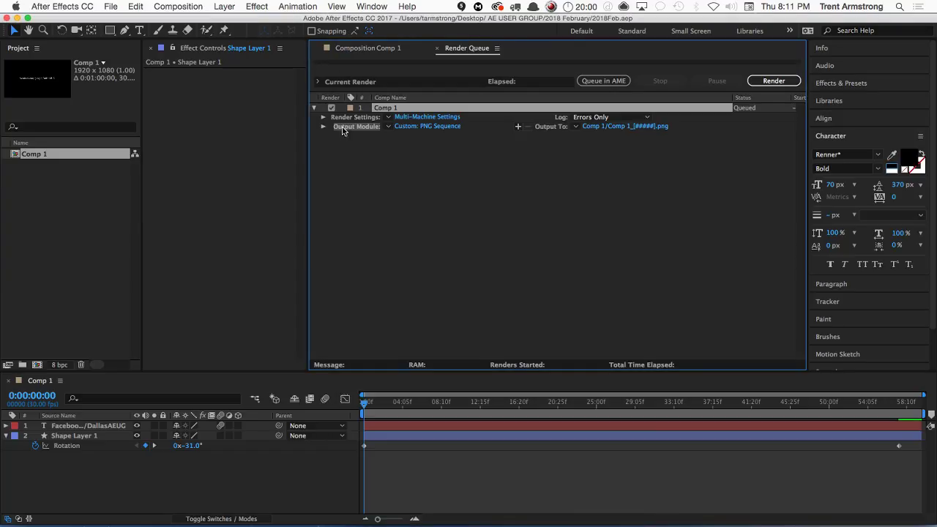
key(super+Tab)
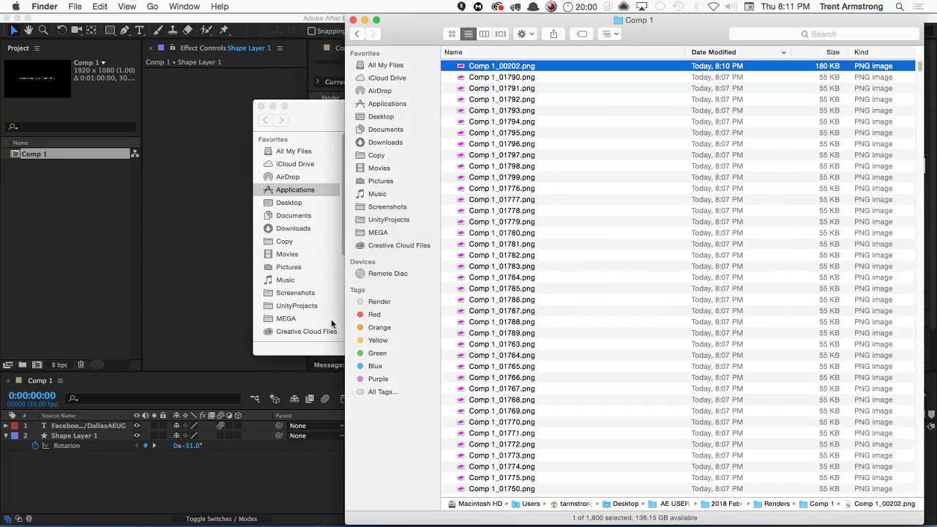
key(super+3)
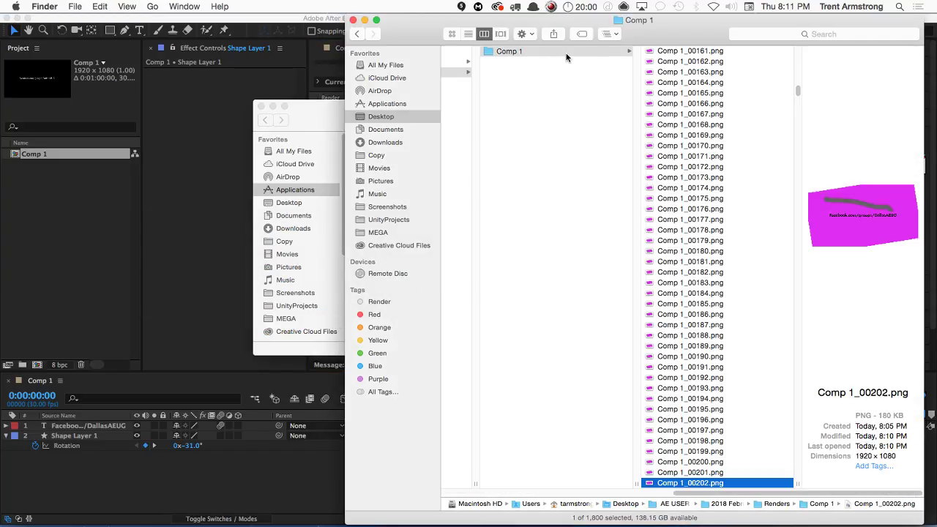
Import the rendered Comp 1 frames as a new comp and jump to frame 202
drag(513, 51, 83, 249)
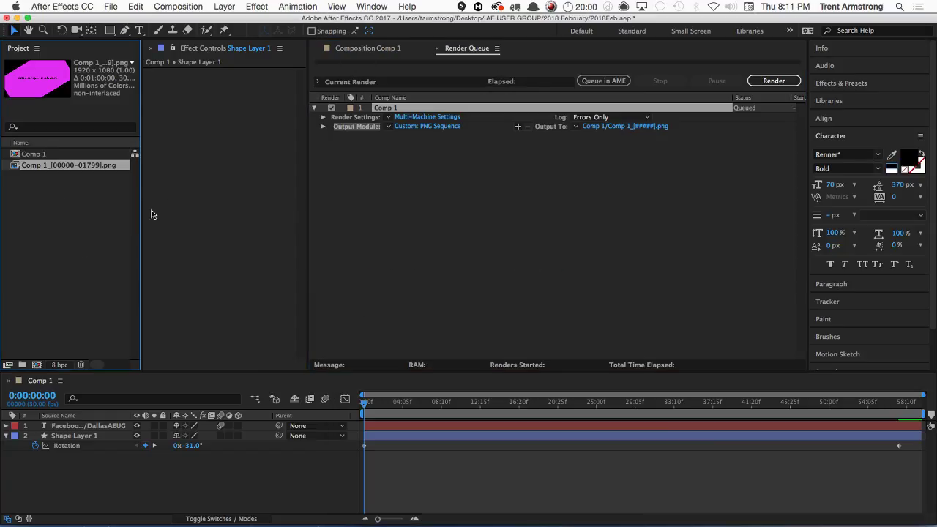
drag(65, 172, 36, 362)
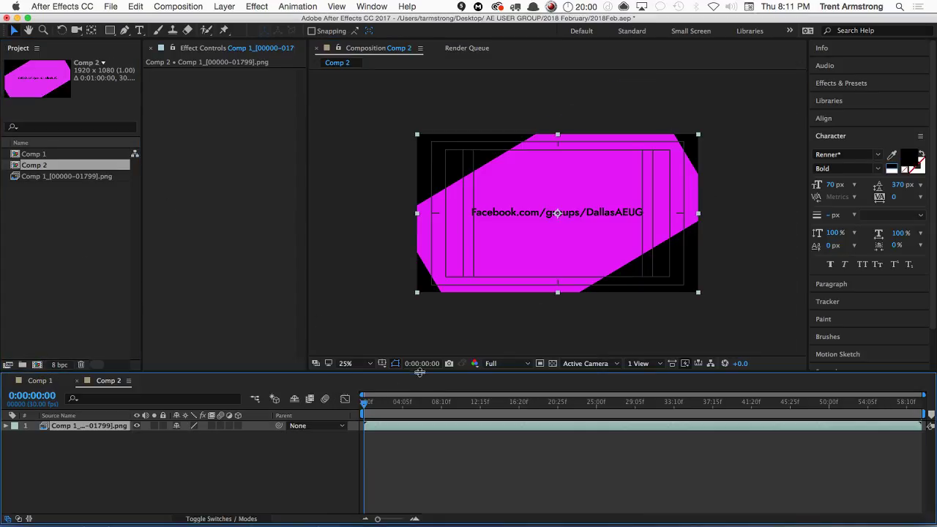
super+click(422, 363)
click(422, 367)
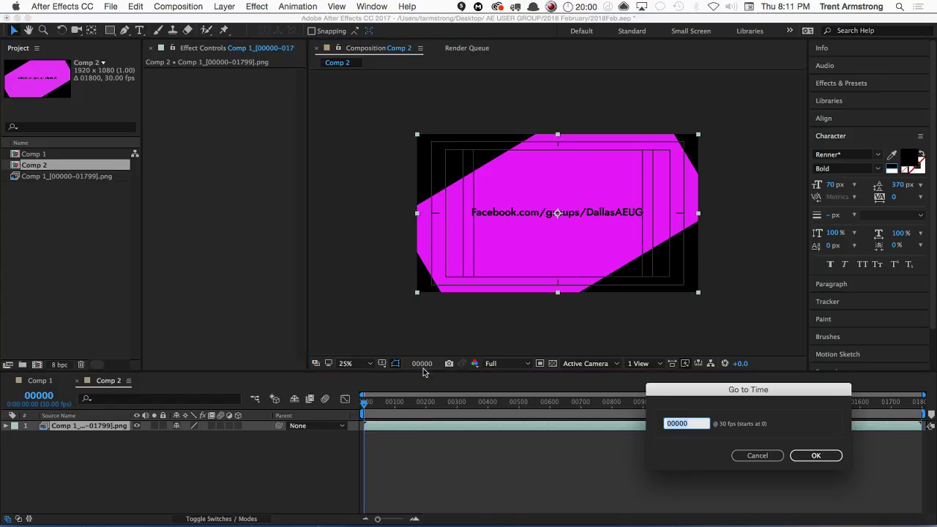
text(202)
key(Return)
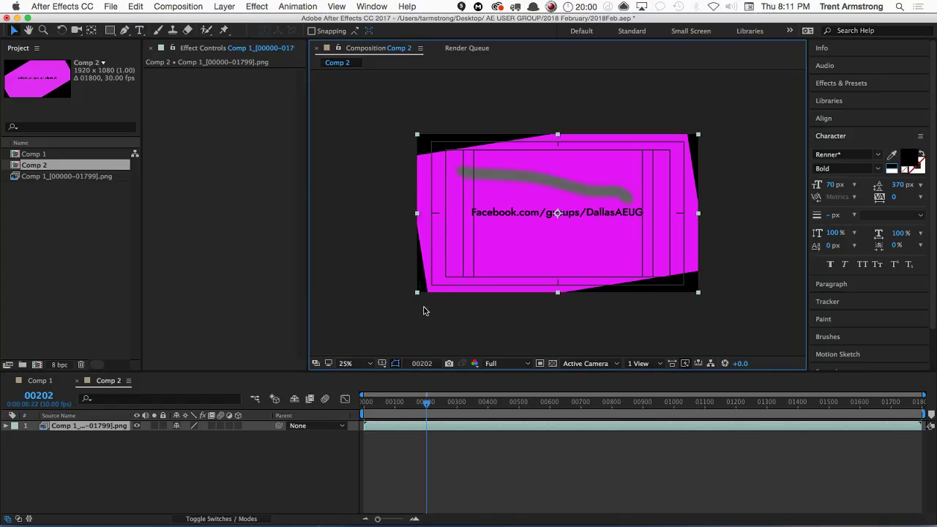
Hide the safe guides, inspect frames 210 back to 202, then delete Comp 2 and the PNG footage
key(apostrophe)
key(super+apostrophe)
key(super+apostrophe)
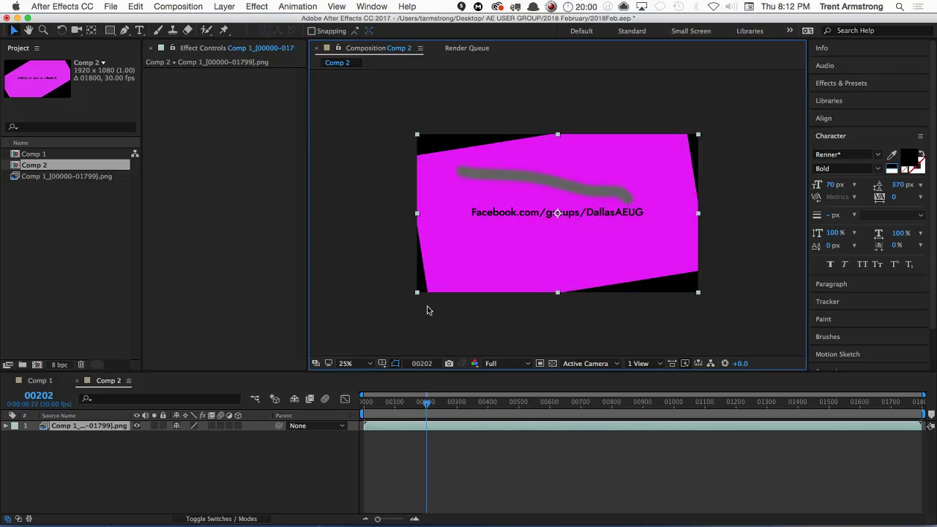
click(320, 459)
click(432, 404)
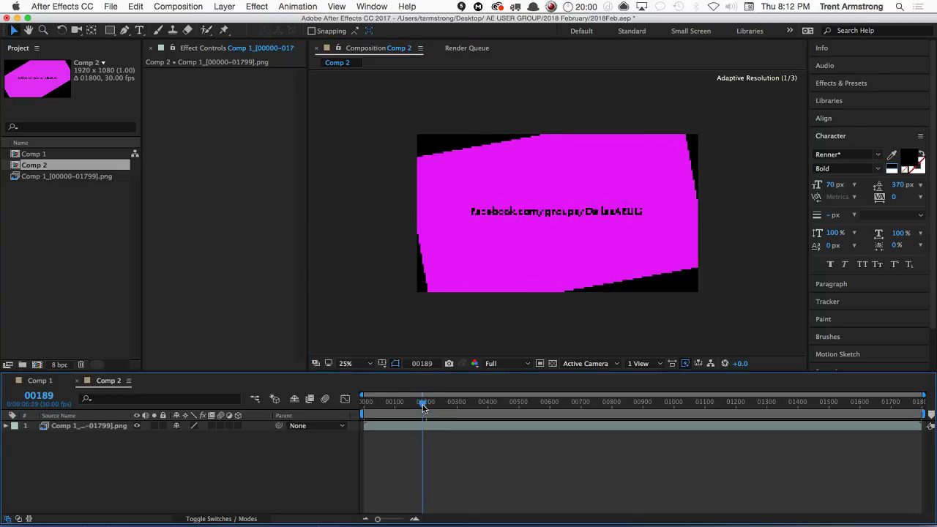
drag(431, 407, 428, 406)
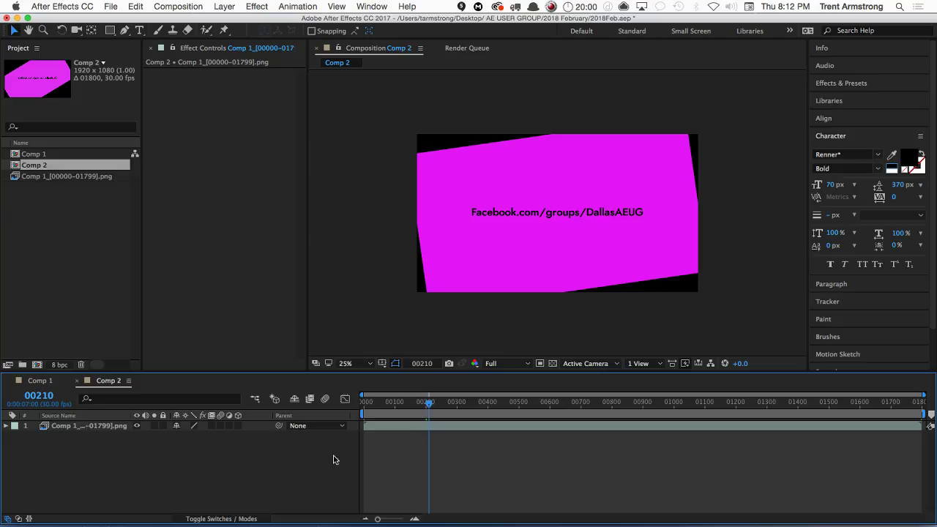
key(Page_Up)
key(Page_Up)
key(Page_Up)
key(Page_Up)
key(Page_Up)
key(Page_Up)
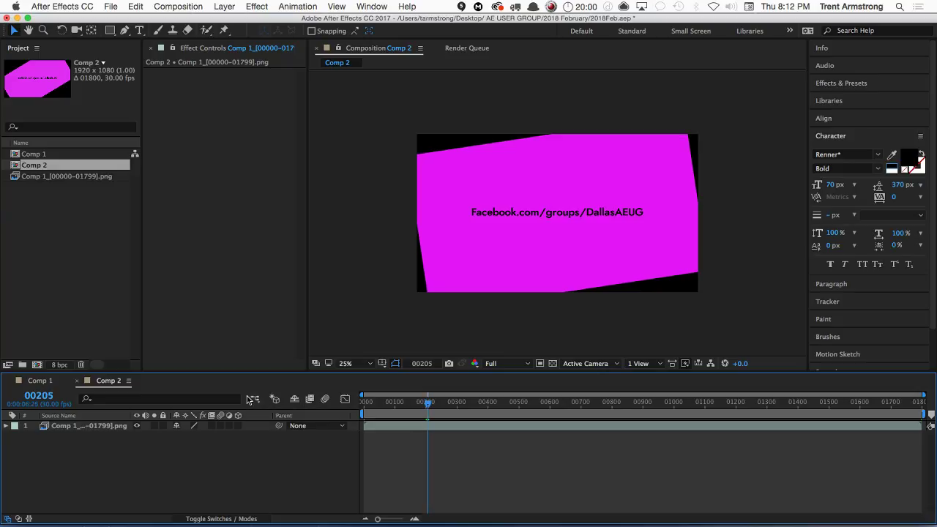
shift+click(31, 177)
key(Delete)
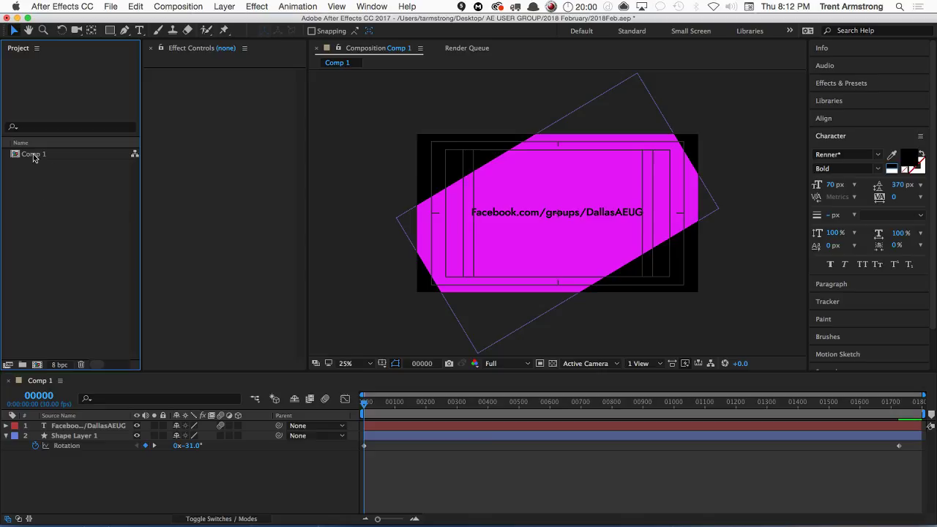
Check Comp 1's Multi-Machine render settings in the Render Queue, then switch to Finder
click(33, 154)
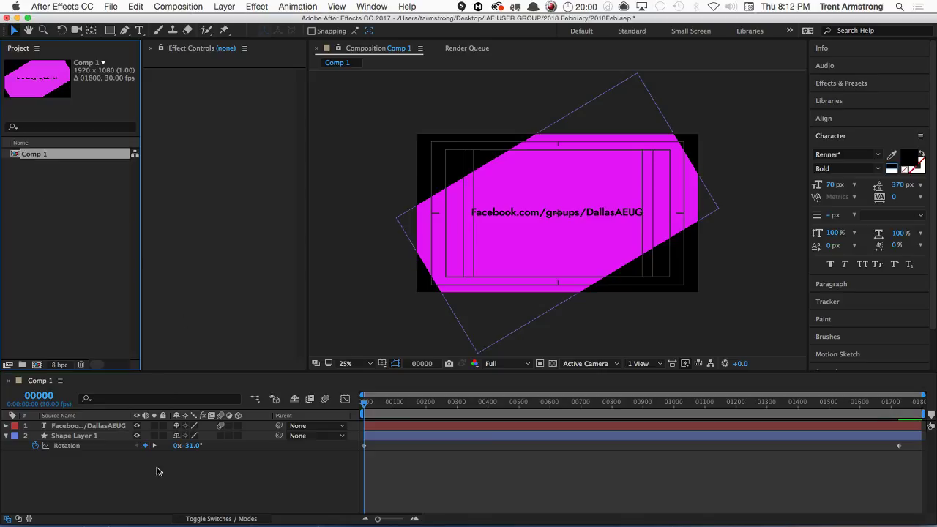
click(150, 445)
key(super+m)
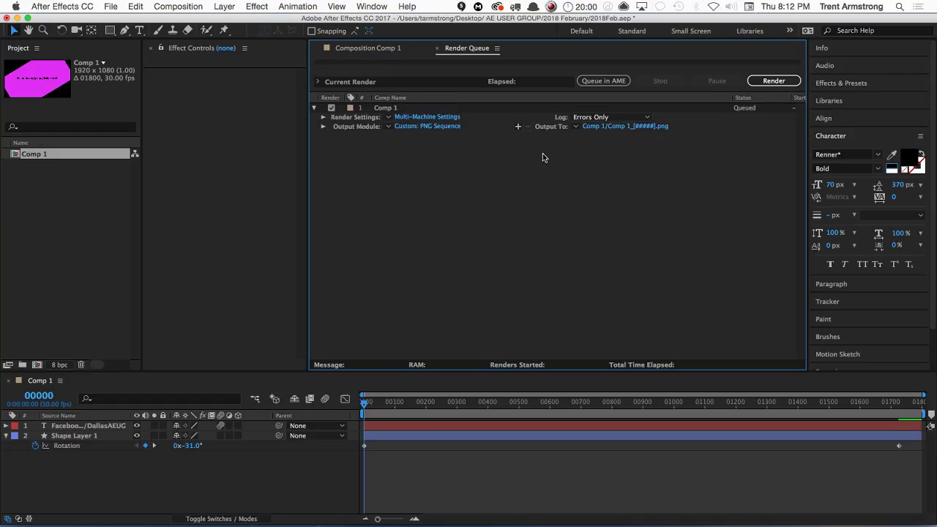
click(423, 117)
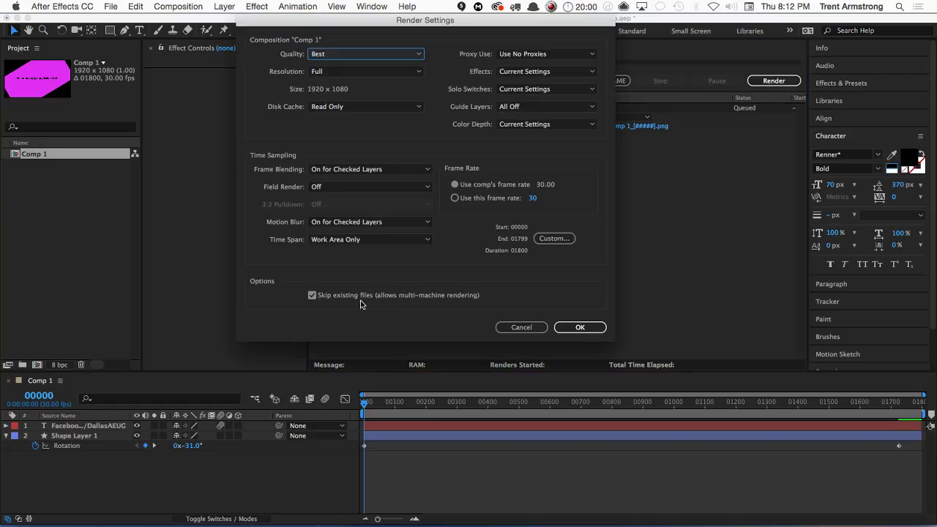
click(578, 328)
key(super+Tab)
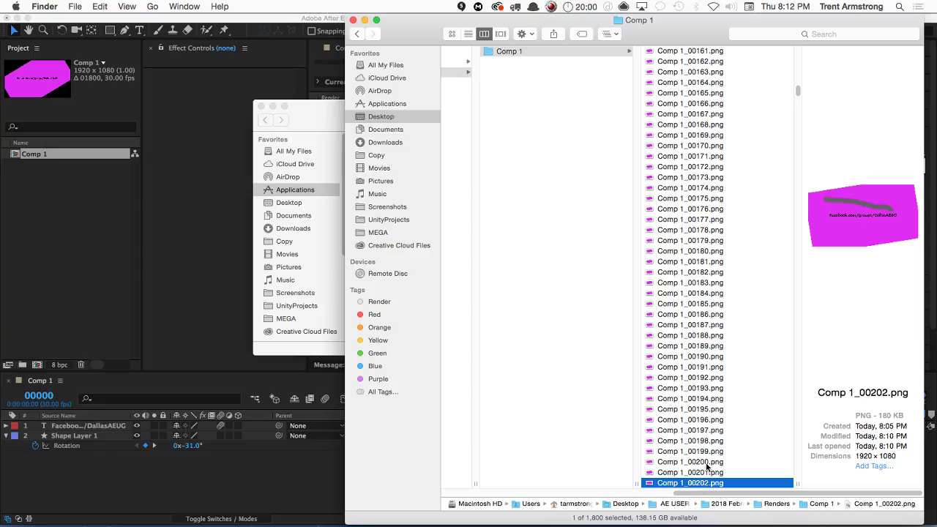
Trash the faulty frame Comp 1_00202.png and return to the Renders folder
key(Down)
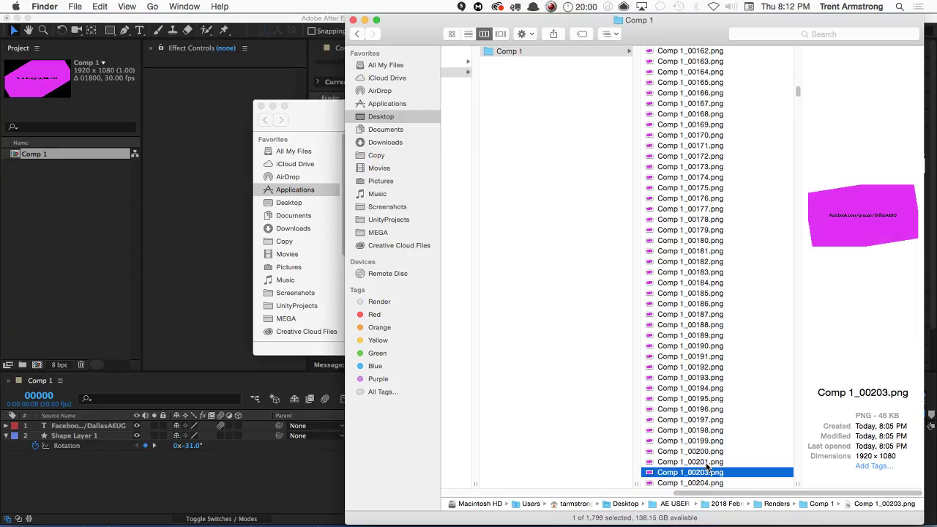
key(Left)
key(Left)
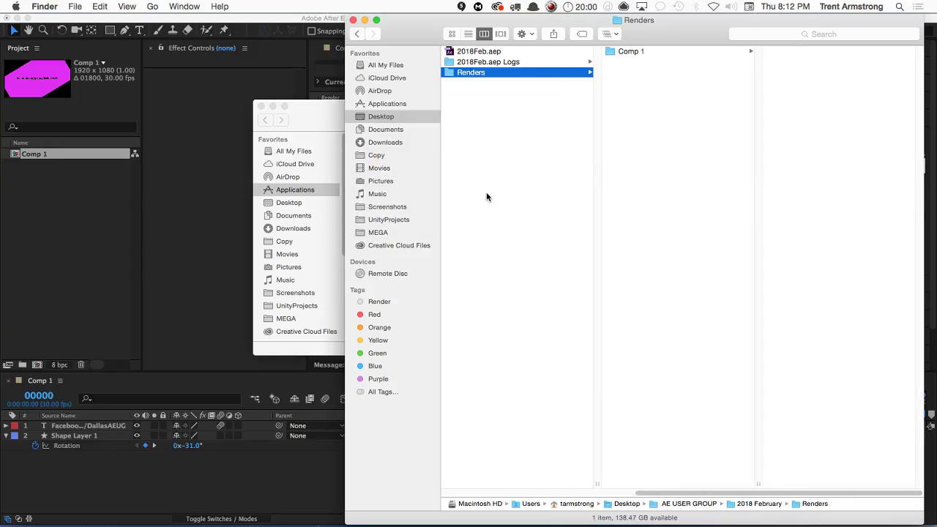
key(super+alt+h)
Render Comp 1 again in After Effects to regenerate the missing frame, then return to Finder
key(super+Tab)
key(super+Tab)
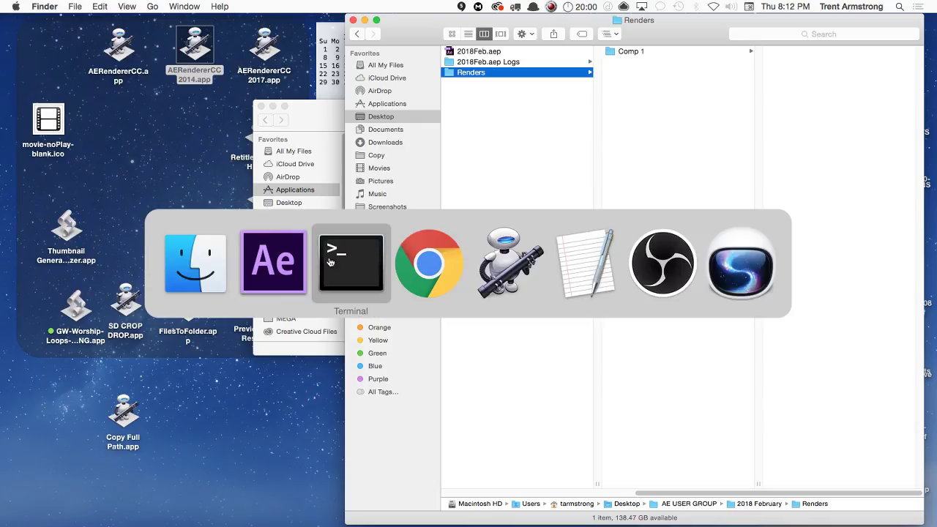
key(super+shift+Tab)
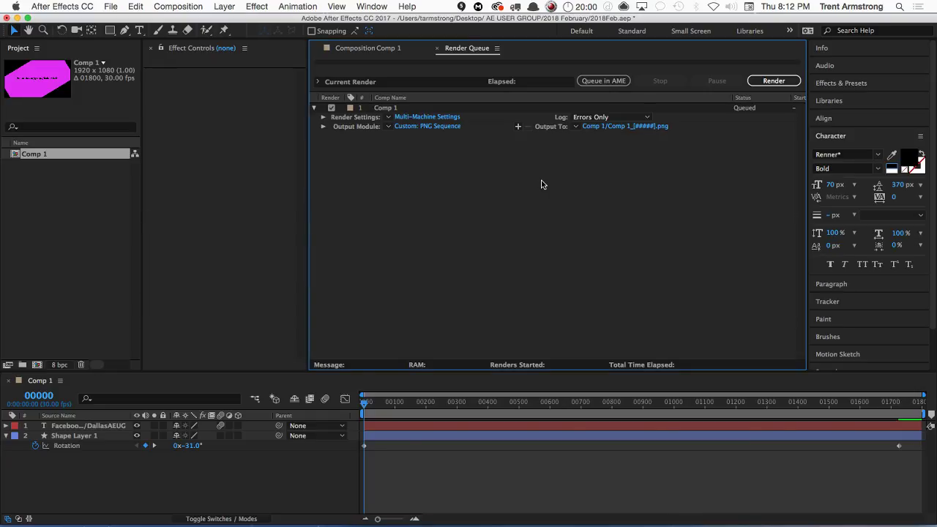
click(774, 82)
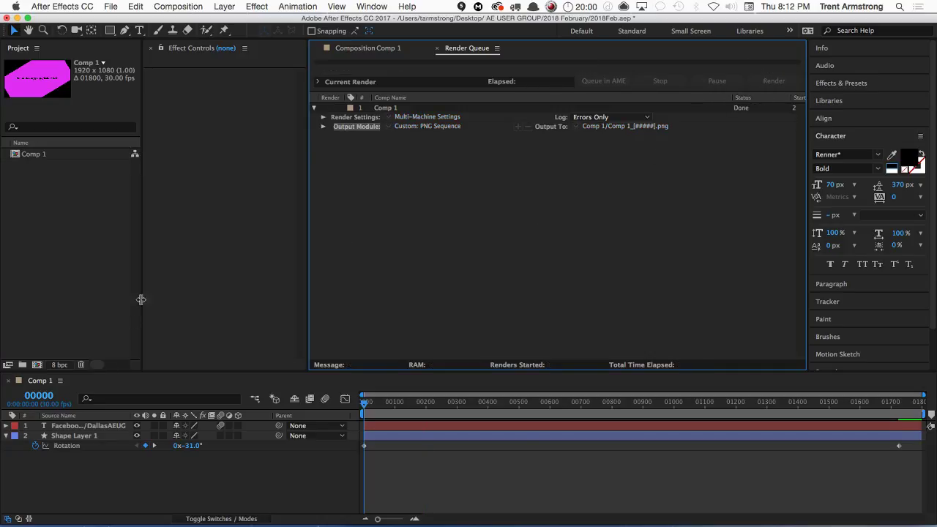
key(super+Tab)
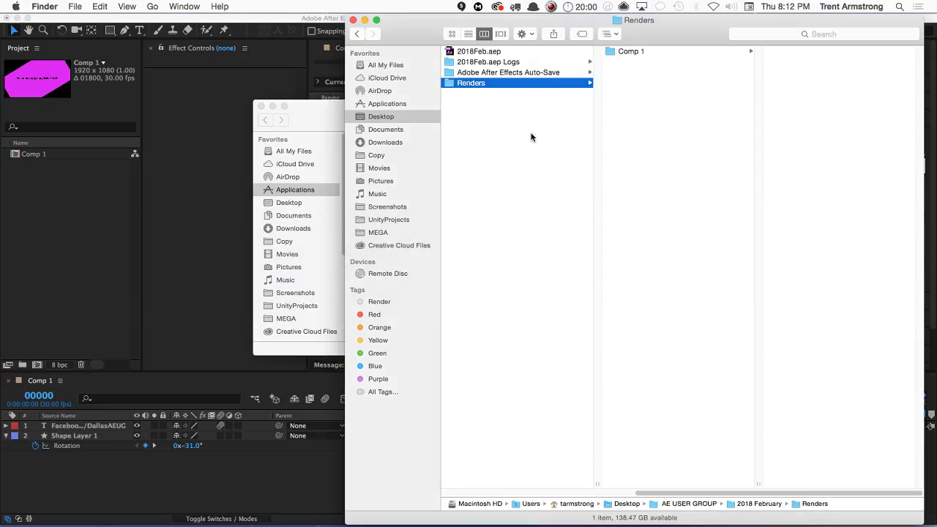
Open the Comp 1 render folder and select Comp 1_00202.png
click(640, 52)
key(Right)
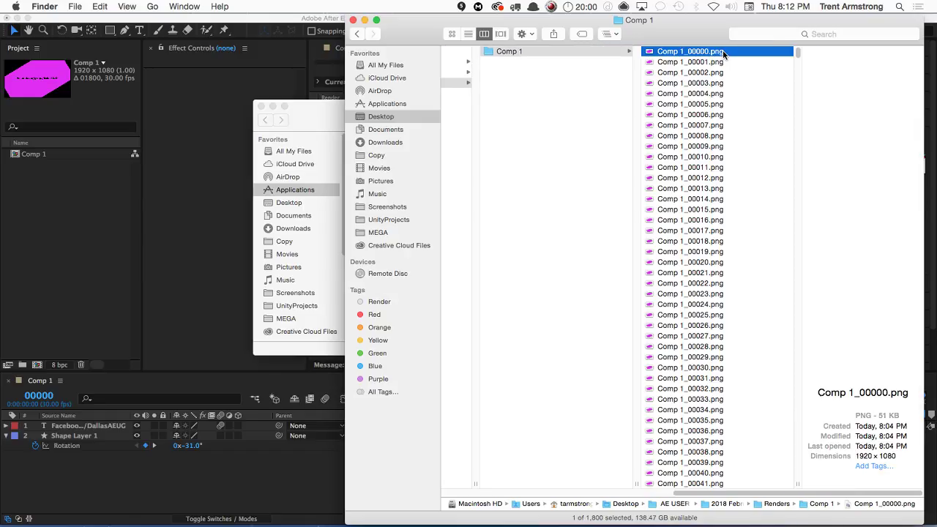
scroll(723, 54, down, 15)
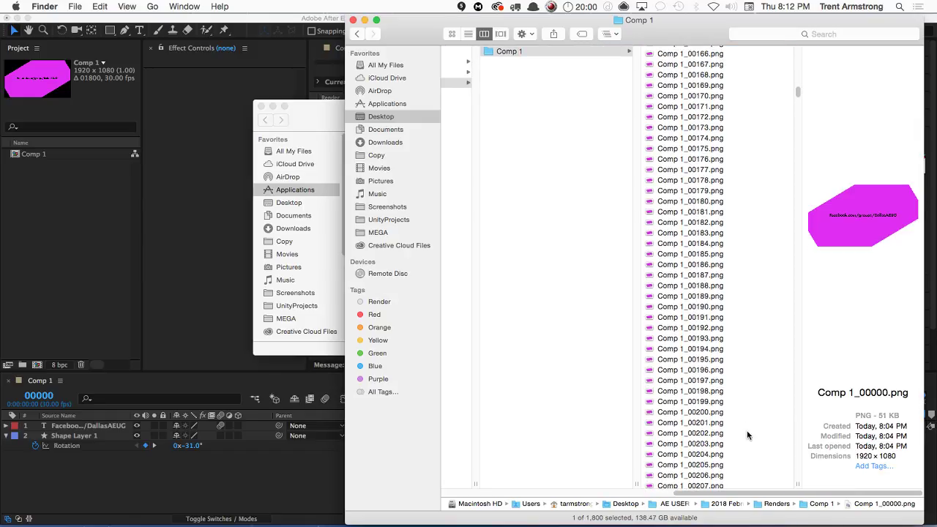
click(747, 433)
Quick Look frames 00202 back to 00200, close the preview, and return to After Effects
key(space)
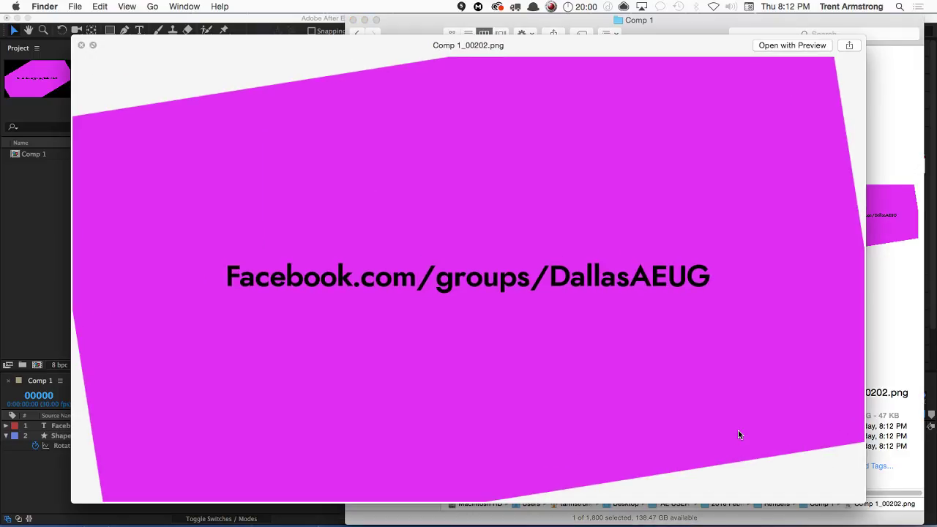
key(Down)
key(Up)
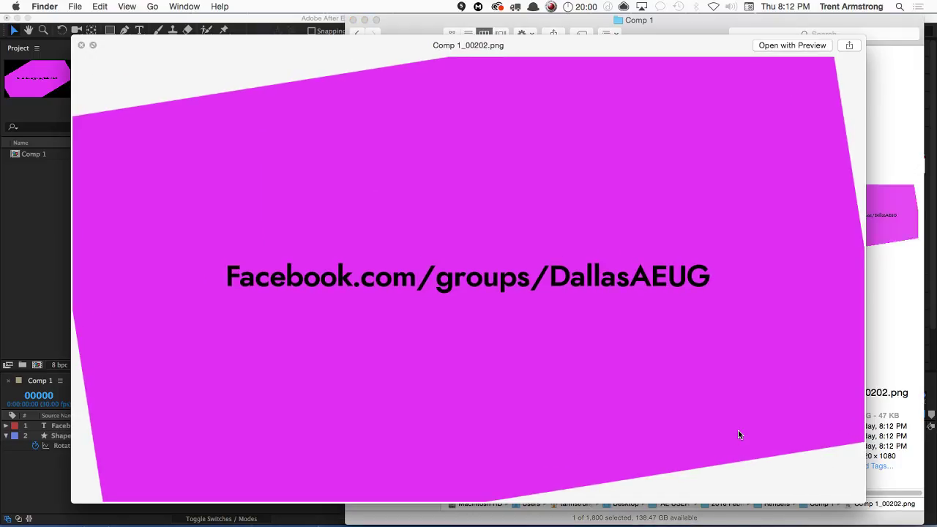
key(Up)
key(Up)
key(space)
key(Left)
key(Left)
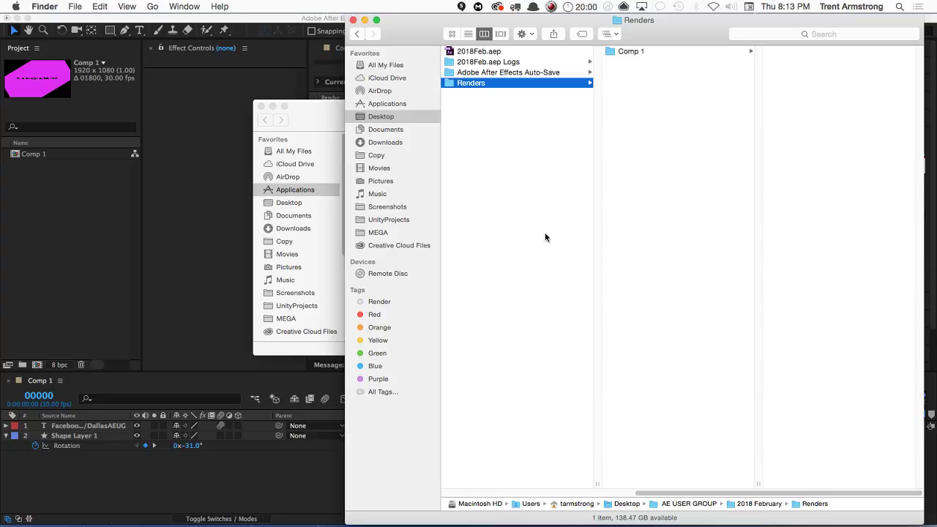
click(106, 264)
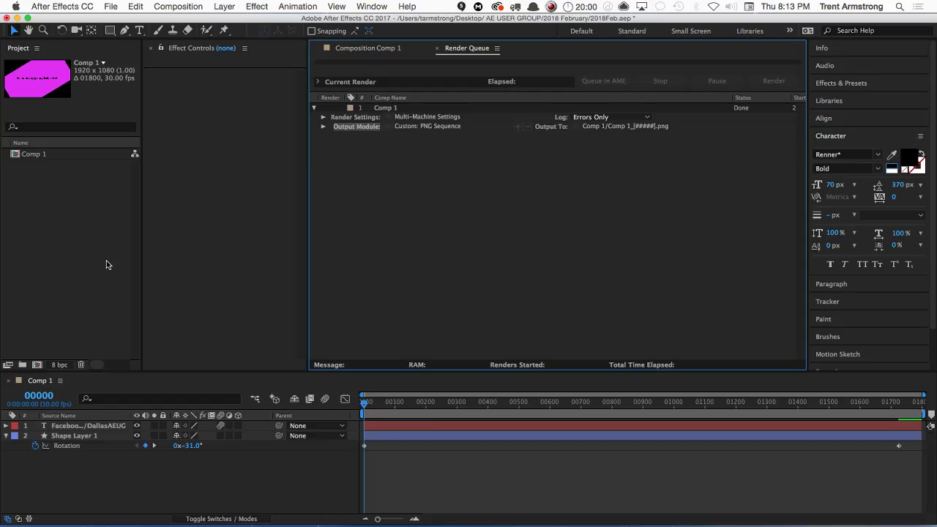
Display Comp 1's time as timecode, turn off title/action safe guides, and show the Render Queue
click(347, 461)
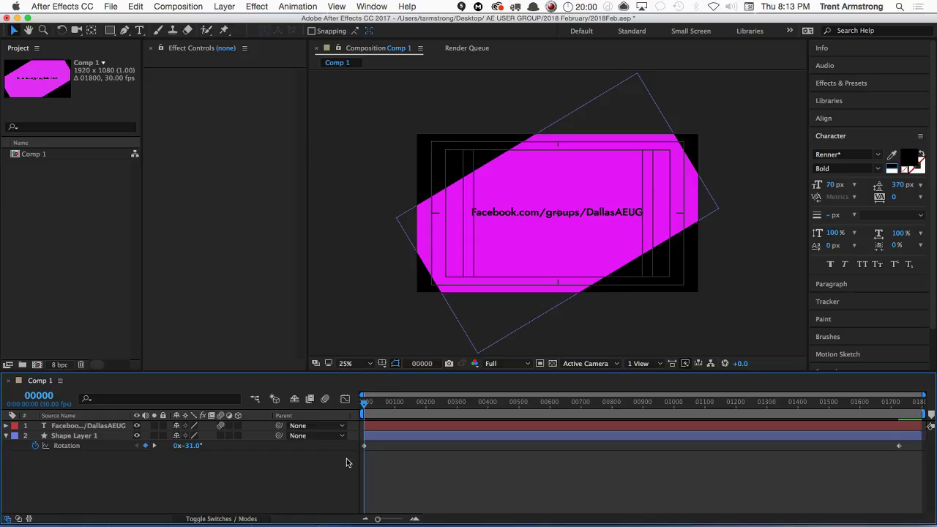
click(429, 369)
super+click(429, 364)
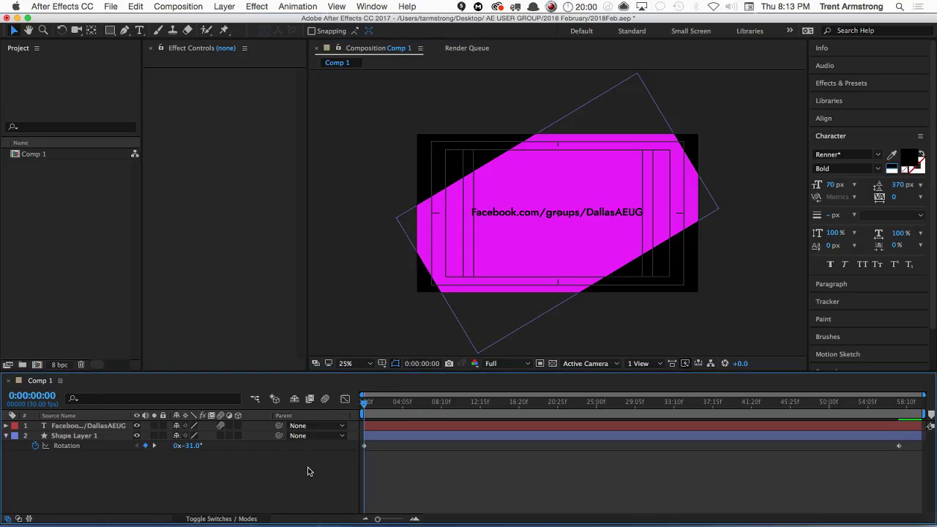
key(apostrophe)
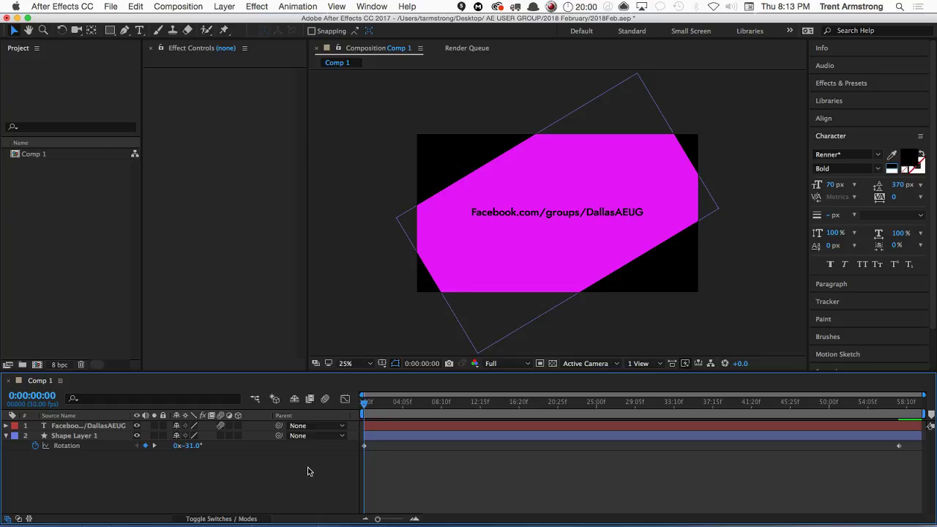
key(super+alt+0)
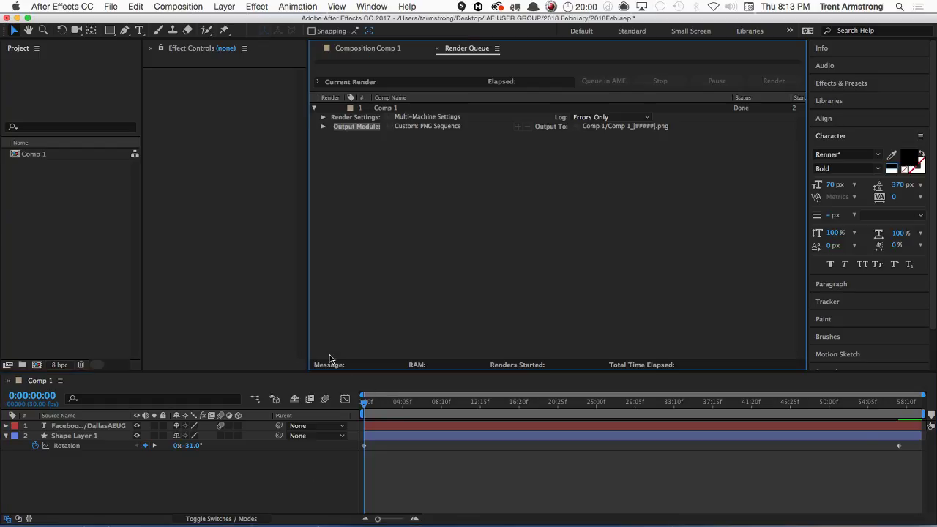
Duplicate the finished Comp 1 render item as queued item 2 and open its Multi-Machine render settings
click(387, 110)
key(super+d)
click(389, 145)
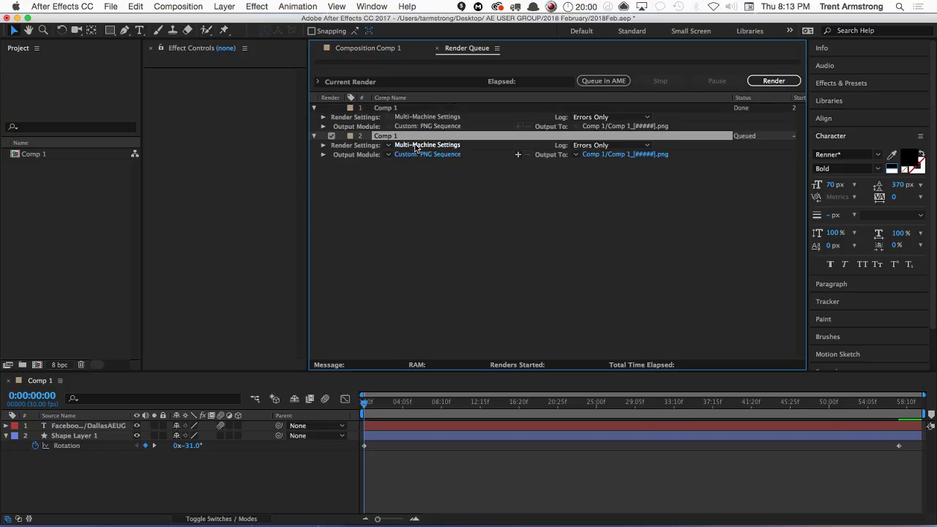
click(435, 153)
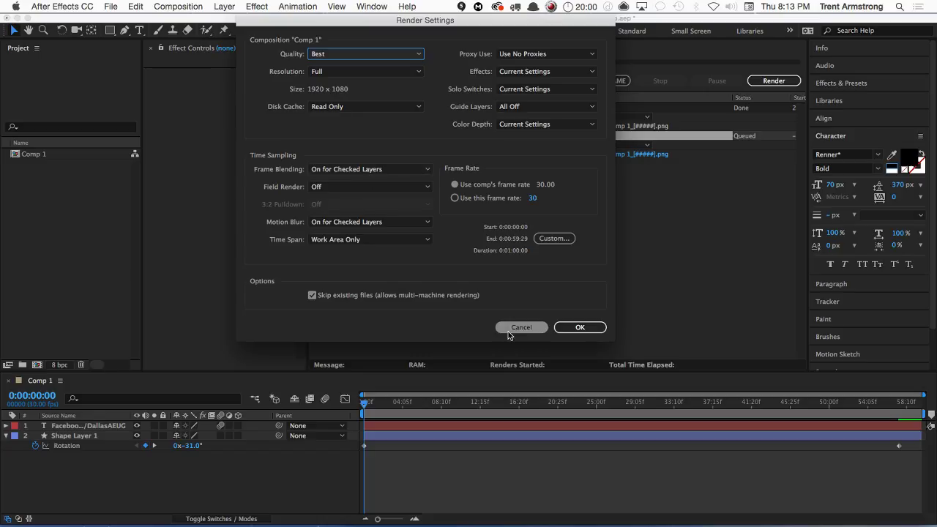
click(521, 328)
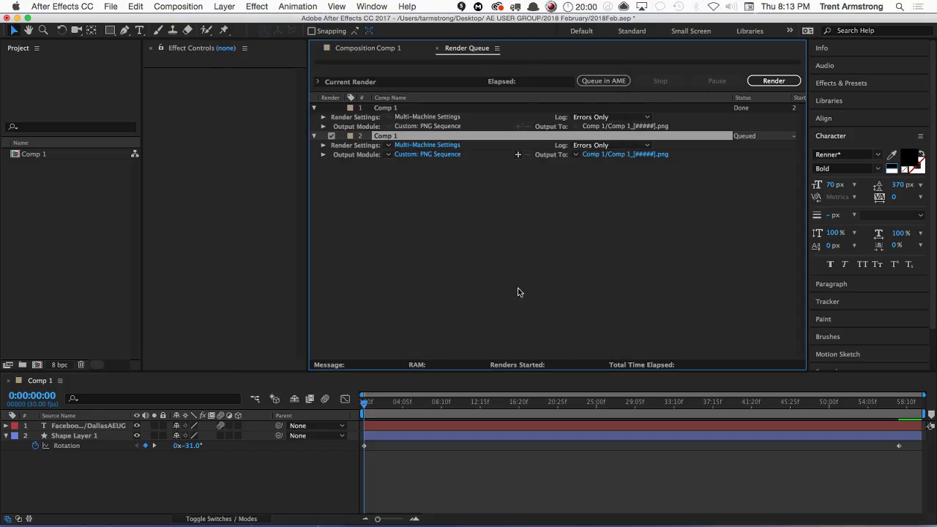
click(429, 145)
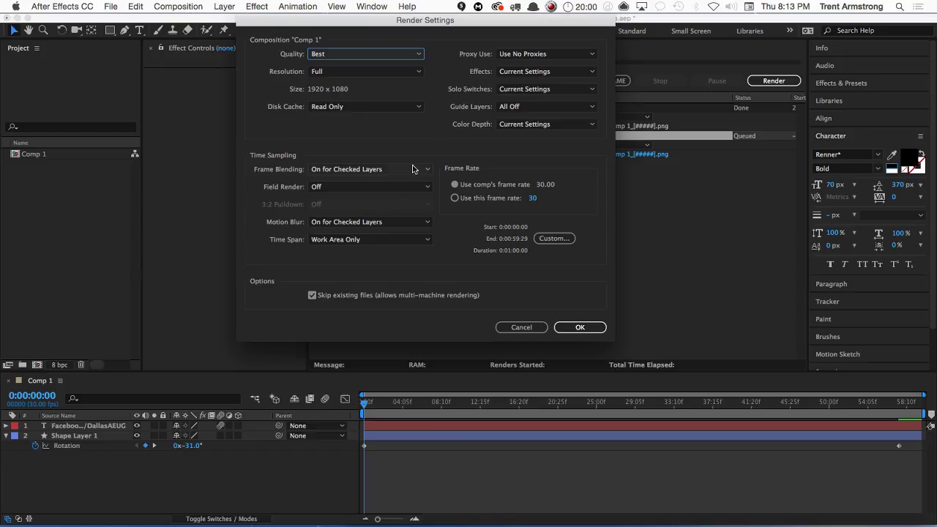
Review item 2's Render Settings and Custom: PNG Sequence output module, cancelling both unchanged
drag(424, 20, 450, 20)
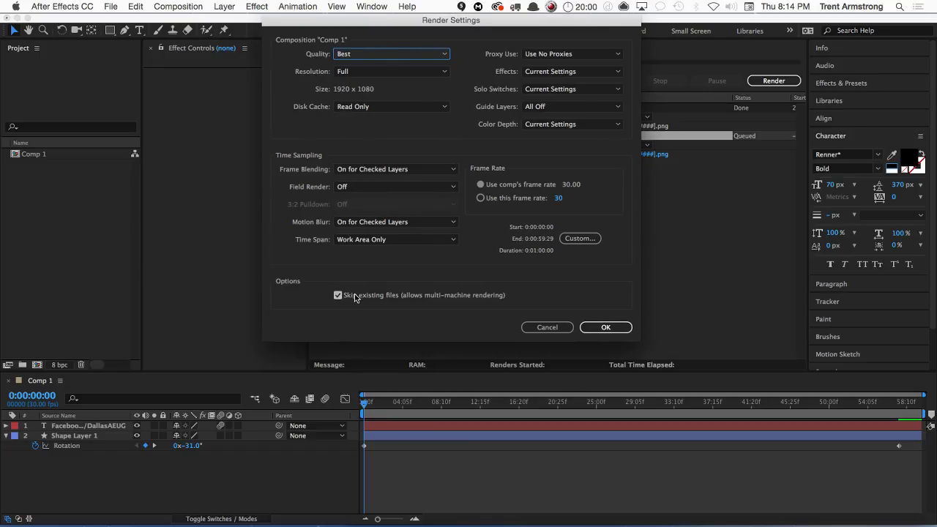
click(539, 331)
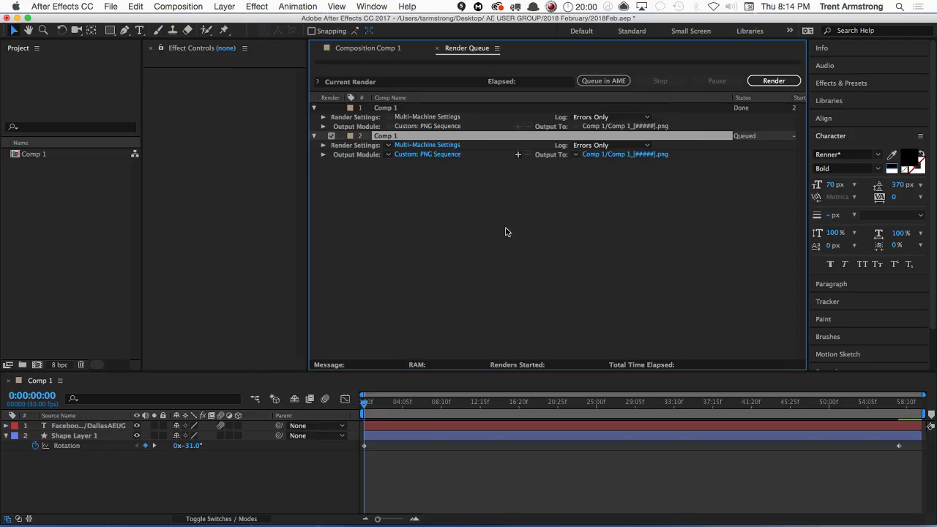
click(424, 155)
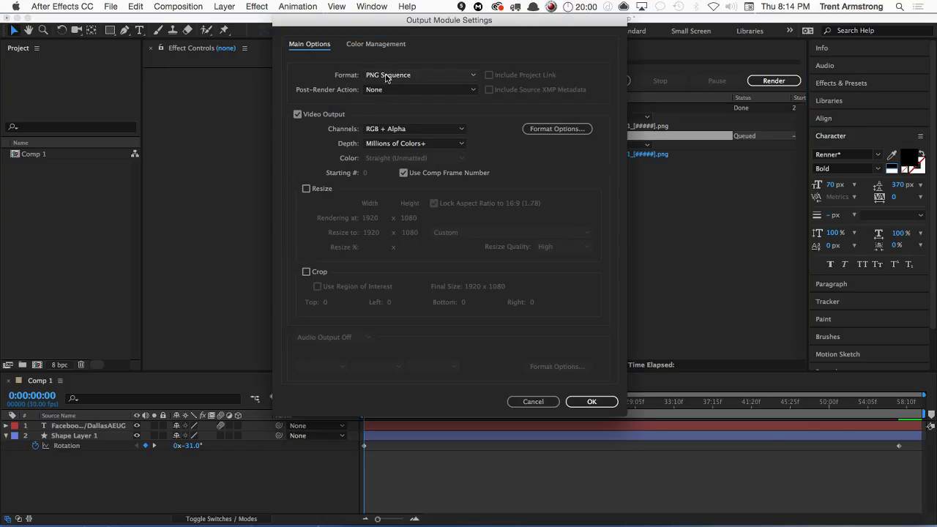
click(530, 402)
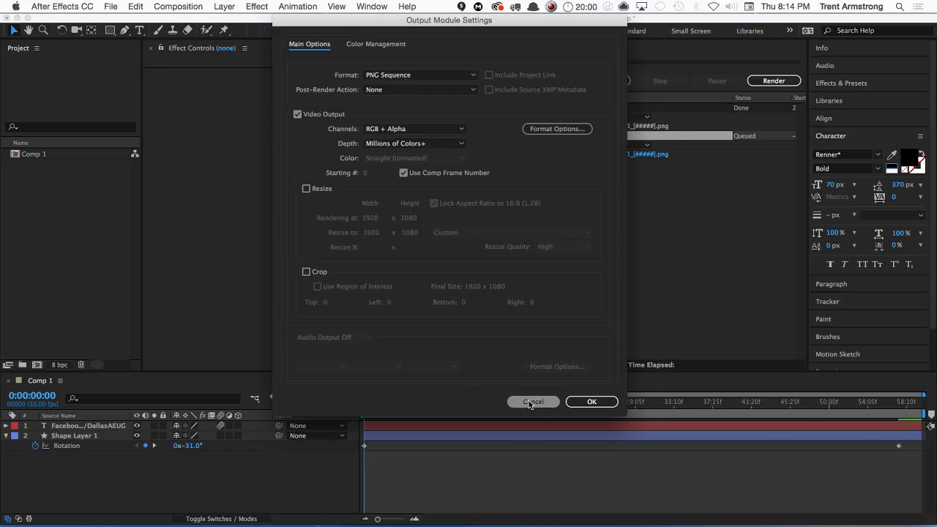
click(399, 241)
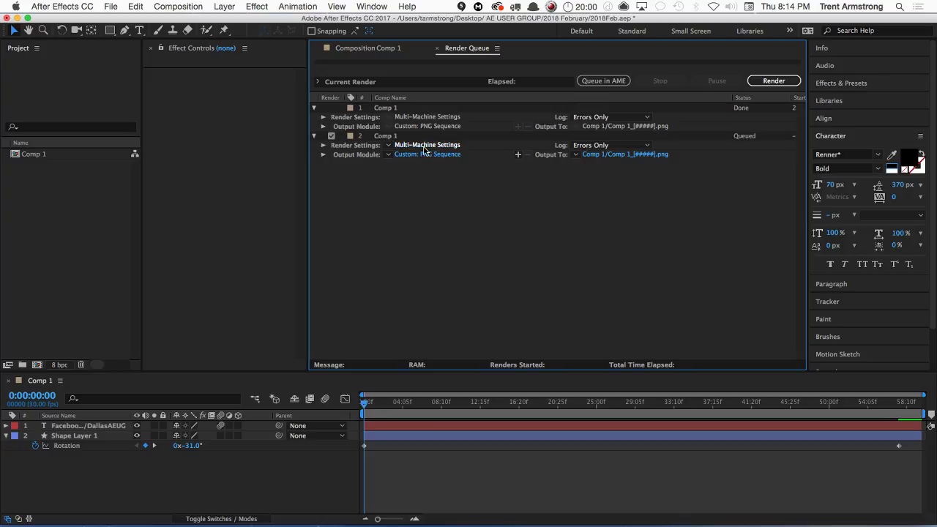
Bring the Comp 1 composition back into view, then switch to Chrome
click(166, 475)
key(super+Tab)
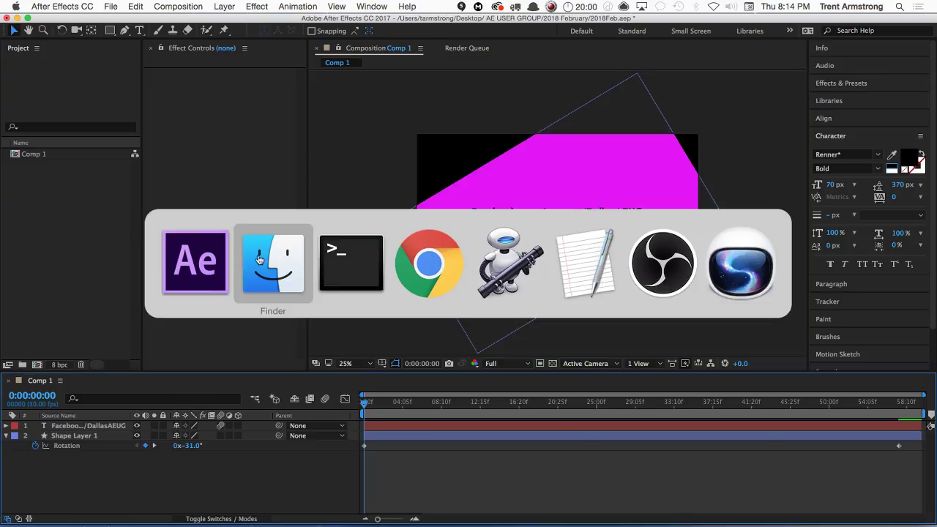
click(202, 262)
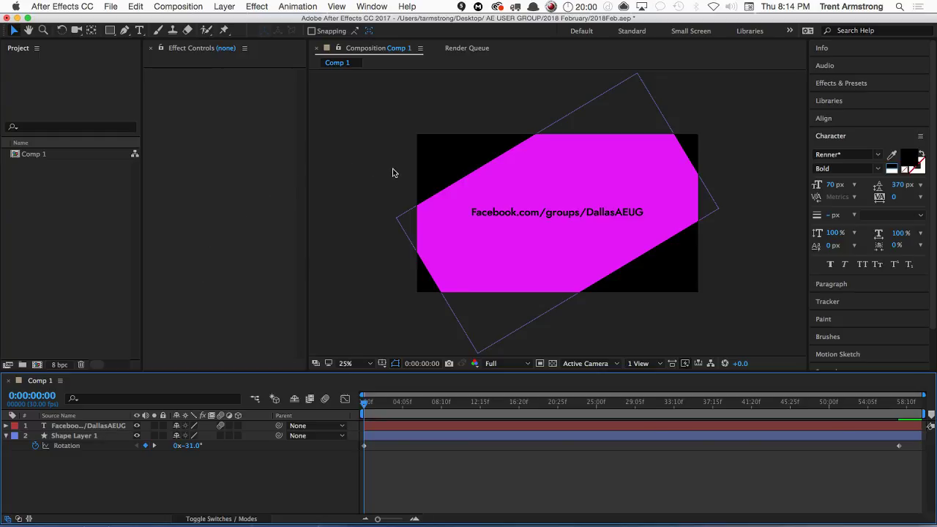
key(super+Tab)
key(super+Tab)
key(super+Tab)
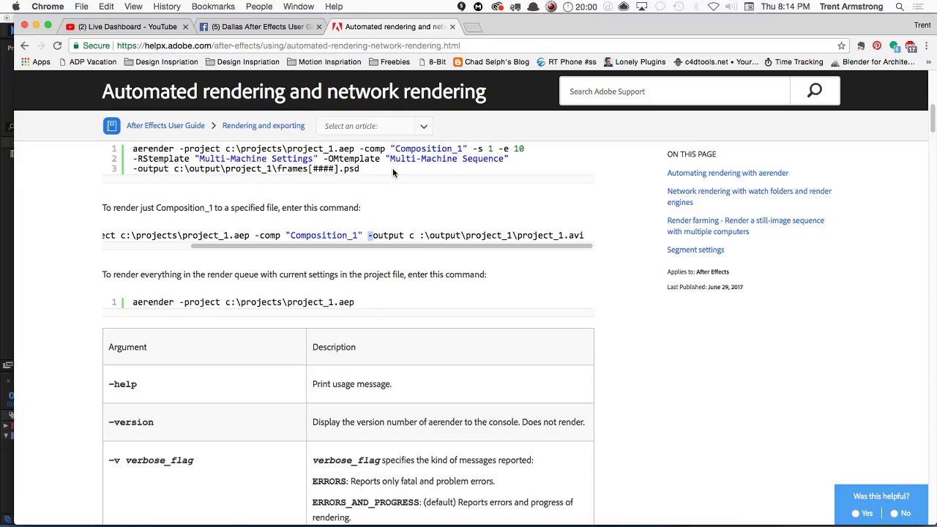
Google 'post haste after effects' in a new tab and open Digital Rebellion's Post Haste page
key(super+t)
text(post )
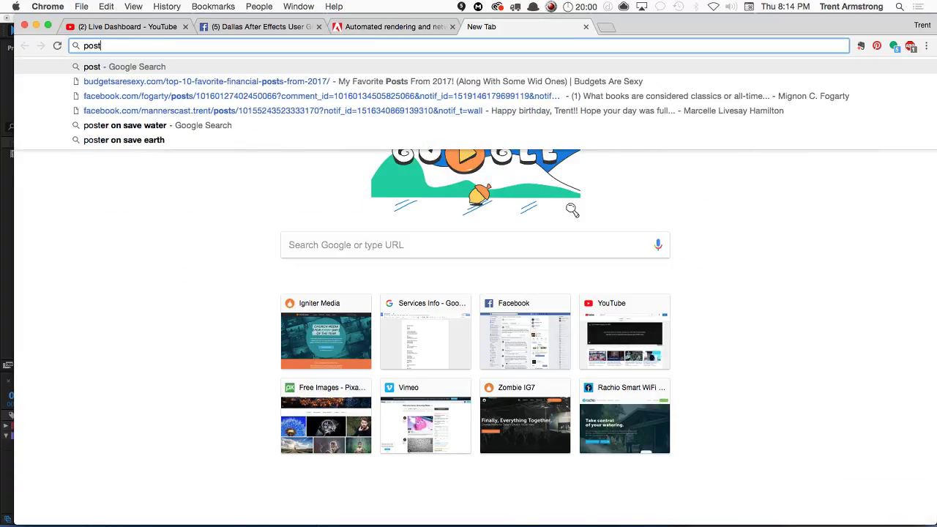
text(haste)
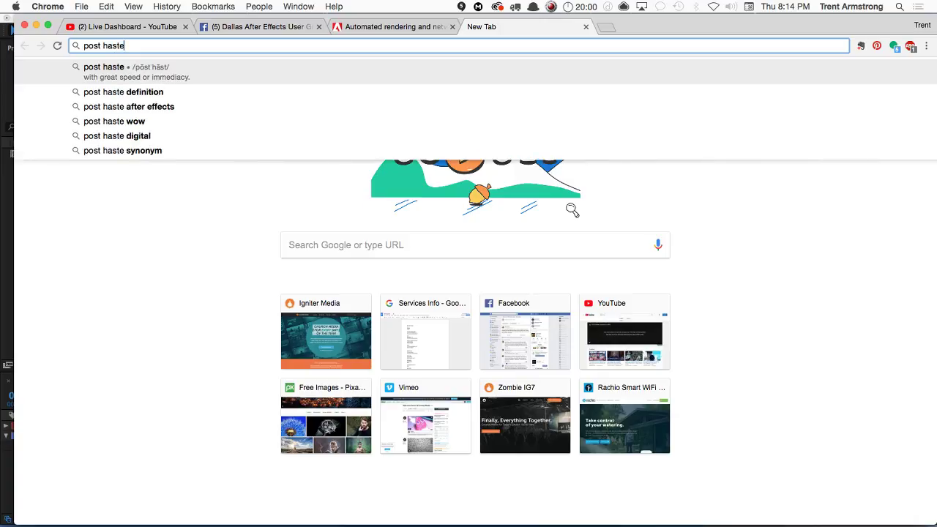
key(Down)
key(Down)
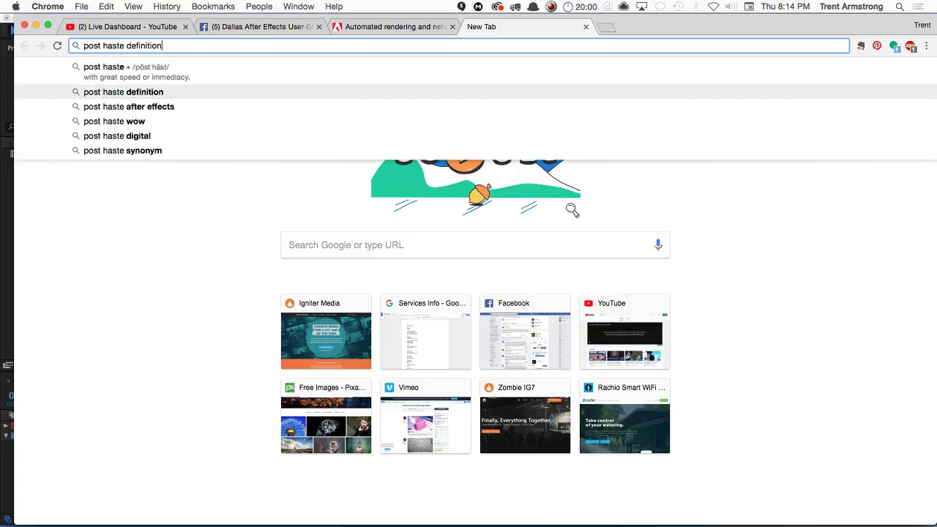
key(Return)
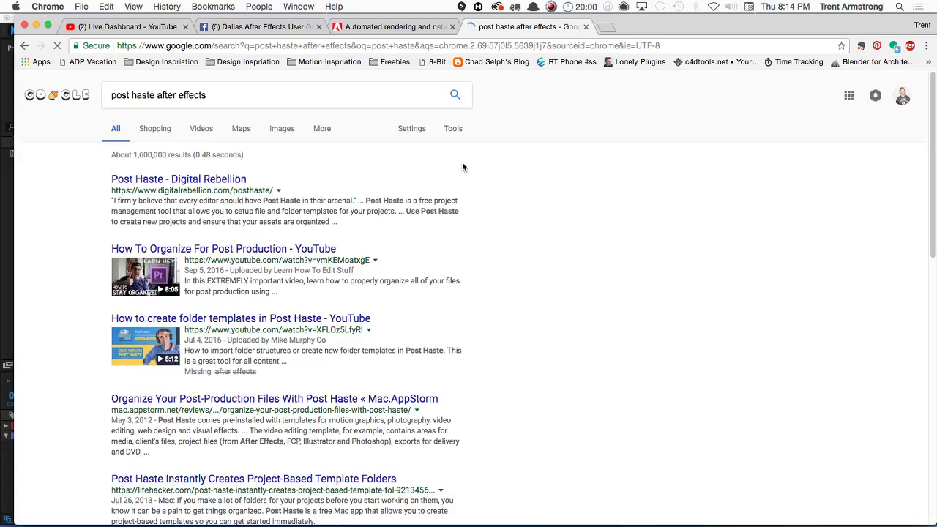
click(163, 182)
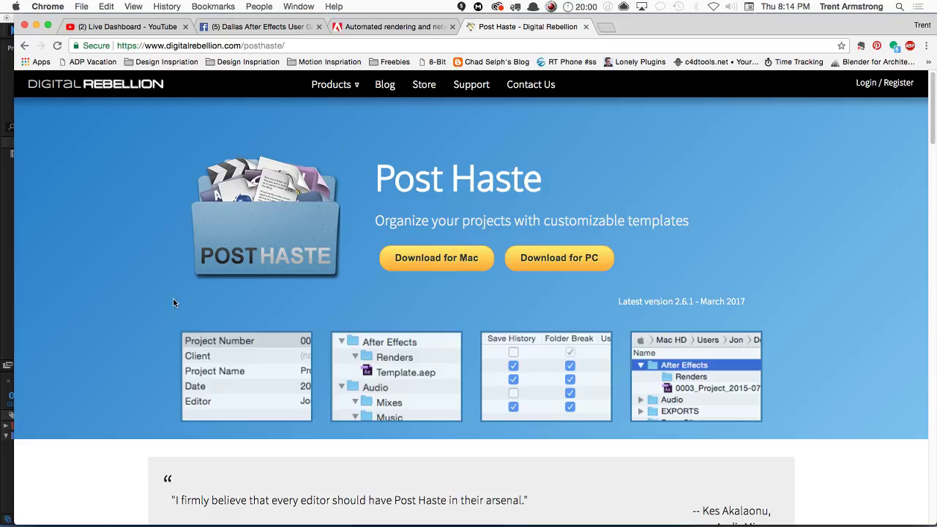
scroll(117, 399, down, 5)
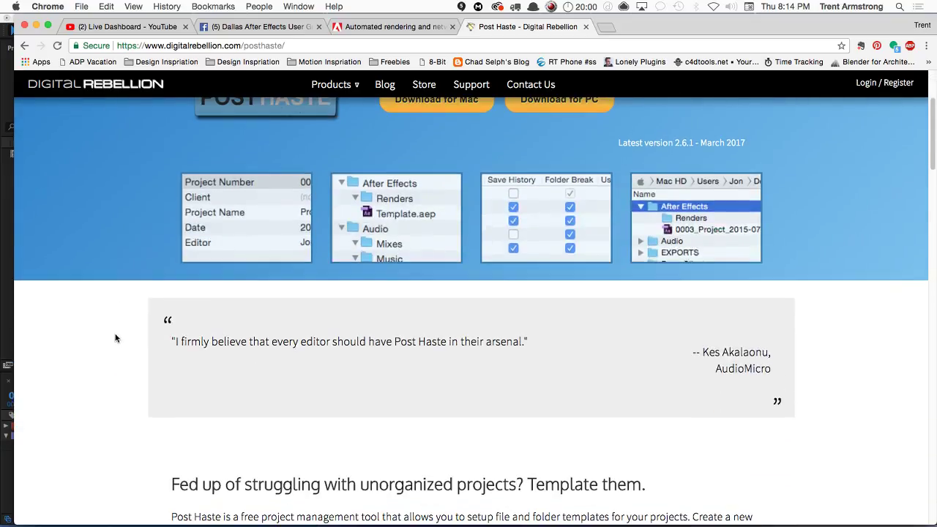
scroll(107, 410, up, 5)
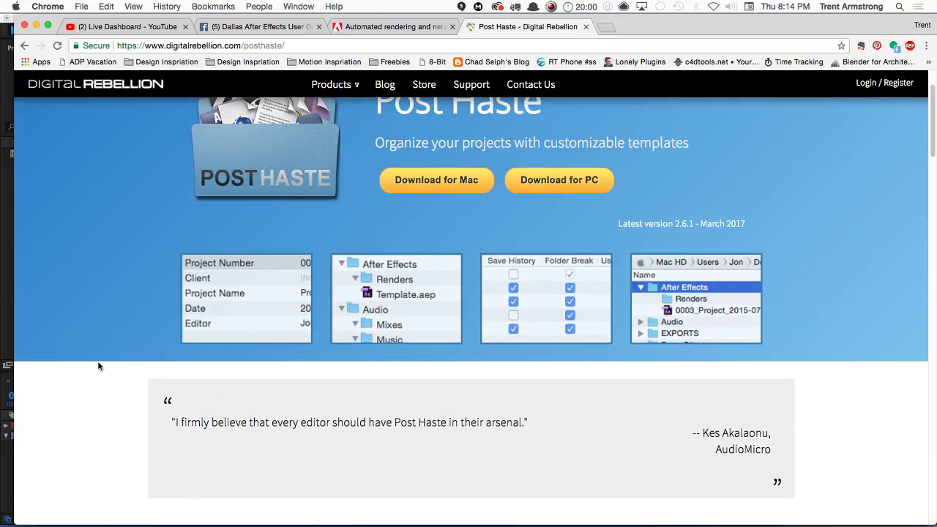
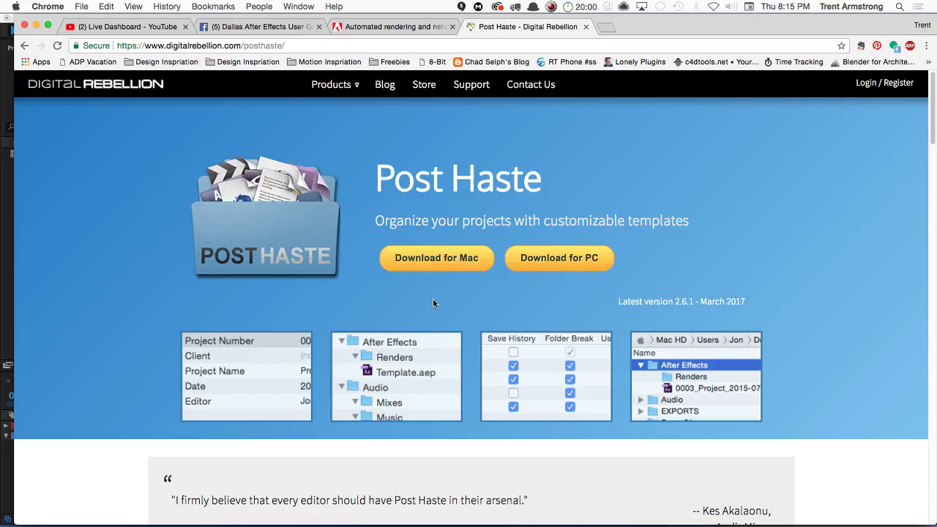
Switch to Finder and launch Post Haste from Alfred by searching 'post'
key(super+Tab)
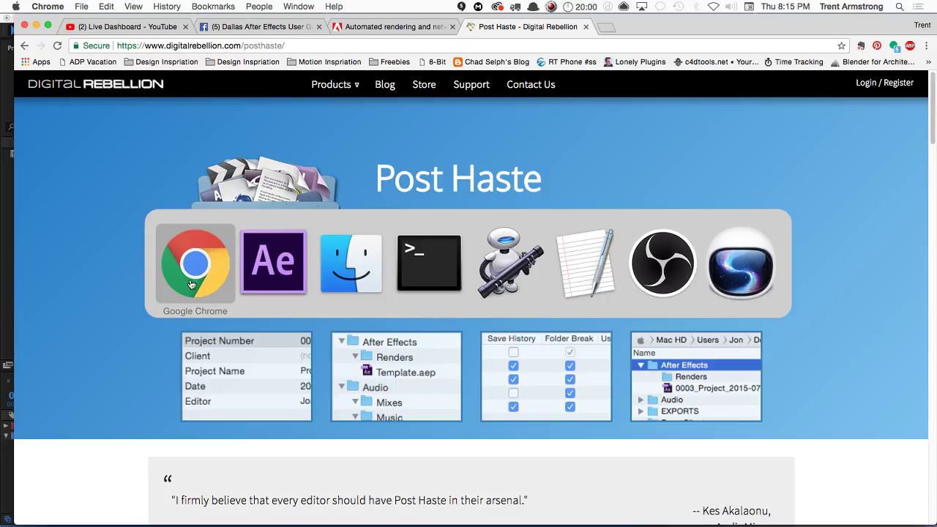
click(332, 281)
key(alt+space)
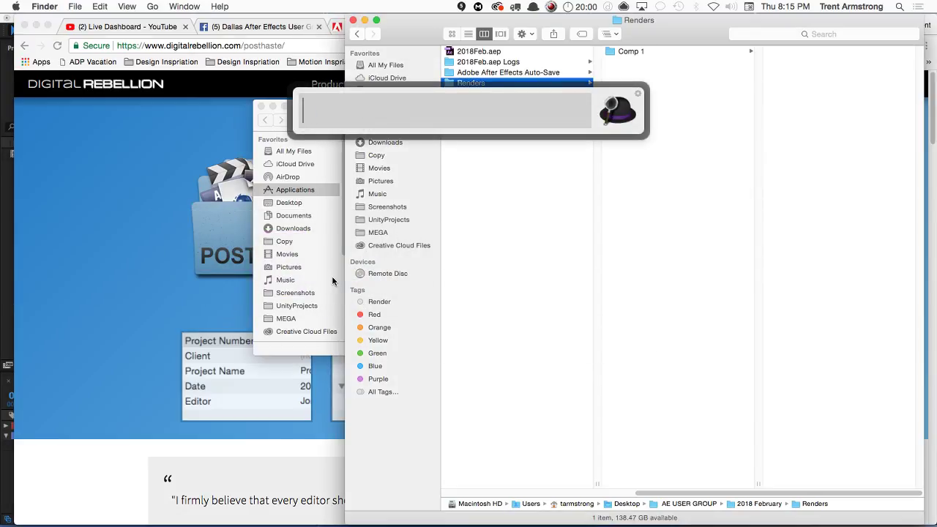
text(post)
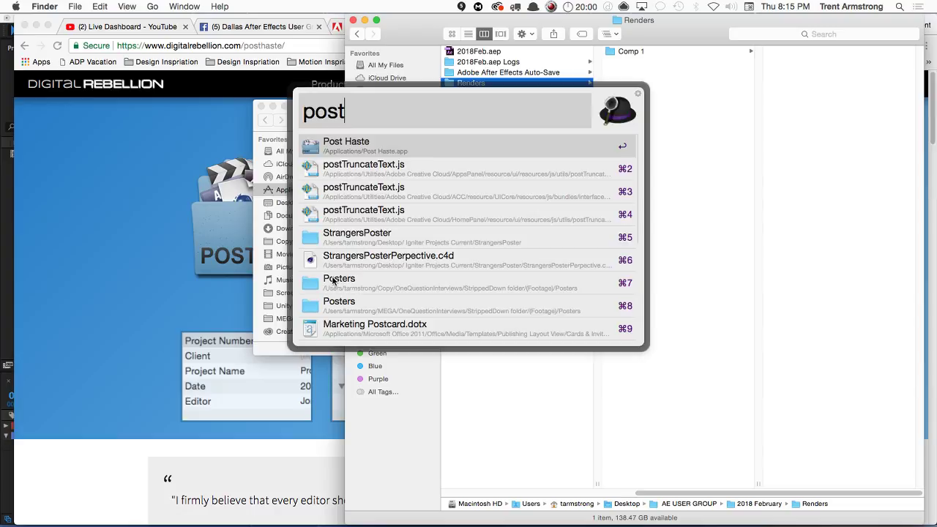
key(Return)
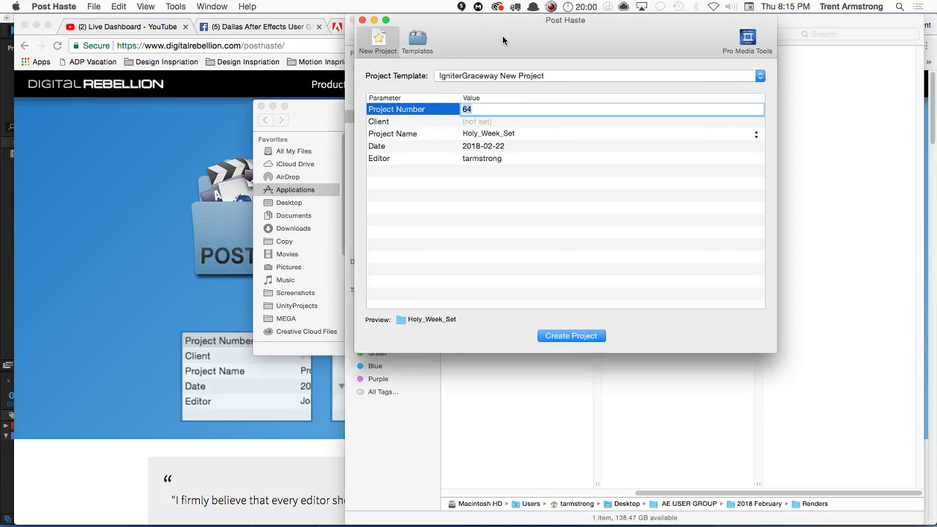
drag(502, 35, 394, 35)
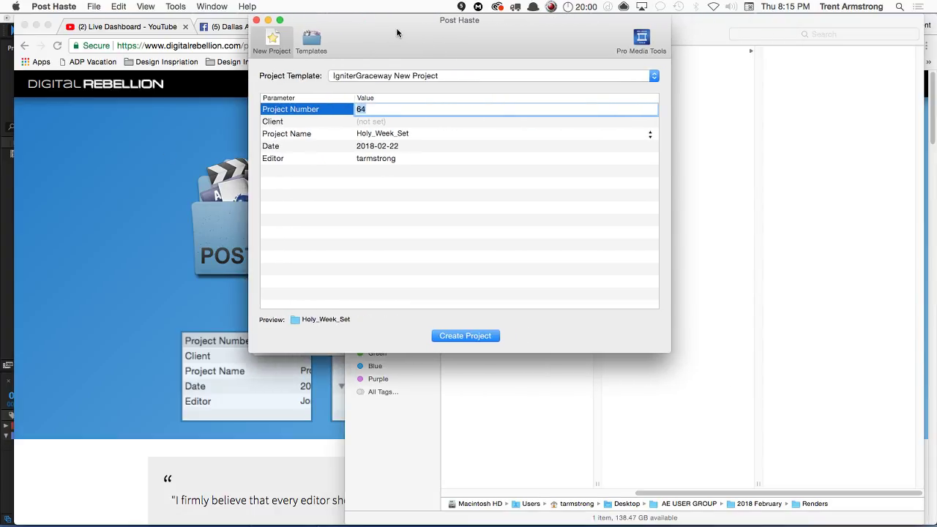
click(312, 41)
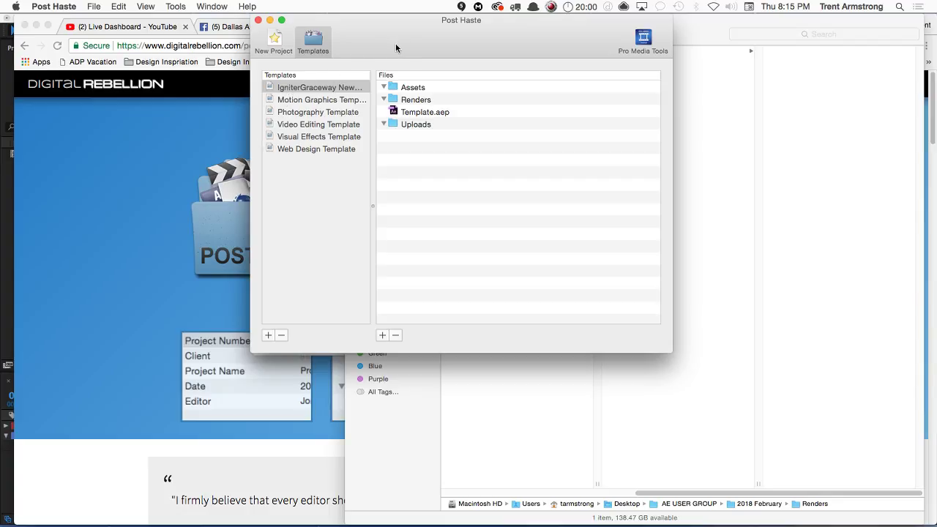
click(439, 87)
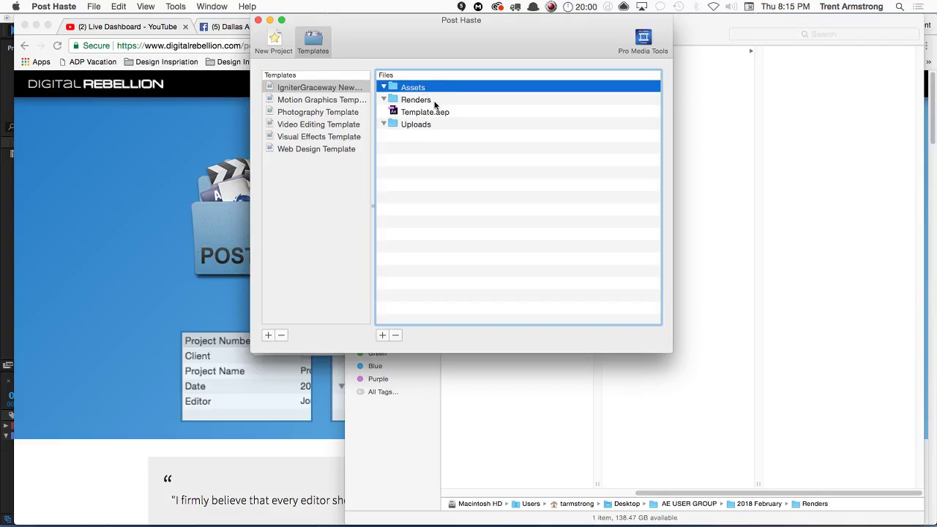
click(444, 101)
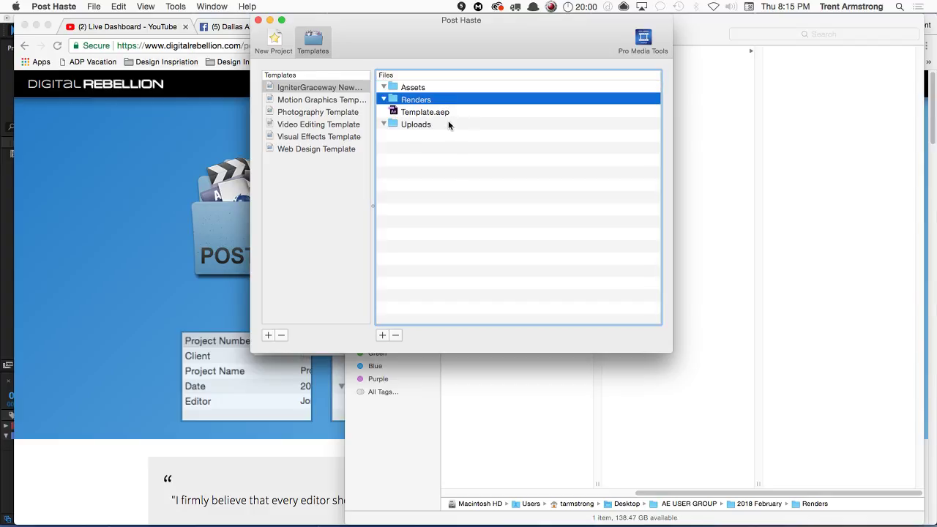
click(448, 125)
click(460, 112)
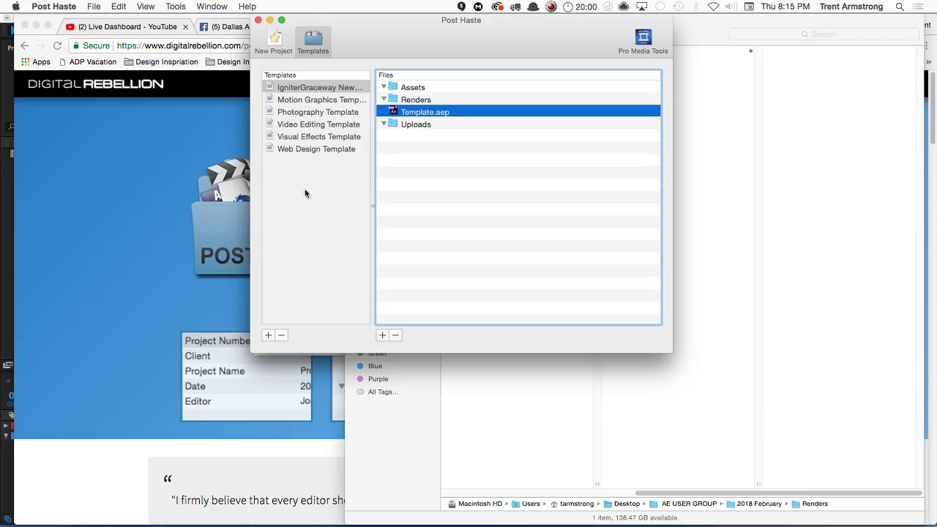
click(269, 44)
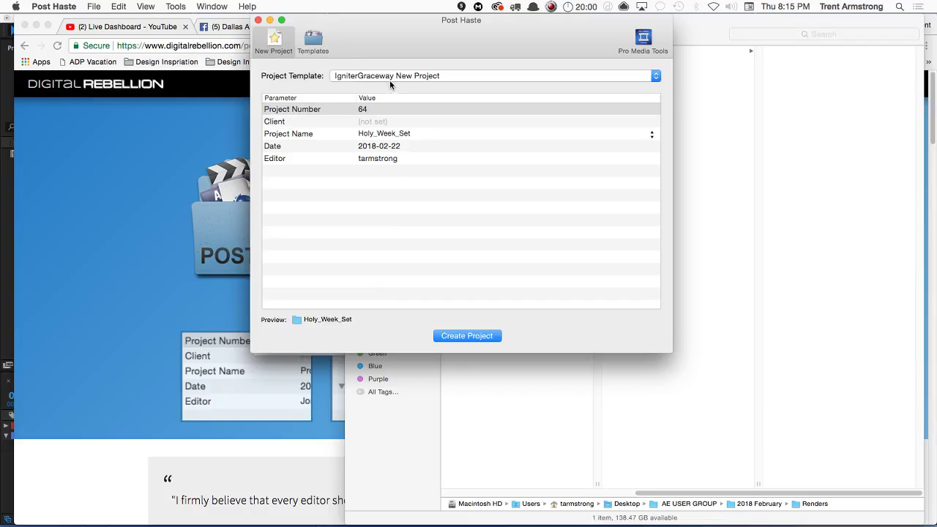
Set the Project Name to AE GROUP and check the Date and Editor fields
click(388, 135)
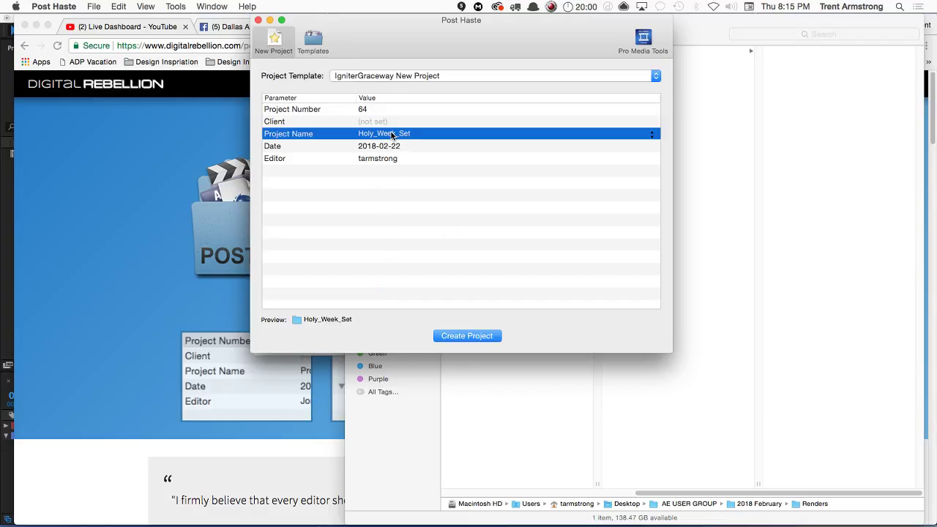
key(Return)
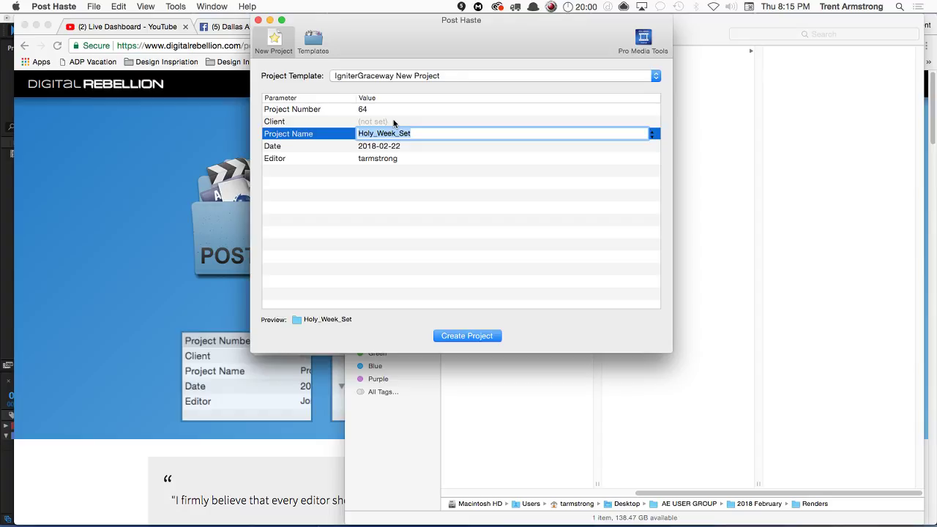
text(AE G)
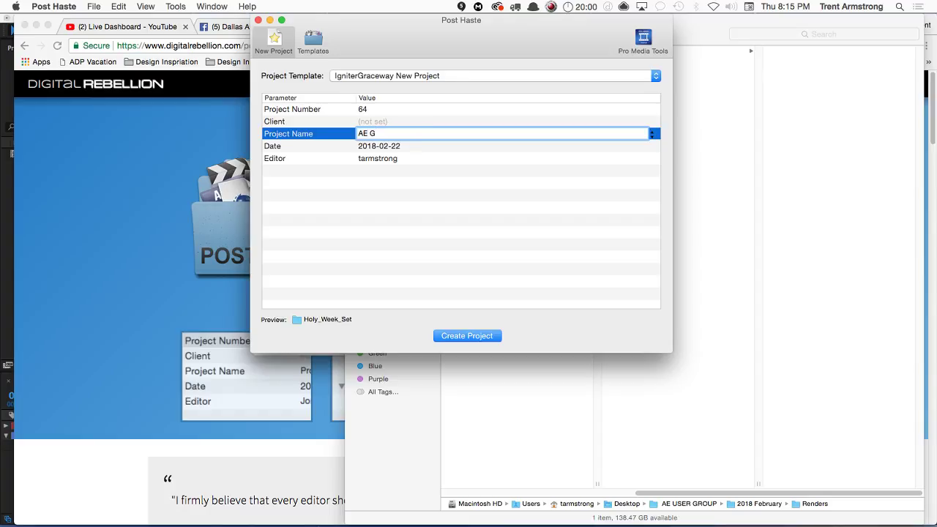
text(ROUP)
click(364, 108)
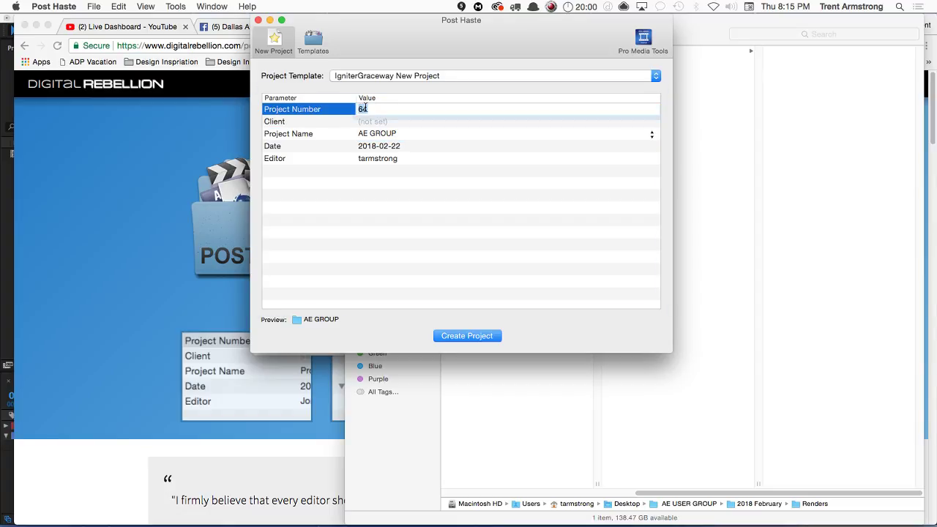
click(379, 146)
click(388, 159)
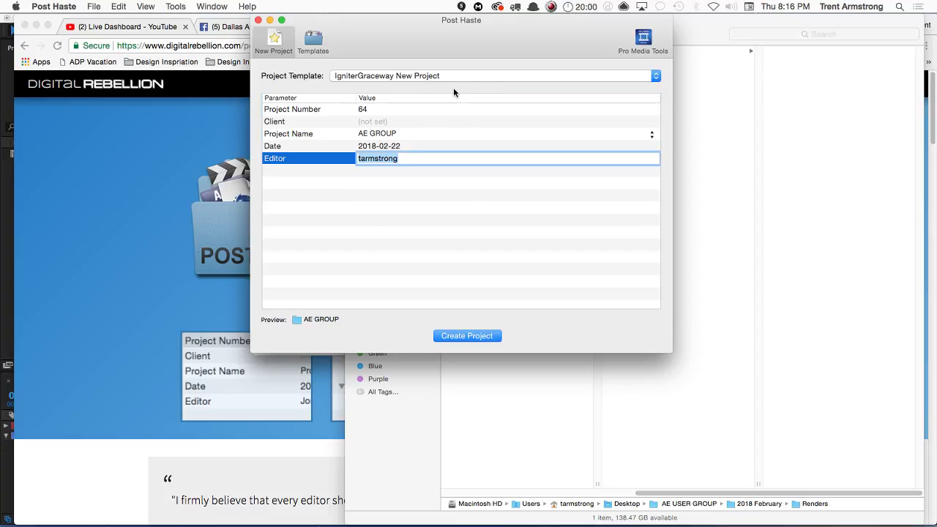
click(389, 244)
click(389, 244)
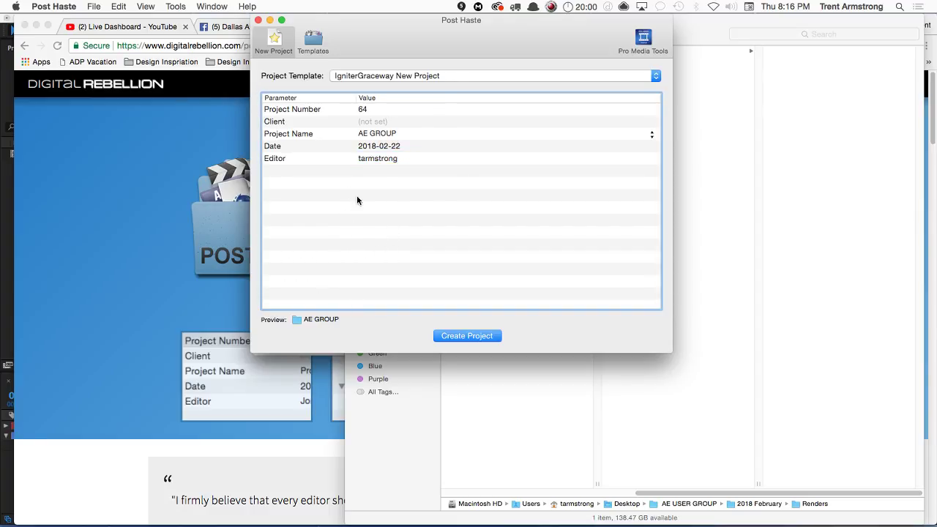
Use the IgniterGraceway New Project template to create and save the AE GROUP project
click(312, 39)
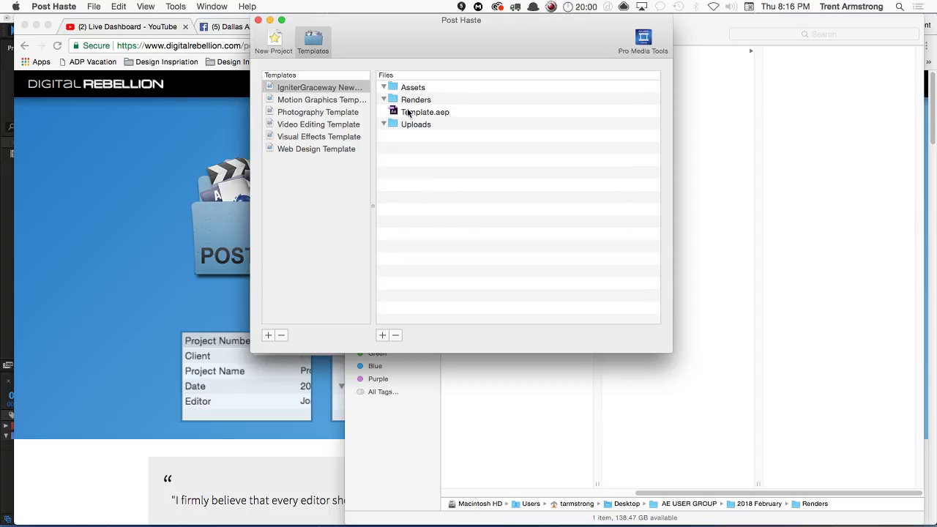
click(310, 89)
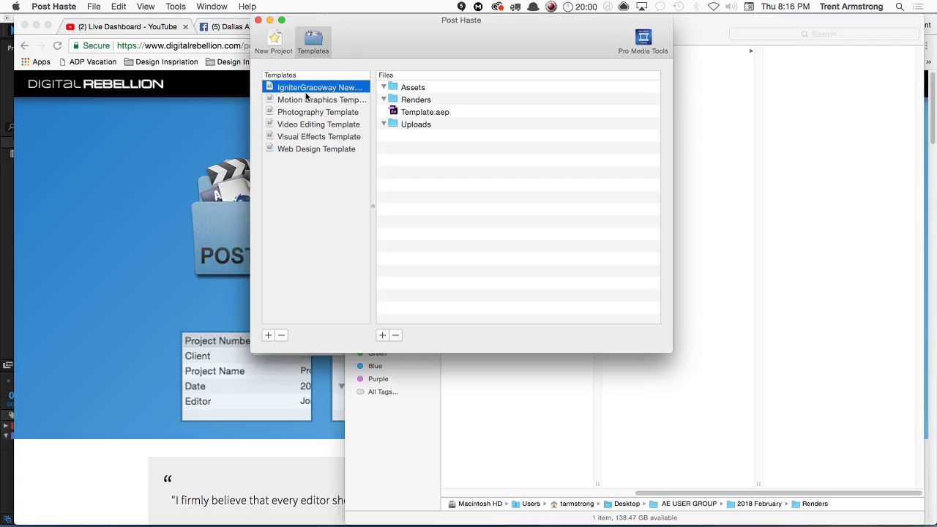
click(275, 44)
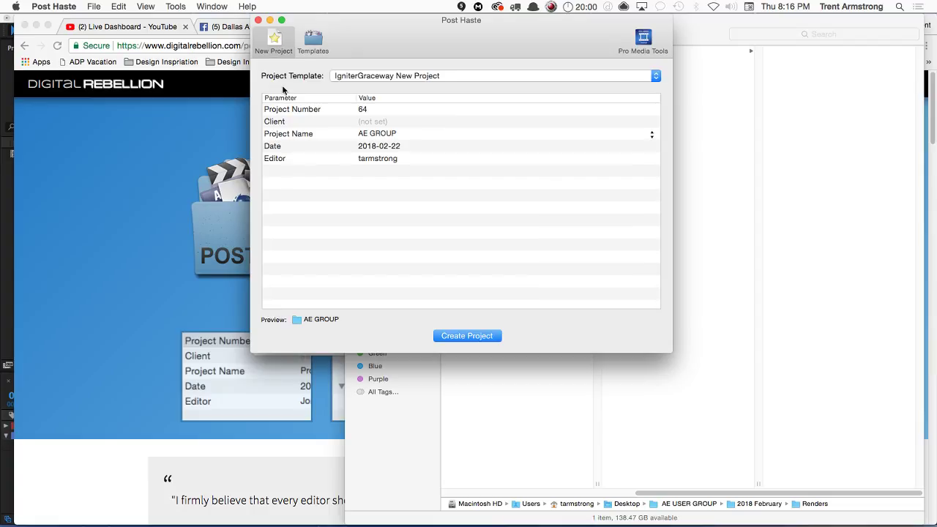
click(391, 136)
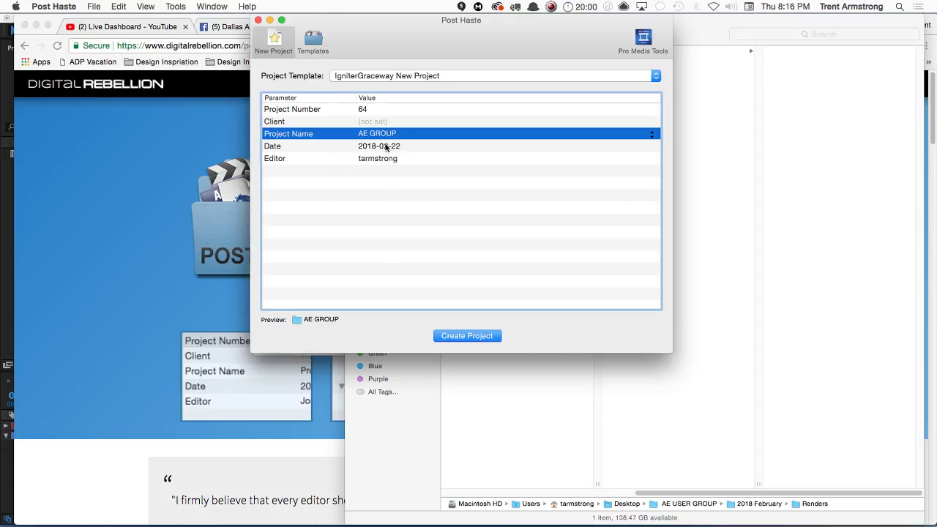
click(416, 146)
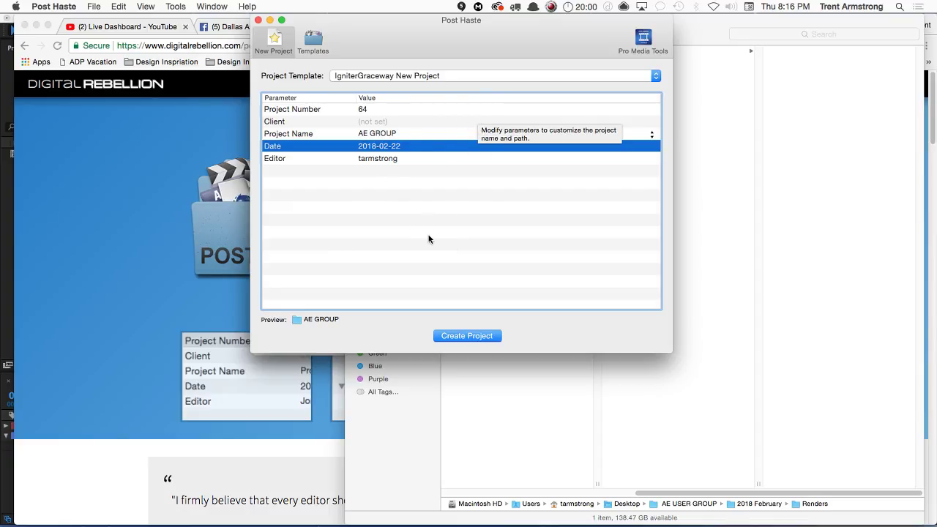
click(469, 337)
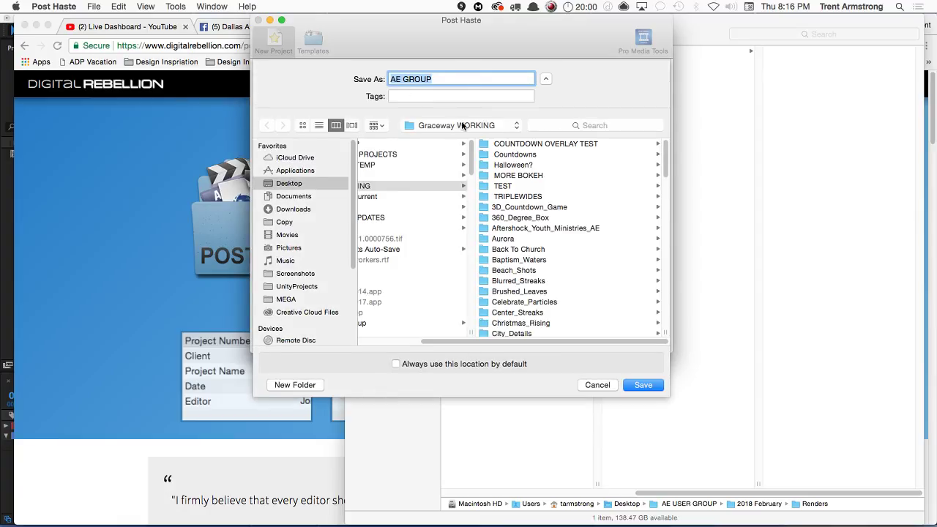
key(Return)
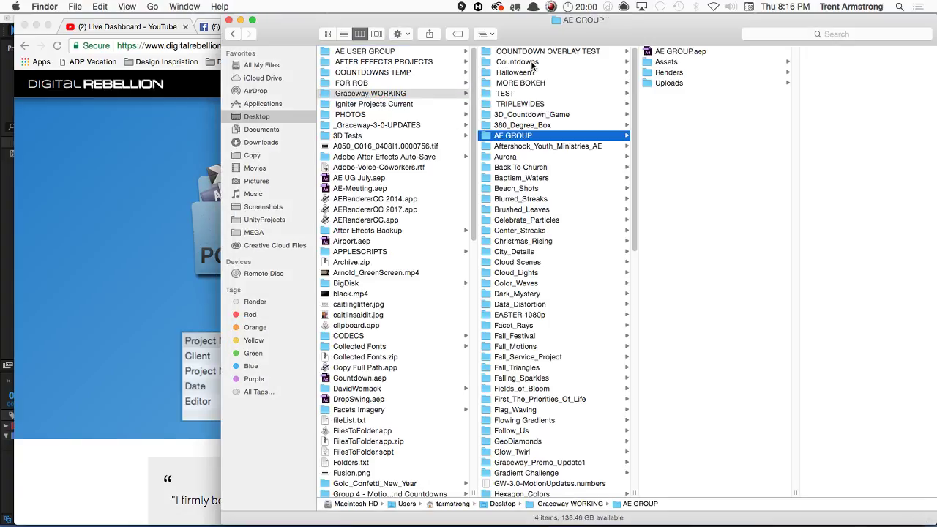
Inspect the new AE GROUP folder's Assets, Renders and Uploads subfolders
click(711, 54)
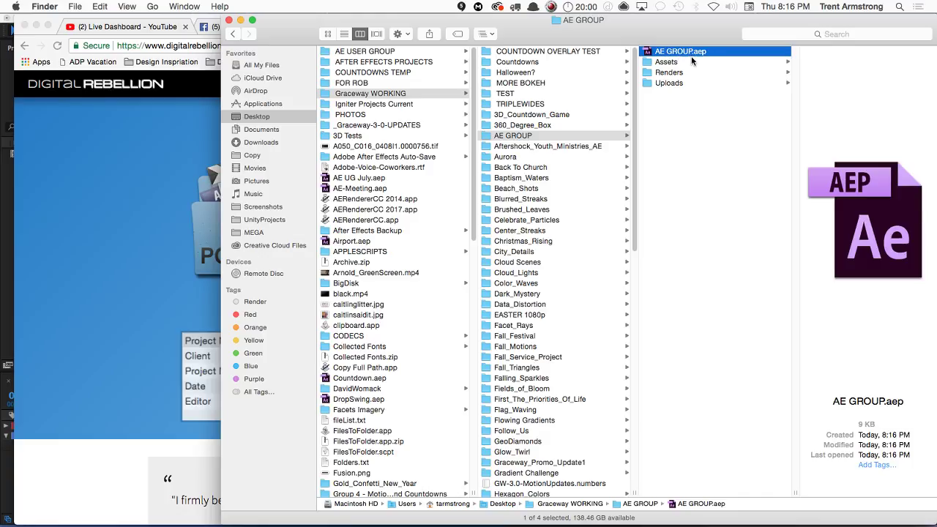
click(692, 62)
click(496, 136)
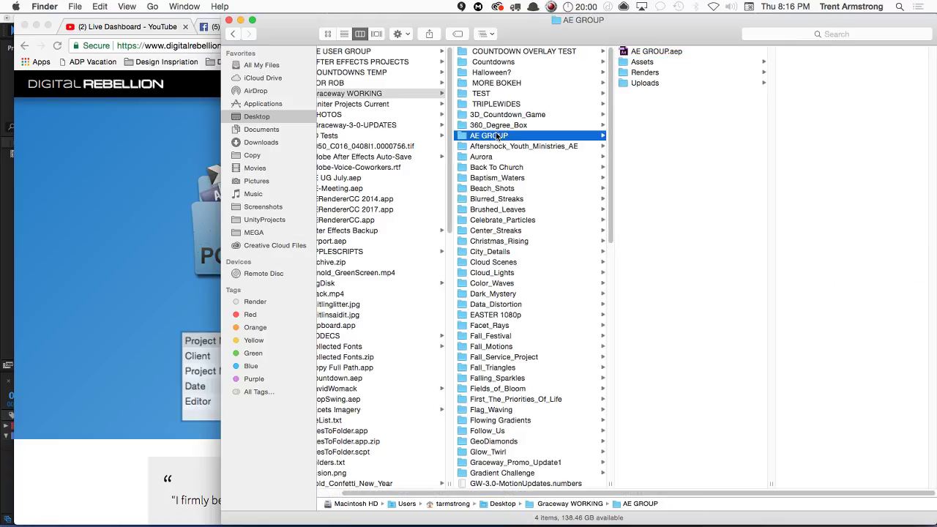
click(664, 62)
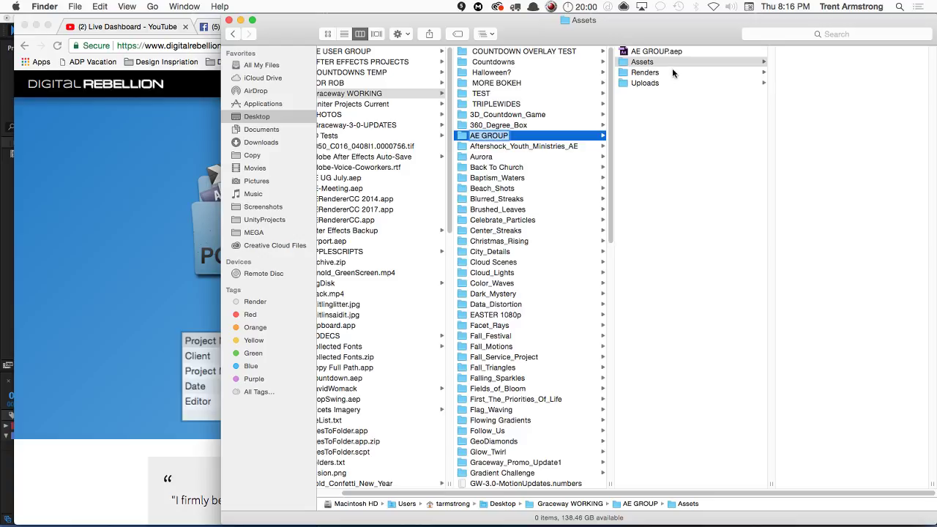
click(672, 72)
click(670, 83)
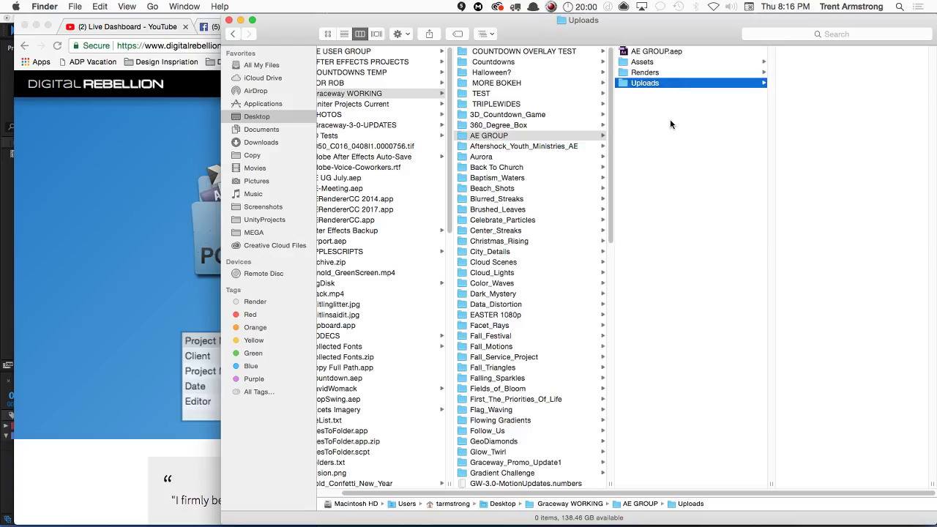
Open AE GROUP.aep in After Effects, saving the 2018Feb.aep changes first
click(693, 52)
double_click(693, 52)
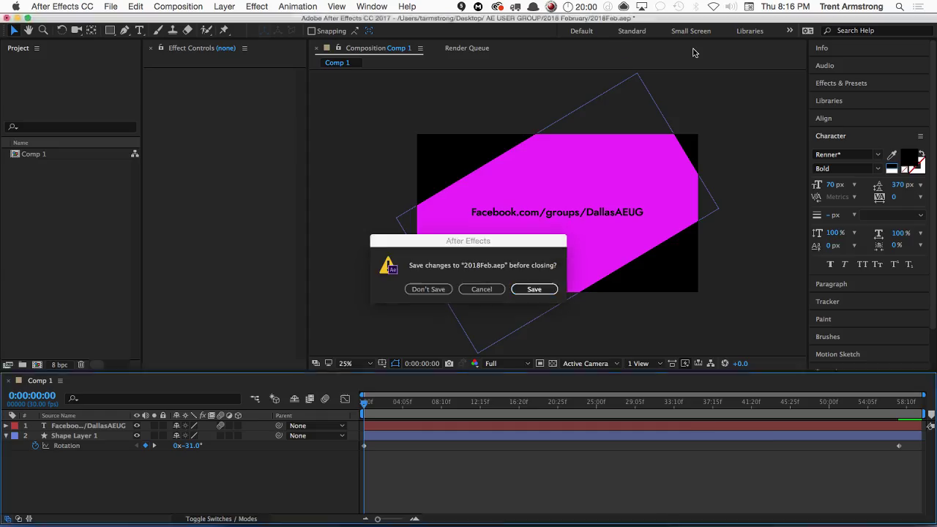
click(545, 288)
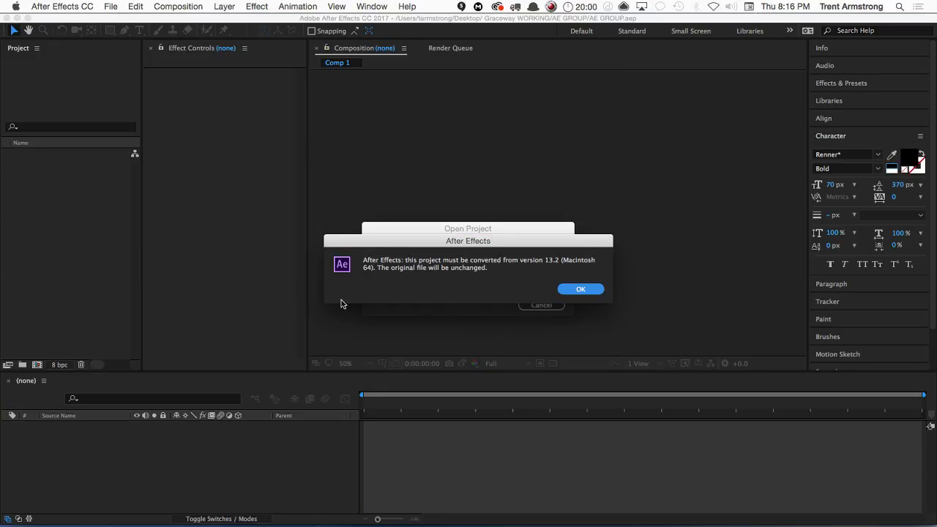
click(584, 290)
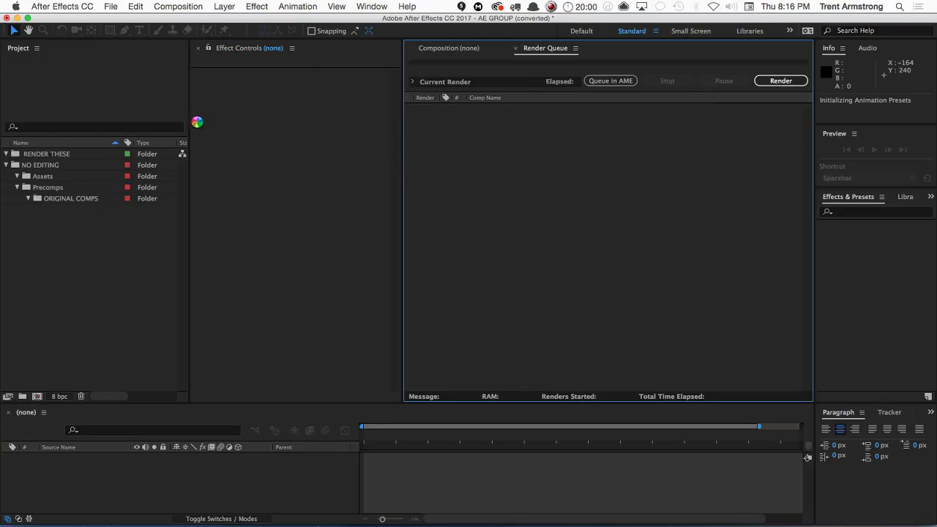
click(96, 215)
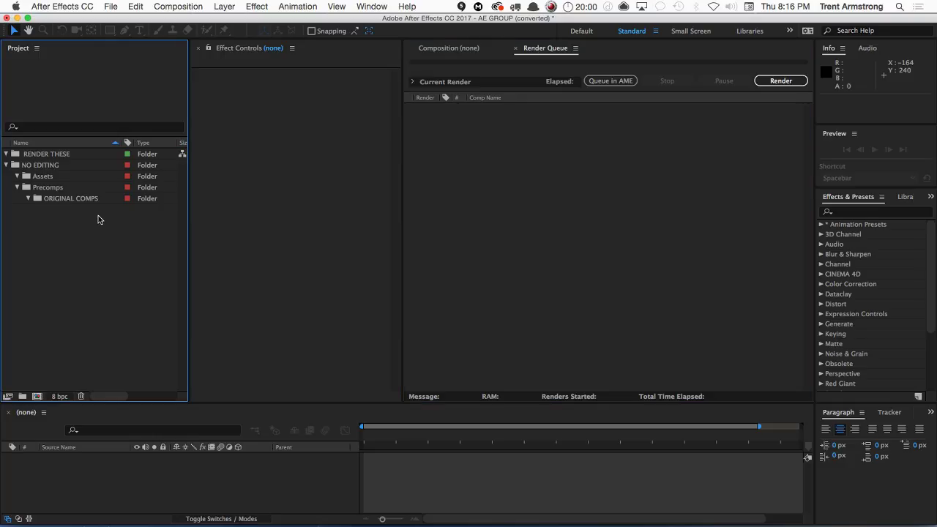
click(40, 155)
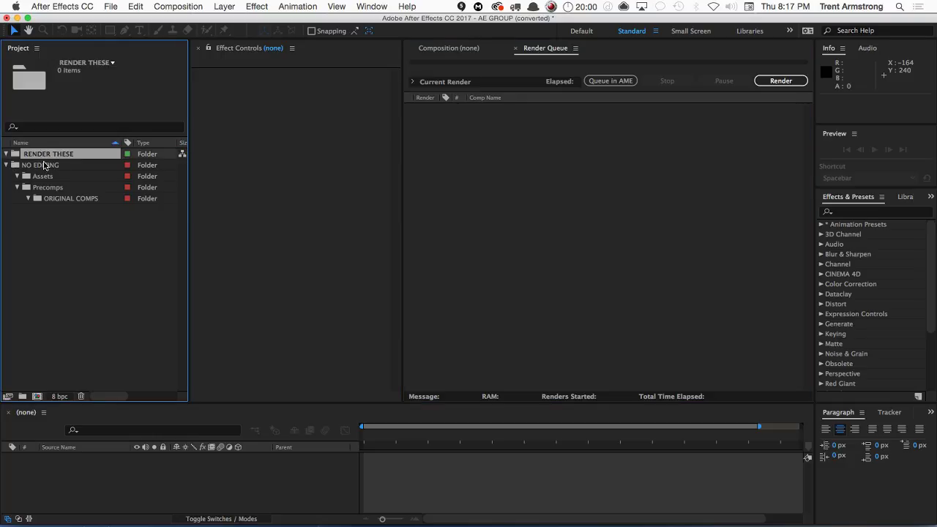
click(47, 167)
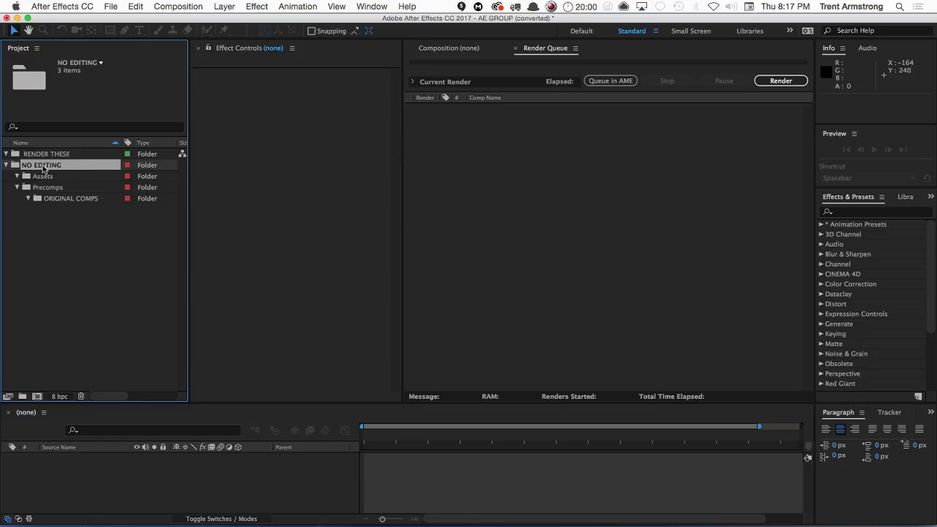
click(49, 178)
click(54, 189)
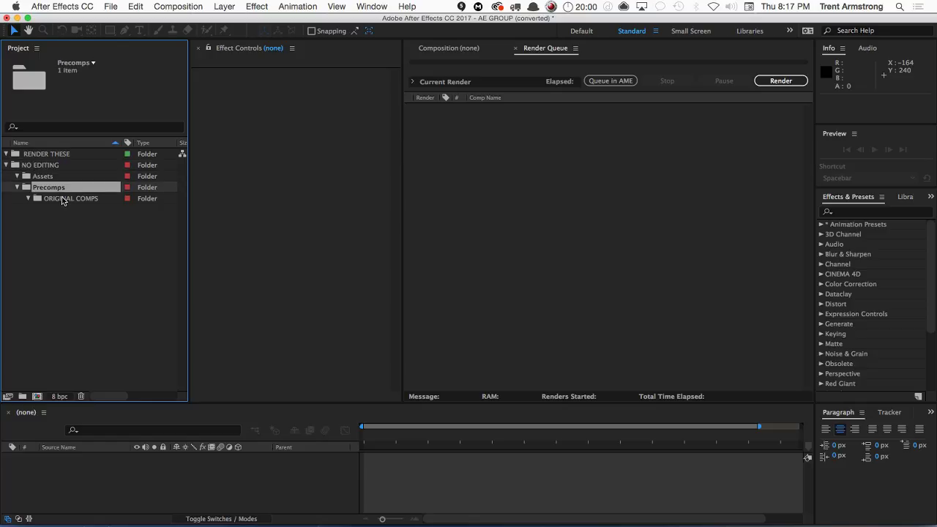
click(64, 200)
click(92, 229)
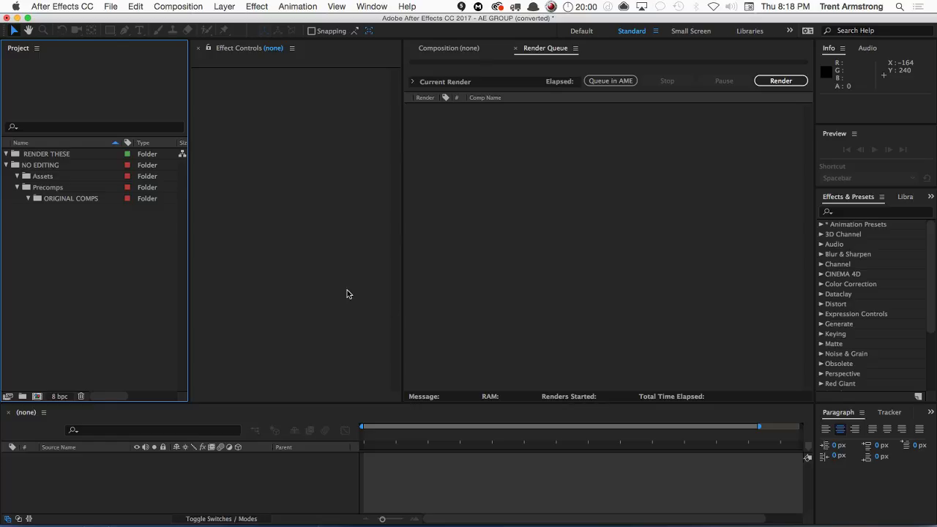
key(super+Tab)
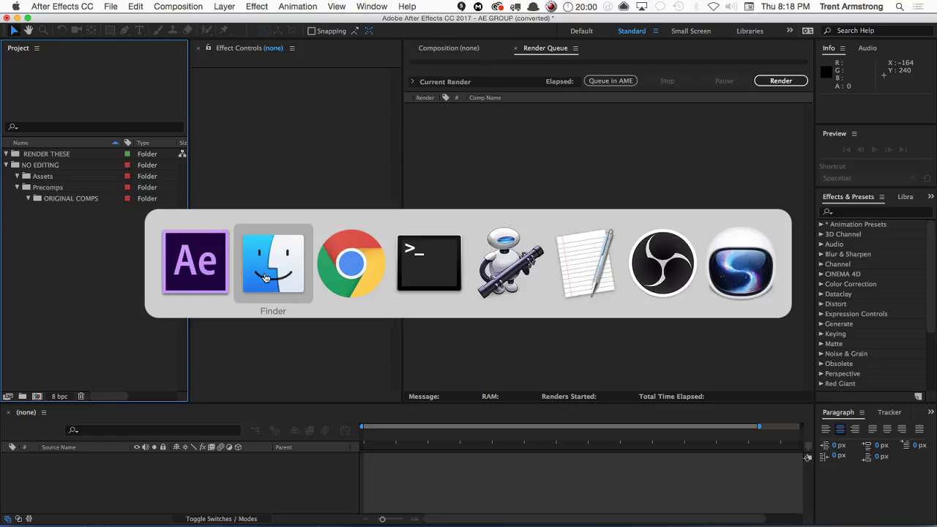
Bring Finder in front of Chrome and go back to the Graceway WORKING folder
click(292, 228)
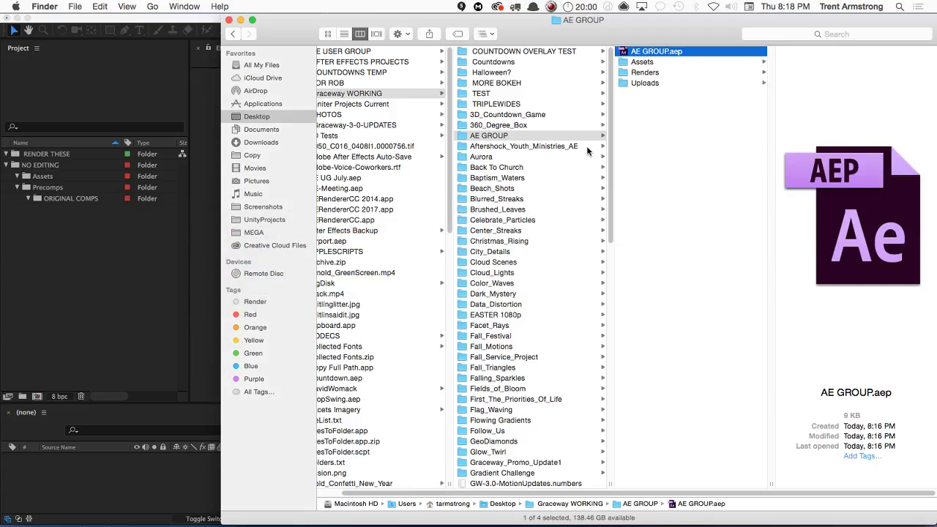
key(super+Tab)
key(super+Tab)
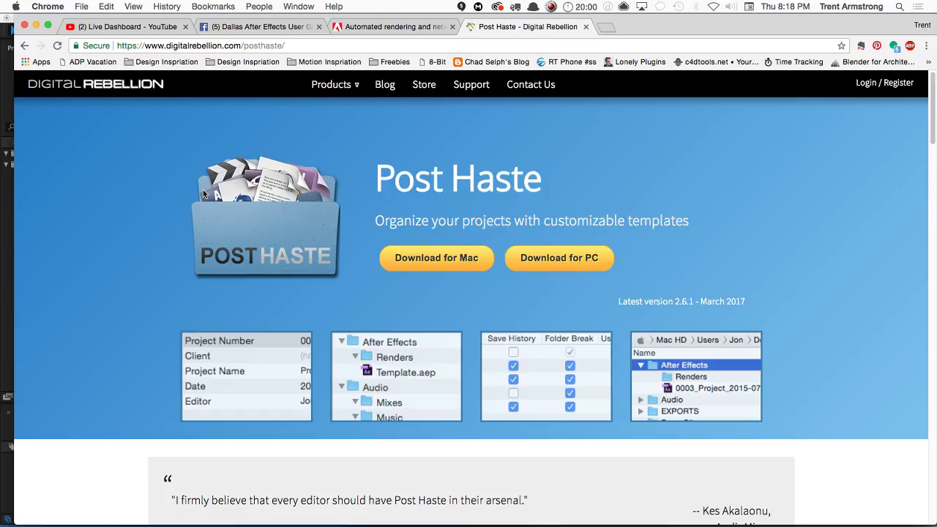
key(super+Tab)
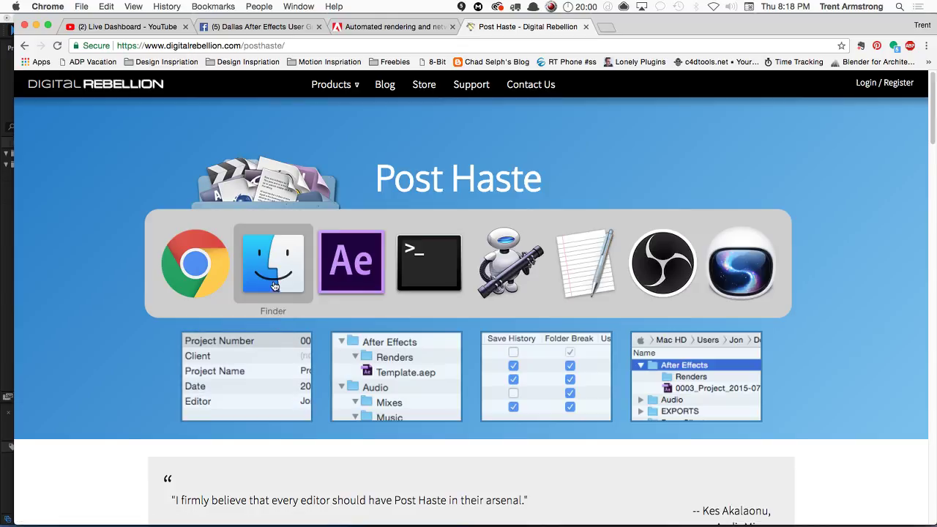
click(269, 276)
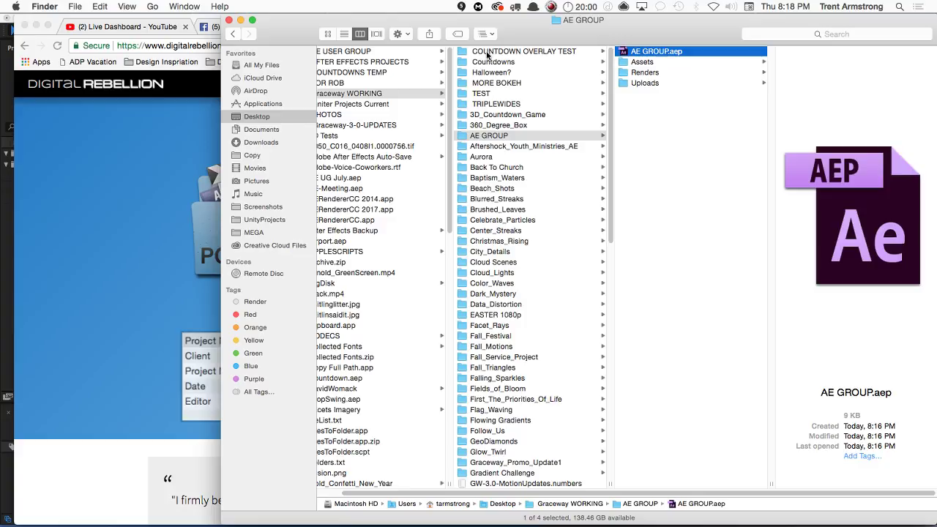
drag(533, 34, 530, 35)
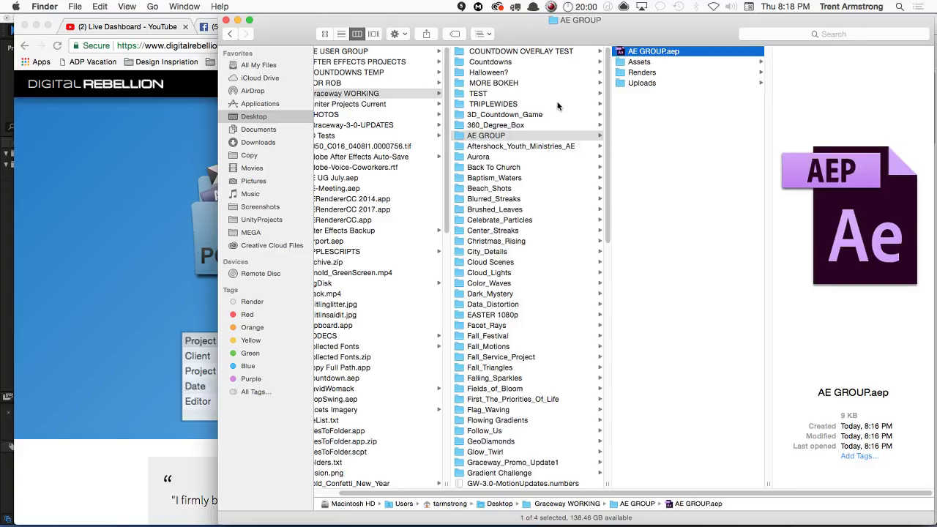
drag(288, 28, 262, 29)
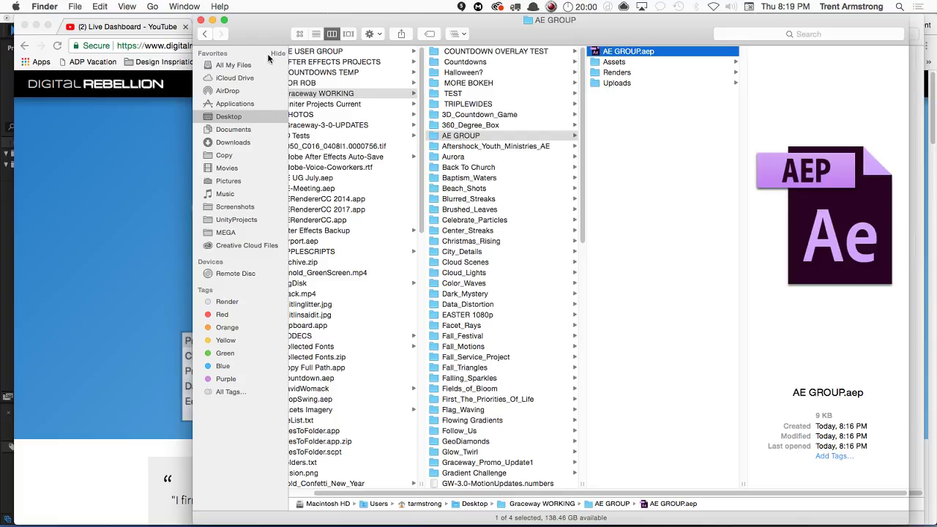
drag(250, 34, 248, 34)
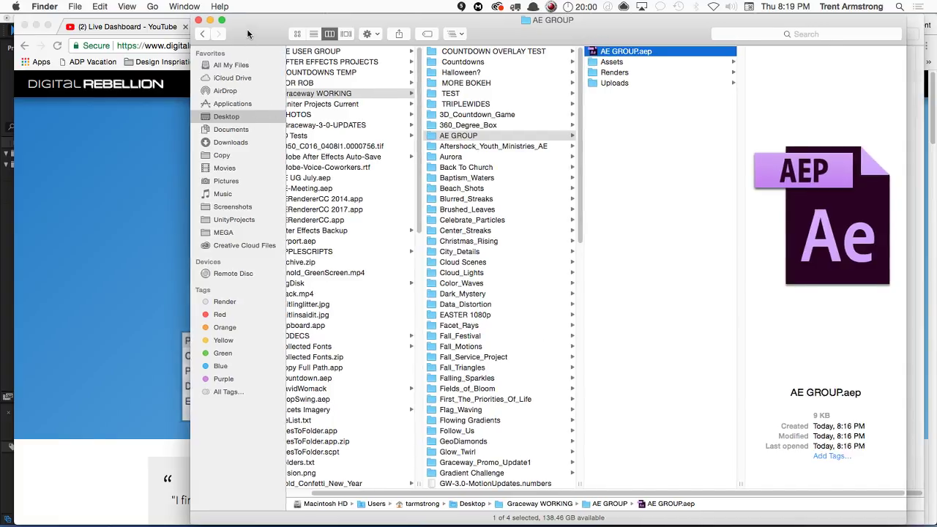
click(203, 34)
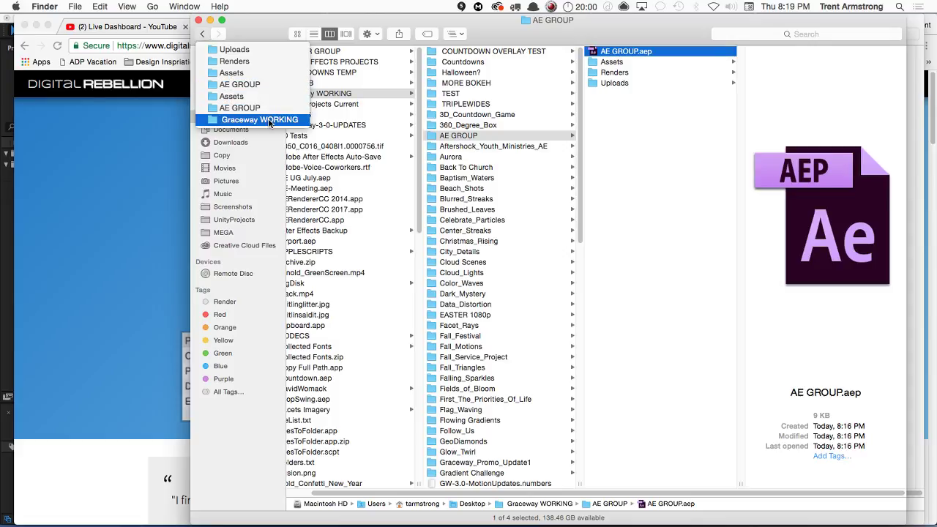
click(261, 120)
Arrange the Finder windows to show the 2018 February Renders folder with its Comp 1 folder
drag(243, 41, 376, 63)
click(296, 133)
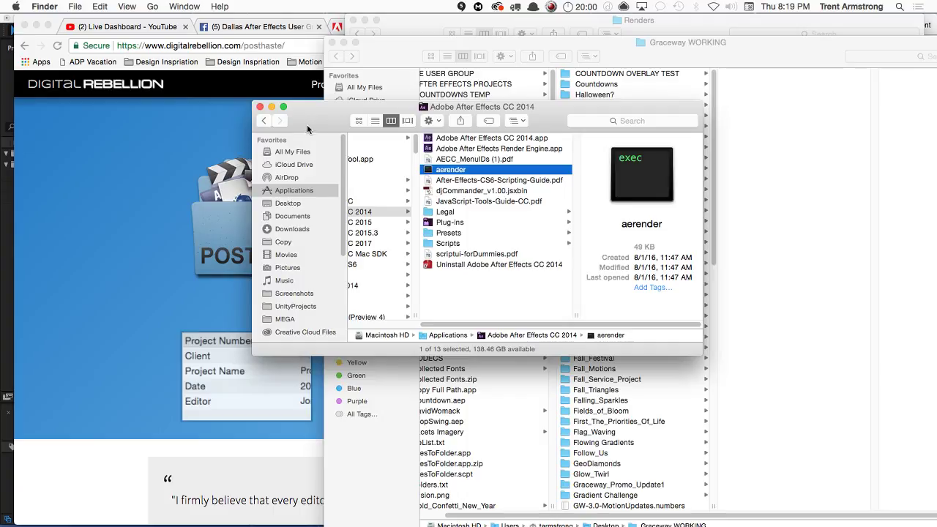
click(261, 122)
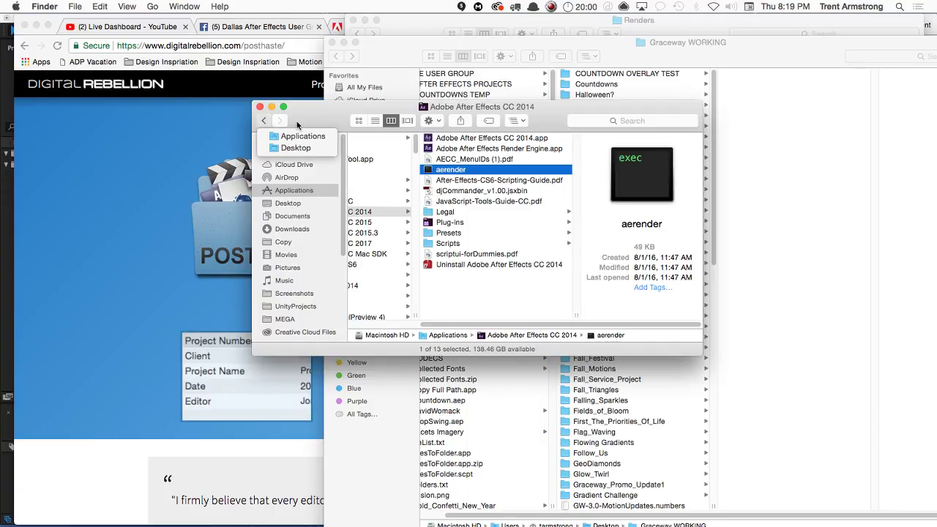
drag(315, 109, 329, 131)
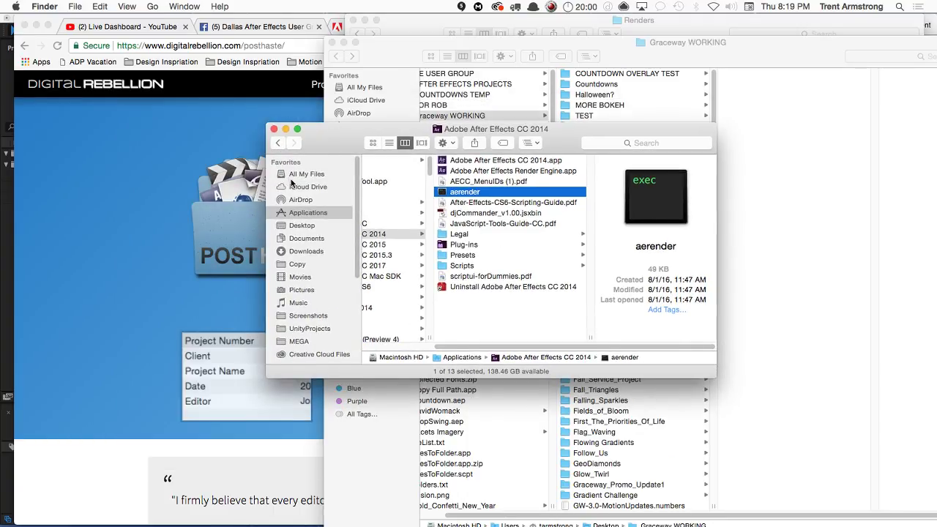
key(super+grave)
key(super+grave)
drag(418, 39, 260, 38)
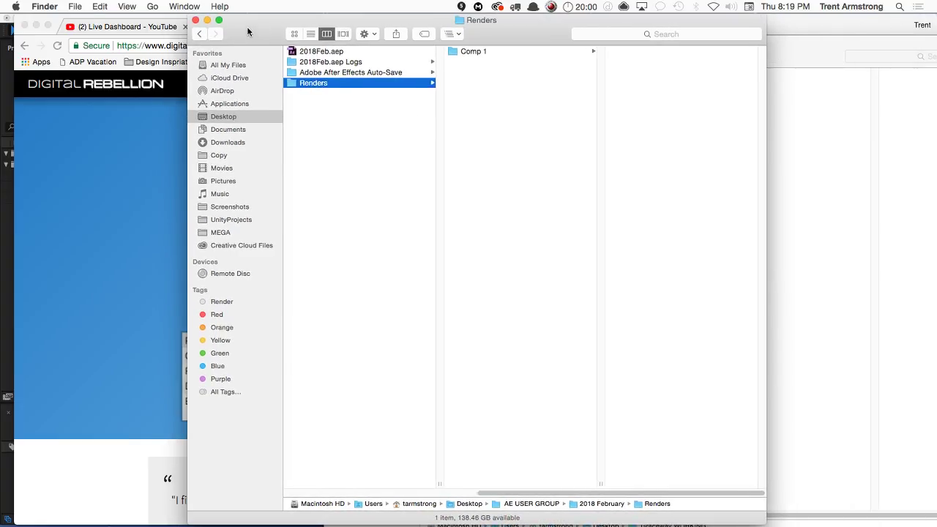
double_click(251, 28)
click(199, 34)
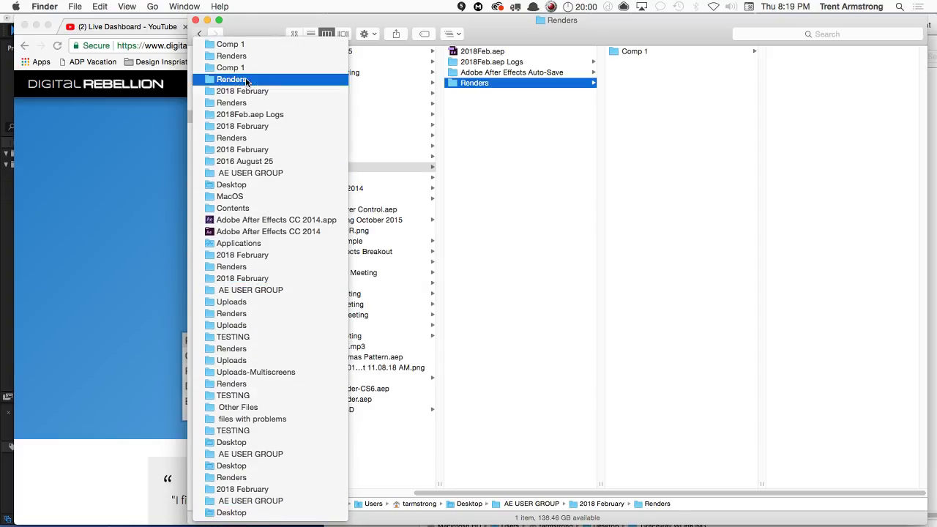
click(254, 27)
drag(244, 31, 233, 31)
key(super+Tab)
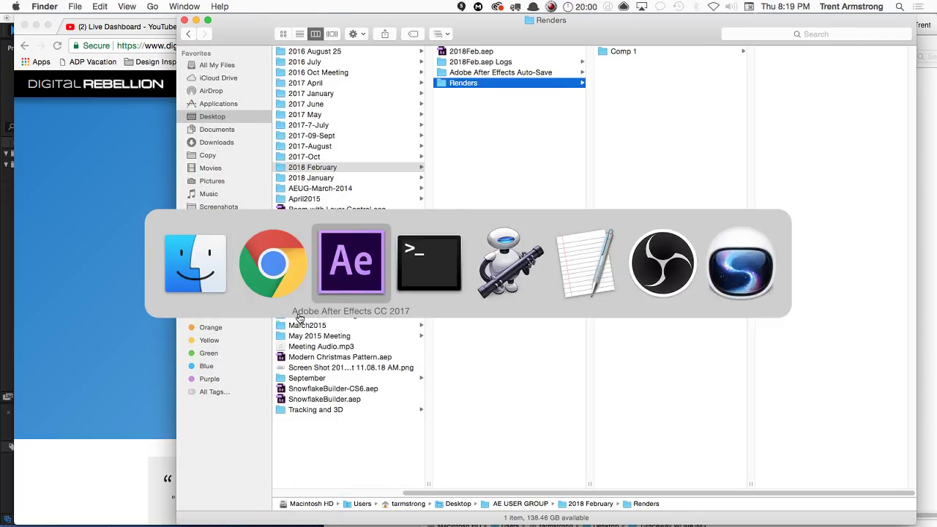
Reopen 2018Feb.aep from Open Recent, discarding the unsaved AE GROUP changes
key(super)
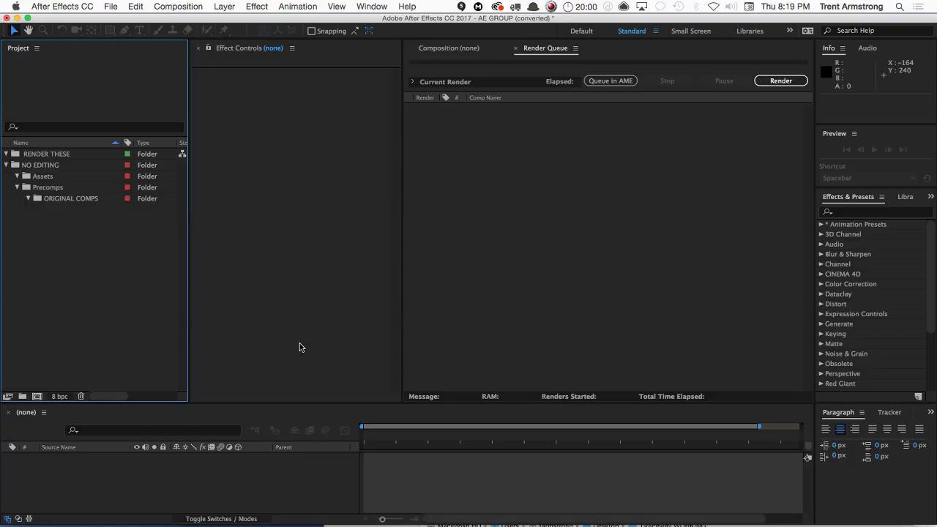
click(112, 479)
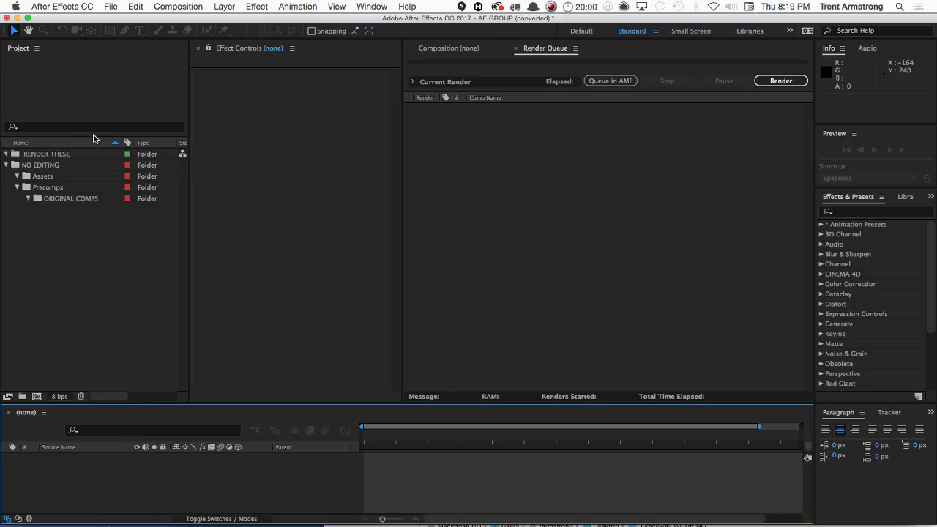
click(106, 8)
mouse_move(126, 58)
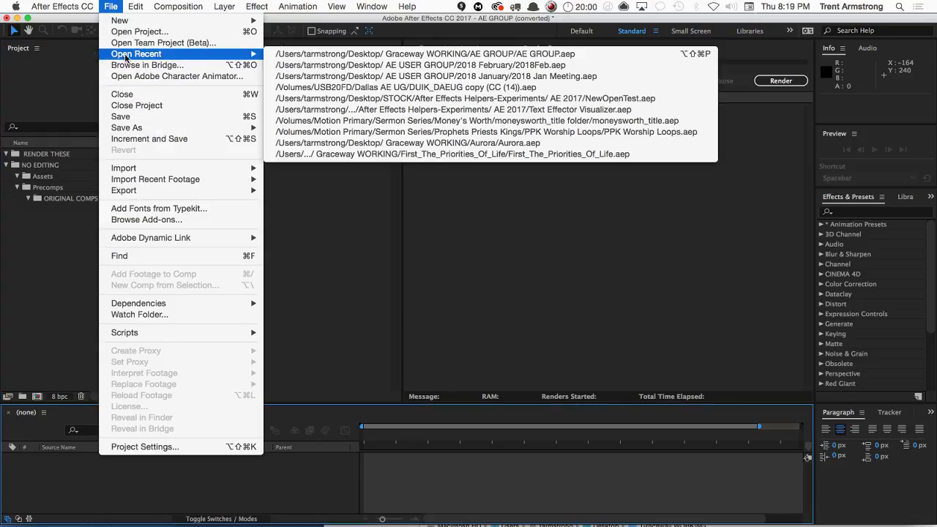
click(388, 65)
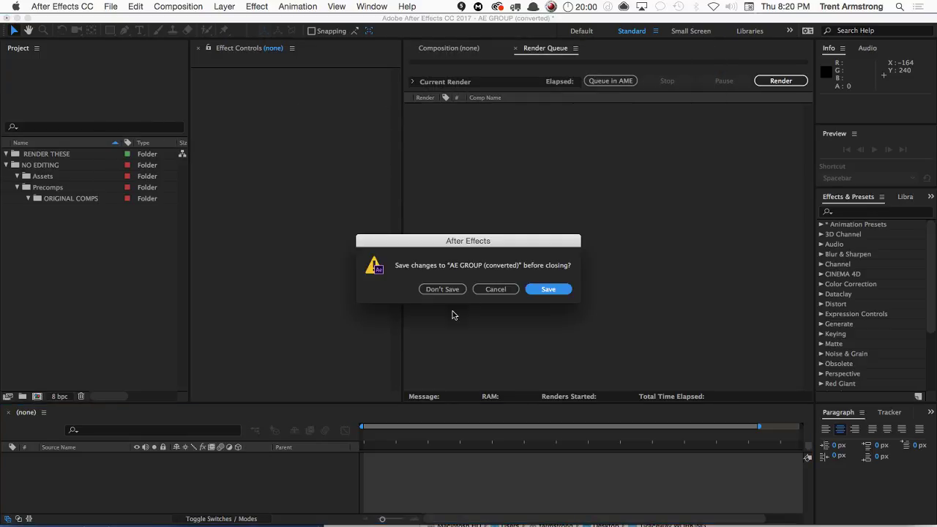
click(443, 290)
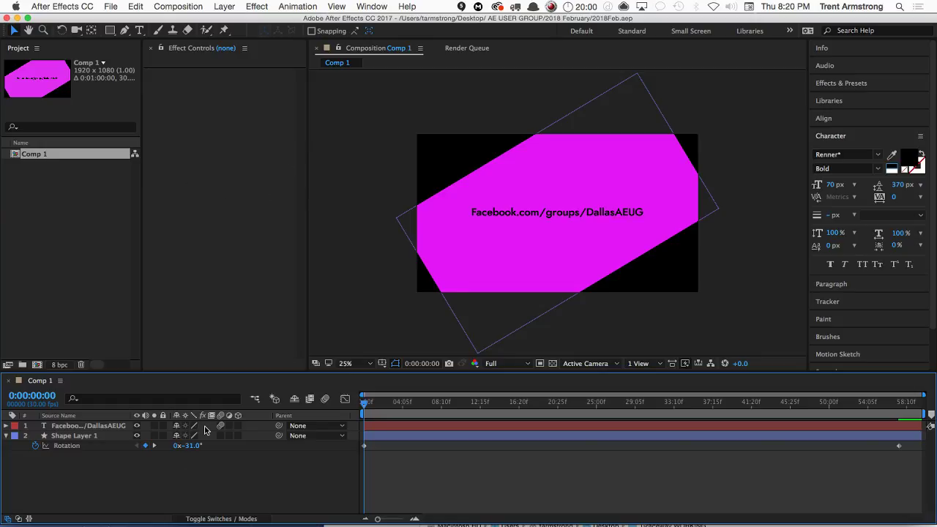
Queue Comp 1 with Best Settings and ProRes 422 output, then open its Comp 1.mov destination
key(super+m)
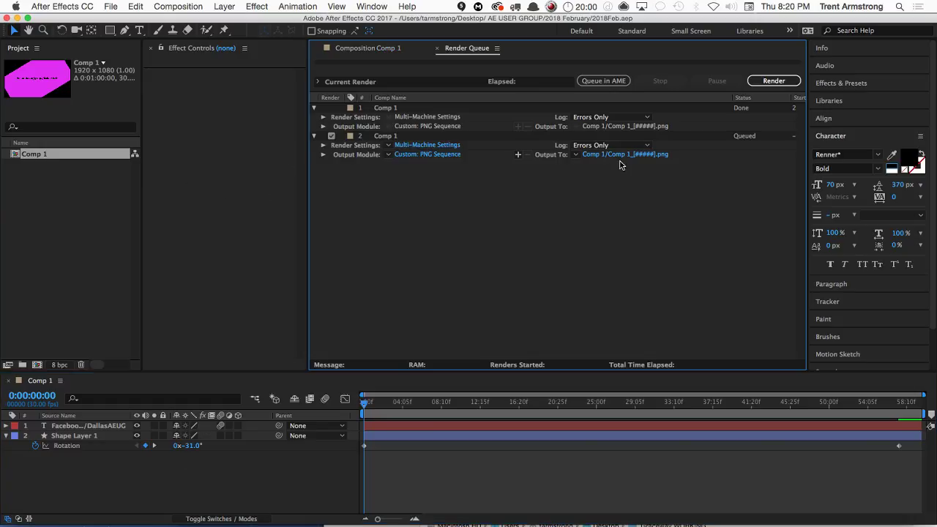
click(389, 148)
click(415, 156)
click(416, 155)
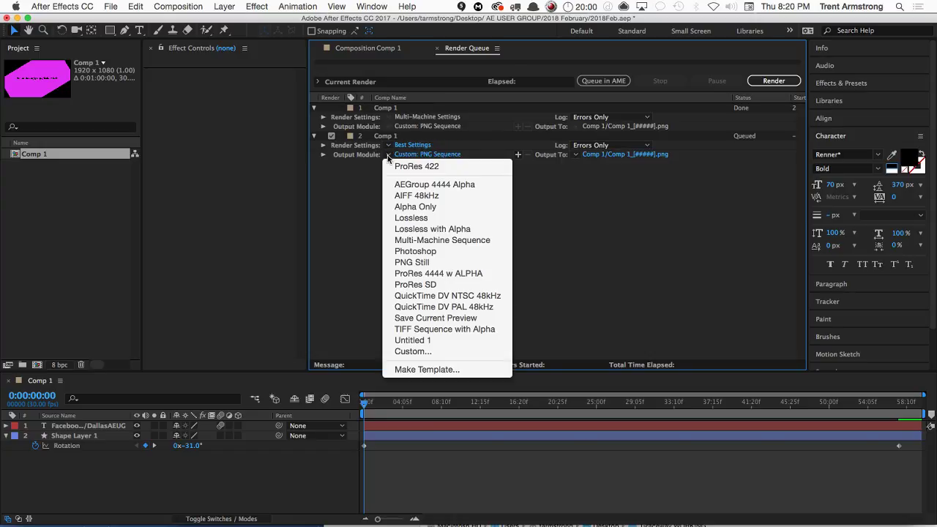
click(426, 170)
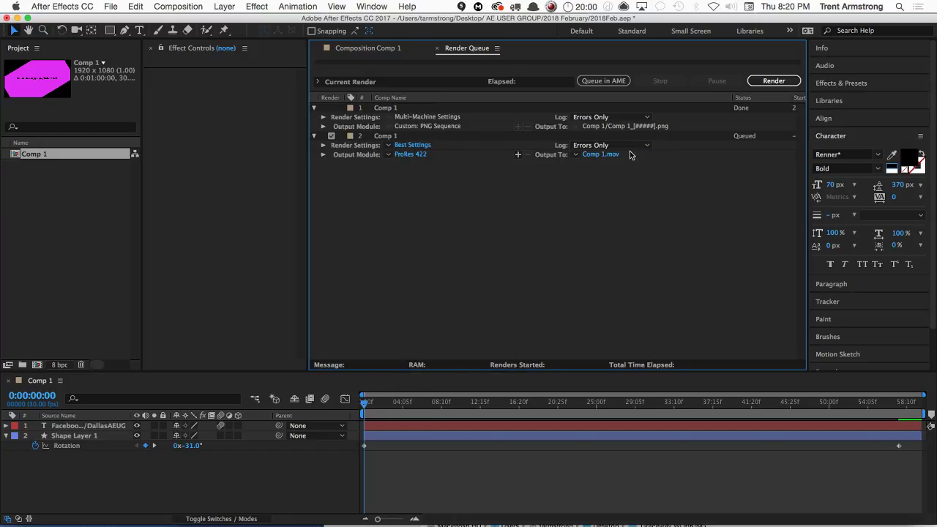
click(596, 155)
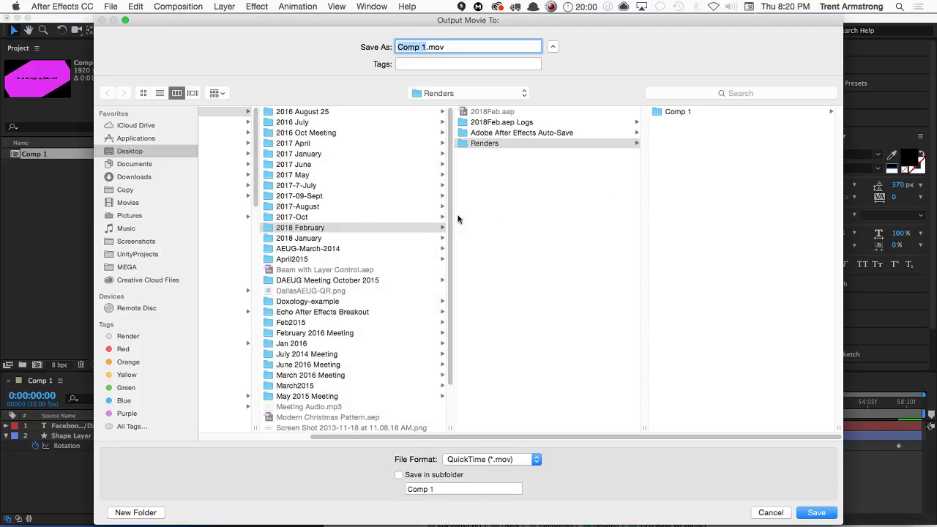
In Finder, browse Graceway WORKING > Back To Church to the back to church_wide-MASTER 2 Layers folder
key(super+Tab)
click(278, 272)
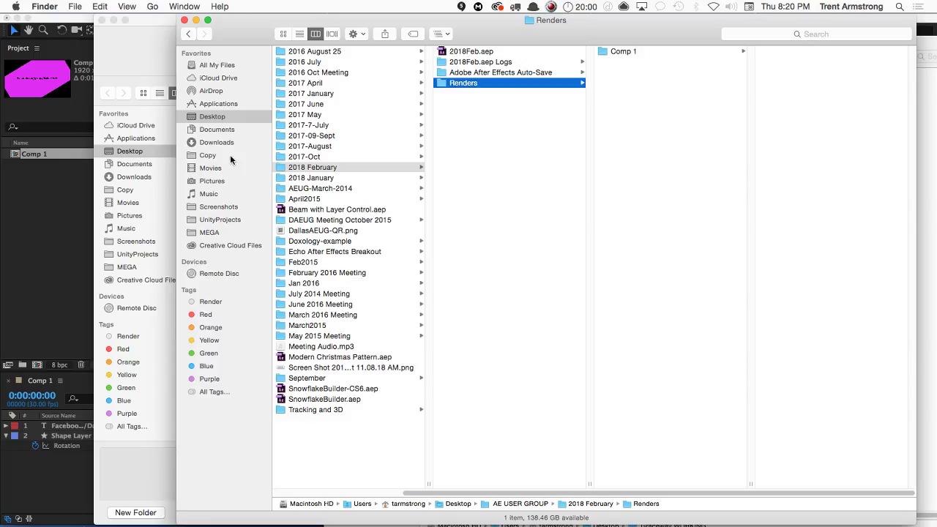
click(227, 116)
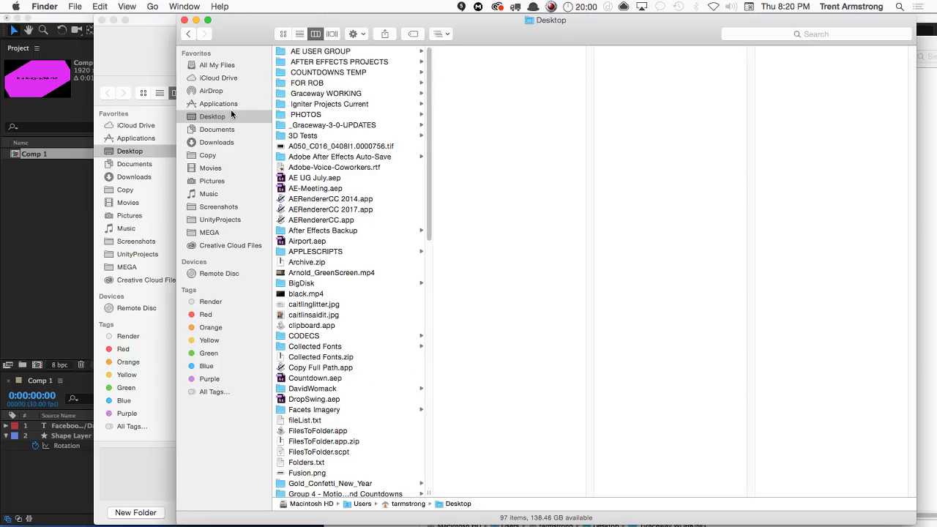
click(373, 96)
click(532, 167)
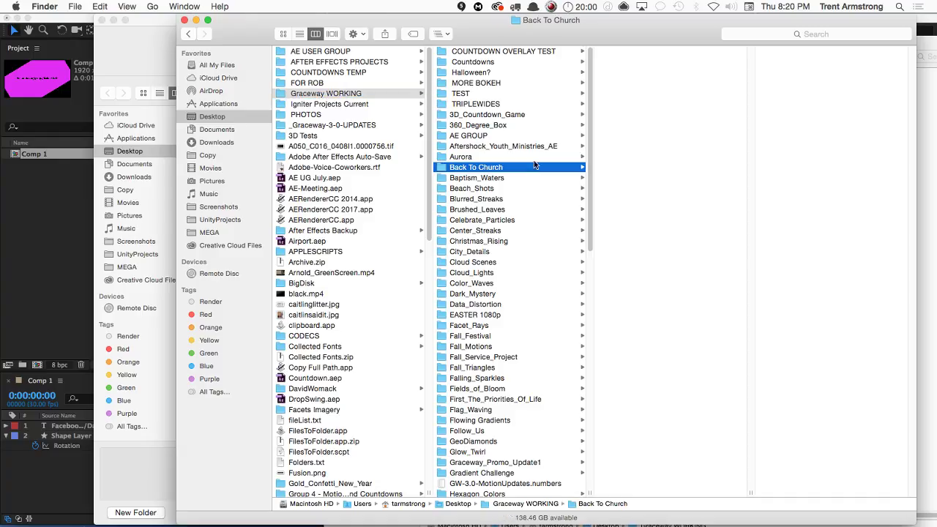
click(652, 52)
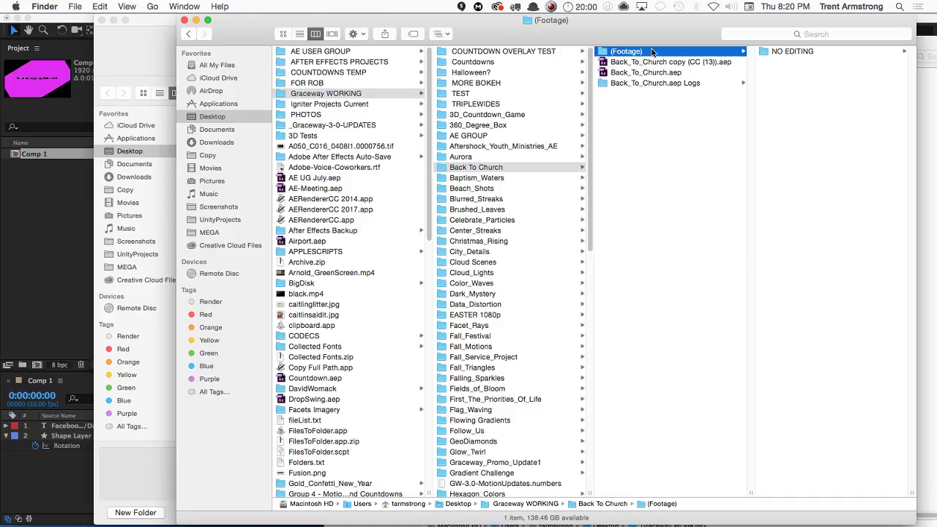
click(810, 51)
click(828, 52)
click(825, 63)
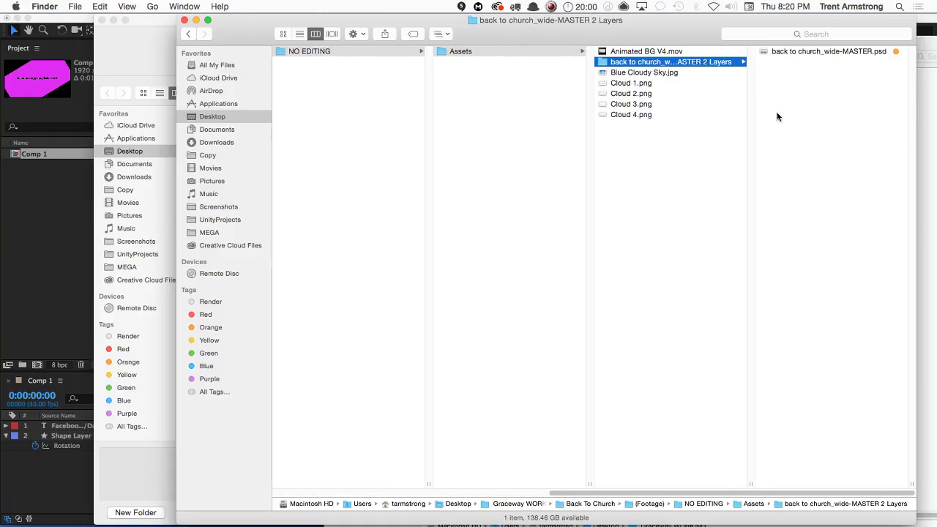
drag(656, 42, 628, 45)
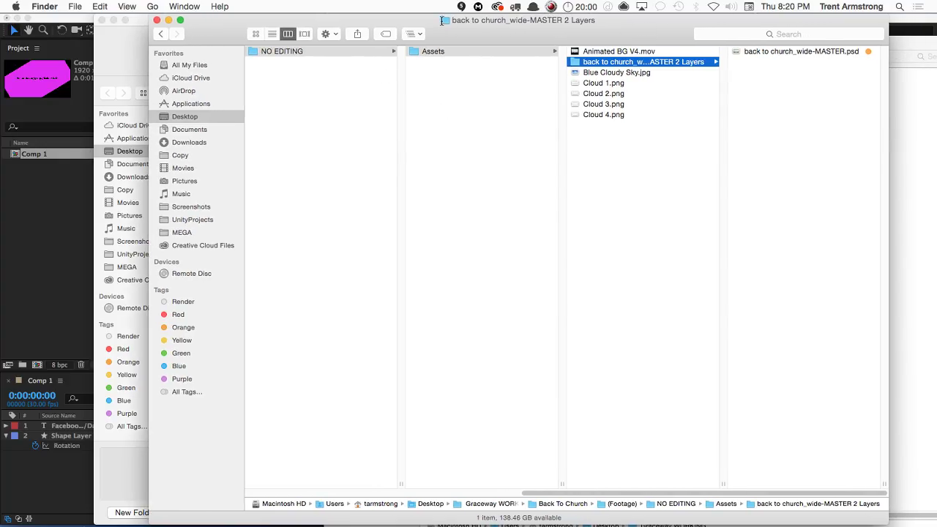
Drag the master PSD into the Output Movie To dialog, then cancel the change
drag(443, 19, 533, 198)
key(super+Tab)
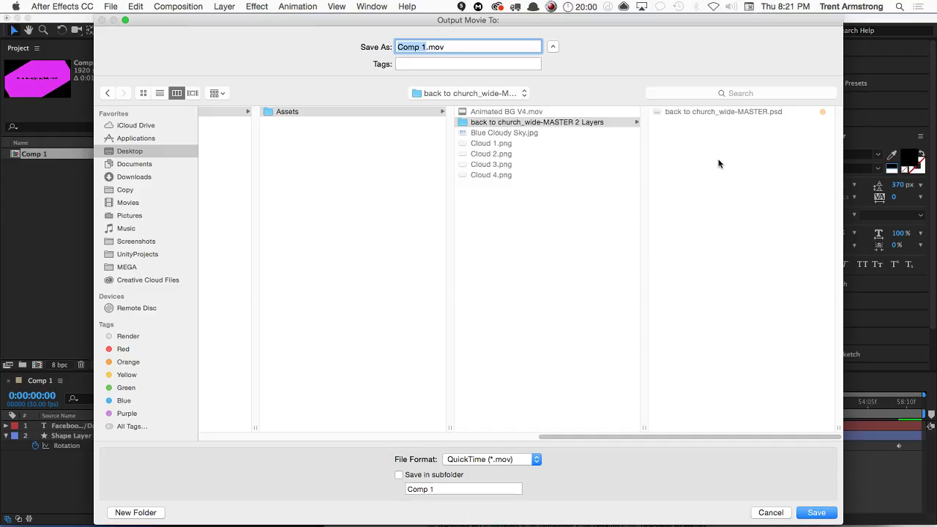
click(726, 112)
key(super+Tab)
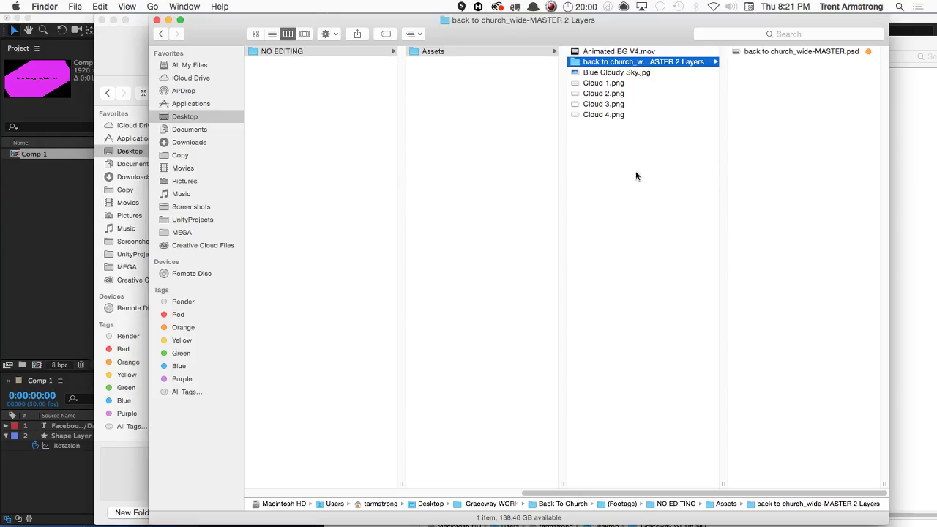
drag(792, 65, 561, 231)
key(super+Tab)
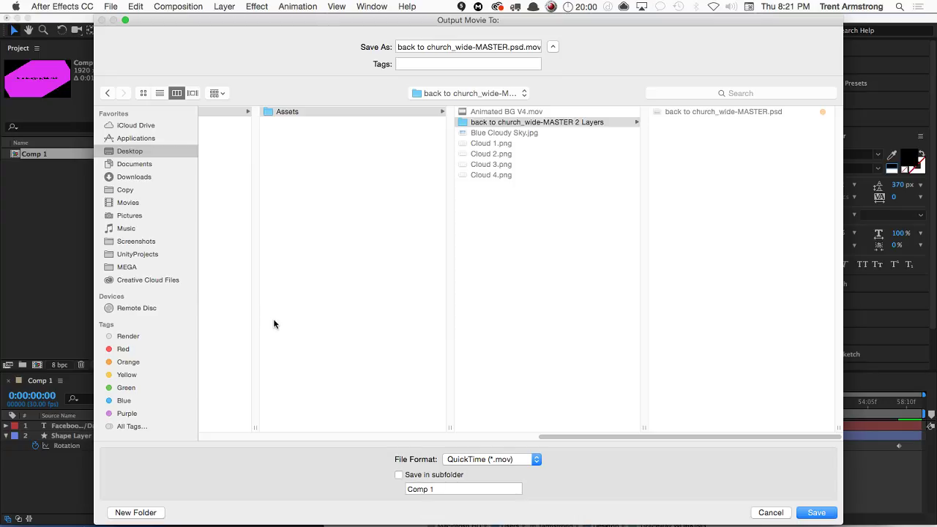
click(773, 512)
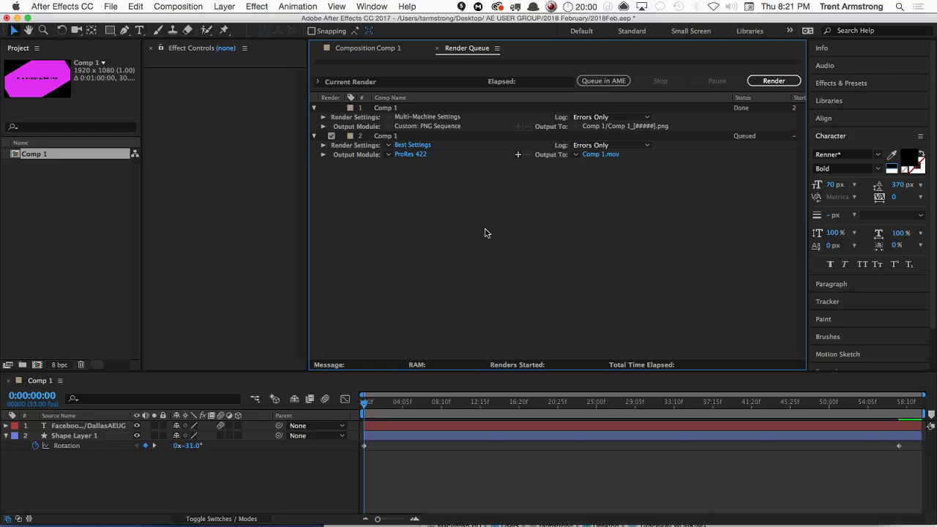
Collapse the Comp 1 layers and create a new 1920×1080, 30 fps Comp 2
click(242, 495)
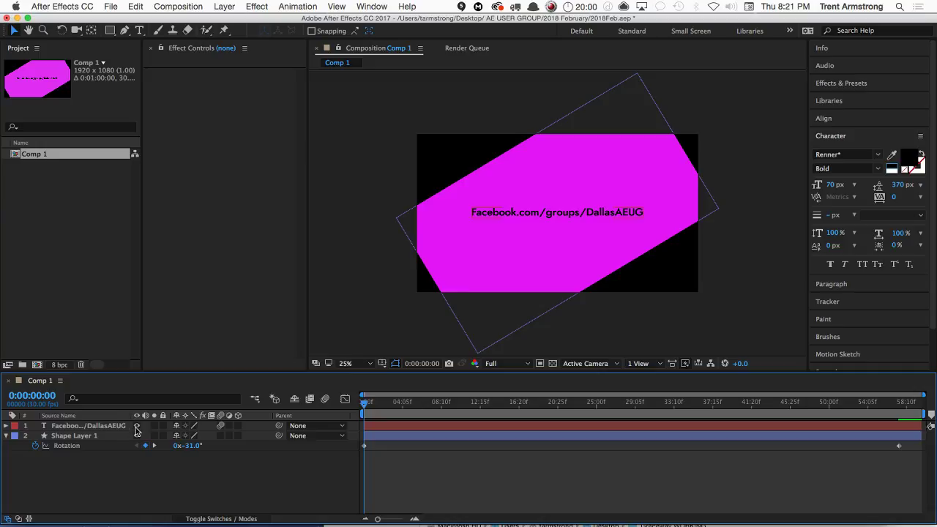
click(6, 436)
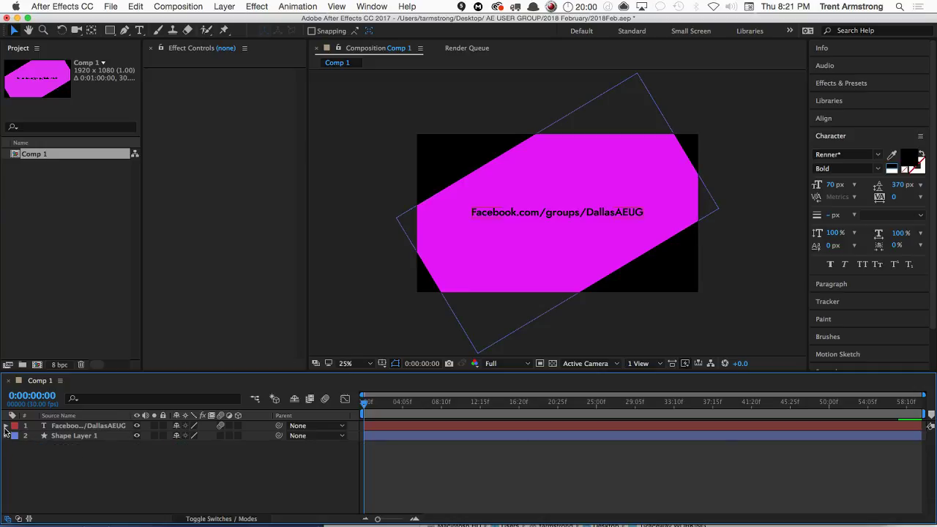
click(6, 425)
click(6, 425)
key(super+n)
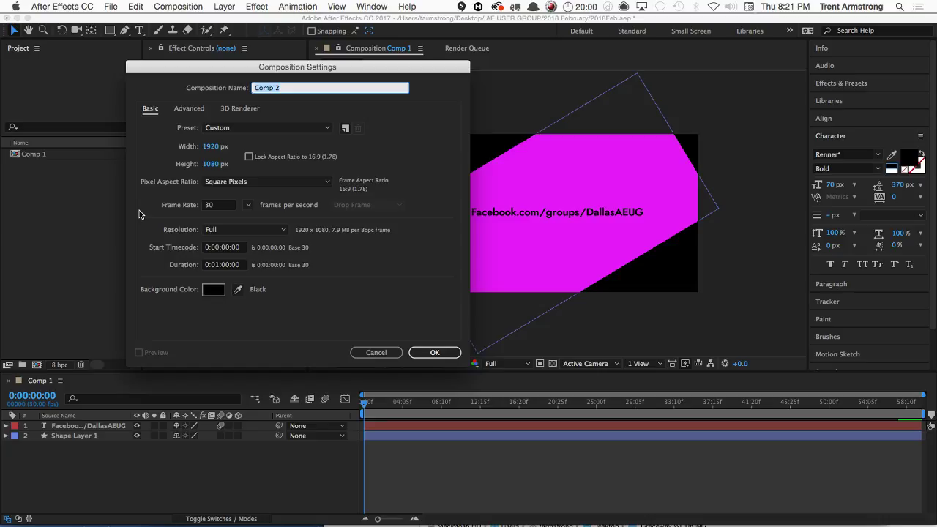
key(Return)
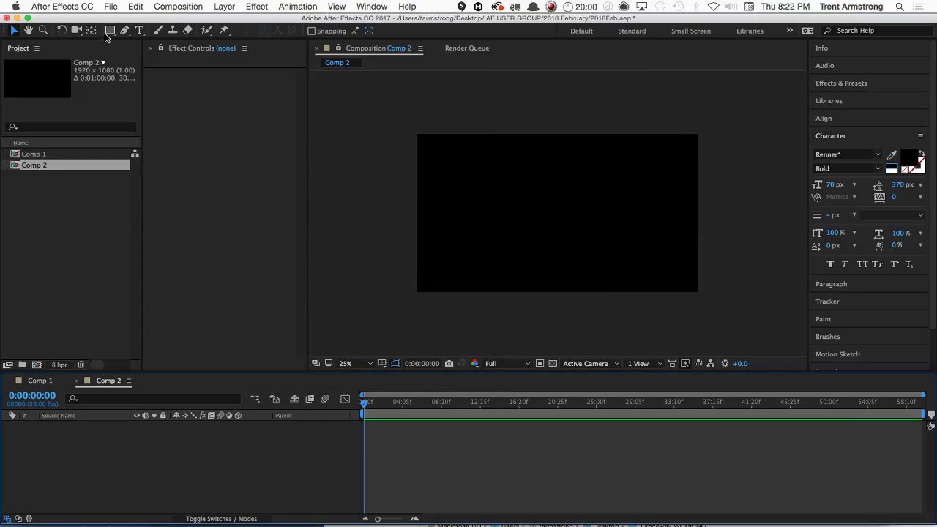
Select the Rectangle tool and set its fill colour to yellow-green D9EF34
click(109, 32)
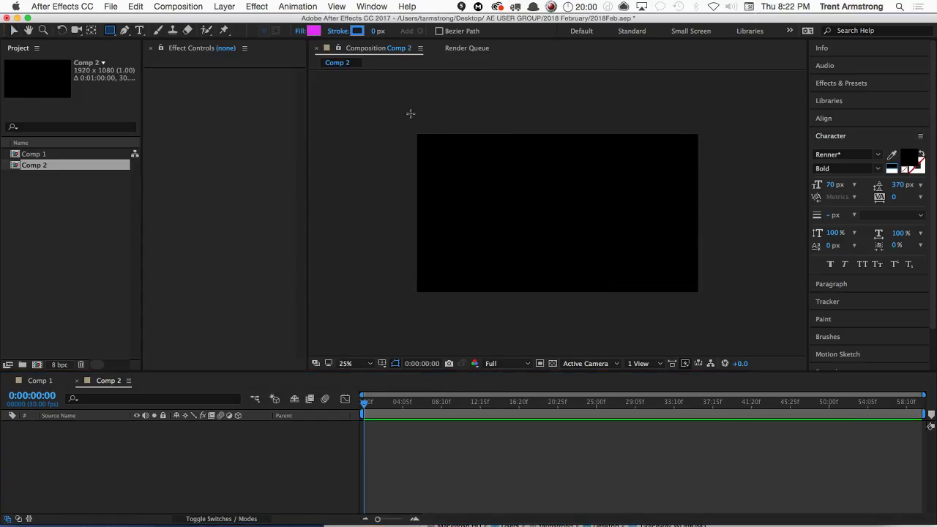
click(313, 31)
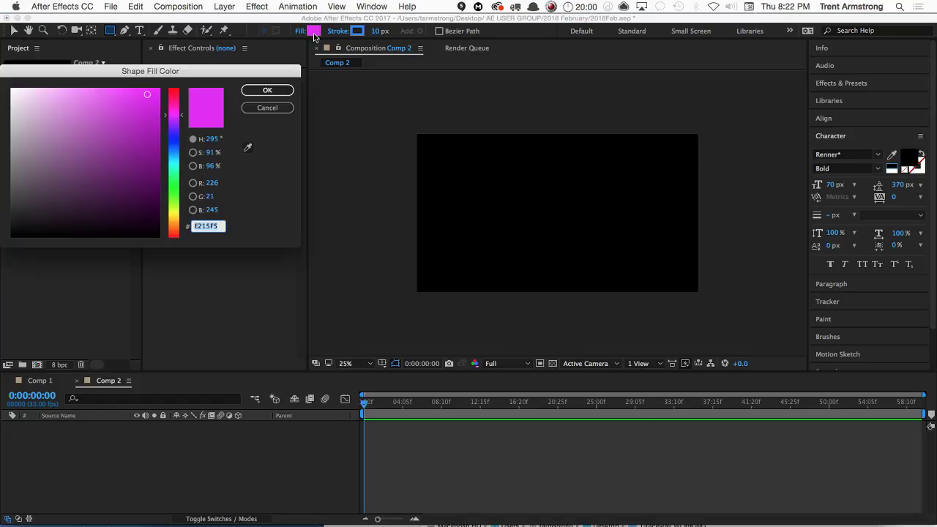
click(173, 173)
drag(170, 164, 170, 151)
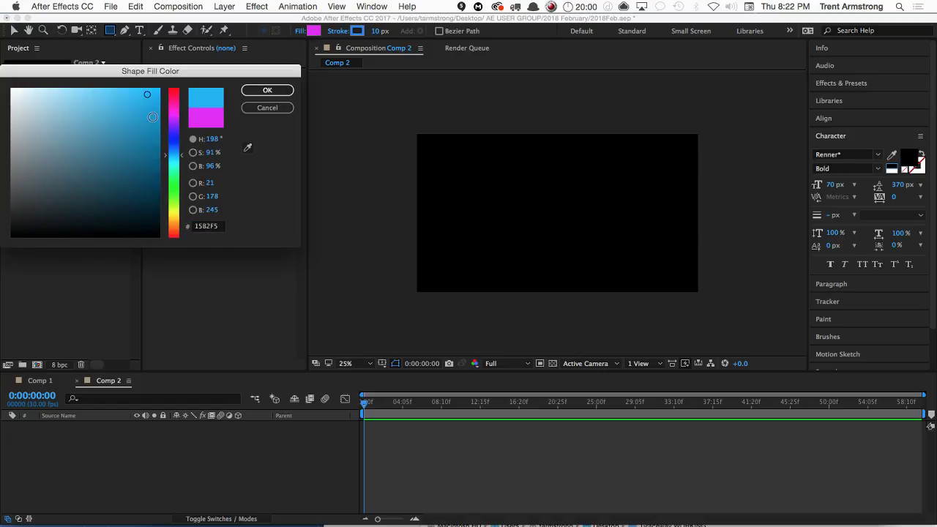
click(267, 90)
click(315, 32)
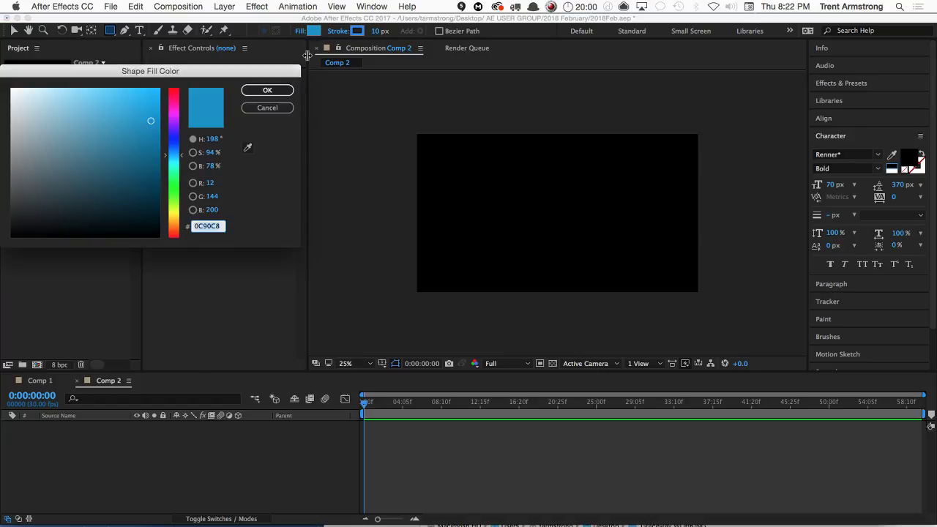
mouse_move(173, 196)
mouse_down()
mouse_move(173, 224)
mouse_move(174, 210)
mouse_up()
click(133, 104)
drag(132, 101, 136, 91)
click(268, 90)
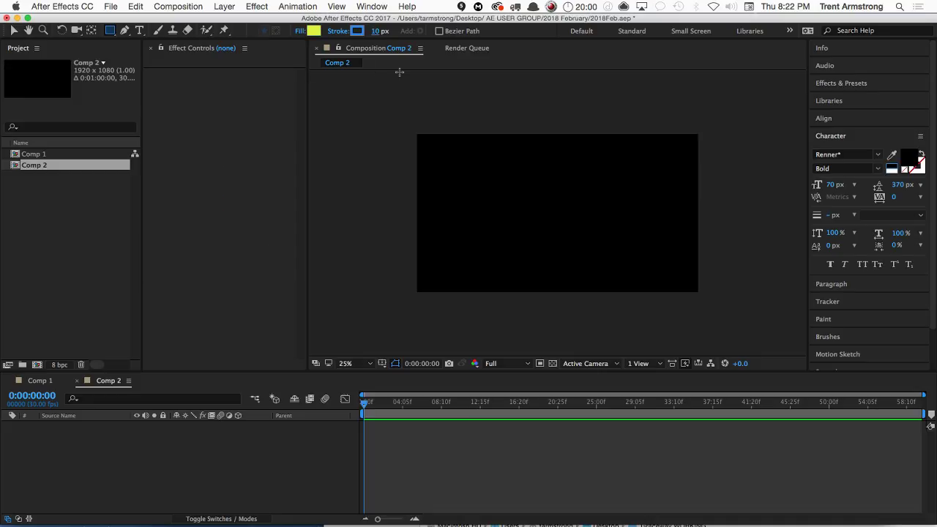
drag(461, 153, 553, 206)
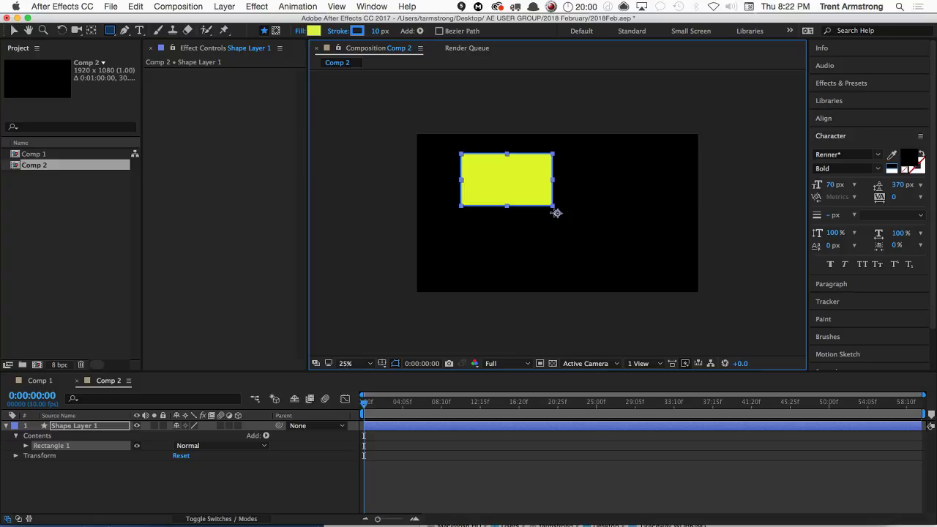
key(r)
mouse_move(194, 436)
mouse_down()
mouse_move(268, 431)
mouse_move(199, 425)
mouse_move(218, 420)
mouse_move(172, 425)
mouse_move(193, 435)
mouse_move(185, 435)
mouse_up()
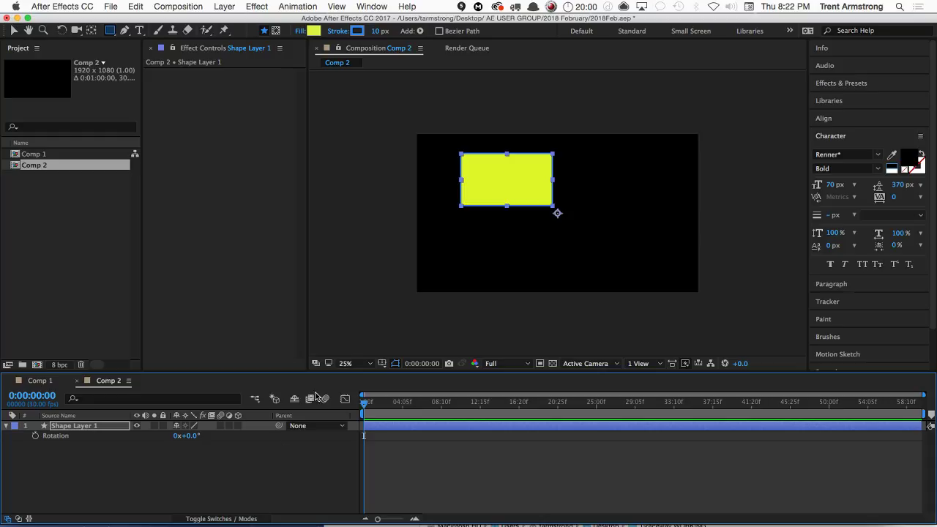
click(247, 472)
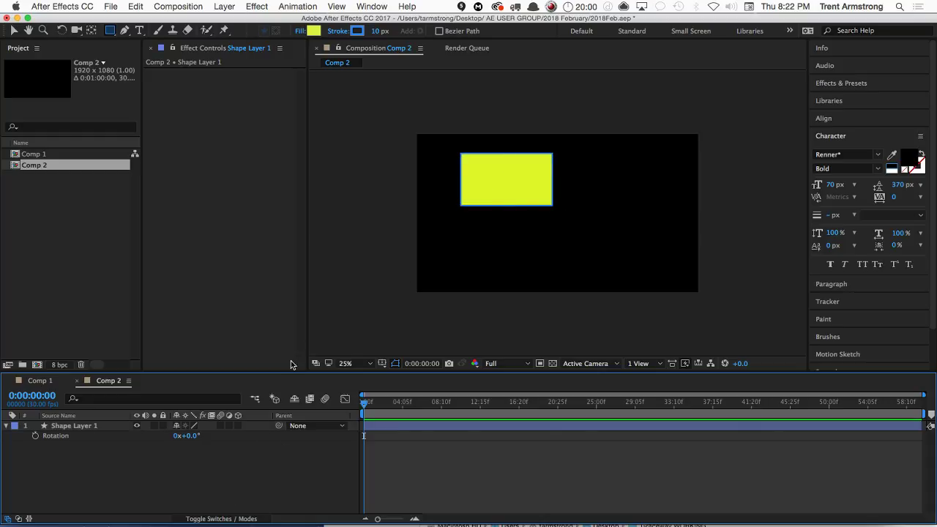
double_click(110, 30)
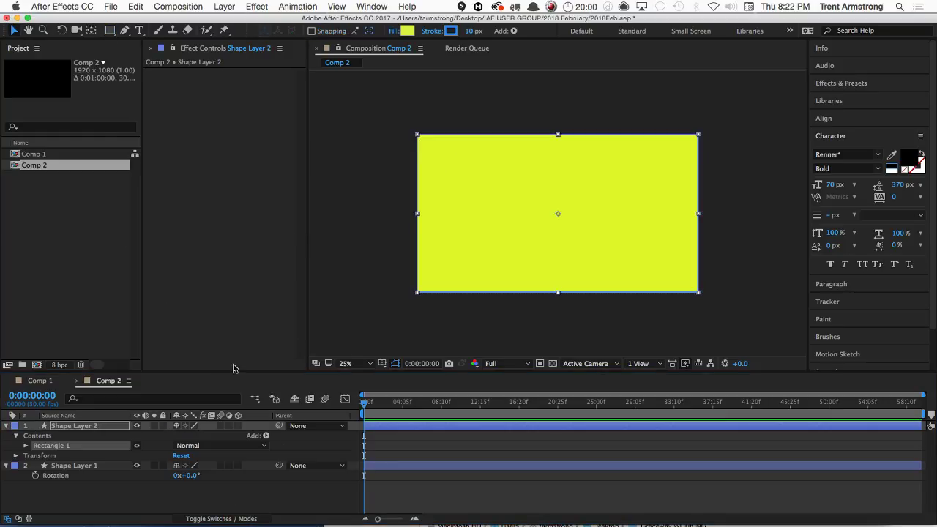
key(u)
key(u)
drag(192, 466, 109, 460)
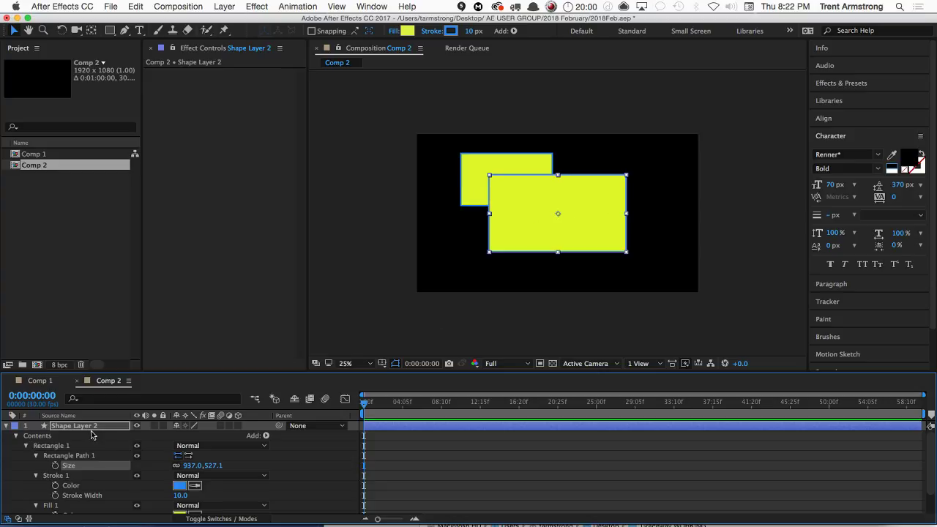
click(92, 429)
key(Delete)
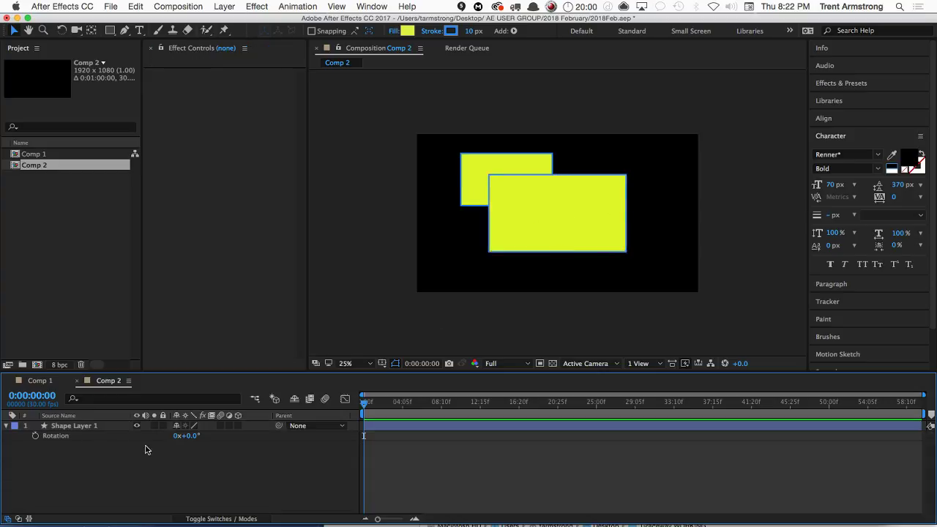
click(87, 425)
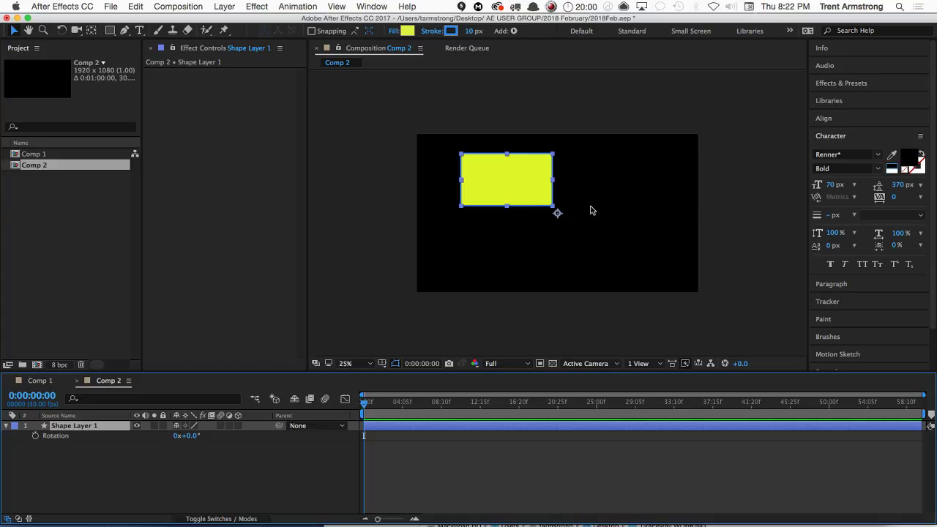
key(super+alt+Home)
key(super+Home)
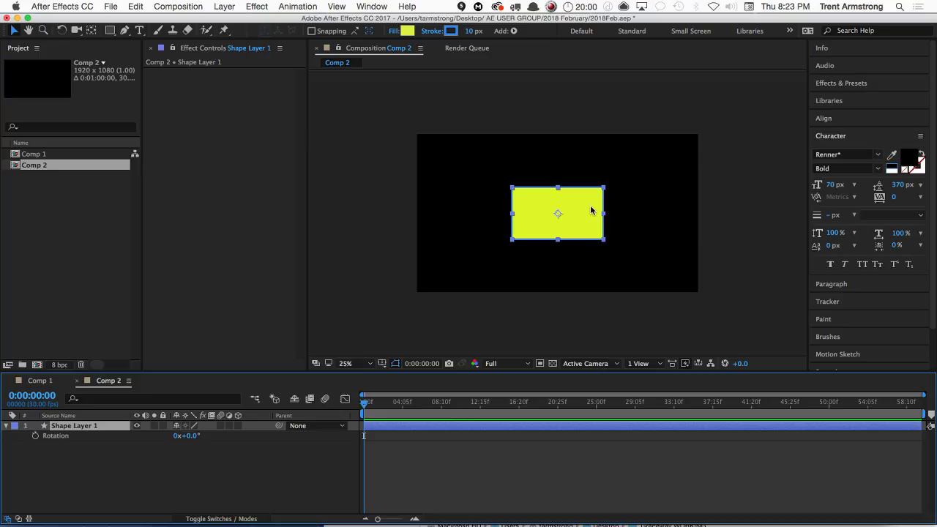
click(115, 427)
key(Delete)
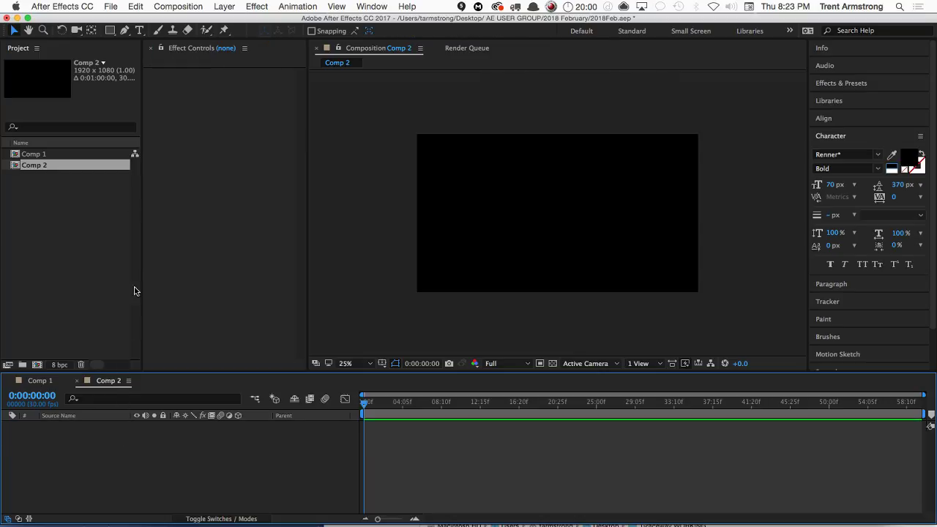
Type THIS TEXT in Comp 2 and make it white at 146 px
click(139, 30)
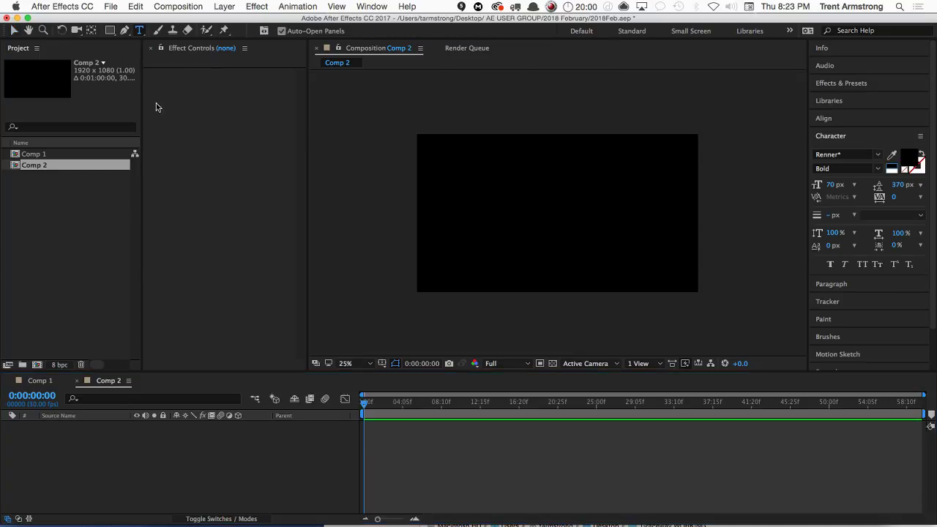
click(488, 191)
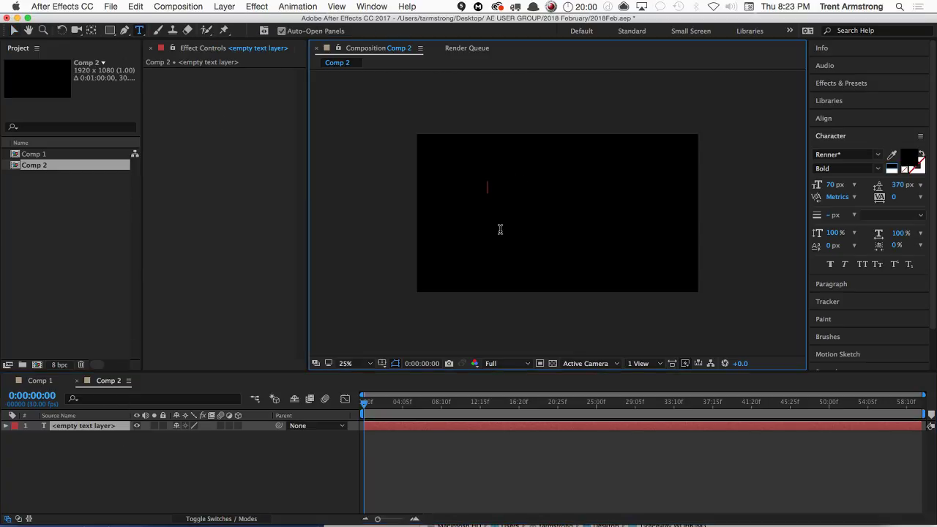
text(THIS TEXT)
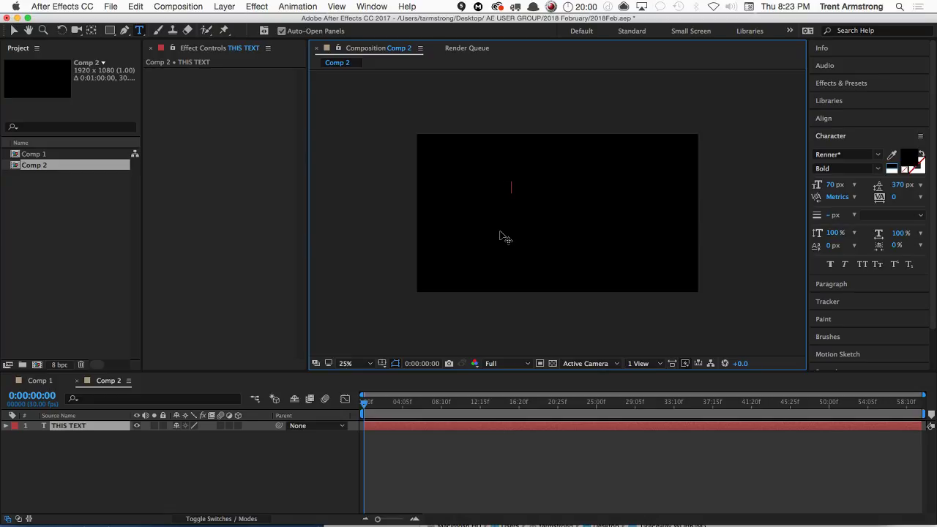
key(Escape)
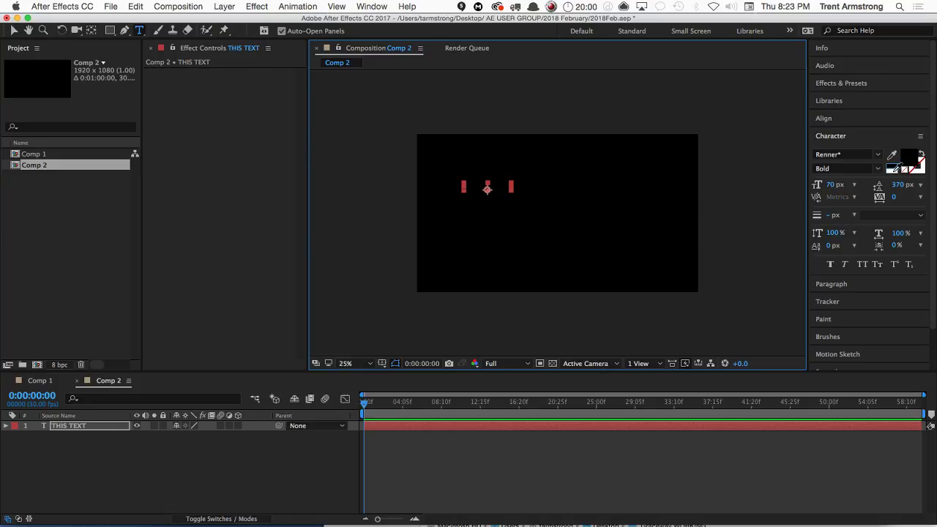
click(898, 169)
drag(834, 184, 891, 184)
Centre the THIS TEXT layer's anchor point and position in the comp
click(85, 426)
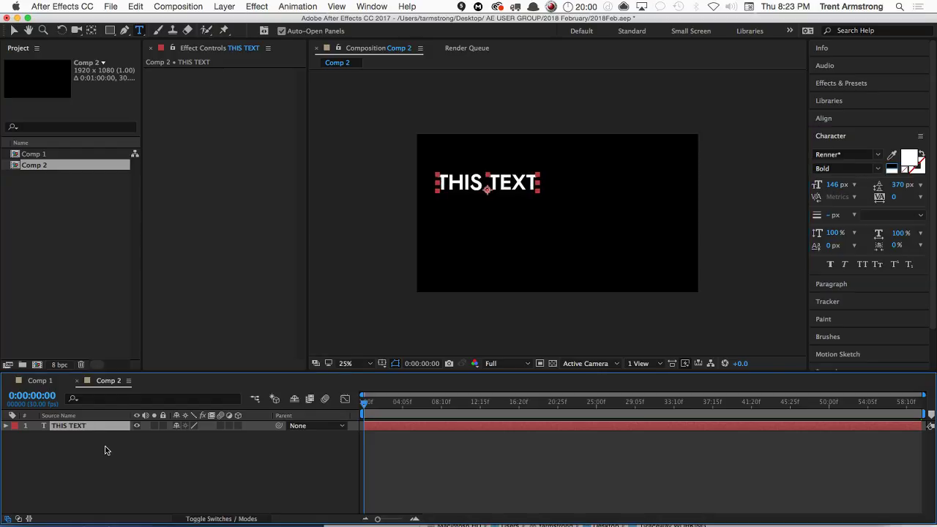
key(super+alt+Home)
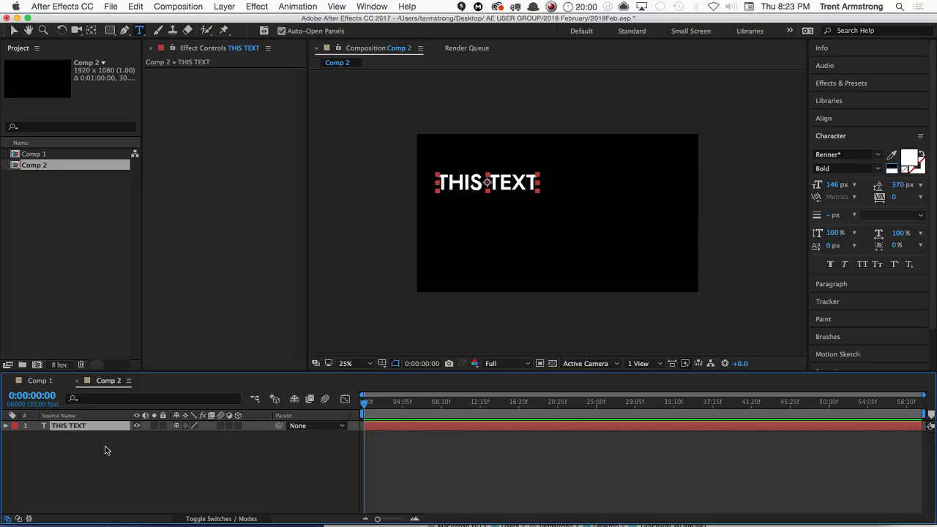
key(super+Home)
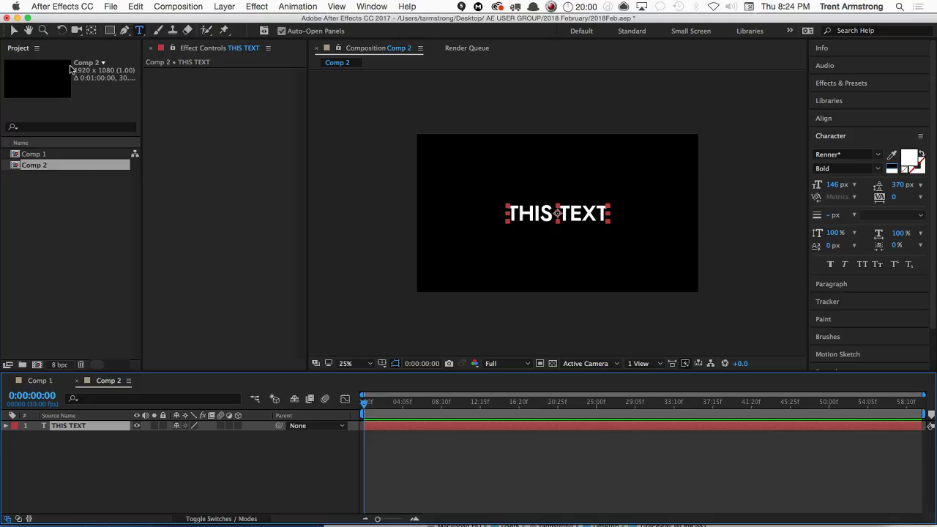
Add a black solid with a rectangular mask over THIS TEXT
click(89, 208)
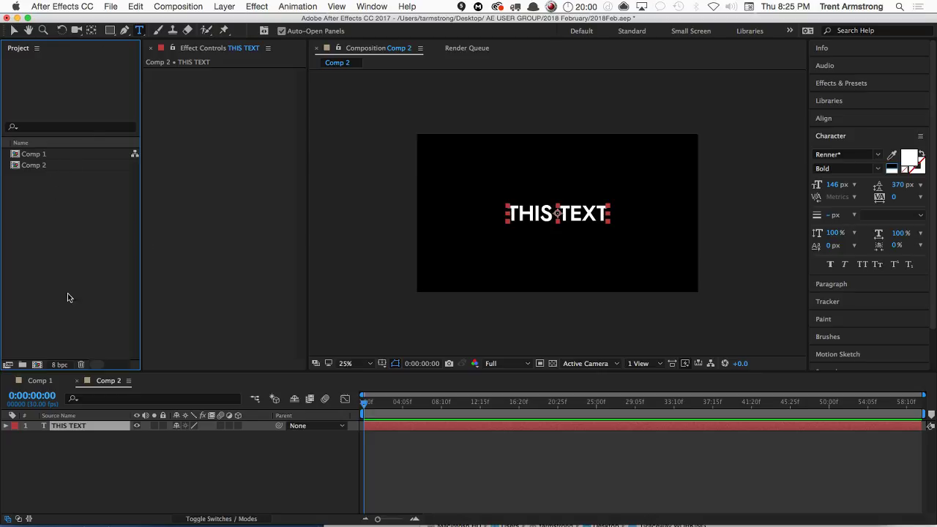
click(164, 478)
key(super+y)
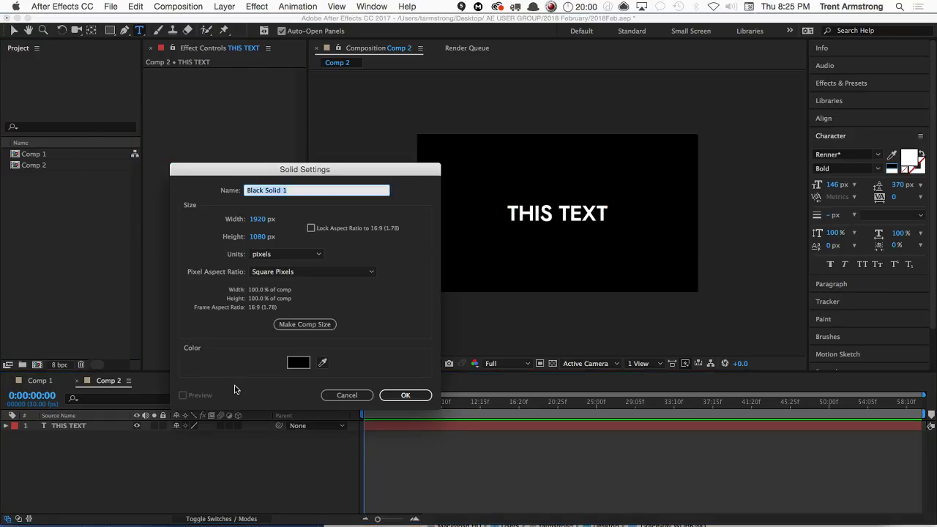
key(Return)
click(116, 32)
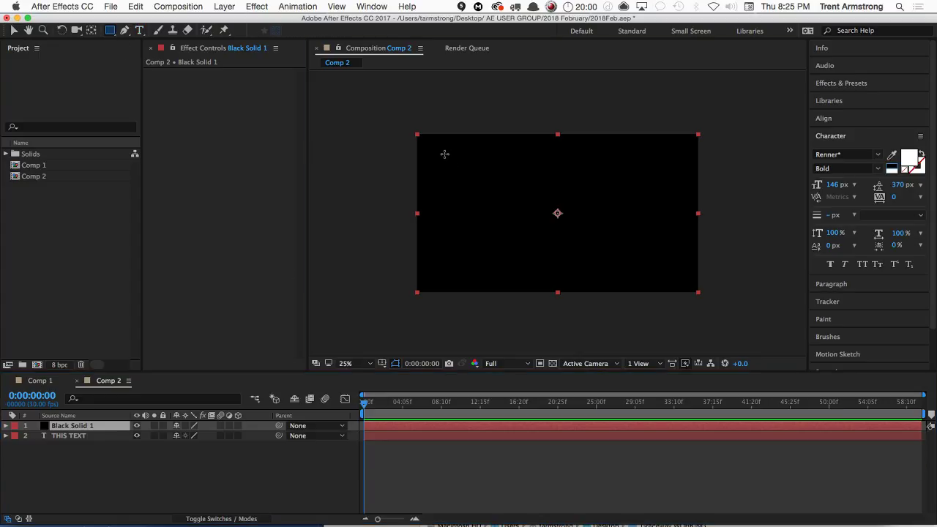
drag(444, 153, 524, 227)
Centre Black Solid 1's anchor and position, then delete it along with THIS TEXT
click(91, 427)
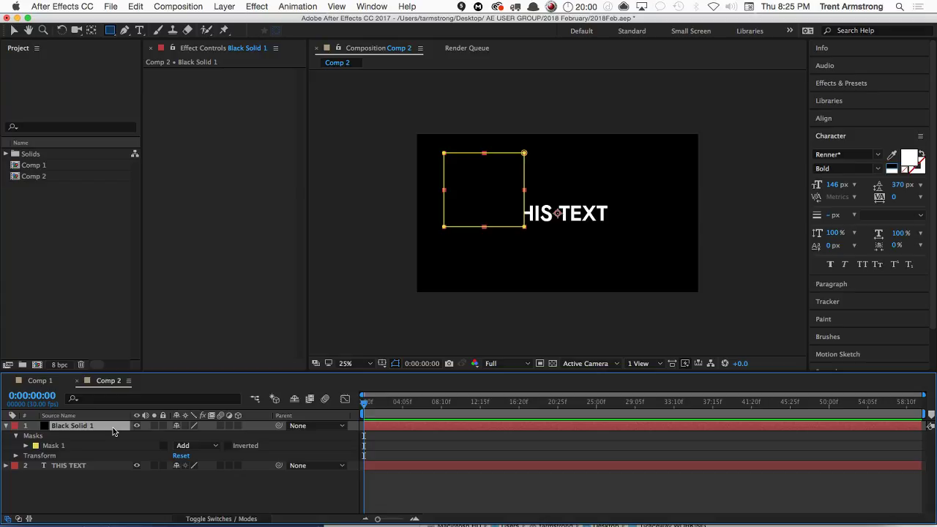
key(super+alt+Home)
key(super+Home)
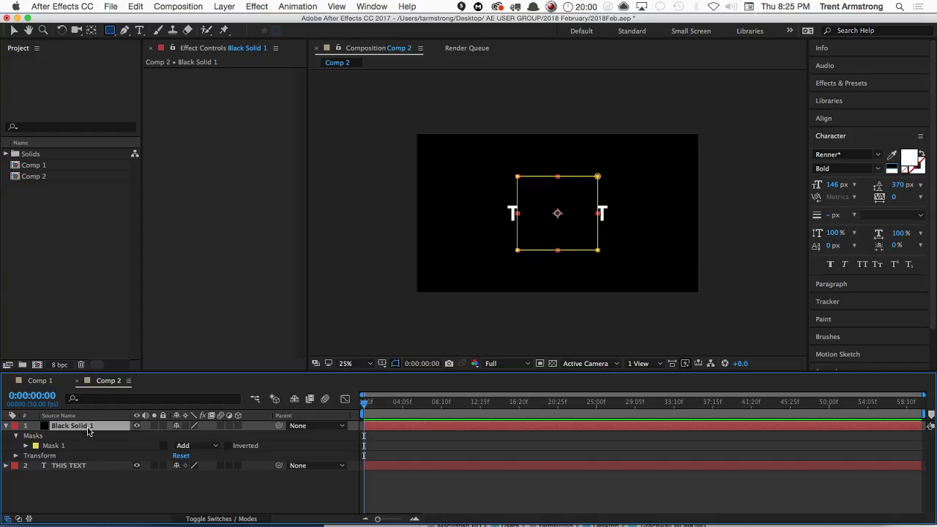
shift+click(86, 465)
key(Delete)
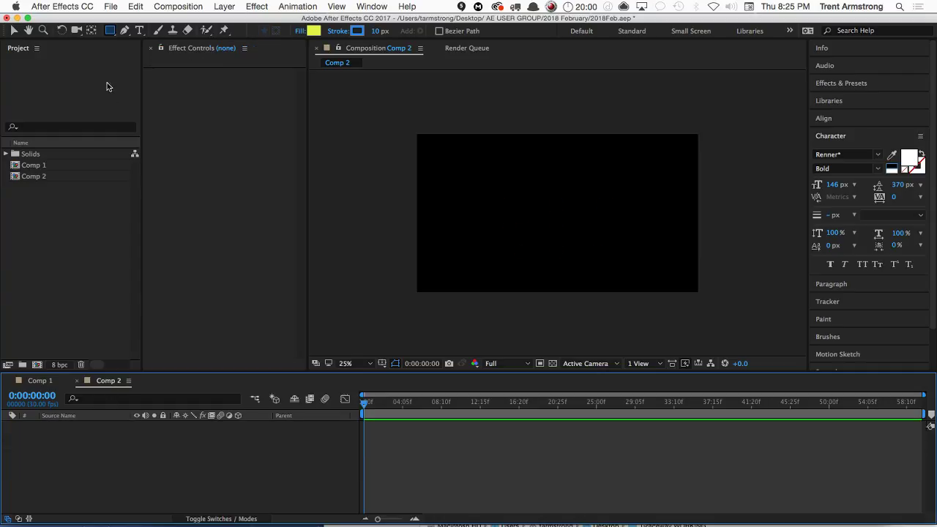
click(111, 30)
click(163, 68)
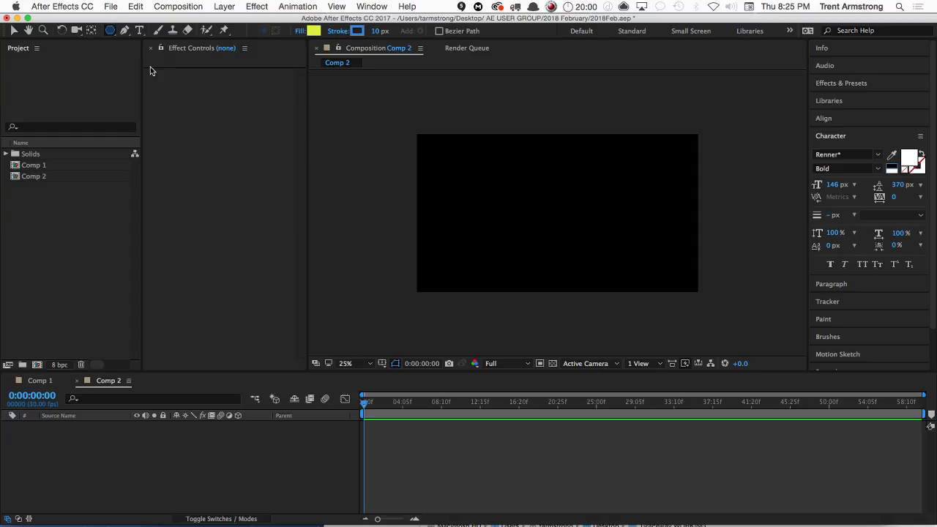
double_click(109, 30)
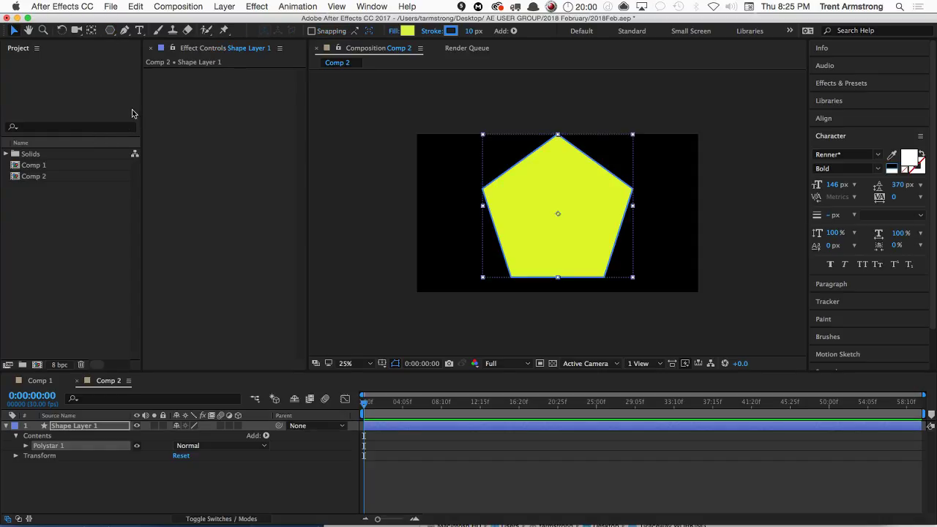
key(super+z)
drag(460, 173, 480, 184)
click(111, 30)
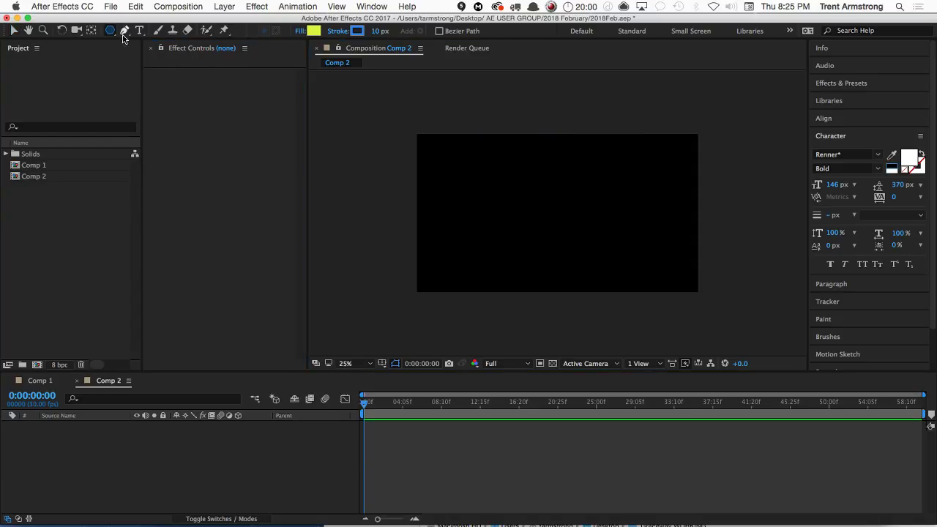
drag(439, 145, 494, 185)
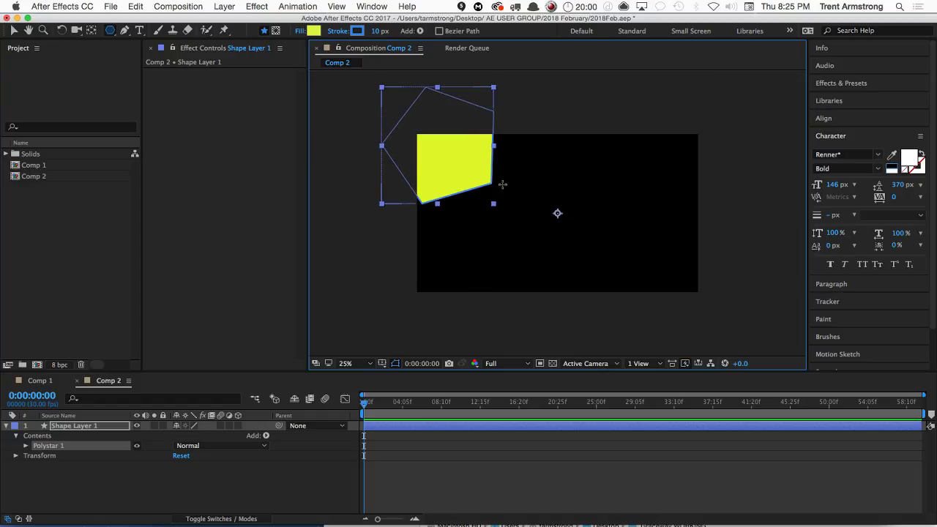
key(space)
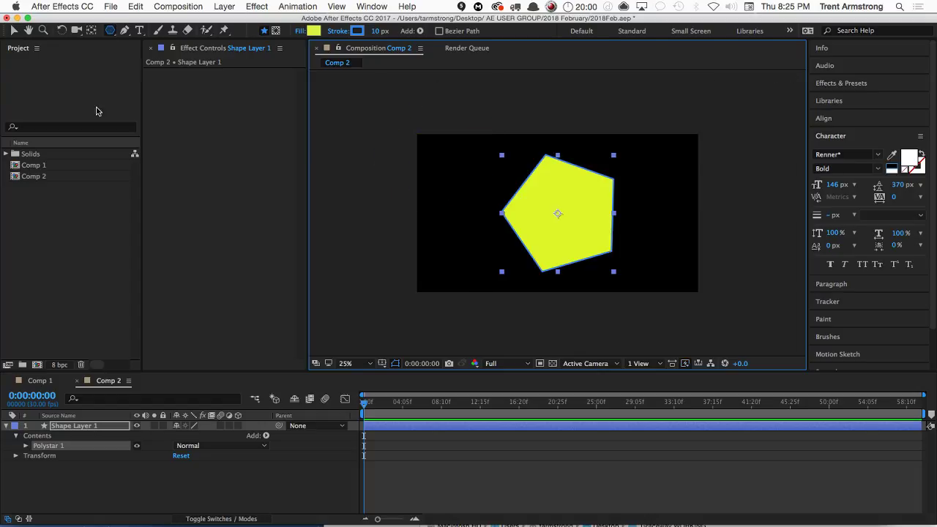
click(81, 428)
key(Delete)
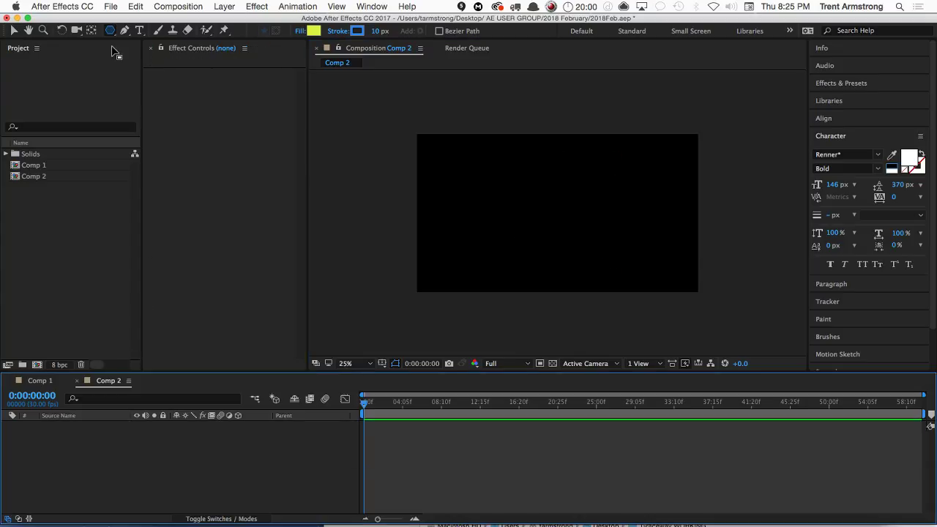
drag(110, 30, 155, 30)
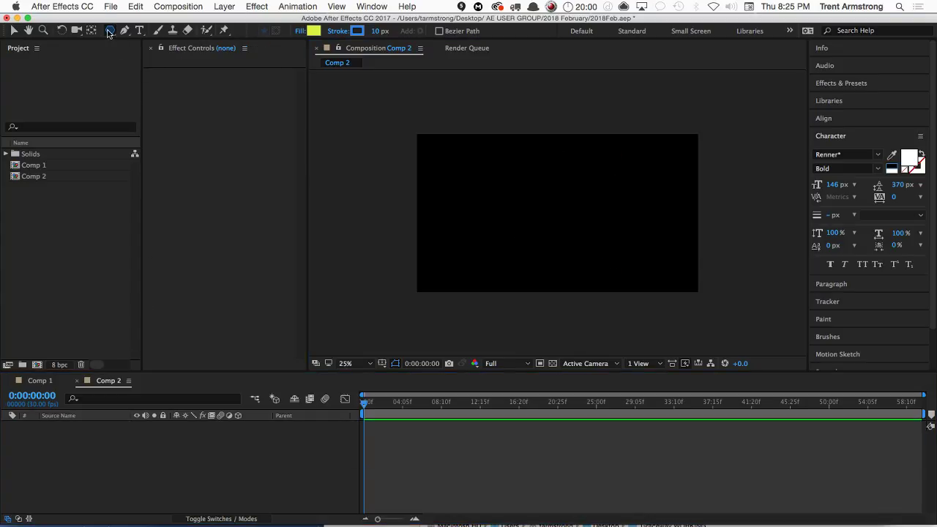
double_click(110, 30)
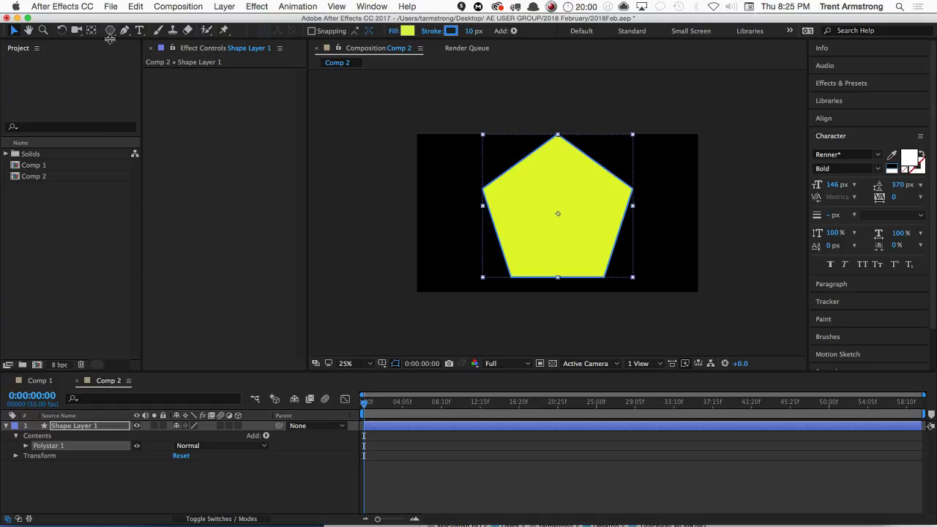
click(26, 447)
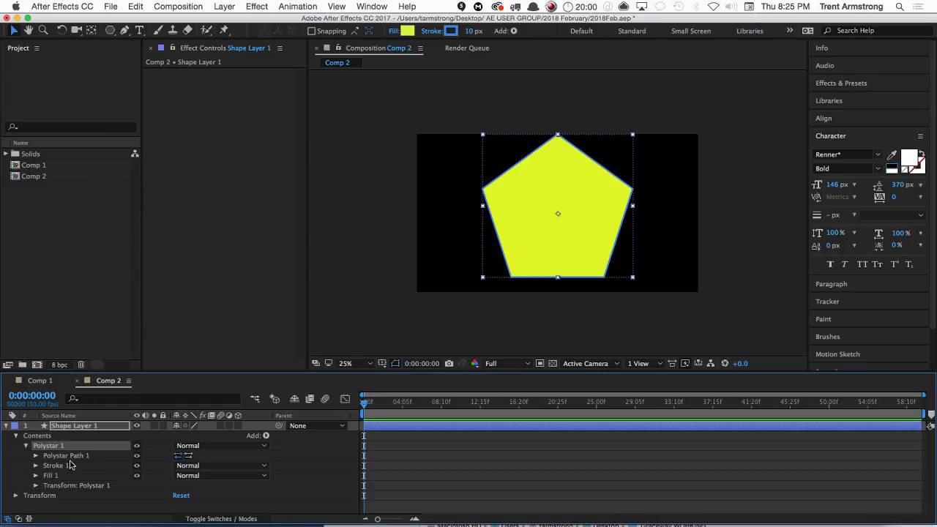
click(36, 456)
click(178, 469)
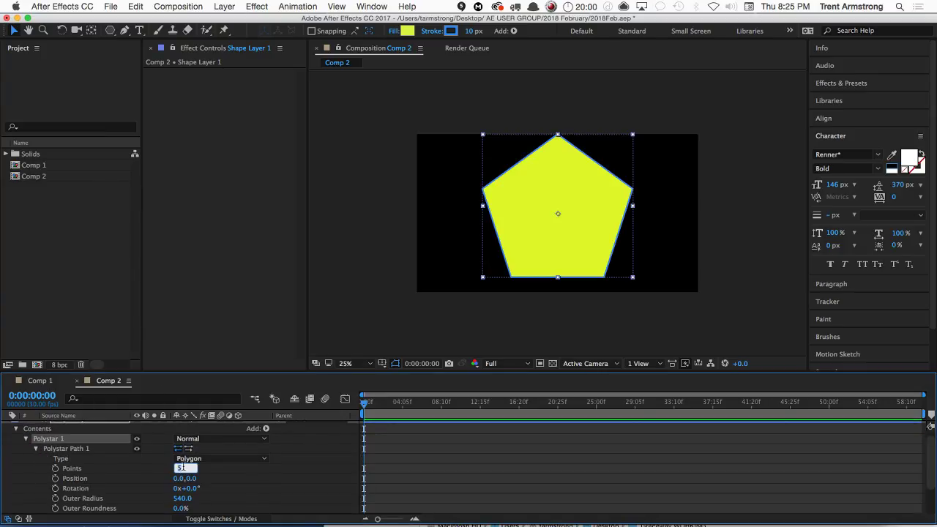
text(3)
key(Return)
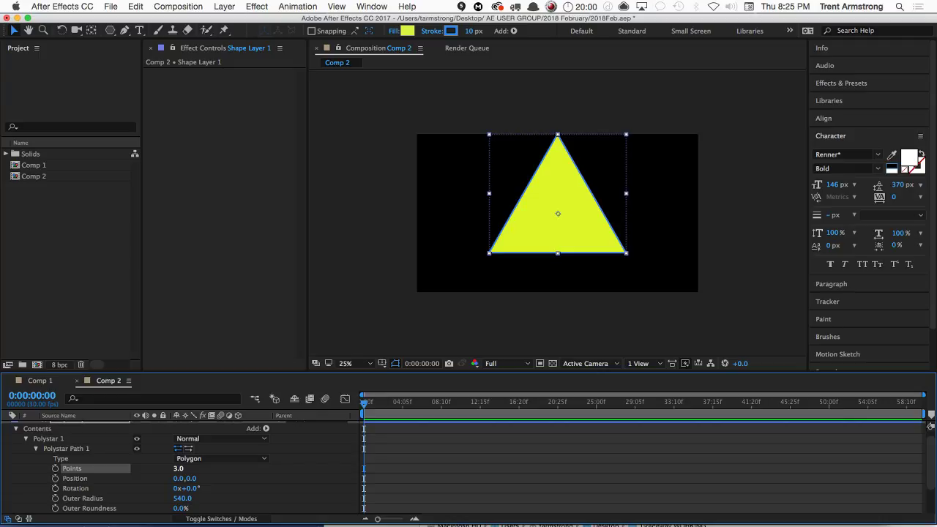
key(super+Home)
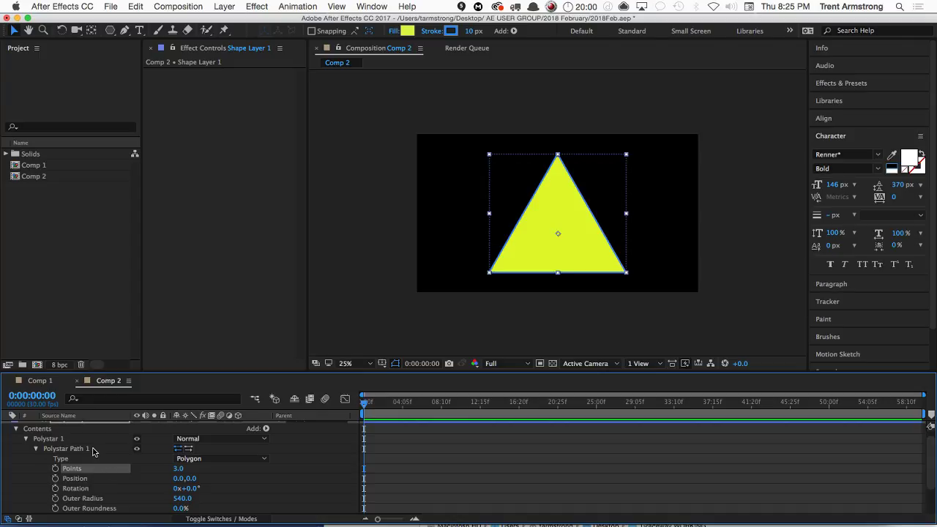
key(Delete)
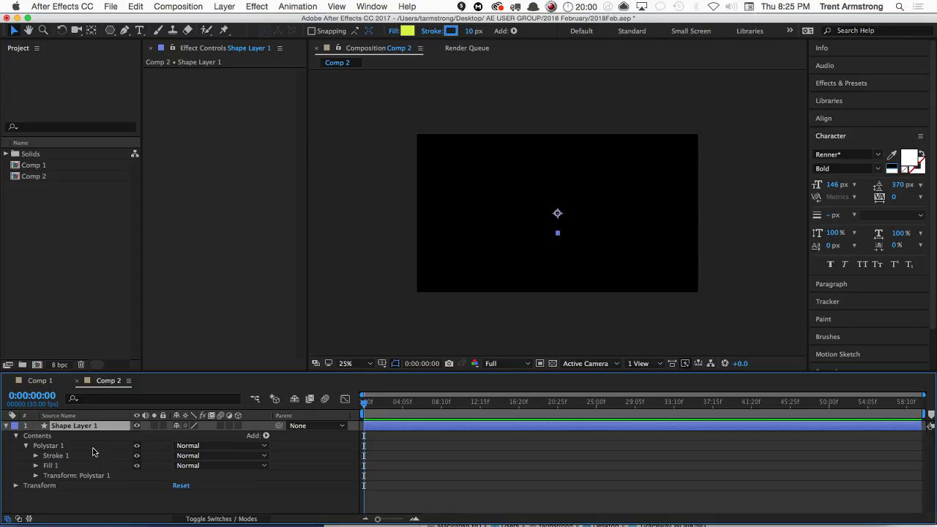
key(Delete)
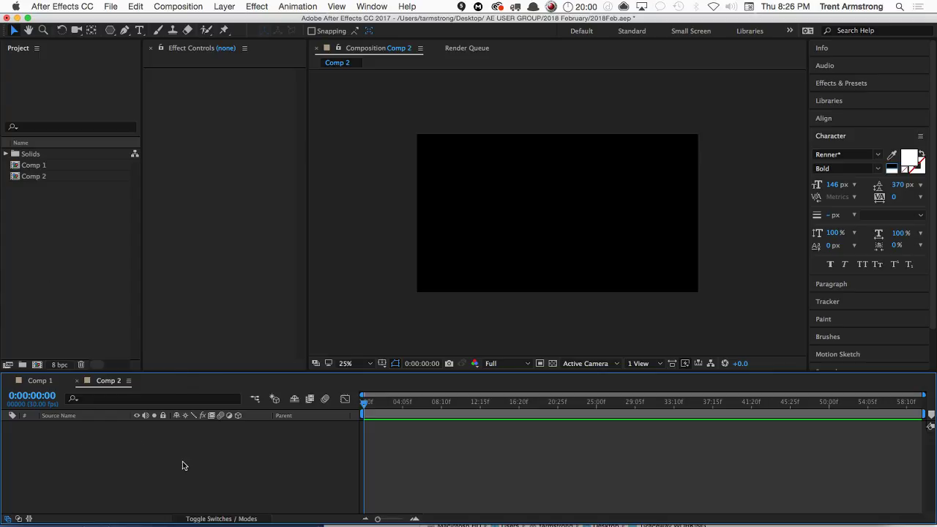
click(110, 30)
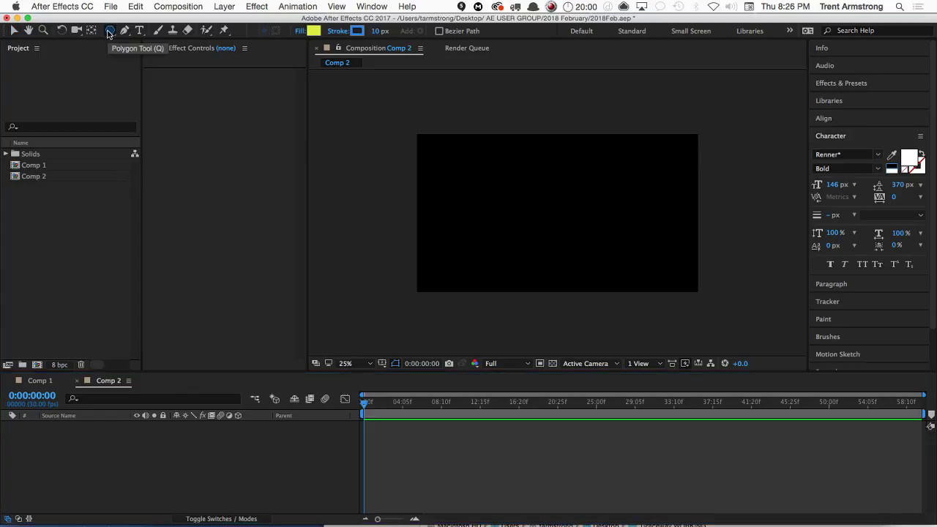
In Finder, browse from the Desktop to the PHOTOS folder
key(super+Tab)
click(278, 282)
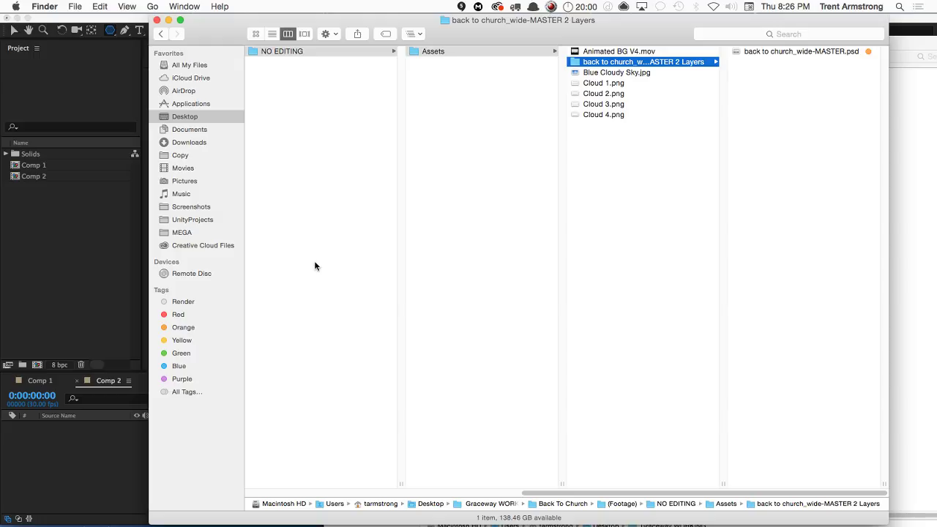
click(637, 84)
click(636, 92)
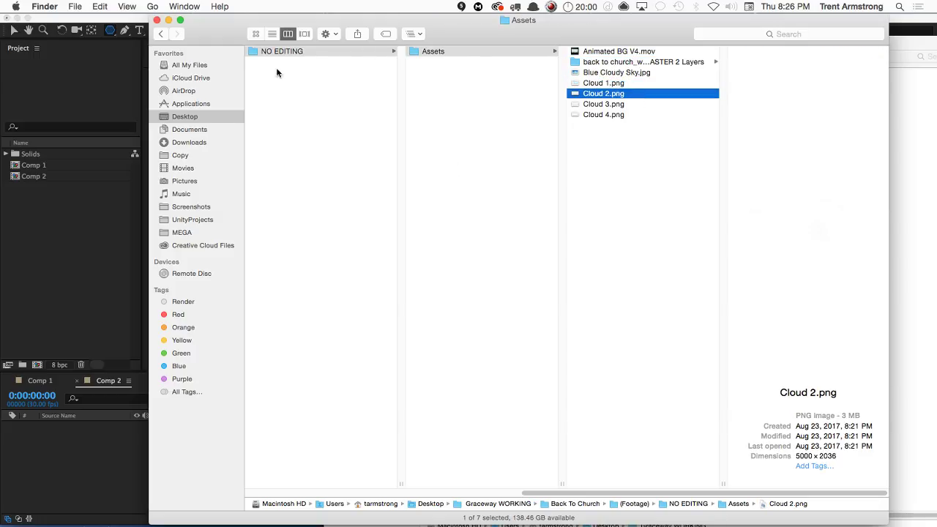
click(186, 118)
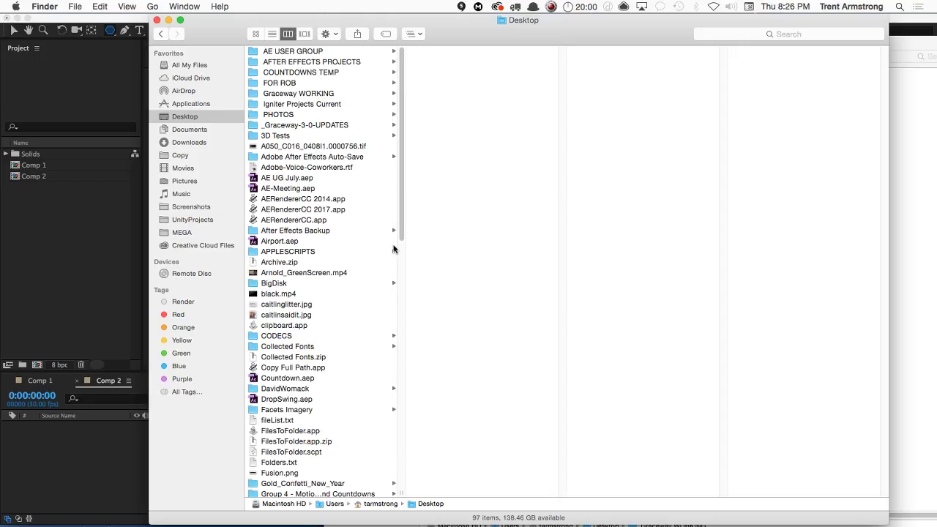
scroll(286, 300, down, 15)
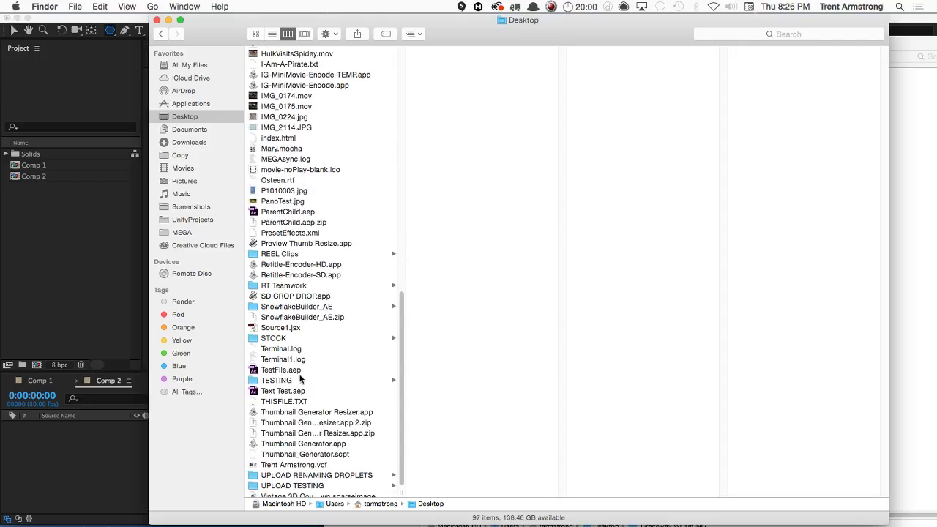
click(303, 339)
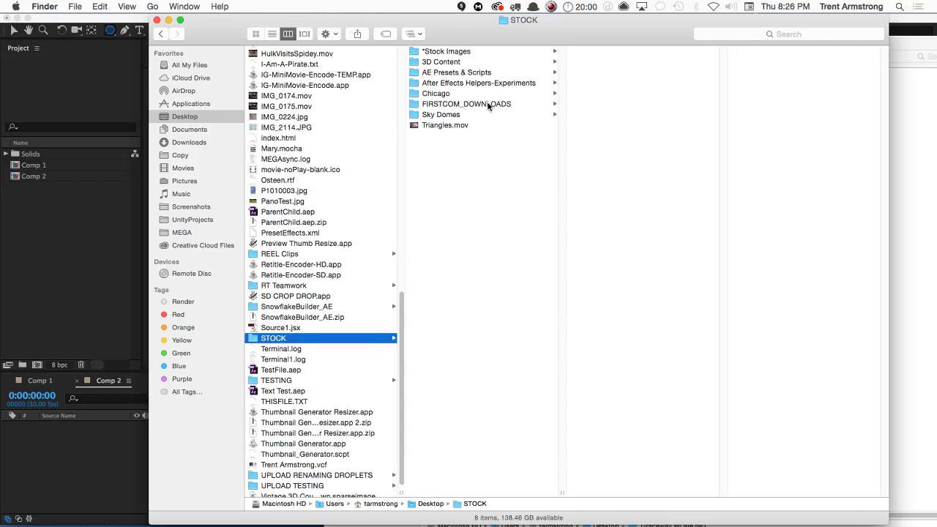
scroll(400, 79, up, 10)
scroll(400, 79, up, 4)
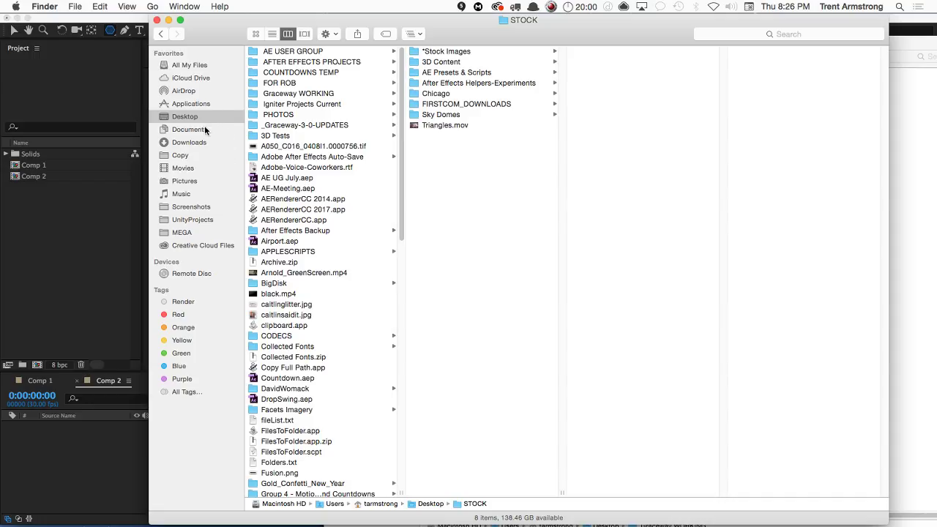
click(306, 115)
Select the seven JPGs (100_6768 through IMG_3299), import them, and group them in folder Untitled 1
click(485, 62)
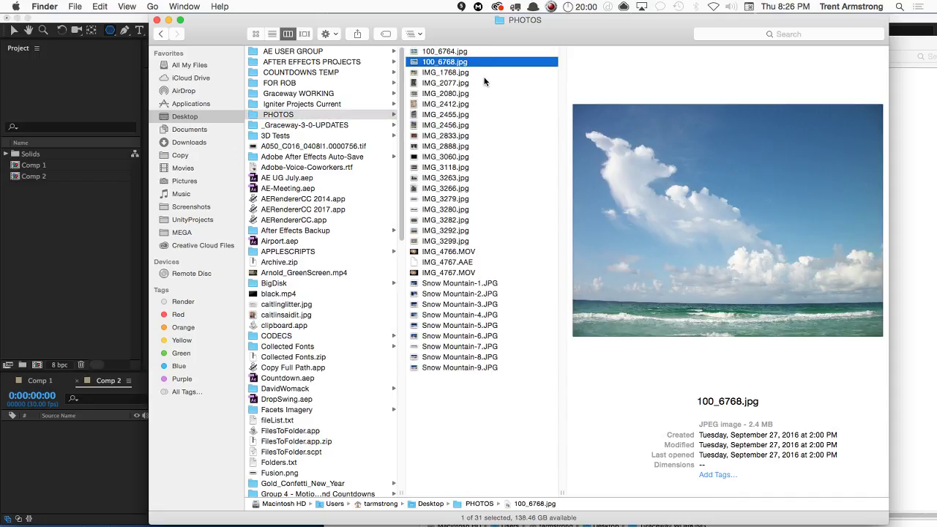
super+click(488, 94)
super+click(492, 137)
super+click(494, 178)
super+click(496, 221)
super+click(487, 231)
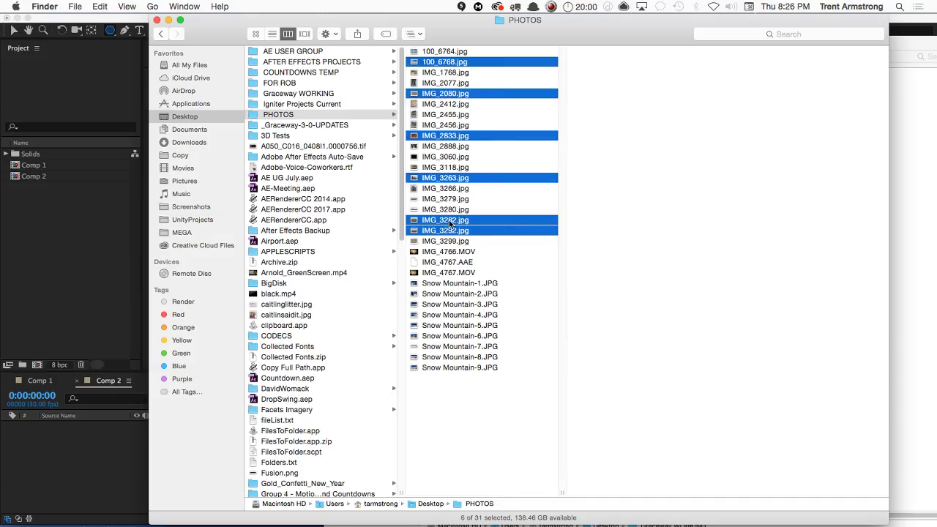
super+click(472, 243)
drag(473, 243, 110, 235)
drag(35, 194, 22, 365)
Add the seven photos to Comp 2 as layers scaled to 59%
click(6, 166)
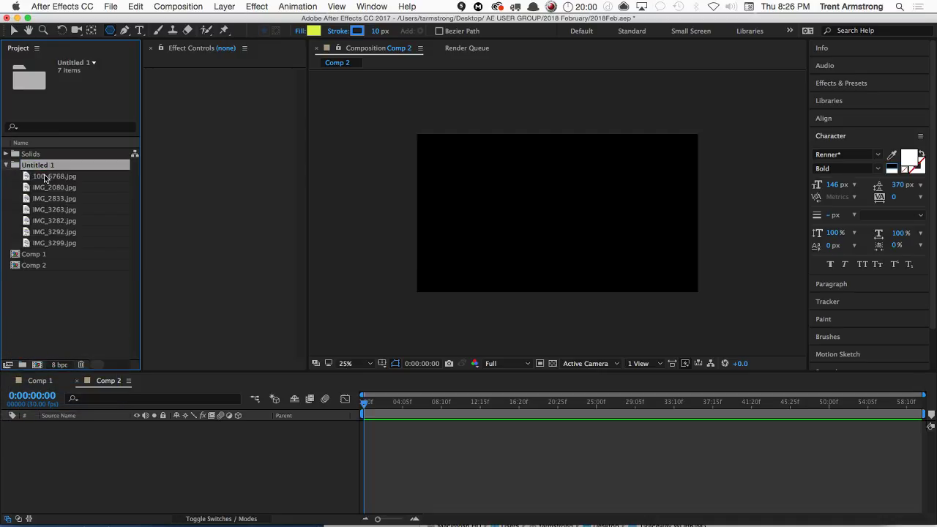
drag(15, 168, 114, 440)
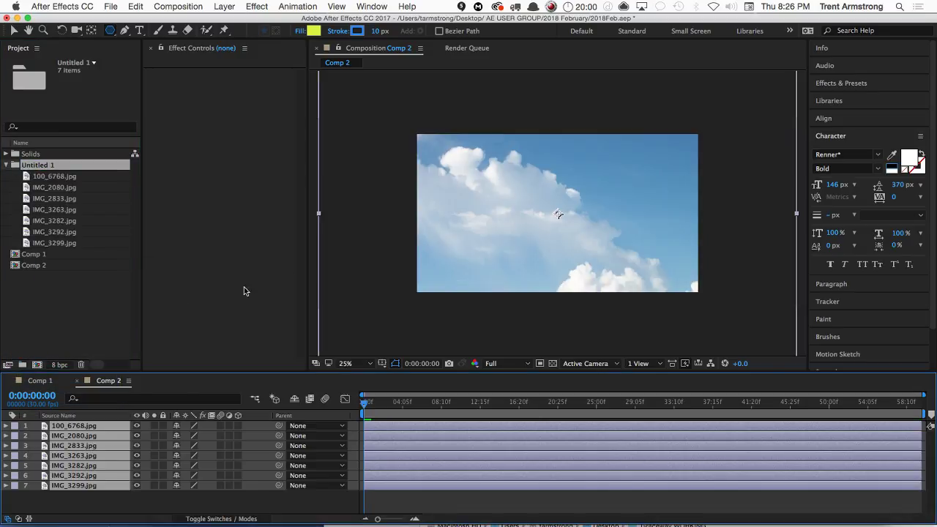
key(s)
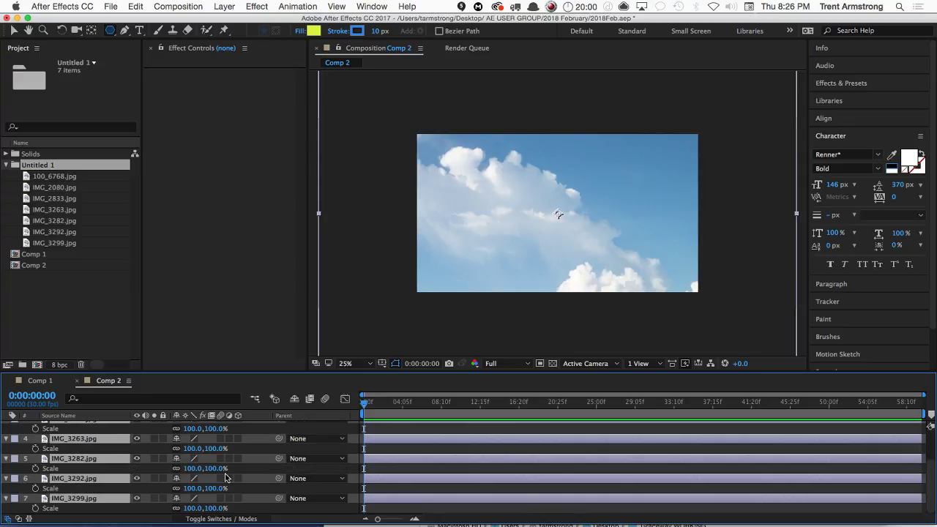
drag(194, 428, 172, 428)
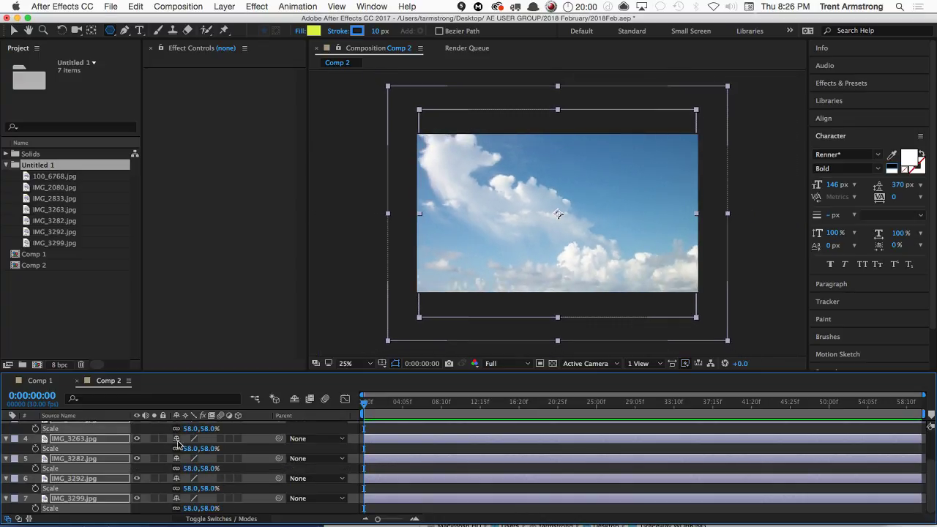
key(super+z)
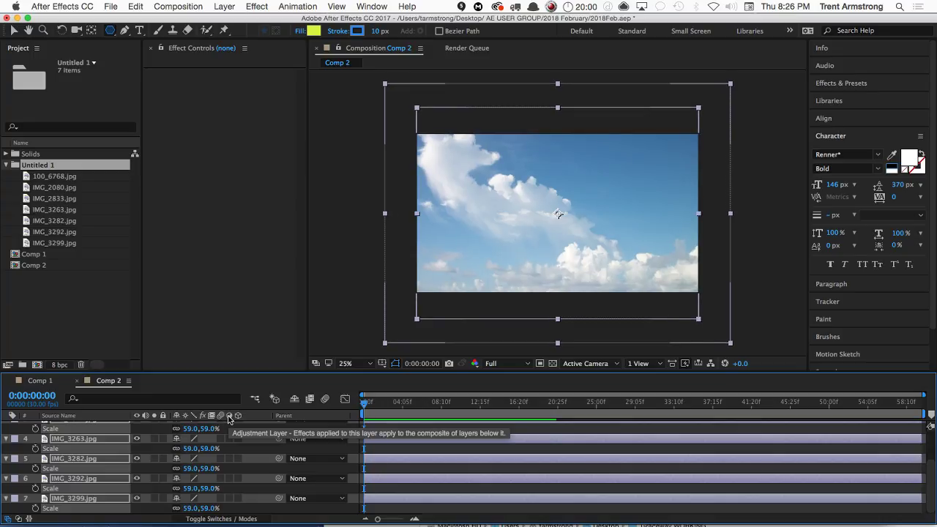
Trim all seven layers to end around 12:15, then select only layer 1, 100_6768.jpg
key(s)
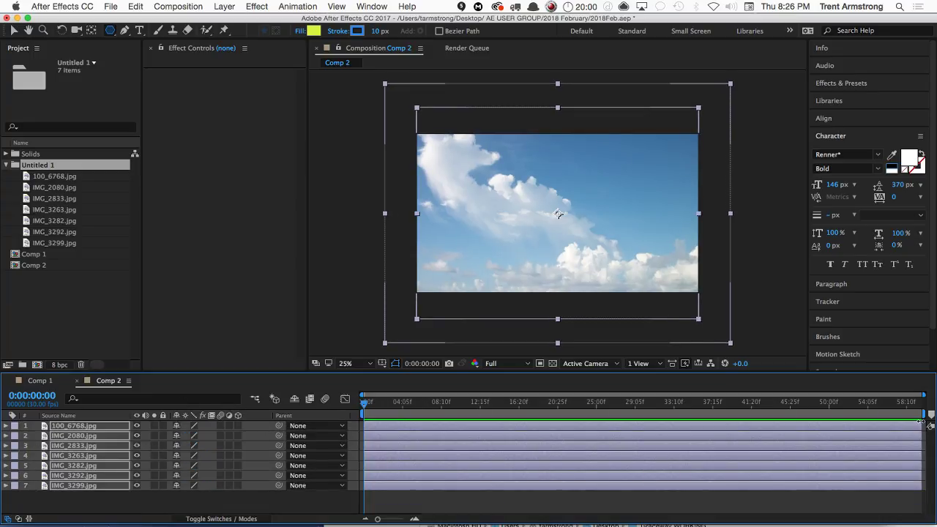
drag(921, 424, 480, 427)
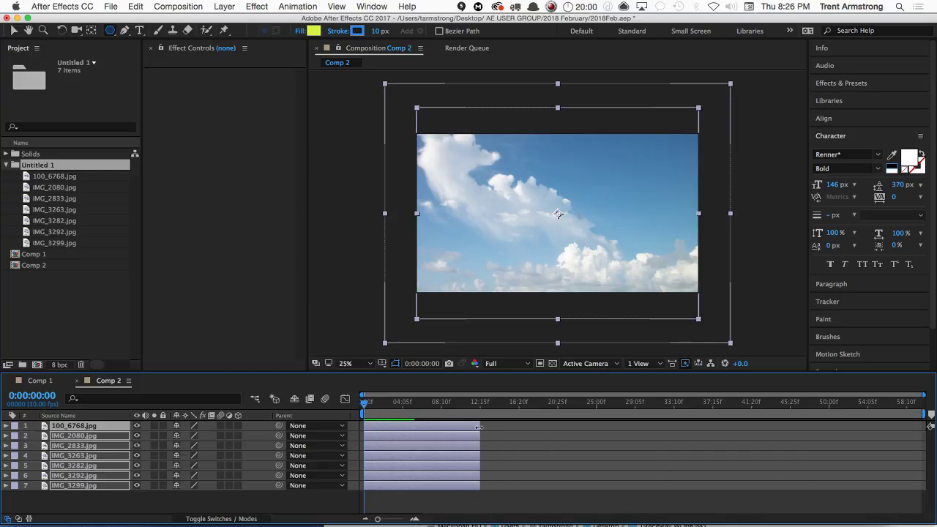
click(87, 508)
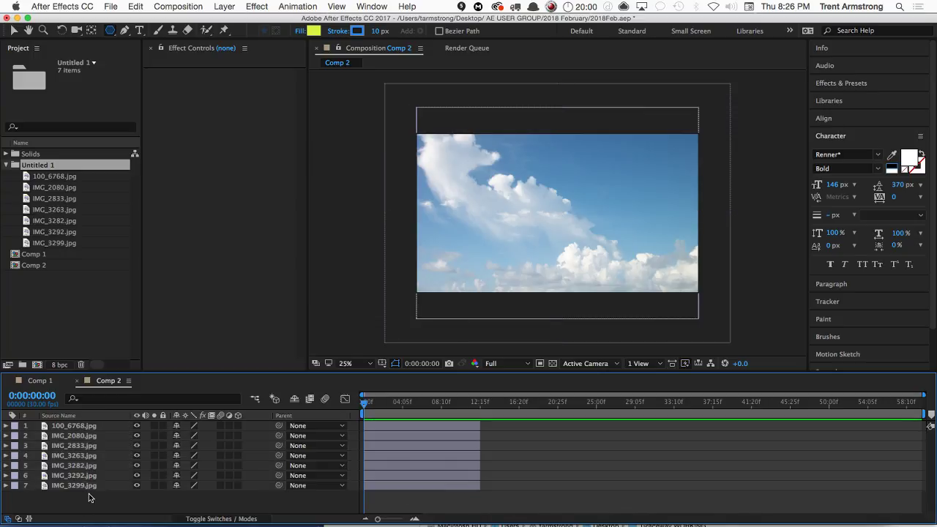
click(87, 426)
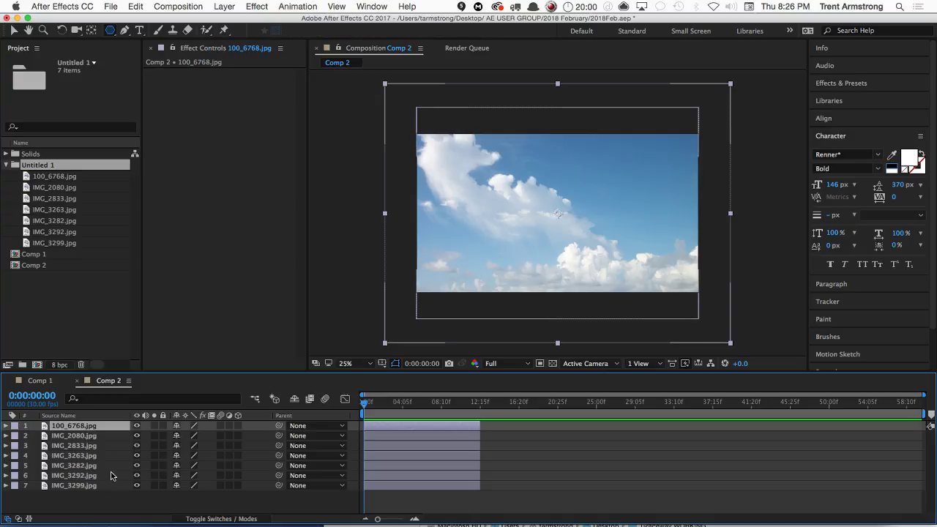
key(t)
click(35, 435)
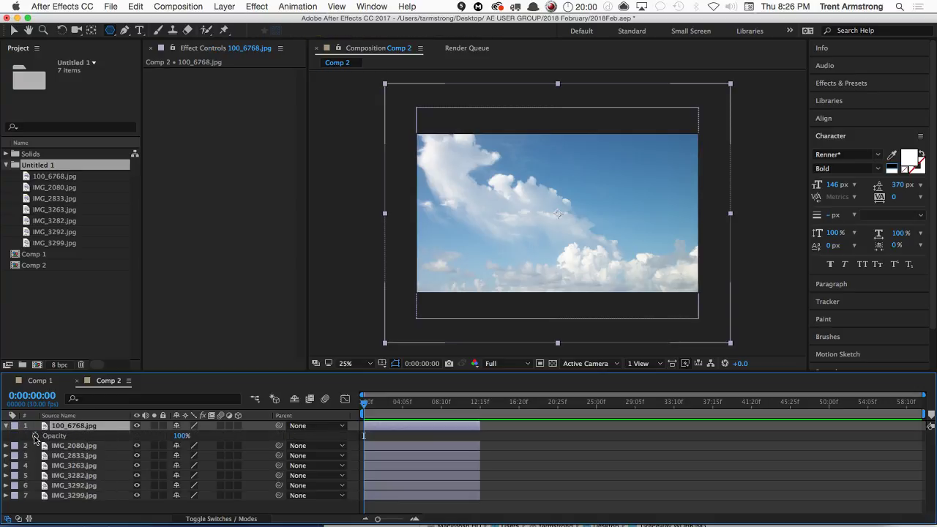
drag(363, 436, 435, 436)
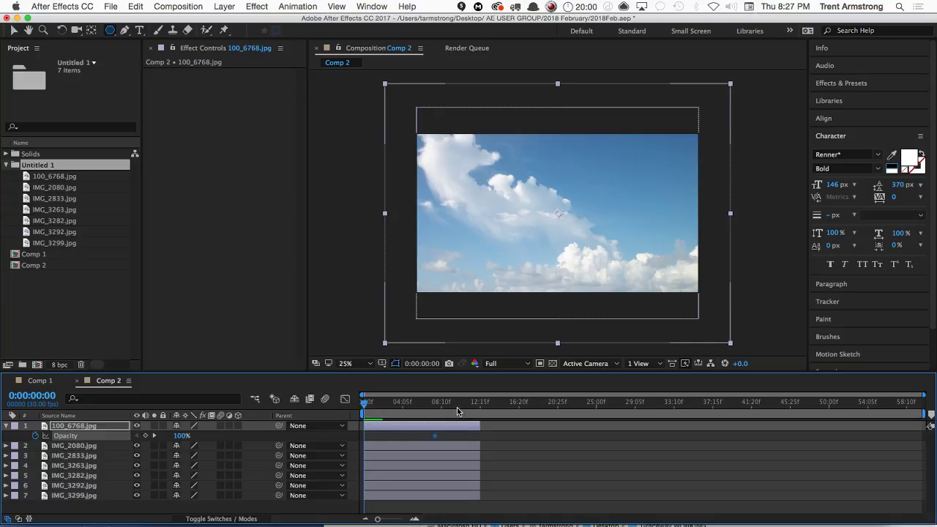
drag(458, 407, 478, 403)
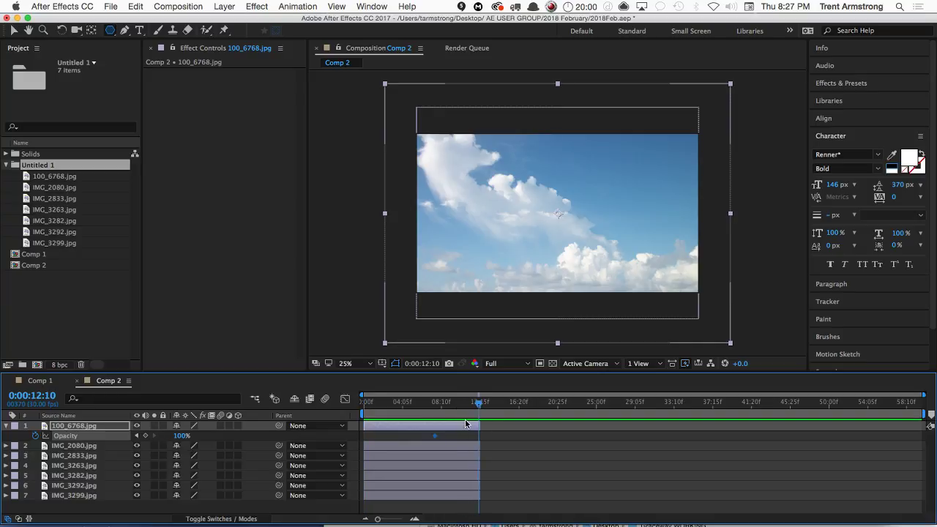
click(181, 435)
text(0)
key(Return)
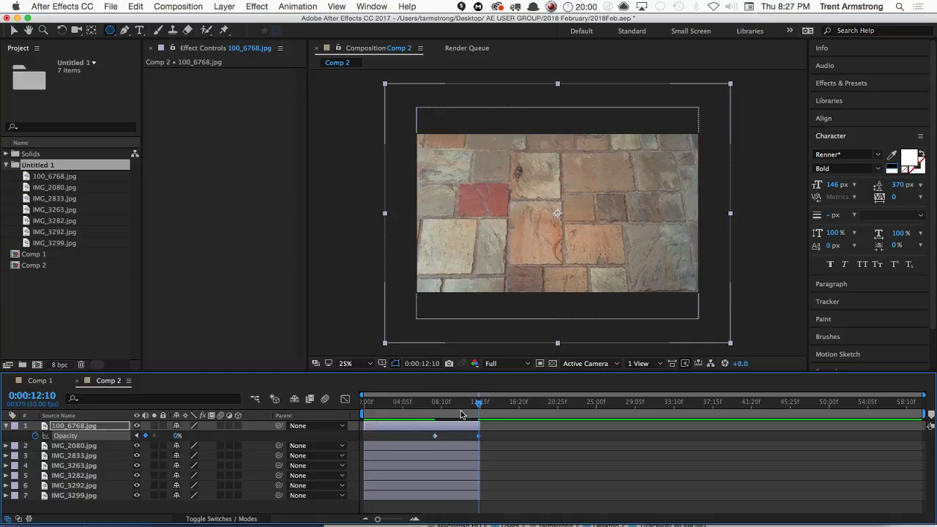
mouse_move(444, 403)
mouse_down()
mouse_move(434, 403)
mouse_move(482, 440)
mouse_up()
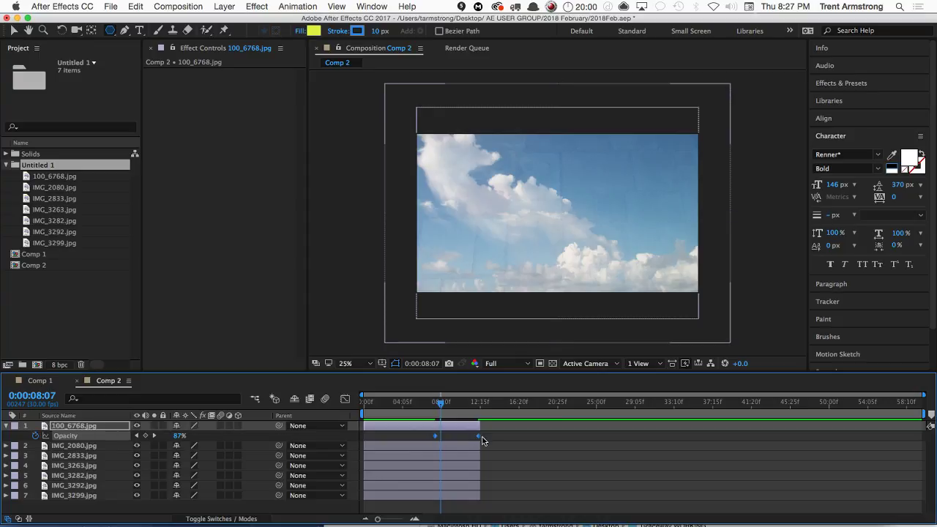
click(443, 444)
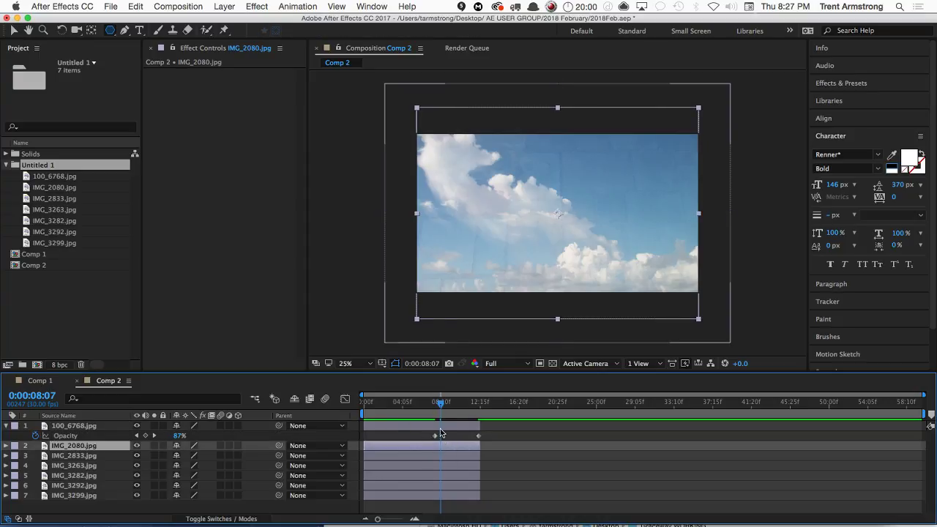
key(j)
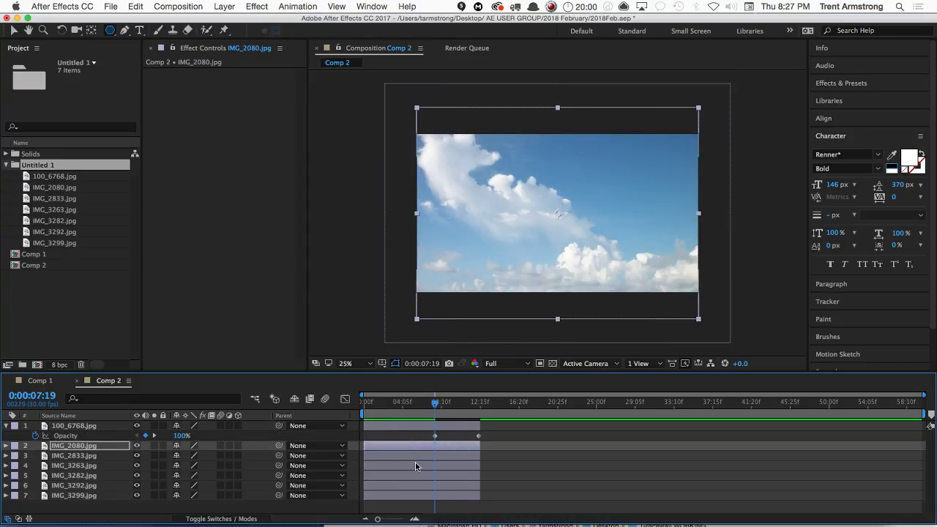
key(super+v)
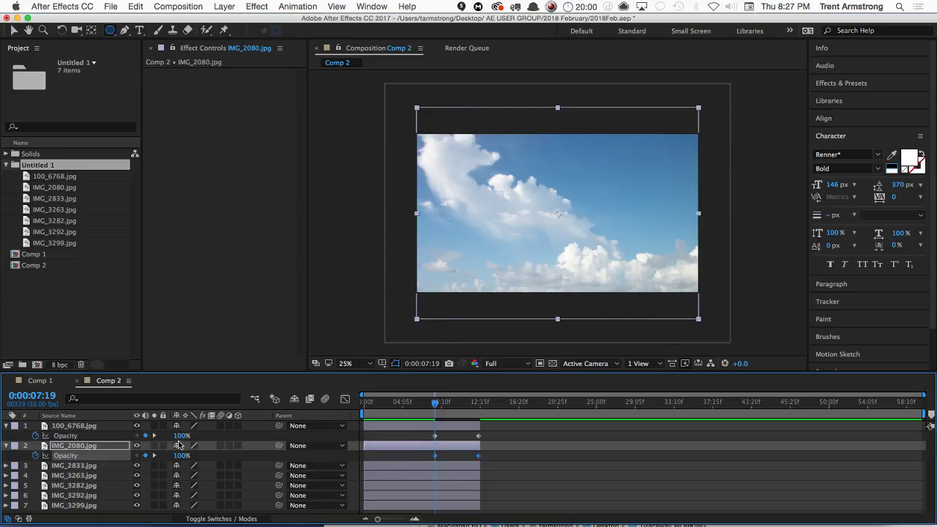
drag(405, 445, 472, 446)
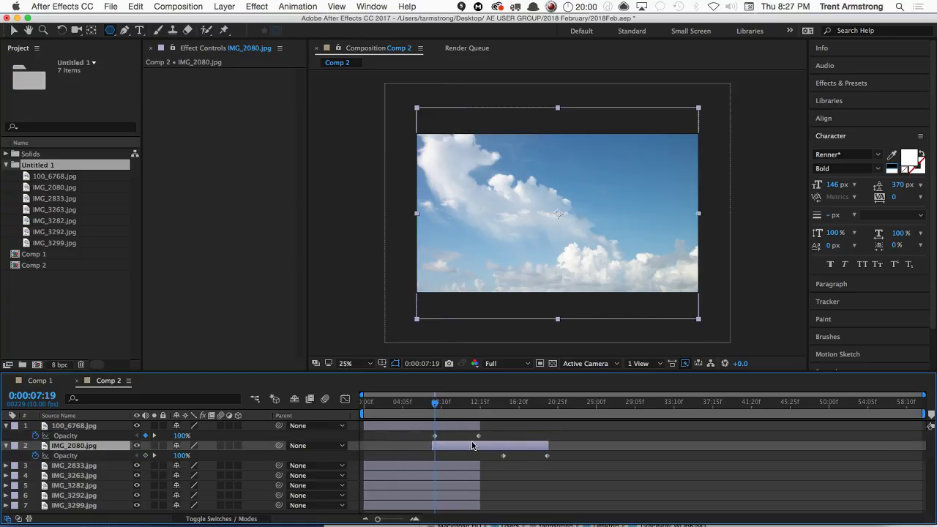
key(super+z)
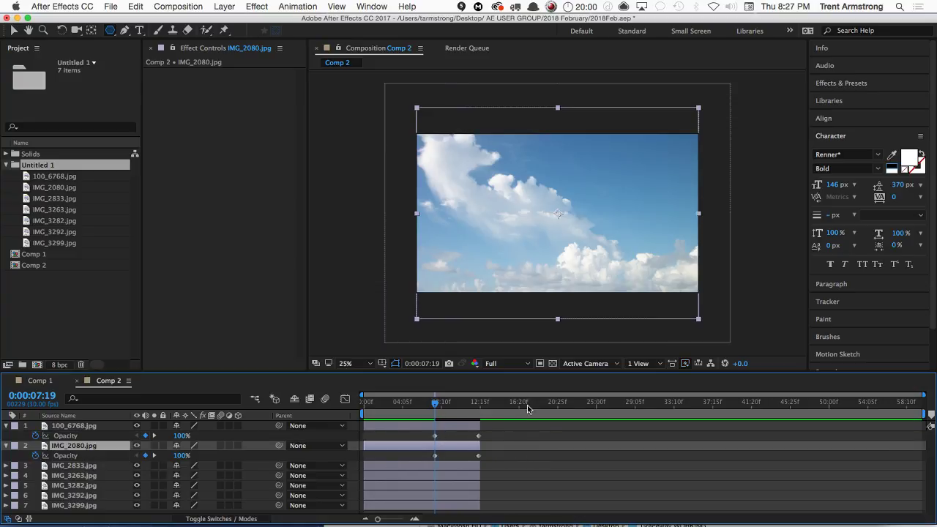
drag(461, 434, 499, 461)
key(Delete)
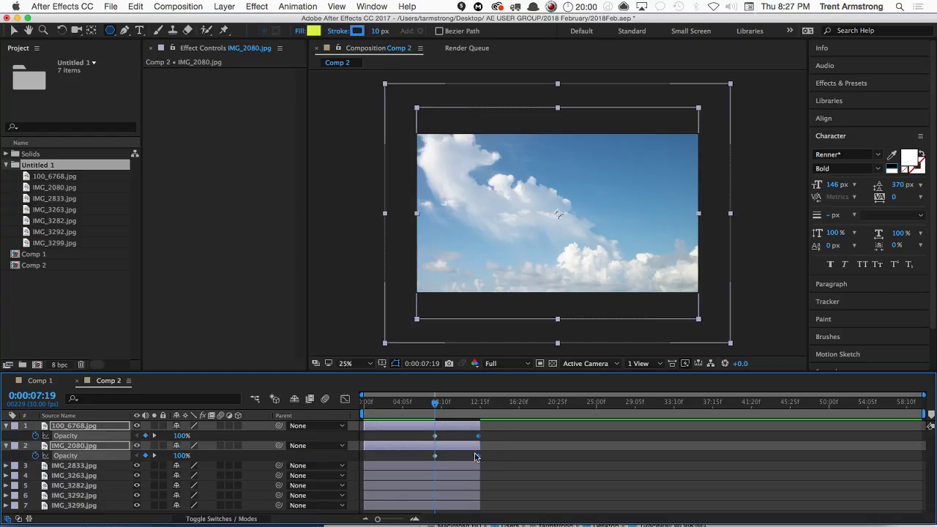
click(36, 436)
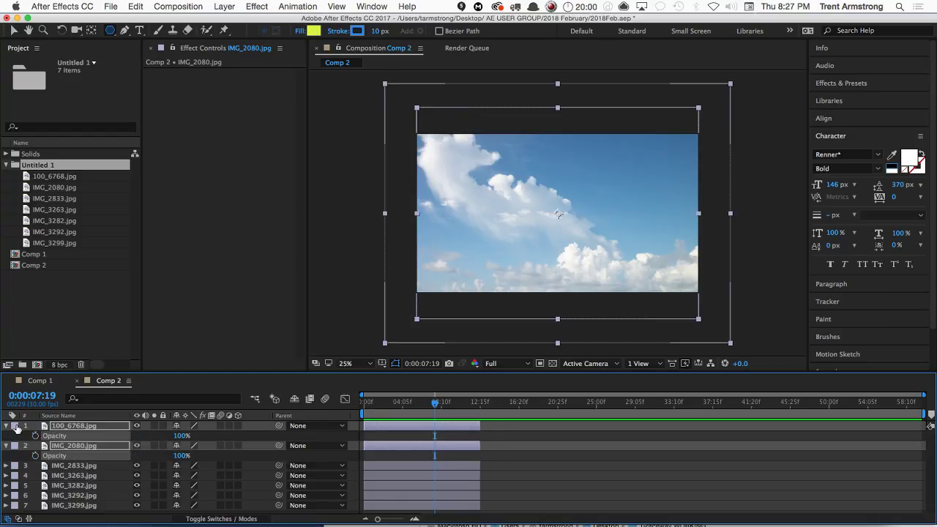
click(6, 426)
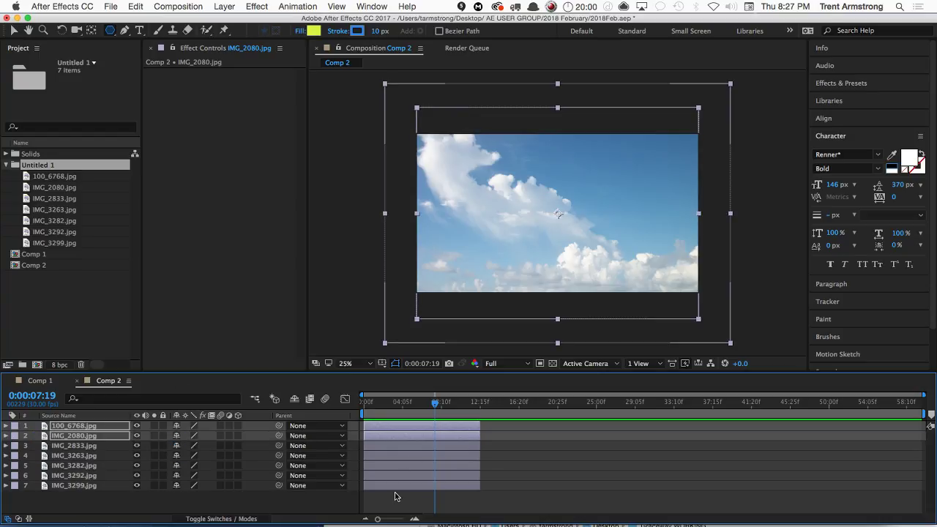
Set every photo layer's out point to 0:00:17:02 with Alt+]
drag(479, 425, 514, 425)
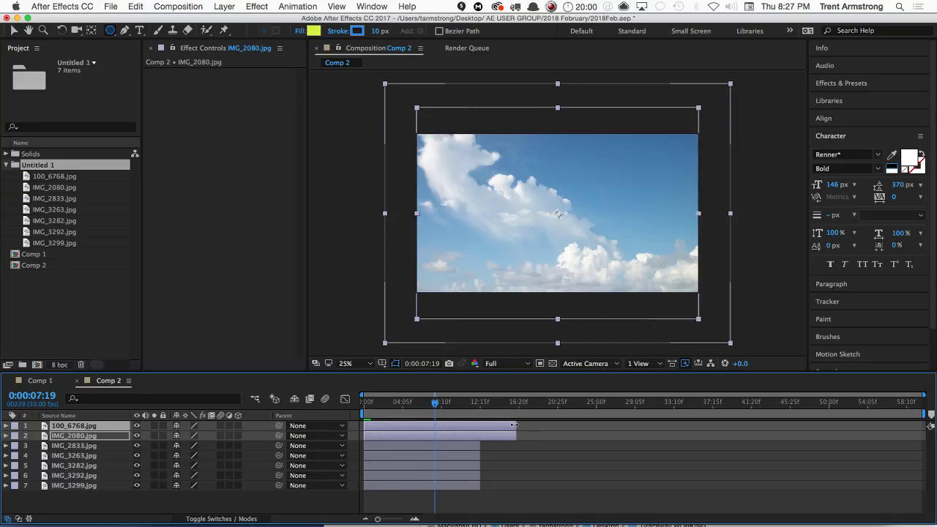
click(486, 442)
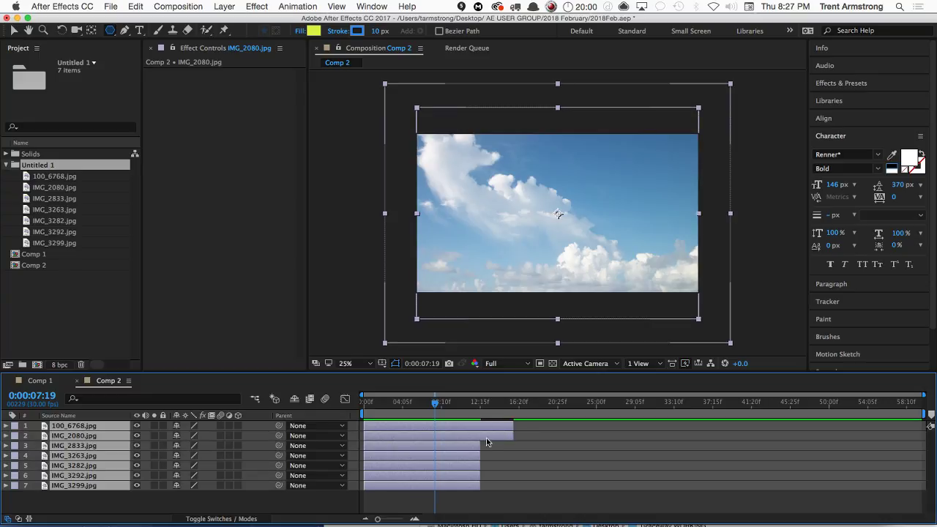
click(522, 402)
key(super+a)
key(alt+bracketright)
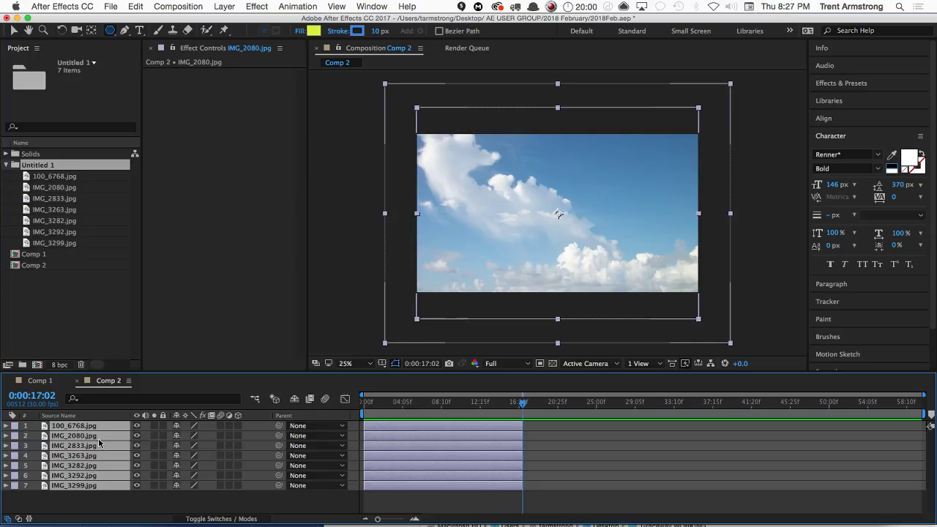
Try Sequence Layers with Overlap and Dissolve Front Layer, then undo it
click(296, 7)
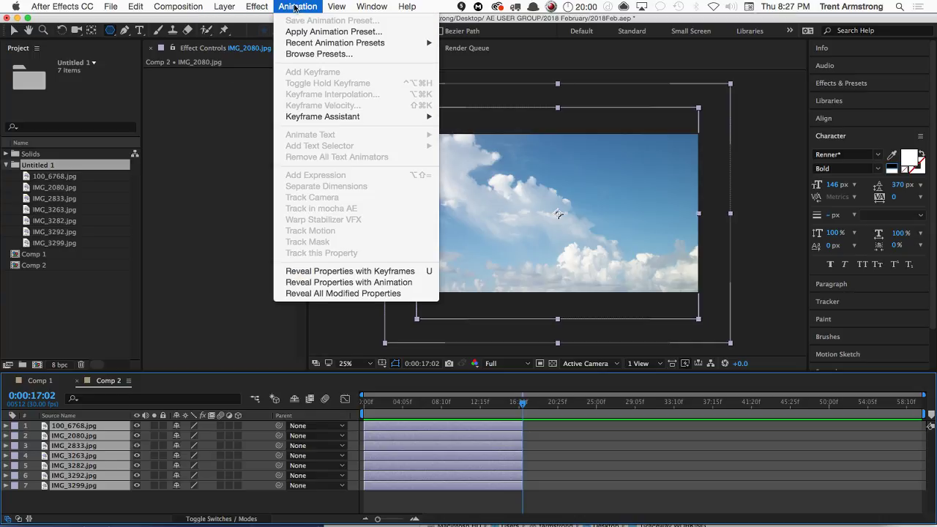
mouse_move(333, 119)
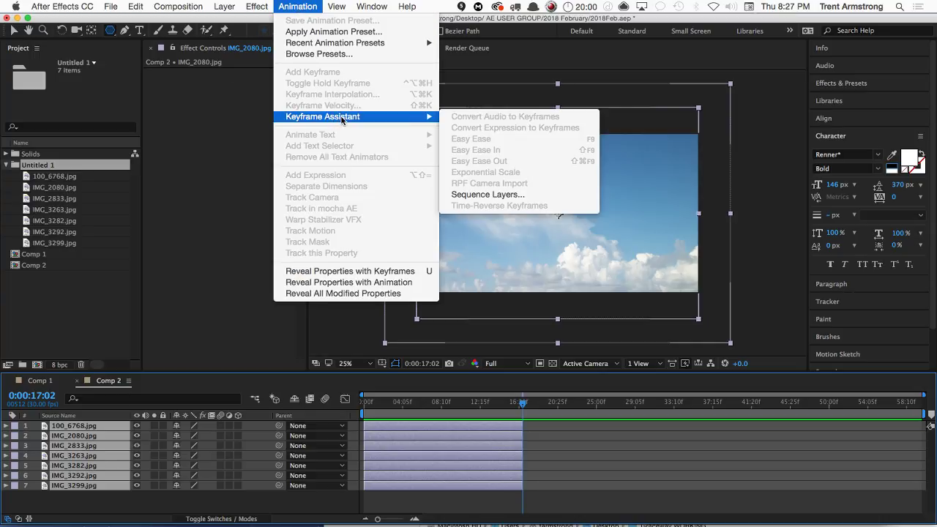
click(540, 193)
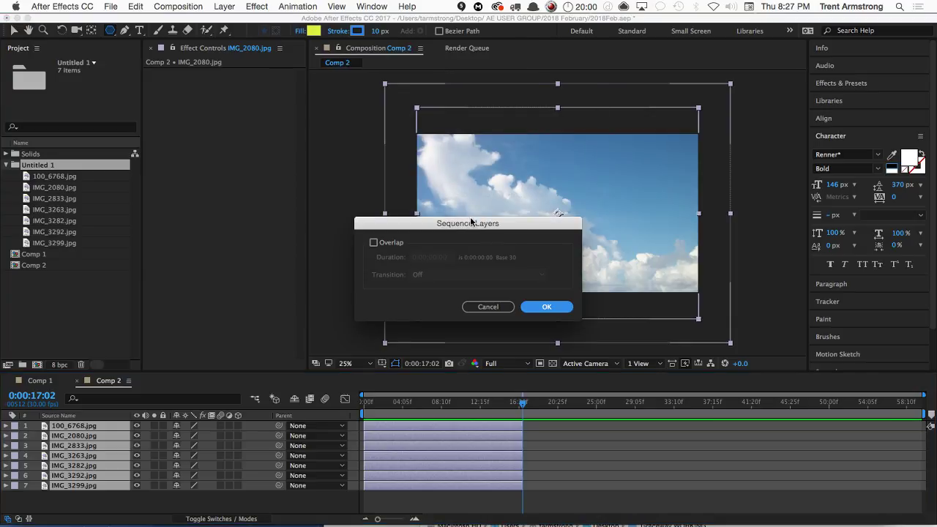
drag(479, 223, 475, 120)
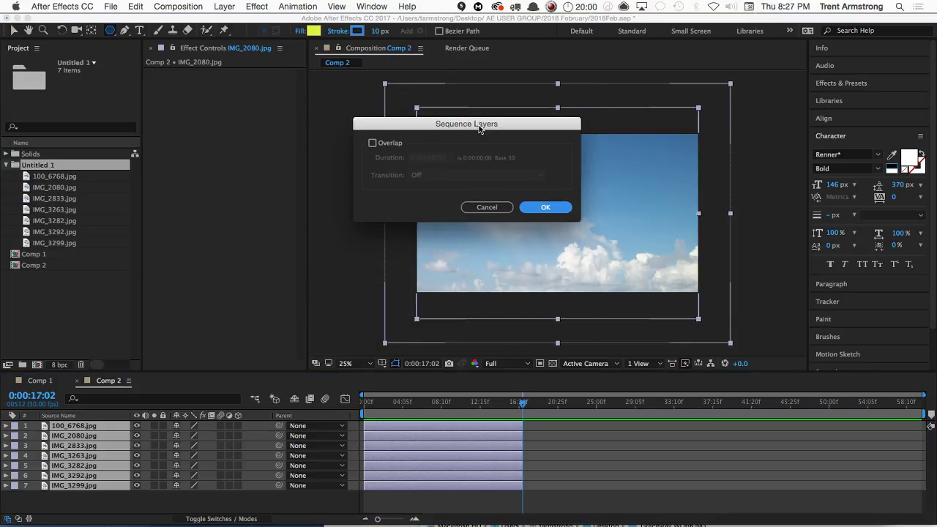
click(386, 141)
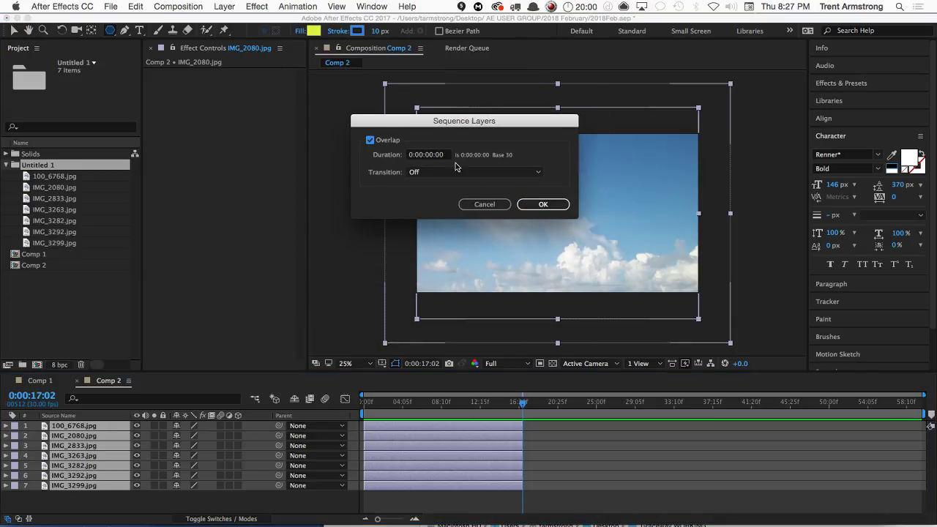
click(431, 172)
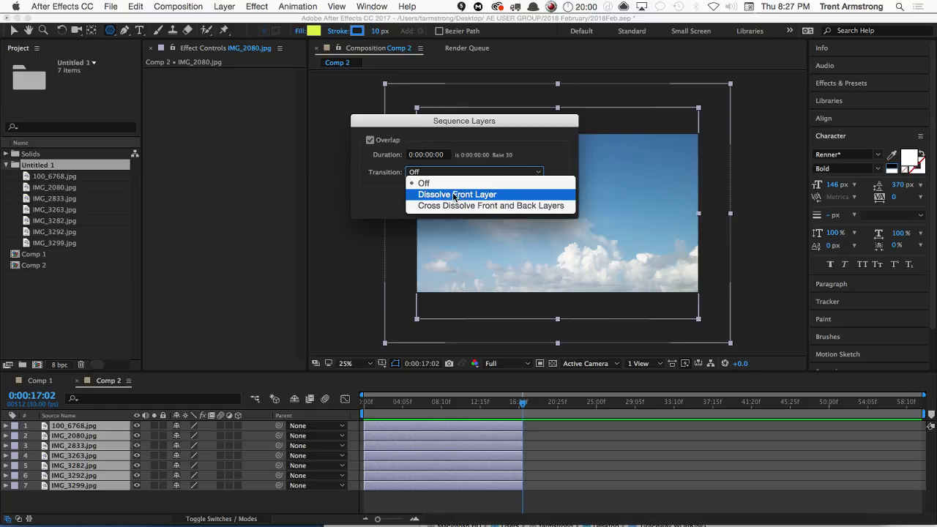
click(455, 196)
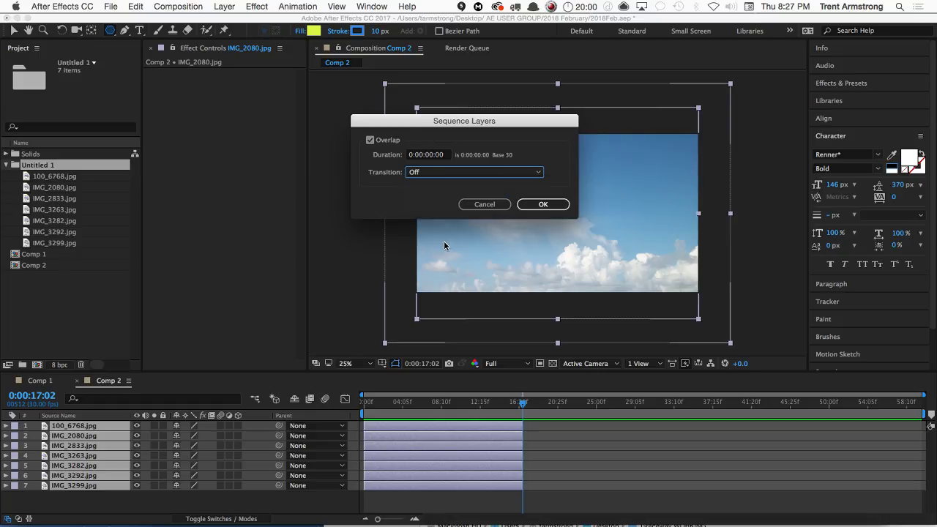
click(526, 204)
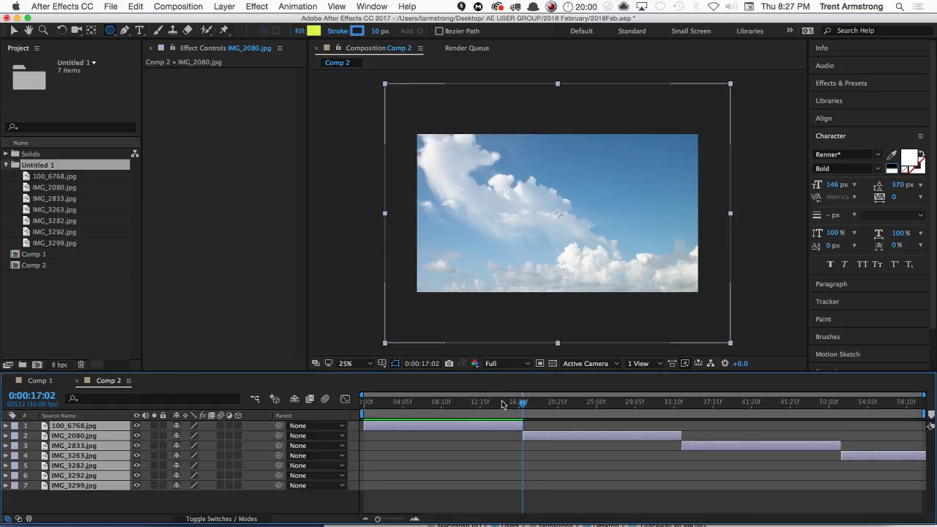
key(super+z)
Rerun Sequence Layers with a 0:00:01:00 overlap and Dissolve Front Layer transition
click(290, 7)
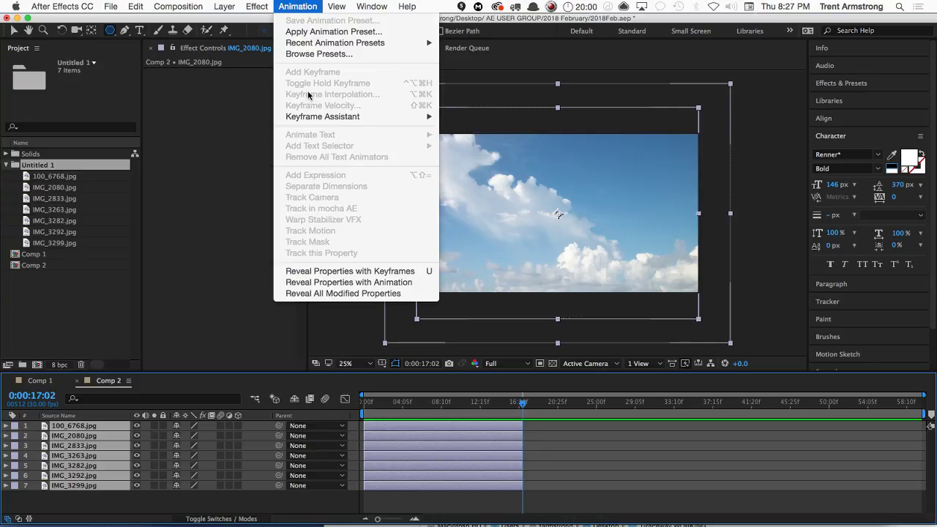
mouse_move(429, 115)
click(506, 192)
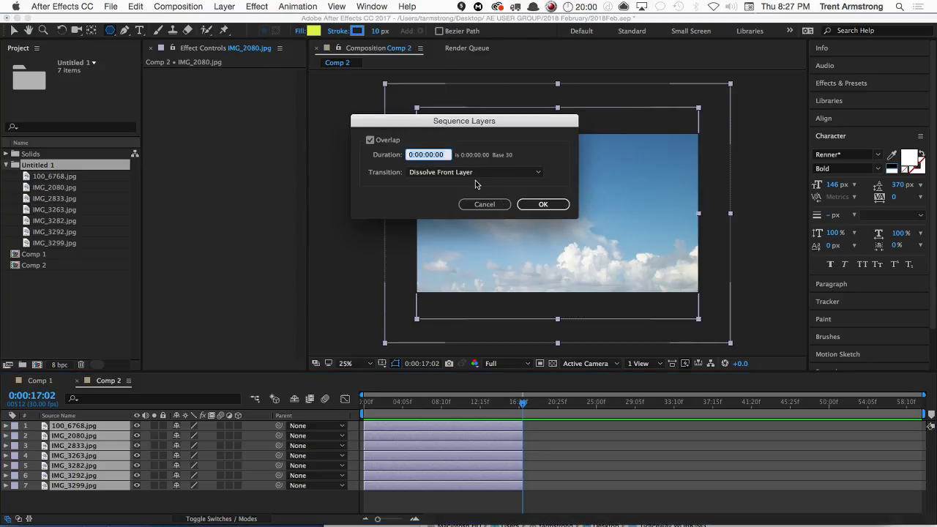
click(455, 173)
click(391, 162)
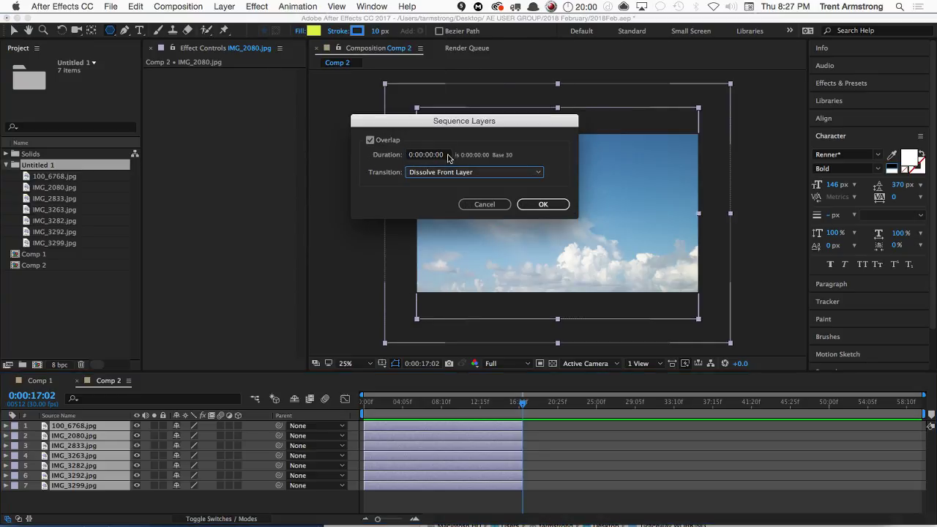
click(448, 157)
text(0:00:03:1)
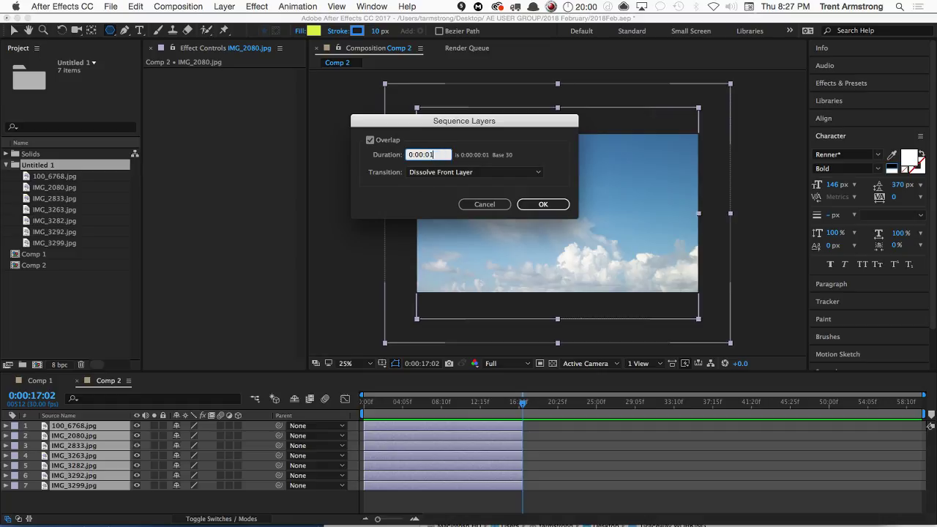
text(0)
key(BackSpace)
key(BackSpace)
text(310)
key(Tab)
key(shift+Tab)
text(1:00)
key(Tab)
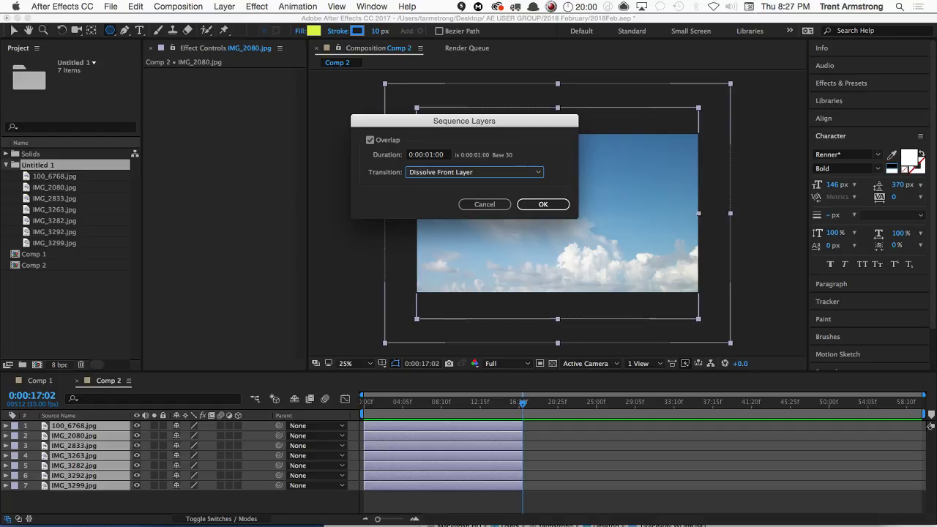
click(542, 204)
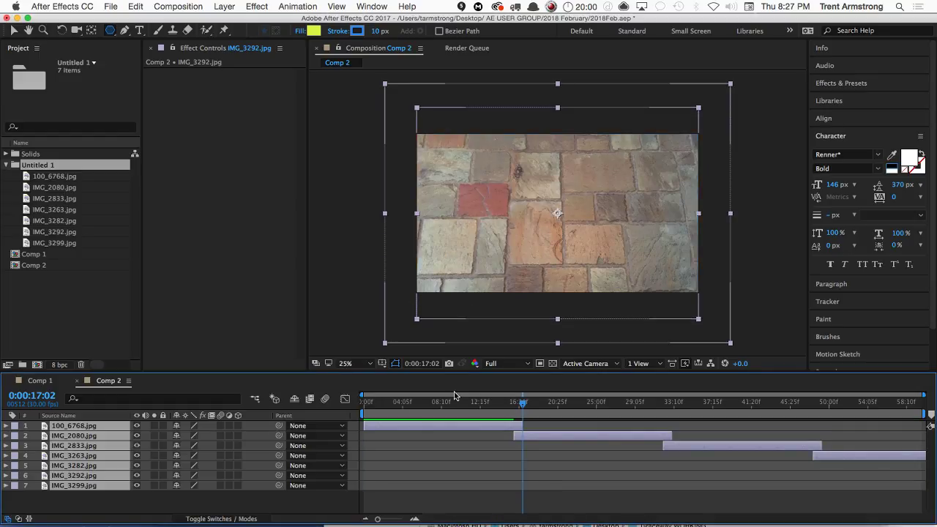
Preview the stone-to-cloud dissolve, undo Sequence Layers, inspect opacity keyframes, and return to 0:00
drag(518, 408, 821, 438)
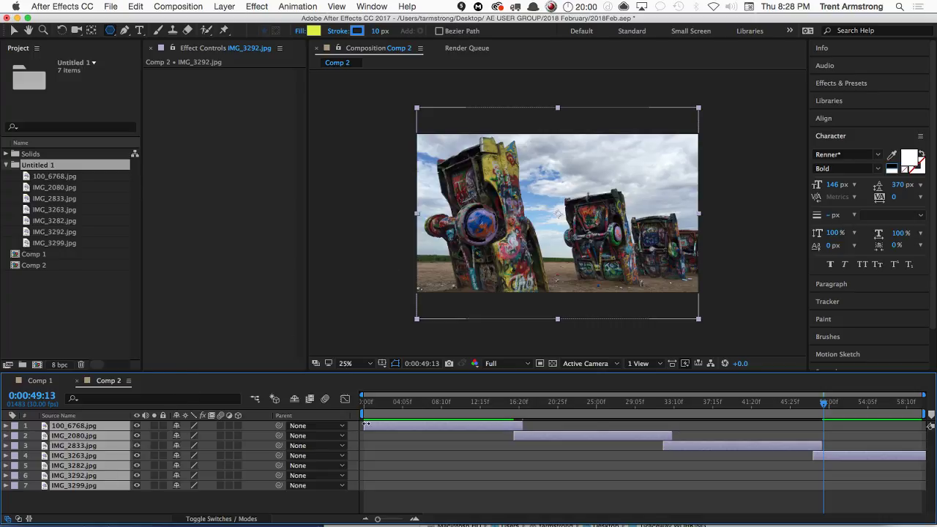
key(super+z)
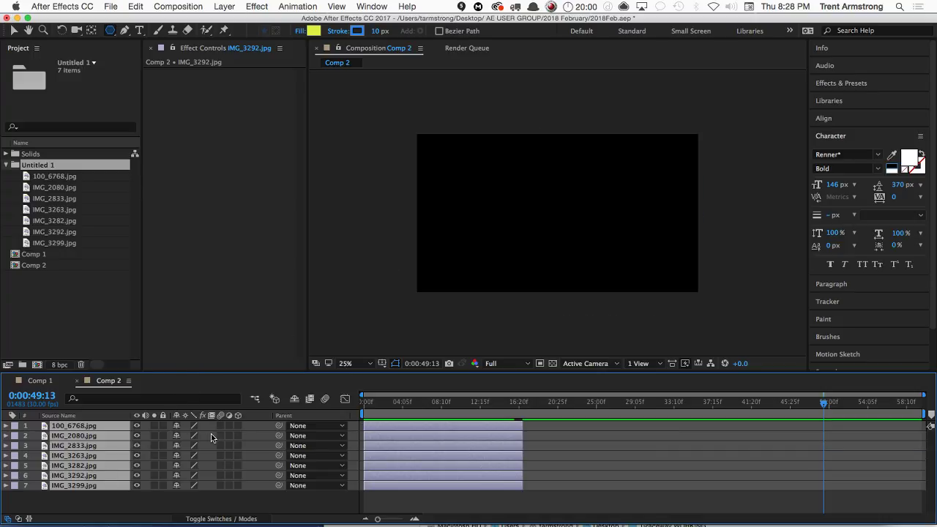
key(t)
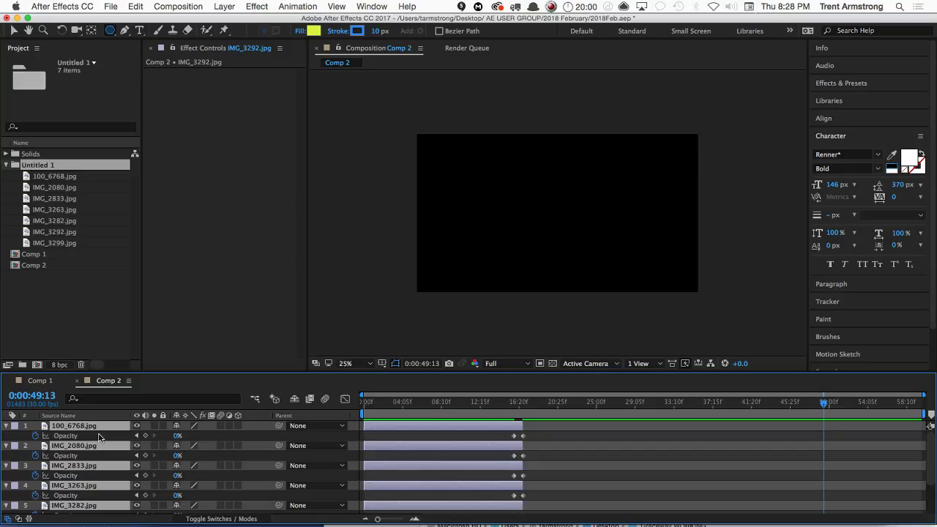
key(Home)
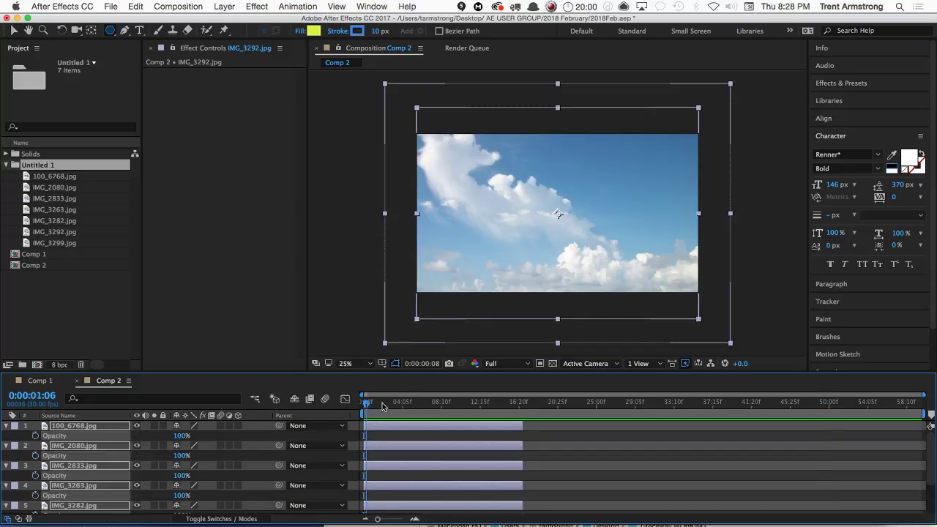
Search Effects & Presets for 'fade' and pick Fade In+Out – frames
key(t)
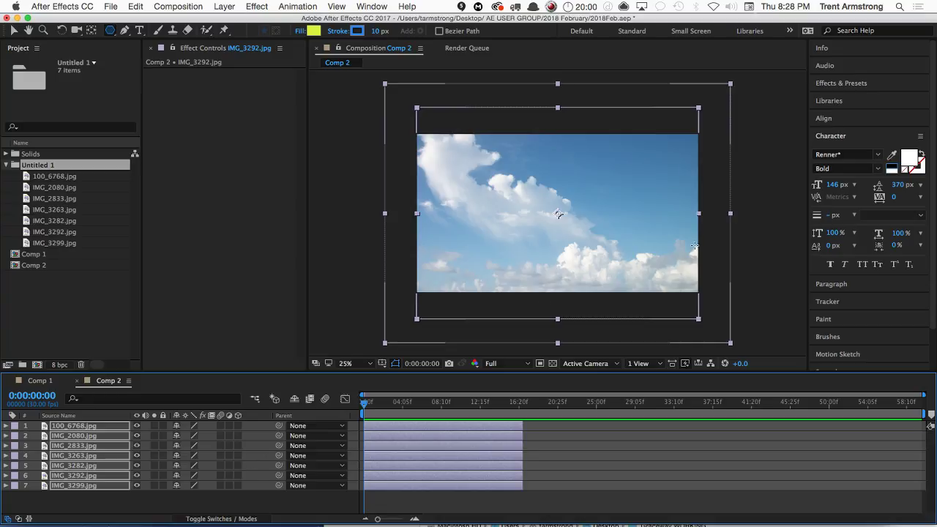
click(846, 85)
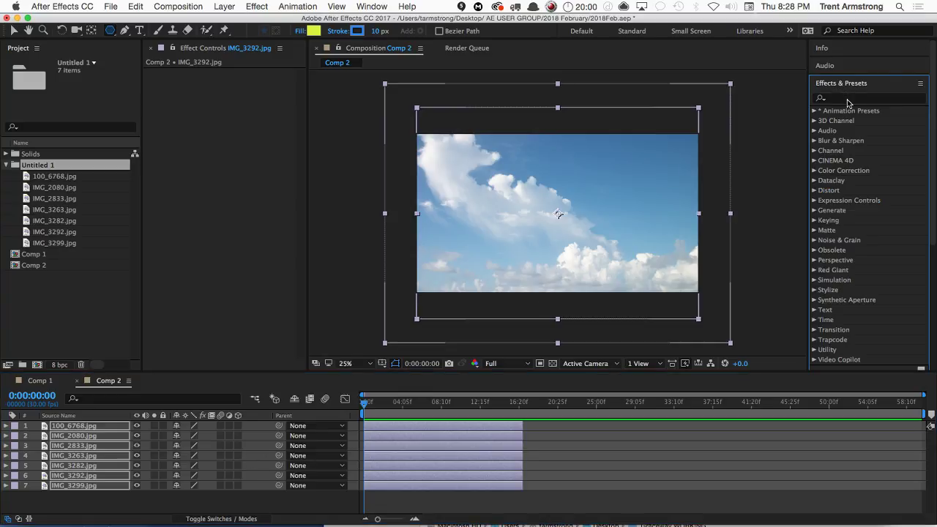
click(854, 103)
text(fade in)
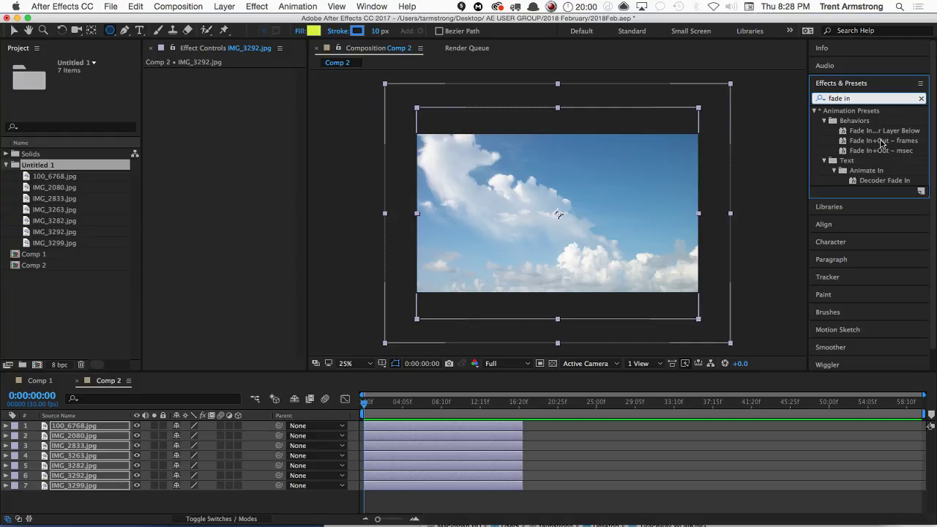
click(884, 141)
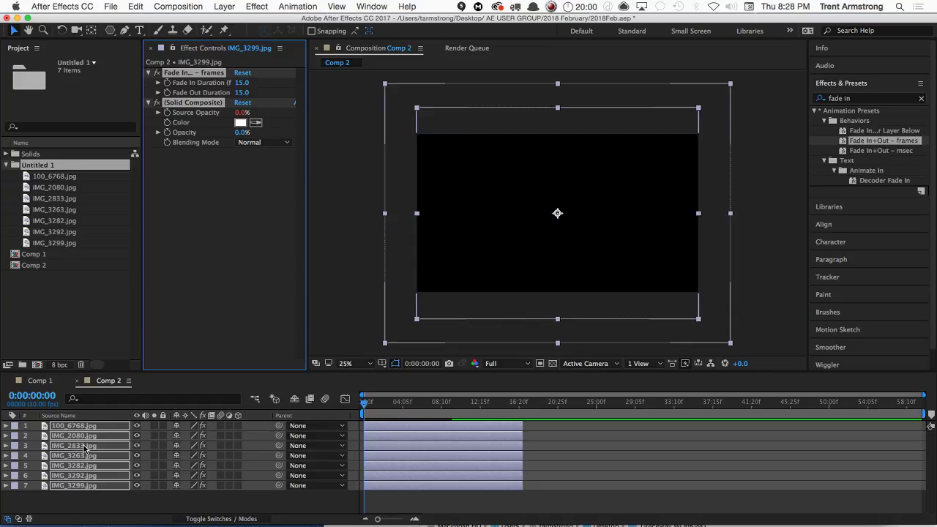
Apply Fade In+Out – frames to all seven layers, after testing and undoing a shift of layers 2–7
click(93, 506)
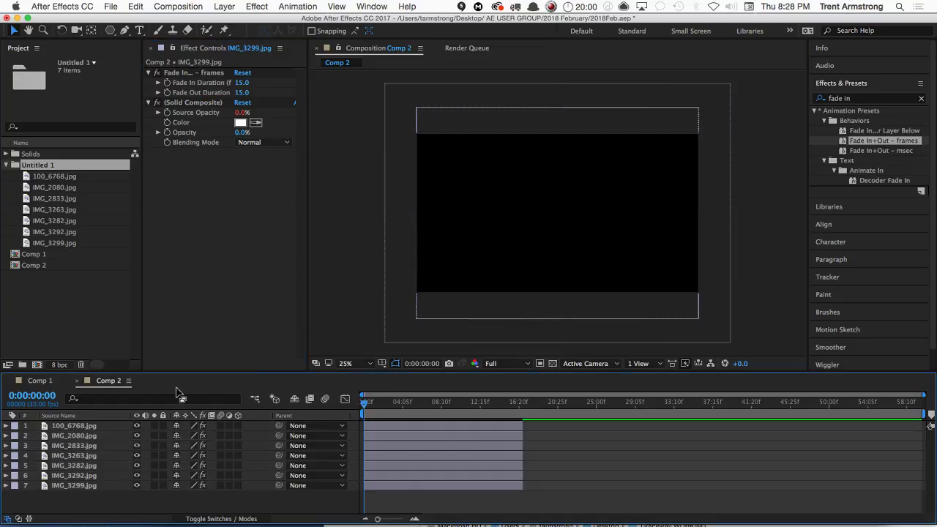
click(389, 437)
shift+click(397, 485)
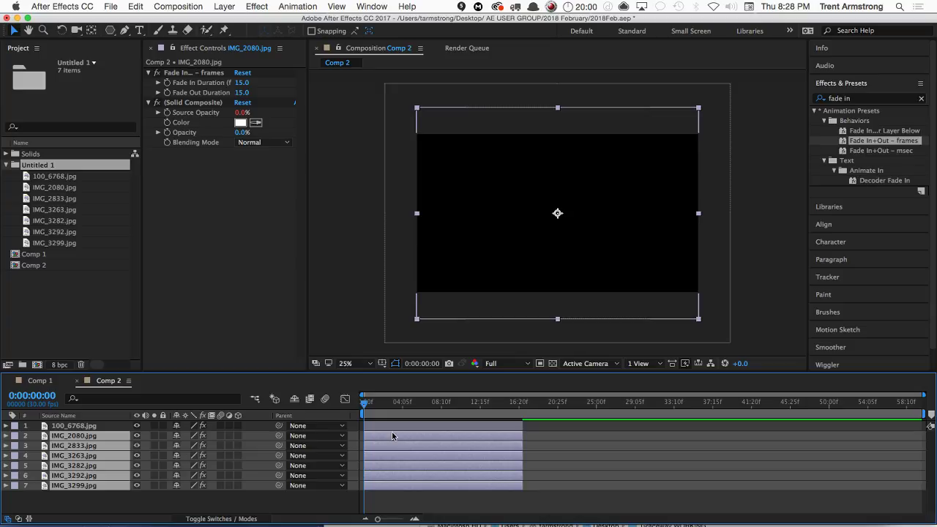
drag(391, 438, 416, 437)
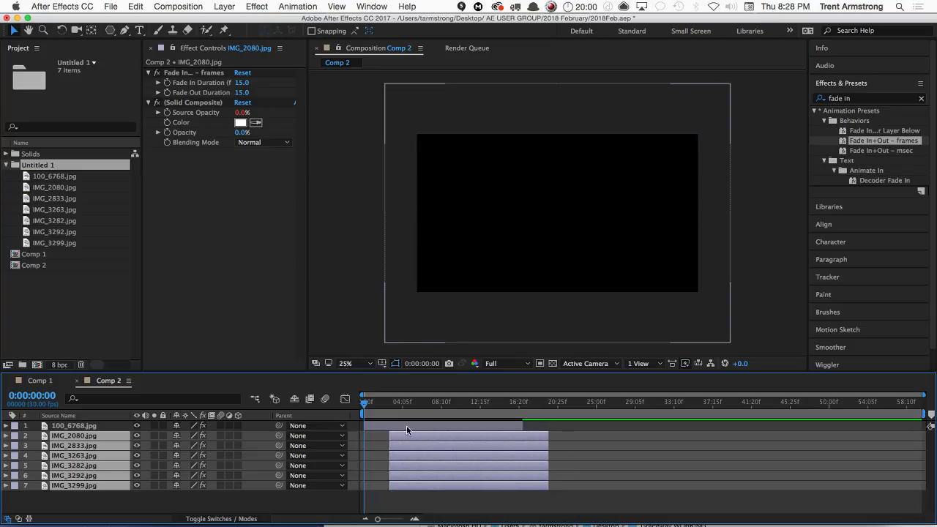
drag(368, 407, 364, 416)
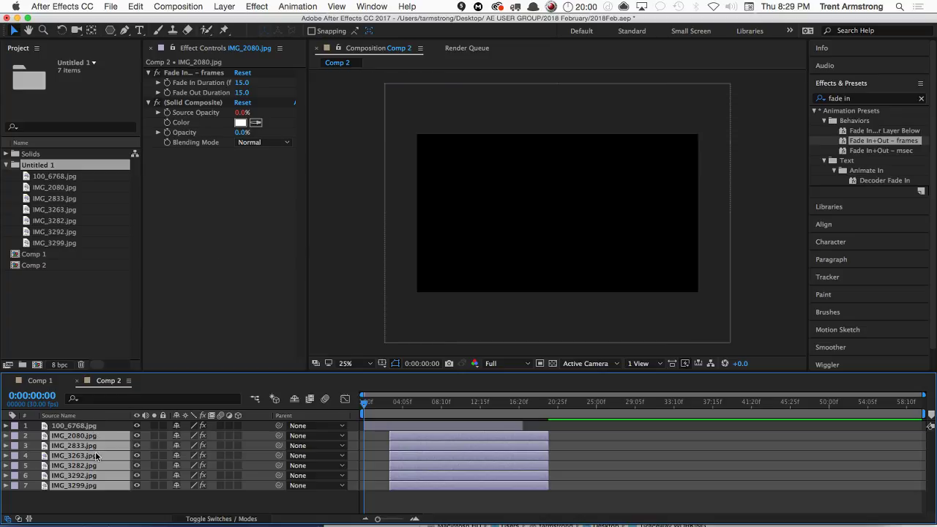
key(super+z)
key(super+z)
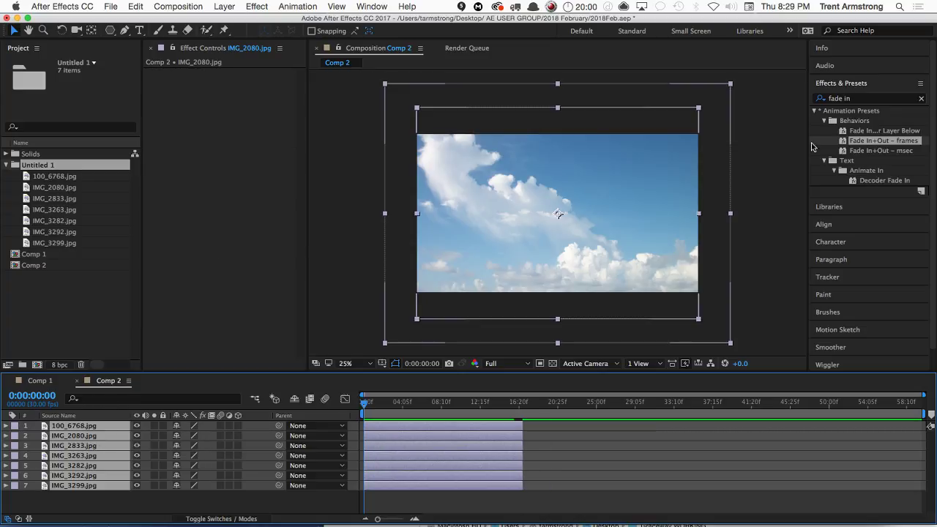
double_click(888, 144)
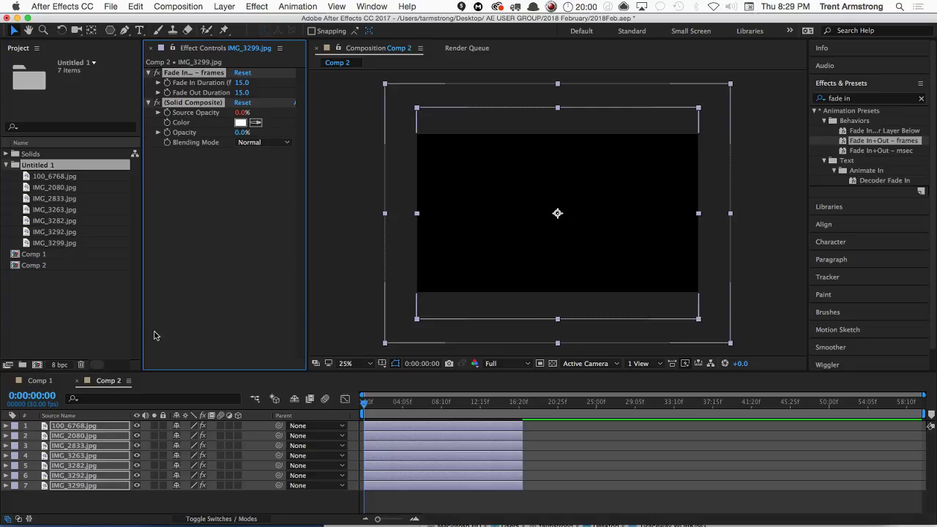
Set Fade In Duration and Fade Out Duration to 30 frames
click(242, 83)
text(30)
key(Tab)
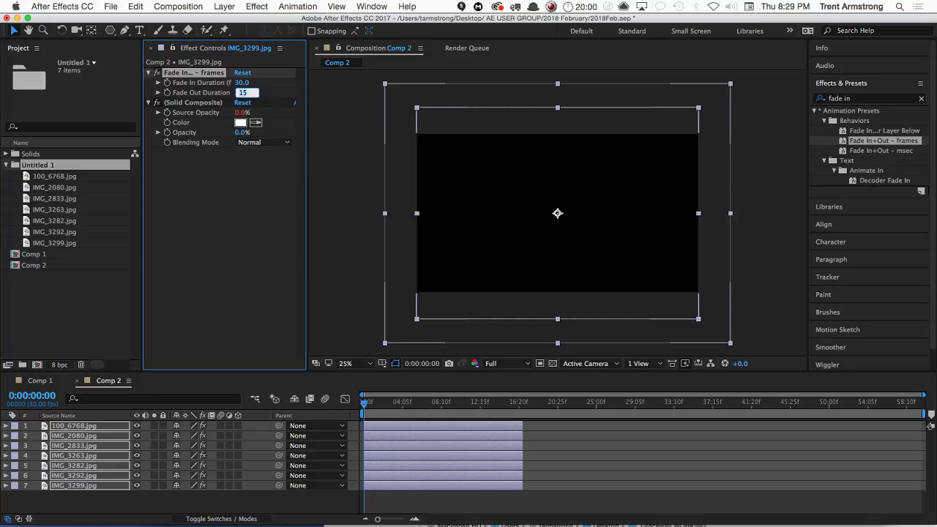
key(Return)
Step through the layers to check their fades, then bring up Comp 2's Composition Settings
click(86, 437)
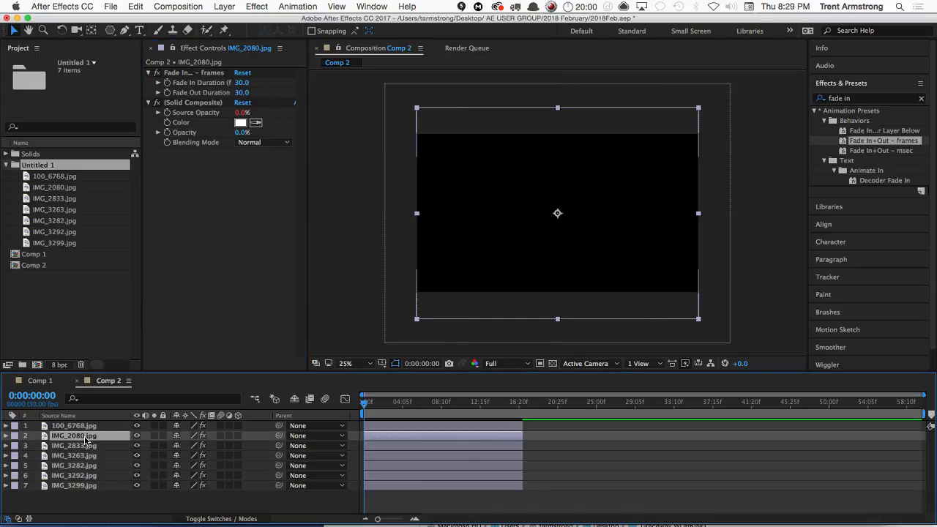
key(super+Down)
key(super+Down)
key(super+Down)
key(super+Down)
key(super+Up)
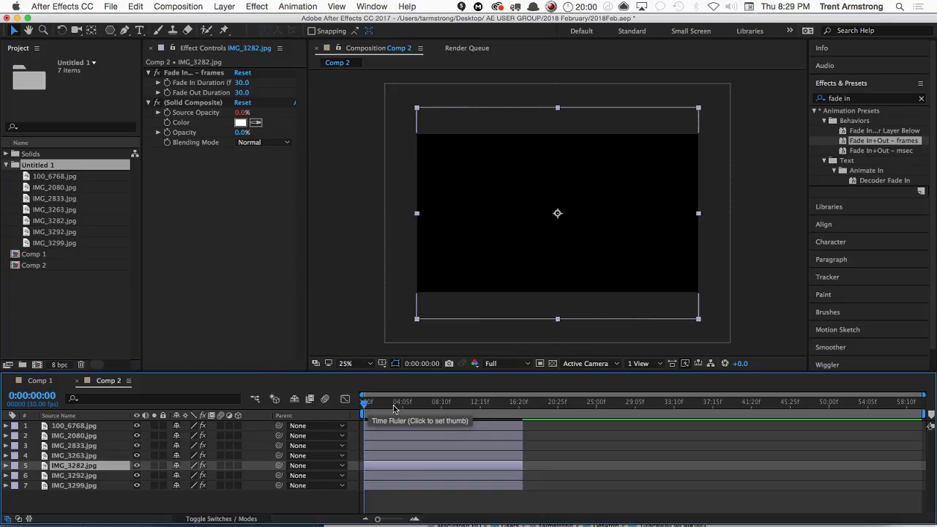
key(super+k)
Set Comp 2's duration to 20 seconds and trim all seven layers to end around 5 seconds
key(Tab)
key(Tab)
key(Tab)
key(Tab)
key(Tab)
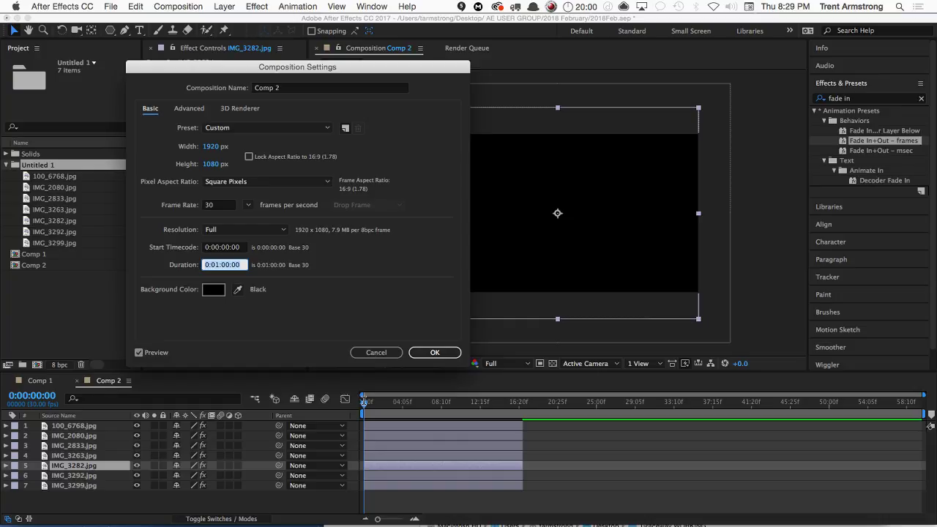
text(2000)
key(Return)
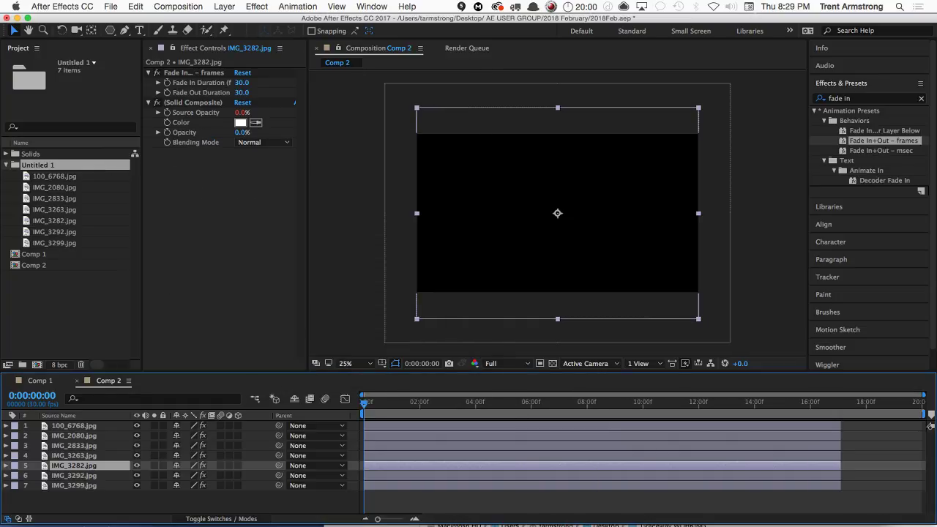
click(801, 427)
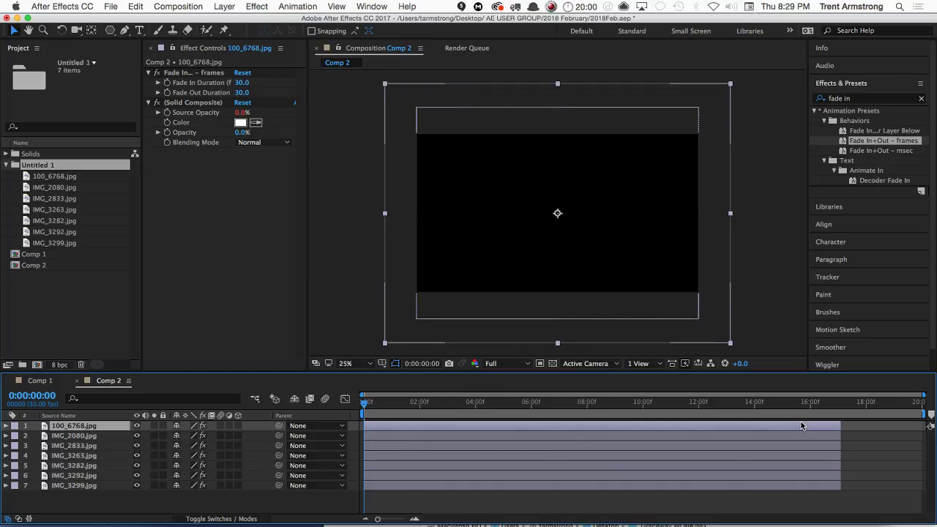
shift+click(801, 487)
drag(839, 427, 510, 427)
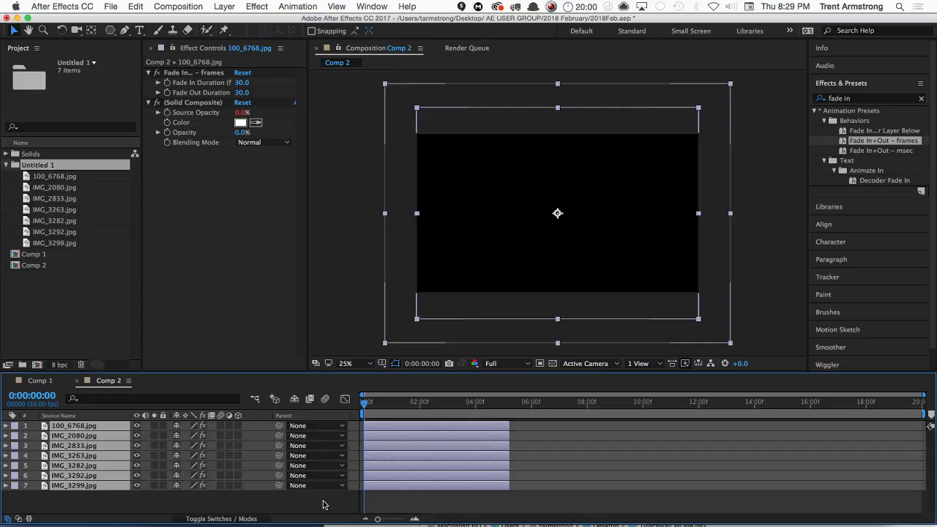
click(325, 504)
Stagger the layers by moving layers 2–7, then 3–7, then 4–7 later in time, and preview
click(385, 438)
shift+click(396, 483)
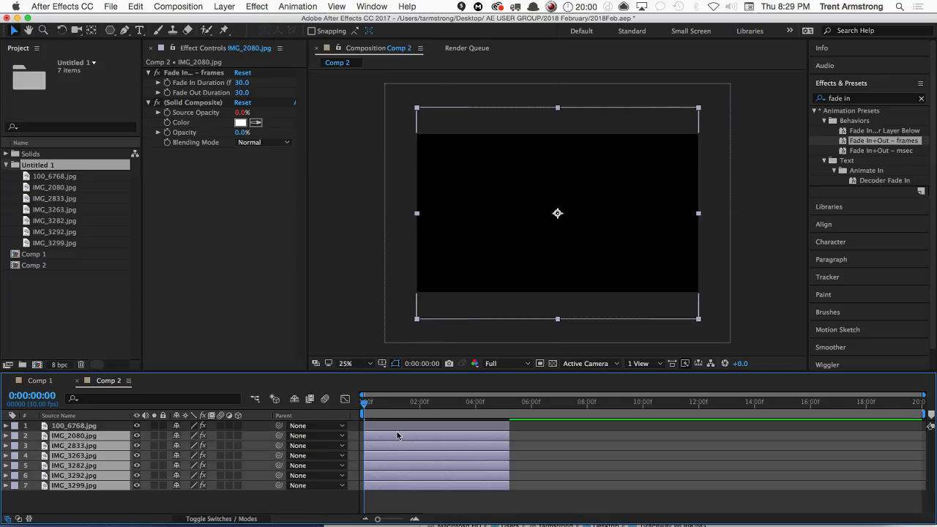
drag(398, 433, 488, 449)
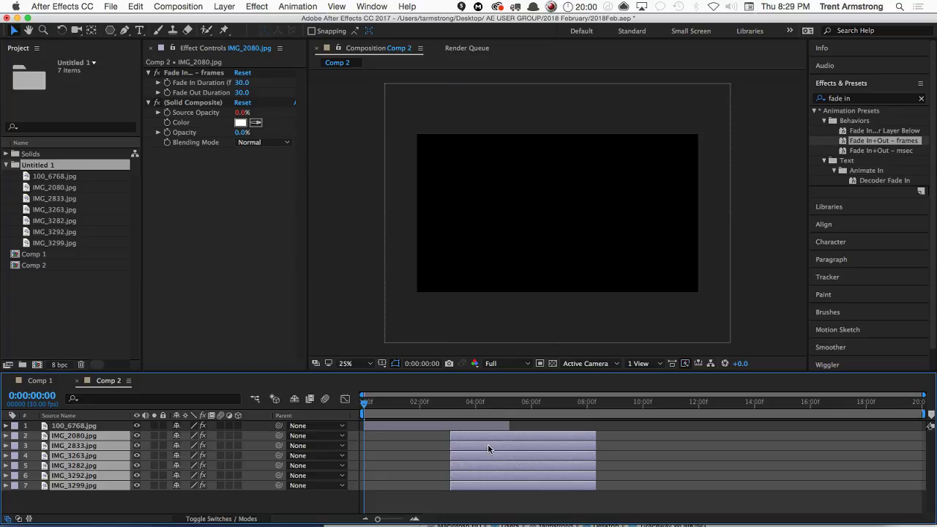
click(497, 500)
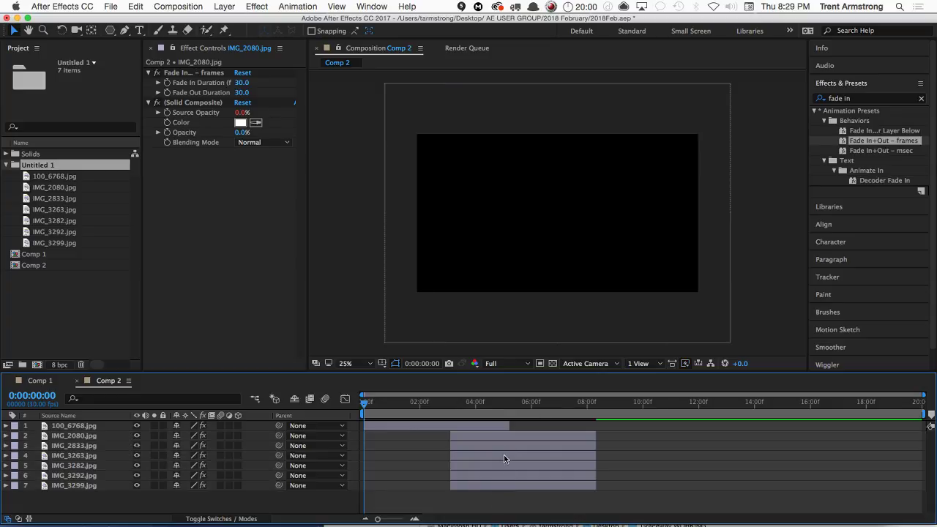
click(505, 445)
shift+click(508, 483)
drag(508, 454, 595, 487)
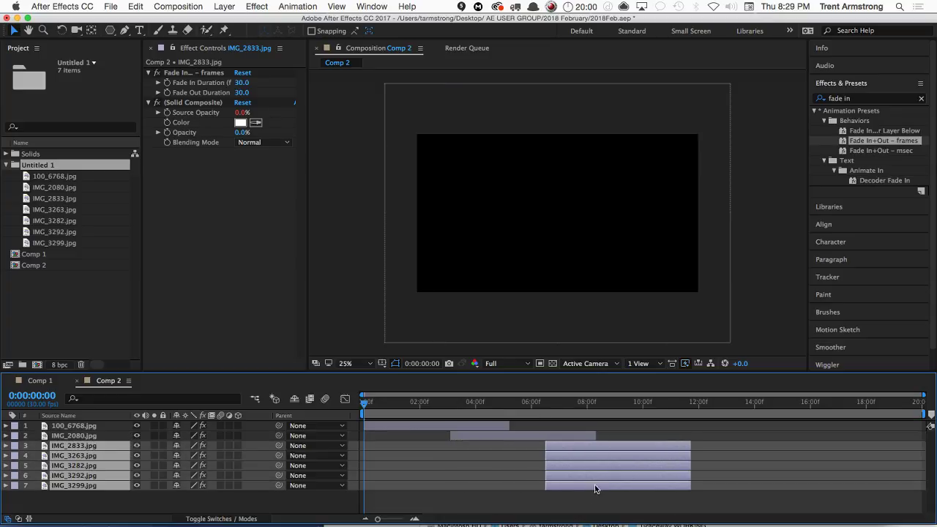
click(592, 498)
click(586, 453)
shift+click(592, 486)
drag(585, 456, 770, 464)
super+click(689, 456)
drag(449, 405, 550, 441)
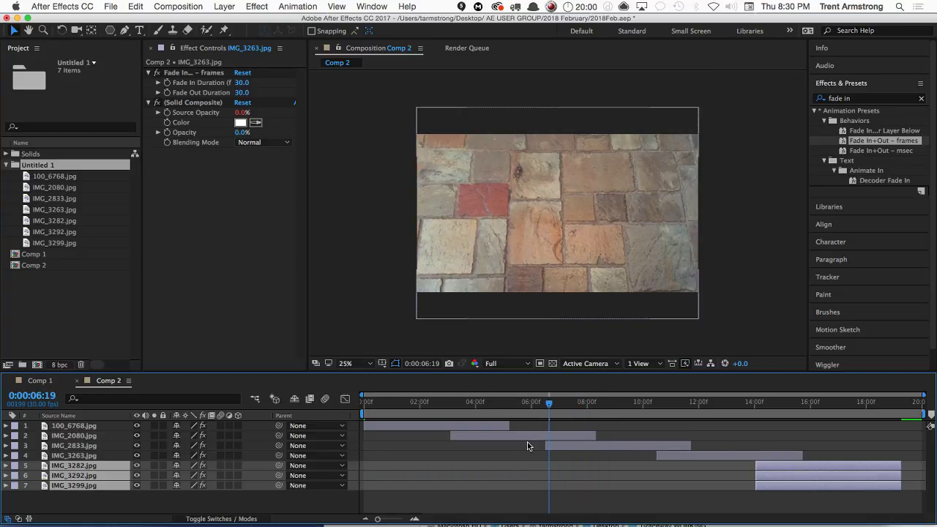
Undo the manual stagger and sequence all seven layers with 1-second Dissolve Front Layer overlaps
shift+click(93, 431)
key(super+z)
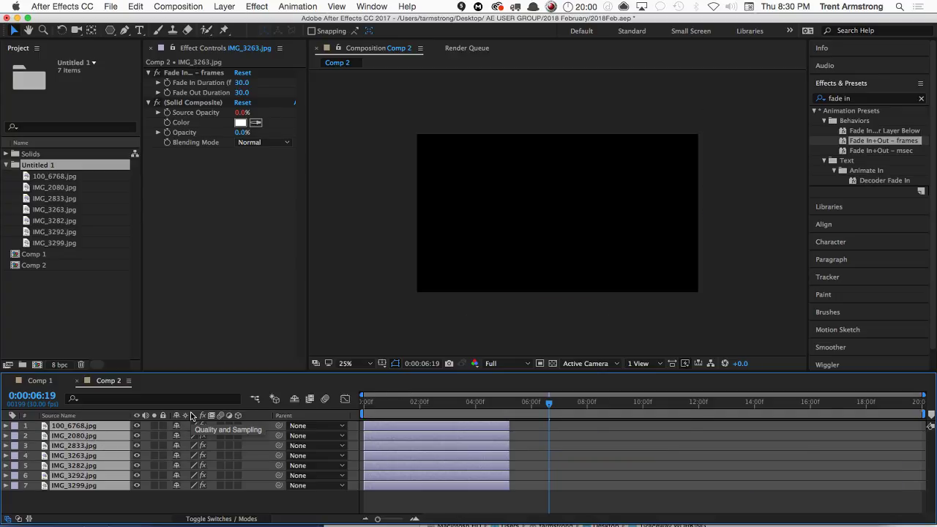
click(297, 6)
mouse_move(313, 117)
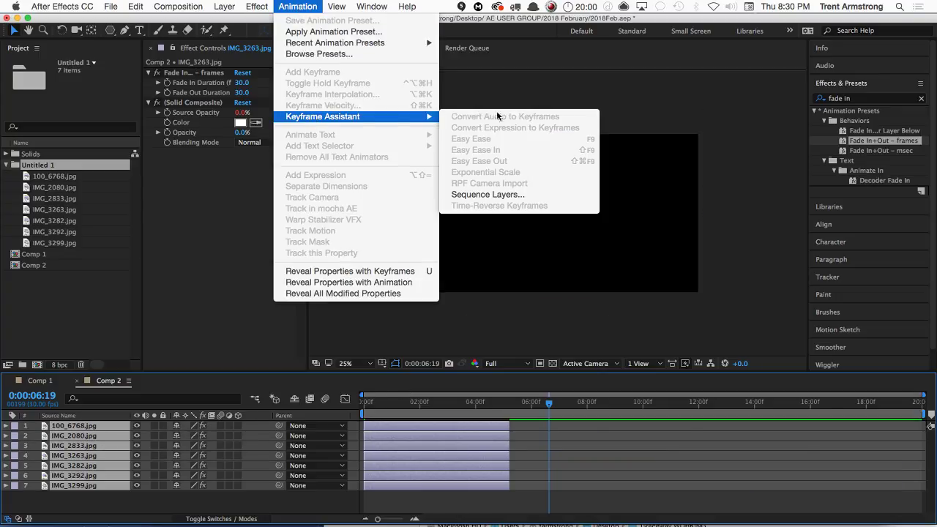
click(546, 196)
click(376, 140)
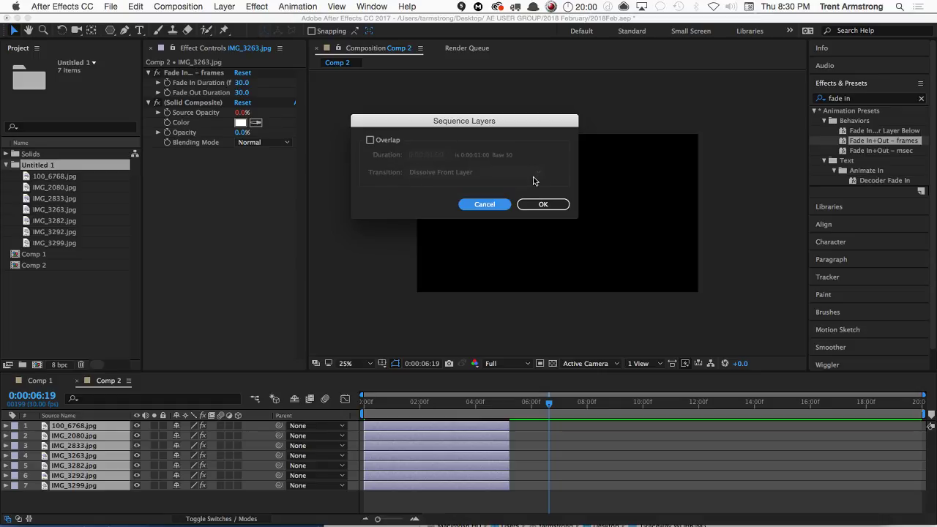
click(371, 140)
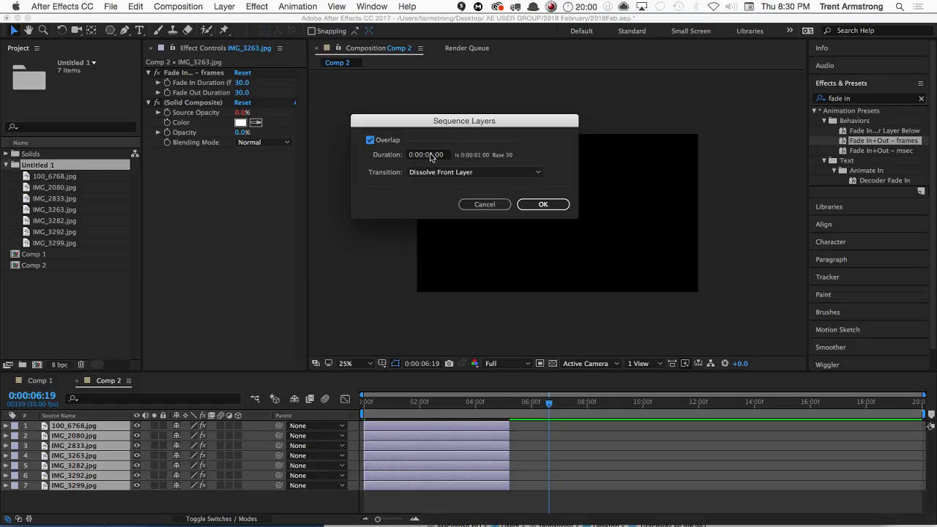
click(487, 172)
click(533, 196)
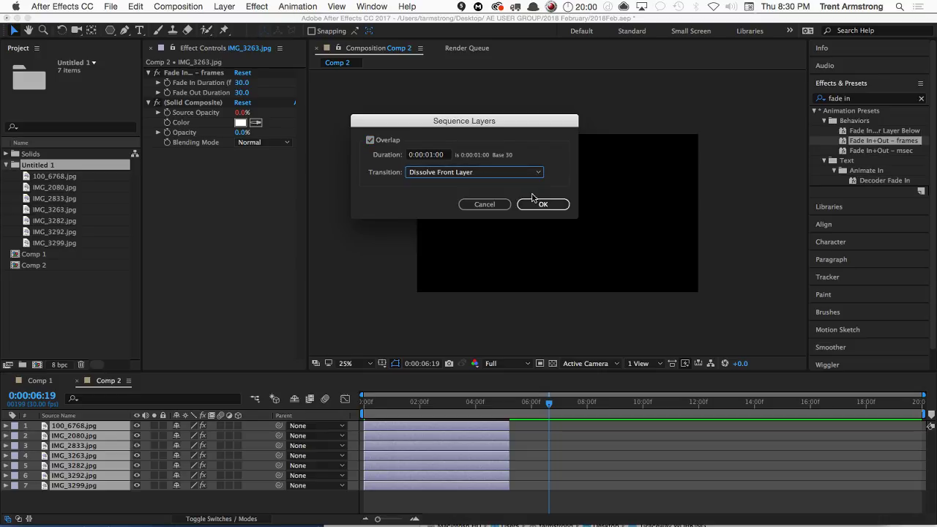
click(540, 203)
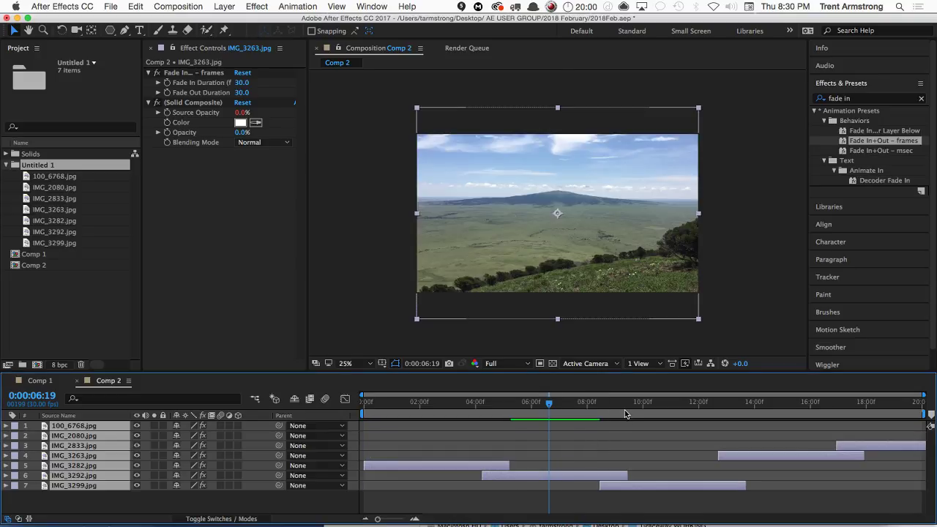
drag(546, 410, 652, 446)
Link IMG_2080.jpg's fade-in duration by expression to 100_6768.jpg's, and set that fade-in to 0 frames
click(116, 505)
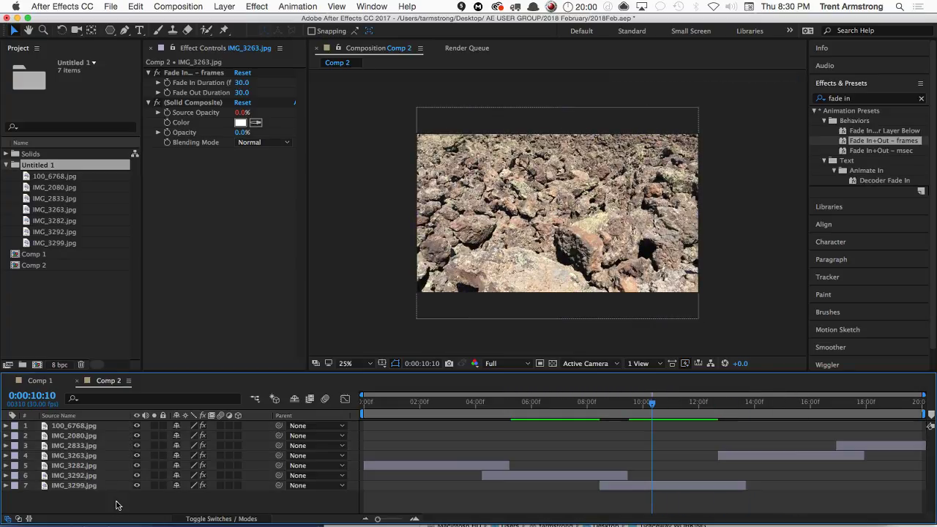
click(79, 427)
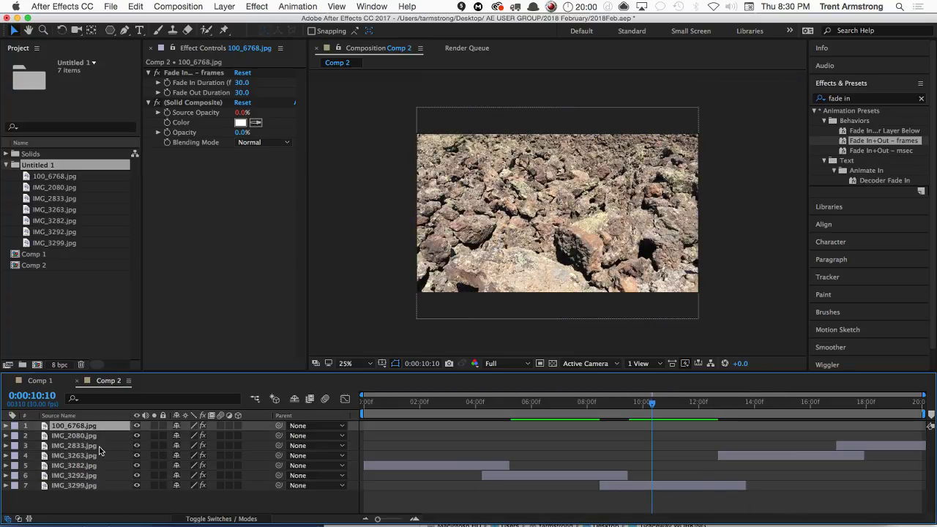
key(e)
click(24, 437)
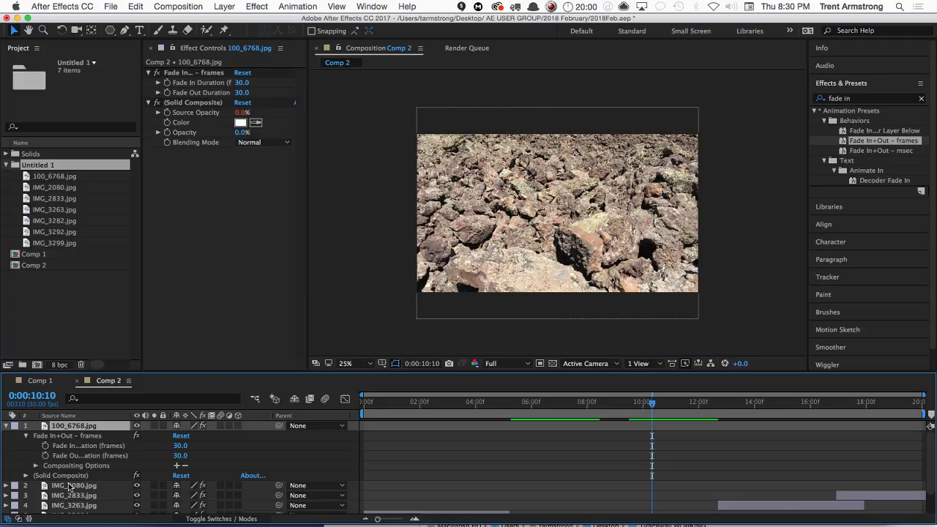
click(70, 486)
key(e)
click(25, 496)
scroll(36, 507, down, 1)
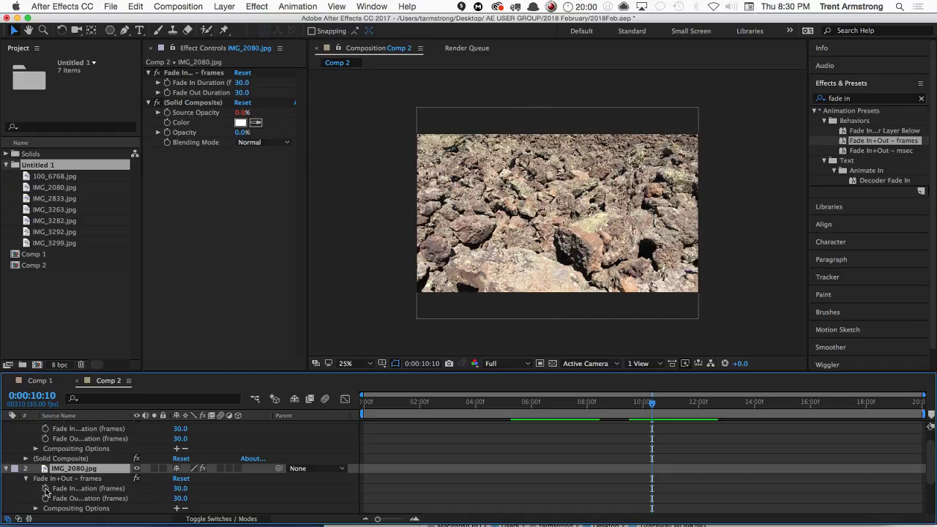
alt+click(45, 488)
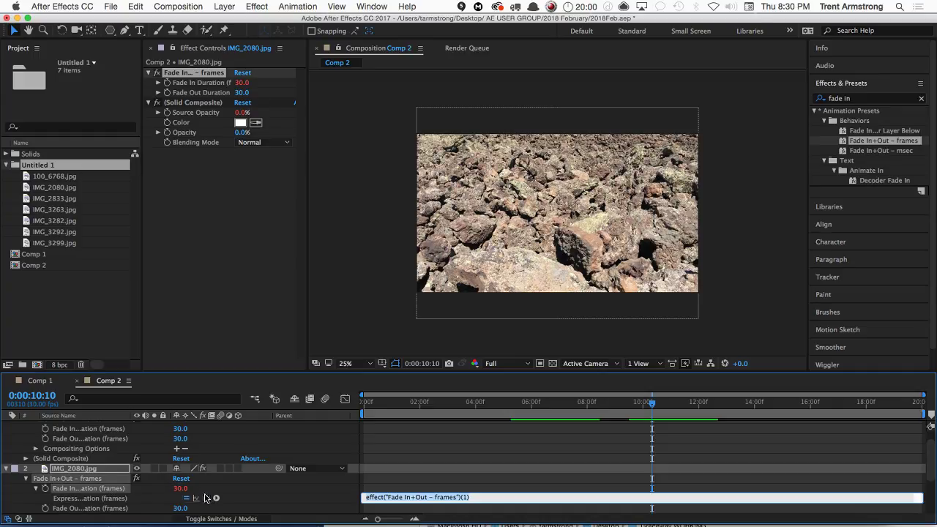
drag(205, 498, 180, 429)
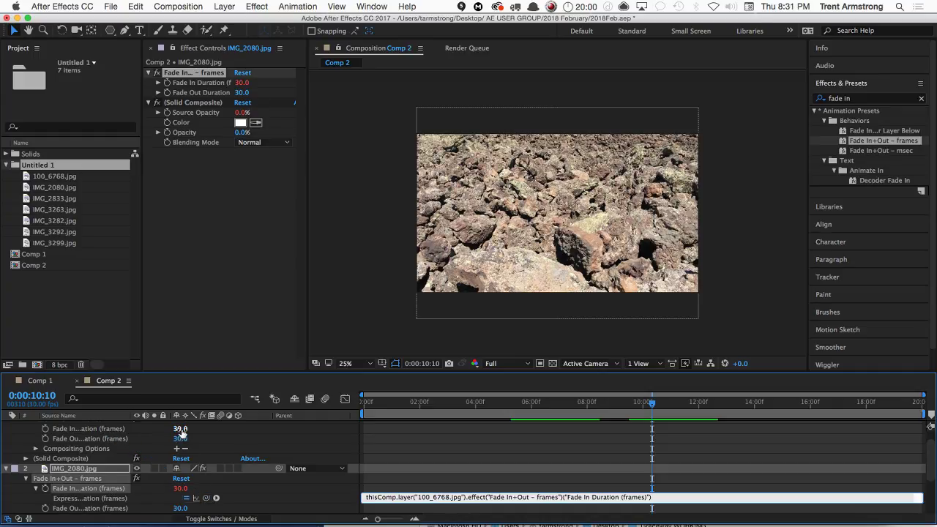
click(181, 431)
text(0)
key(Return)
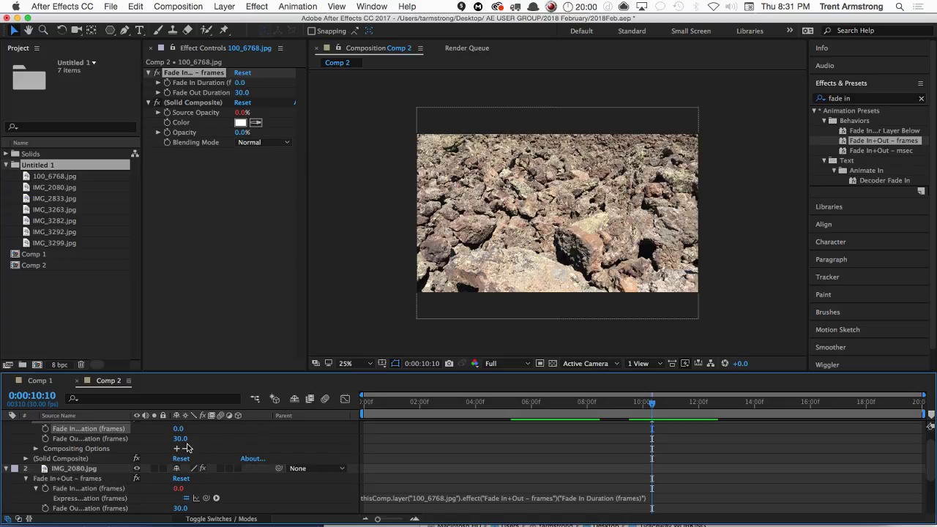
Inspect layer 2's Fade In Duration options and toggle layer 1 between its fade effect and Opacity
click(62, 490)
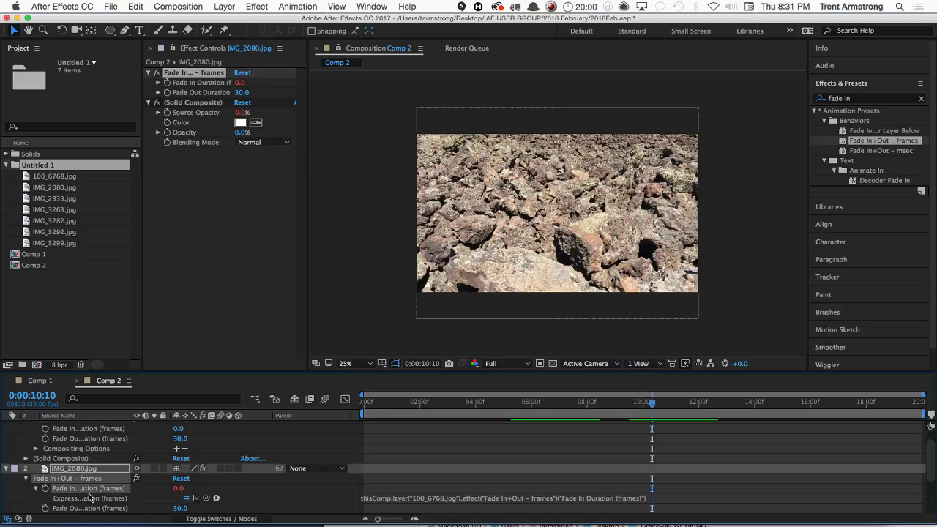
right_click(84, 496)
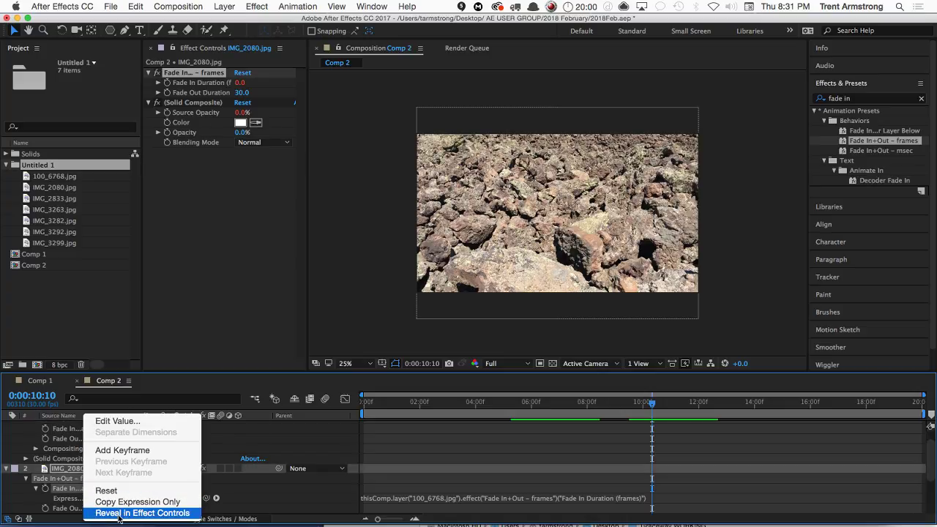
click(128, 502)
click(96, 430)
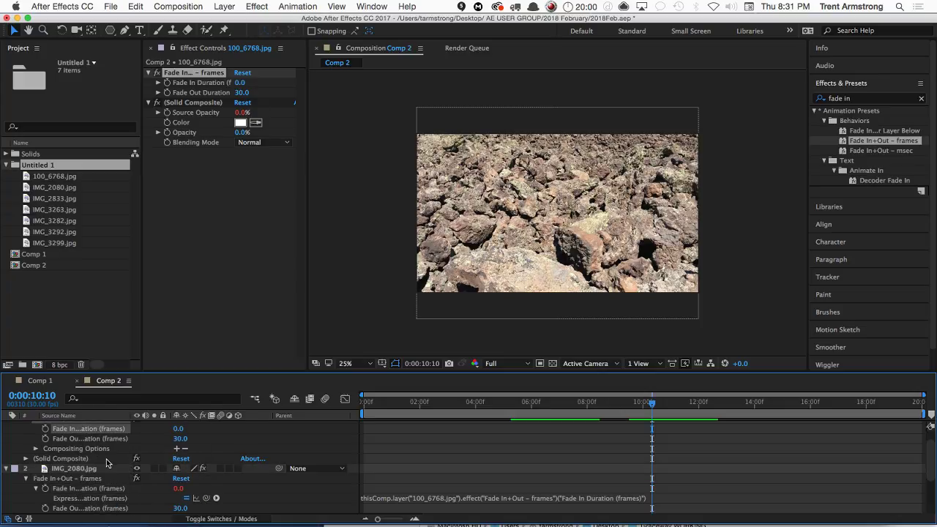
key(t)
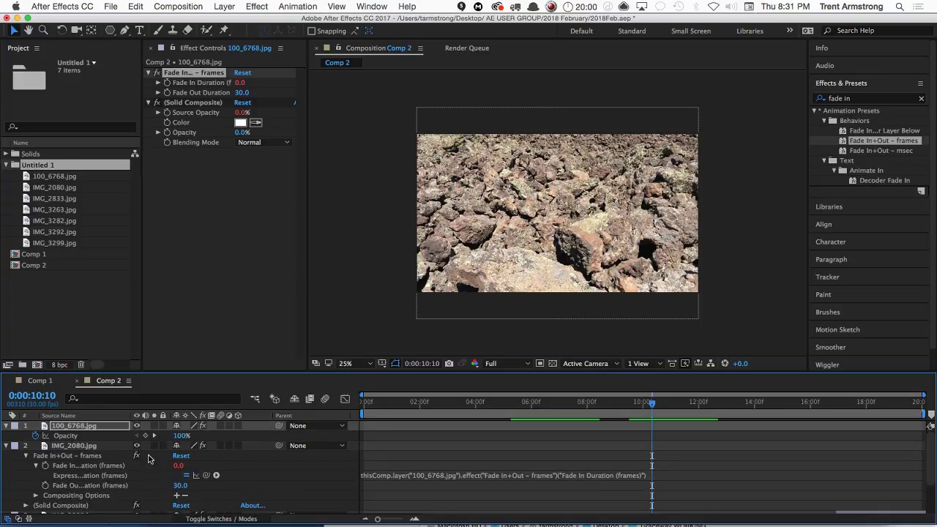
click(78, 428)
key(e)
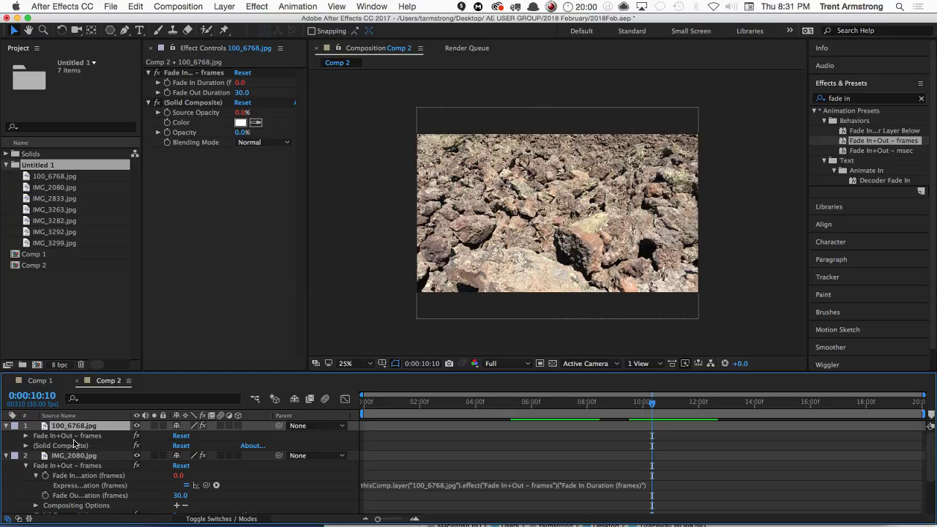
click(26, 435)
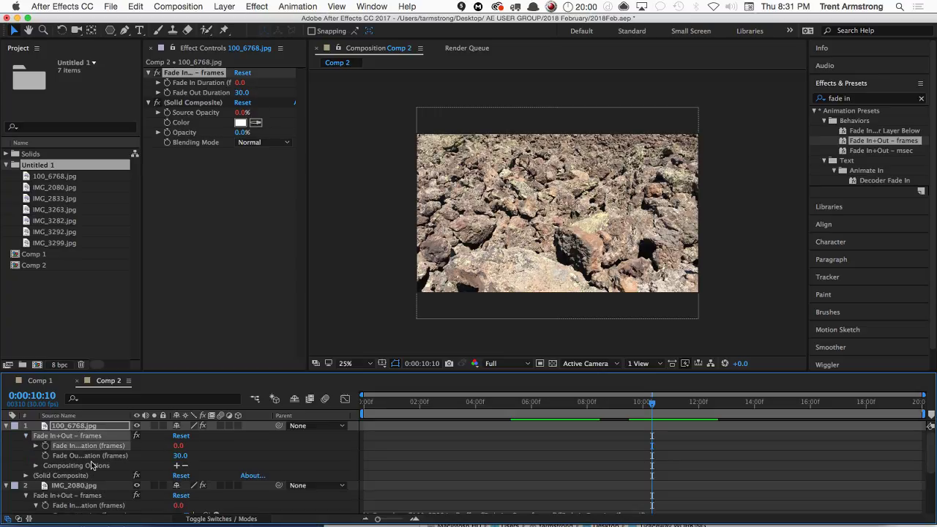
key(t)
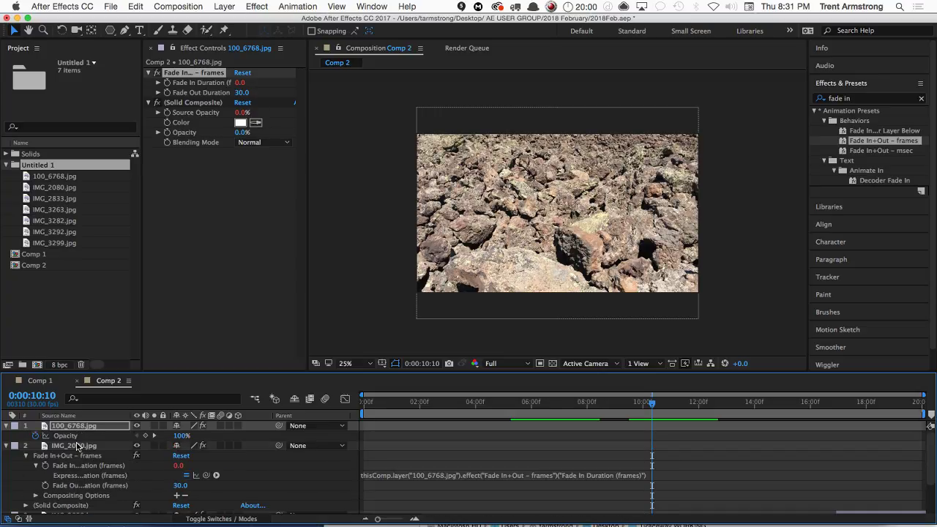
Show Opacity for layers 2–7, collapse all layers' properties, then scrub back through the comp
click(77, 446)
key(t)
click(80, 465)
shift+click(89, 506)
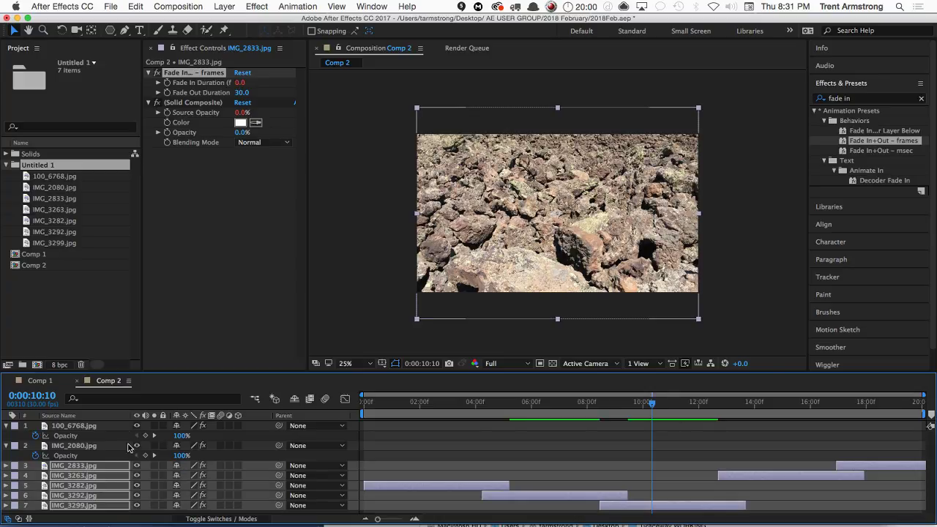
key(t)
click(77, 426)
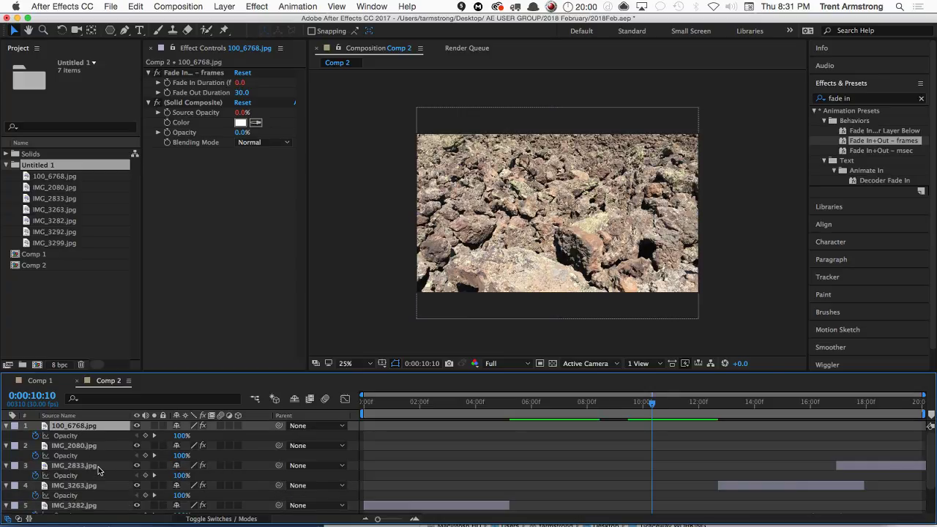
key(super+a)
key(t)
drag(470, 404, 711, 436)
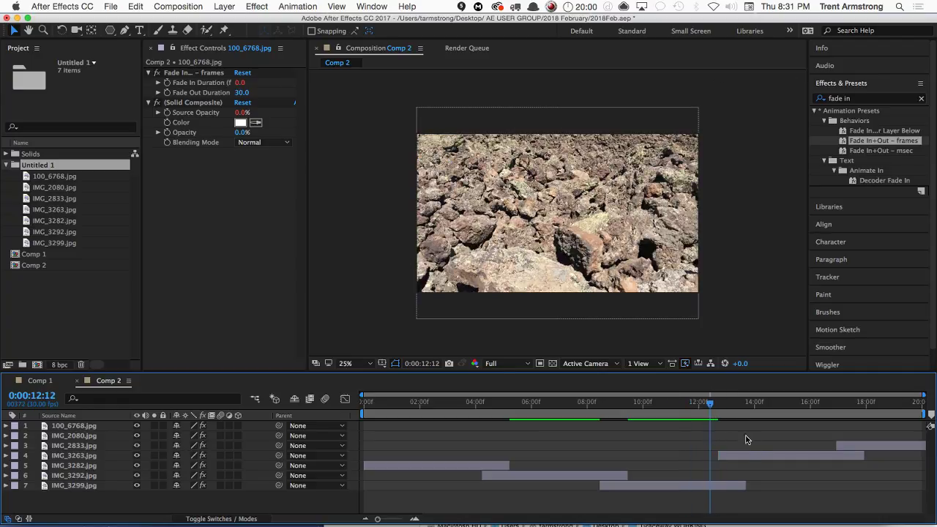
Move the four selected photo layers to the bottom of the stack and preview the graffiti cars frame
click(749, 458)
shift+click(100, 437)
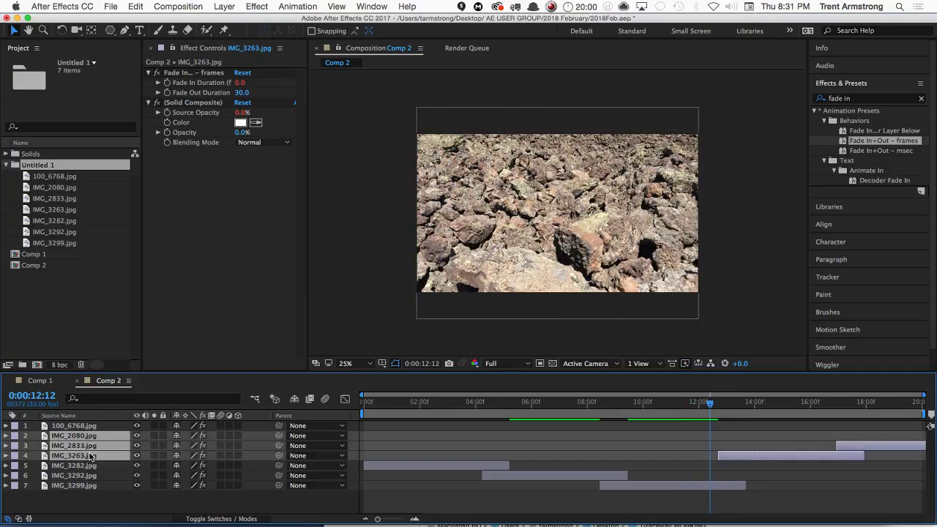
drag(88, 431, 96, 495)
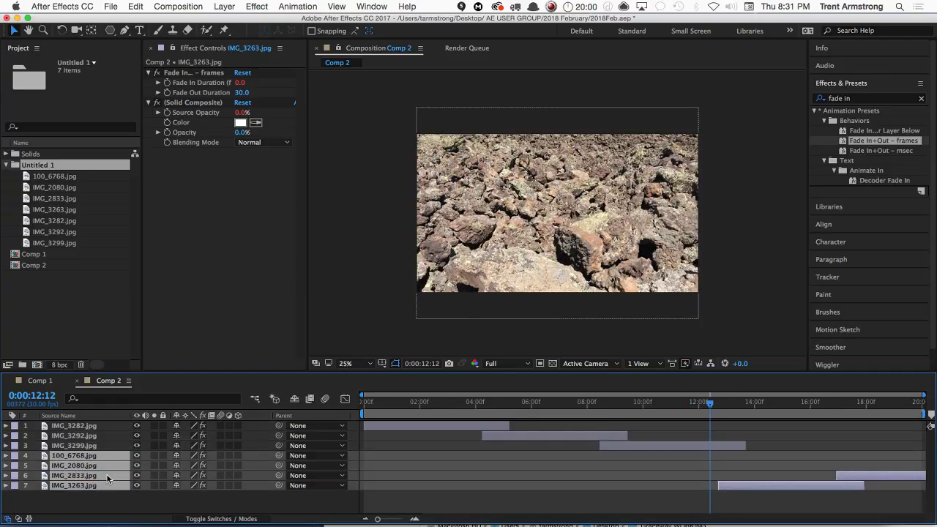
drag(711, 403, 676, 406)
Trim IMG_3299.jpg's out-point earlier and check the fade near its new end
click(699, 446)
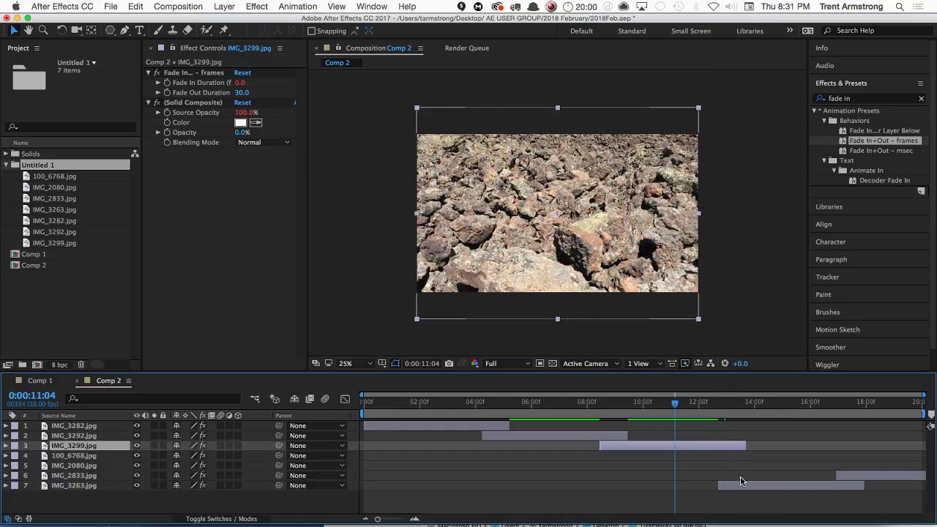
drag(745, 445, 695, 445)
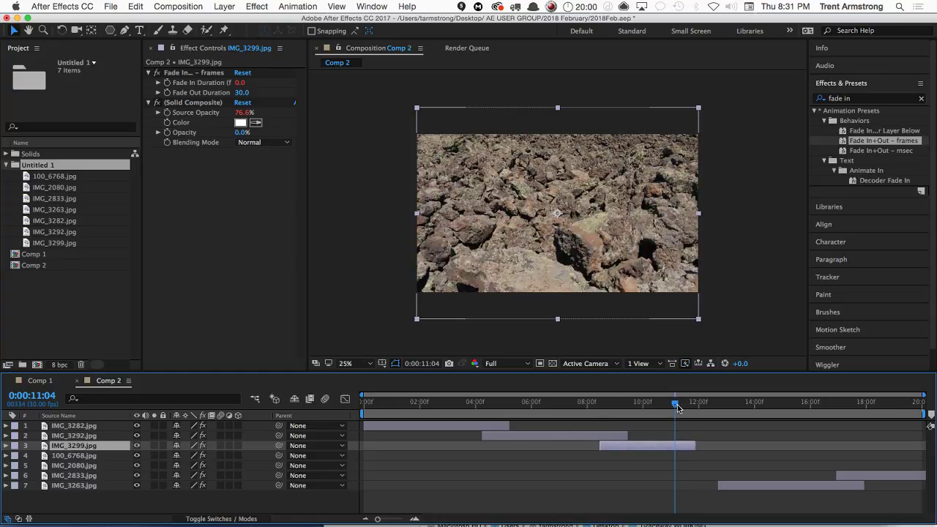
mouse_move(675, 404)
mouse_down()
mouse_move(655, 404)
mouse_move(696, 407)
mouse_move(679, 417)
mouse_move(689, 413)
mouse_up()
Review IMG_3299.jpg's effect expressions, inspecting outPoint in Source Opacity without changing anything
key(e)
key(e)
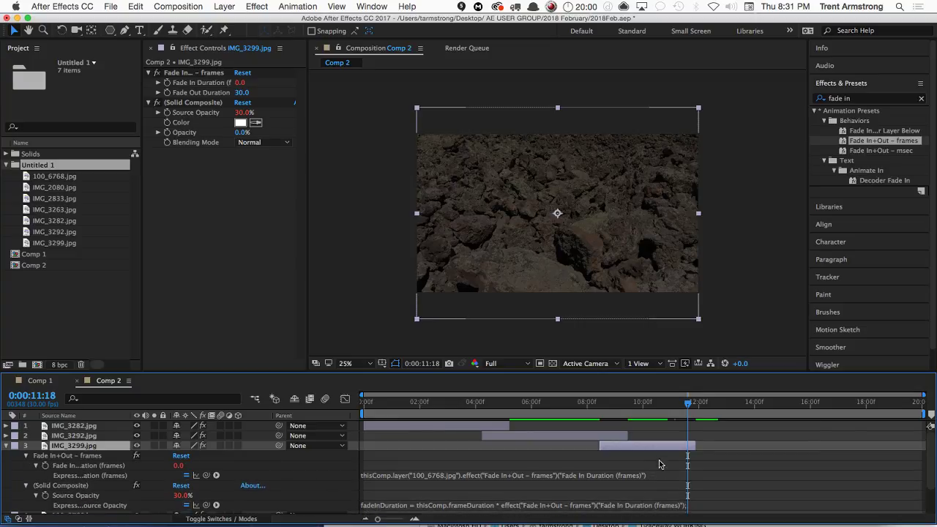
drag(688, 506, 655, 511)
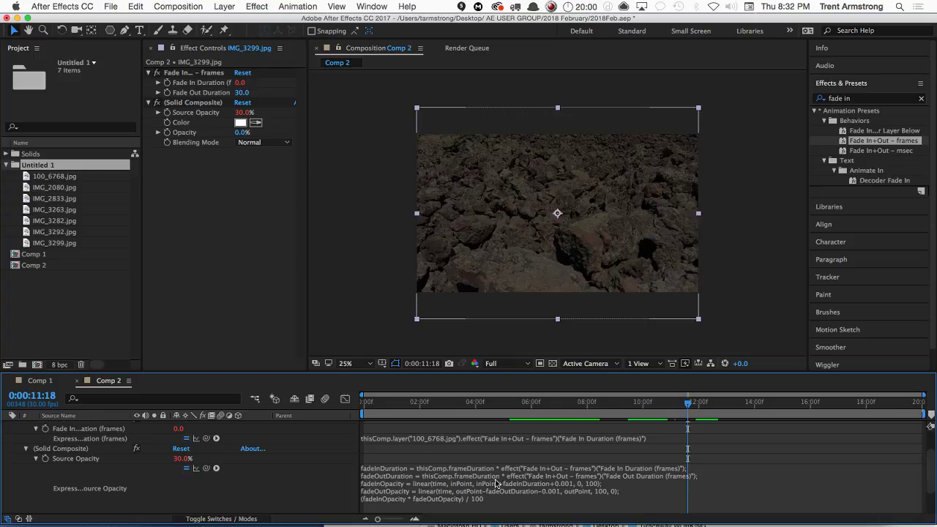
click(461, 497)
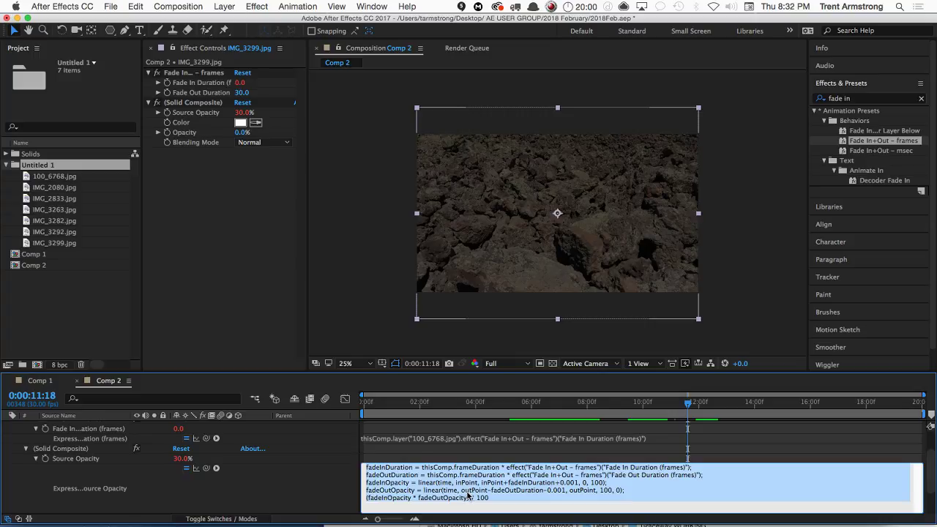
double_click(475, 491)
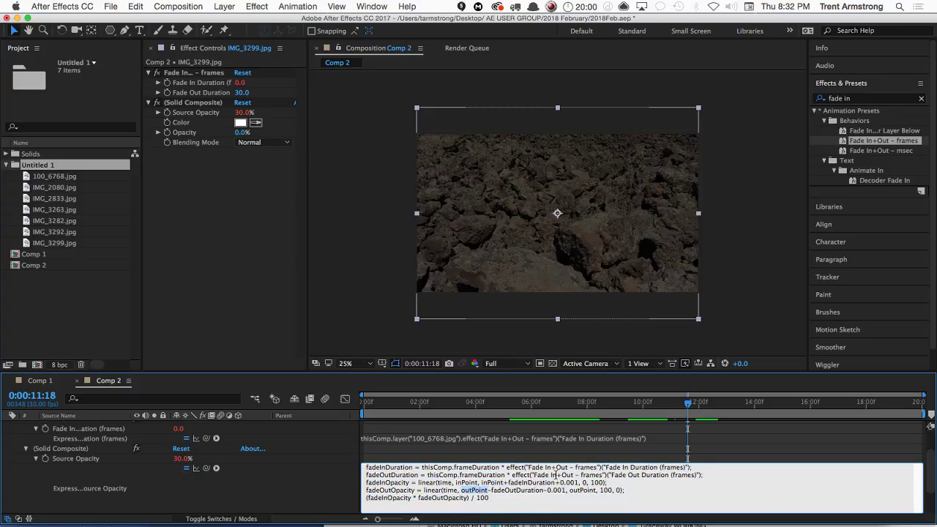
key(KP_Enter)
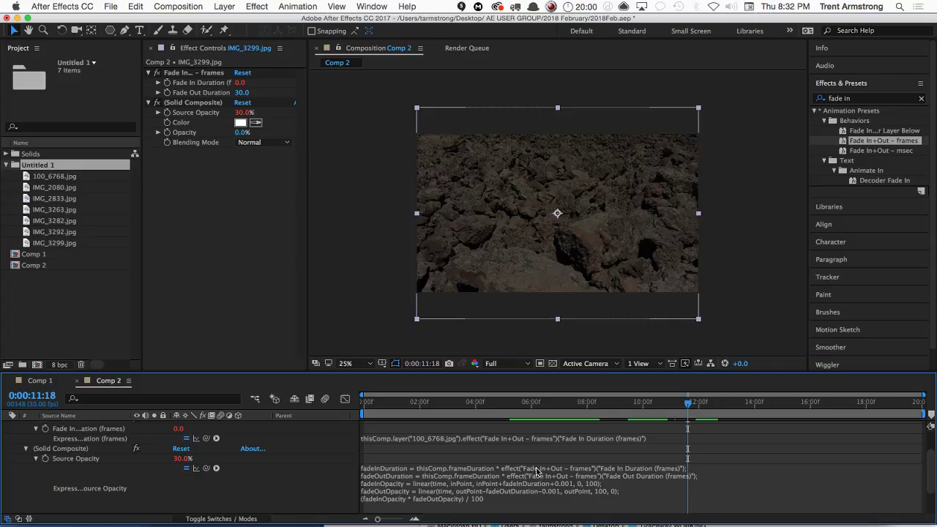
Slide IMG_3263.jpg earlier to about 11 seconds and retrim IMG_3299.jpg's end, previewing the rocks-to-cars cross-fade
key(u)
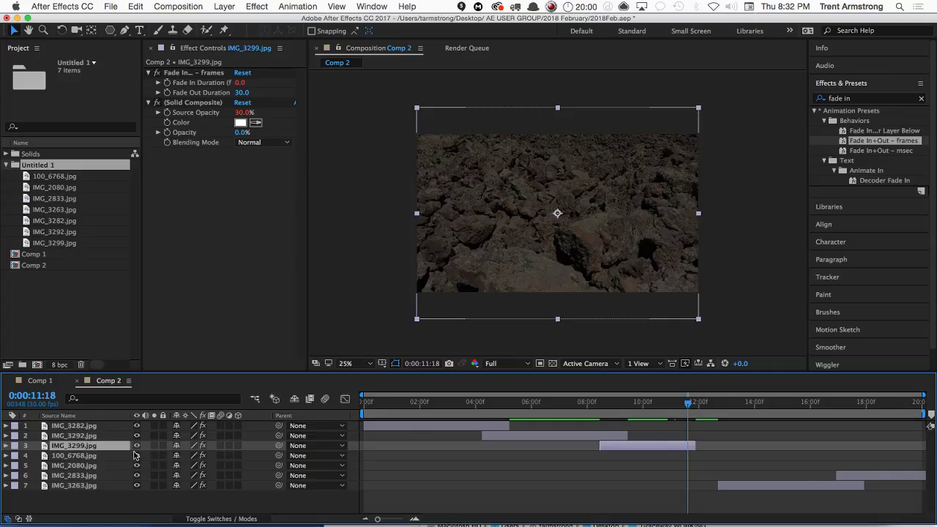
drag(689, 407, 671, 414)
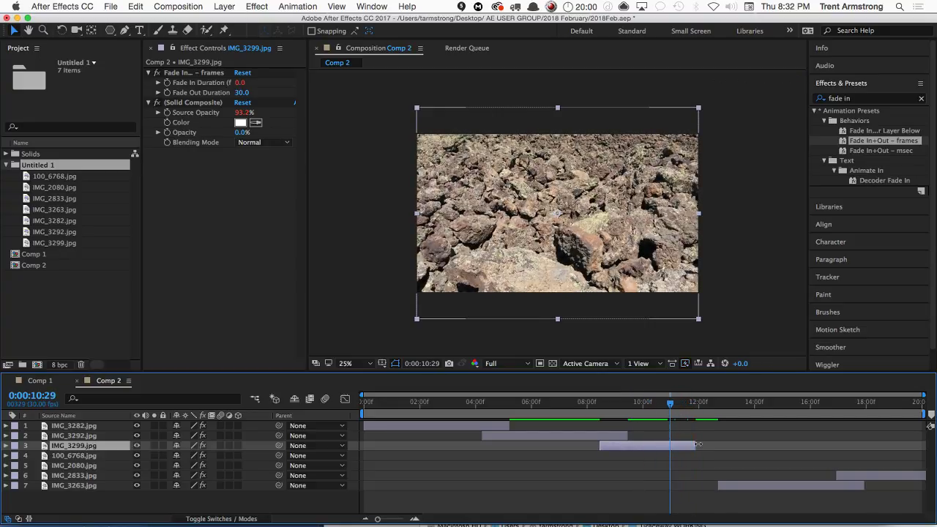
drag(768, 489, 718, 489)
mouse_move(671, 402)
mouse_down()
mouse_move(695, 406)
mouse_move(673, 407)
mouse_move(685, 409)
mouse_up()
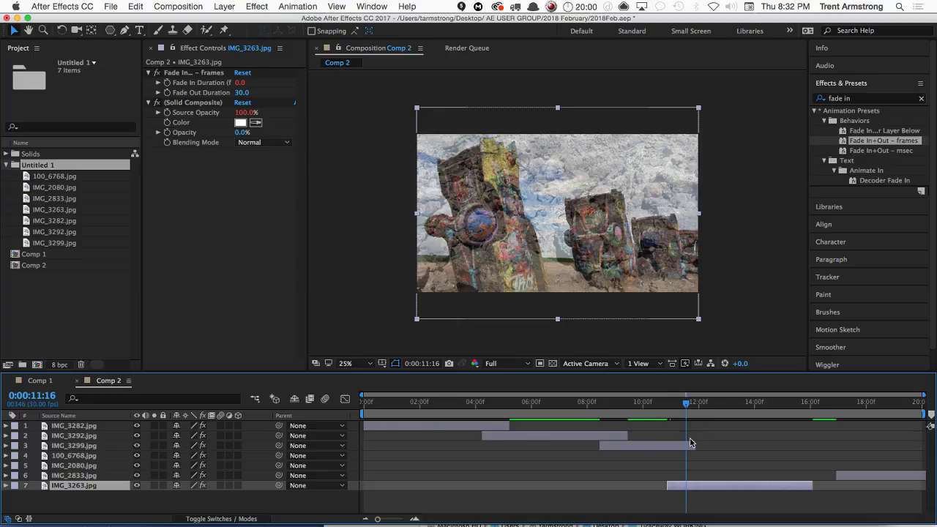
mouse_move(686, 409)
mouse_down()
mouse_move(676, 408)
mouse_move(696, 407)
mouse_move(677, 415)
mouse_up()
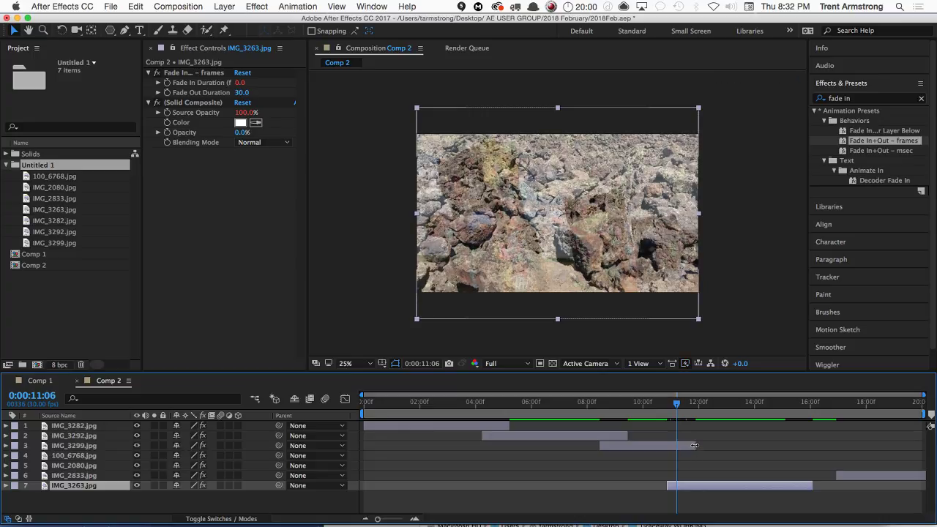
drag(696, 445, 812, 445)
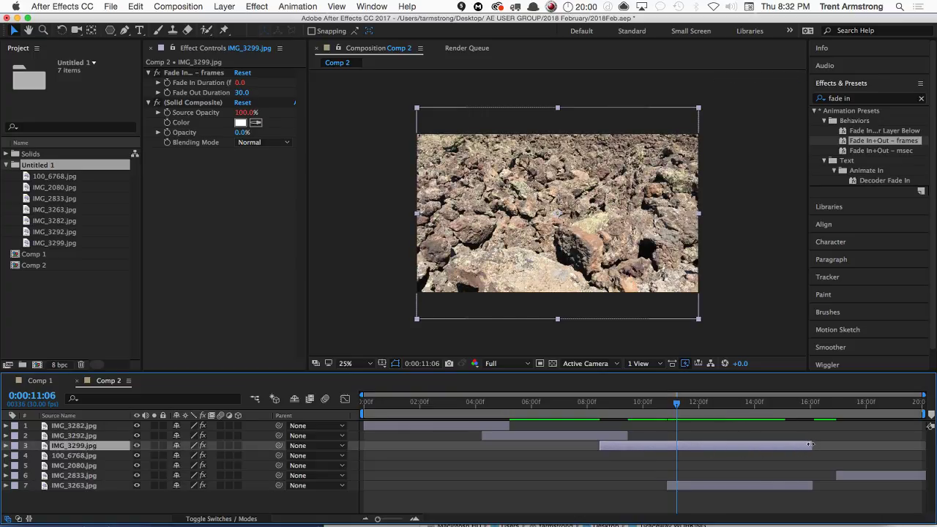
drag(813, 444, 693, 445)
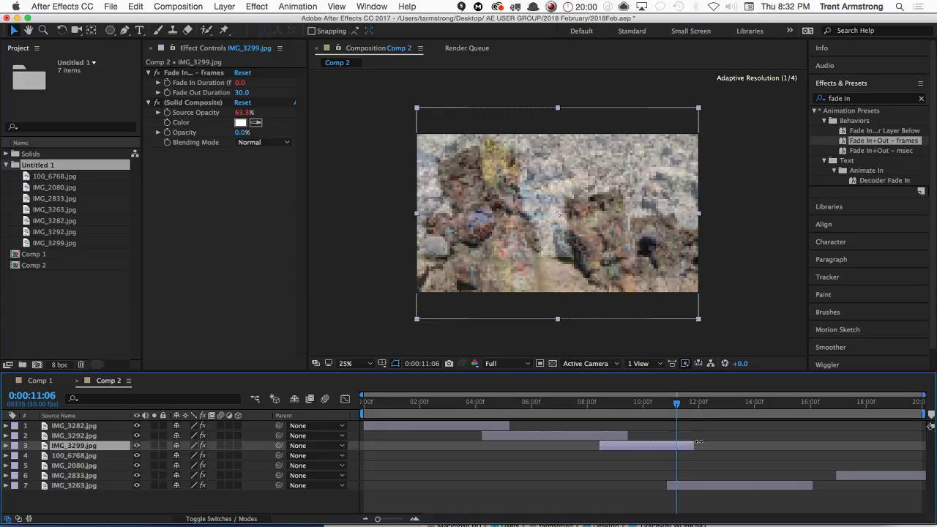
drag(677, 408, 695, 418)
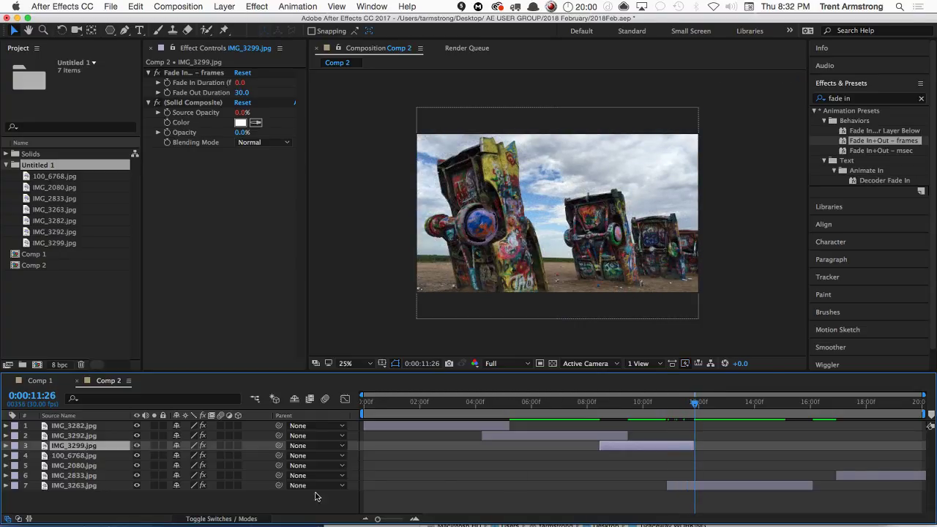
Deselect IMG_3299.jpg and raise the viewer–timeline divider to enlarge the Timeline panel
click(199, 502)
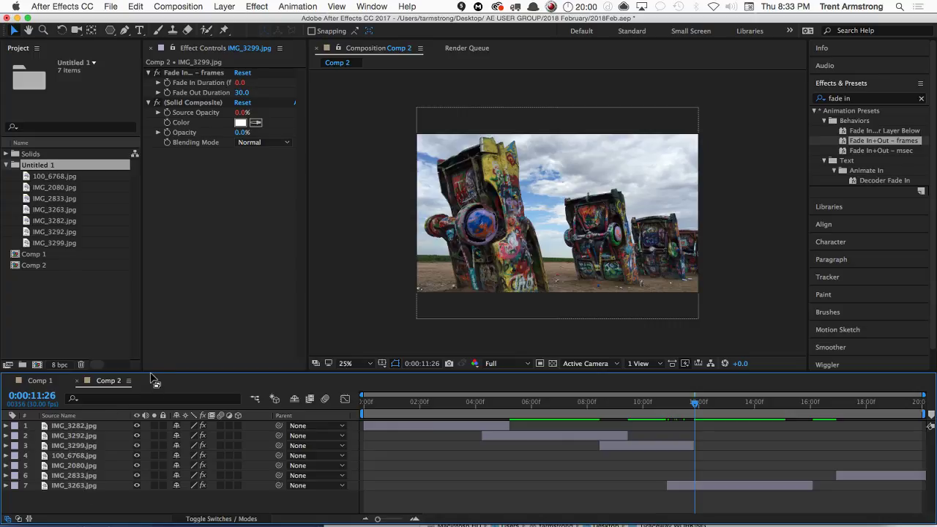
drag(153, 372, 151, 320)
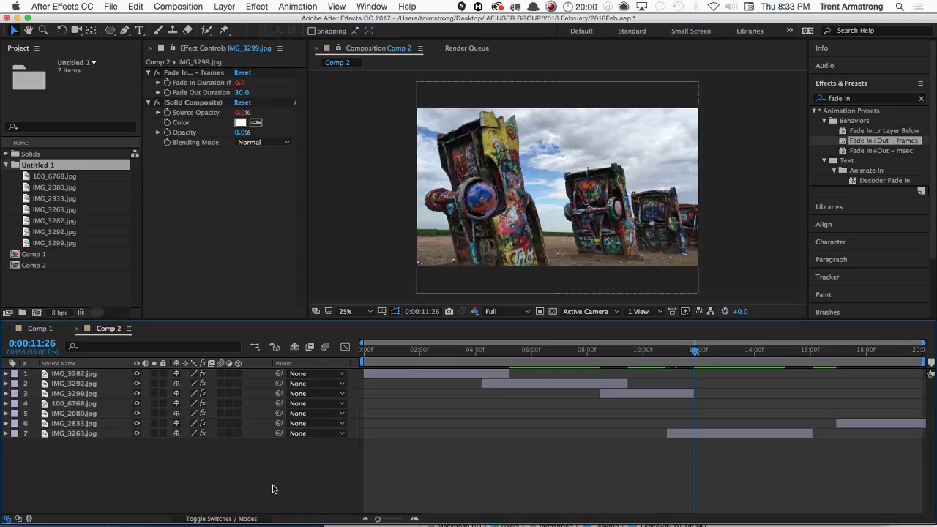
Delete all seven layers from Comp 2 and re-add every photo from the Untitled 1 folder at 0:00
key(super+a)
key(Home)
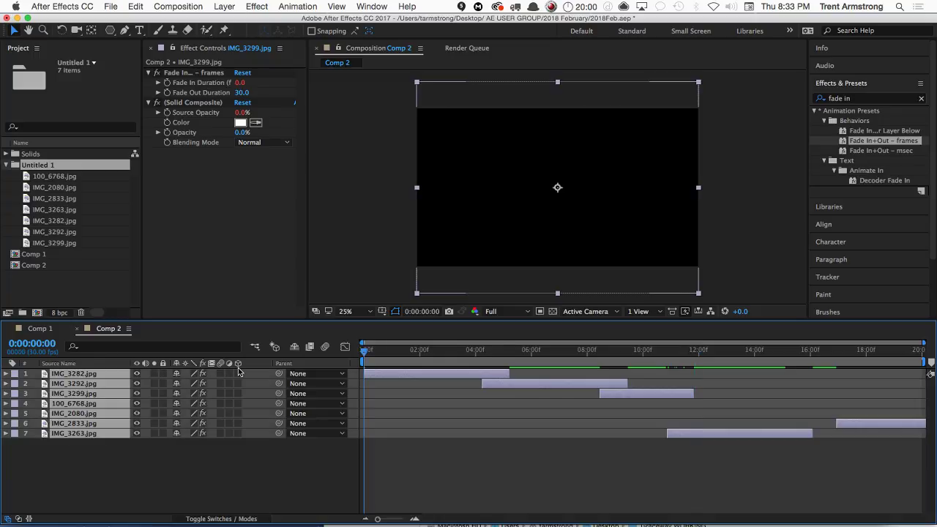
key(Delete)
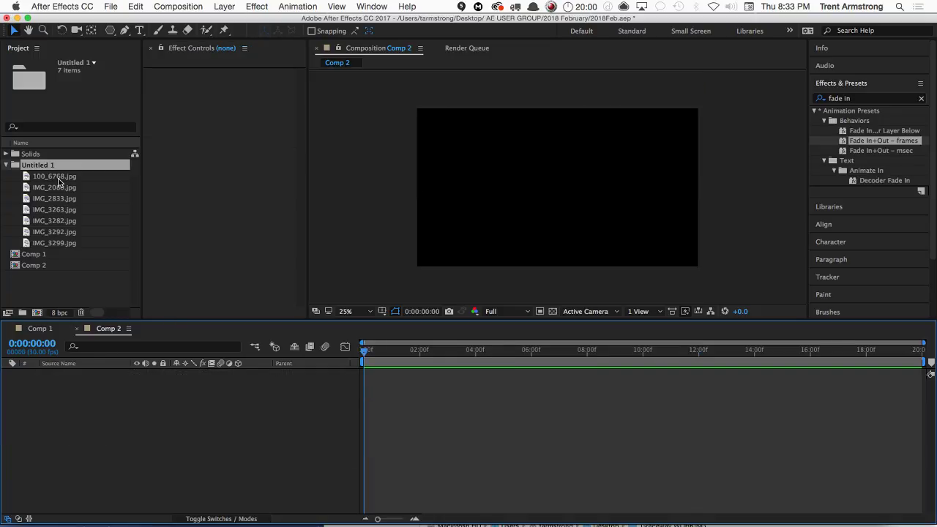
drag(46, 165, 69, 456)
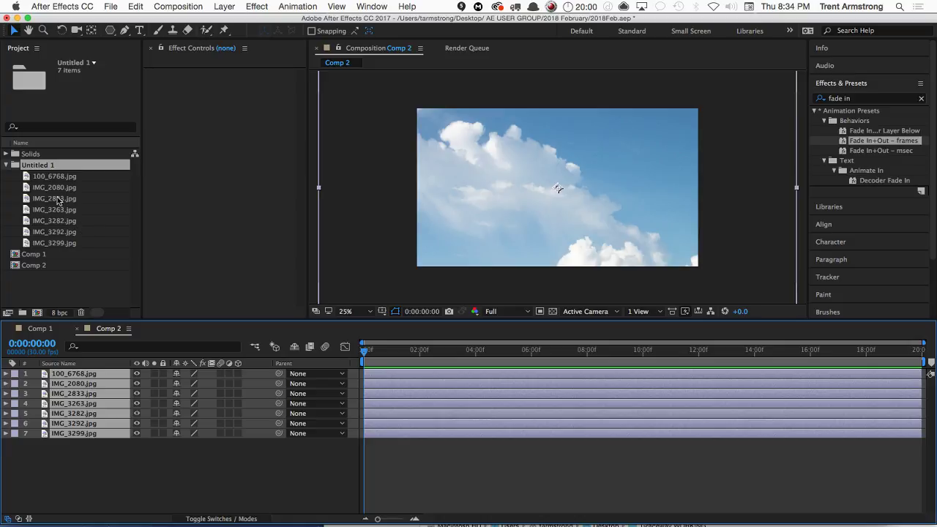
Rename Comp 2 to 'Pics 1'
click(37, 265)
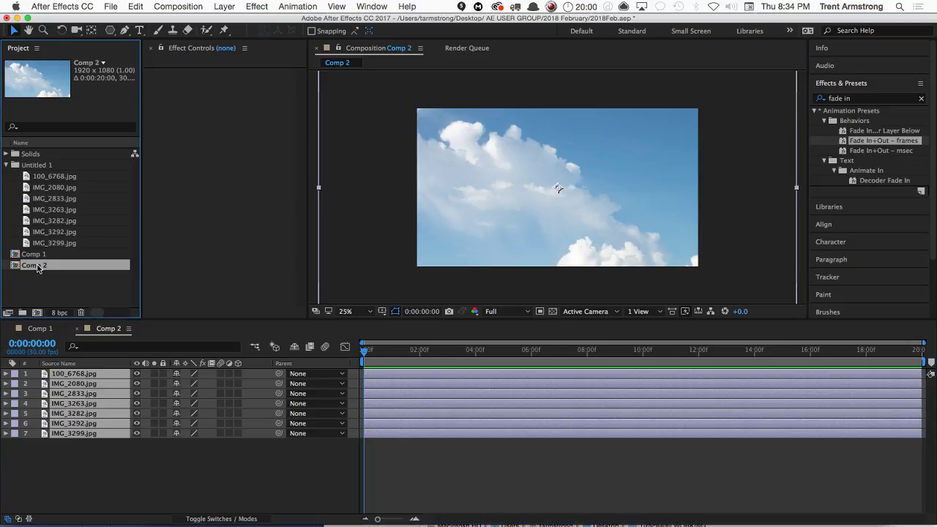
key(Return)
text(Pics 1)
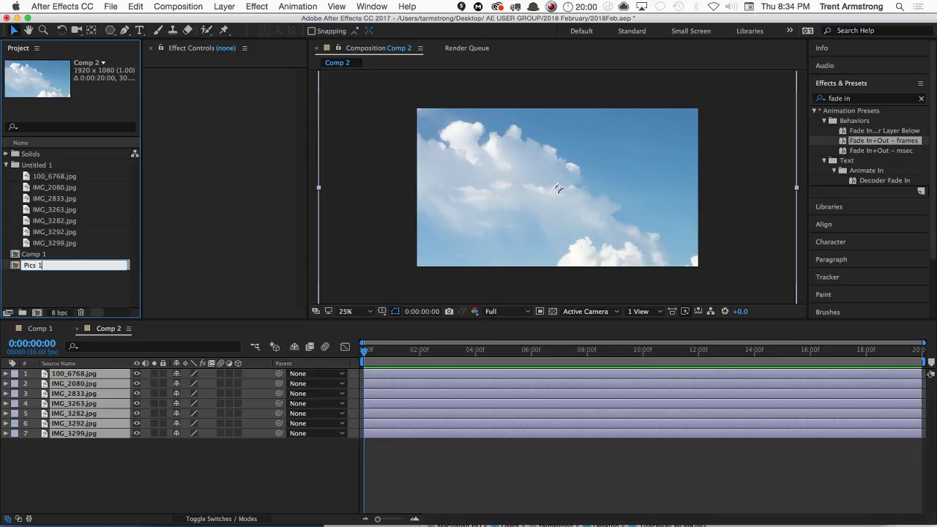
key(Return)
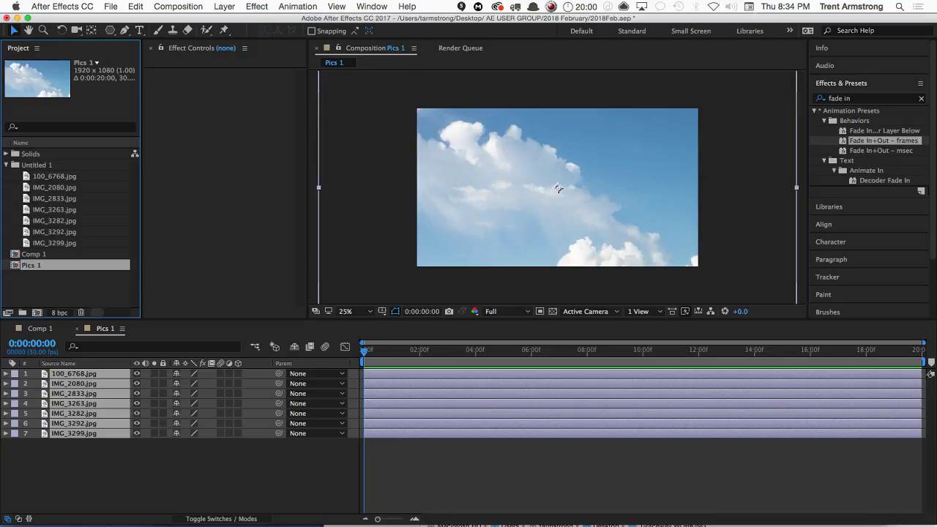
Add an Opacity expression on 100_6768.jpg that begins by reading thisComp.name
click(109, 477)
click(82, 375)
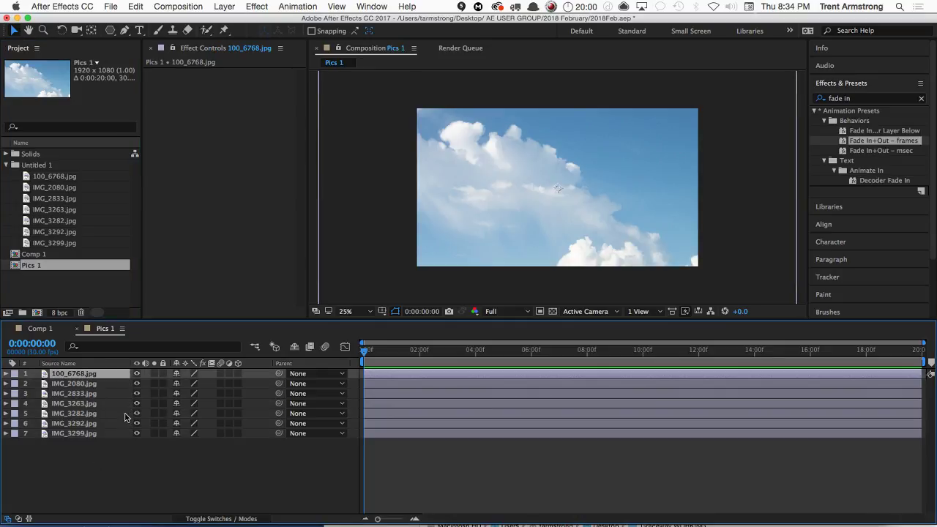
key(t)
alt+click(35, 384)
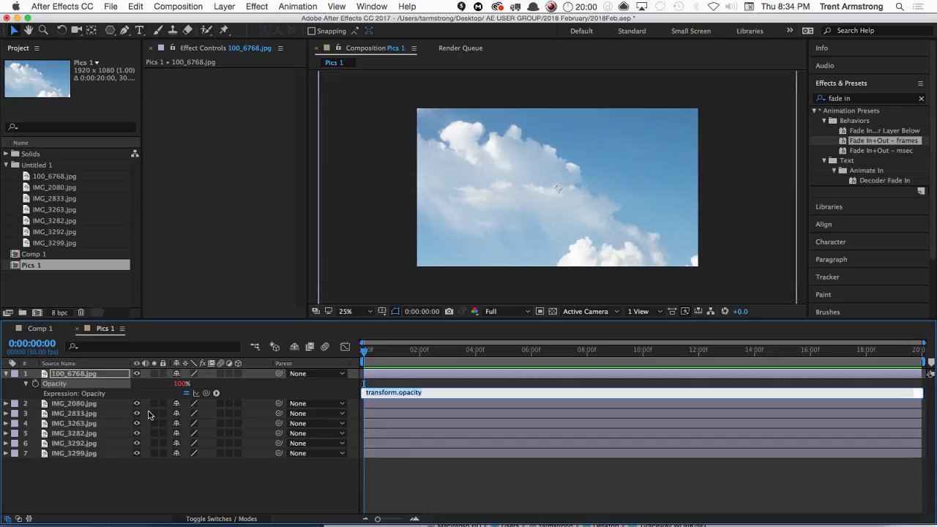
text(if ()
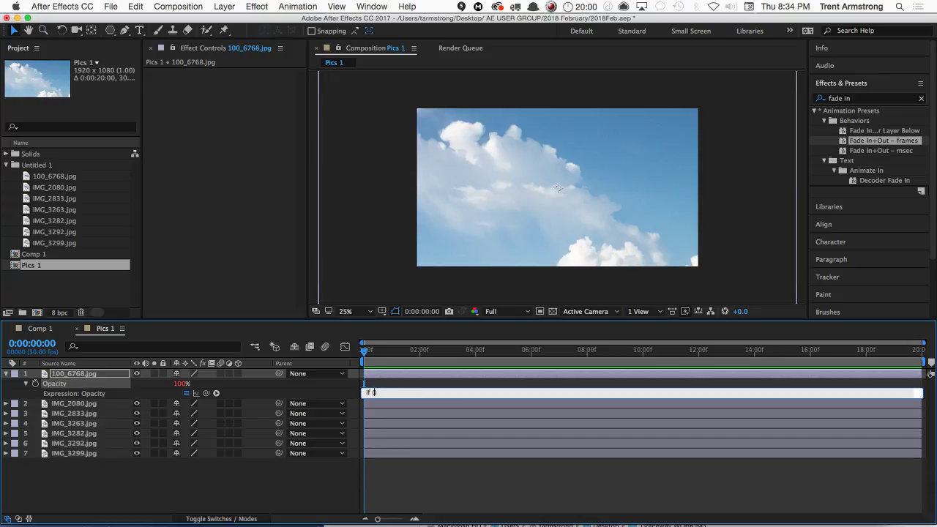
text(layer)
key(Return)
drag(406, 400, 406, 424)
text(t)
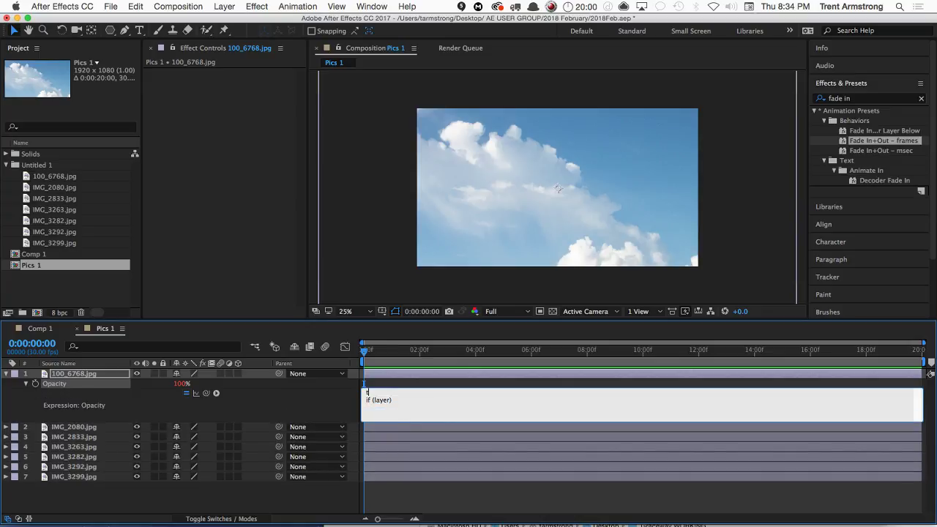
text(hisComp.name())
key(BackSpace)
key(BackSpace)
Complete the expression as N = thisComp.name; if (index == N) 100 else 0, and commit it
text(N)
text(= )
text(;)
text( if (layer)
key(BackSpace)
key(BackSpace)
key(BackSpace)
key(BackSpace)
key(BackSpace)
text(index =)
key(BackSpace)
text(=)
text( N) 100)
text(0)
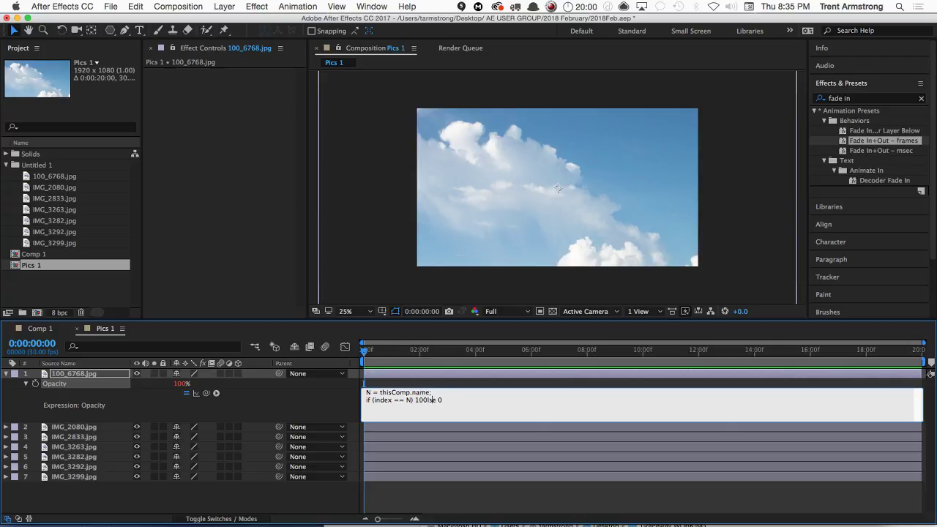
key(Left)
key(Left)
text(e)
key(KP_Enter)
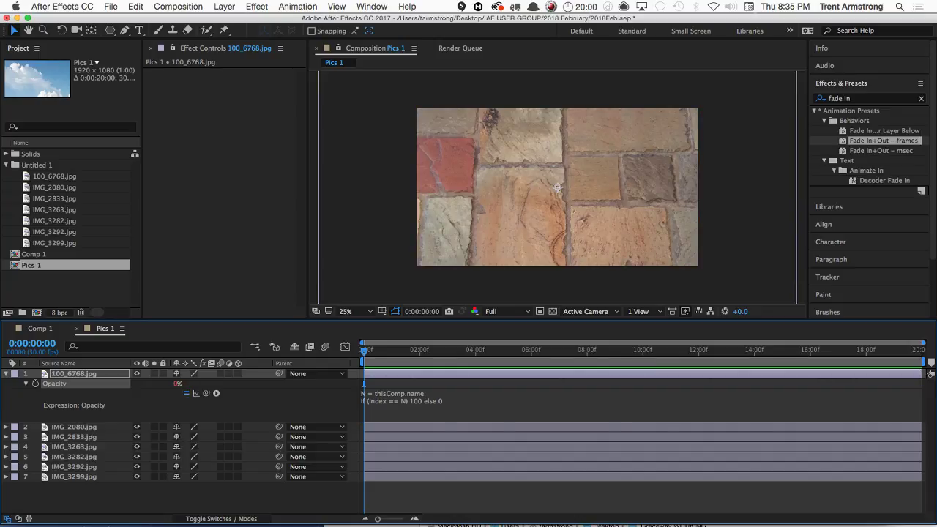
click(38, 268)
Rename the Pics 1 comp to '1'
key(Return)
text(1)
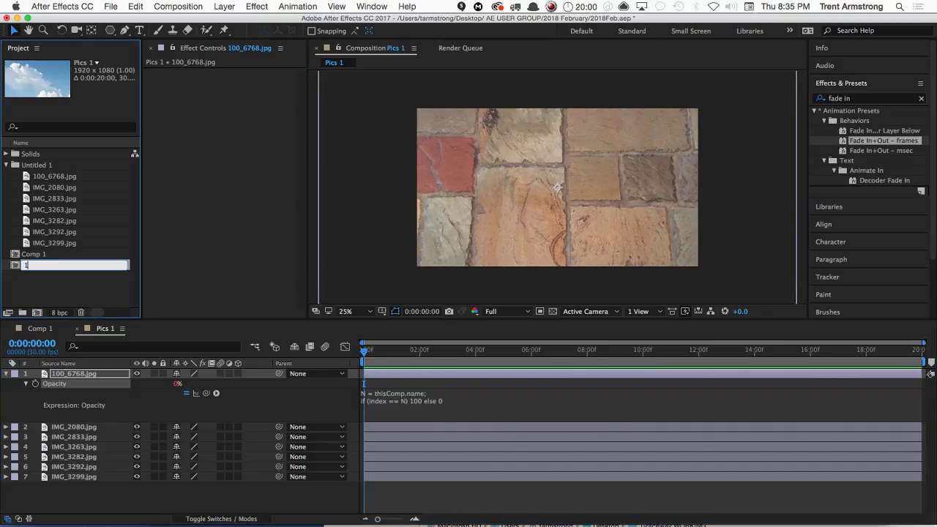
key(Return)
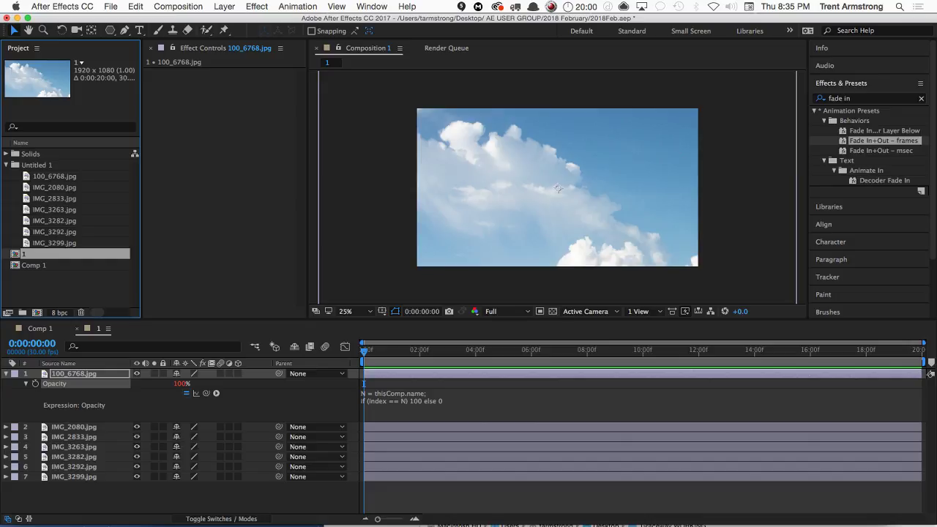
Copy 100_6768.jpg's Opacity expression to all seven layers, then duplicate comp 1 with Cmd+D
click(6, 374)
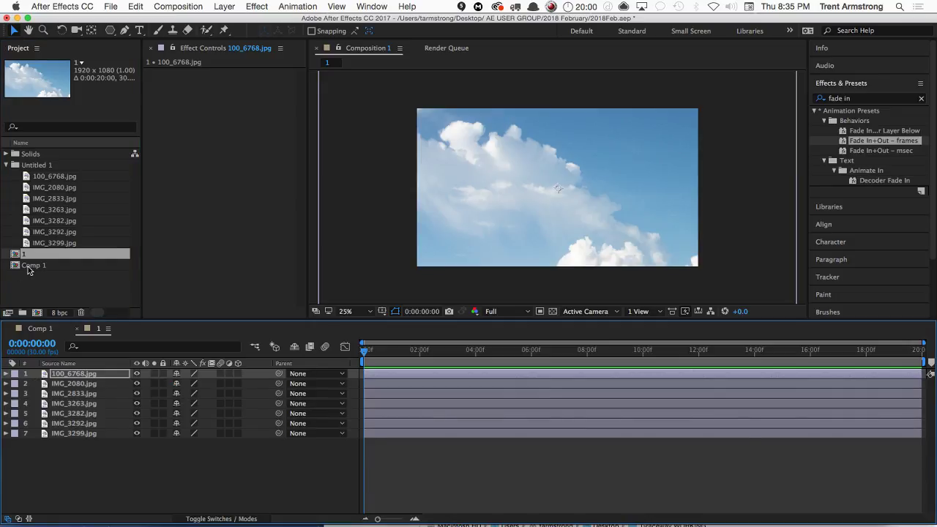
click(74, 375)
key(t)
right_click(63, 387)
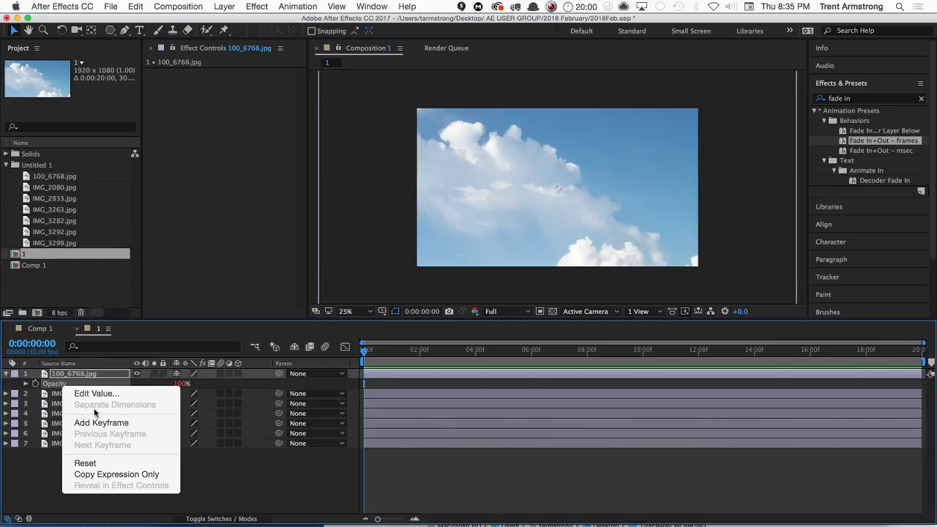
click(88, 471)
click(84, 444)
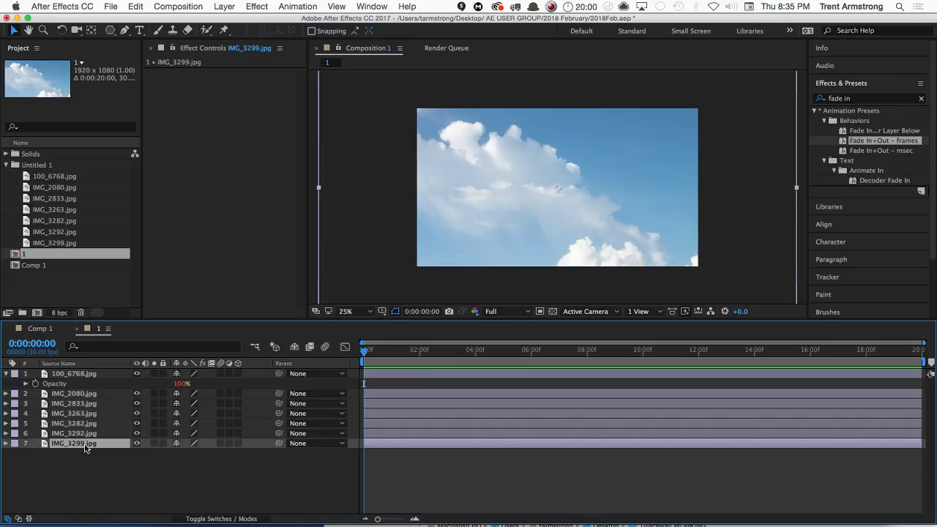
shift+click(91, 394)
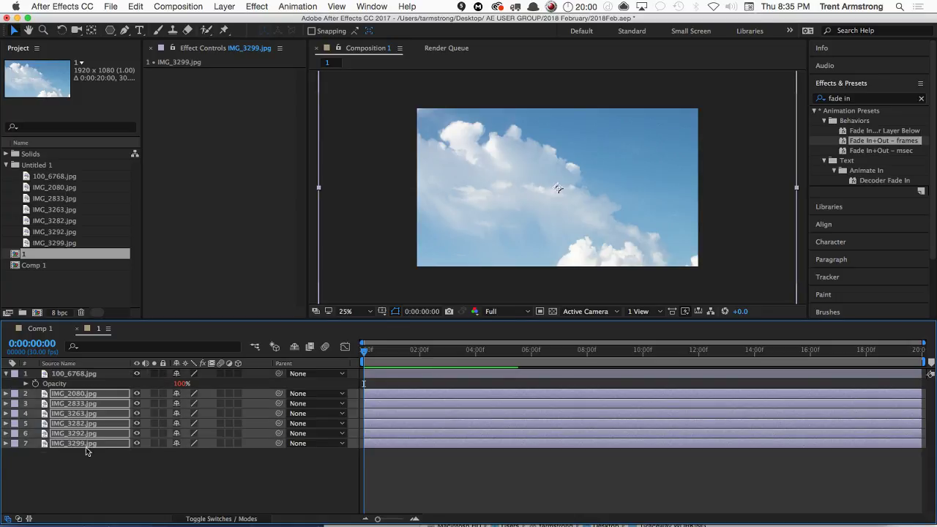
click(6, 373)
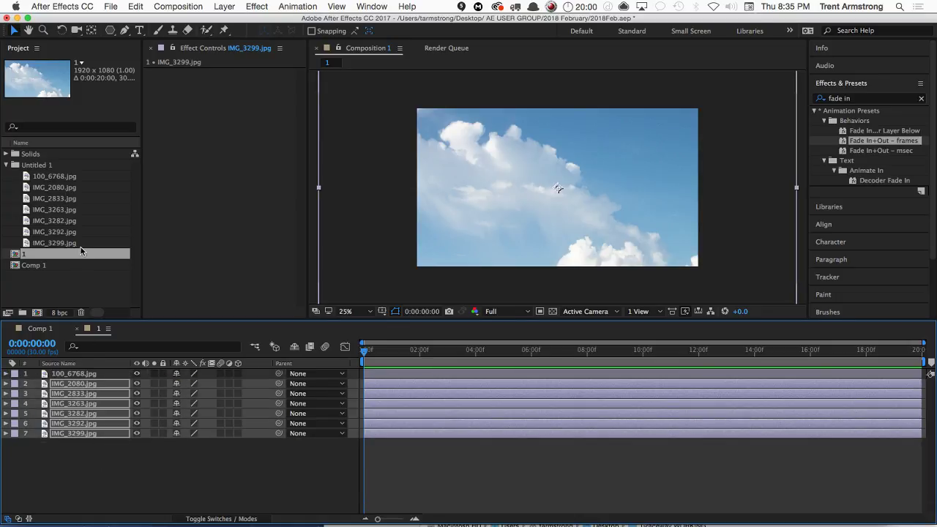
shift+click(93, 375)
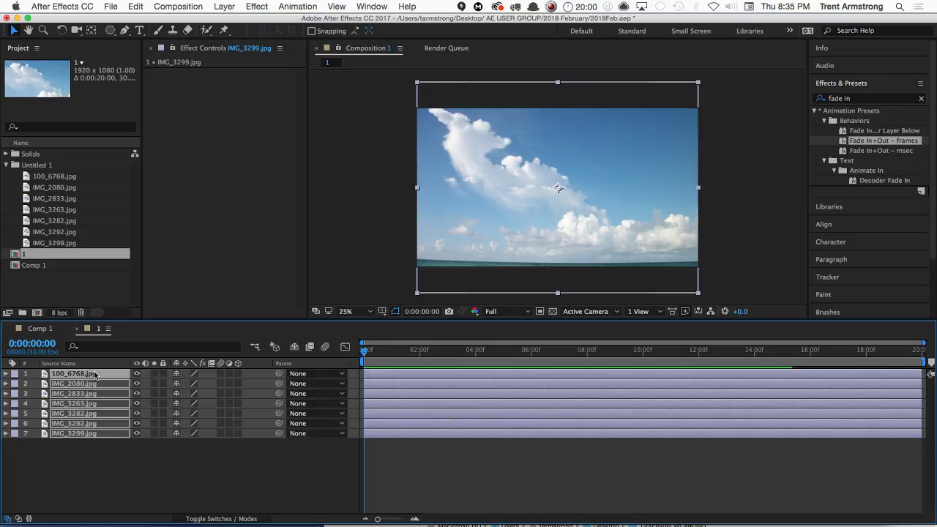
click(17, 255)
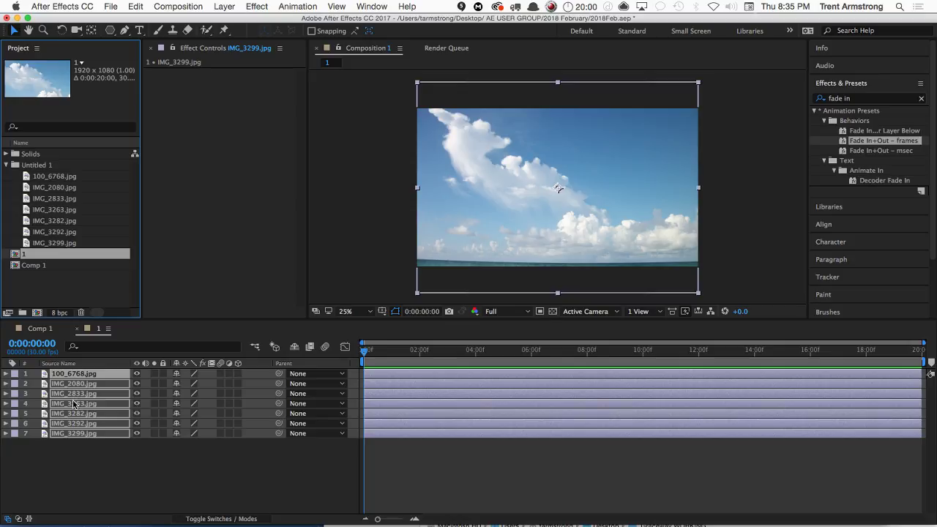
key(super+d)
key(super+d)
key(super+d)
key(super+d)
key(super+d)
key(super+d)
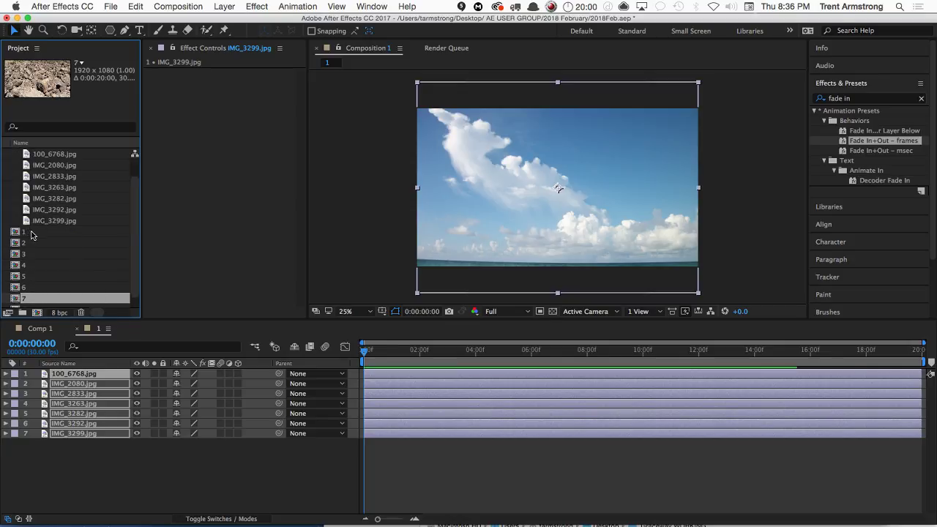
Preview the numbered comps in the Project panel and open comp 3
click(31, 232)
key(Down)
key(Down)
key(Down)
key(Down)
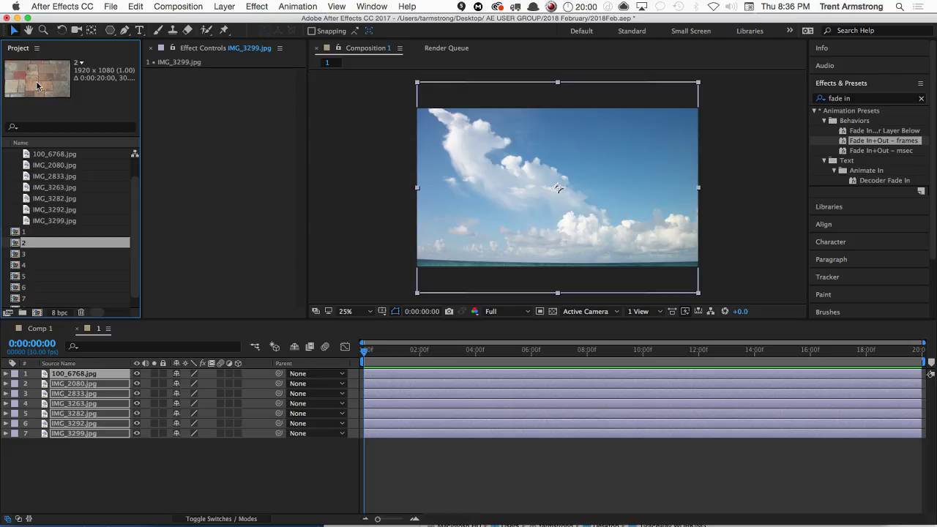
key(Down)
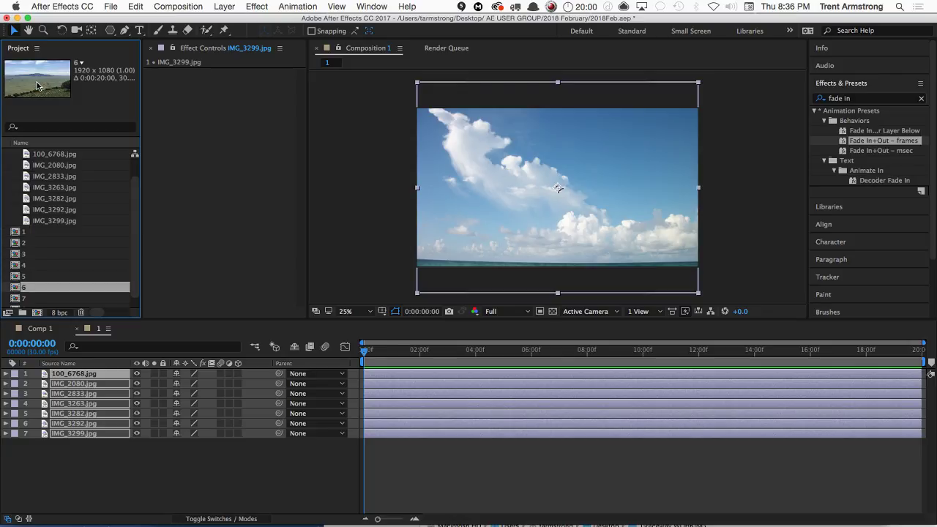
key(Down)
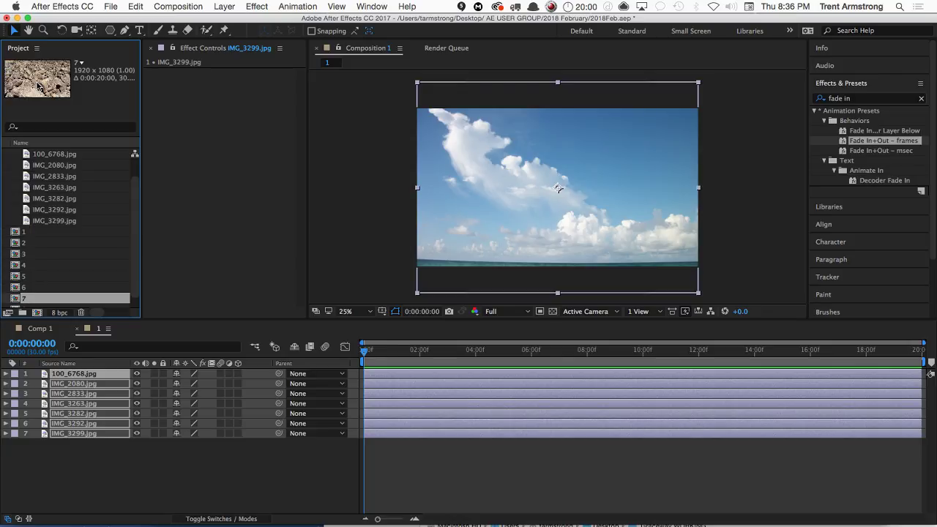
key(Up)
key(Up)
key(Up)
key(Up)
key(Up)
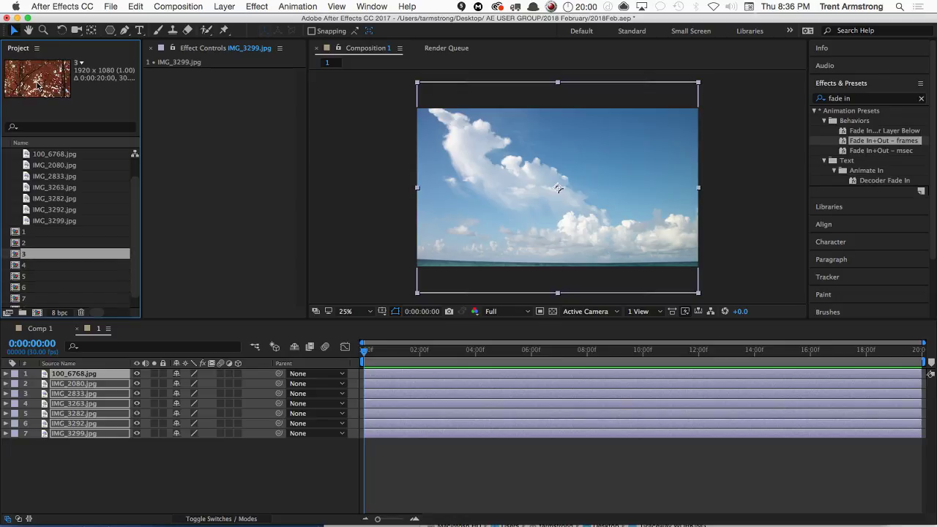
key(Down)
key(KP_Enter)
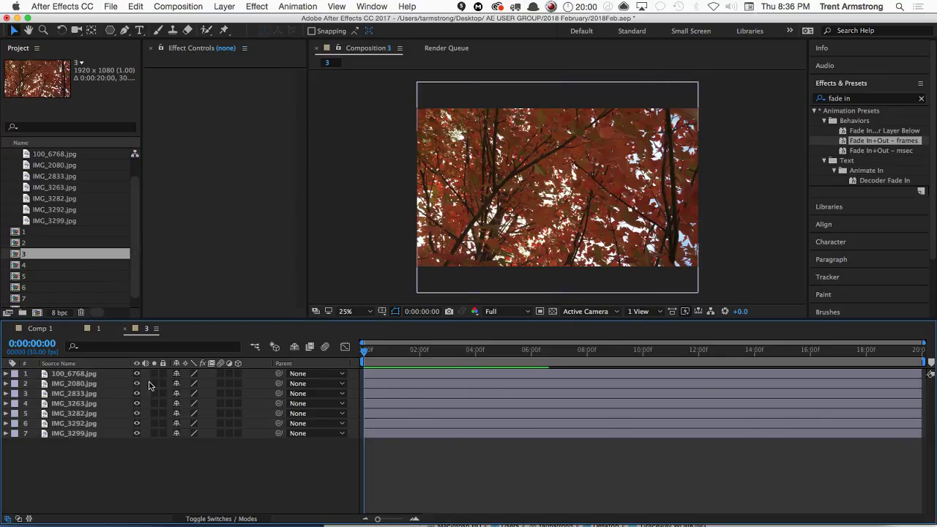
Show Opacity for layers 1–4, confirm only IMG_2833.jpg is at 100%, then hide the rows
click(87, 374)
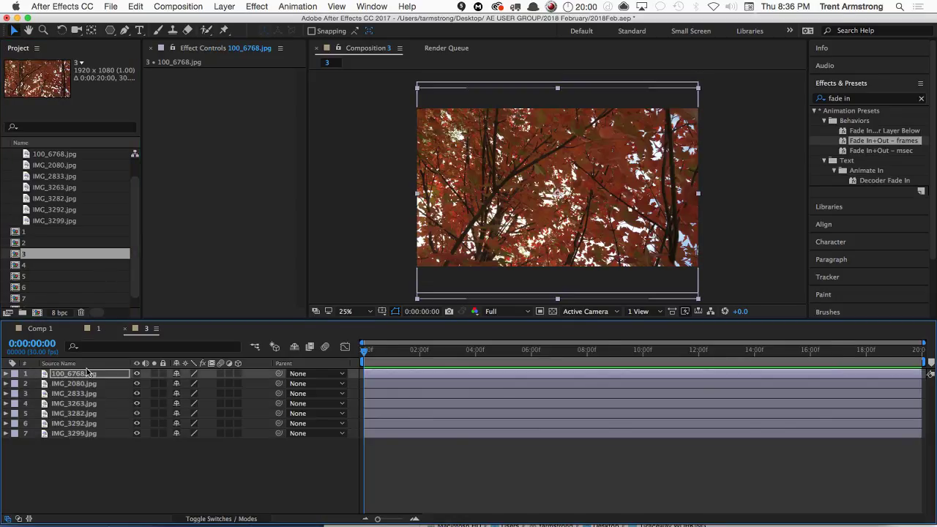
key(super+shift+Down)
key(super+shift+Down)
key(super+shift+Down)
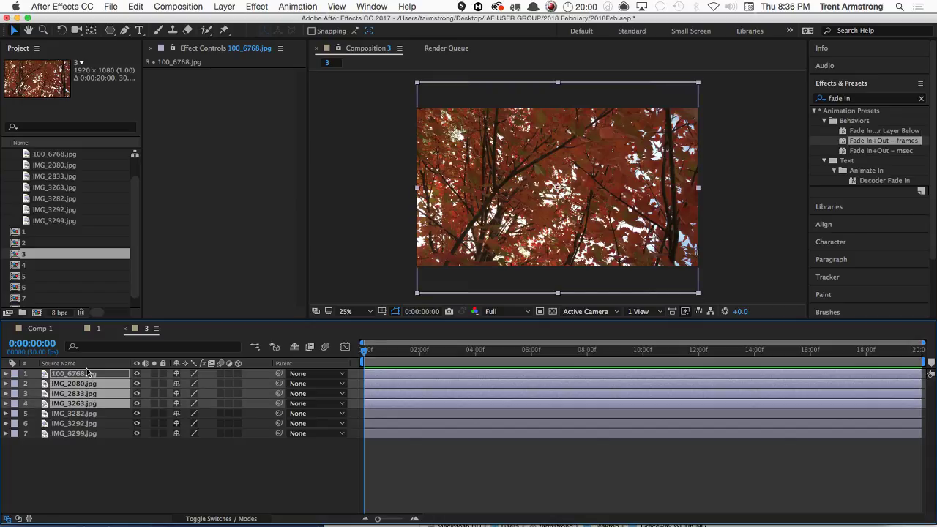
key(t)
click(70, 496)
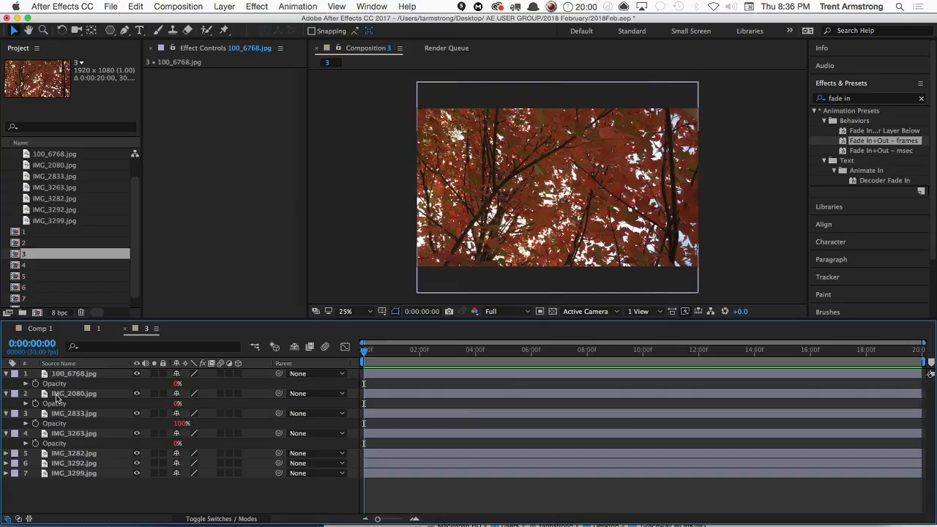
click(73, 414)
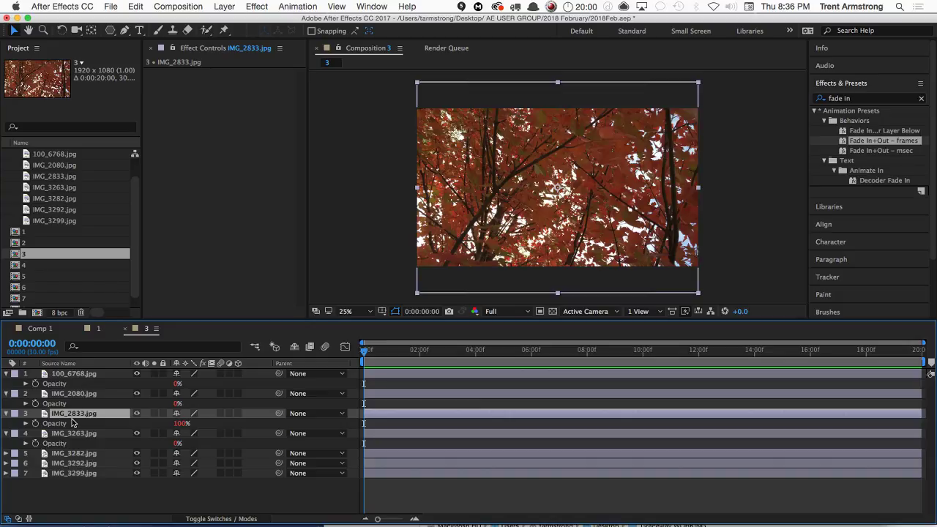
click(88, 496)
key(u)
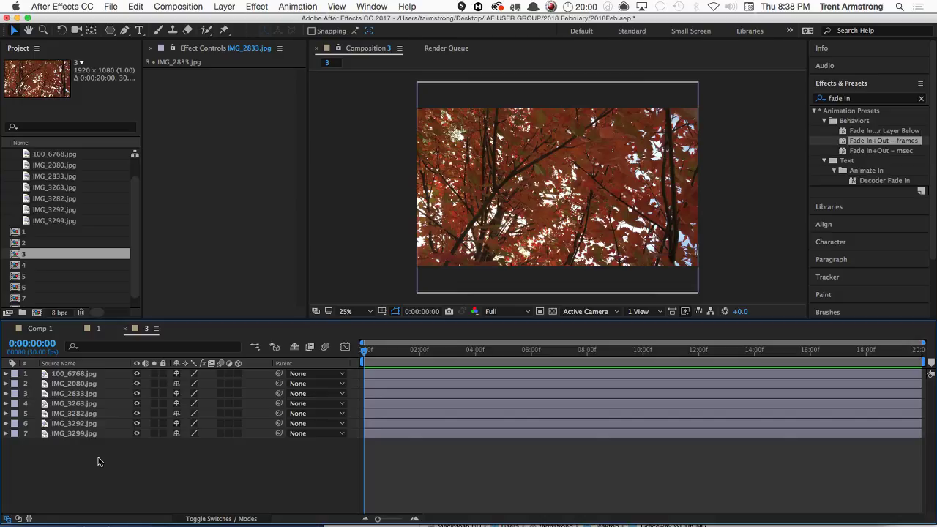
Open Composition 1 with the sky photo and look through its layers
double_click(28, 233)
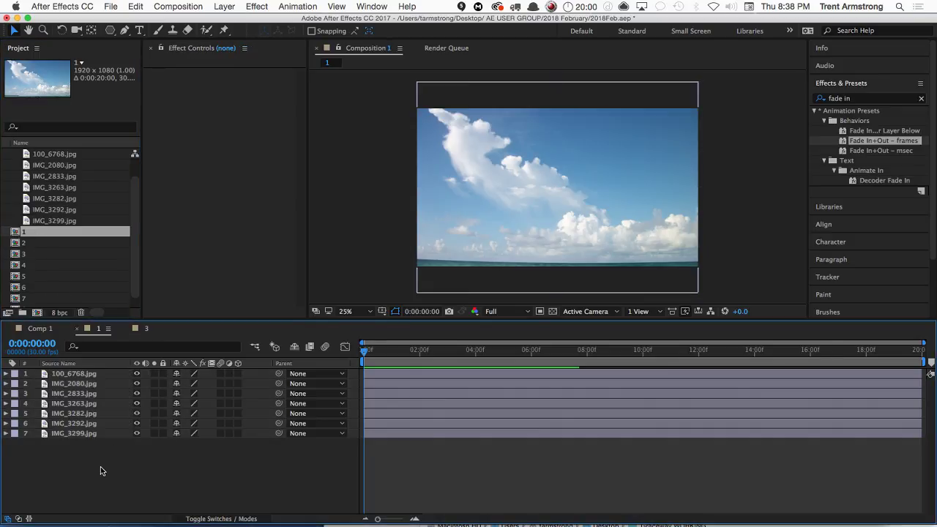
click(96, 375)
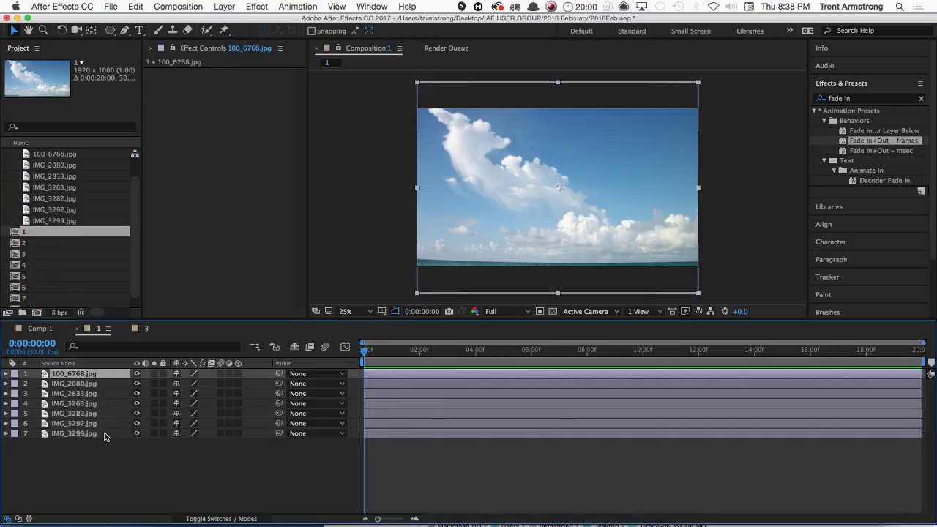
shift+click(104, 437)
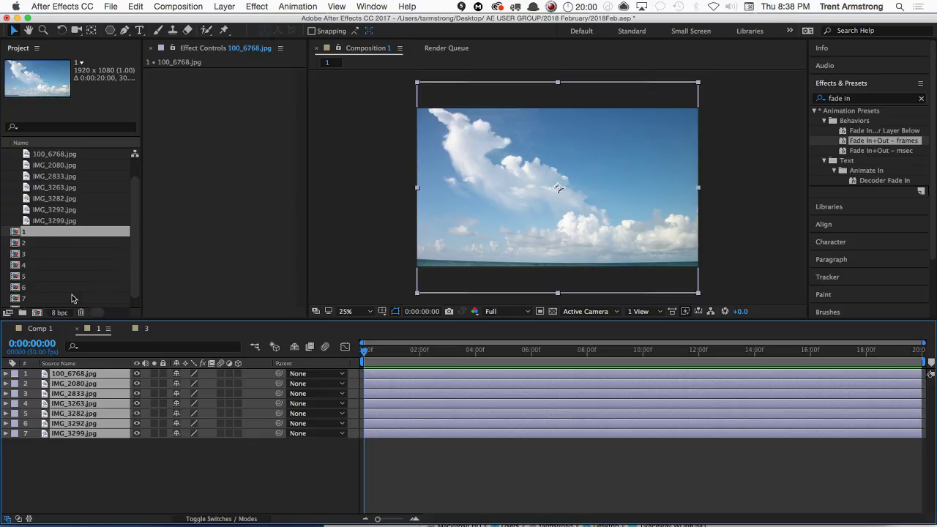
drag(139, 258, 137, 299)
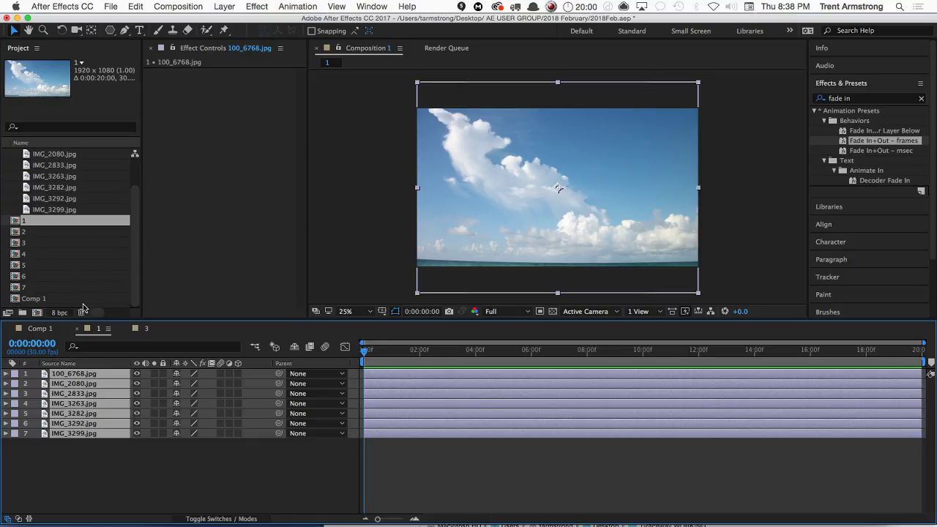
Select every layer in Composition 1 and open the Import File dialog on the PHOTOS folder
click(29, 222)
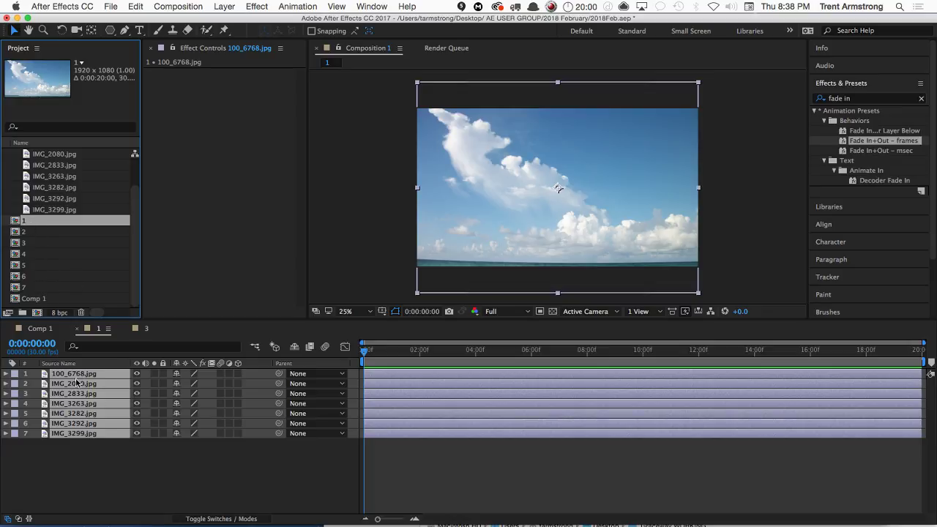
click(88, 458)
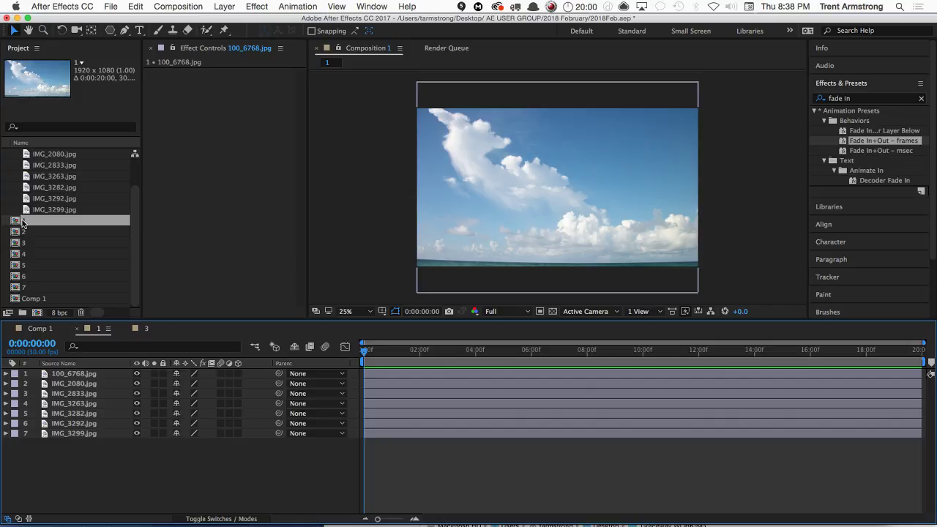
click(79, 384)
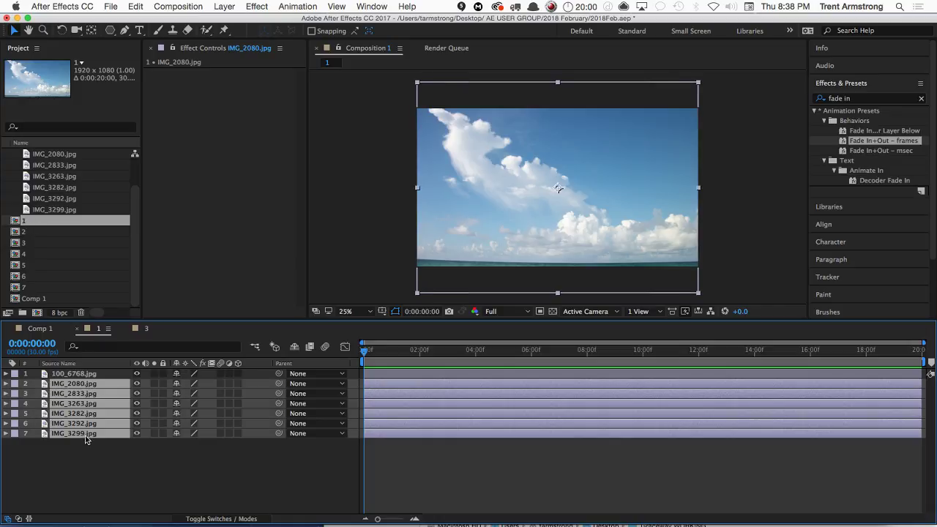
key(super+a)
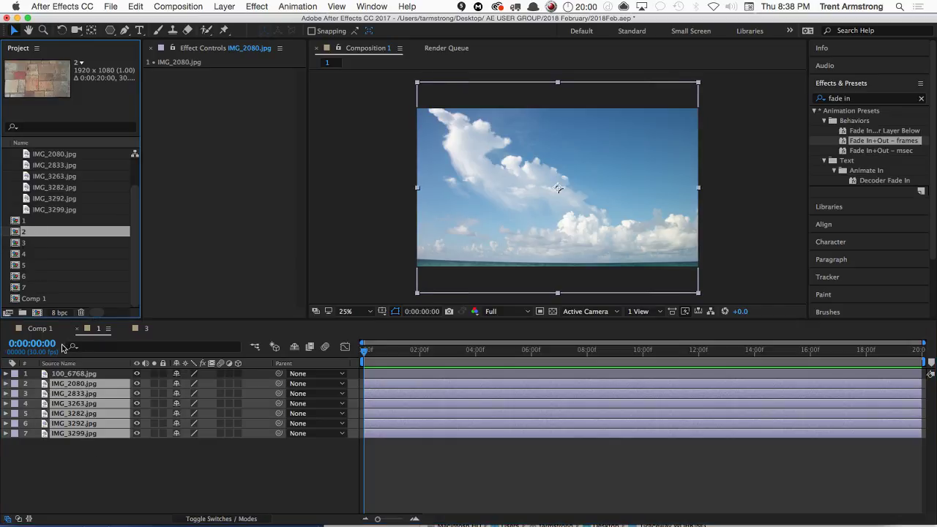
key(super+i)
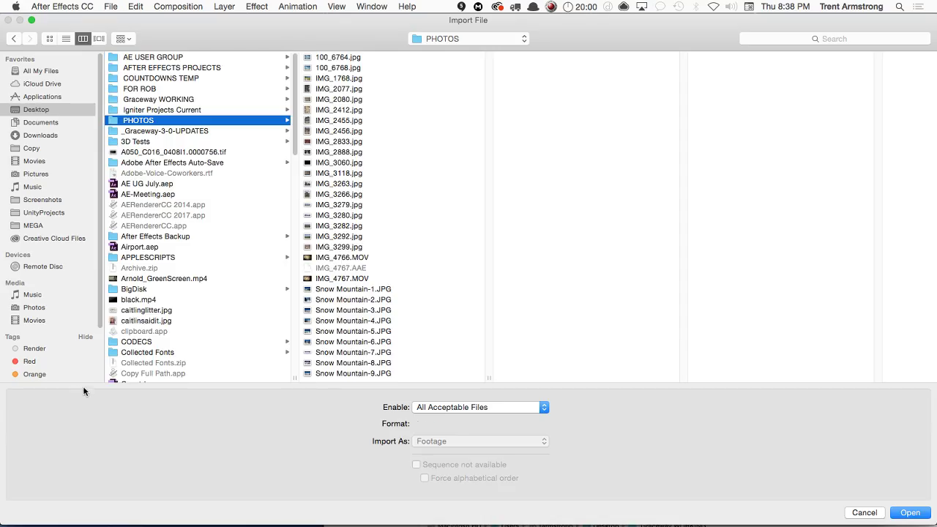
Cancel the import dialog and preview composition 2's seven stone-tile layers
key(Right)
key(Return)
double_click(29, 232)
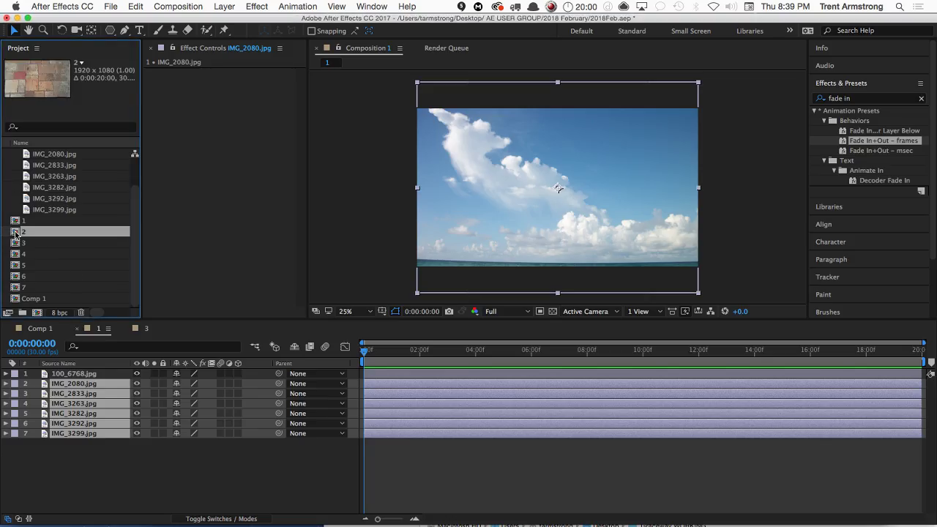
click(81, 375)
shift+click(84, 434)
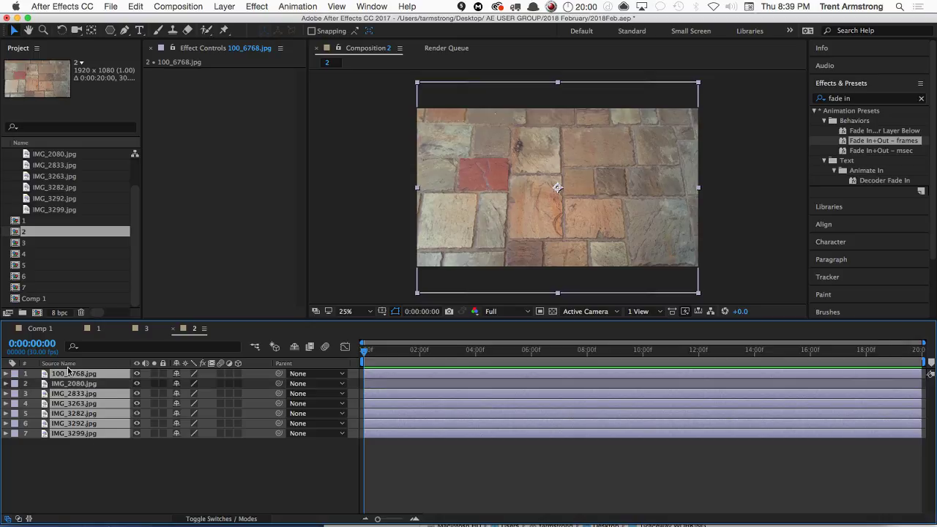
click(84, 445)
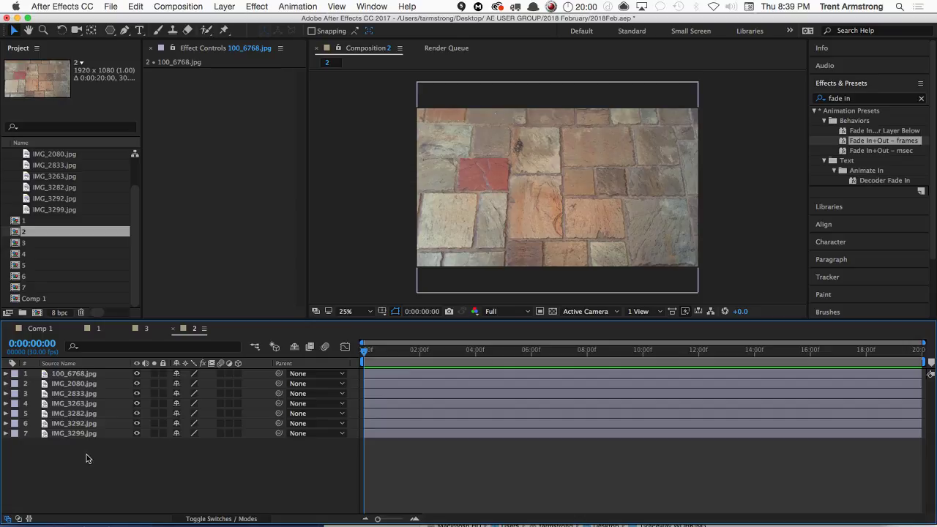
Reopen Composition 1 and review its seven photo layers
double_click(15, 221)
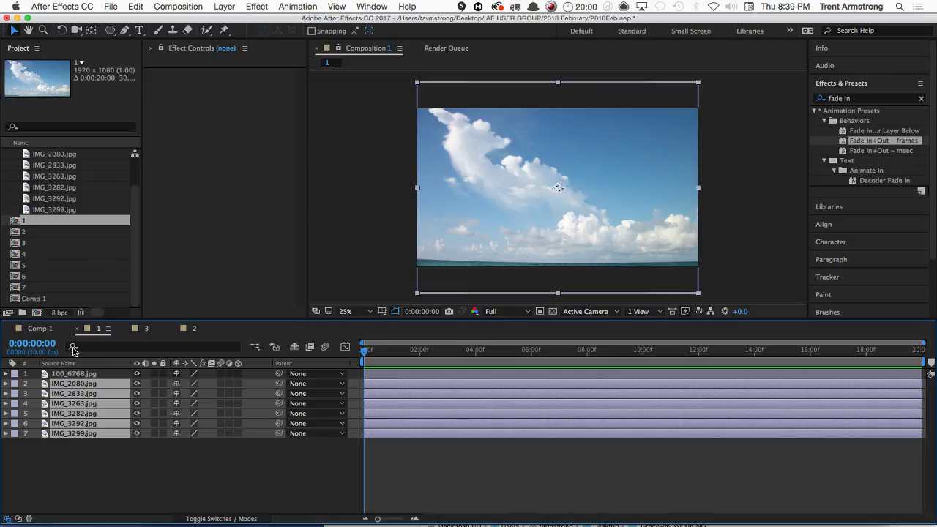
click(88, 447)
click(99, 374)
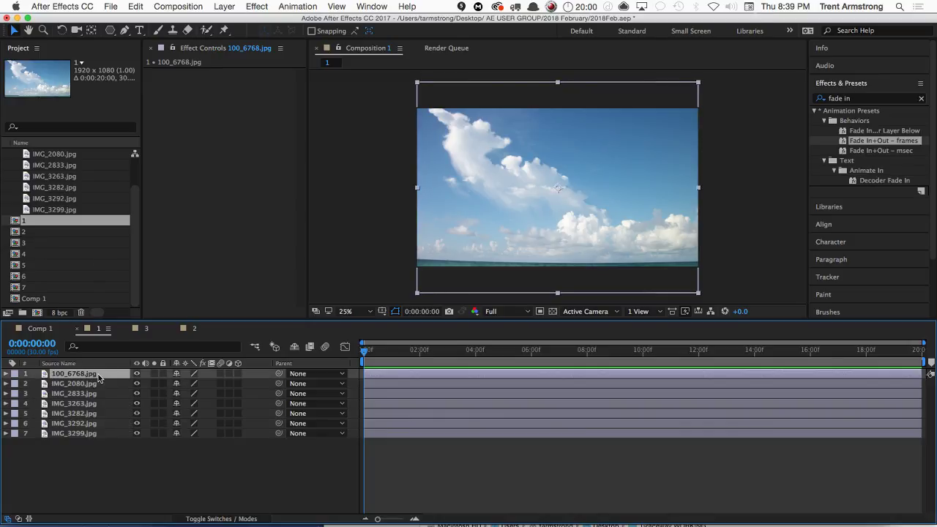
shift+click(106, 434)
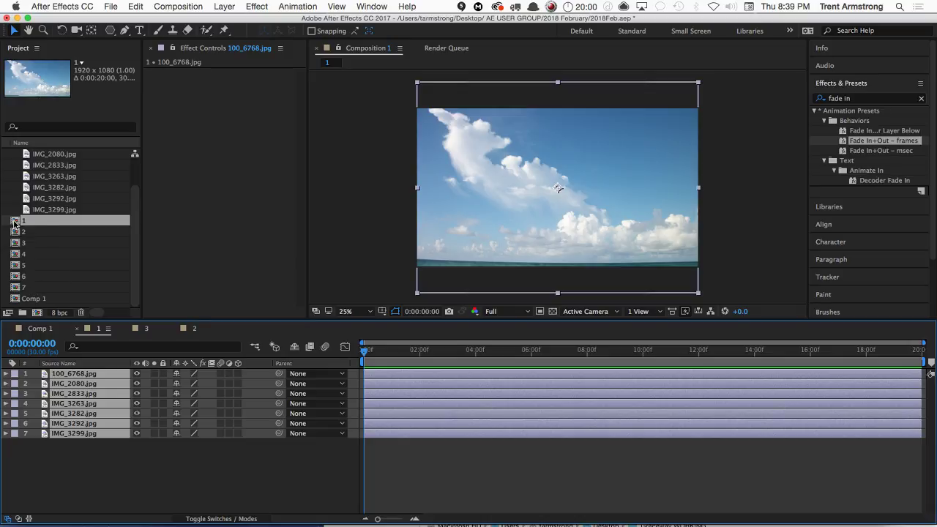
click(81, 463)
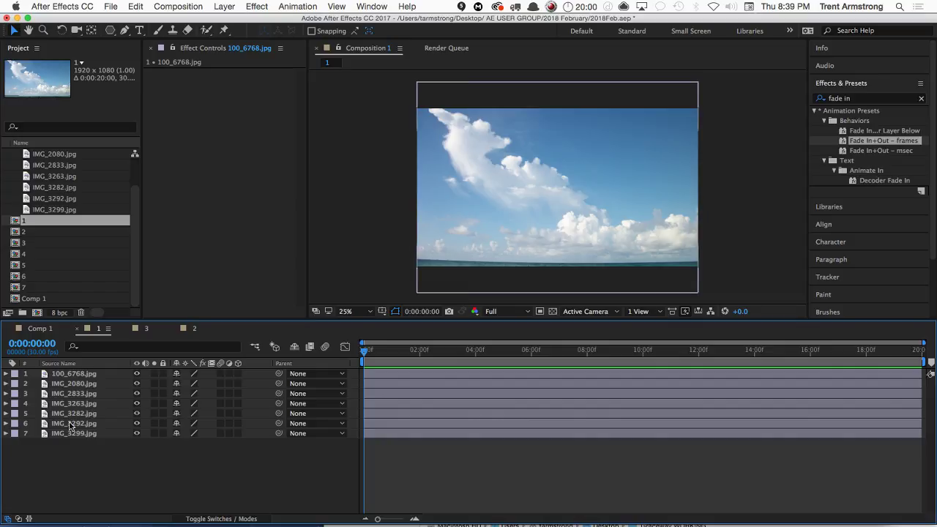
Preview compositions 2 and 3, then return to Composition 1 with 100_6768.jpg selected
double_click(15, 232)
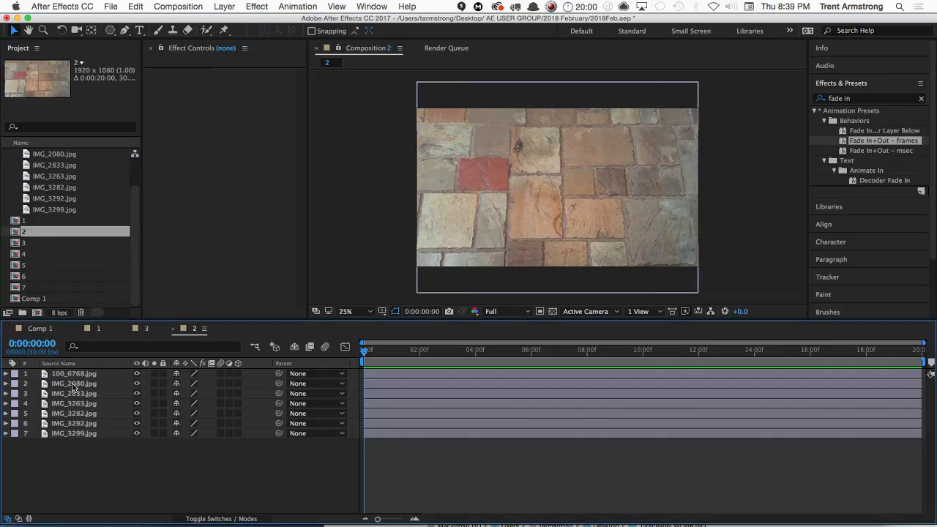
double_click(16, 243)
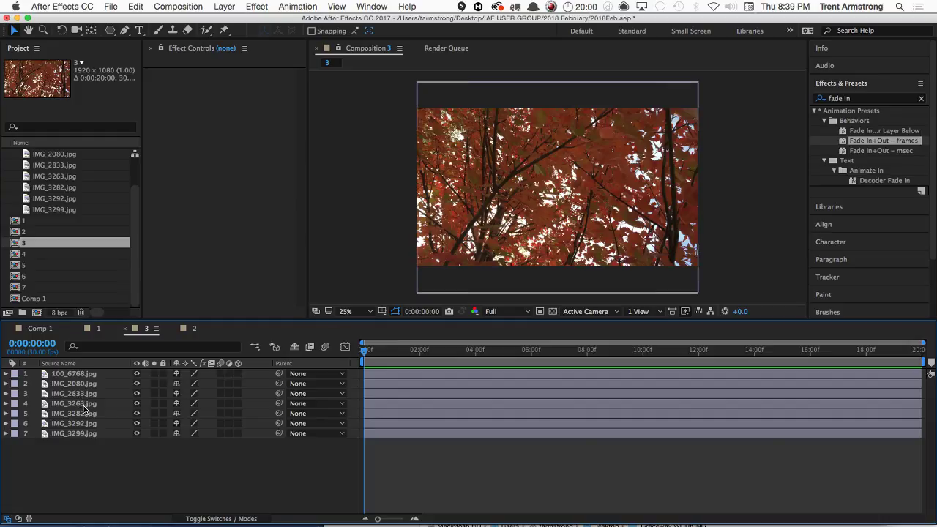
click(16, 222)
double_click(16, 222)
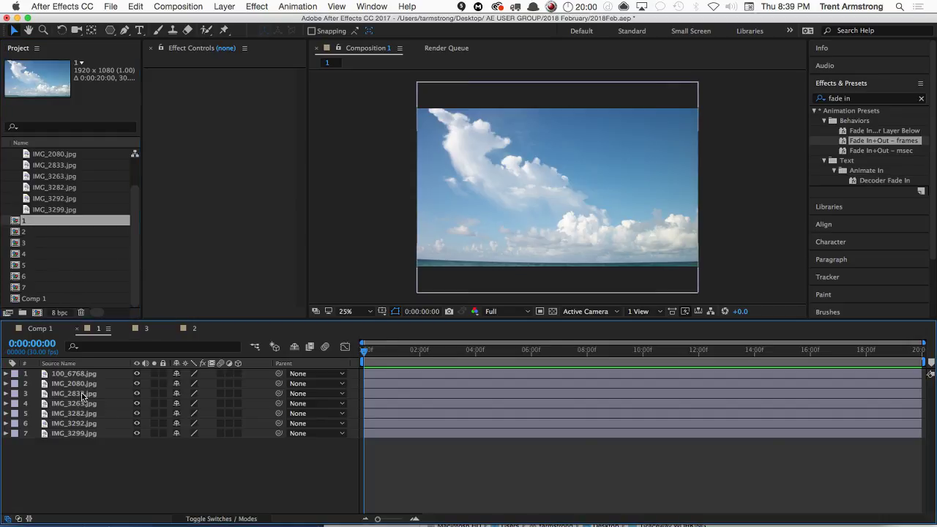
click(83, 375)
Reveal layer 1's Opacity expression and show IMG_2080.jpg's Opacity property
key(t)
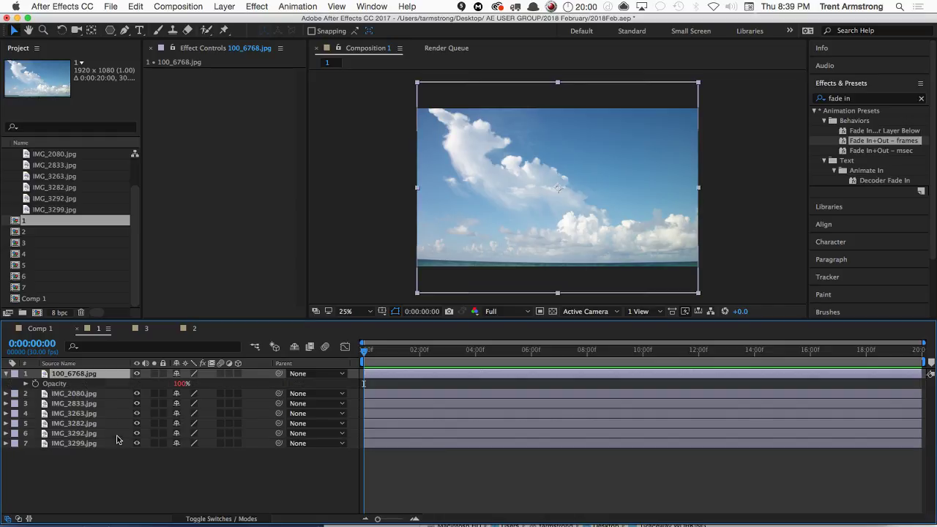
click(26, 384)
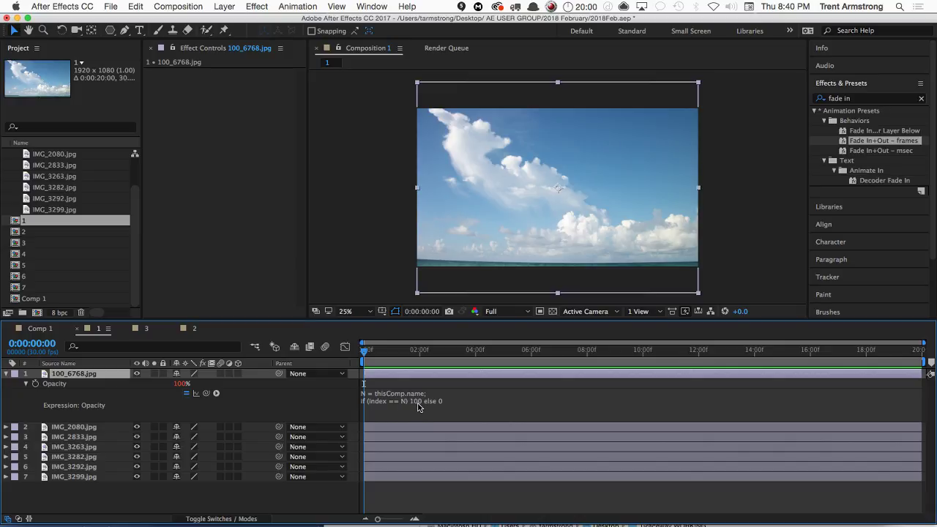
click(82, 428)
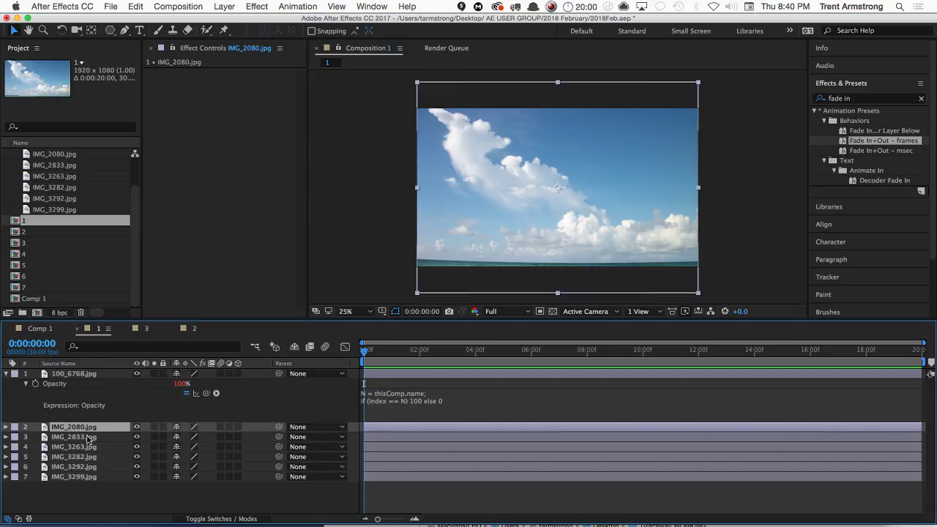
key(t)
Paste the comp-name expression into IMG_2080.jpg's Opacity, setting it to 0%
alt+click(35, 436)
text(N = thisComp.name;)
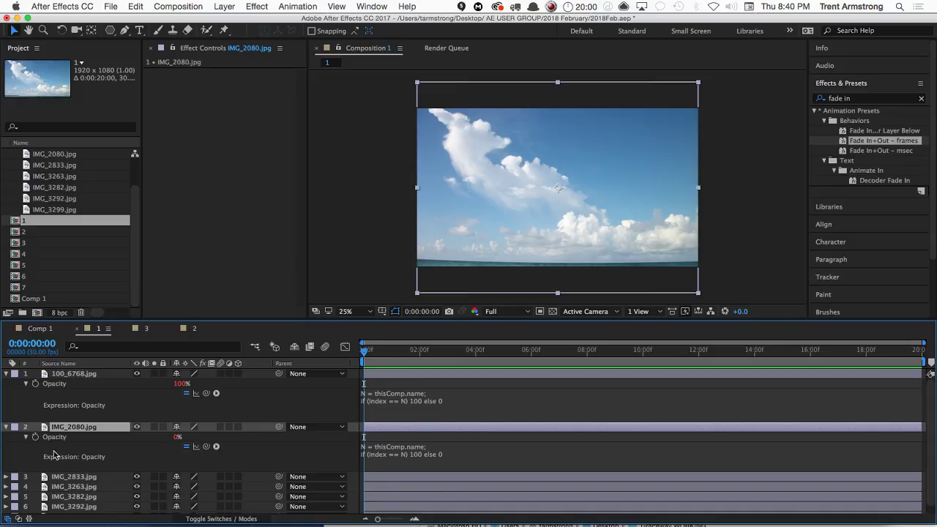
click(396, 454)
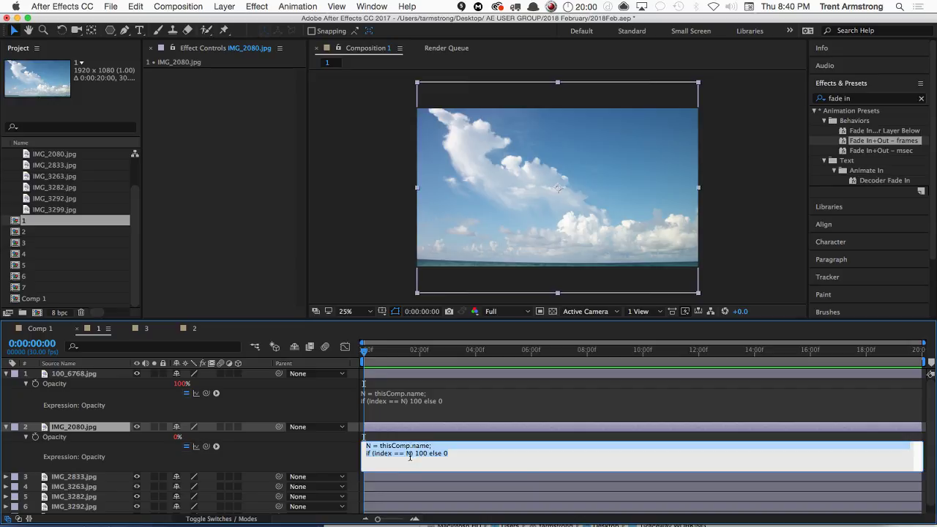
click(453, 454)
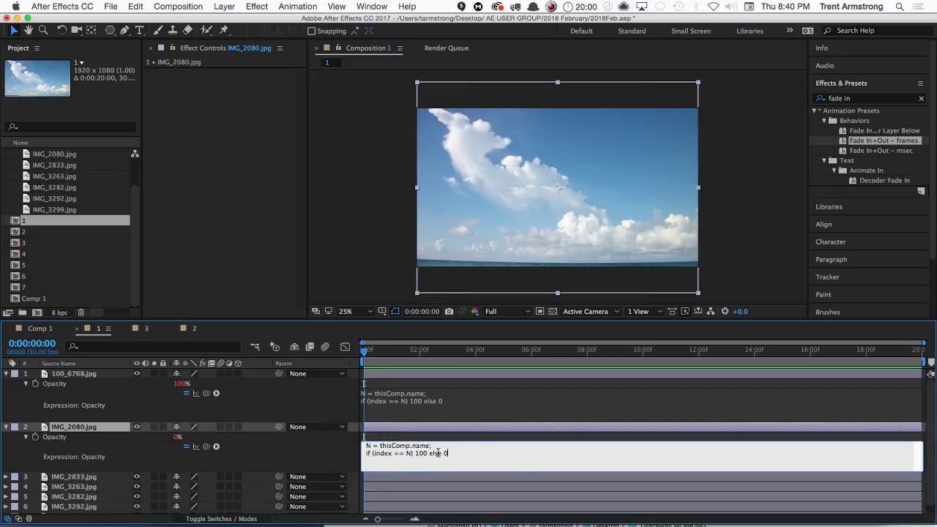
click(157, 459)
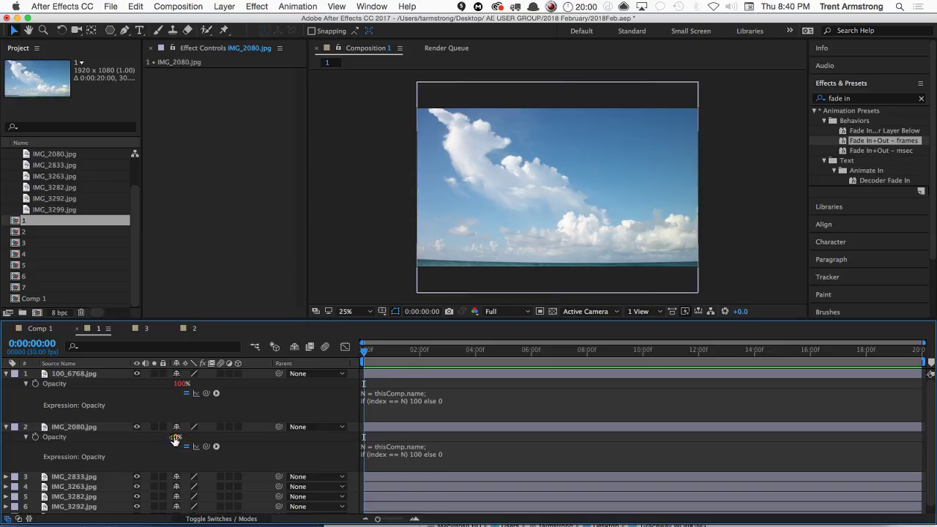
Delete compositions 3 through 7 from the project
click(34, 243)
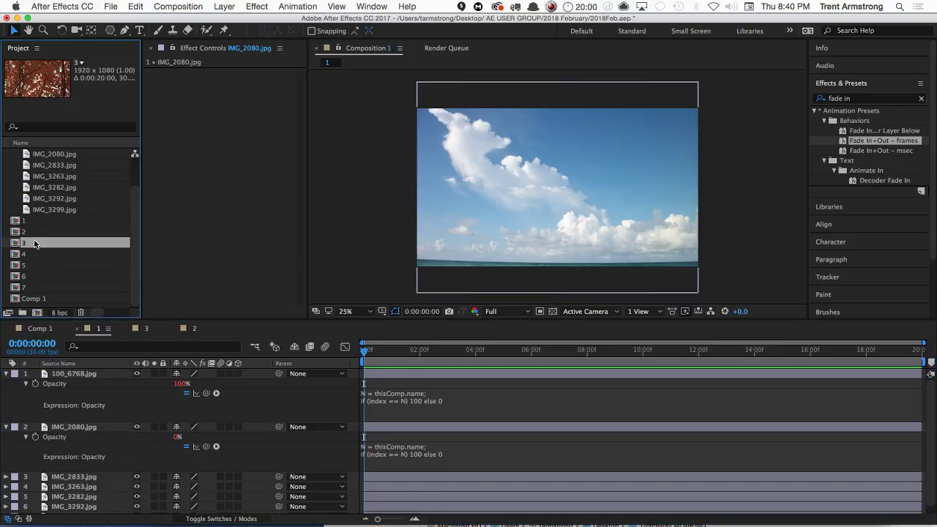
shift+click(49, 288)
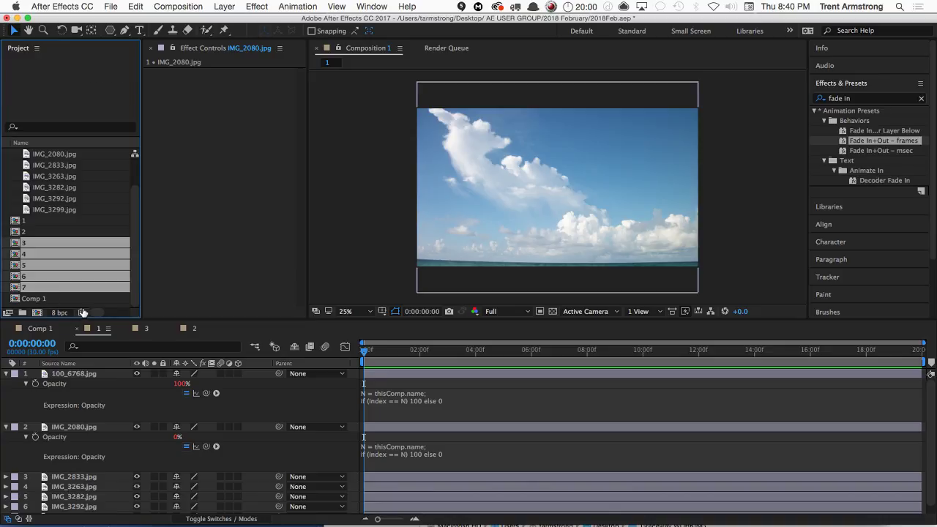
key(Delete)
key(Return)
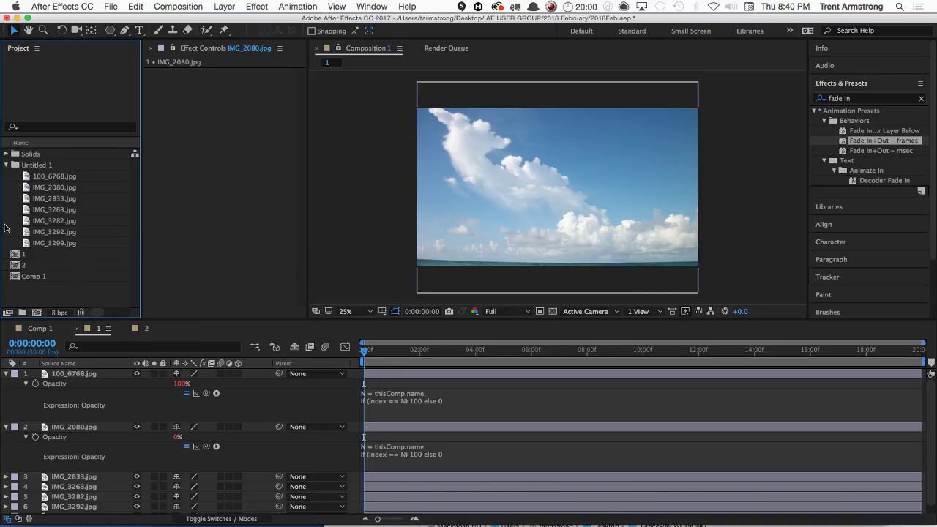
Duplicate composition 2 as a new composition 3 and select the IMG_2833.jpg layer
click(17, 265)
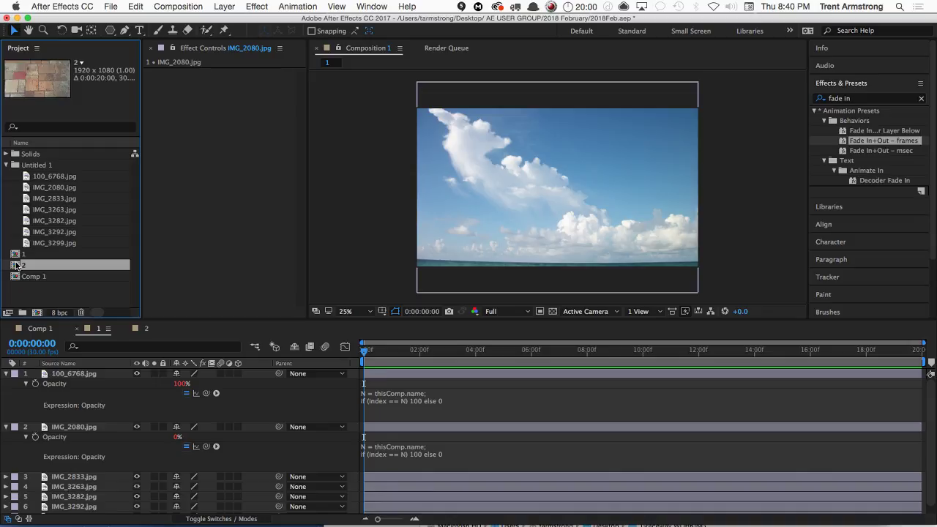
key(super+d)
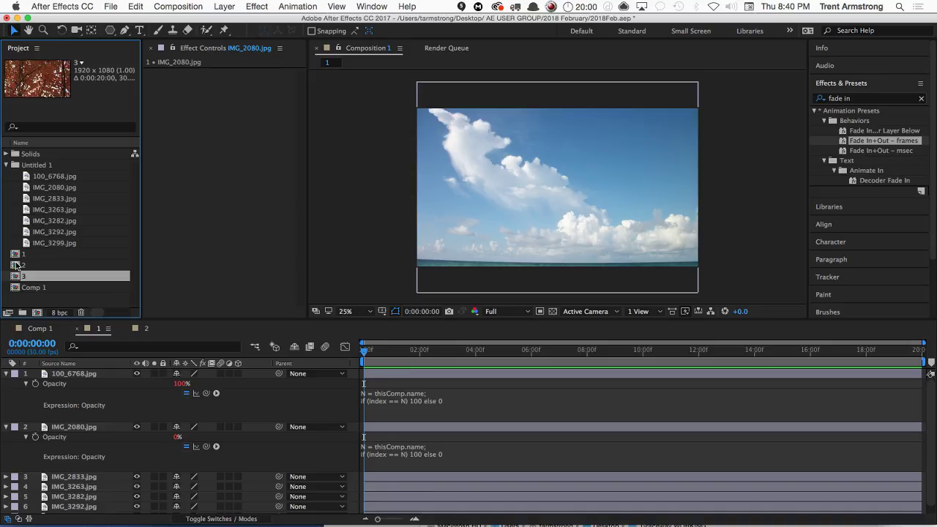
click(79, 478)
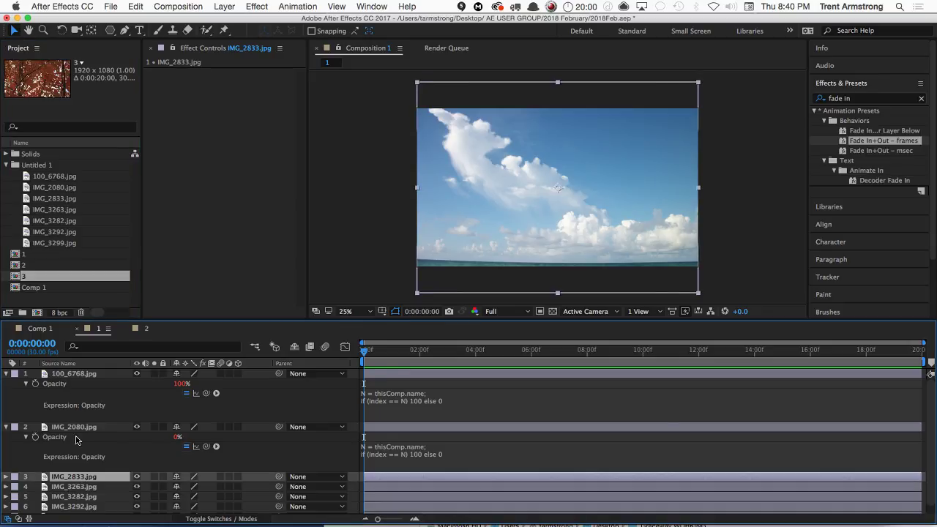
Open composition 3 and check IMG_2833.jpg's Opacity expression
double_click(17, 278)
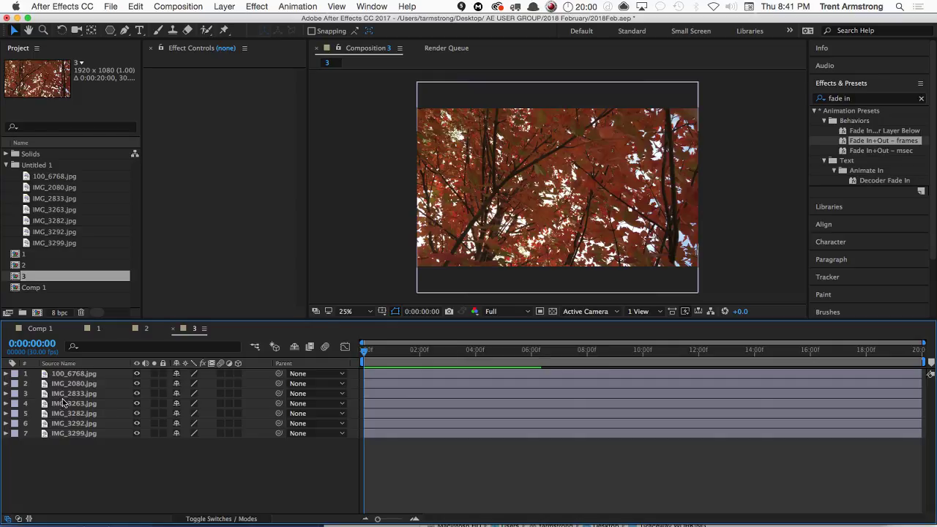
click(67, 394)
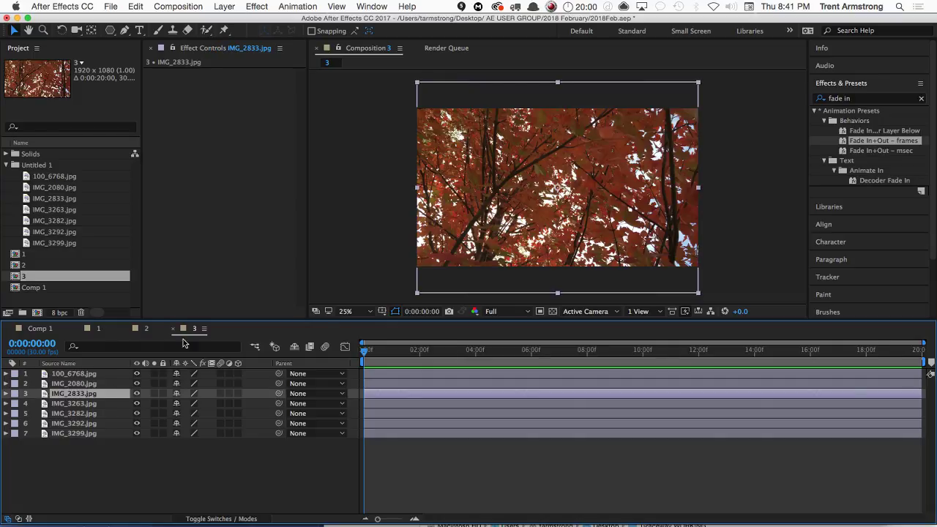
key(t)
alt+click(35, 404)
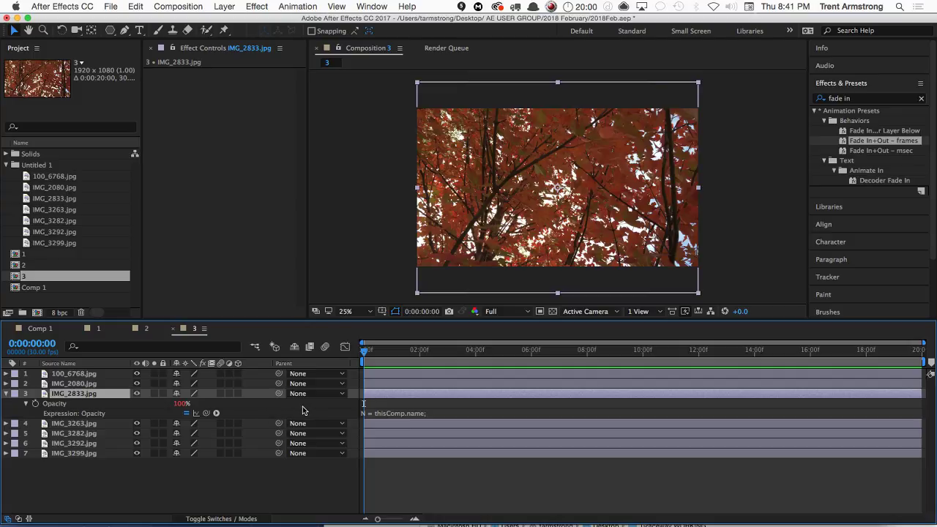
click(5, 394)
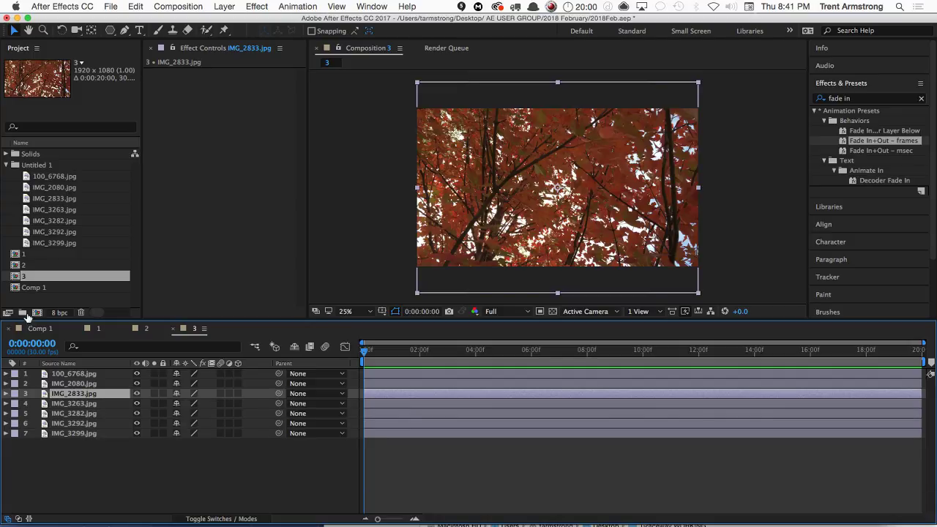
Duplicate composition 3 into compositions 4 through 8 and open composition 8
click(13, 276)
key(super+d)
key(super+d)
key(super+d)
key(super+d)
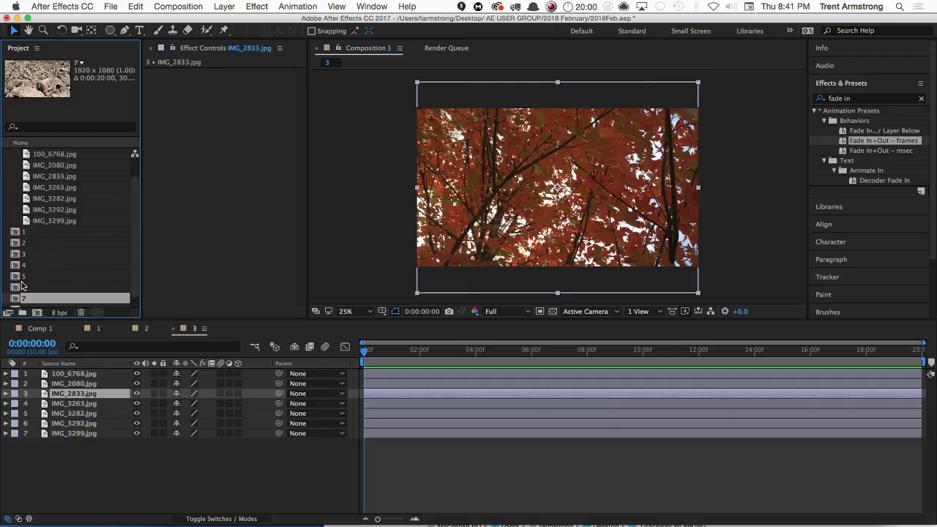
key(super+d)
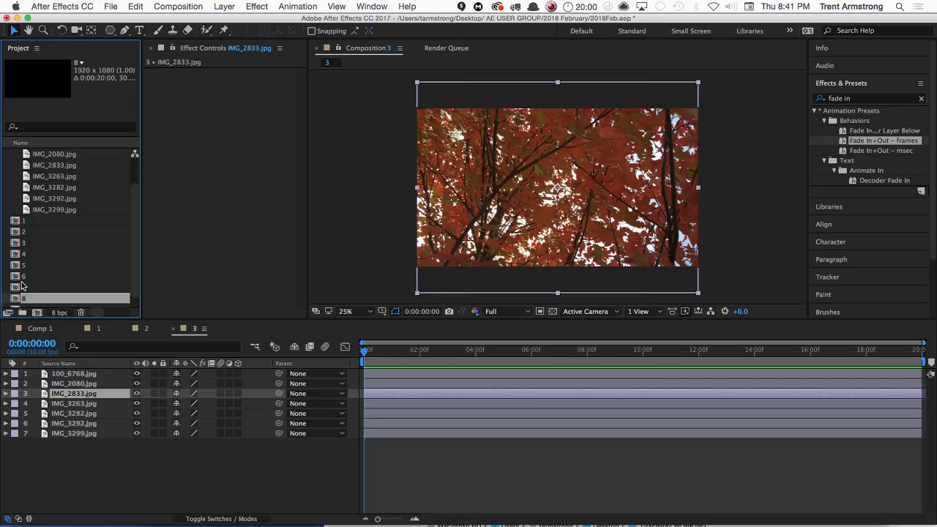
double_click(18, 300)
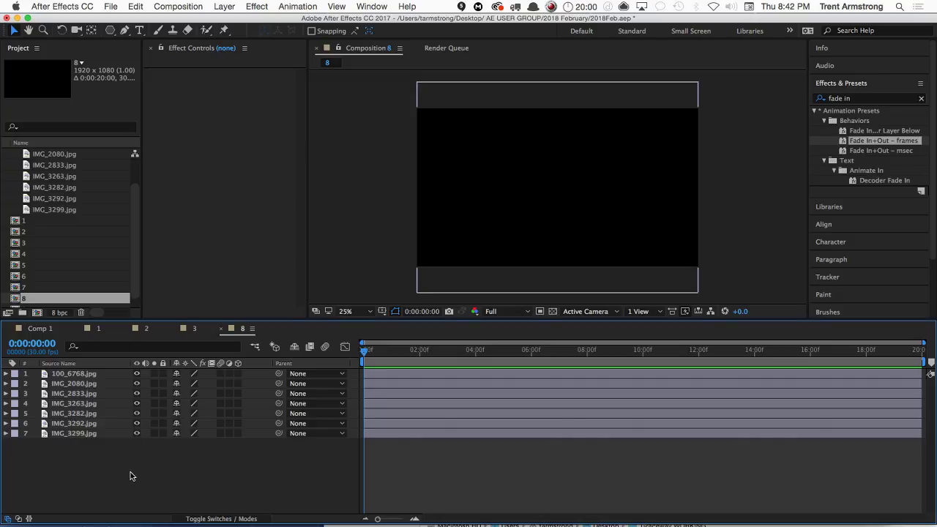
Return to After Effects and collapse the Untitled 1 footage folder
key(super+Tab)
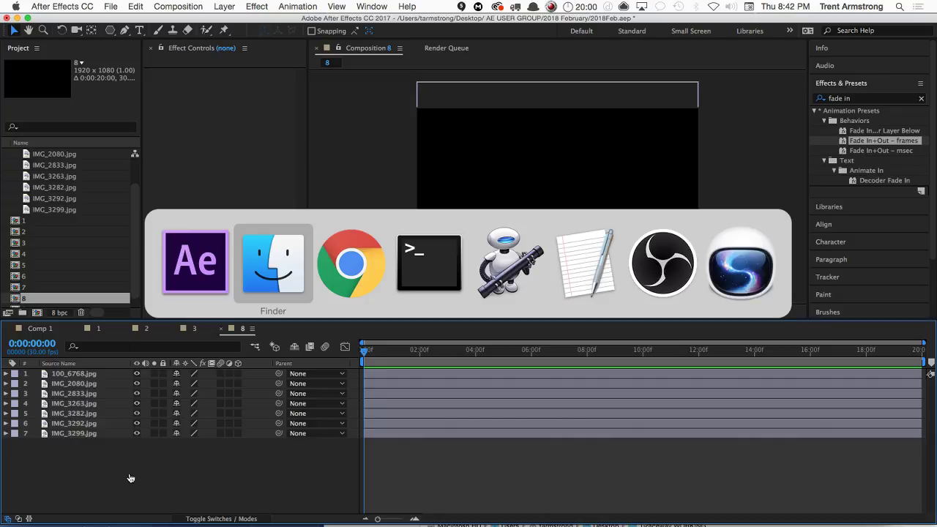
click(197, 268)
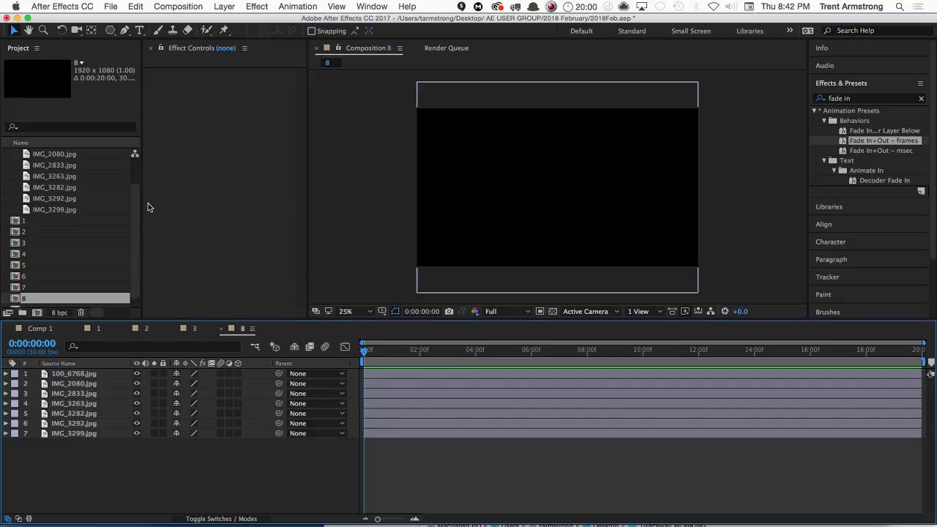
scroll(129, 180, up, 2)
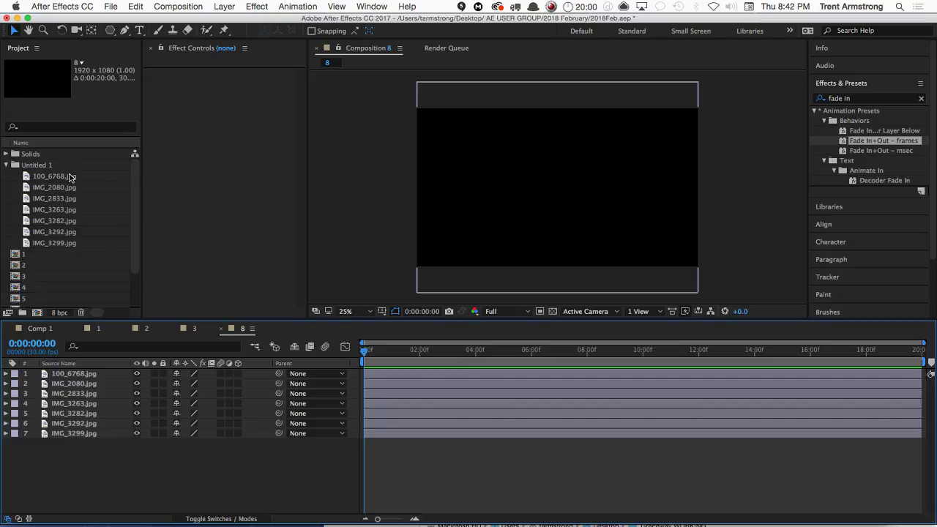
click(7, 165)
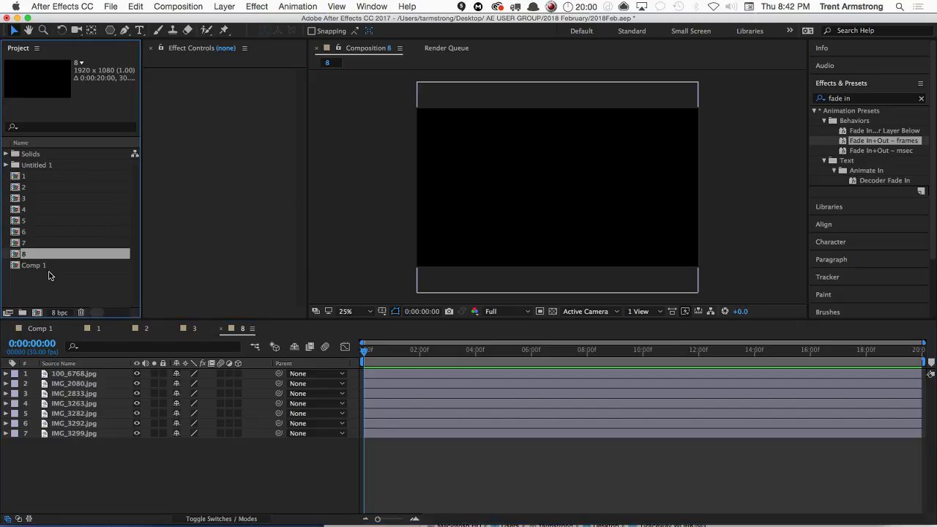
Put compositions 1–8 and Comp 1 into new folder Untitled 2 and start a new composition
shift+click(32, 179)
shift+click(35, 266)
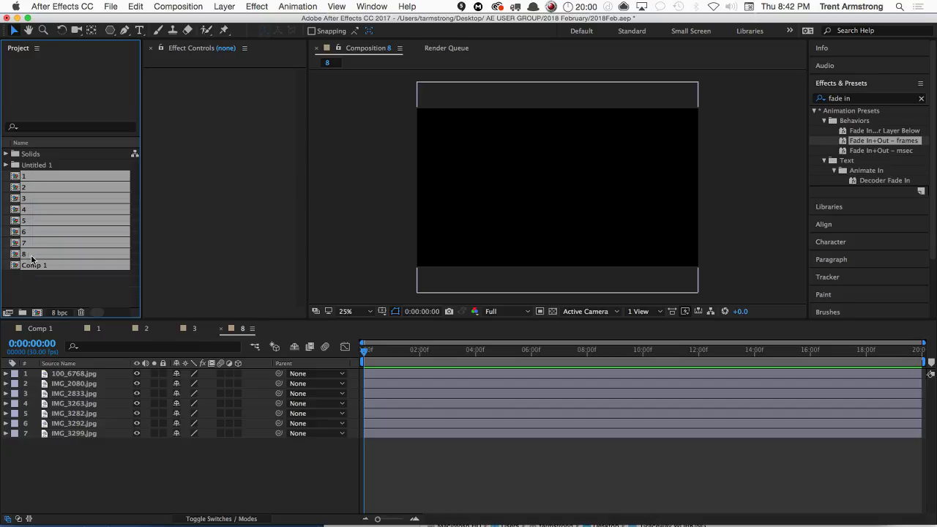
drag(33, 265, 22, 313)
click(38, 263)
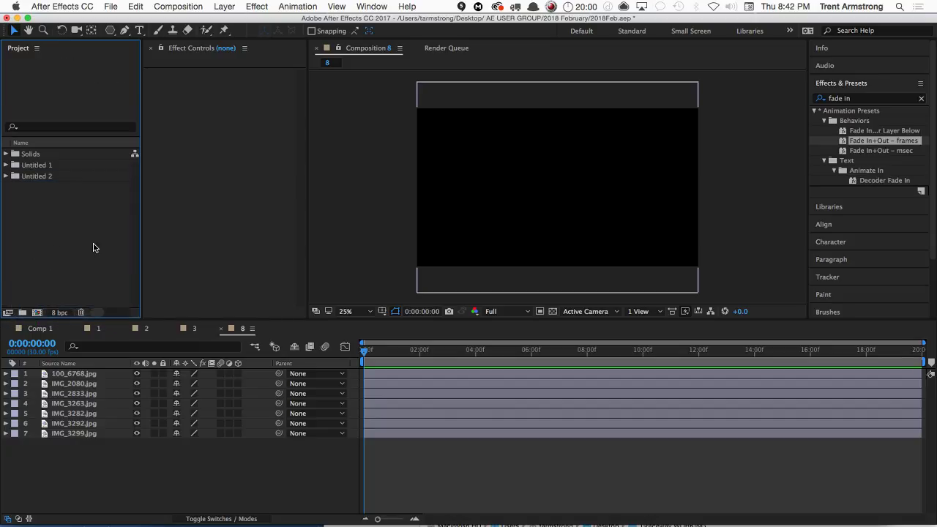
key(super+n)
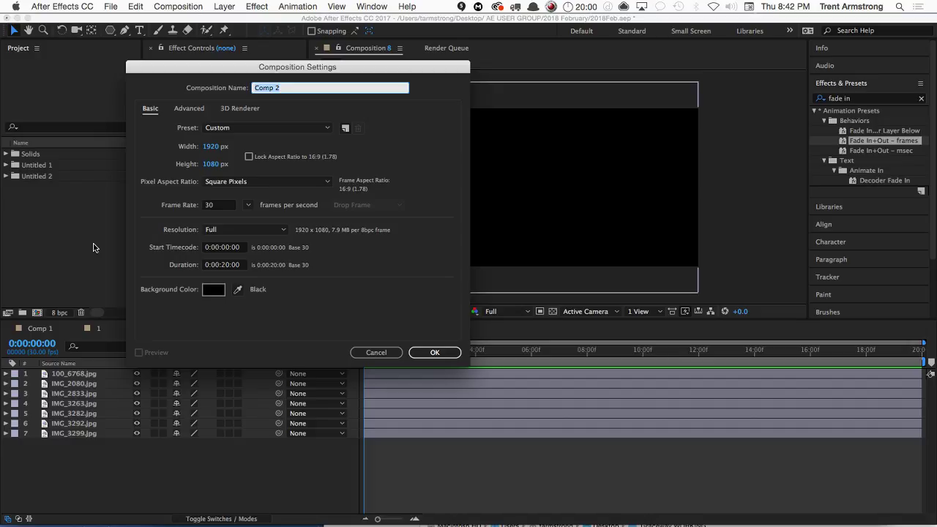
Create the new composition named Text
text(Text)
key(Return)
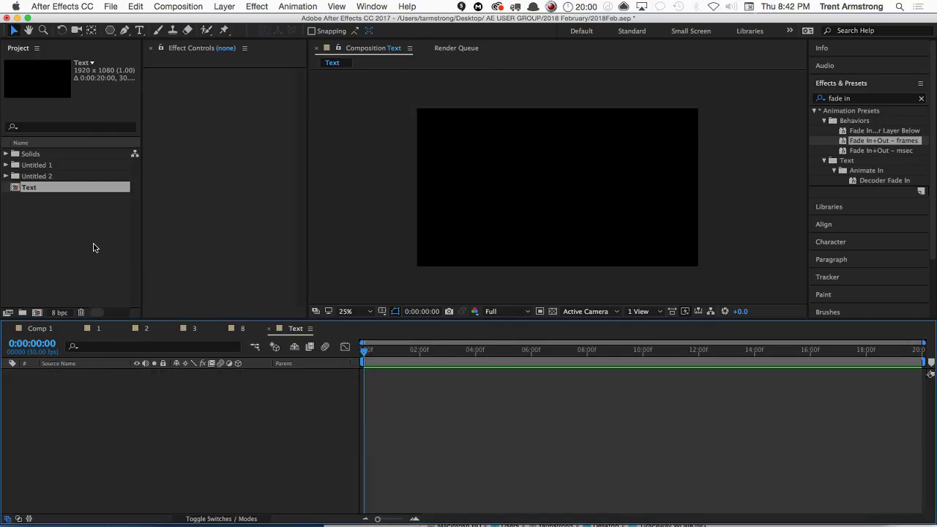
click(16, 189)
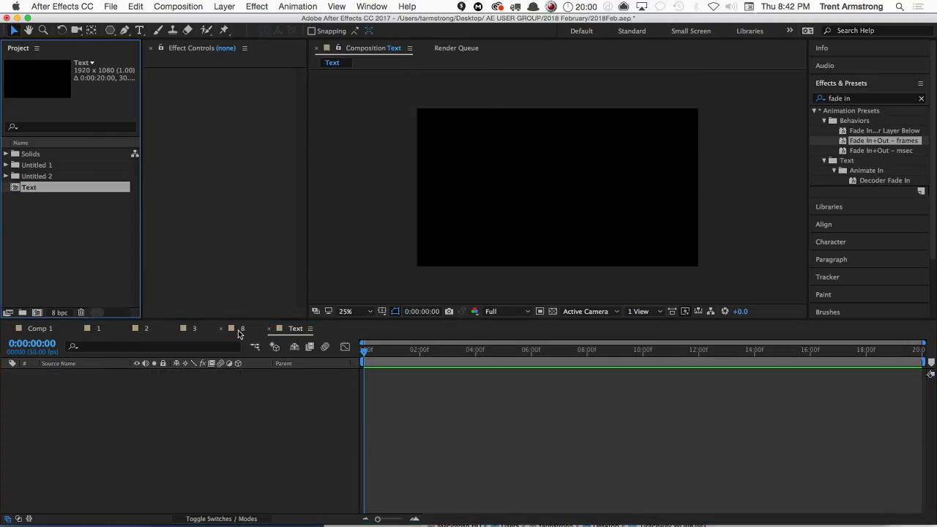
Search the Effects & Presets panel, ending on the earlier 'fade in' search
click(860, 99)
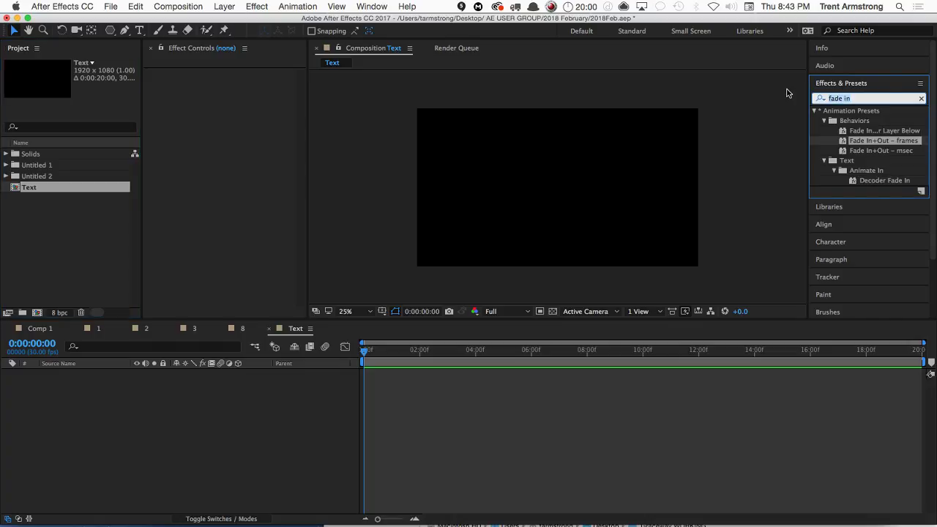
text(aeug)
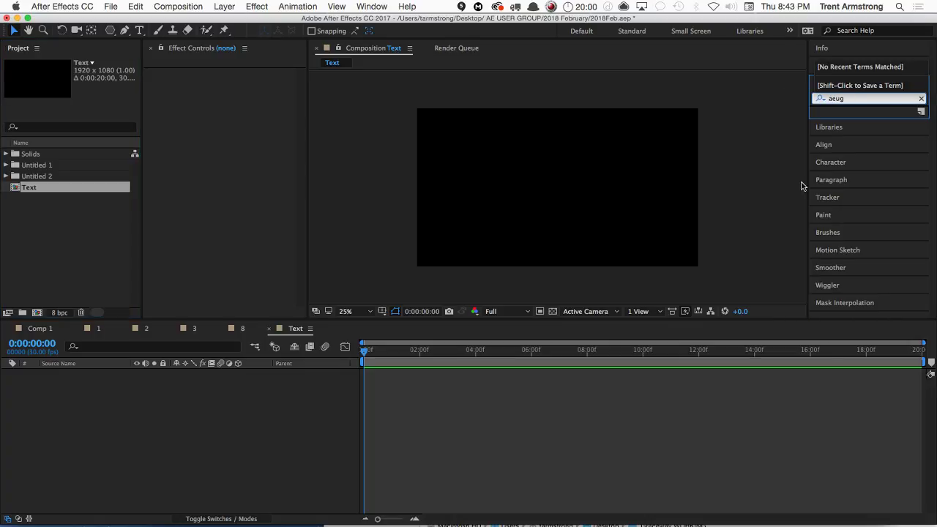
text(u)
key(BackSpace)
key(BackSpace)
key(BackSpace)
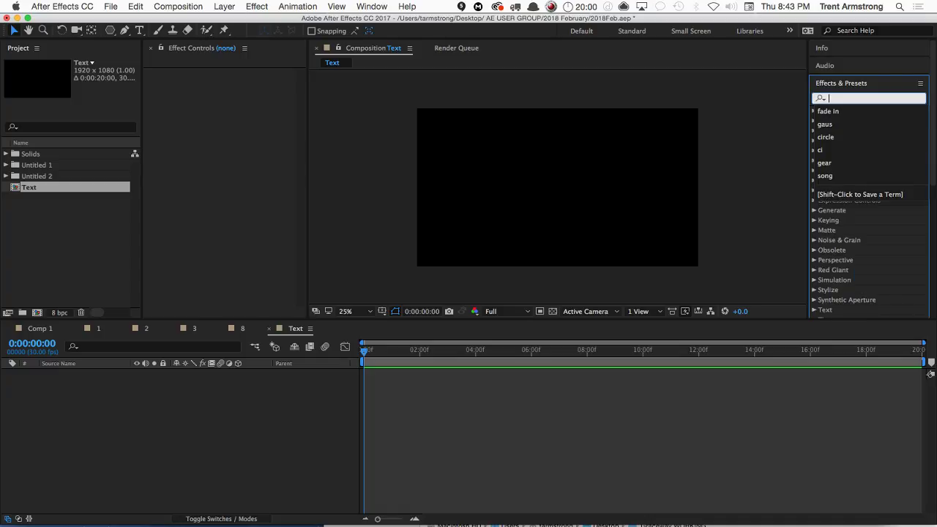
text(dallas)
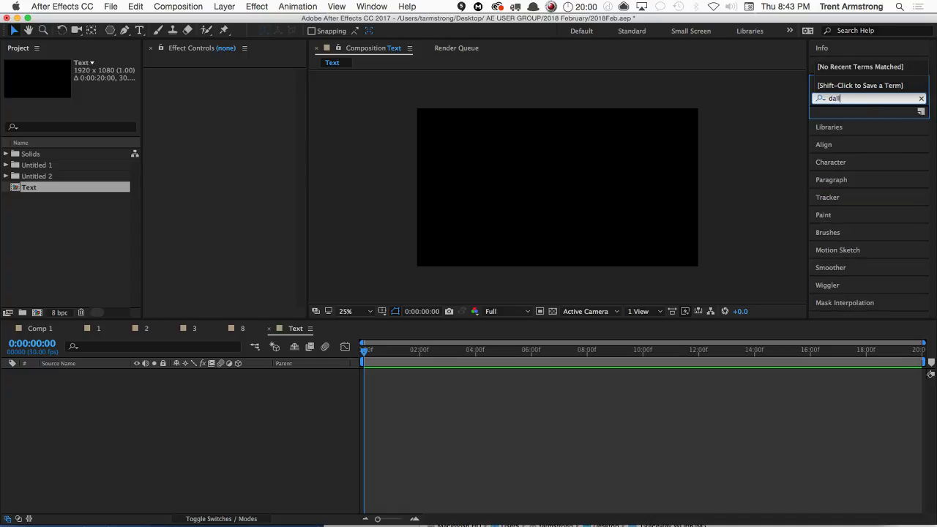
key(BackSpace)
key(BackSpace)
key(BackSpace)
key(BackSpace)
click(862, 112)
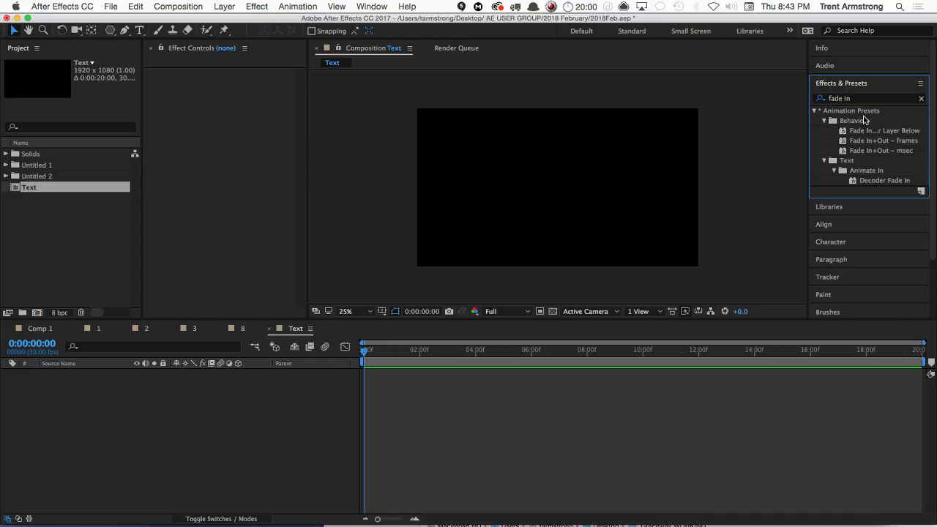
Browse the Text preset categories, then quit After Effects CC 2017
click(824, 121)
click(824, 130)
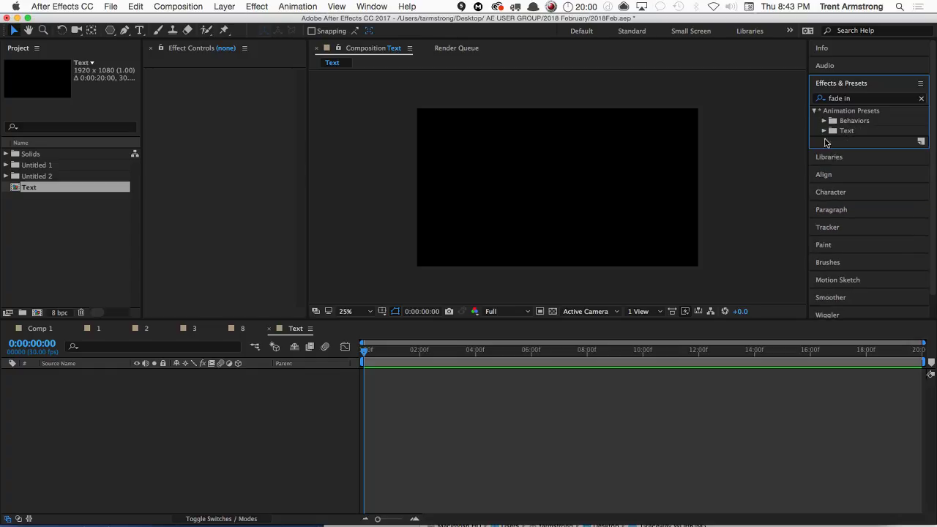
click(824, 131)
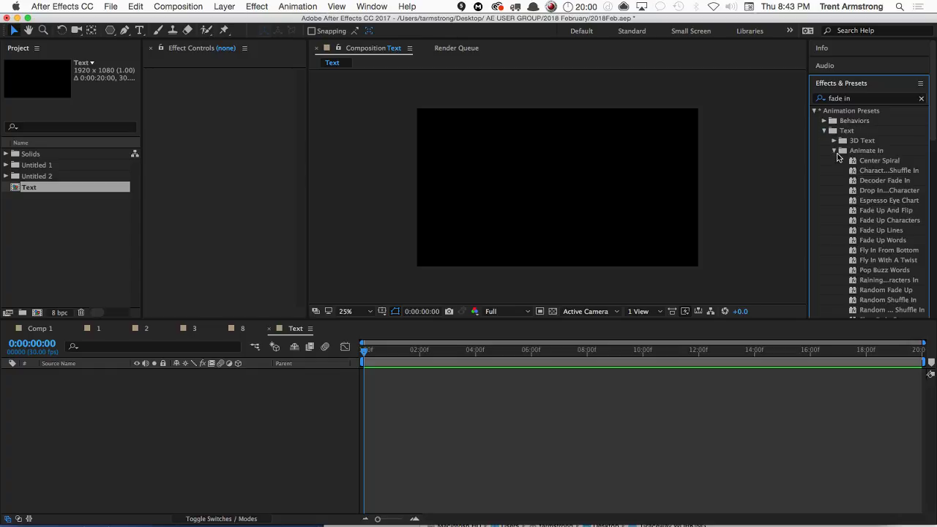
click(834, 151)
scroll(927, 168, down, 5)
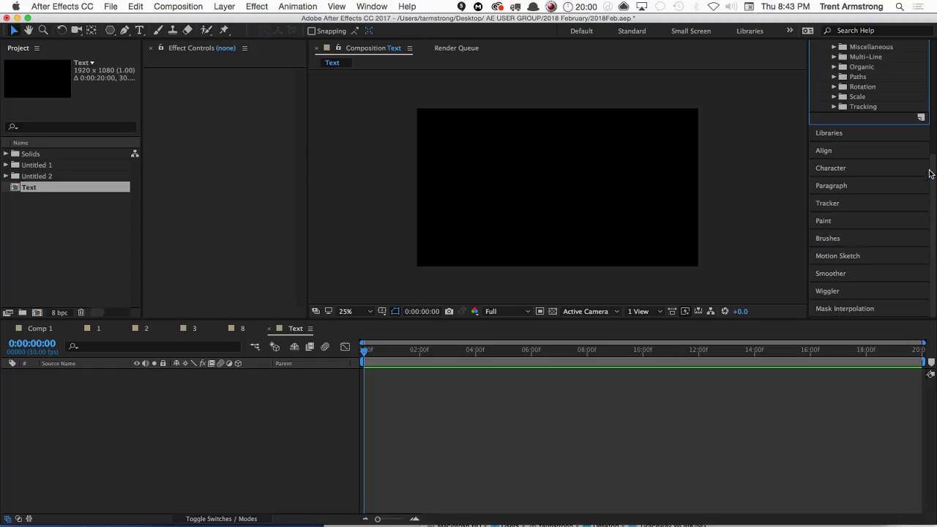
drag(934, 157, 934, 70)
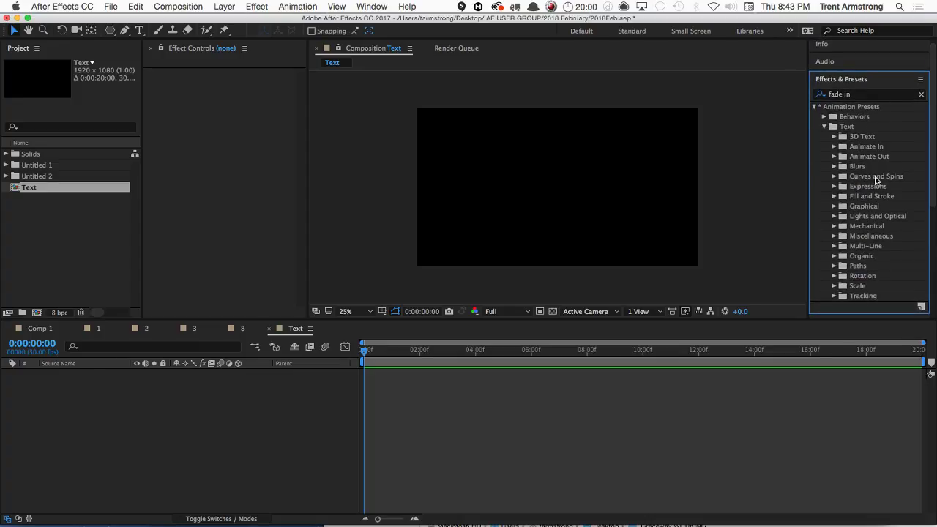
key(super+q)
Close After Effects CC 2017 without saving 2018Feb.aep
key(super+d)
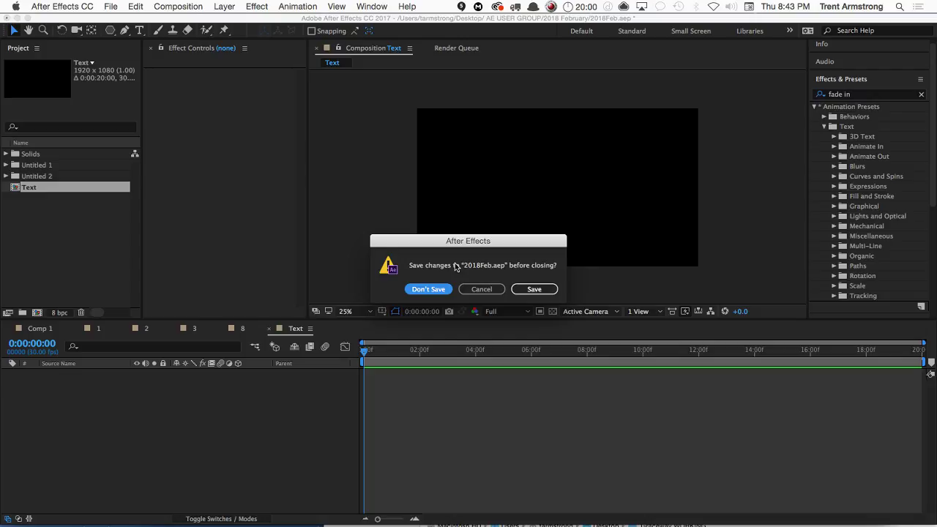
key(alt+space)
text(af)
key(Return)
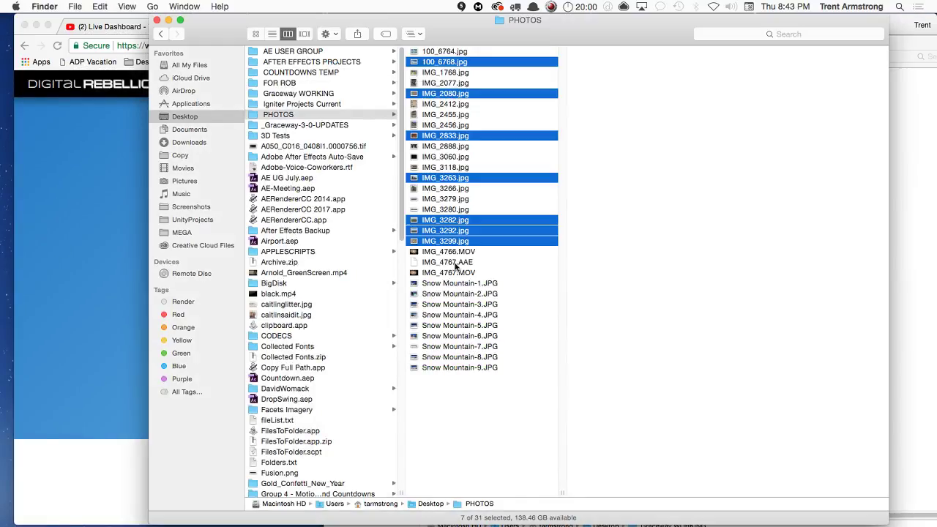
Launch After Effects CC 2014 from the app launcher by searching 'aft'
key(alt+space)
text(aft)
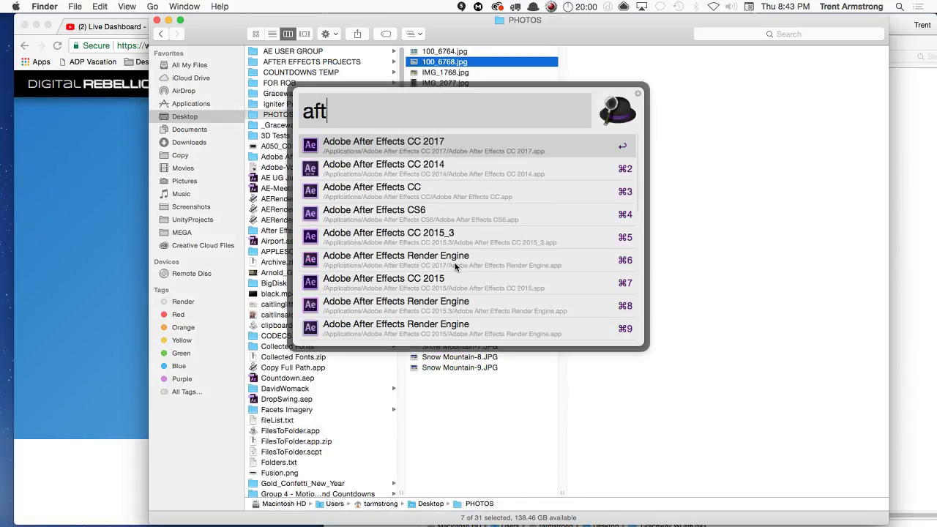
key(Down)
key(Return)
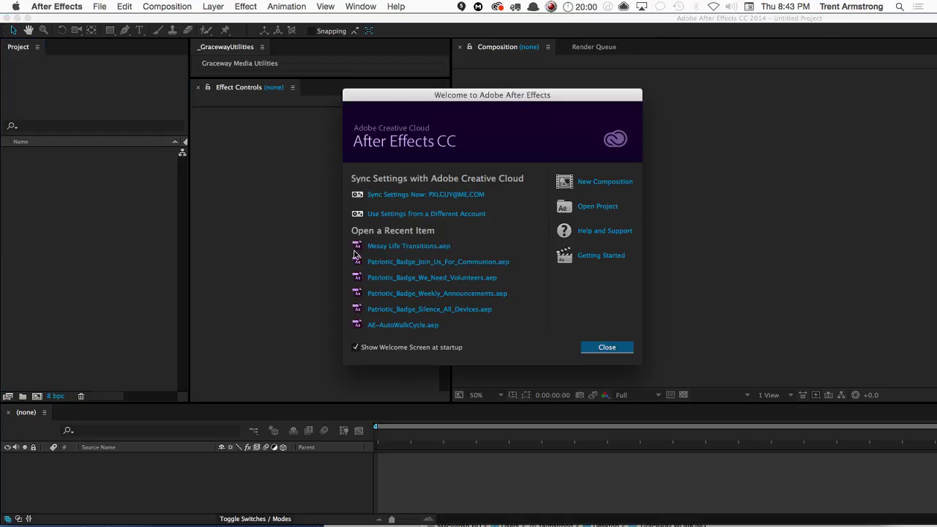
Close the Welcome screen and create a new composition named text
key(Escape)
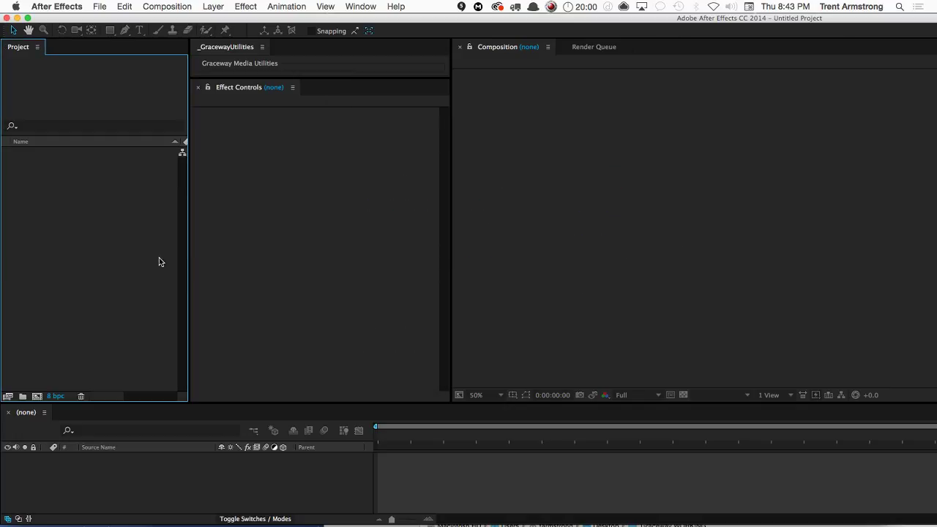
key(super+n)
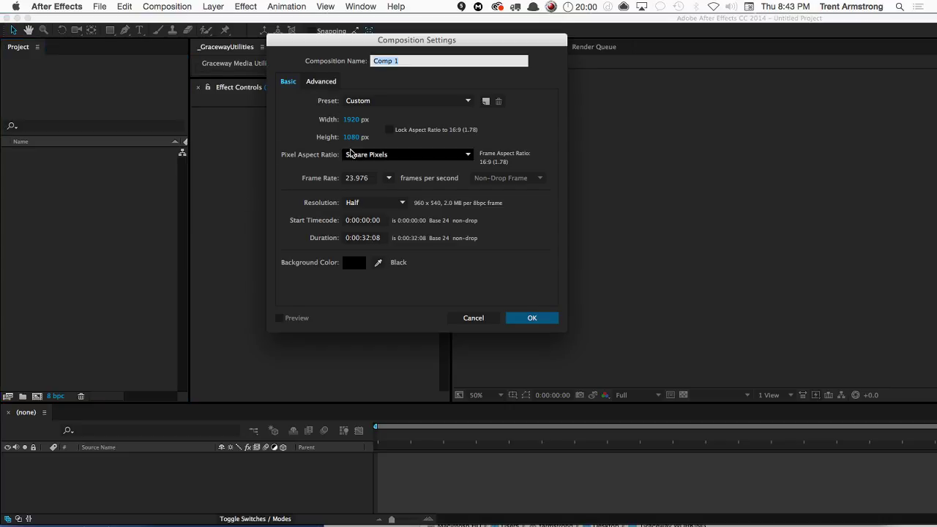
text(te)
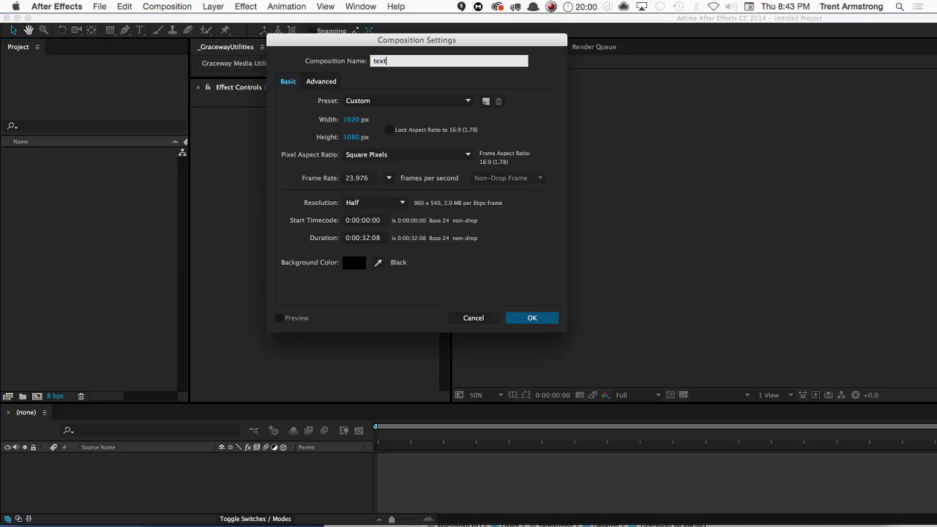
text(xt)
key(Return)
Maximize the window and resize the Project and Composition panels
scroll(482, 265, down, 1)
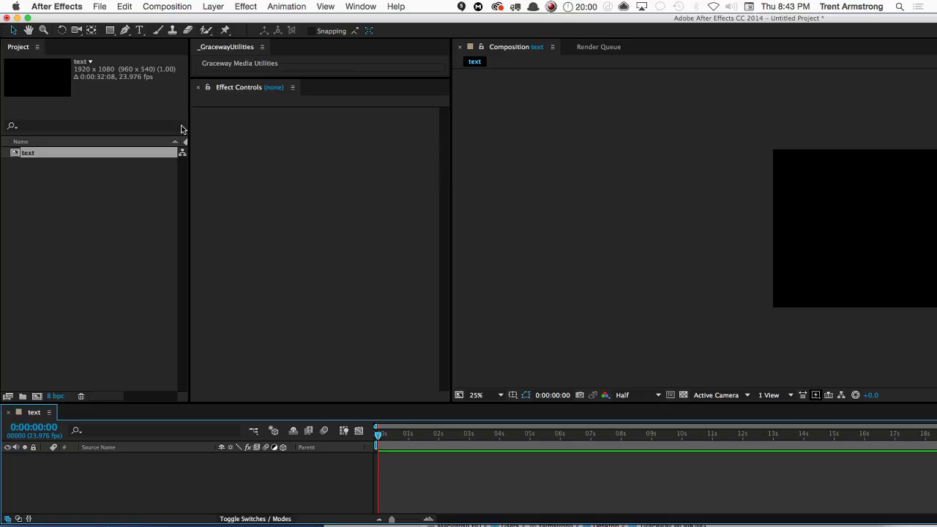
click(27, 17)
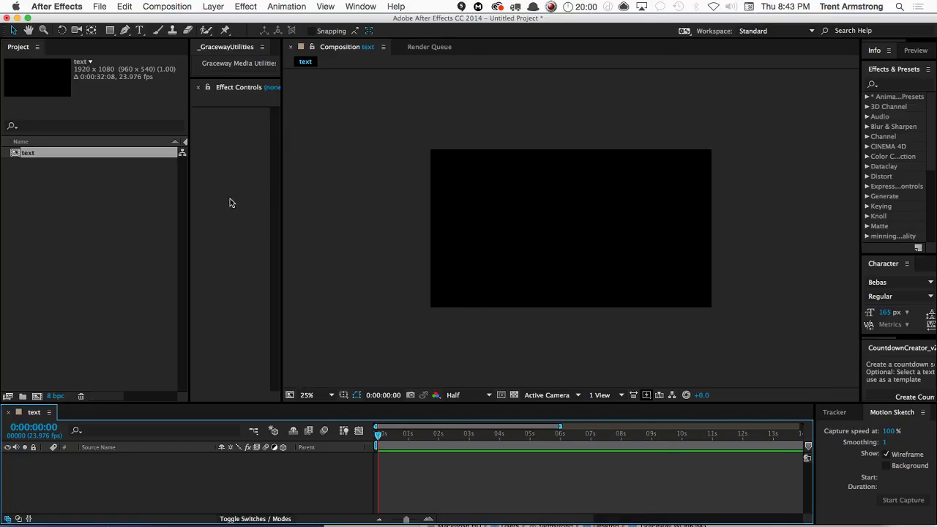
drag(190, 216, 113, 235)
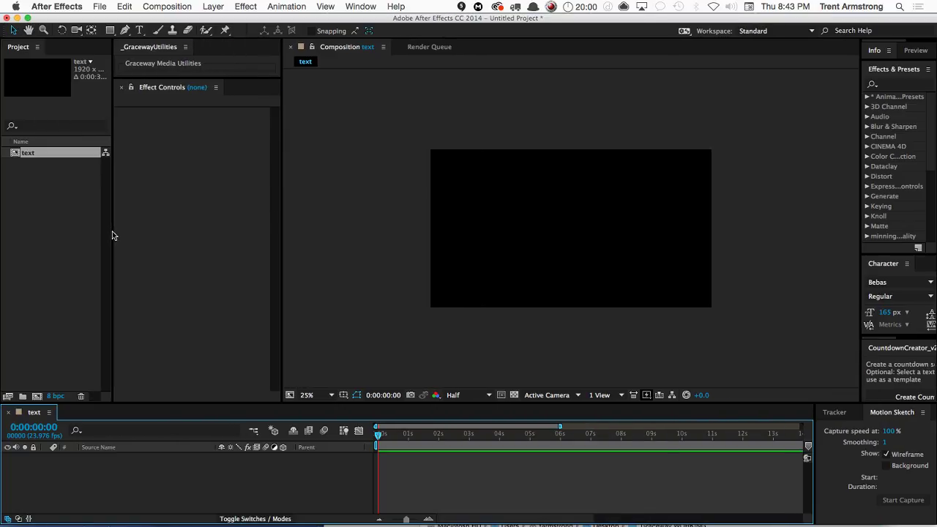
drag(280, 218, 255, 222)
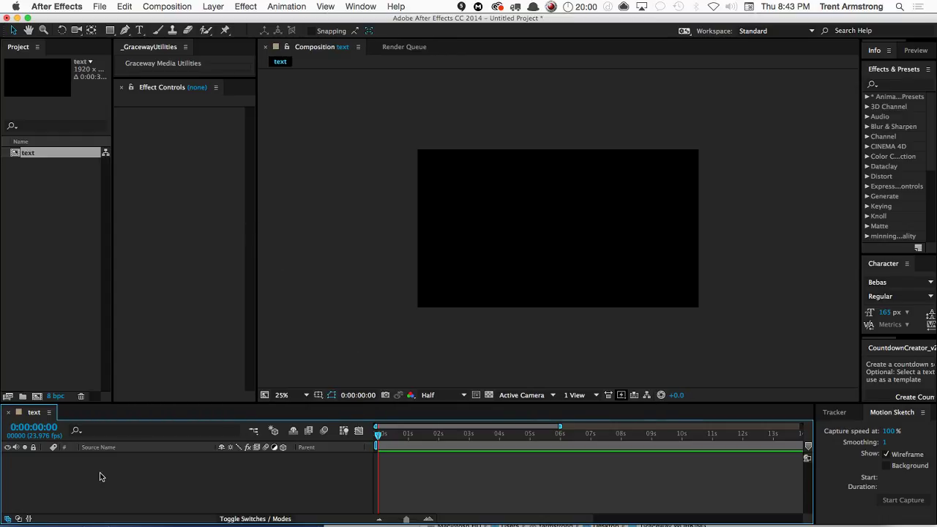
Add a text layer reading DRAMA at the centre of the composition
key(super+t)
click(550, 219)
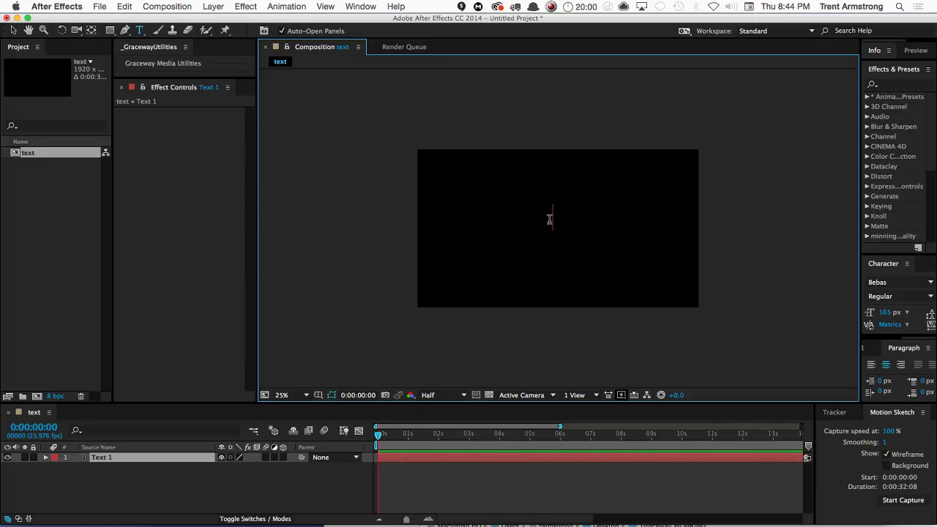
text(DRAMA)
key(KP_Enter)
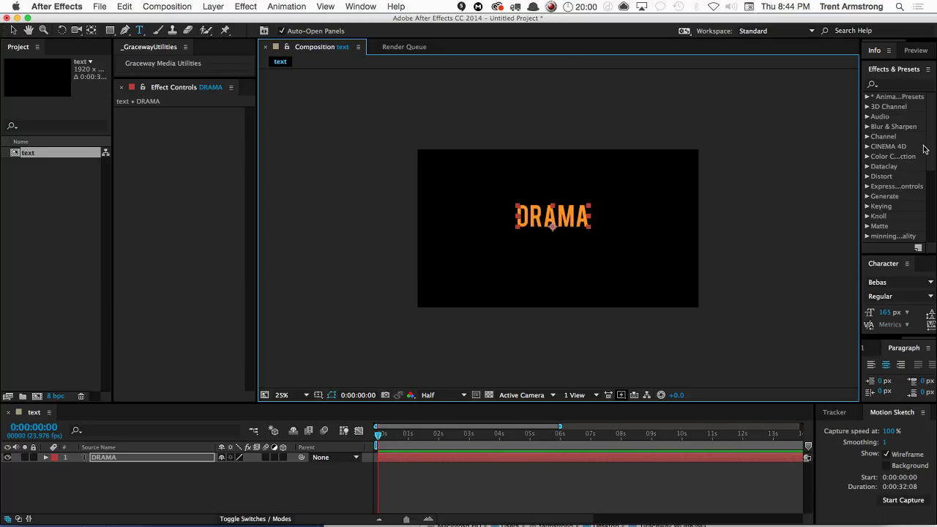
Expand Animation Presets > DallasAEUG and widen the panel to read the preset names
scroll(924, 149, down, 5)
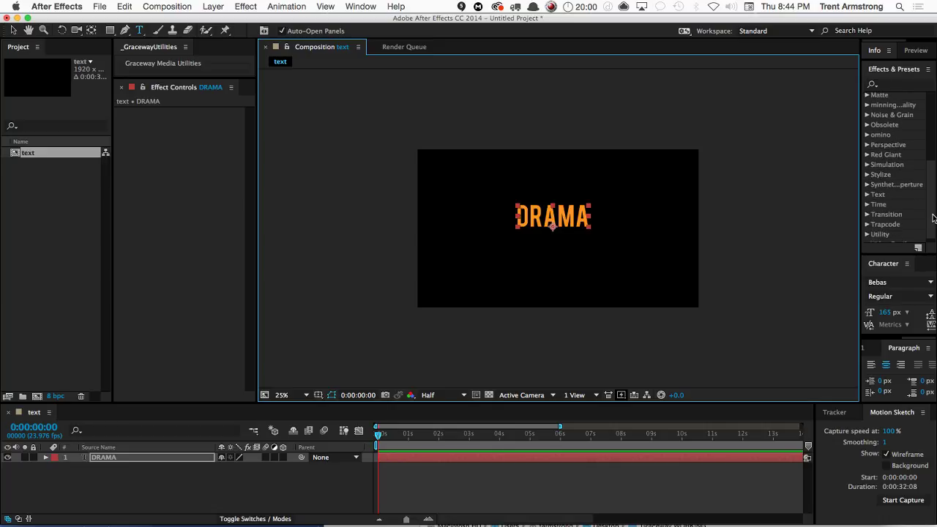
scroll(933, 217, up, 5)
click(867, 97)
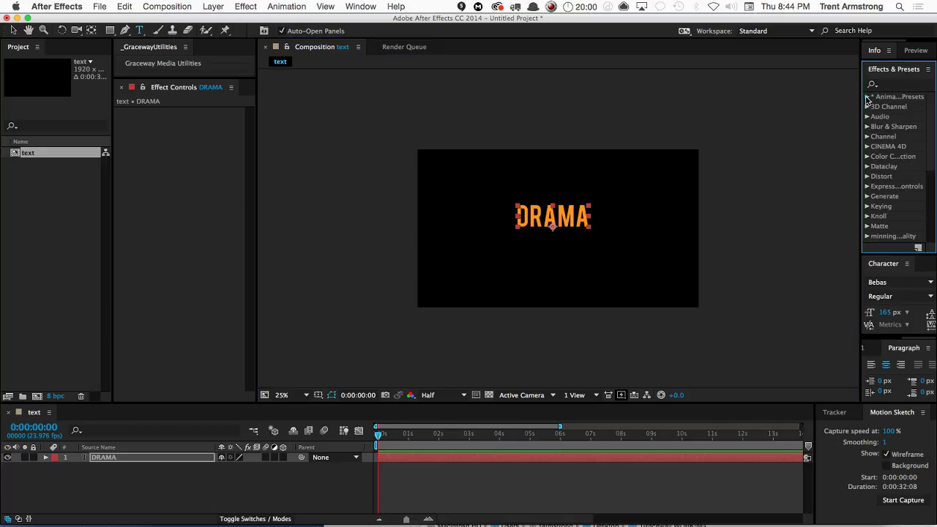
click(878, 156)
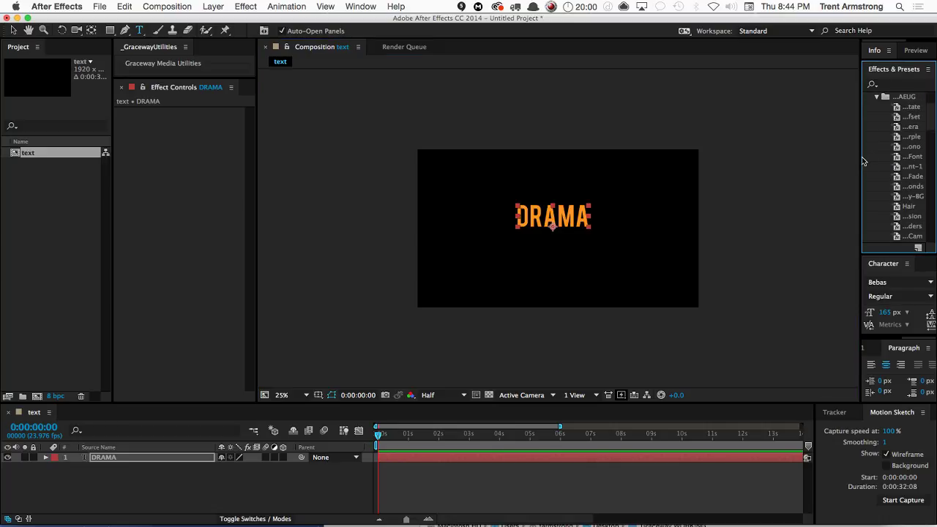
drag(862, 159, 750, 184)
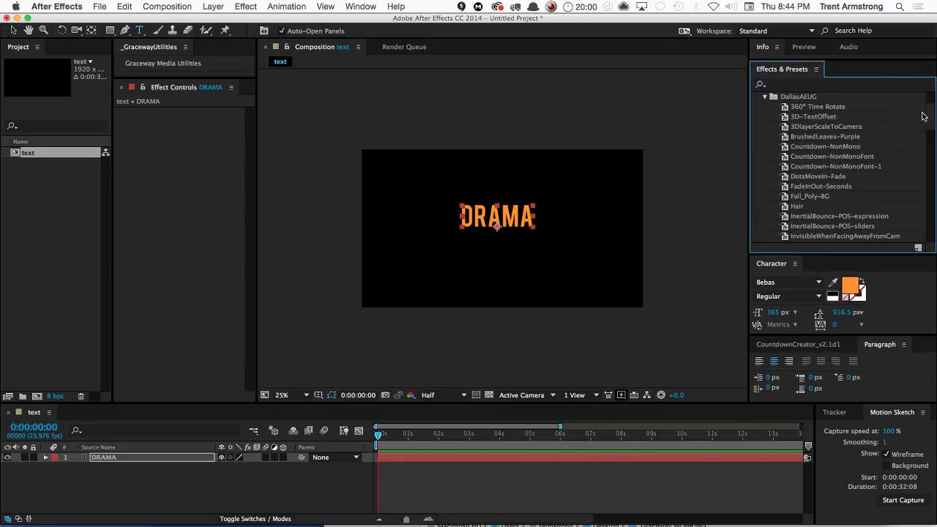
drag(931, 114, 934, 155)
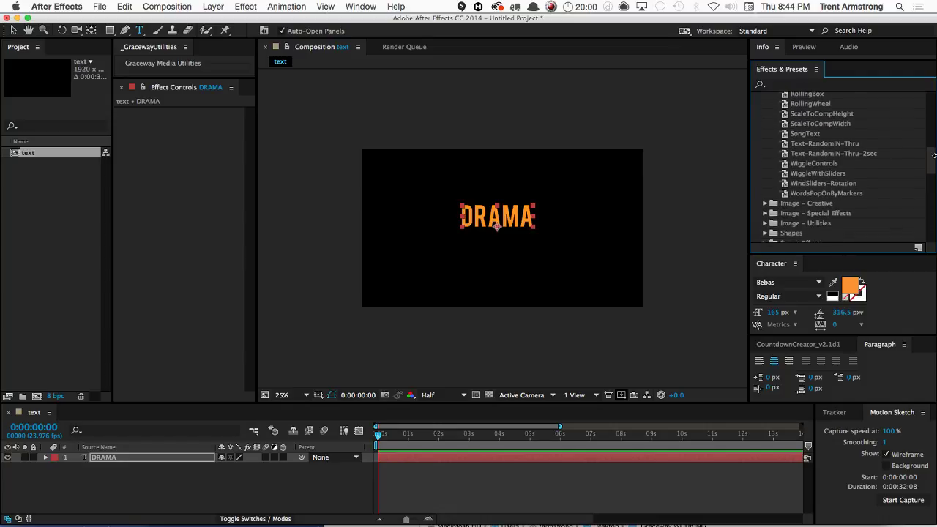
Apply the Text-RandomIN-Thru preset to DRAMA and preview its flickering letter animation
double_click(824, 145)
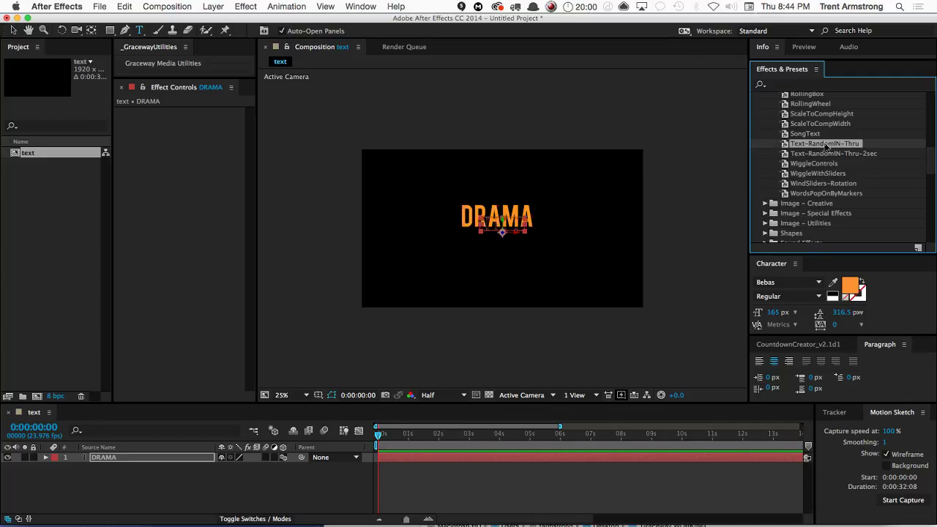
click(256, 499)
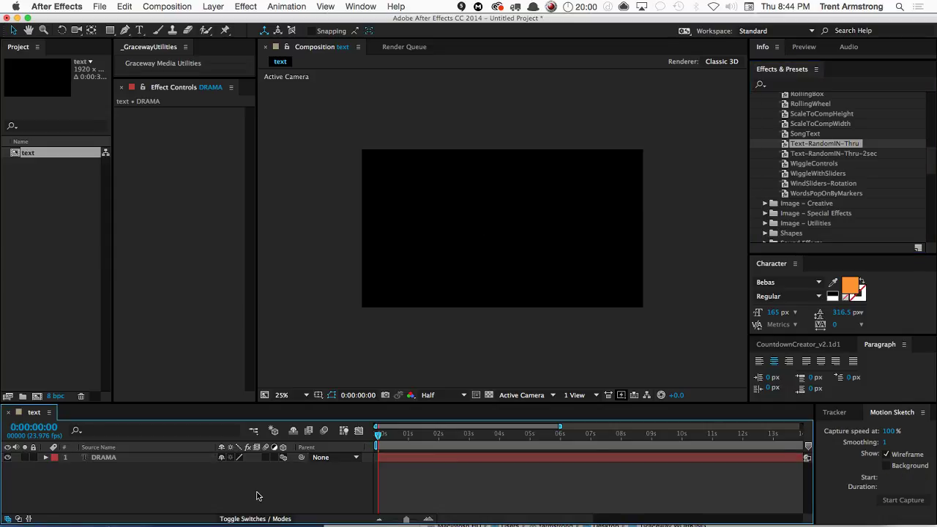
key(space)
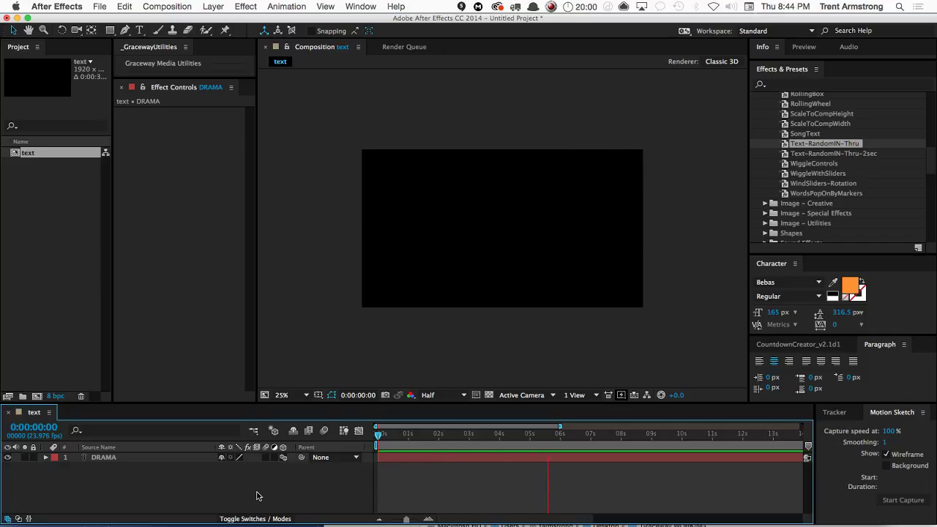
key(space)
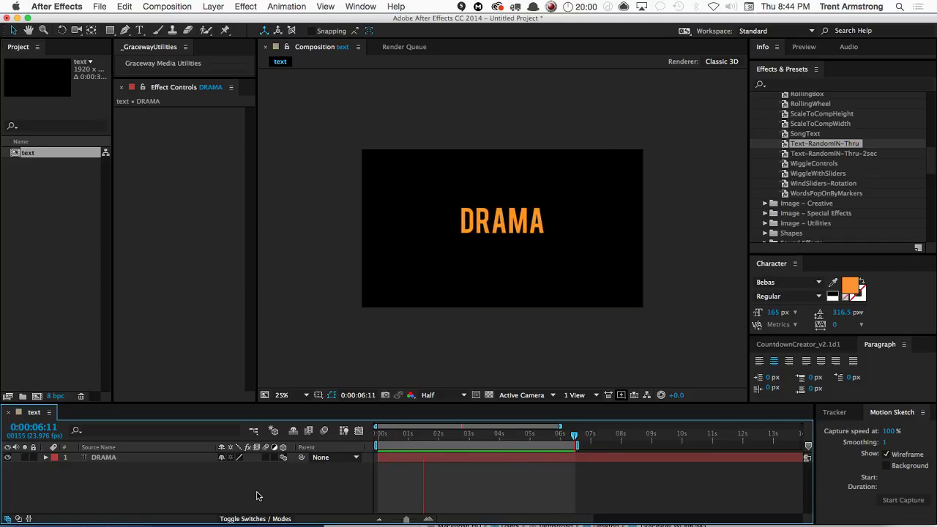
Replace the DRAMA text with AFTER EFFECTS
key(space)
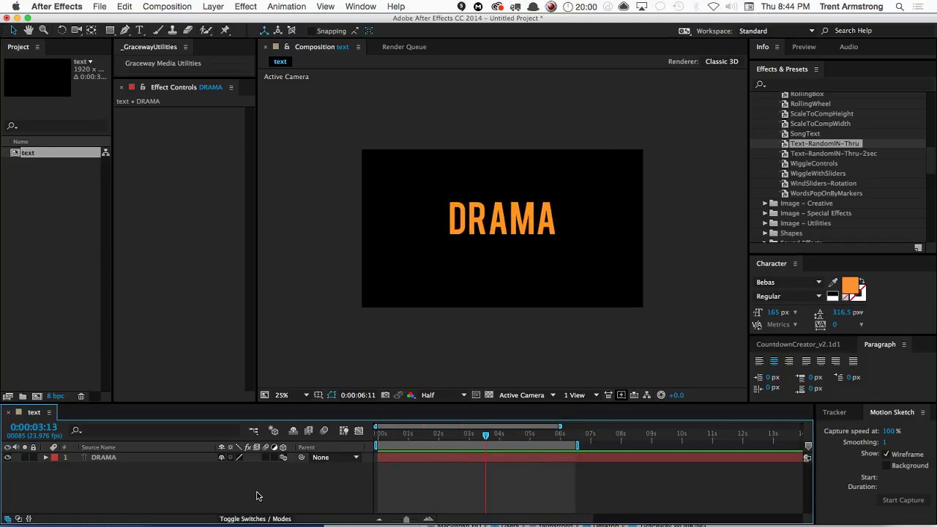
click(101, 458)
double_click(101, 459)
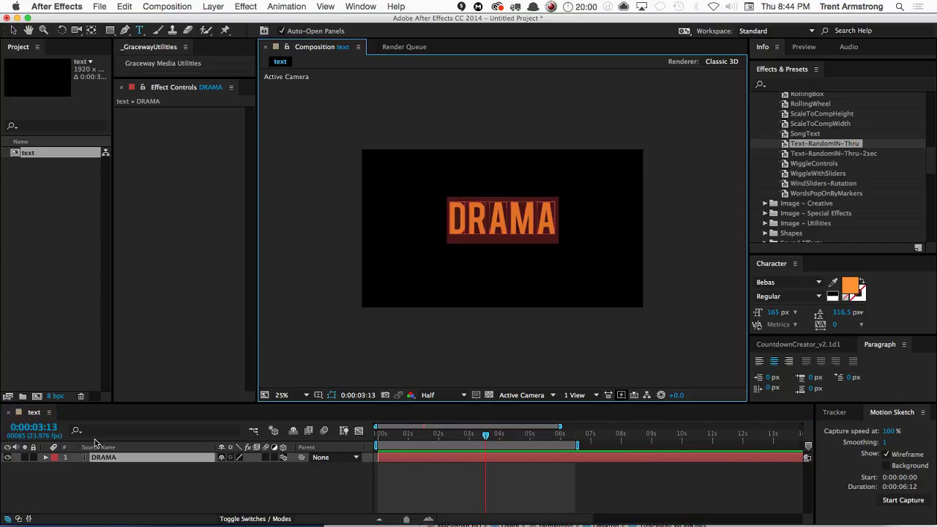
text(AFTER EFF)
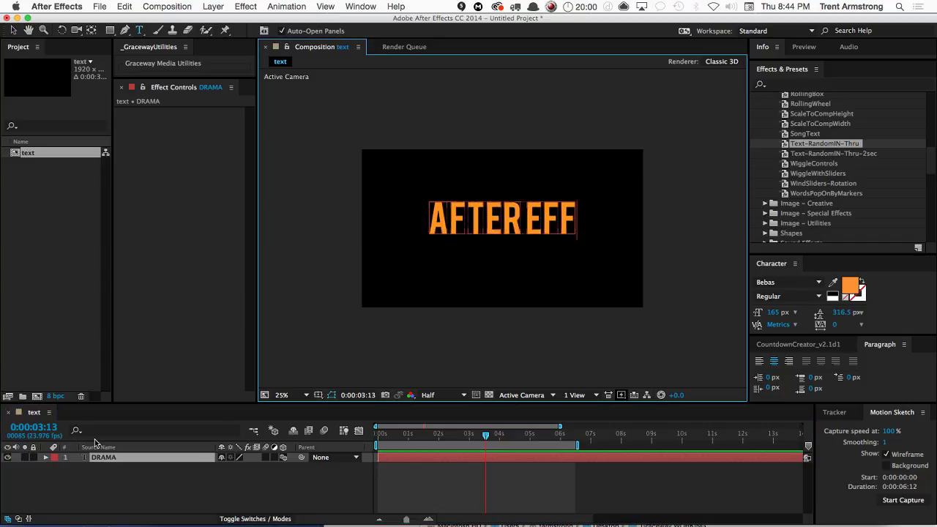
text(ECT)
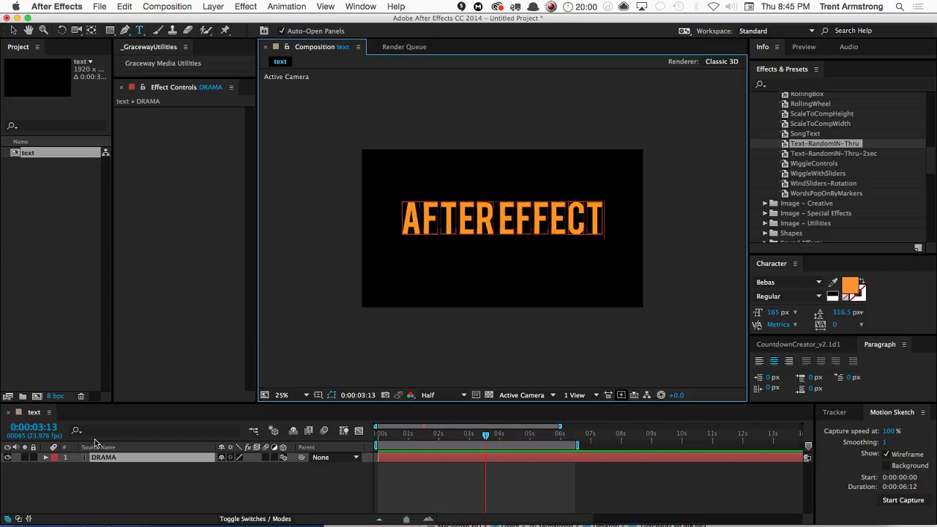
text(S)
key(KP_Enter)
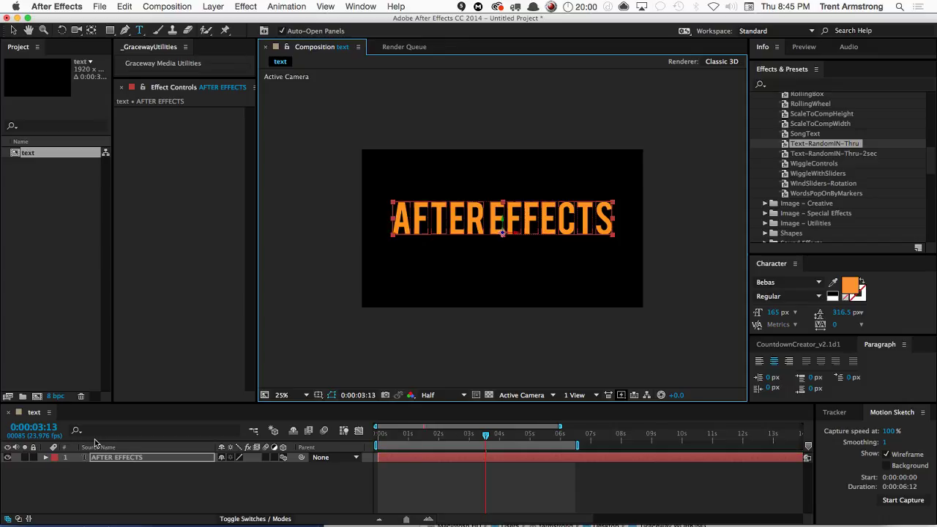
Preview the AFTER EFFECTS animation, then select its text layer
click(95, 443)
key(space)
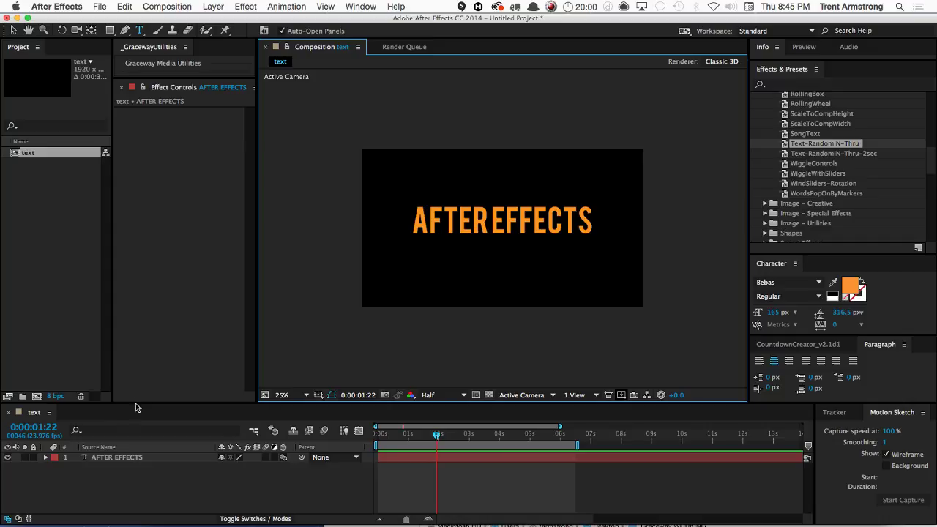
click(100, 457)
click(100, 457)
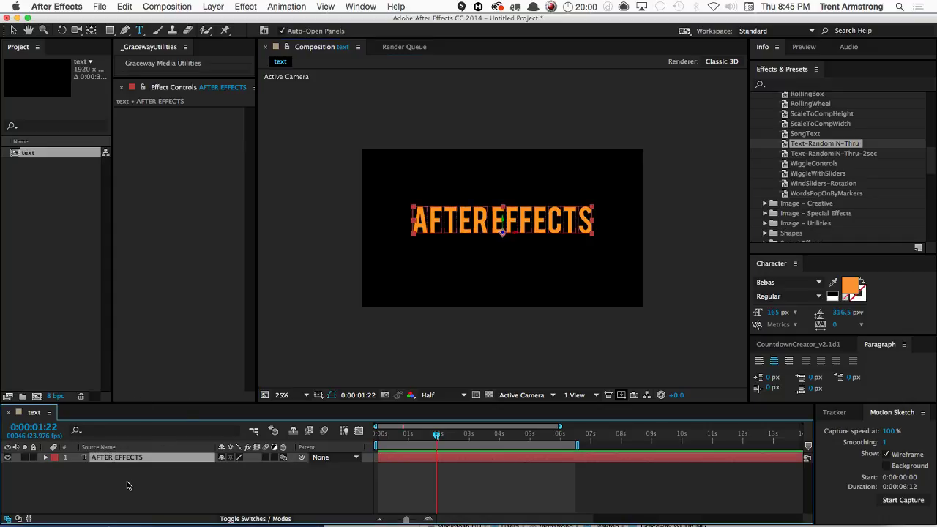
Delete the AFTER EFFECTS layer and create a new horizontal PROMO! text layer
key(Delete)
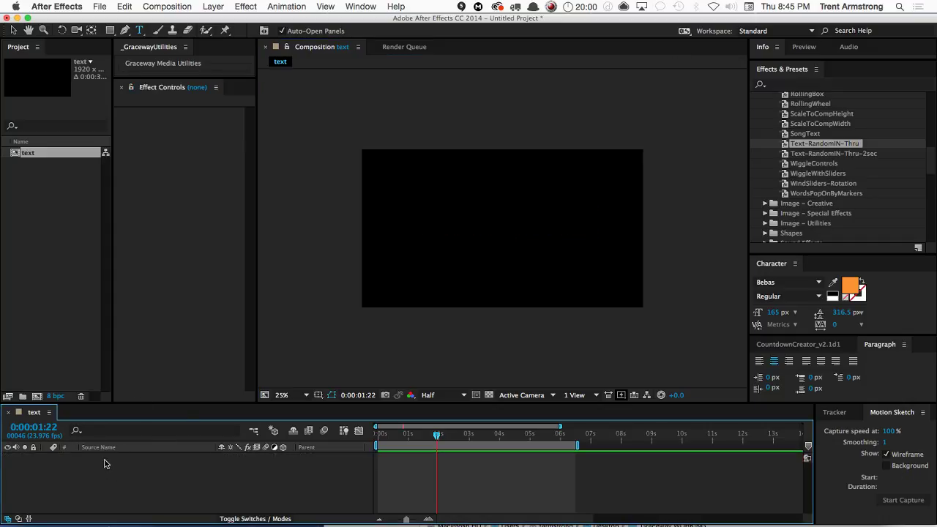
key(super+t)
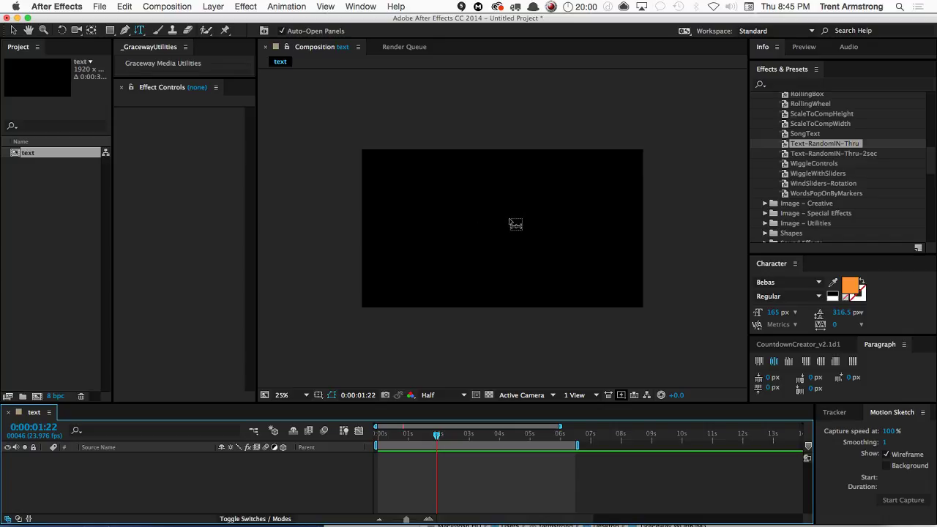
key(super+t)
click(497, 218)
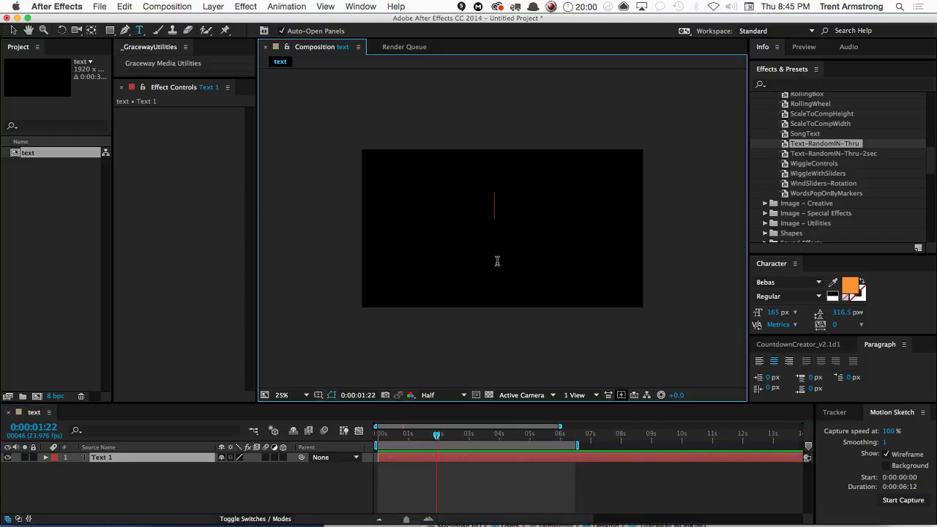
text(PROMO)
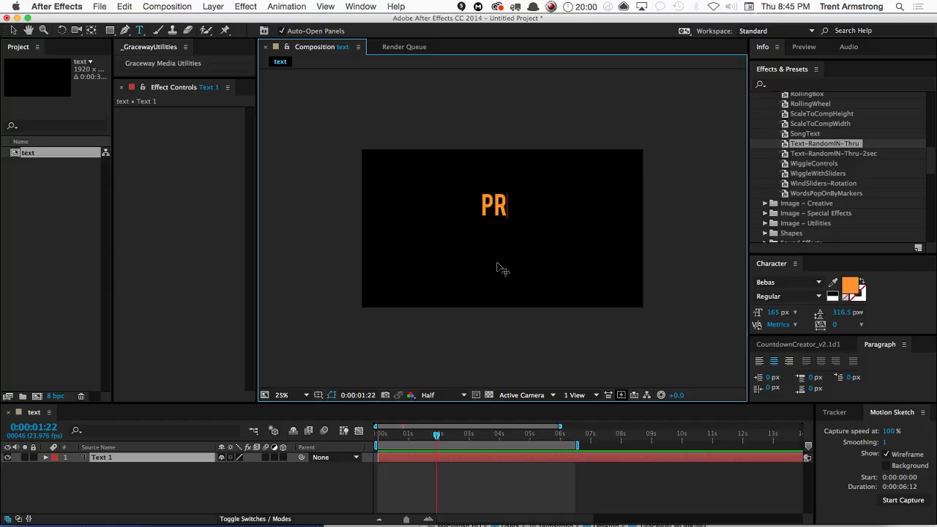
text(!)
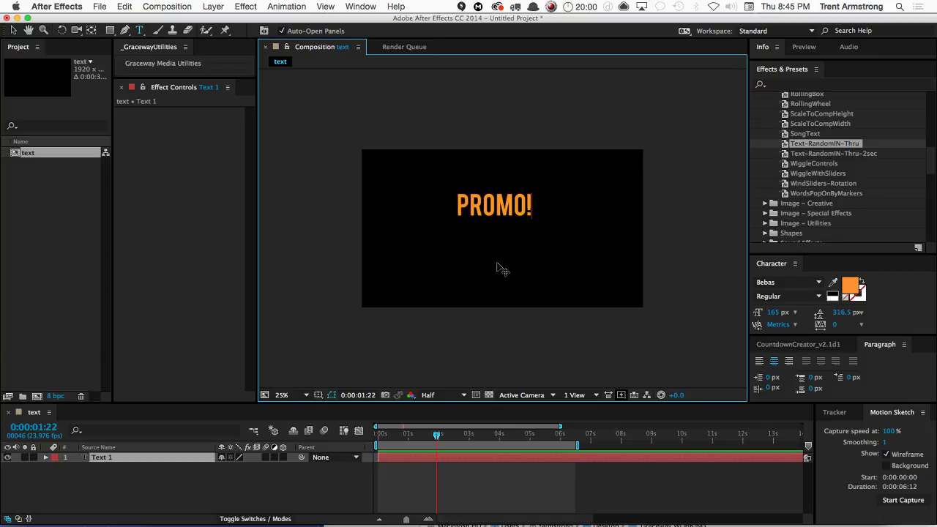
key(Escape)
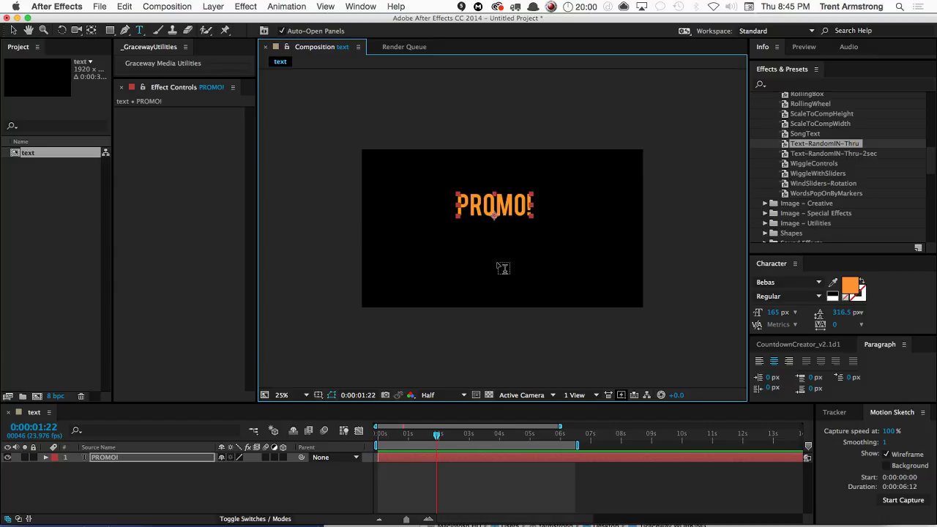
Center PROMO! in the composition and expand its Text and Path Options in an enlarged timeline
key(super+Home)
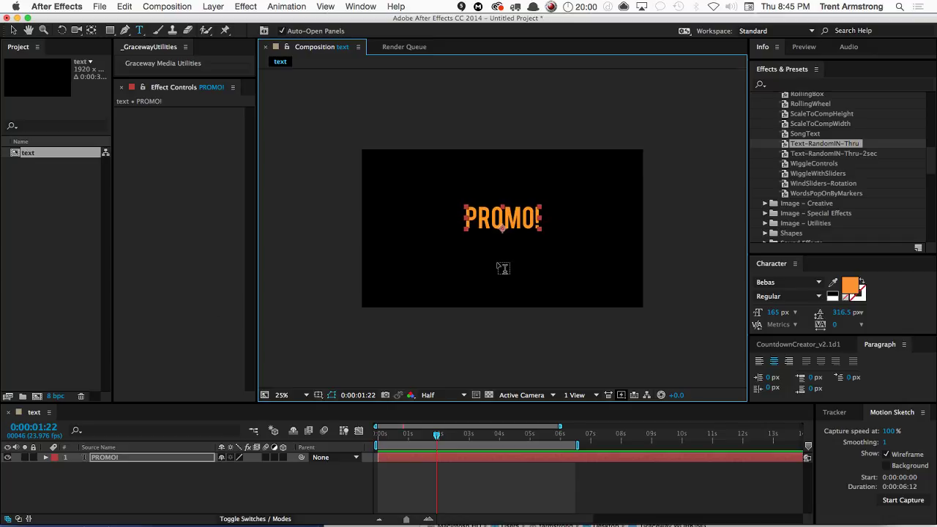
click(45, 458)
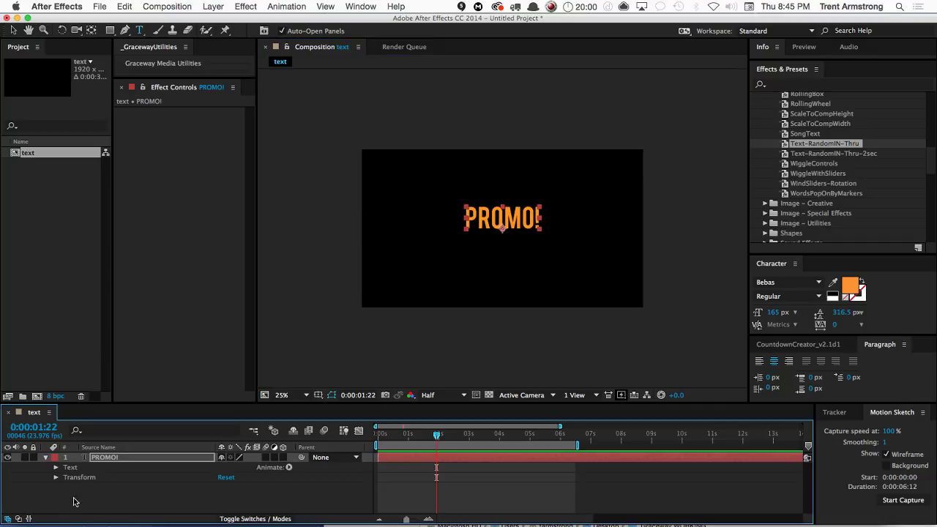
click(55, 467)
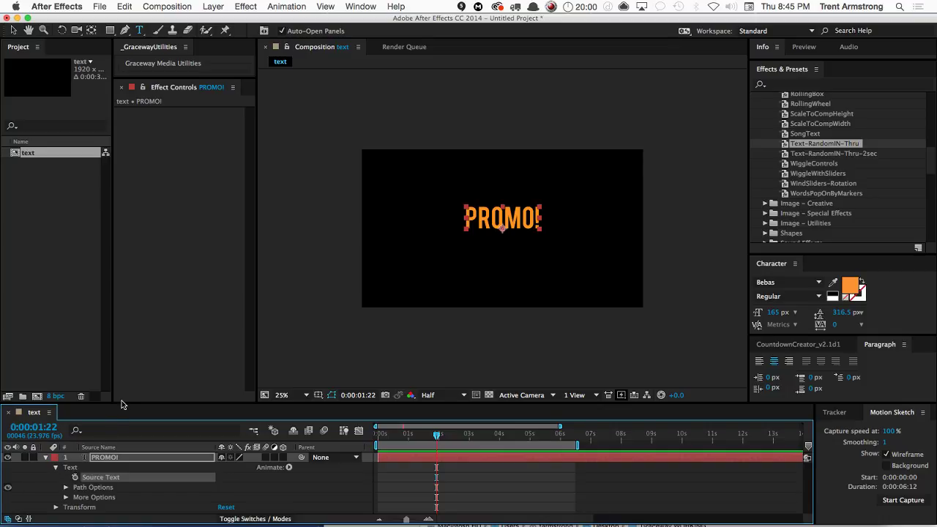
drag(121, 401, 123, 287)
click(65, 371)
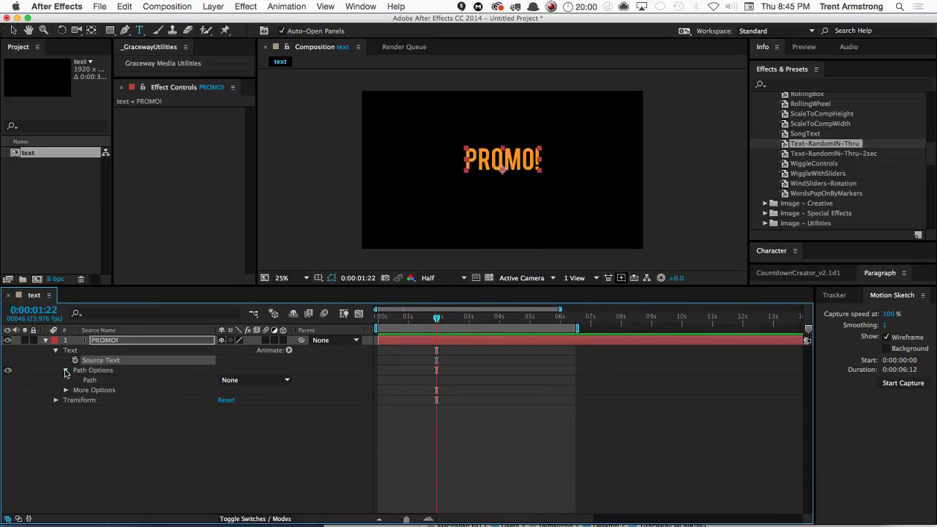
Add a Position animator with a Ramp Up range selector based on Lines
click(289, 350)
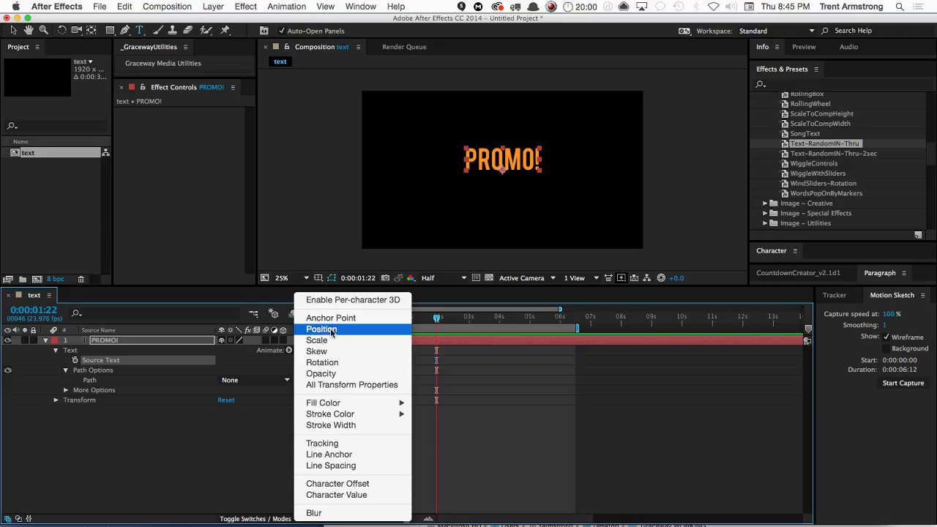
click(333, 331)
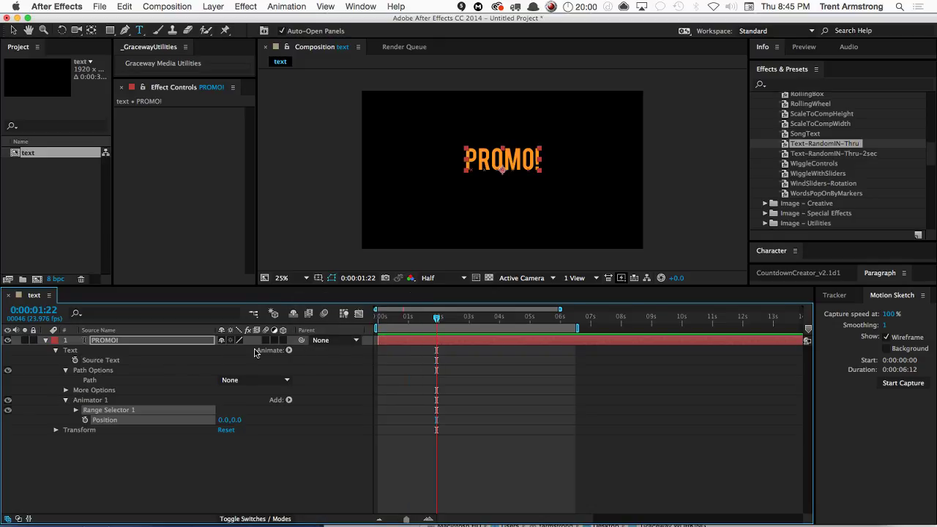
click(75, 411)
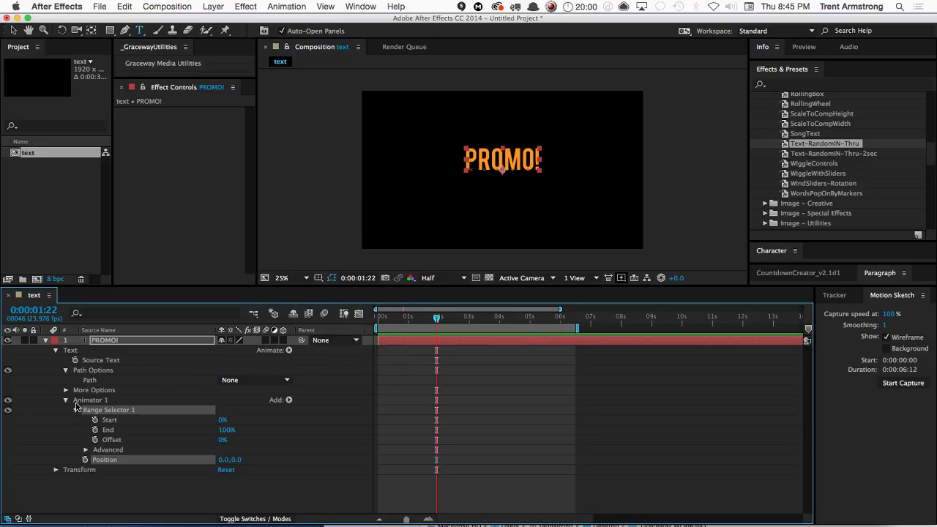
click(85, 449)
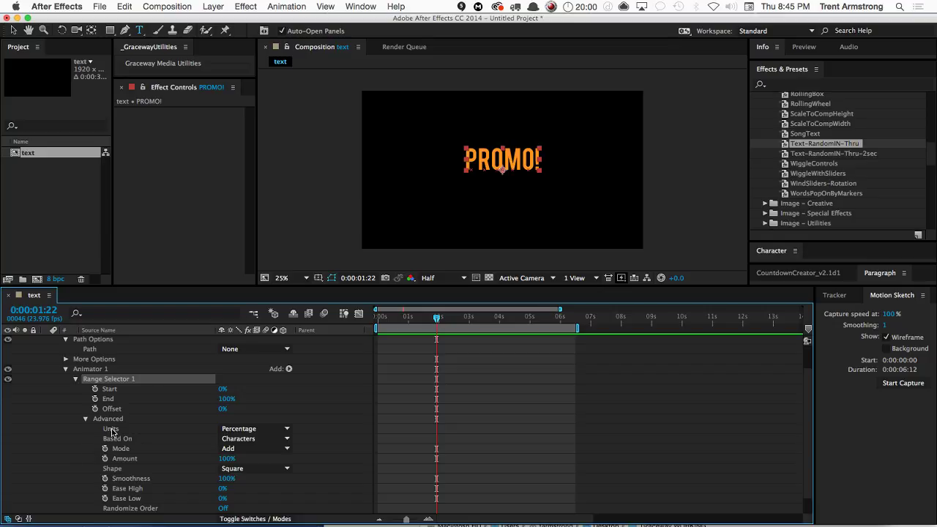
click(256, 469)
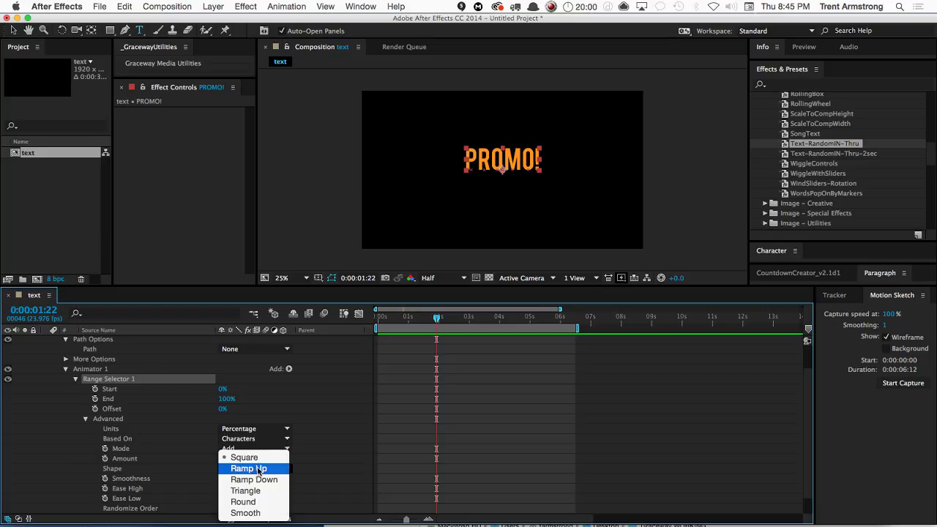
click(257, 468)
click(256, 439)
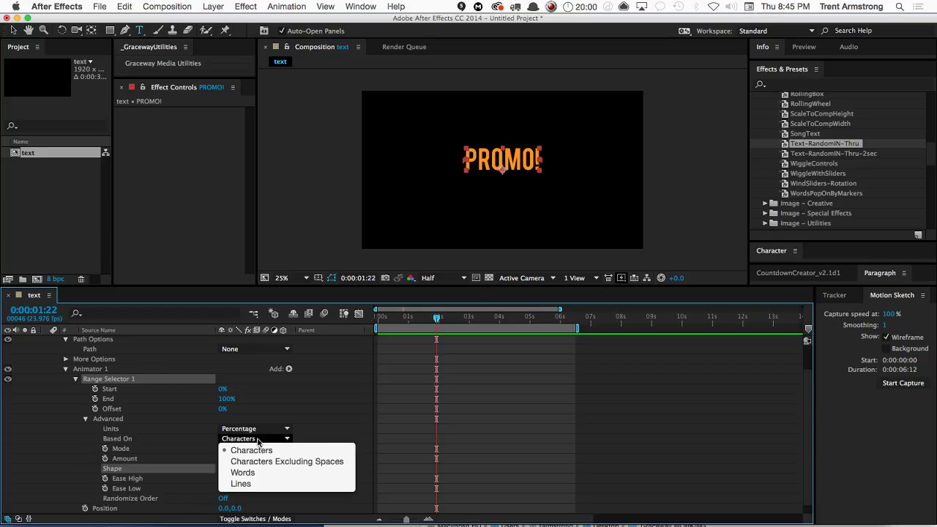
click(253, 484)
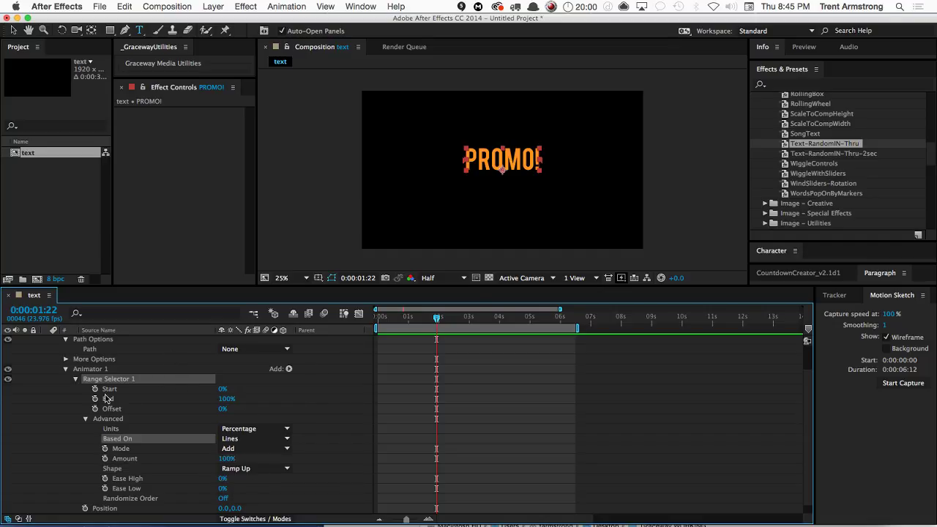
Keyframe the range selector Offset at -100% and return the playhead to the start
click(224, 409)
text(-100)
key(Return)
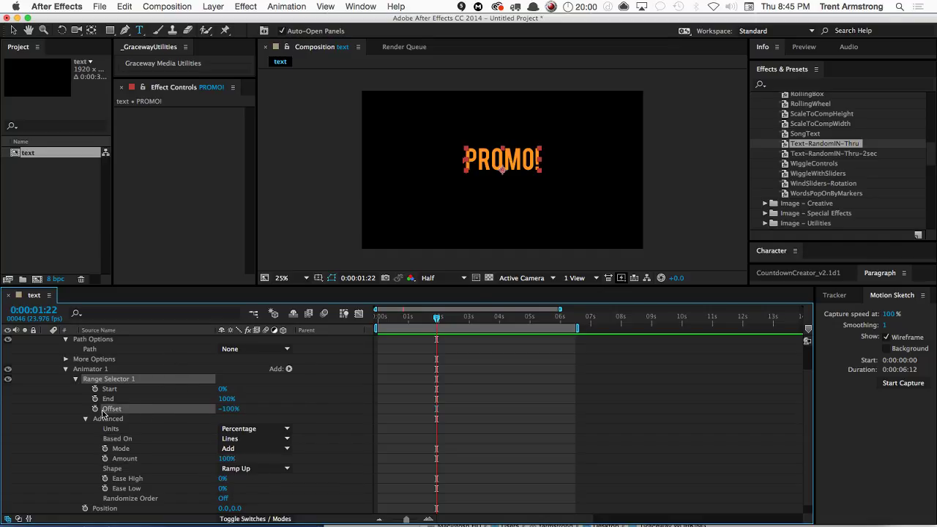
click(94, 408)
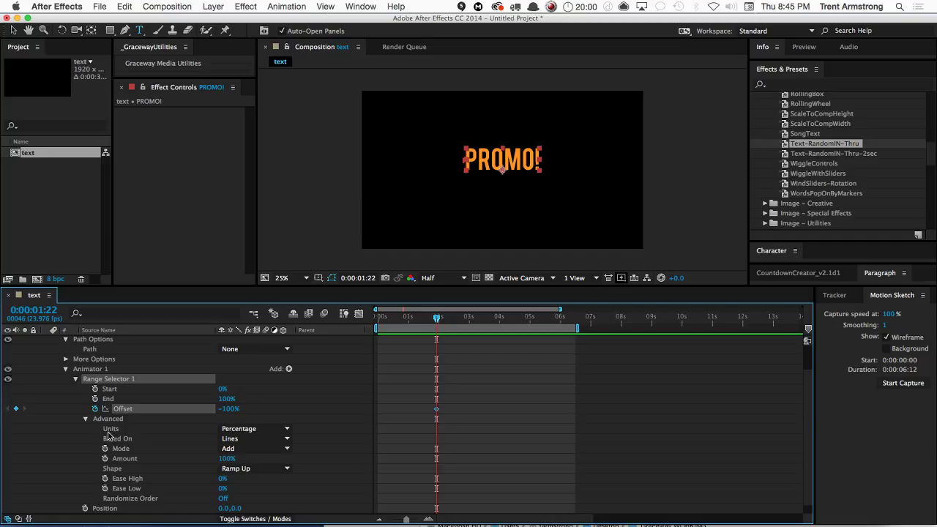
click(249, 468)
drag(437, 318, 378, 321)
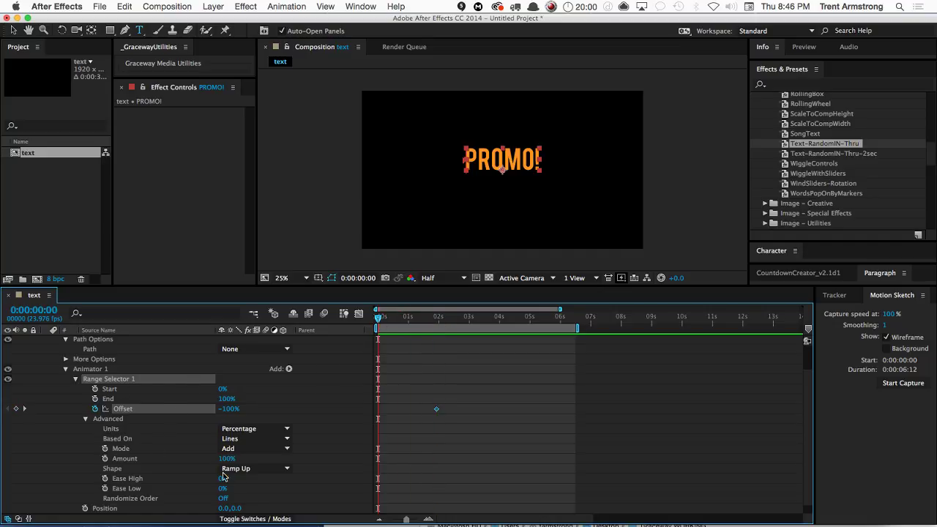
drag(235, 509, 259, 500)
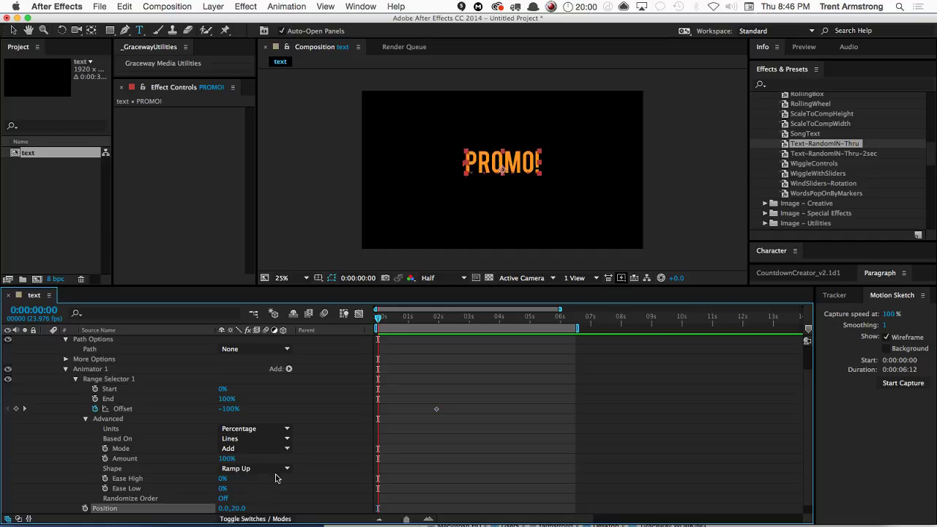
key(super+z)
click(289, 369)
Enable per-character 3D, set animator Position Z to 1816, and move the Offset keyframe to 0s
mouse_move(317, 368)
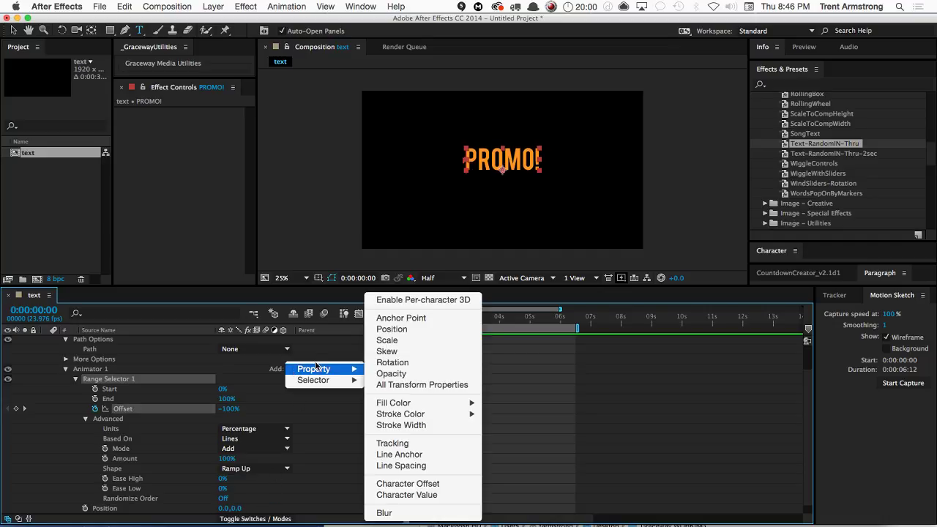
click(401, 300)
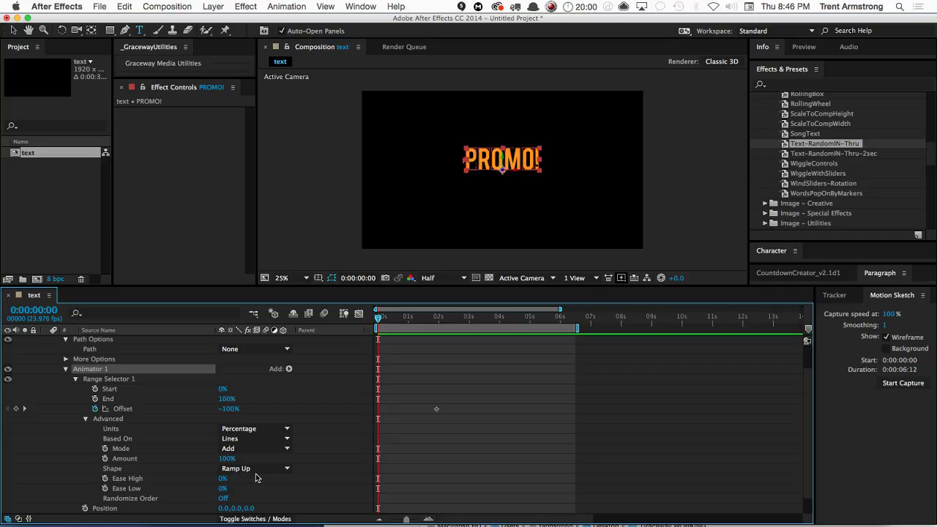
drag(250, 508, 437, 447)
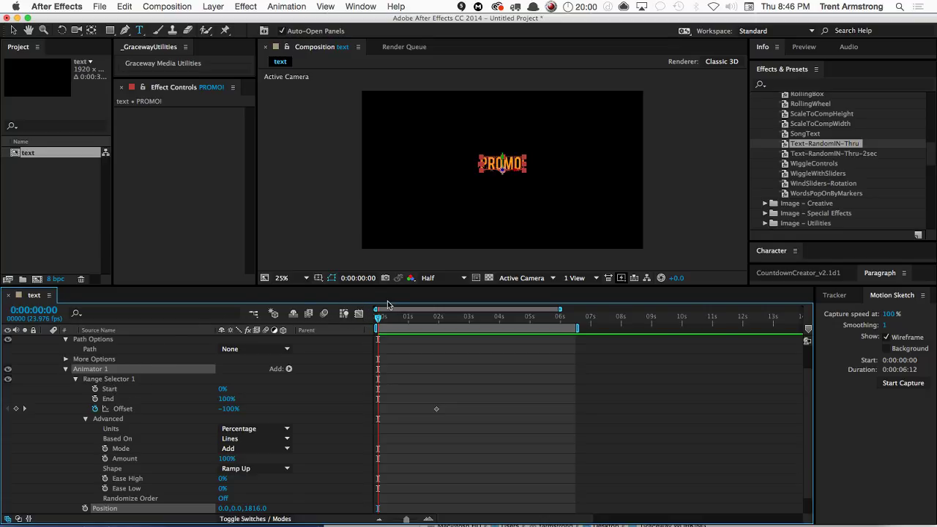
mouse_move(379, 318)
mouse_down()
mouse_move(432, 318)
mouse_move(377, 322)
mouse_up()
drag(435, 414, 377, 404)
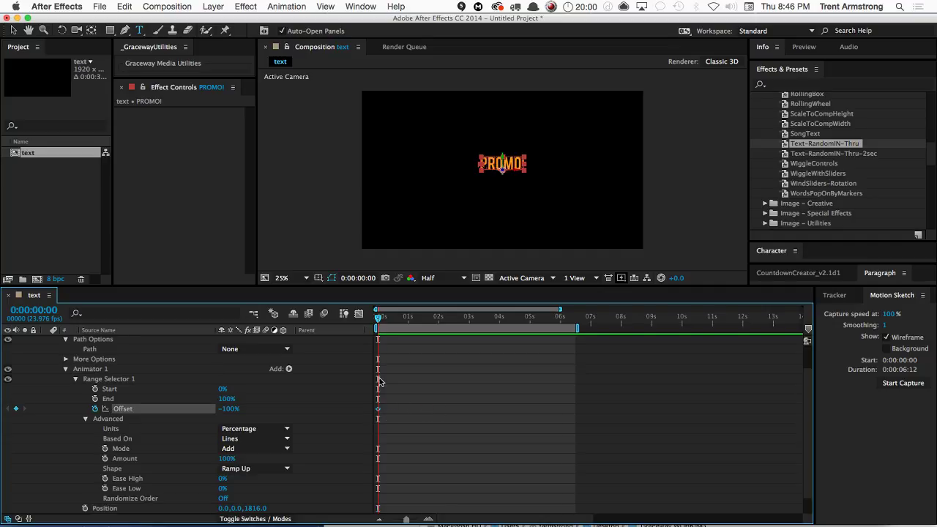
mouse_move(378, 318)
mouse_down()
mouse_move(447, 318)
mouse_move(374, 322)
mouse_up()
Keyframe PROMO!'s Position, pulling Z toward the camera at 2:23 with Z 0 at the start
key(p)
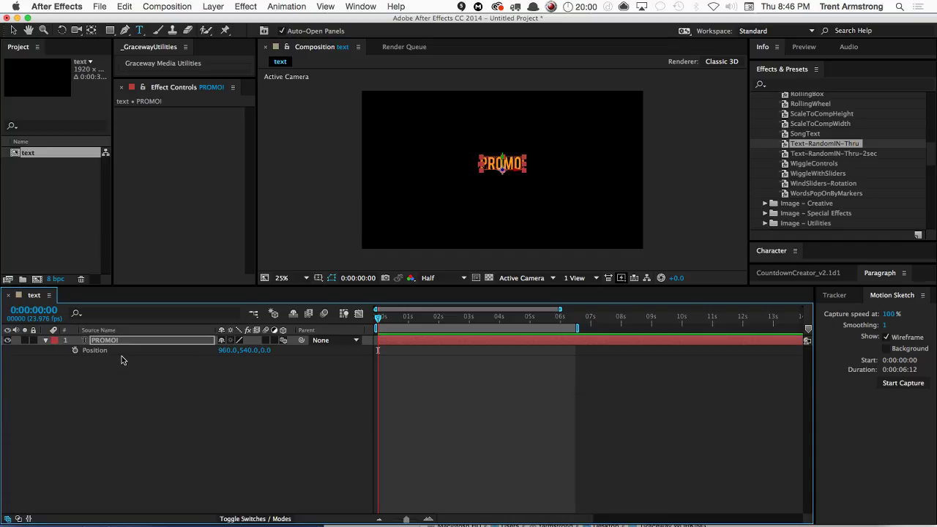
click(74, 351)
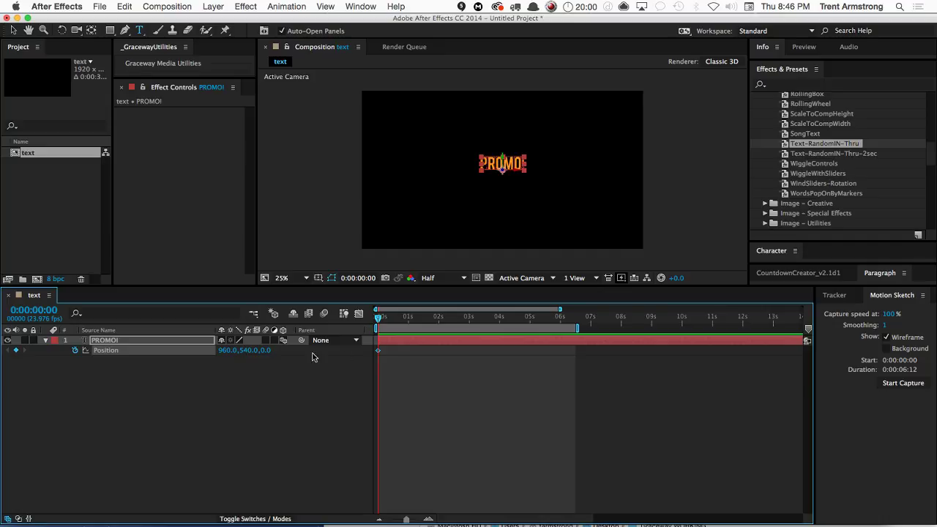
drag(380, 323, 469, 324)
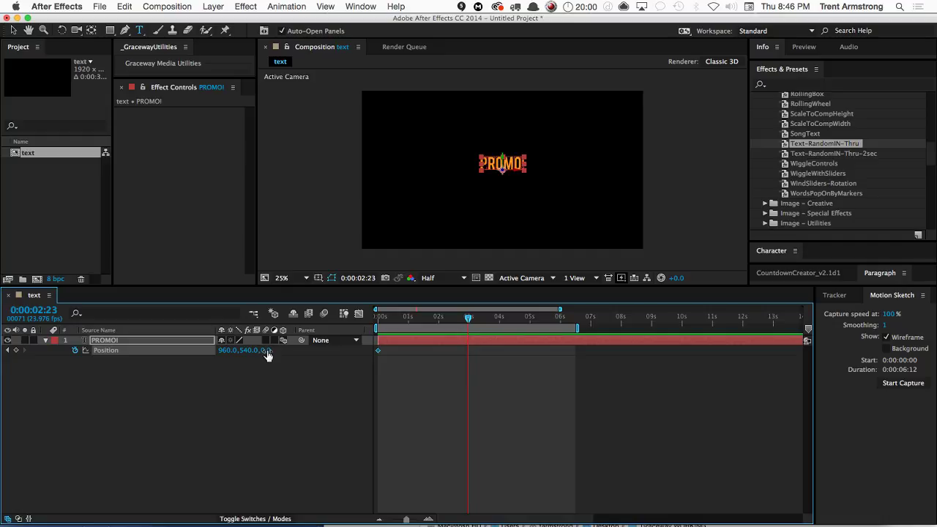
mouse_move(267, 351)
mouse_down()
mouse_move(234, 364)
mouse_move(288, 350)
mouse_move(256, 353)
mouse_up()
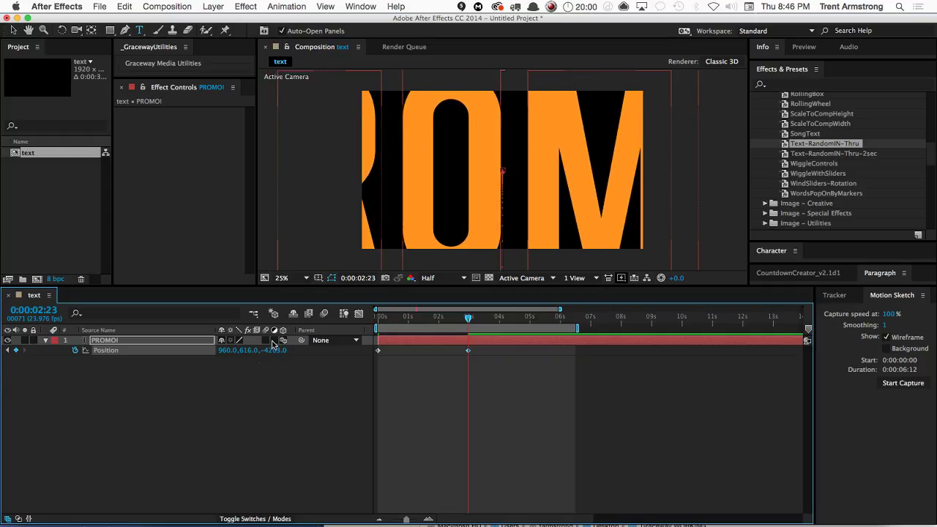
drag(469, 329, 365, 328)
drag(256, 351, 278, 361)
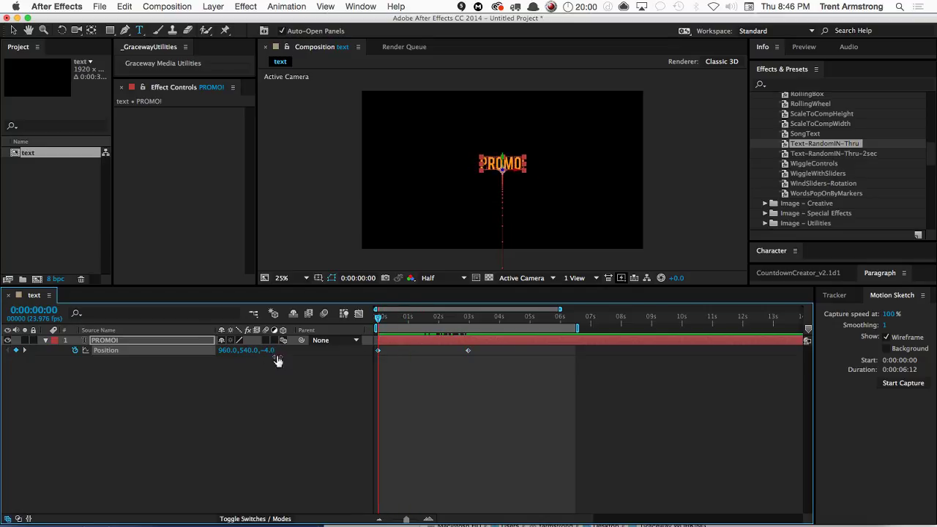
click(299, 387)
click(269, 351)
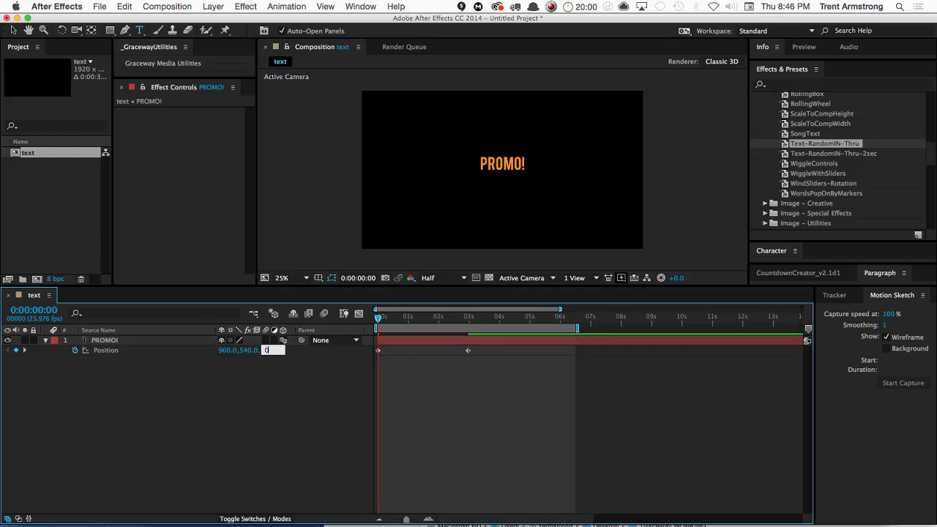
text(0)
key(Return)
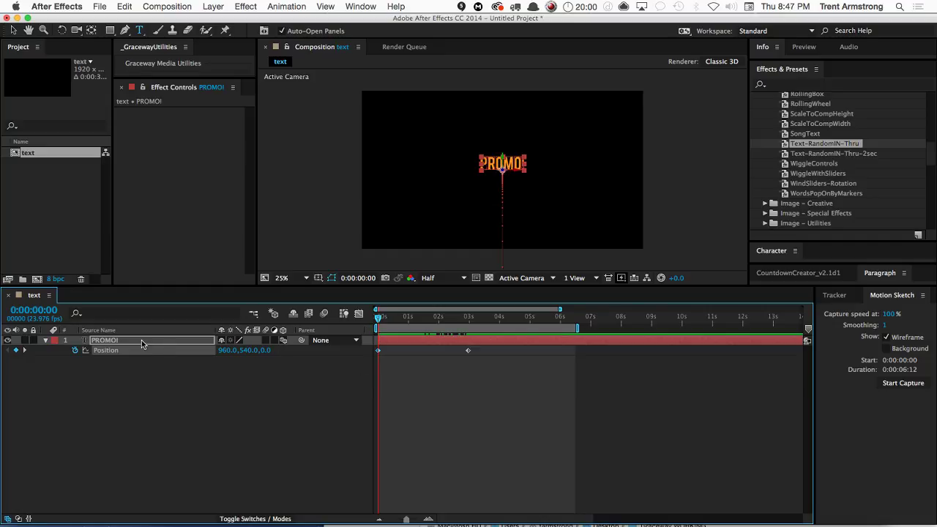
Expand Animator 1's Range Selector and its Advanced options in the timeline
click(45, 341)
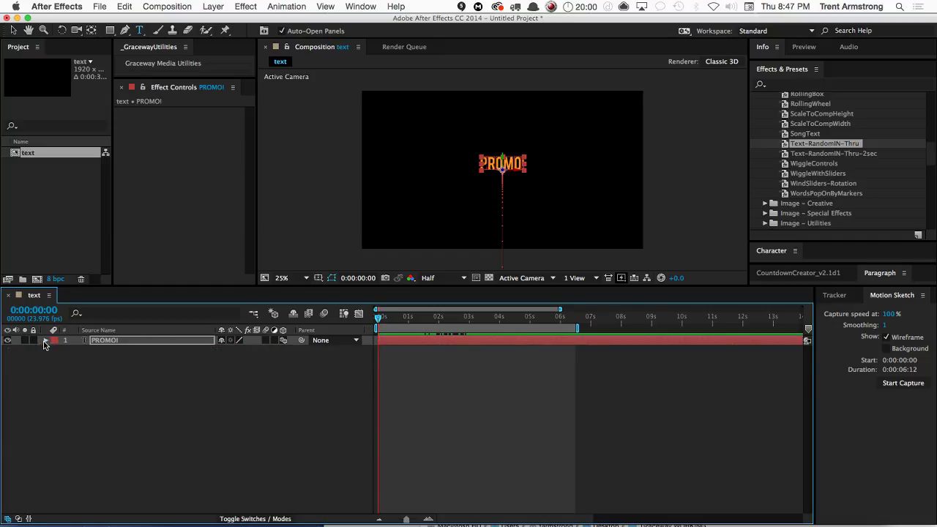
click(46, 341)
click(56, 351)
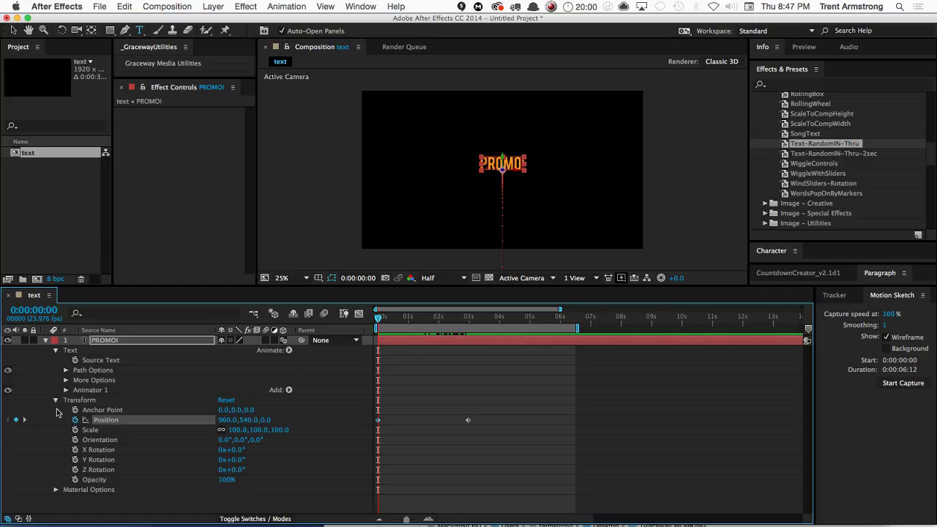
click(56, 400)
click(66, 390)
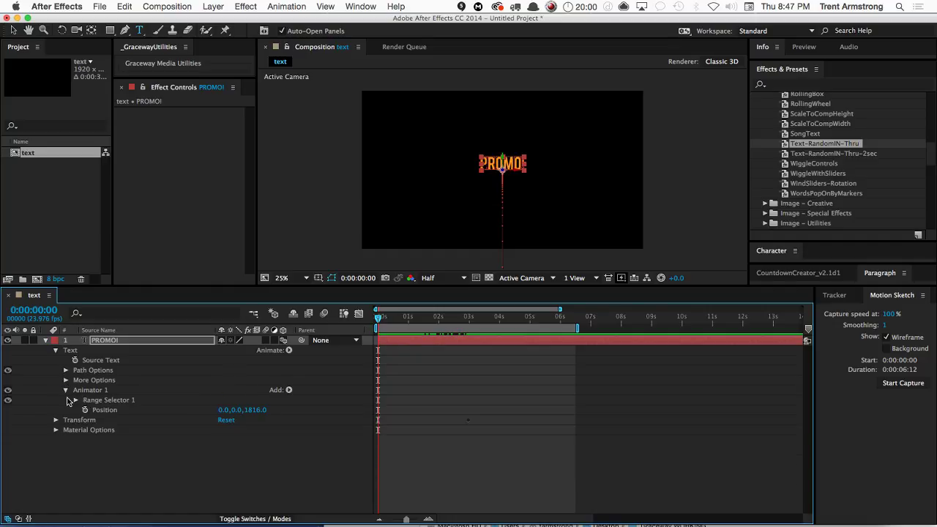
click(75, 402)
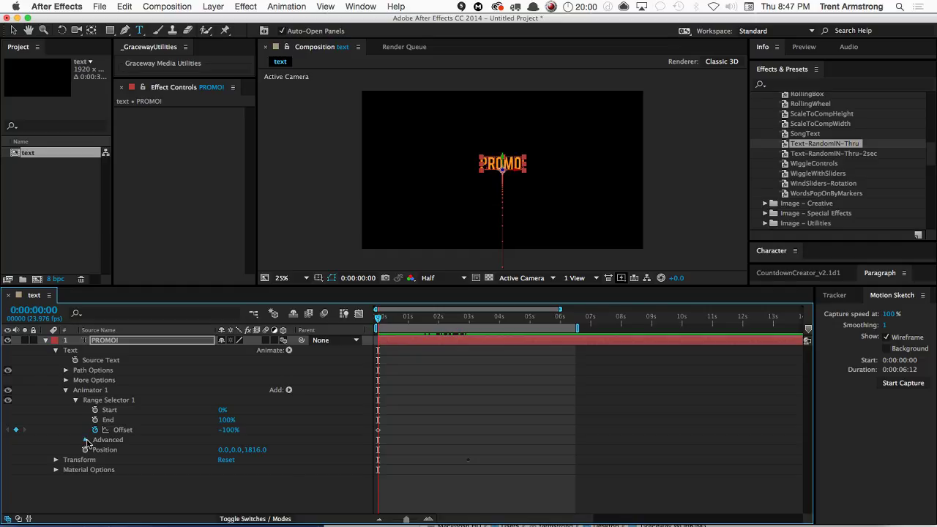
click(86, 440)
Key Offset at 100% at 15 frames, set Ease Low to 100%, and preview the fly-in
drag(386, 320, 397, 320)
drag(226, 419, 273, 415)
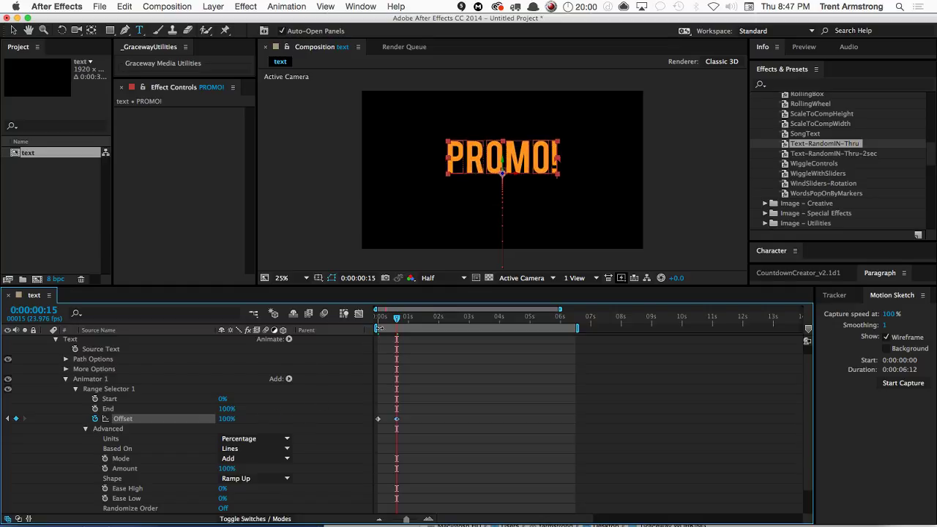
drag(397, 320, 378, 320)
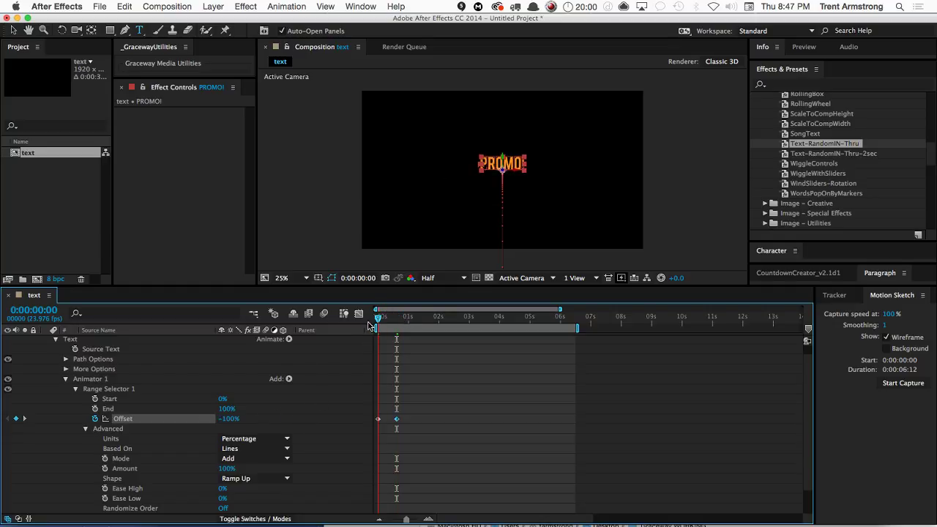
click(223, 498)
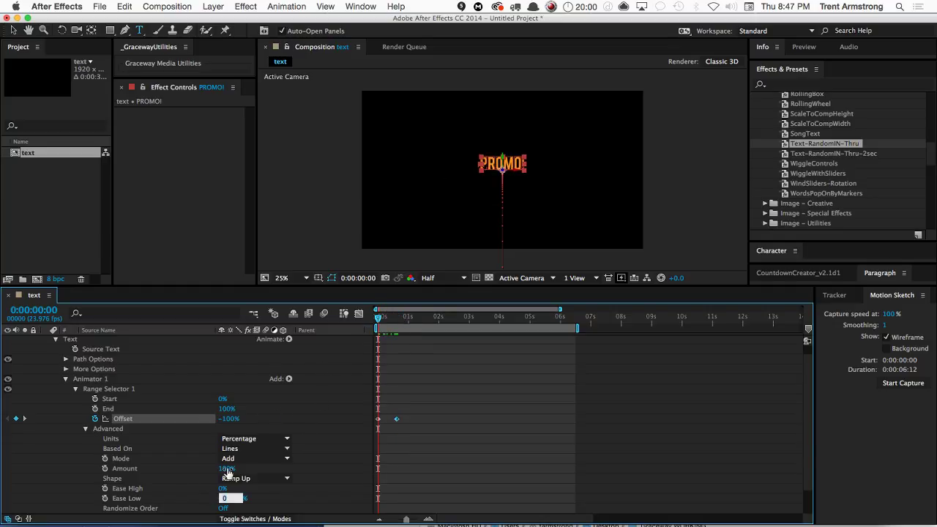
text(100)
key(Return)
key(space)
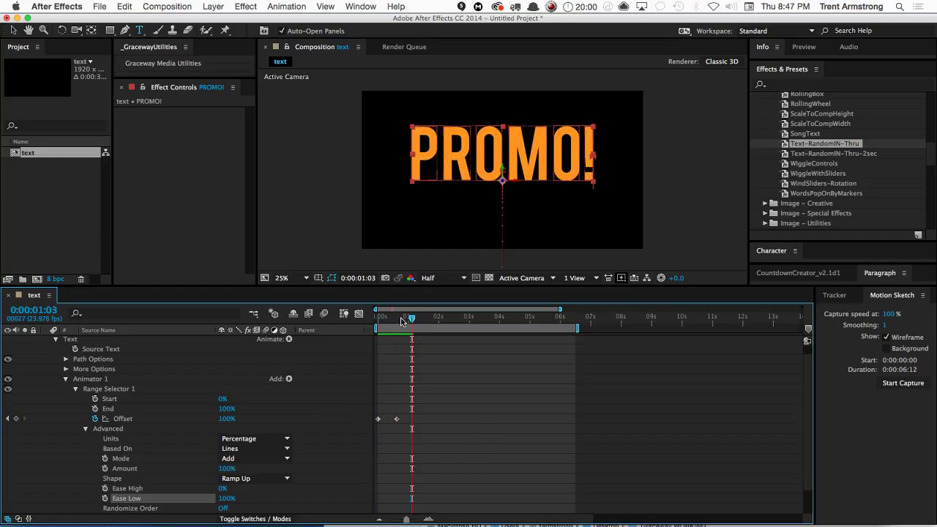
drag(401, 320, 376, 319)
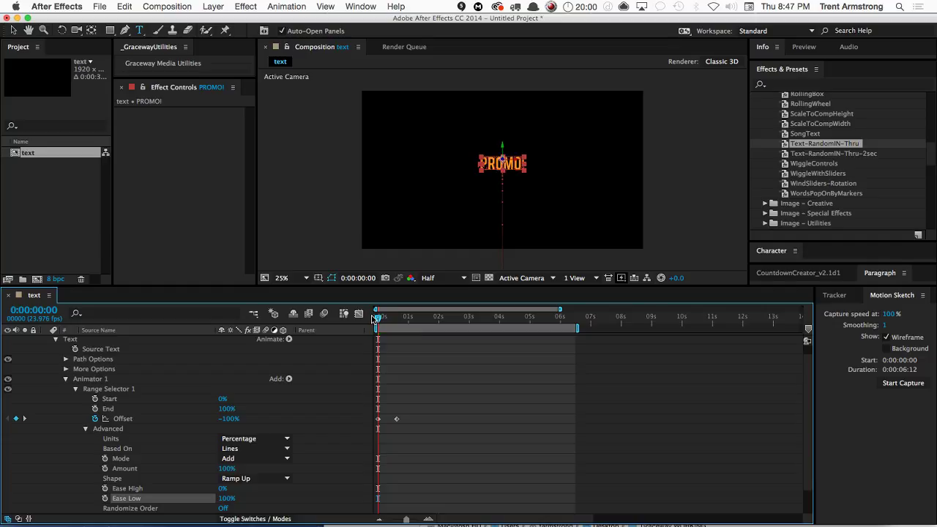
mouse_move(381, 321)
mouse_down()
mouse_move(418, 325)
mouse_move(378, 322)
mouse_up()
Expand and enlarge the Character settings and set Baseline Shift to 49 px
click(776, 258)
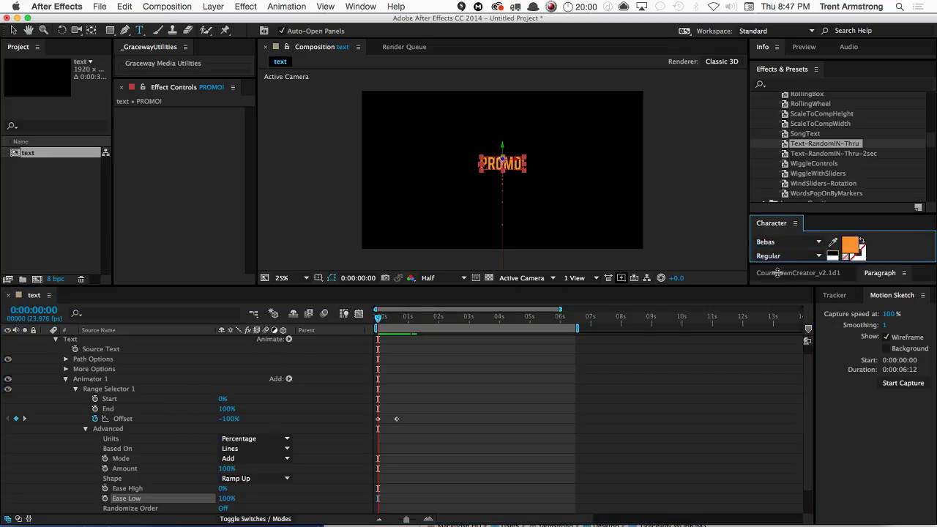
click(825, 282)
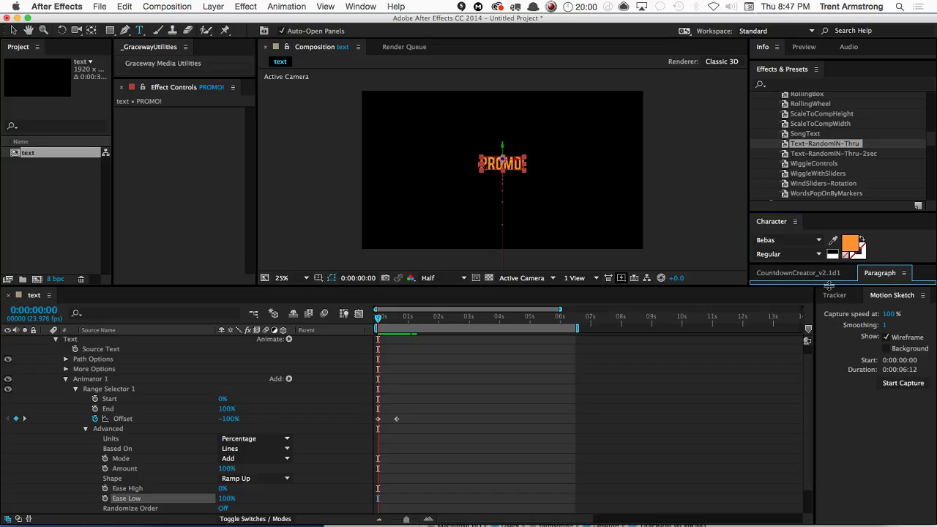
drag(725, 286, 725, 373)
drag(799, 285, 797, 204)
drag(767, 329, 702, 328)
mouse_move(379, 404)
mouse_down()
mouse_move(432, 414)
mouse_move(378, 421)
mouse_up()
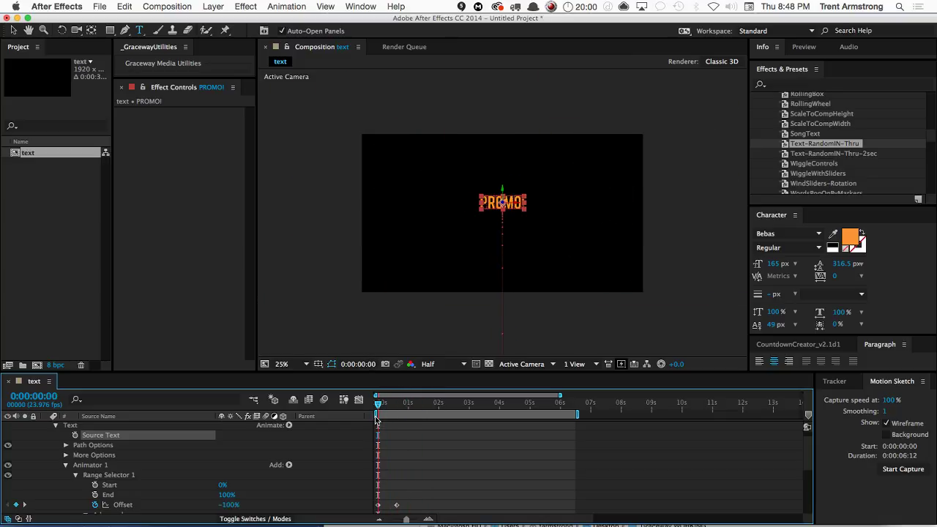
Expand Animator 1 and play back the PROMO! fly-in from the first frame
click(66, 465)
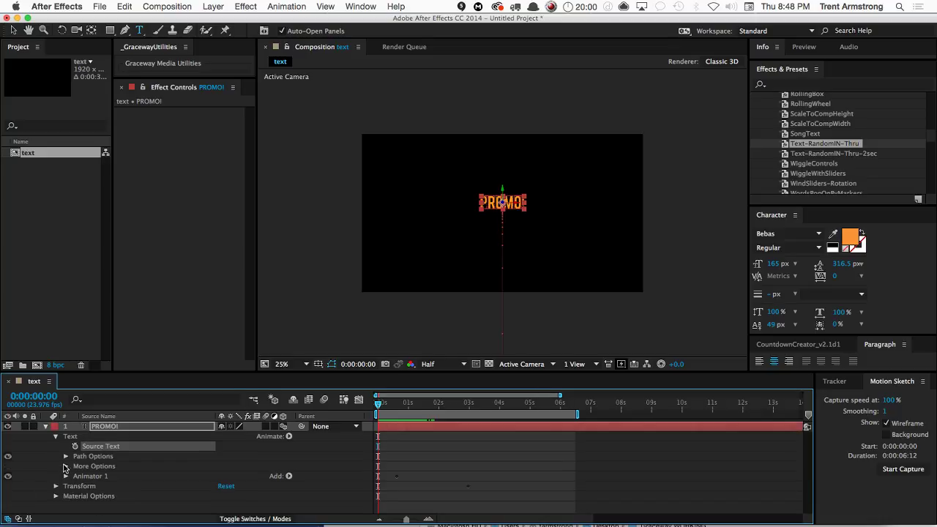
click(66, 476)
scroll(158, 472, down, 1)
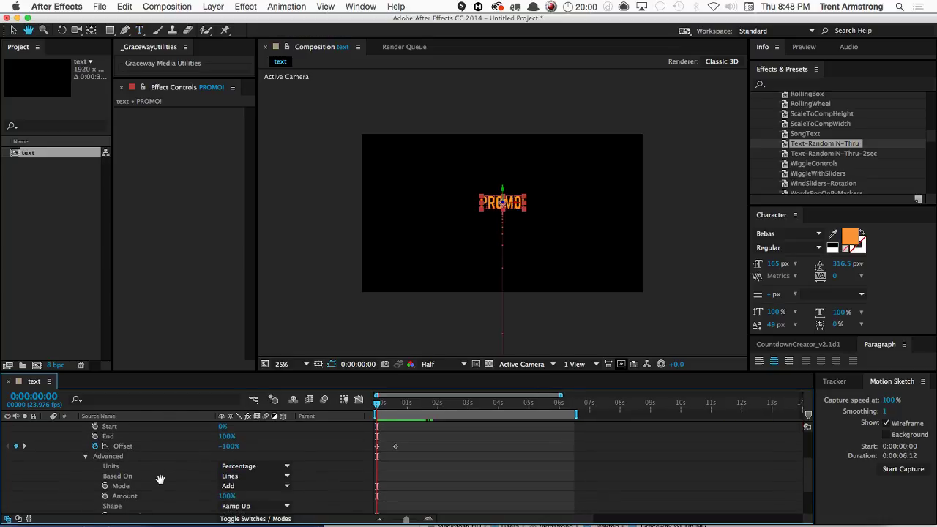
key(space)
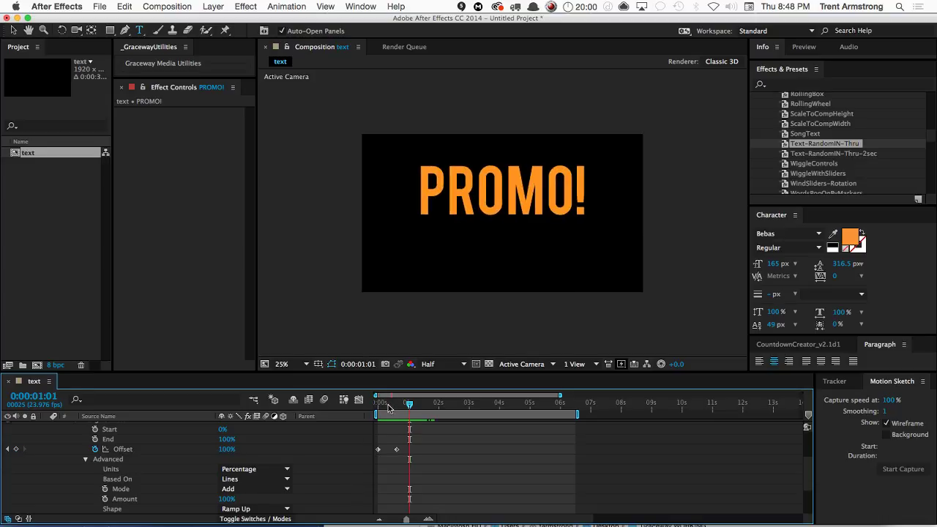
drag(388, 405, 377, 405)
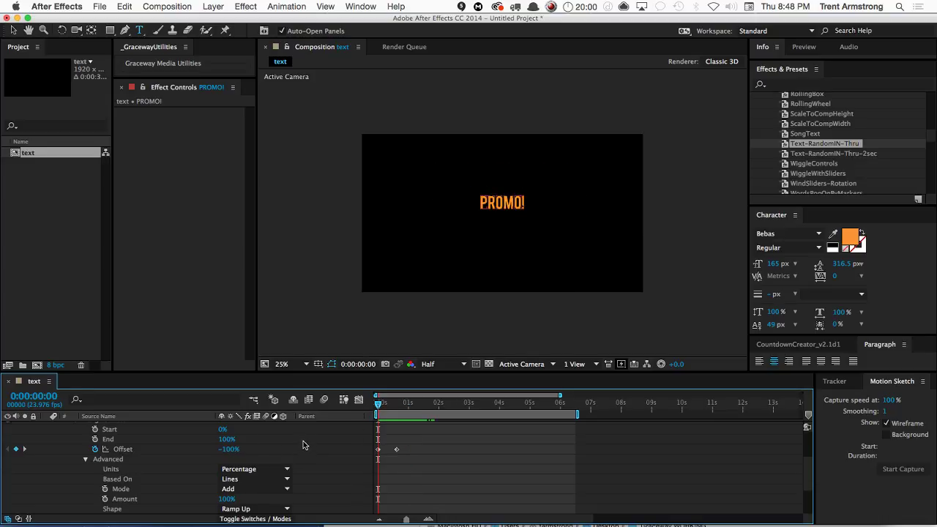
scroll(303, 443, up, 3)
Add an Opacity property to Animator 1 and set it to 0%
click(290, 465)
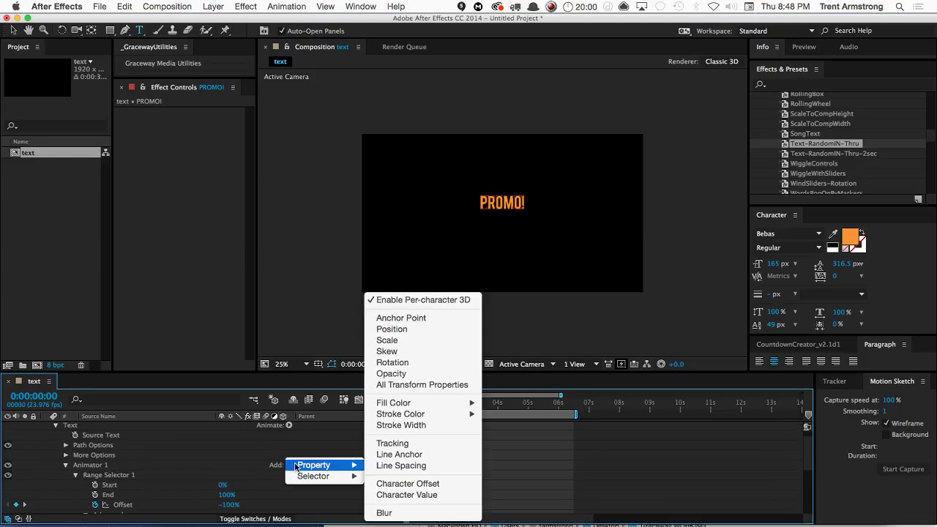
click(391, 374)
scroll(330, 465, down, 2)
click(226, 488)
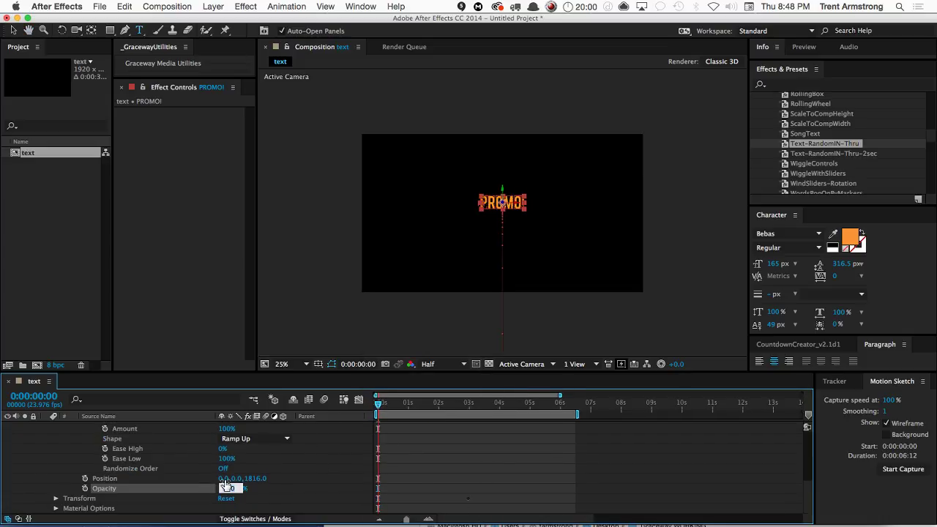
text(0)
key(Return)
Preview the letters fading in and return to the start of the composition
click(50, 448)
key(space)
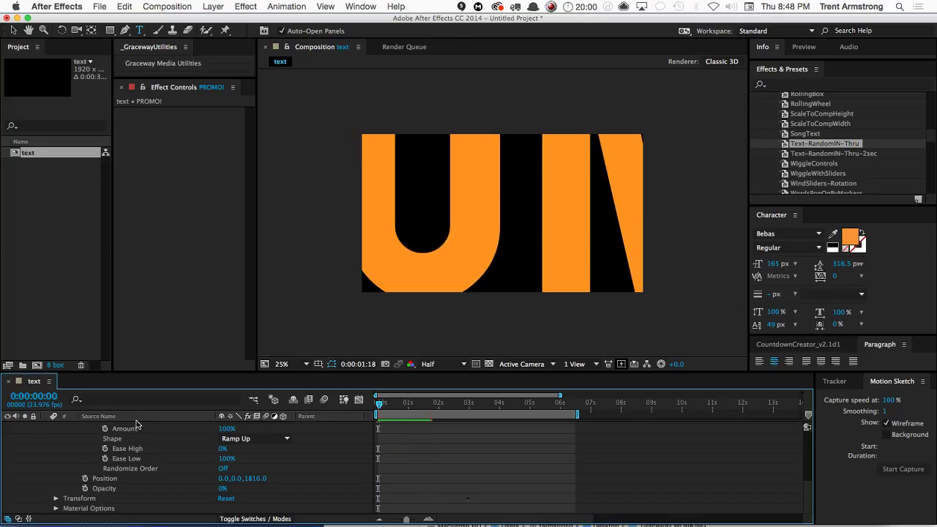
key(space)
drag(432, 406, 375, 408)
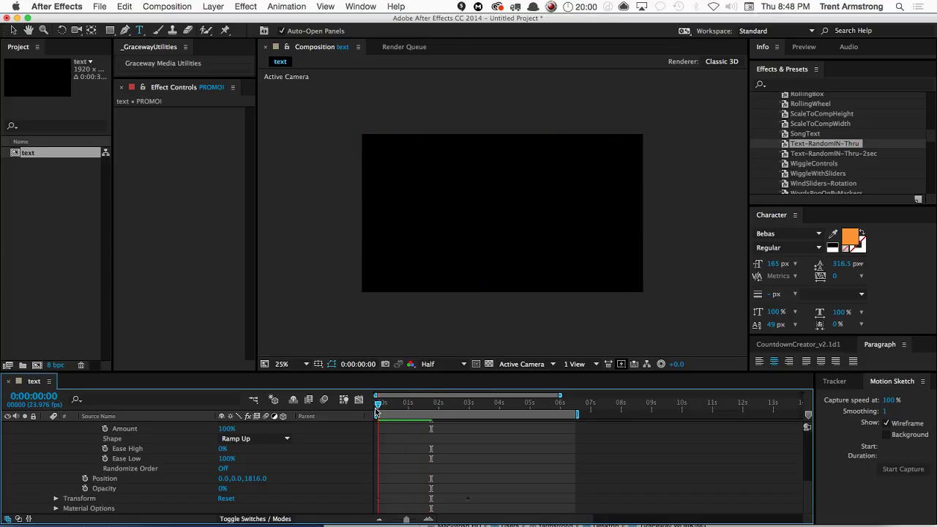
key(space)
scroll(167, 442, up, 6)
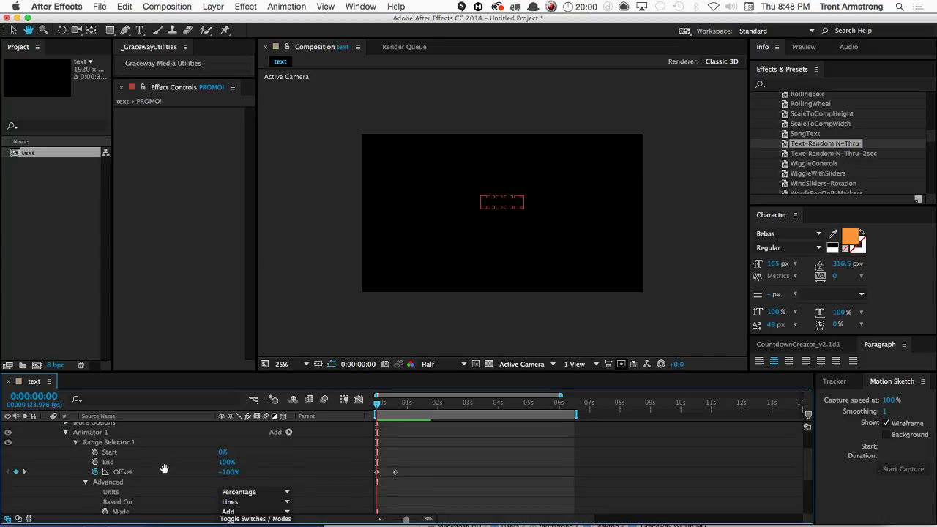
Duplicate Animator 1 as Animator 2 and drag its Offset keyframes later, near 3 seconds
click(65, 476)
click(131, 476)
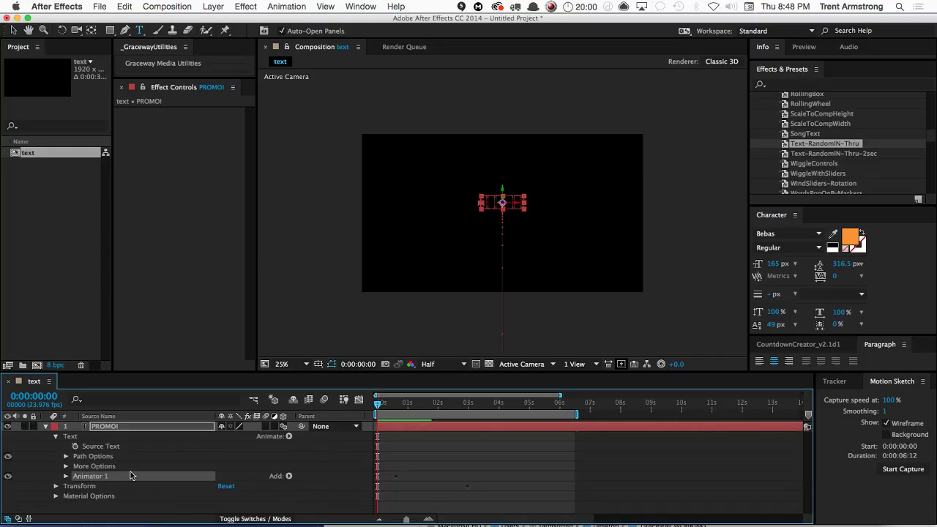
key(ctrl+d)
click(65, 486)
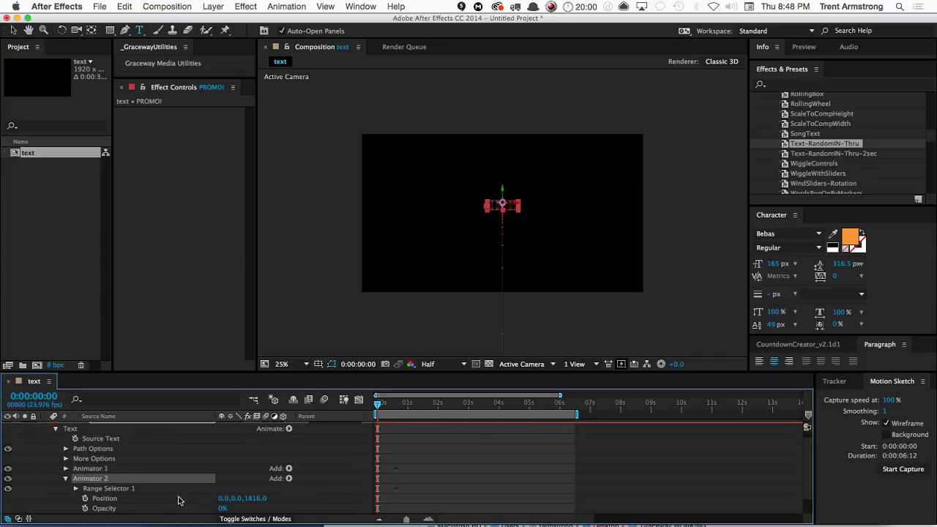
scroll(180, 495, down, 1)
key(u)
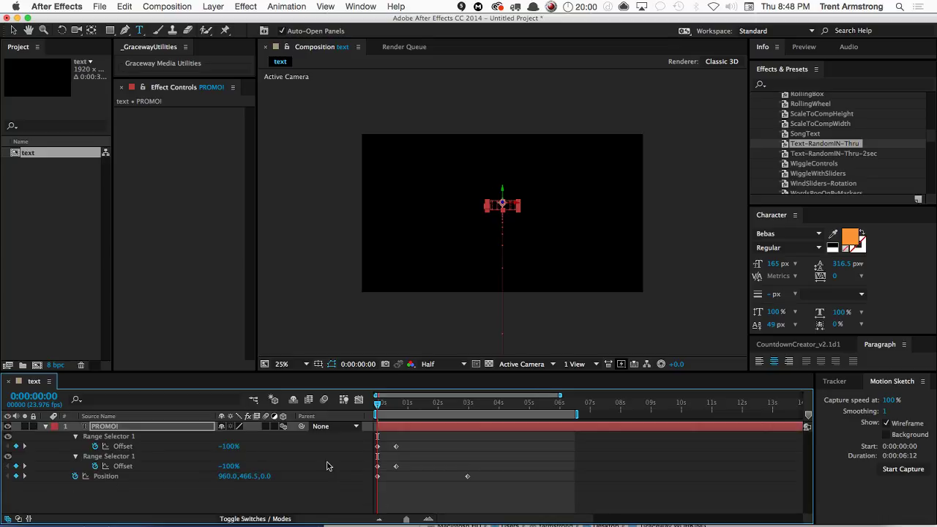
drag(396, 466, 451, 469)
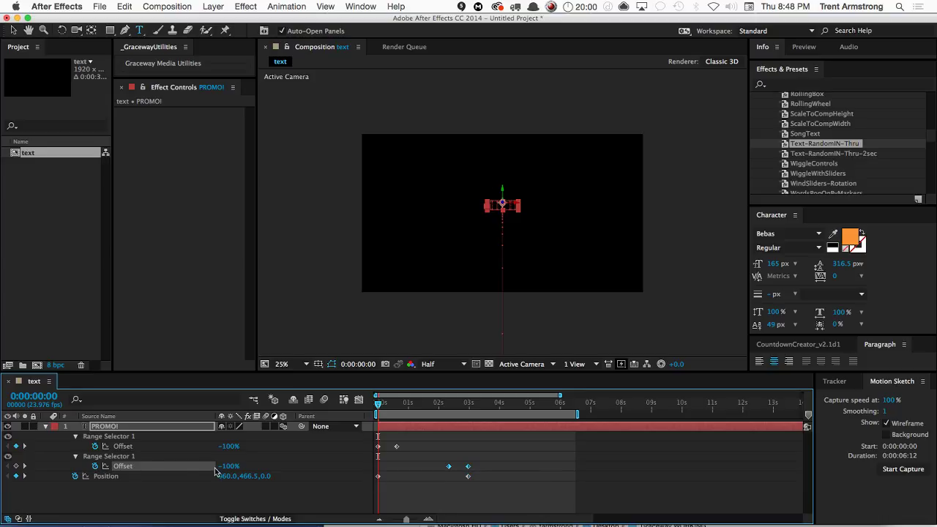
Reopen the PROMO! text properties and expand Animator 2's range selector
click(75, 493)
click(76, 460)
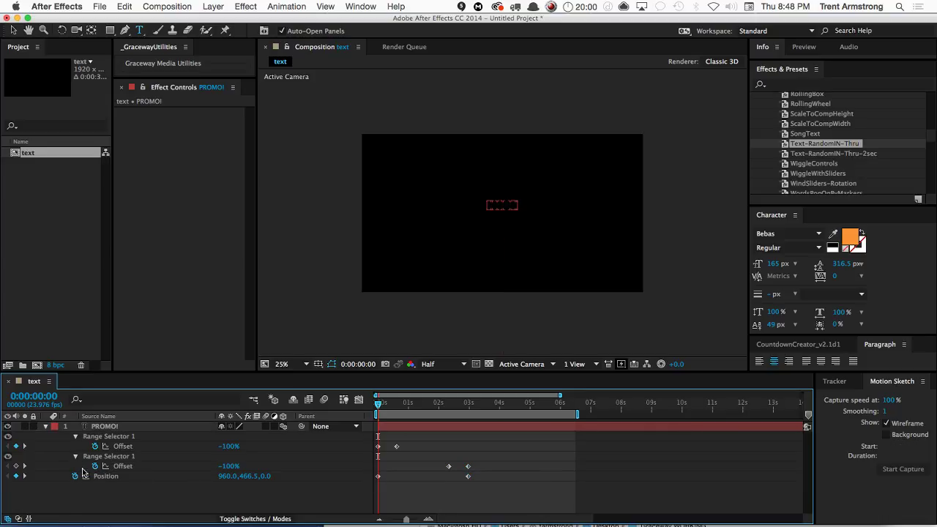
click(105, 427)
key(u)
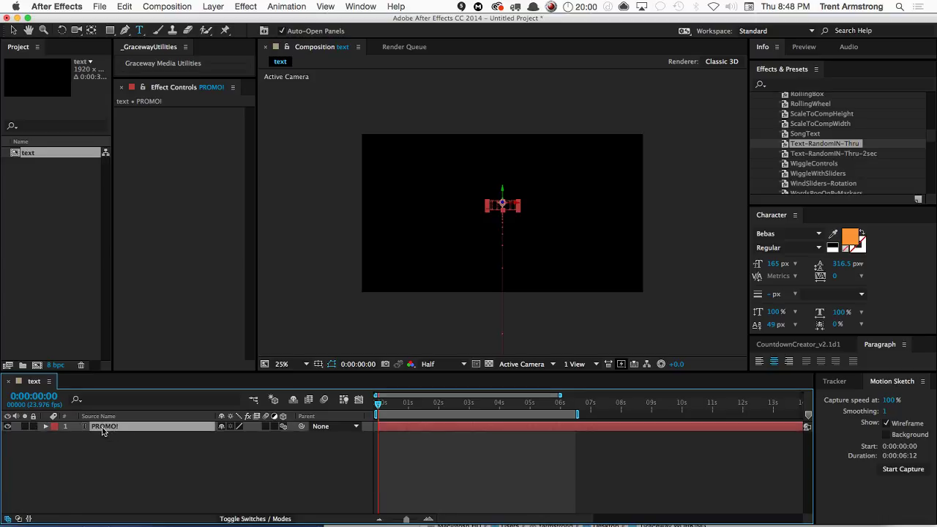
click(56, 437)
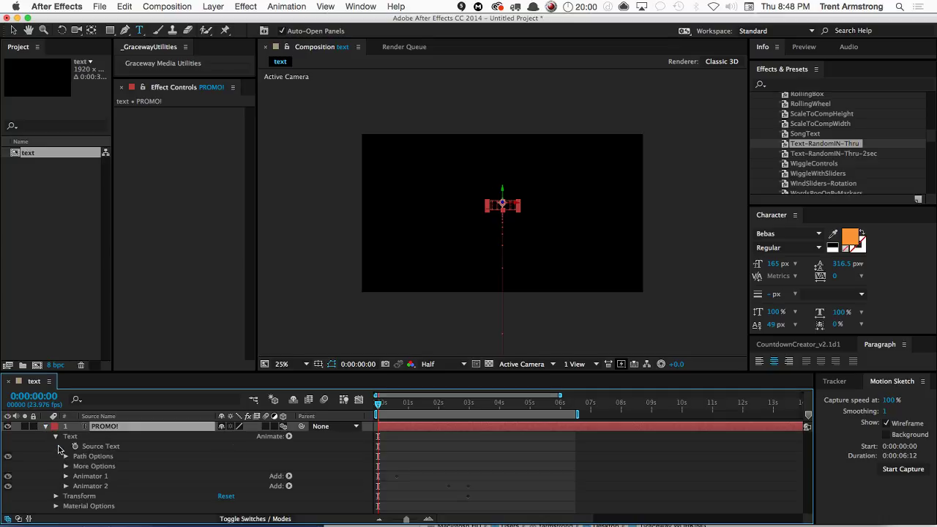
key(super+shift+a)
click(66, 487)
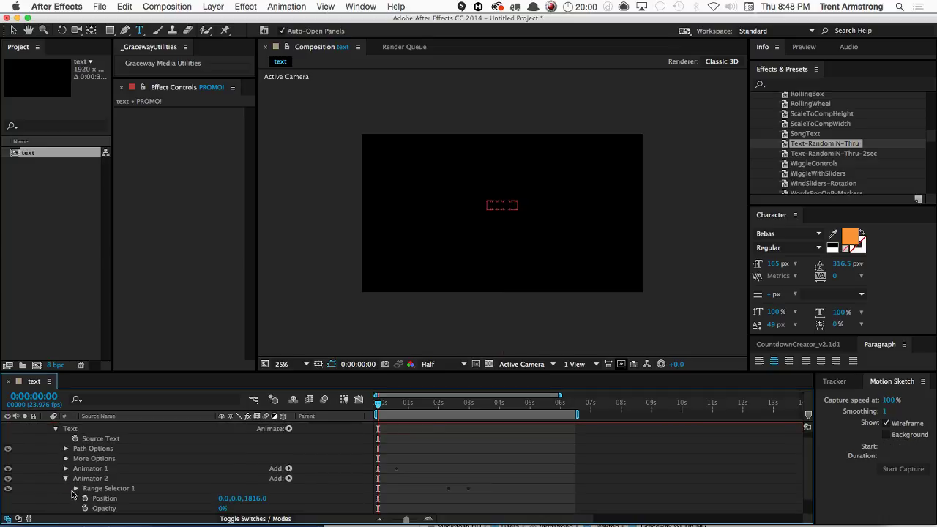
click(75, 489)
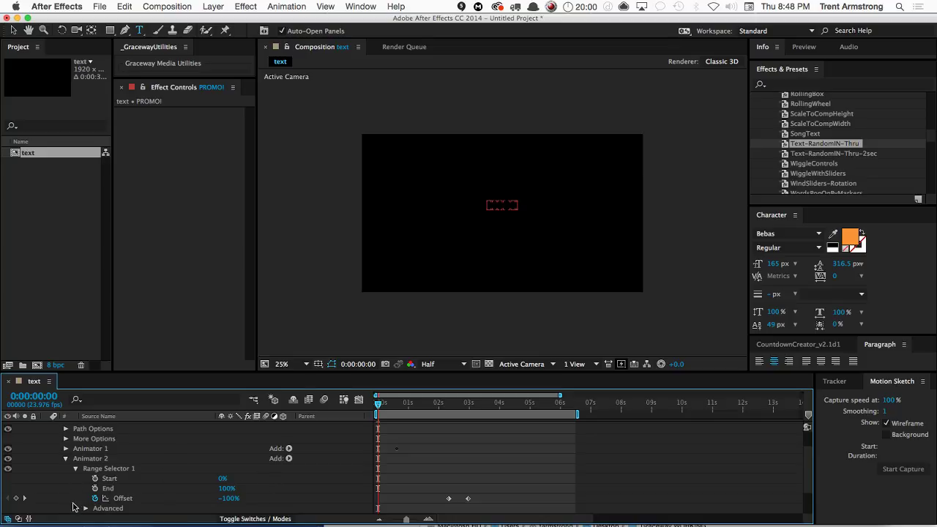
Set Animator 2's range selector Shape to Ramp Down under Advanced
scroll(66, 484, down, 2)
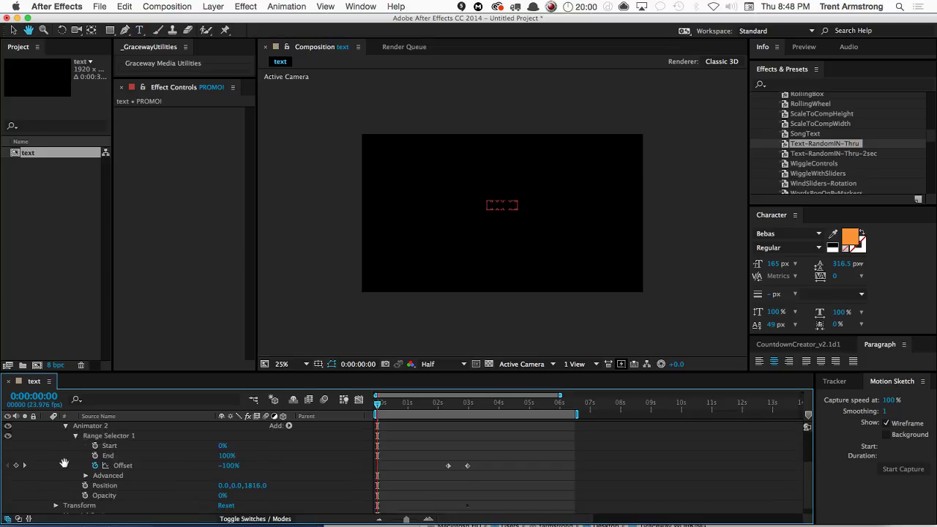
click(84, 470)
scroll(85, 469, down, 2)
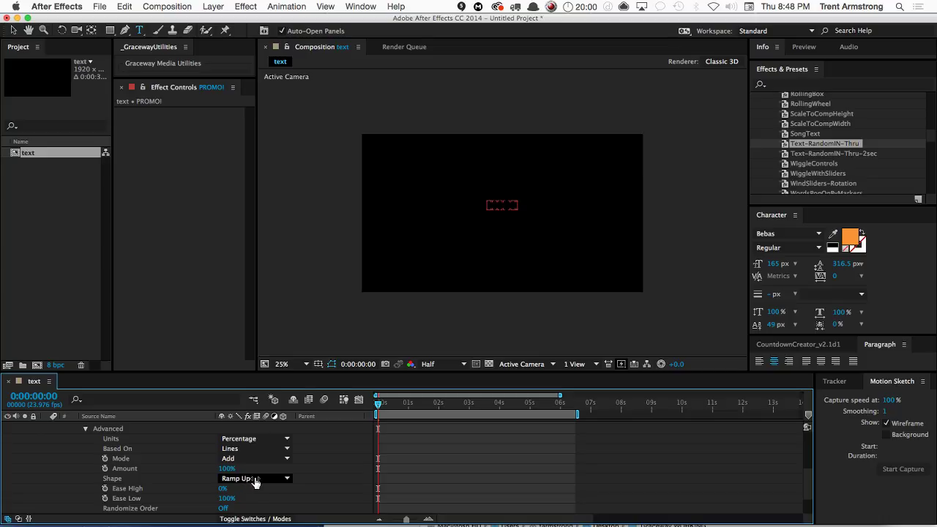
click(253, 478)
click(273, 483)
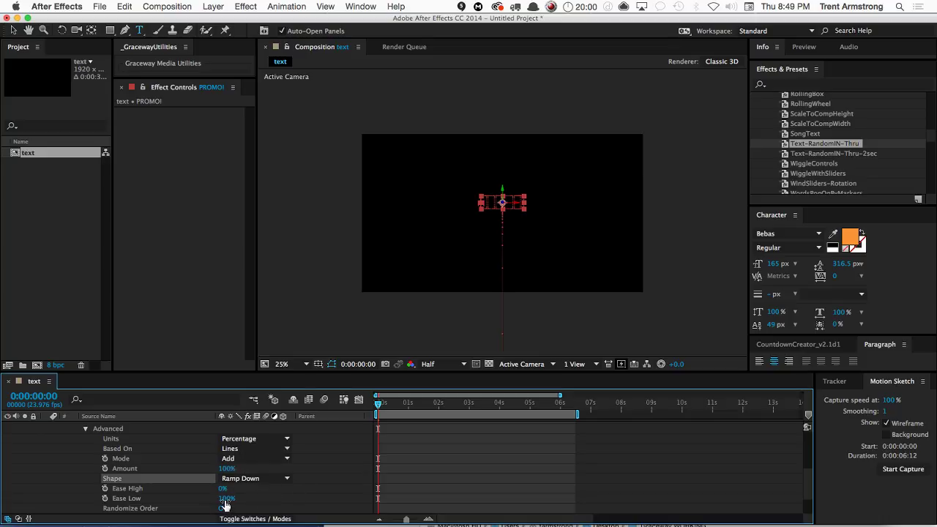
Change Animator 2's Position to 0,0,-200 and clear the selection
scroll(187, 466, up, 3)
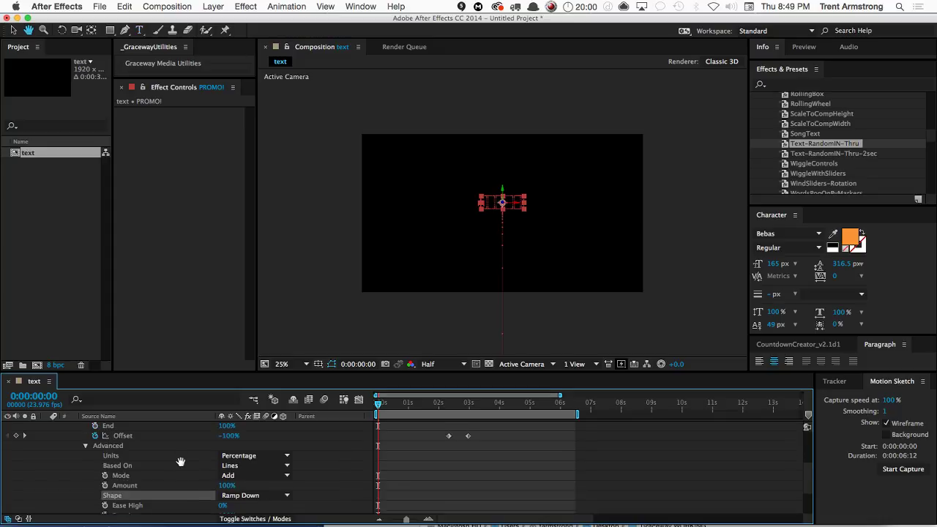
scroll(179, 457, down, 5)
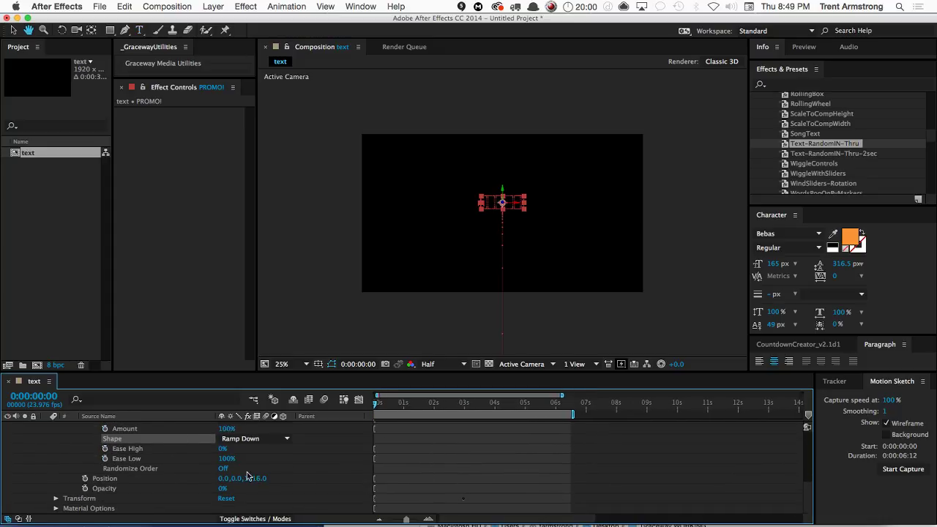
click(256, 479)
text(-200)
key(Return)
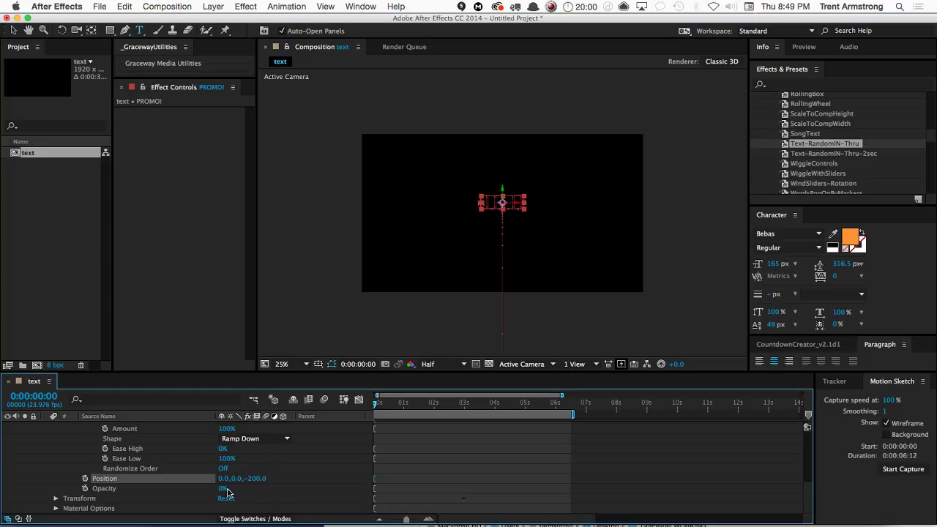
key(super+shift+a)
click(377, 408)
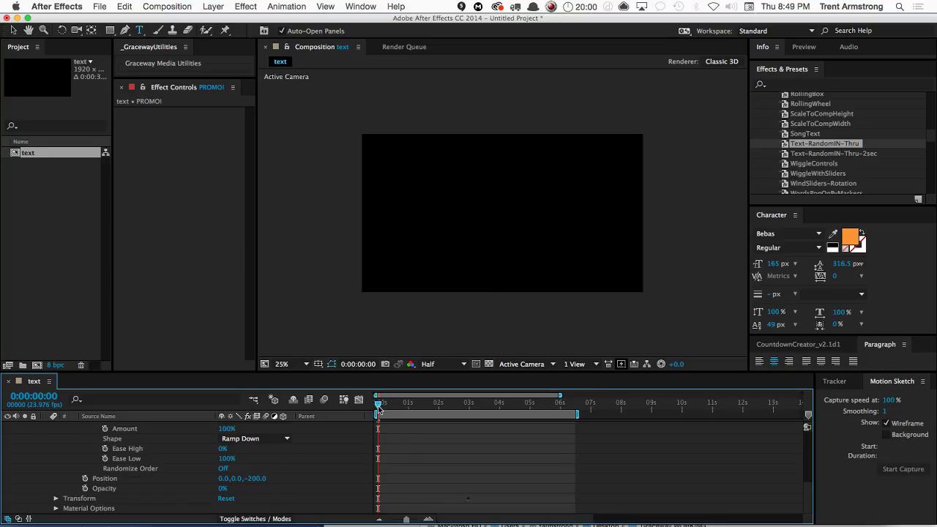
Scrub the fly-in and show only the PROMO! layer's Position property
drag(379, 408, 421, 415)
scroll(409, 471, up, 5)
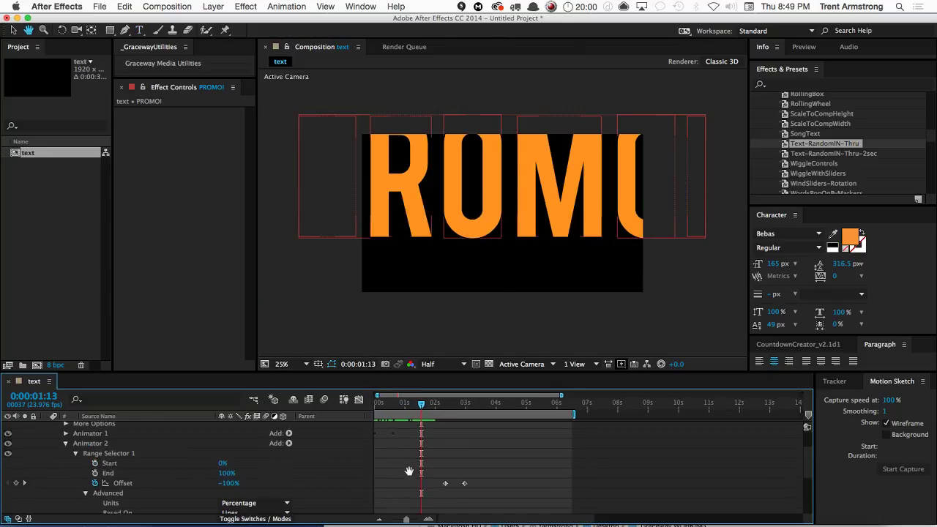
scroll(410, 471, down, 3)
key(p)
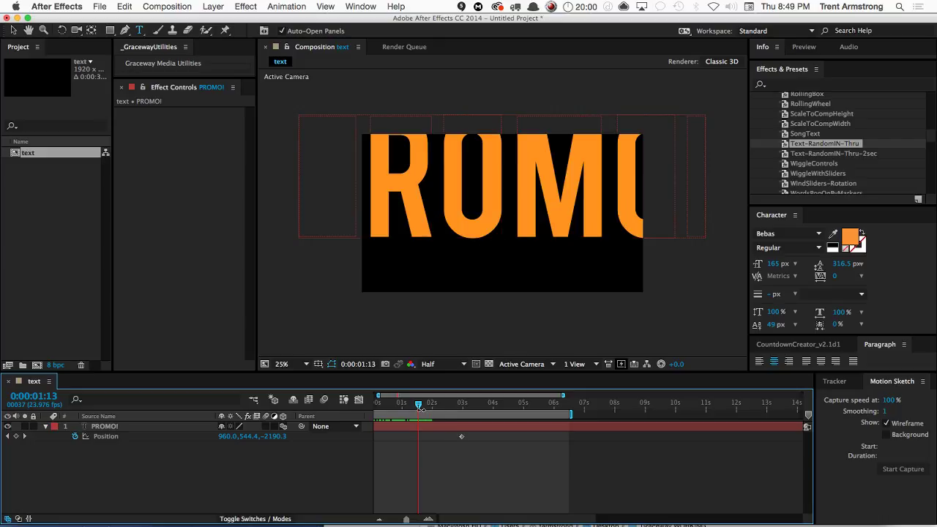
drag(419, 407, 459, 405)
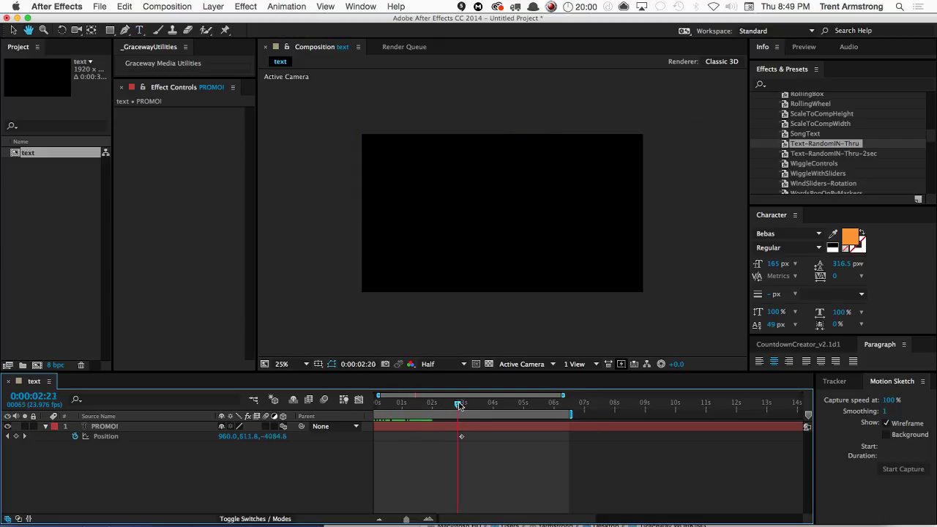
key(Home)
key(ctrl+t)
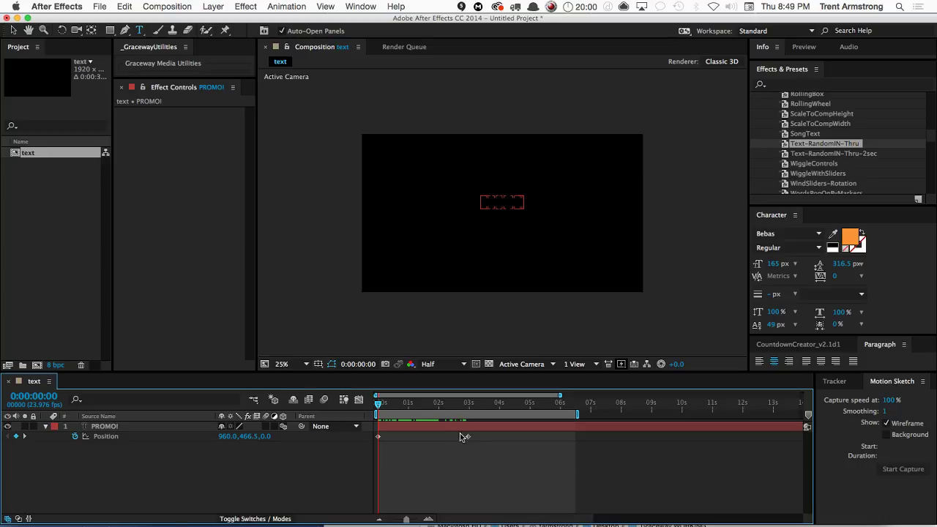
Set the later Position keyframe's Z depth to -200
double_click(469, 438)
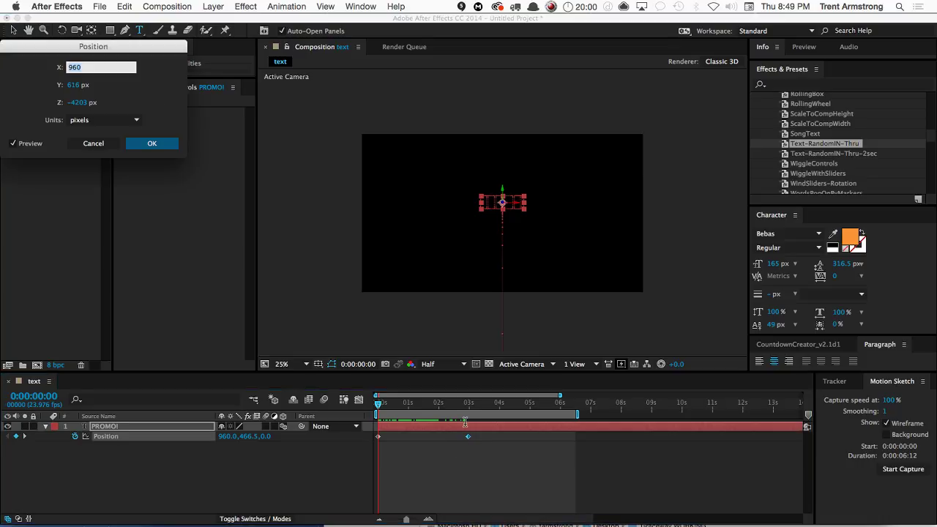
key(Tab)
key(Tab)
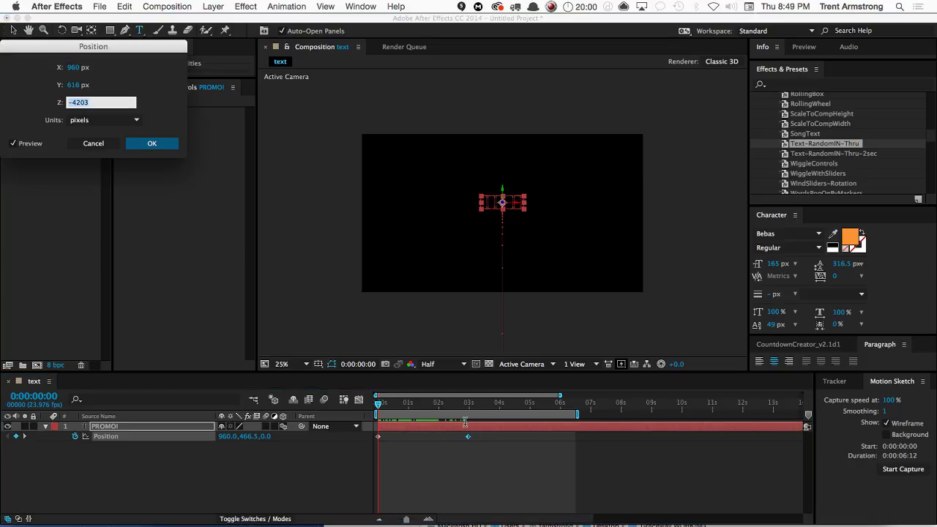
text(-)
key(Return)
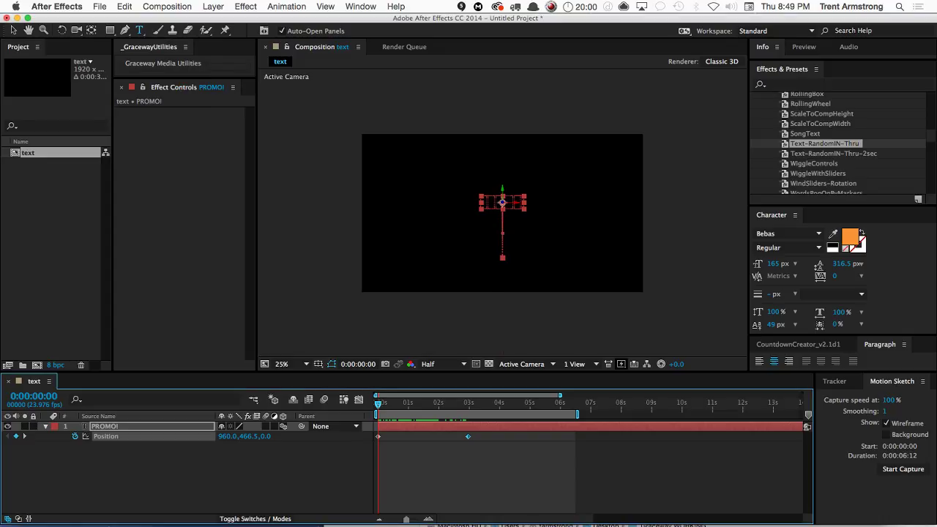
click(335, 492)
Preview the fly-in animation from the beginning
key(space)
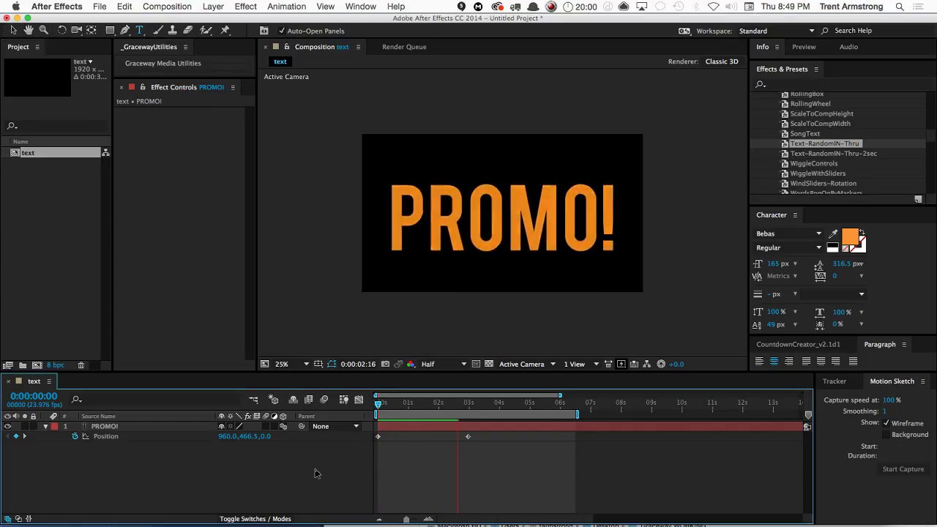
click(457, 404)
key(Home)
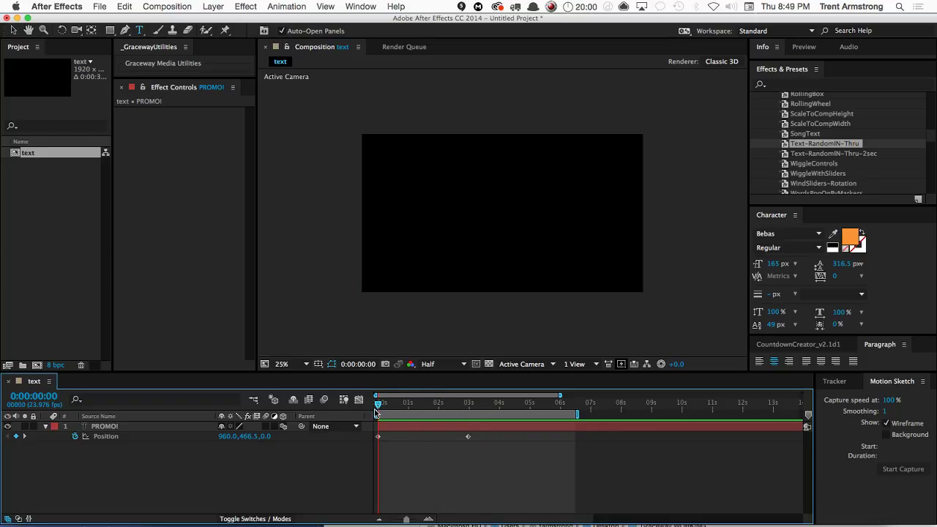
key(space)
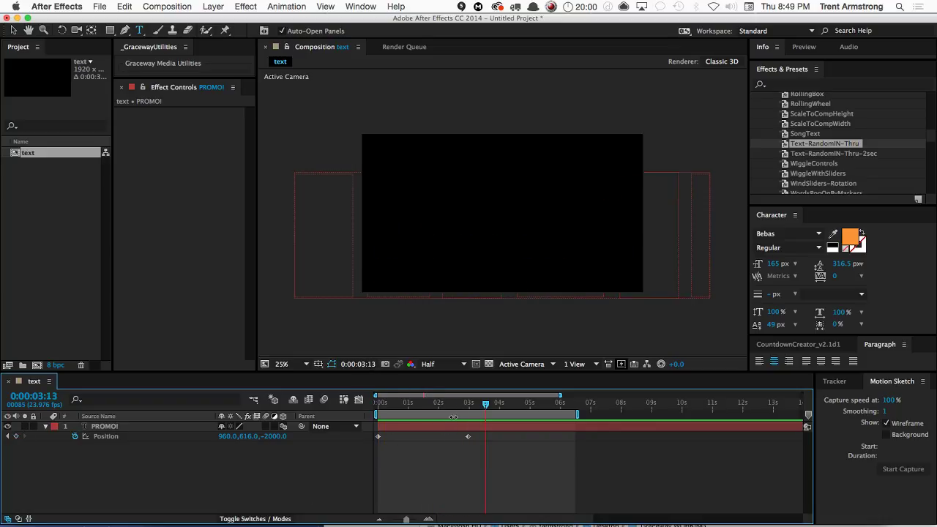
key(space)
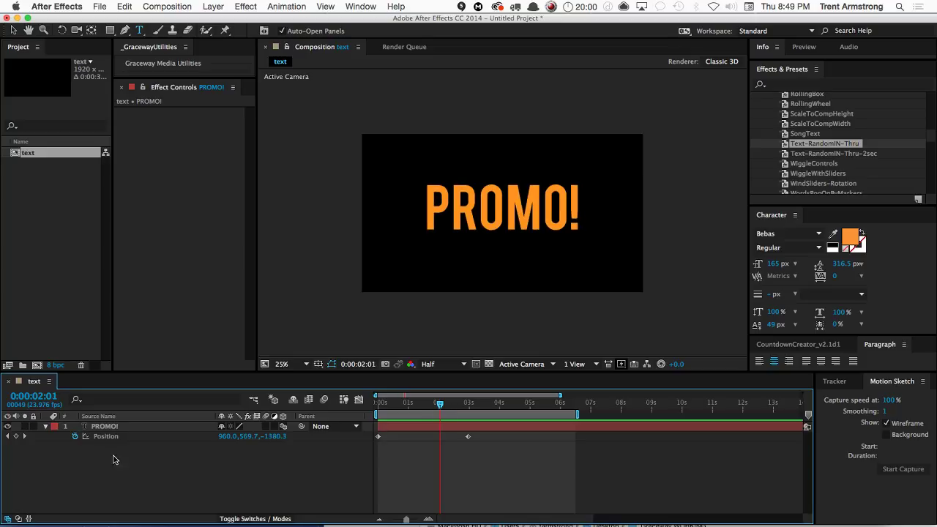
Expand Animator 1's Range Selector 1 down to its Advanced settings
click(45, 427)
click(45, 427)
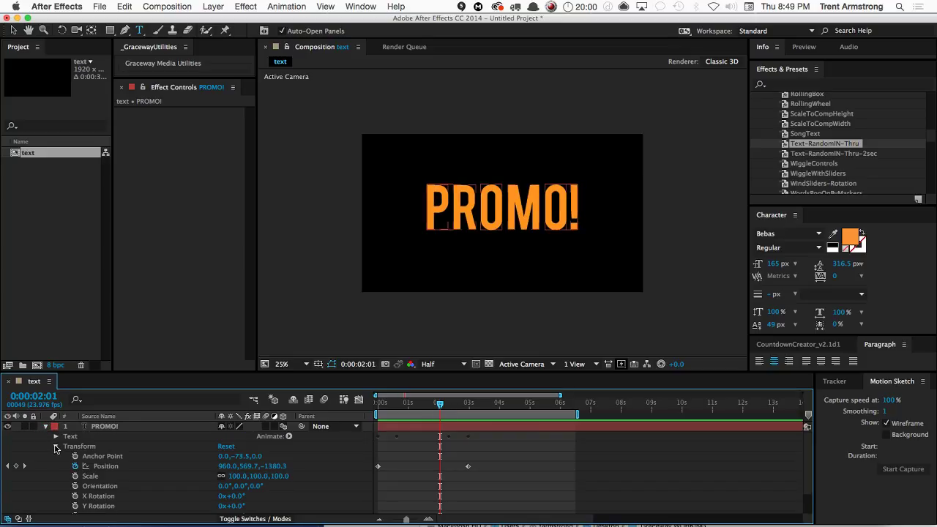
click(56, 446)
click(56, 437)
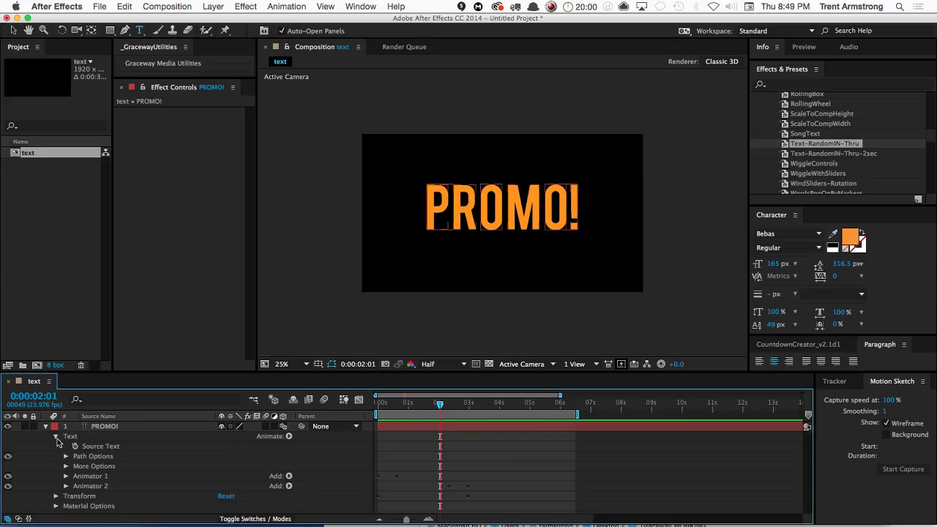
click(65, 477)
scroll(144, 495, down, 2)
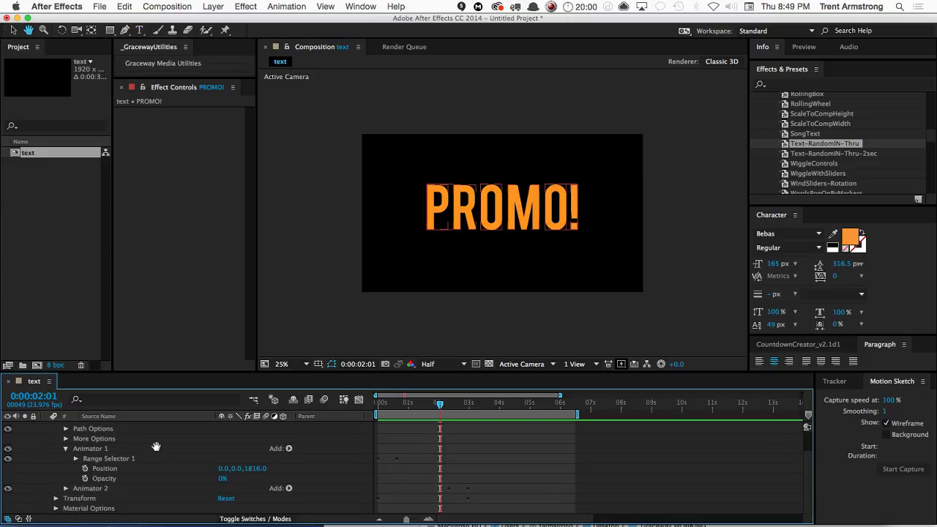
click(76, 459)
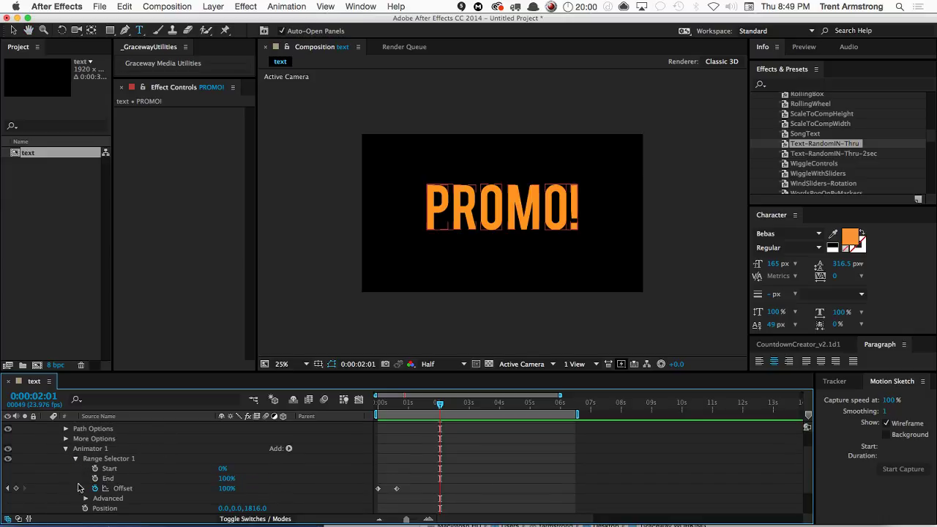
scroll(80, 488, down, 2)
click(85, 473)
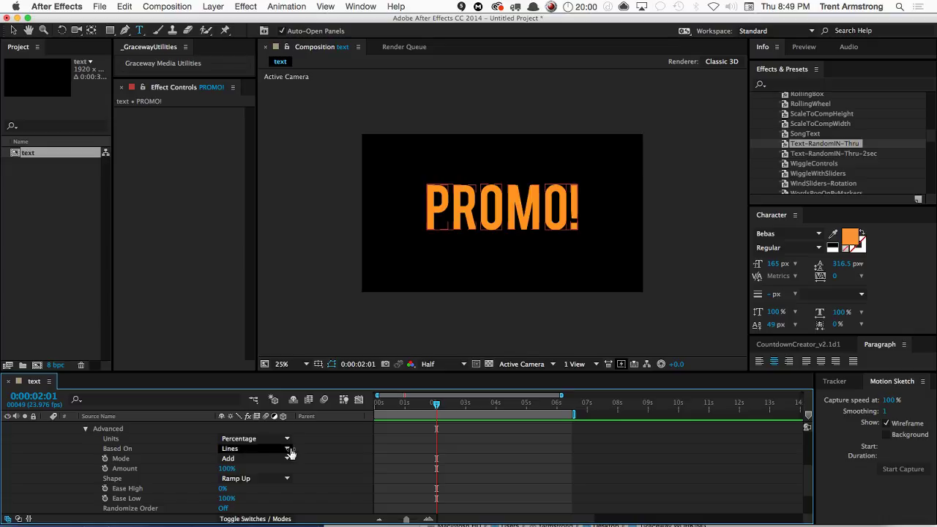
scroll(300, 471, down, 1)
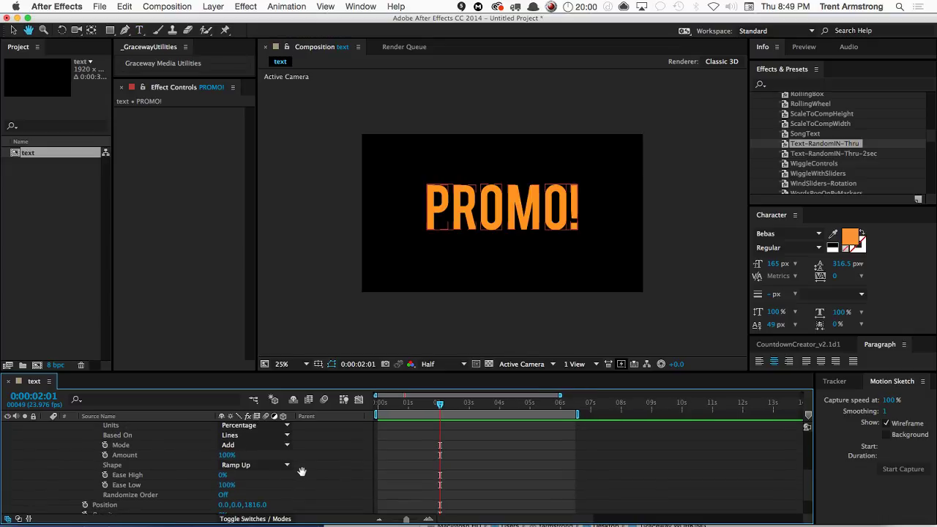
scroll(302, 471, up, 1)
Set Animator 1's Based On to Characters and turn Randomize Order on
click(259, 439)
click(245, 448)
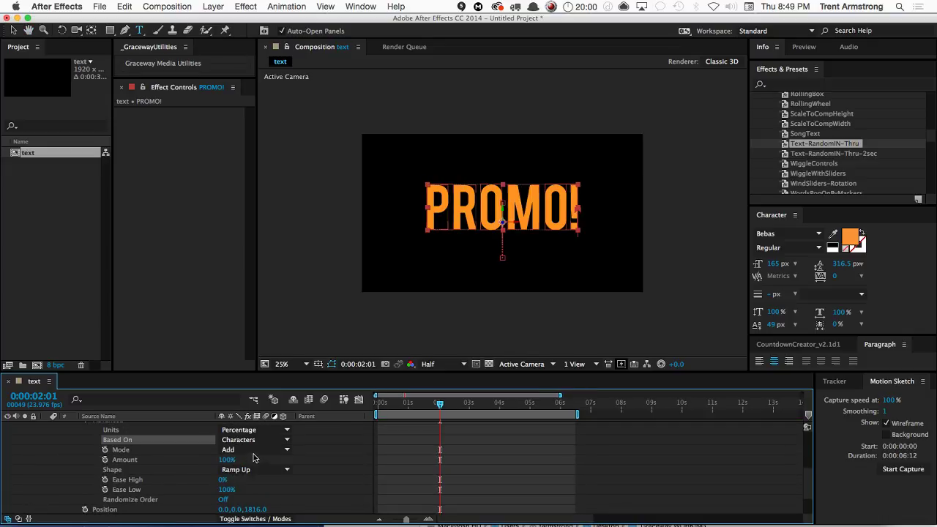
key(space)
scroll(318, 458, down, 2)
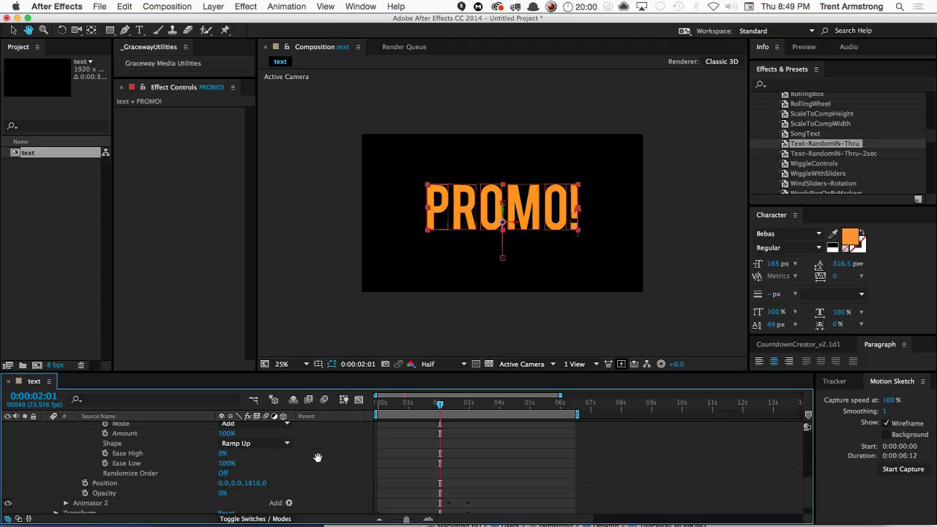
click(223, 474)
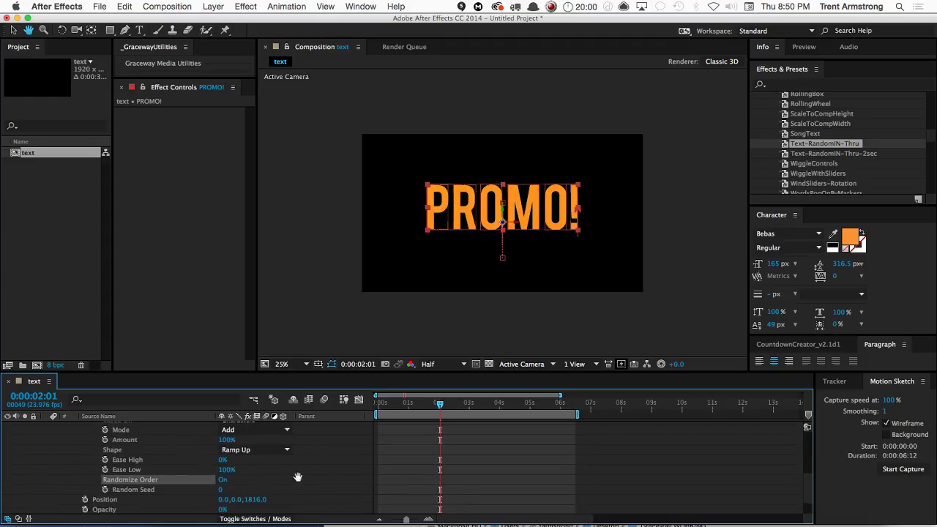
scroll(297, 477, down, 2)
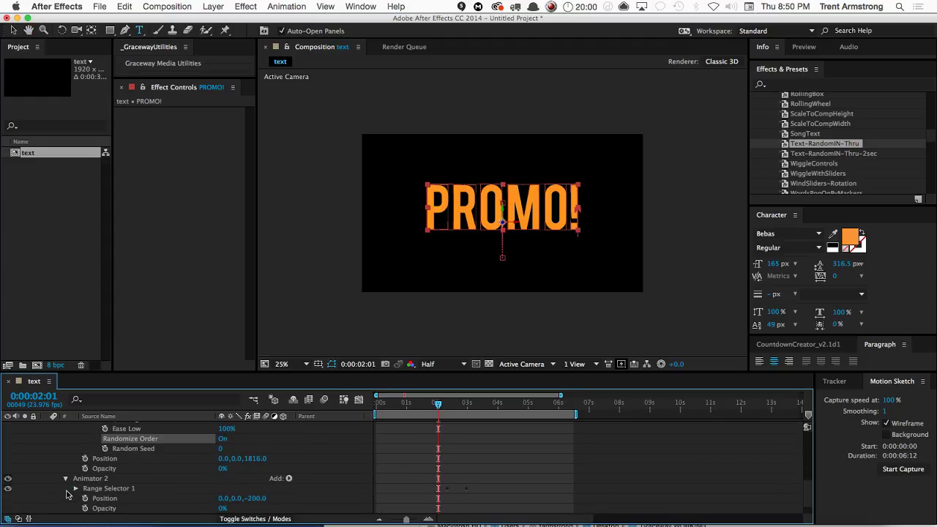
Set Animator 2's range selector Based On to Characters
click(66, 488)
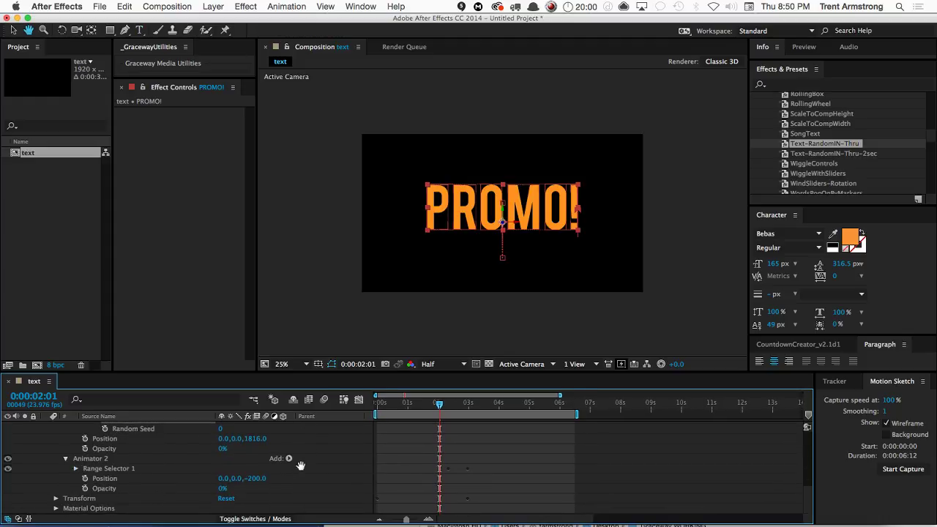
click(75, 469)
click(85, 509)
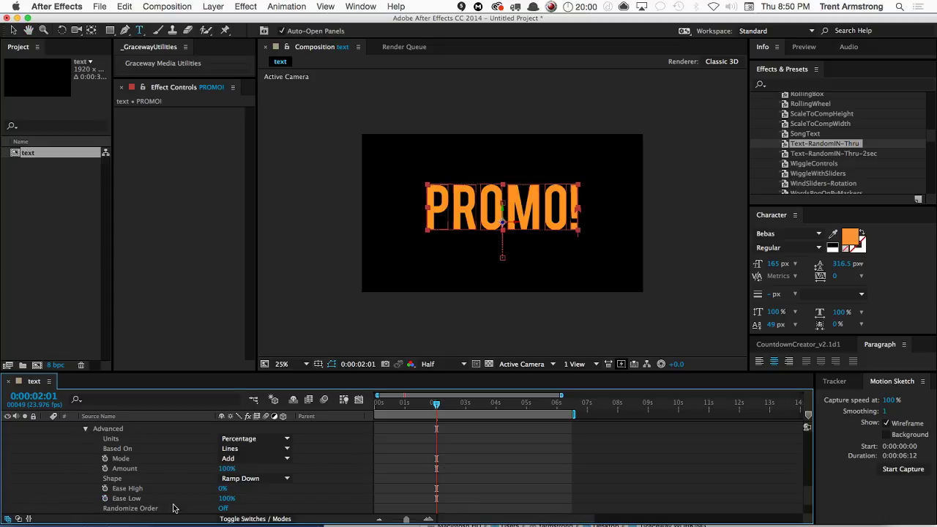
click(252, 449)
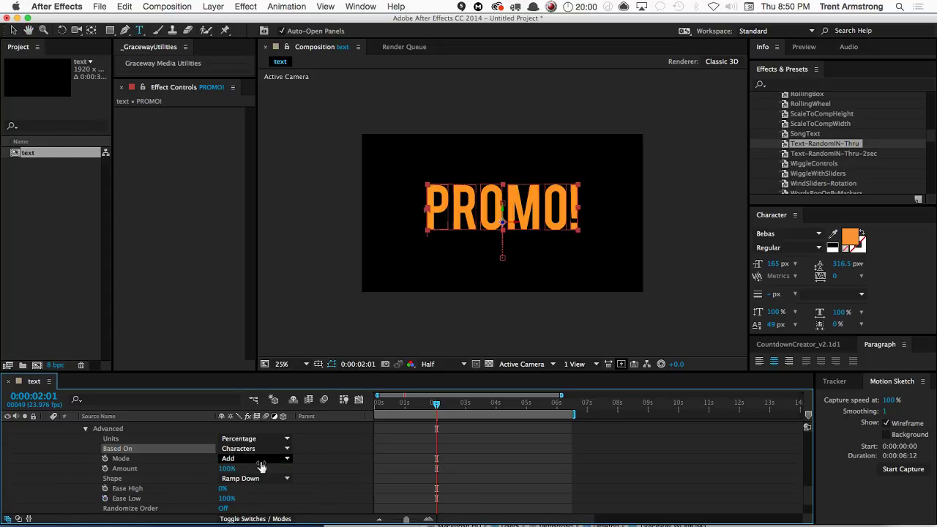
click(251, 460)
Show PROMO!'s animated properties, scrub the growth, and expand its Text group
key(u)
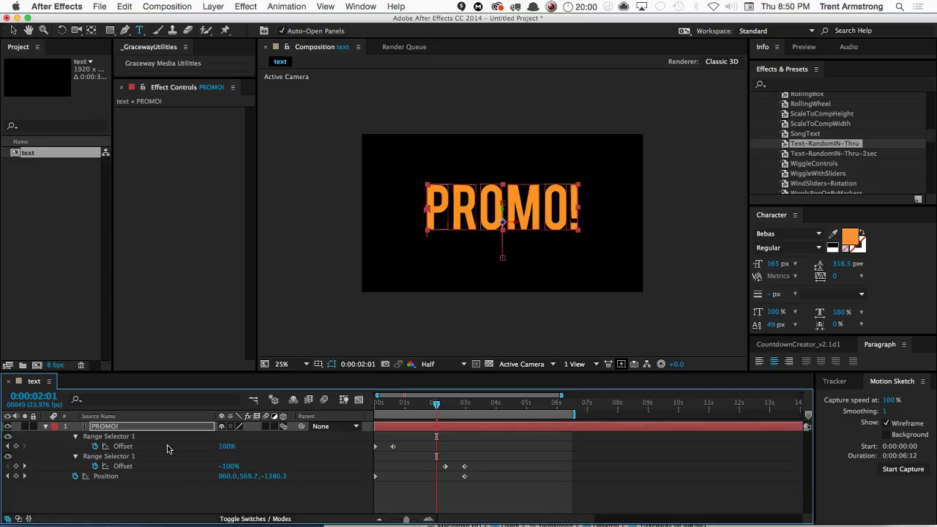
drag(437, 404, 454, 432)
click(352, 498)
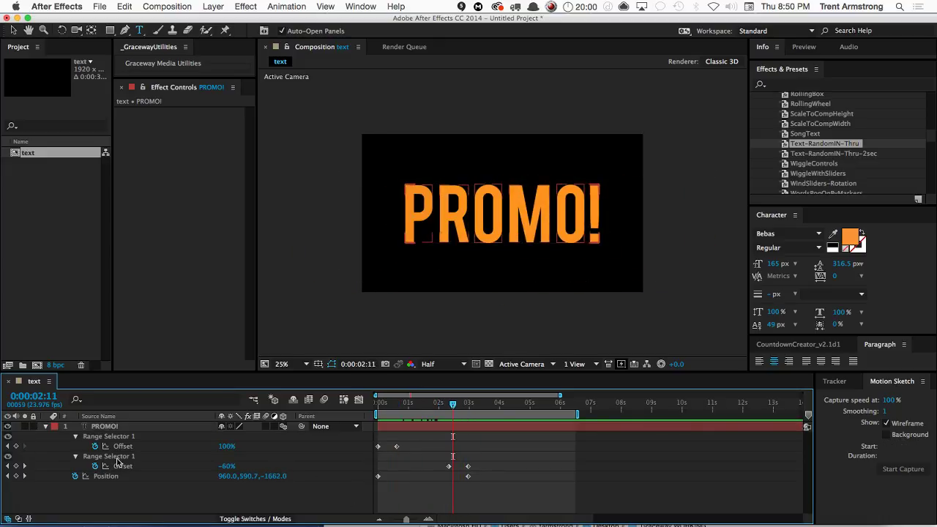
click(104, 427)
key(u)
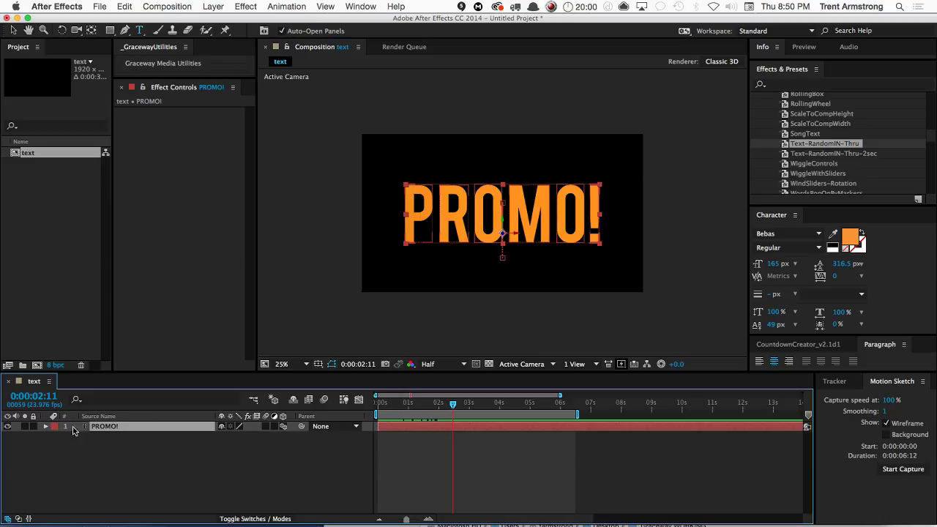
click(46, 427)
click(55, 436)
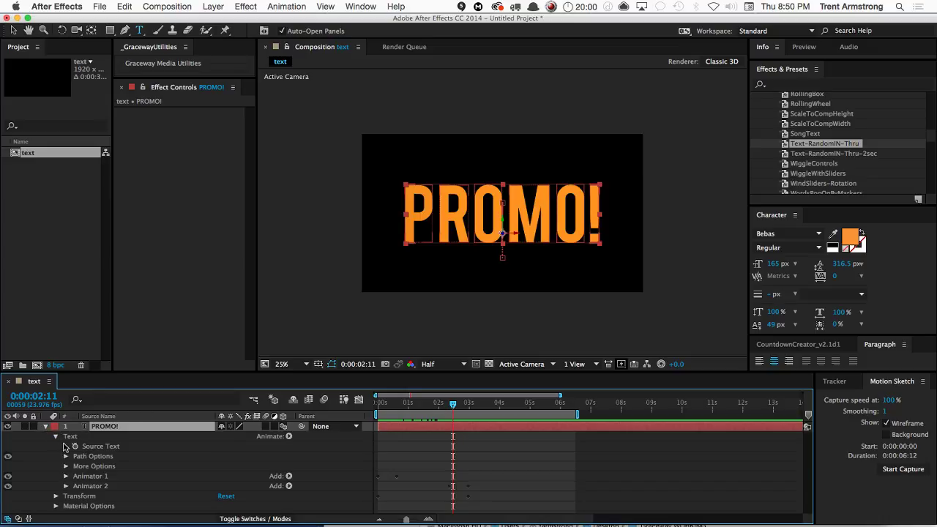
Select Animator 1 and Animator 2, then the Transform Position property
click(99, 477)
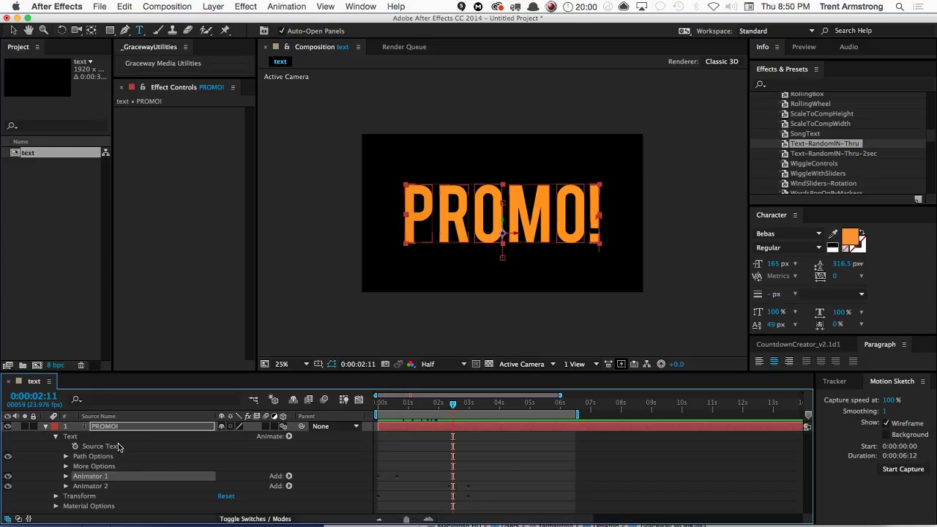
drag(451, 408, 377, 408)
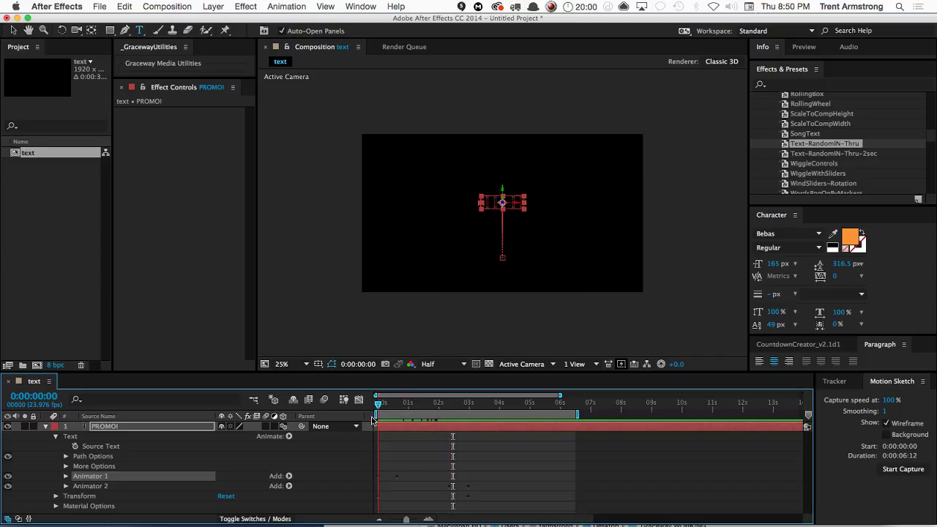
shift+click(88, 486)
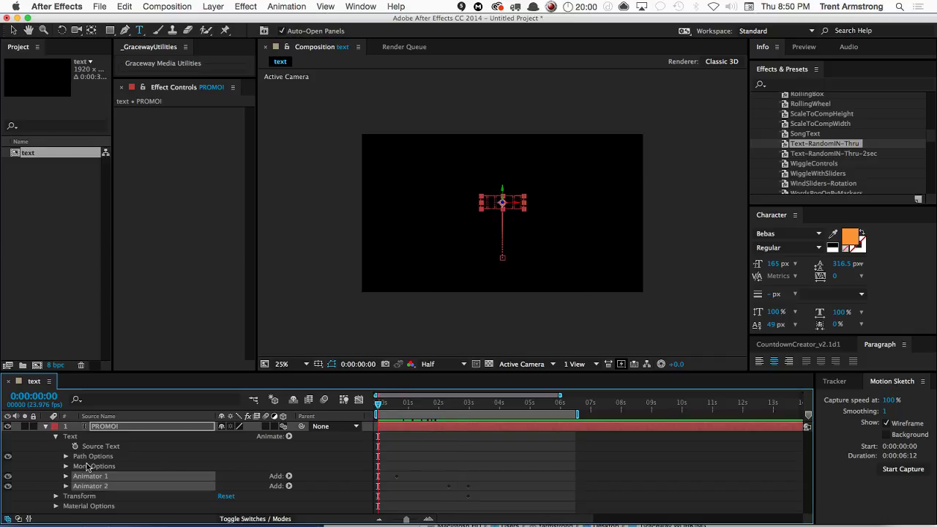
click(56, 497)
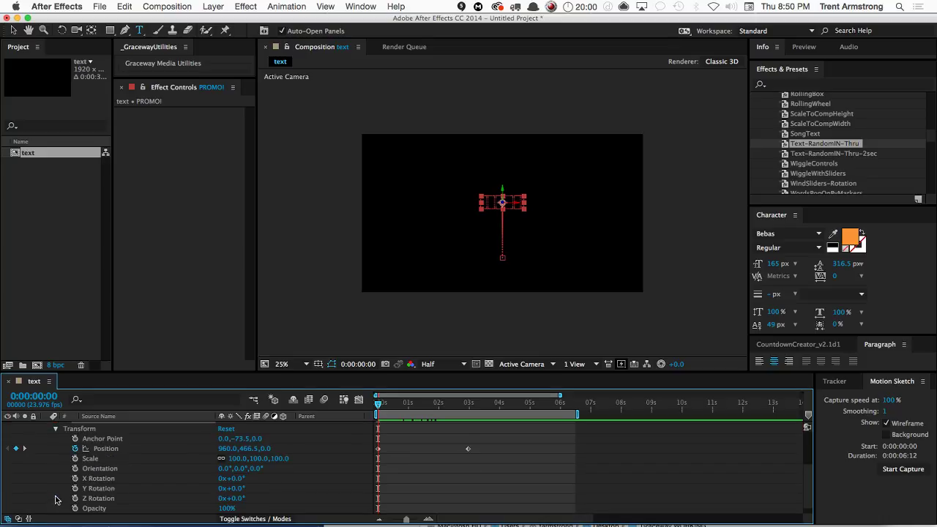
click(104, 449)
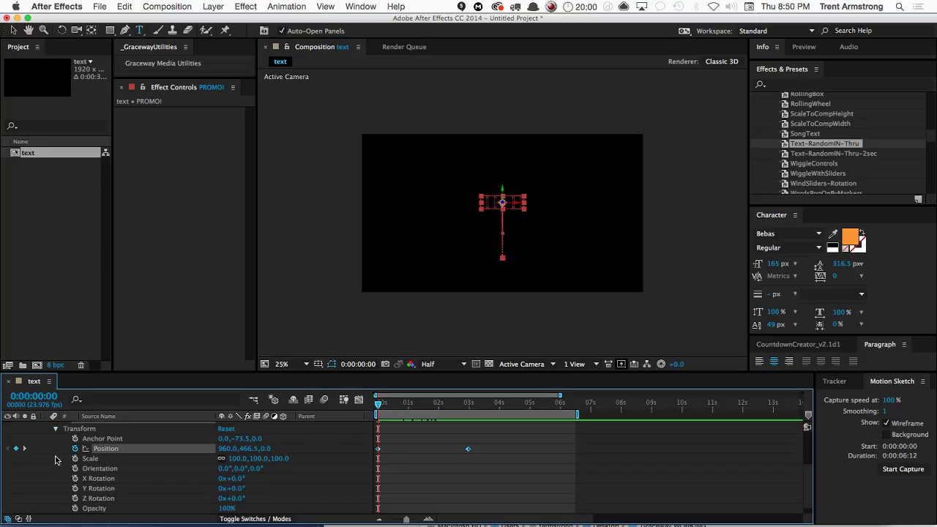
scroll(73, 476, up, 3)
scroll(52, 495, down, 2)
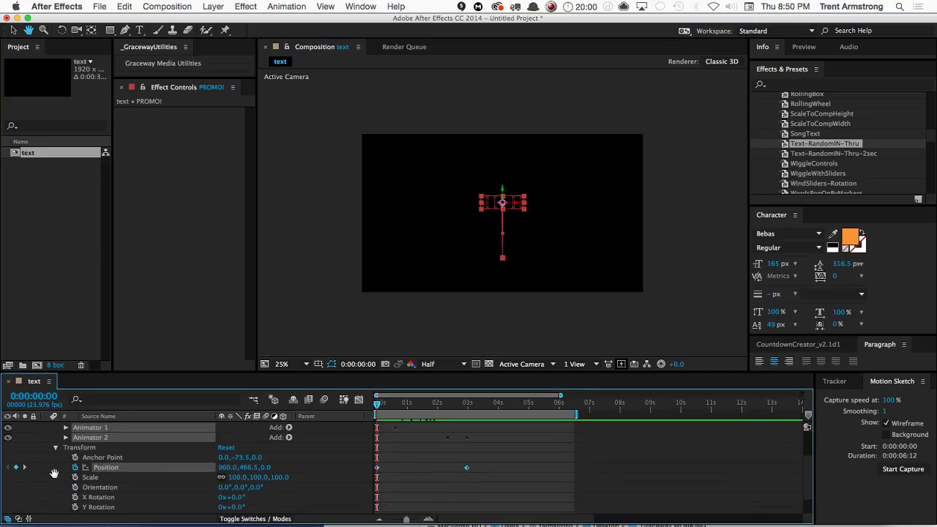
scroll(57, 471, up, 2)
scroll(54, 501, down, 2)
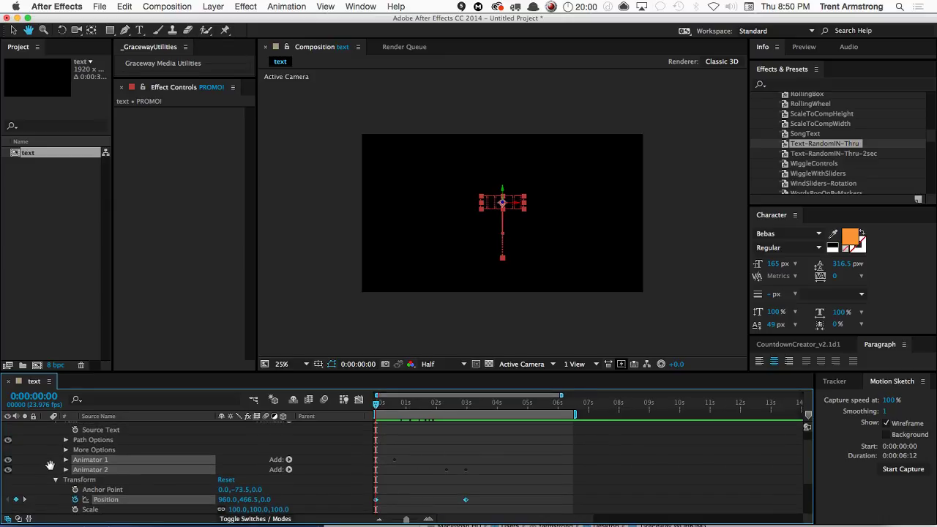
scroll(45, 458, up, 4)
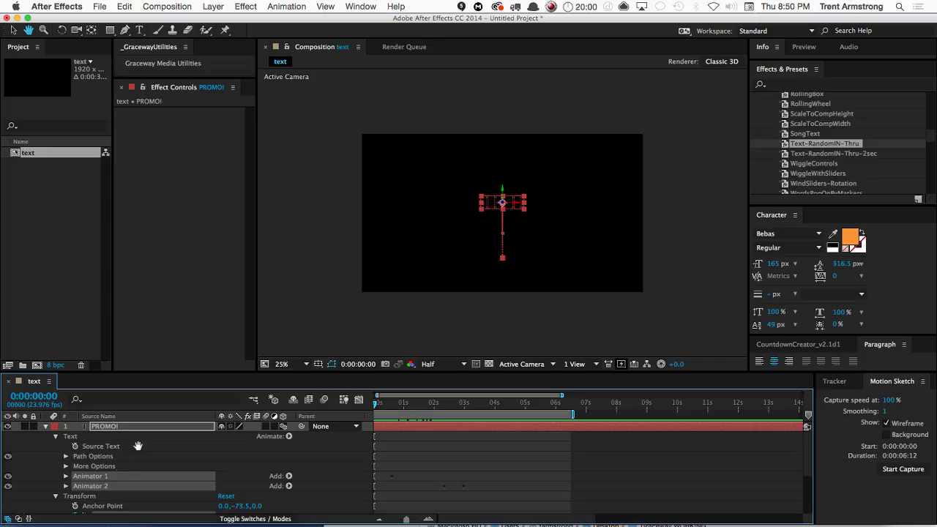
Select the Source Text and Position properties with their keyframes
key(super+t)
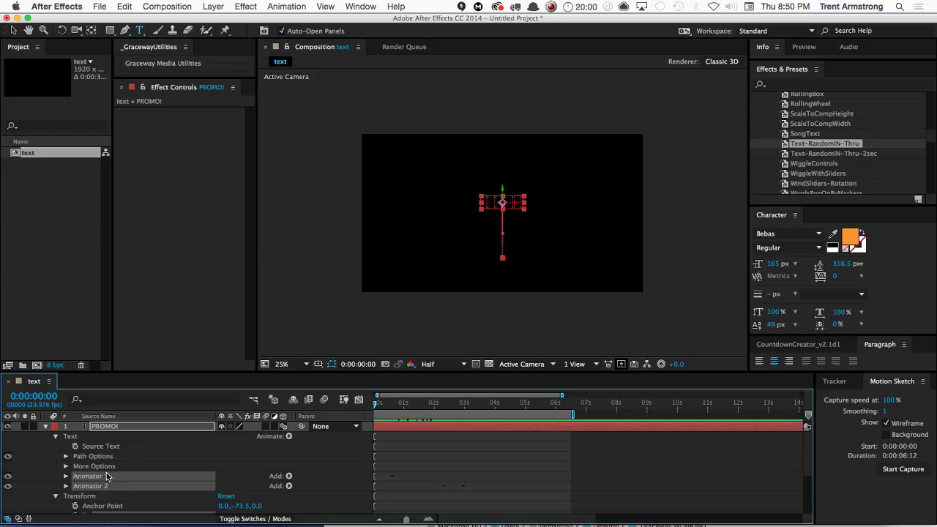
click(106, 447)
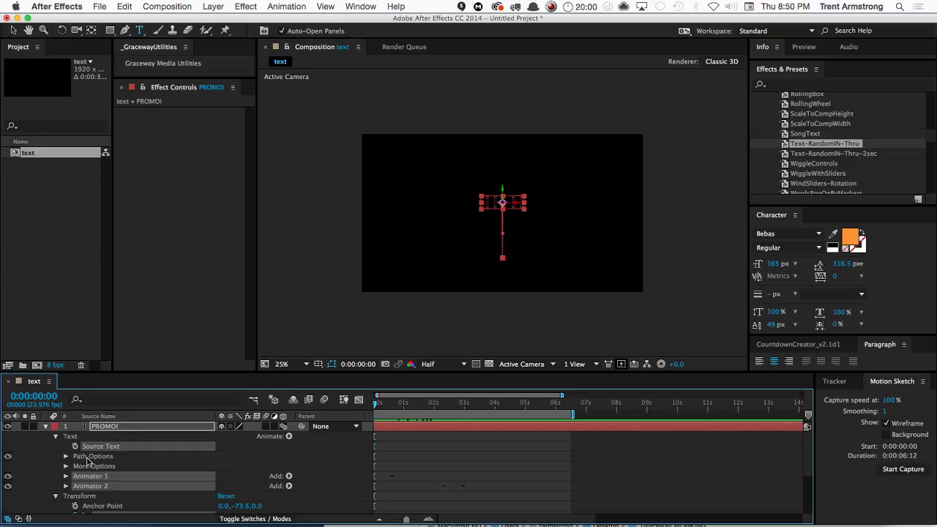
scroll(109, 451, down, 2)
click(139, 476)
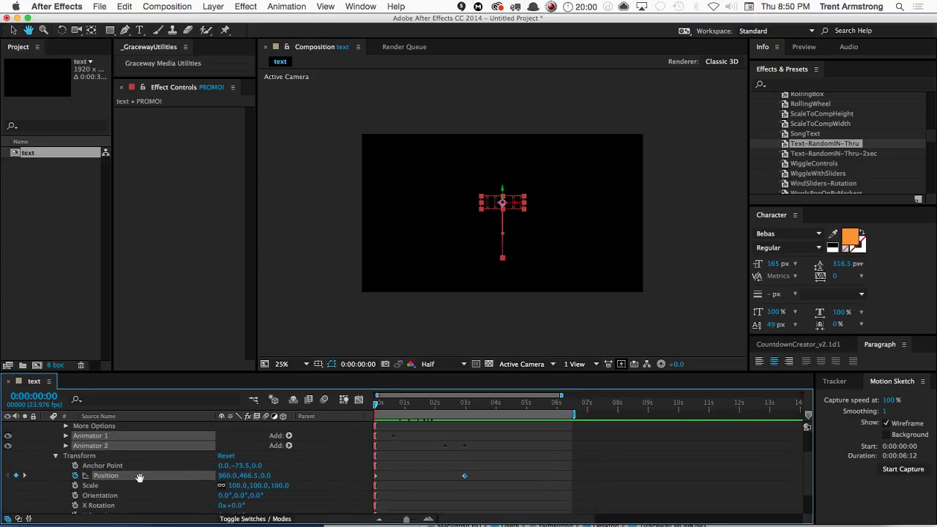
scroll(142, 479, down, 3)
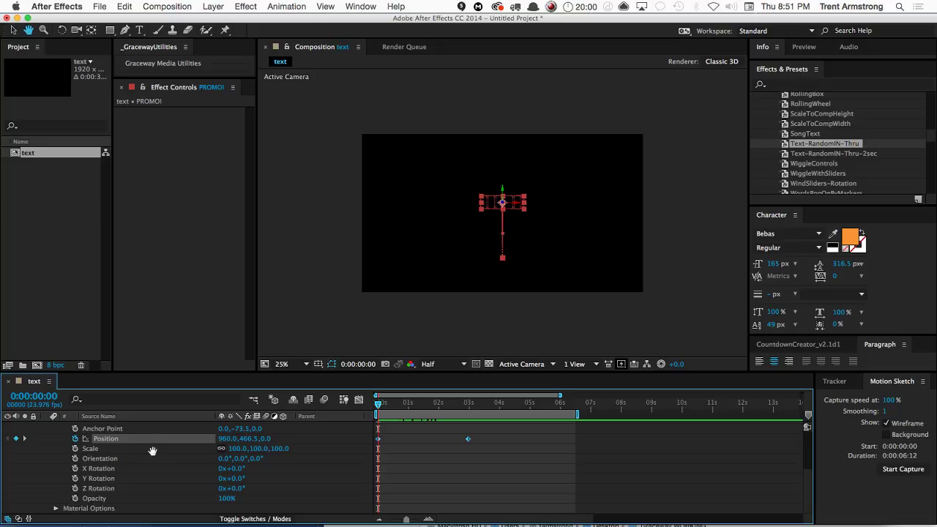
scroll(152, 450, up, 4)
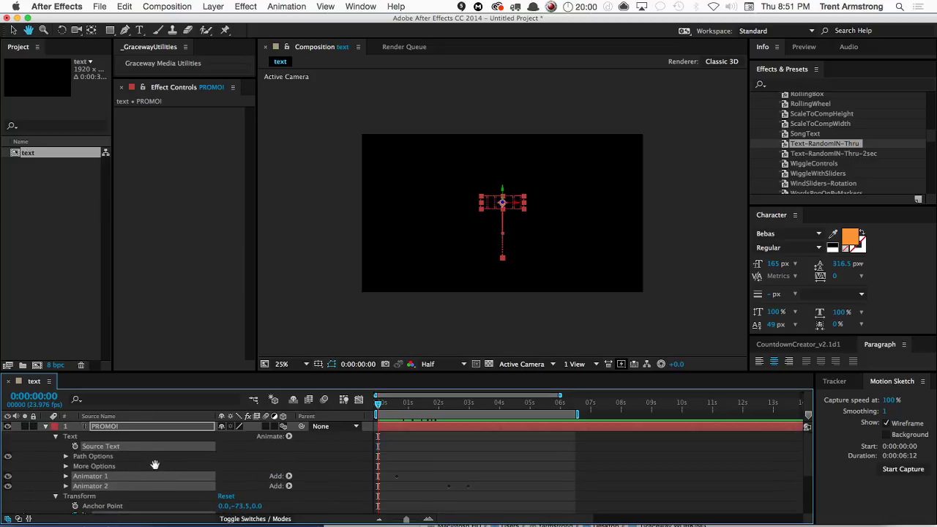
key(super+t)
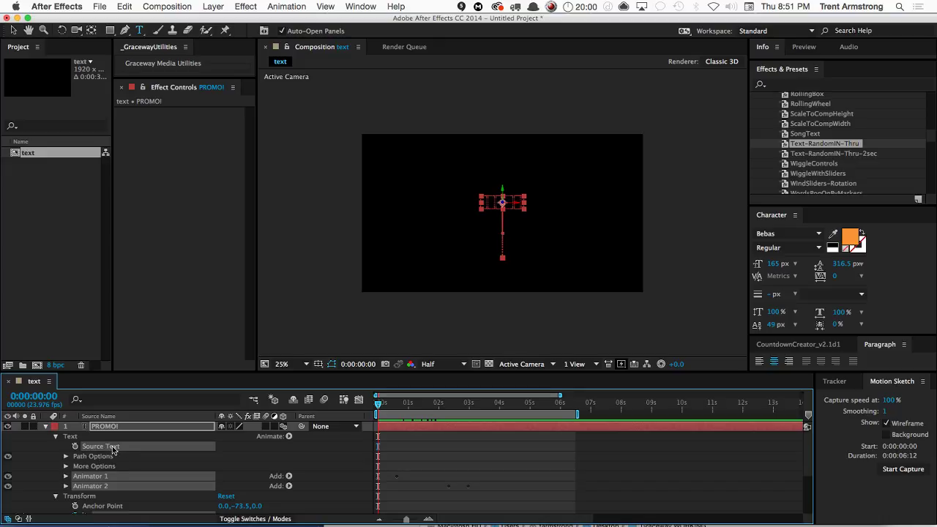
Toggle PROMO! between keyframed and all modified properties, then collapse the layer
click(46, 448)
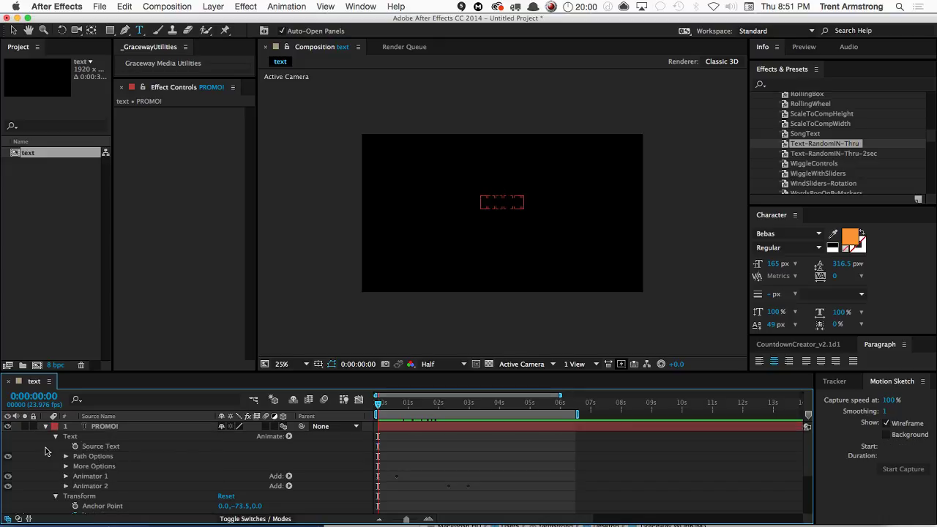
key(u)
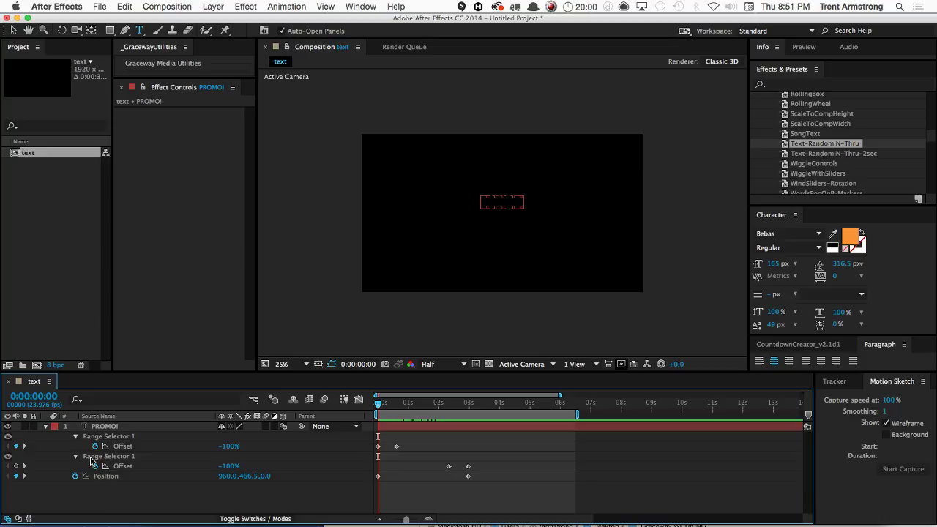
click(105, 493)
key(u)
key(super+a)
key(u)
key(u)
key(h)
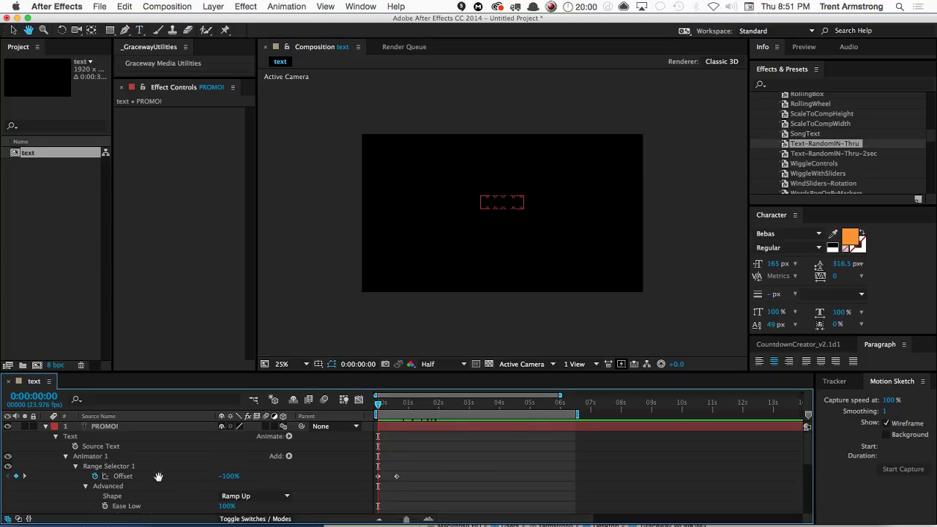
scroll(139, 468, down, 5)
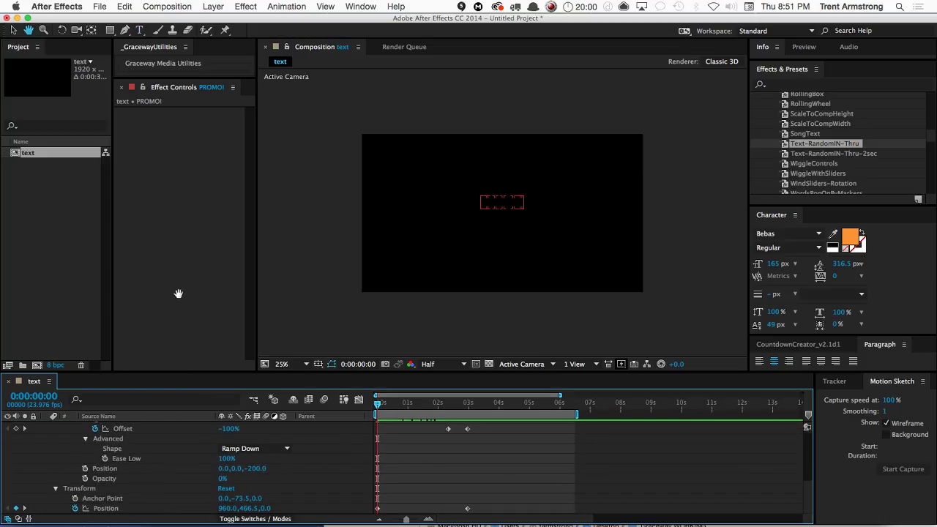
scroll(181, 478, up, 6)
key(ctrl+t)
key(u)
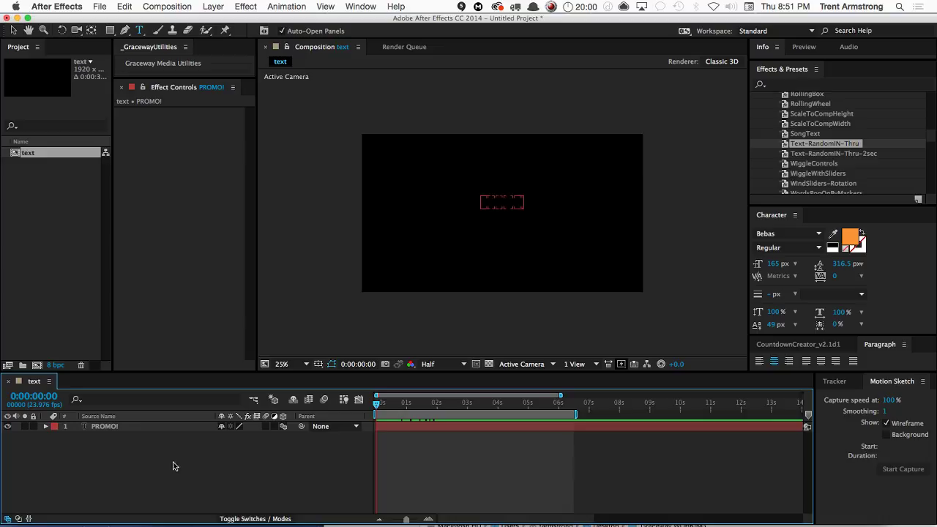
Expand Text and Transform again, selecting Animator 1 and Position
click(45, 426)
click(54, 437)
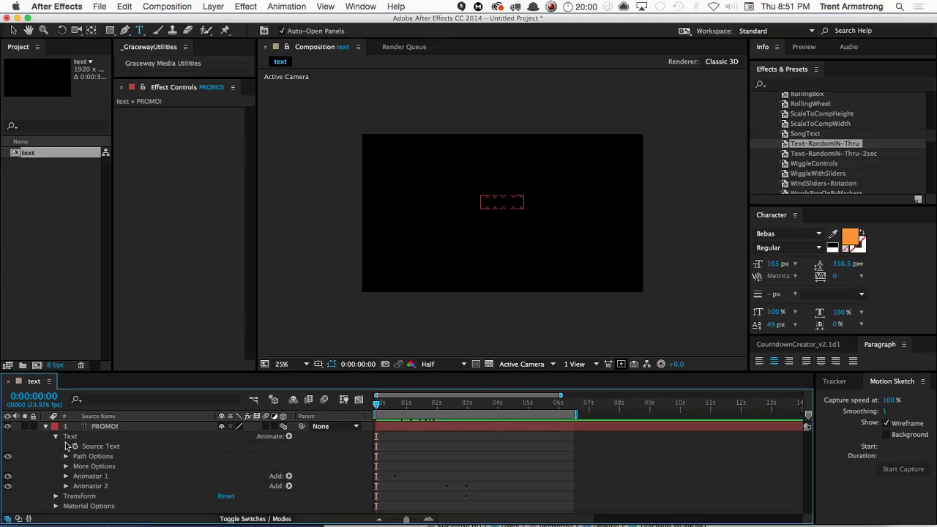
click(87, 477)
click(56, 496)
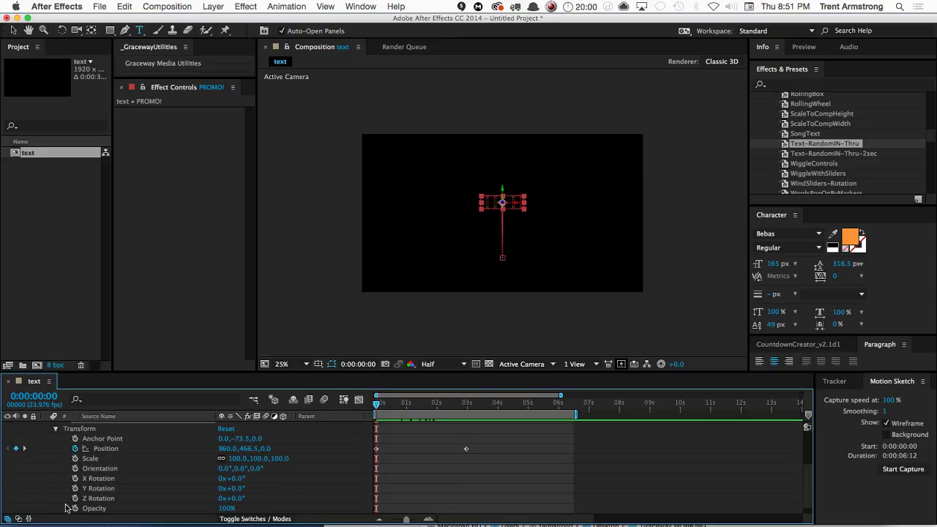
click(103, 449)
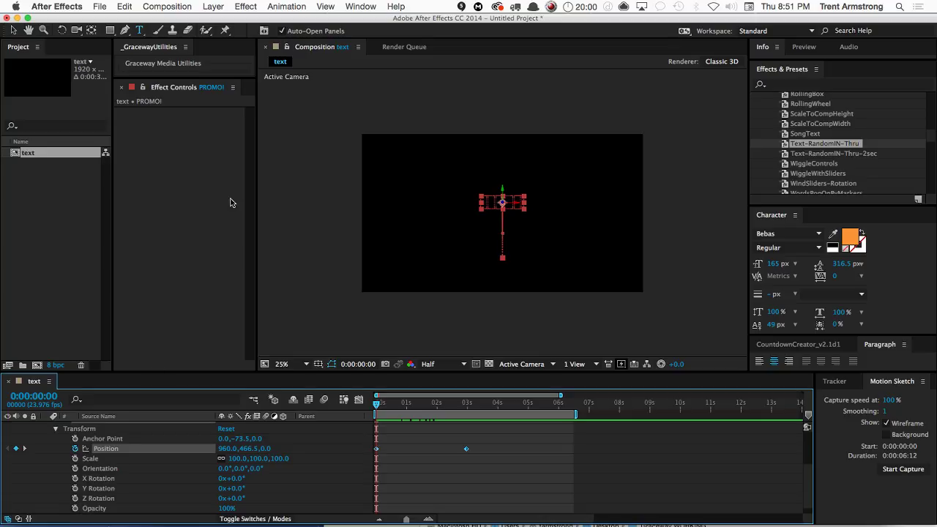
Use Animation > Save Animation Preset to store PROMO-text.ffx in DallasAEUG
click(285, 6)
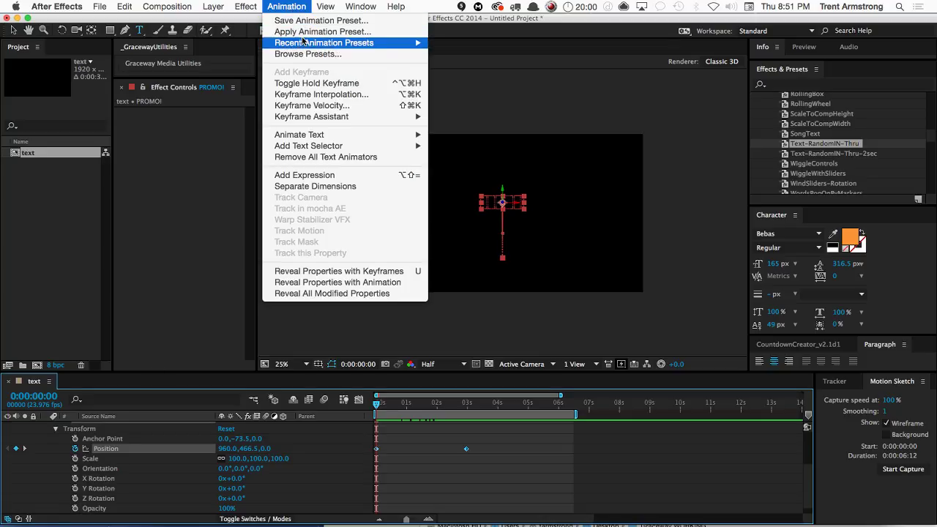
mouse_move(305, 46)
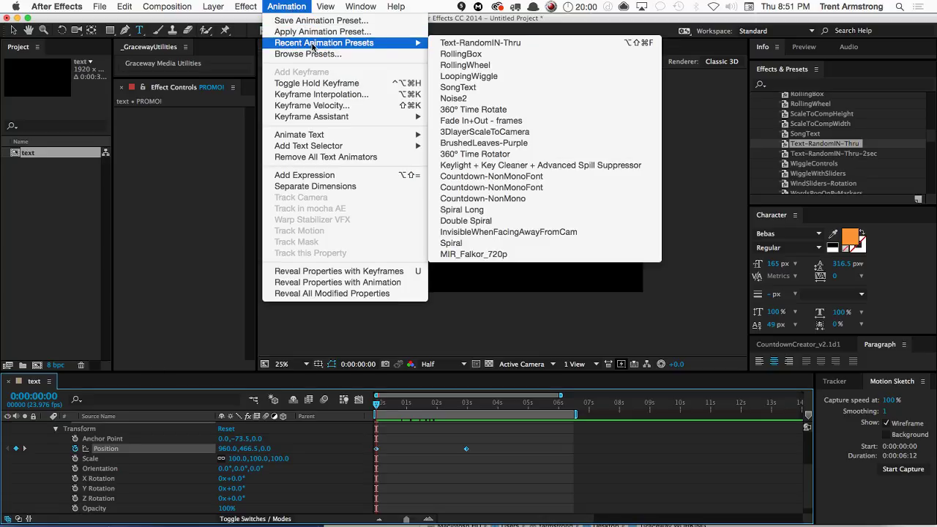
click(318, 21)
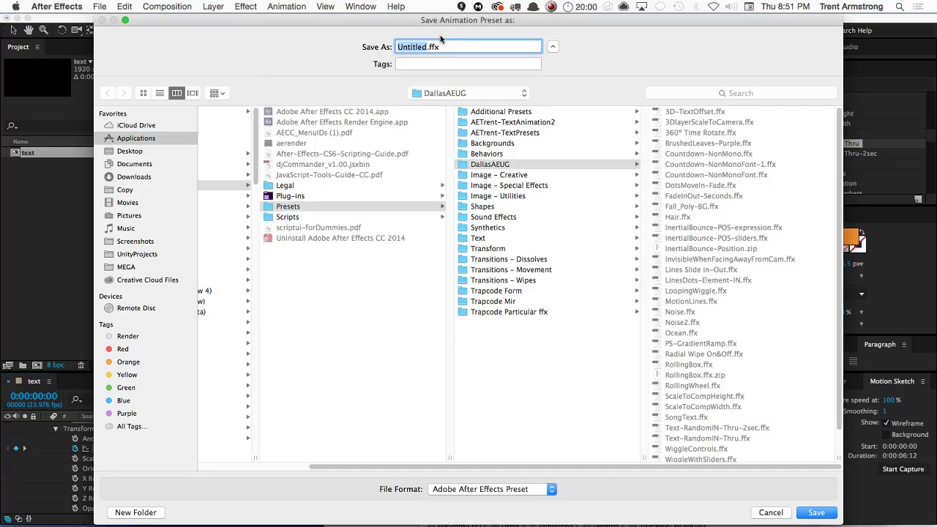
text(PROMO-t)
click(500, 165)
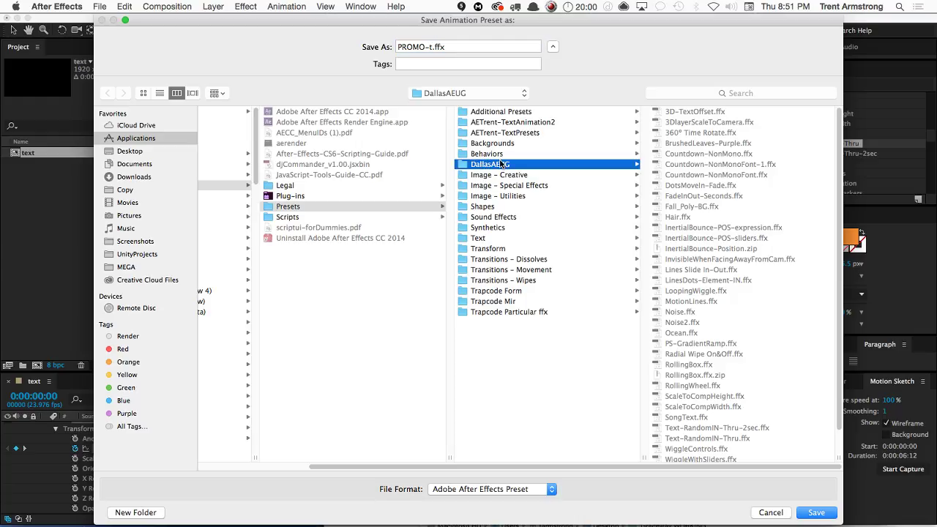
click(432, 46)
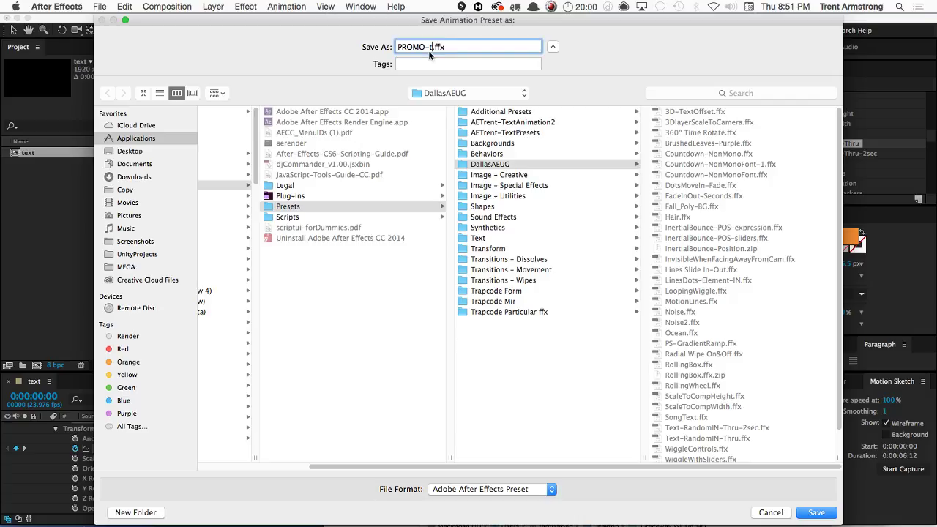
text(ext)
key(Return)
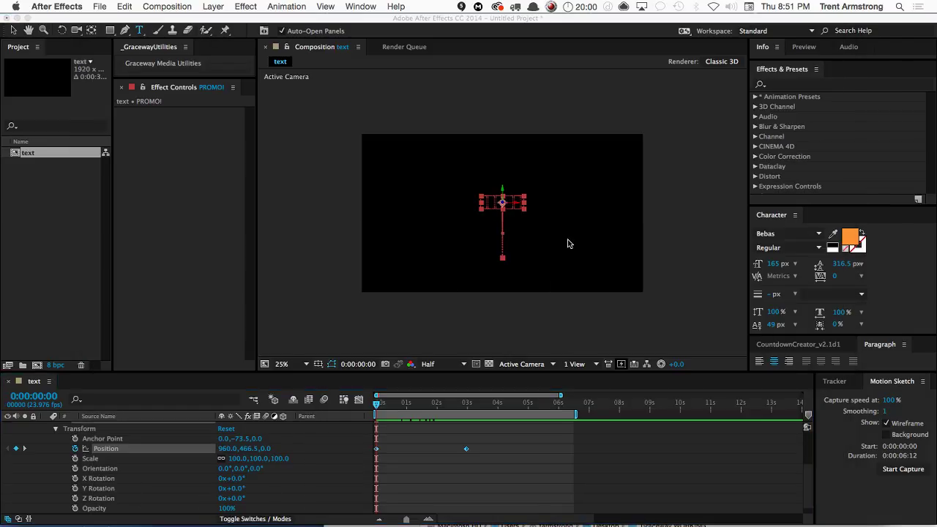
Search presets for 'promo', replace the old layer with PROMO-text, and preview it
click(821, 88)
text(promo)
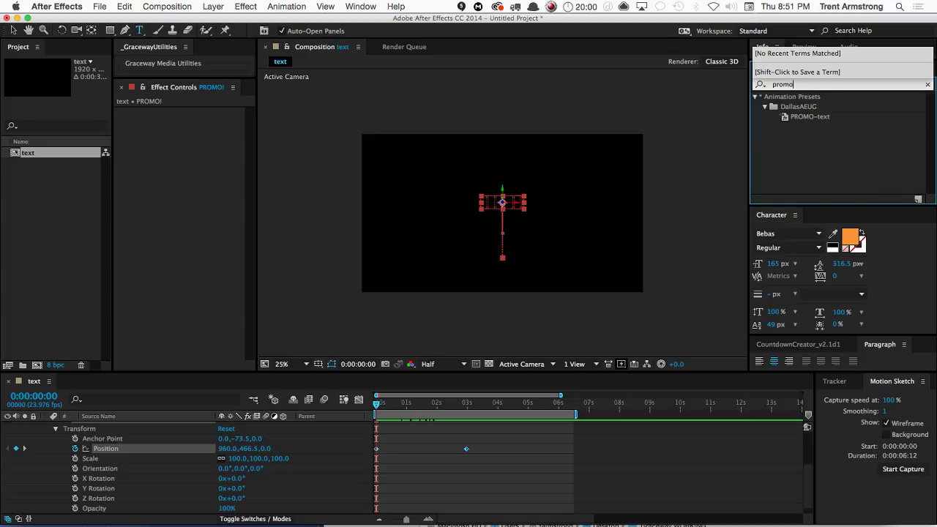
click(830, 118)
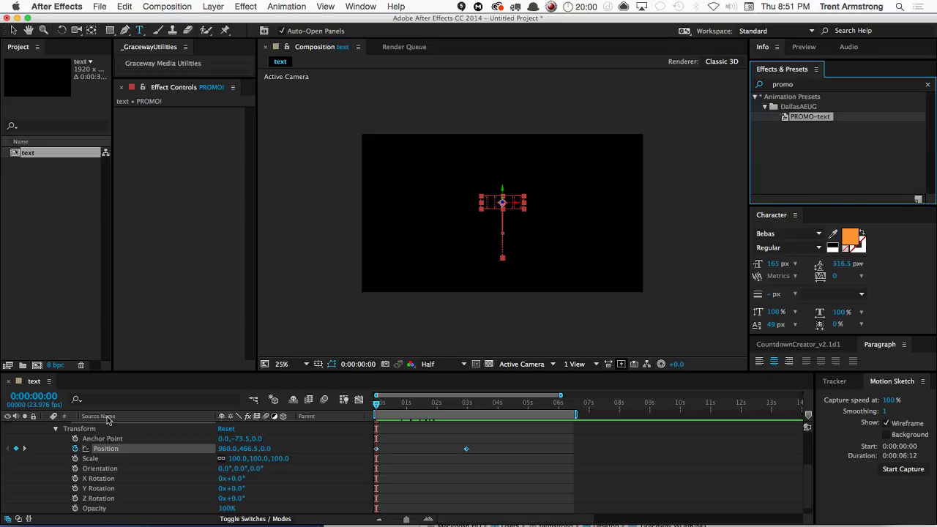
click(54, 456)
click(109, 441)
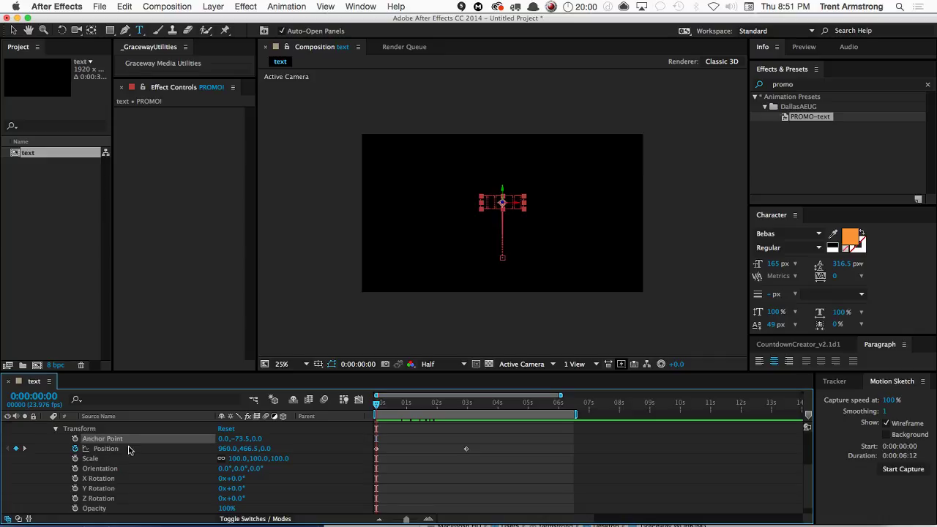
key(u)
key(Delete)
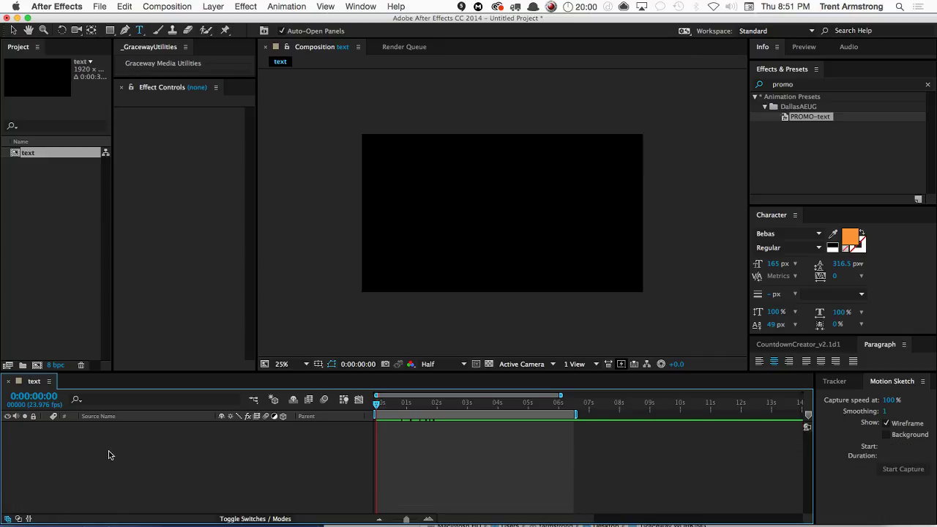
double_click(810, 118)
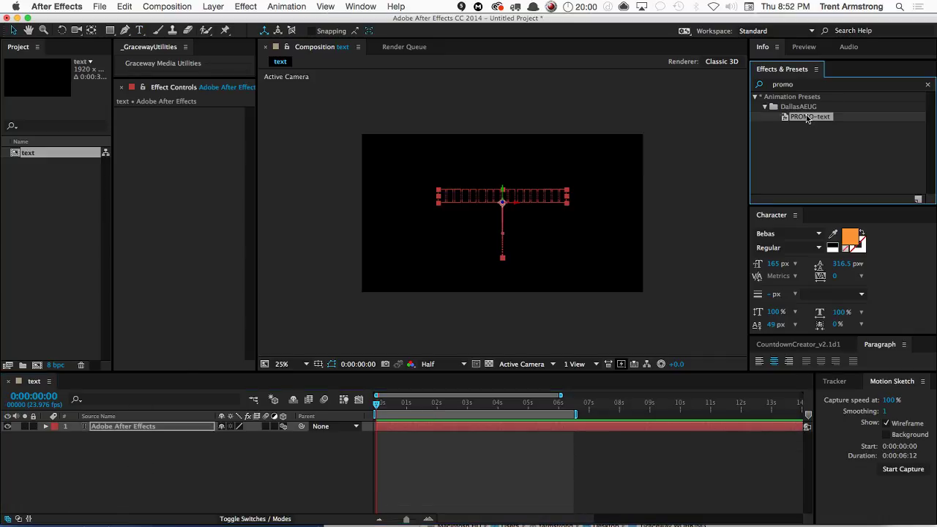
click(250, 462)
key(space)
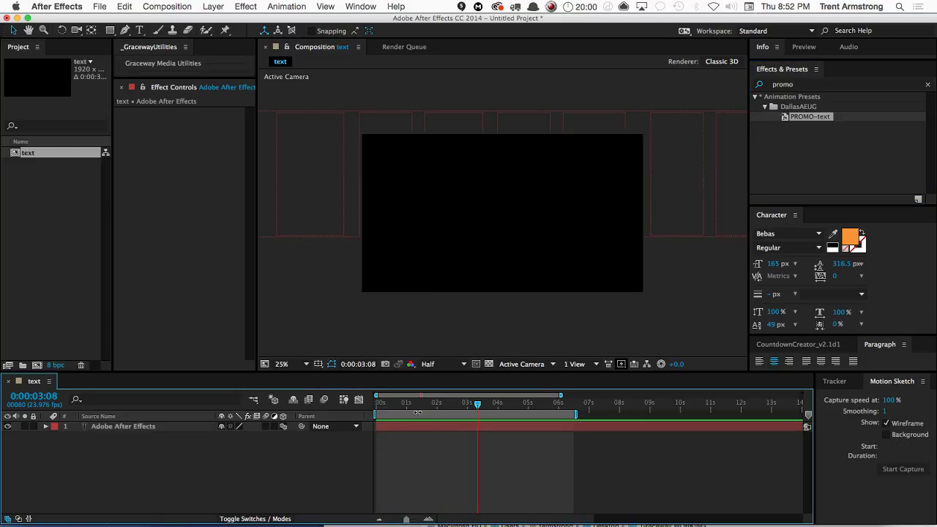
drag(477, 404, 377, 424)
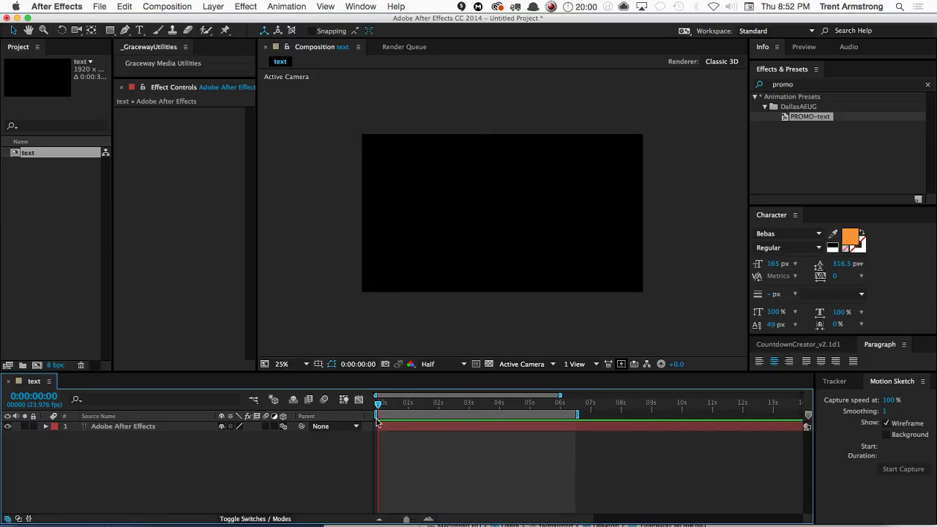
Retype the new layer's text as PROMO! and preview until 0:00:01:20
double_click(133, 426)
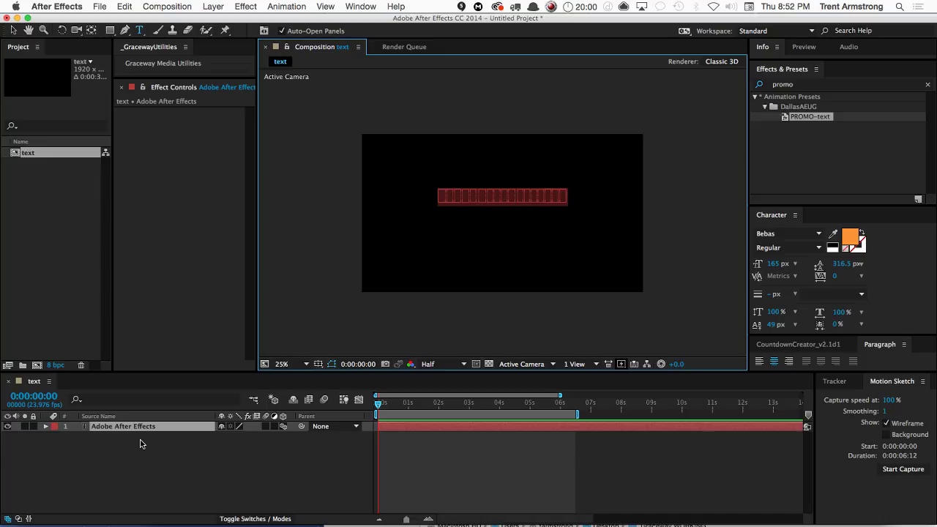
key(BackSpace)
text(PROMO!)
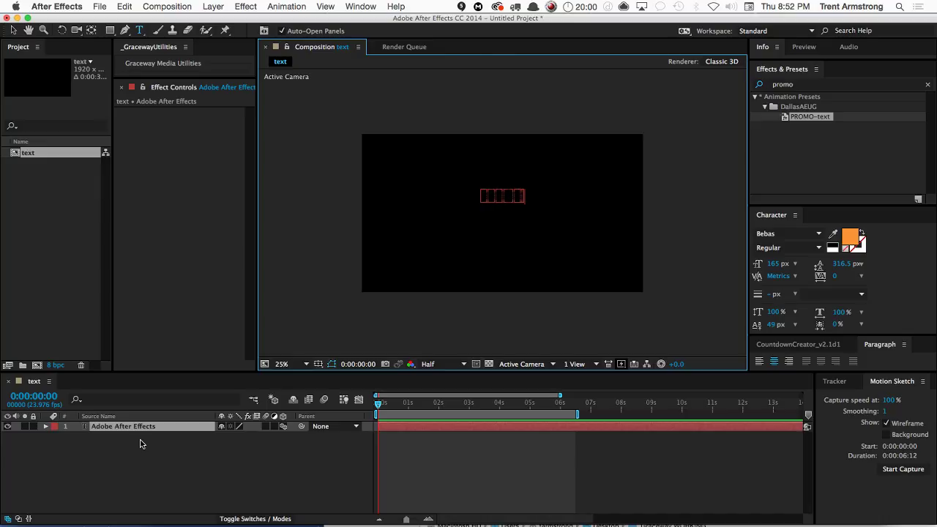
key(Escape)
click(141, 444)
key(space)
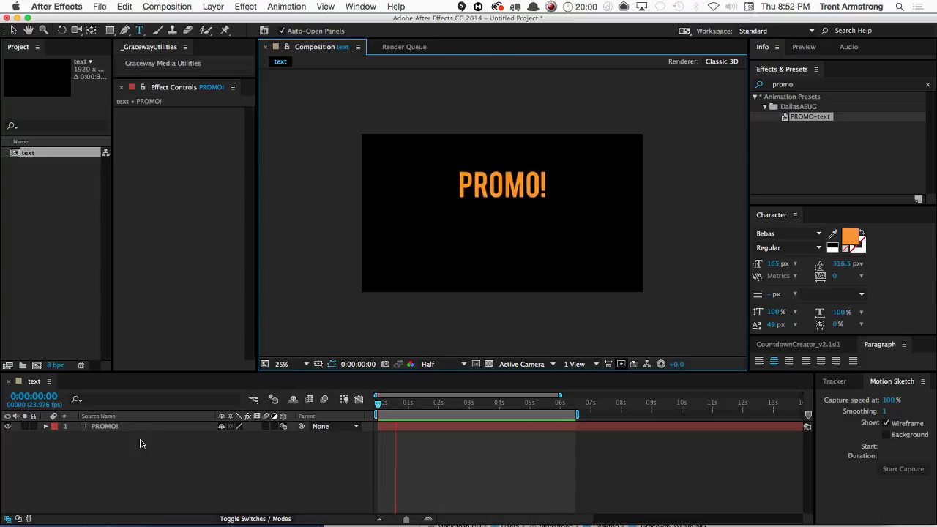
click(326, 456)
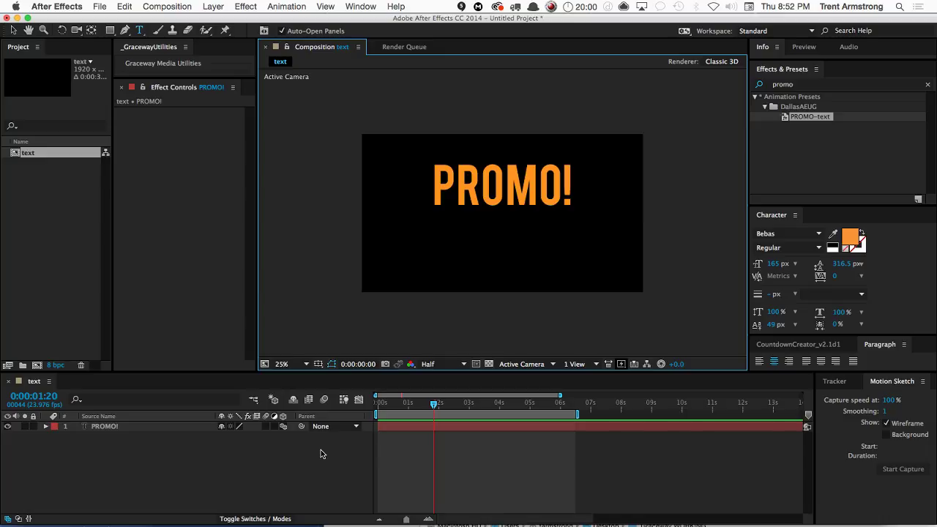
Select the PROMO! layer and reveal its Text property group
click(107, 428)
click(112, 428)
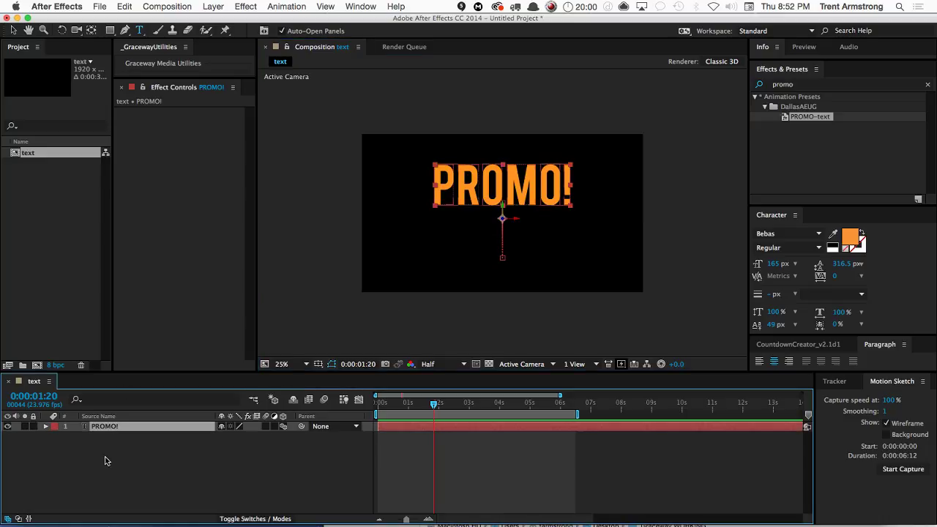
click(46, 427)
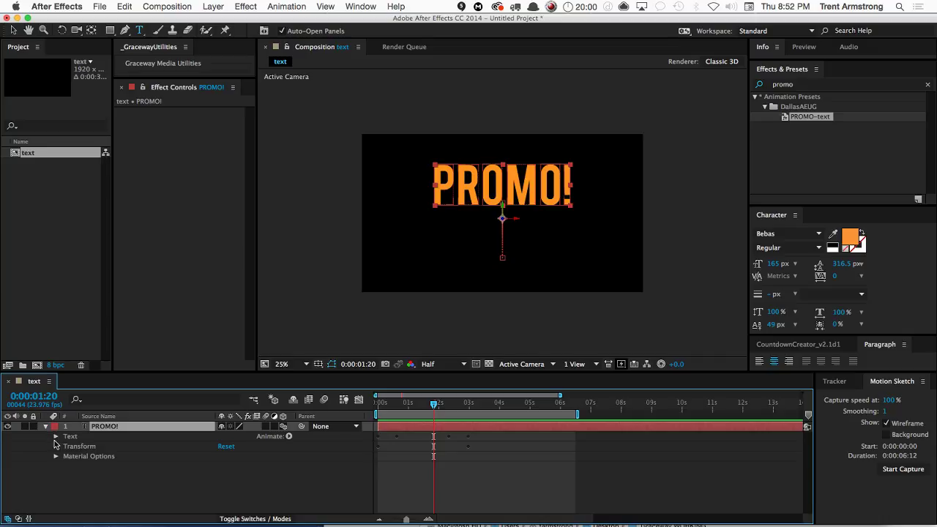
click(56, 437)
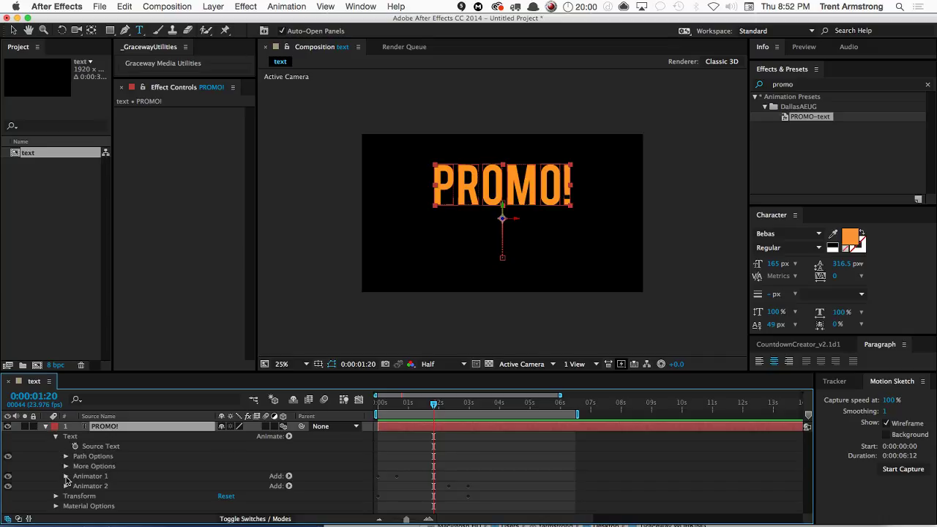
Apply the Generate > Fill effect to the PROMO! text layer
click(242, 9)
mouse_move(282, 117)
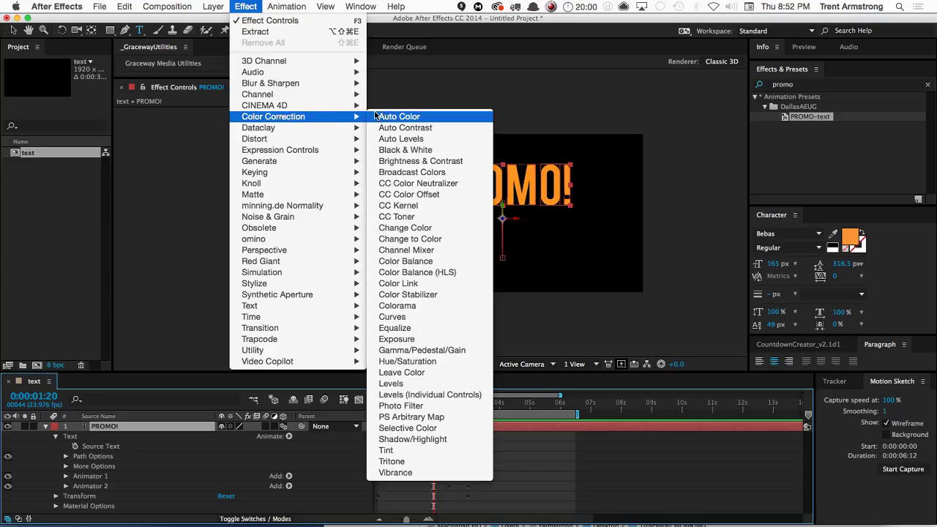
mouse_move(318, 163)
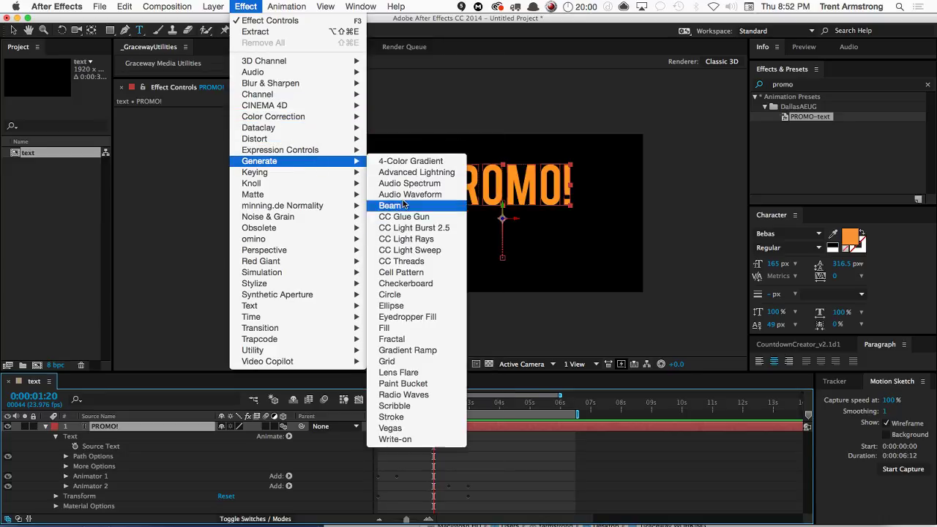
click(409, 337)
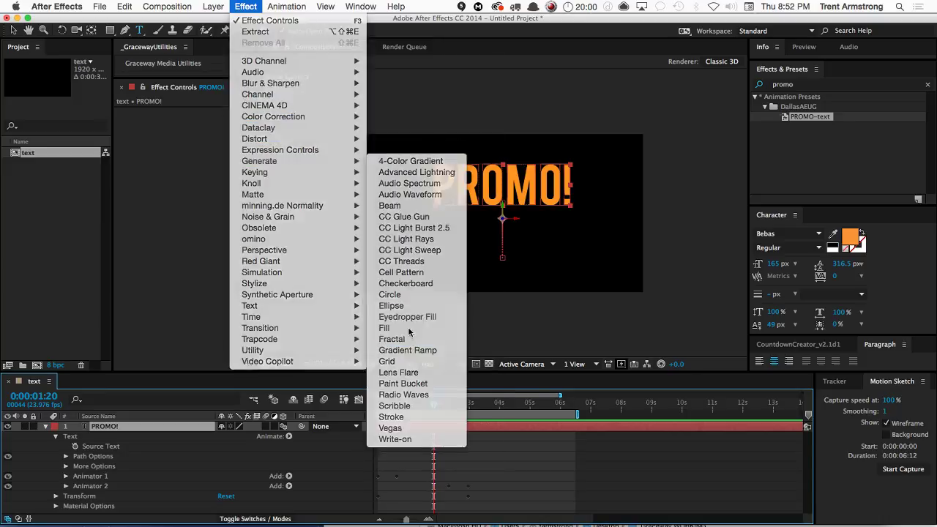
Set the Fill colour to a light blue, replacing the orange look
click(200, 140)
click(205, 191)
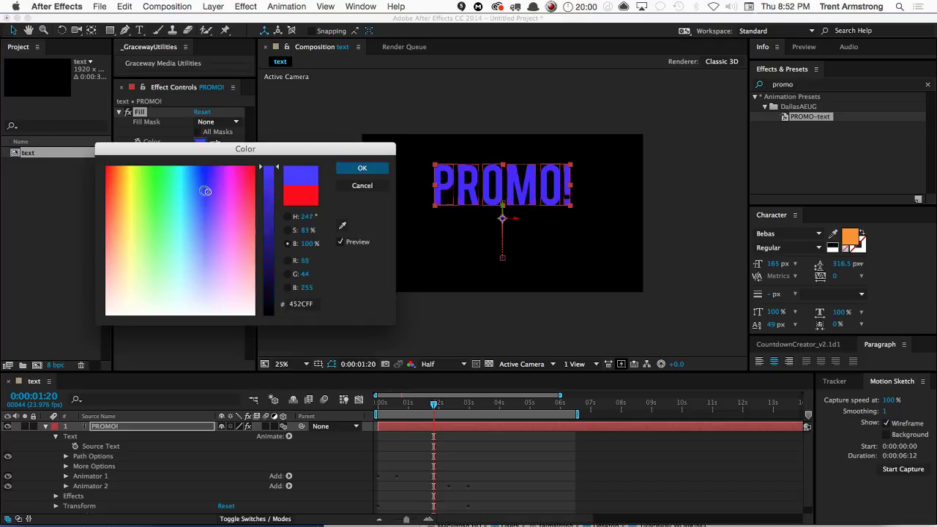
drag(206, 191, 193, 185)
click(361, 169)
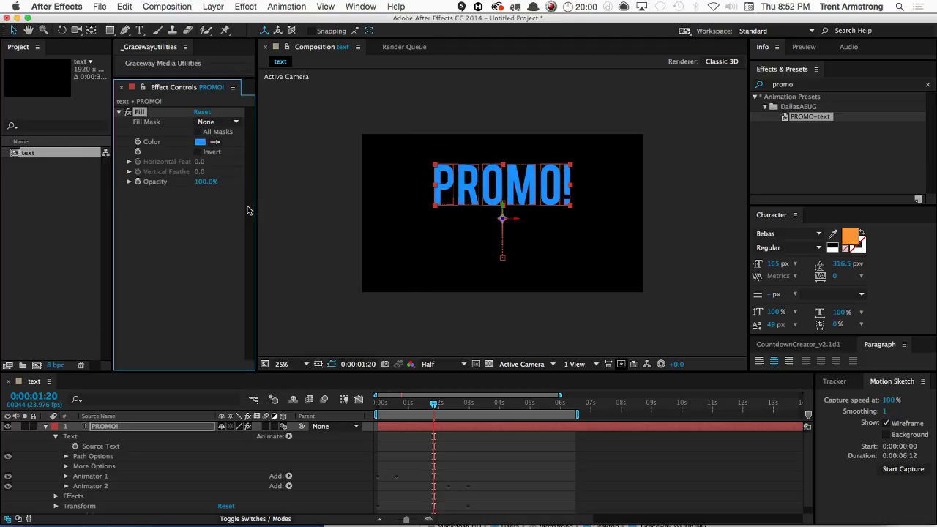
click(107, 426)
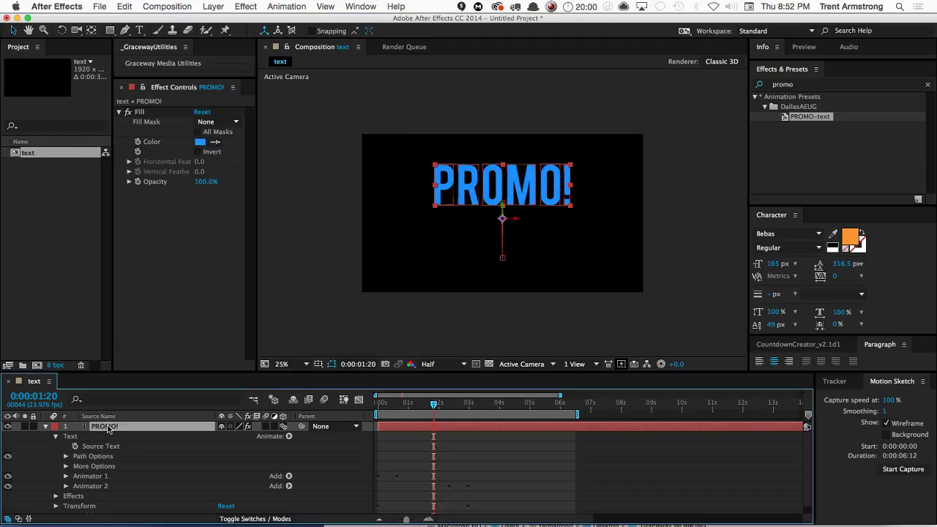
click(72, 437)
click(90, 476)
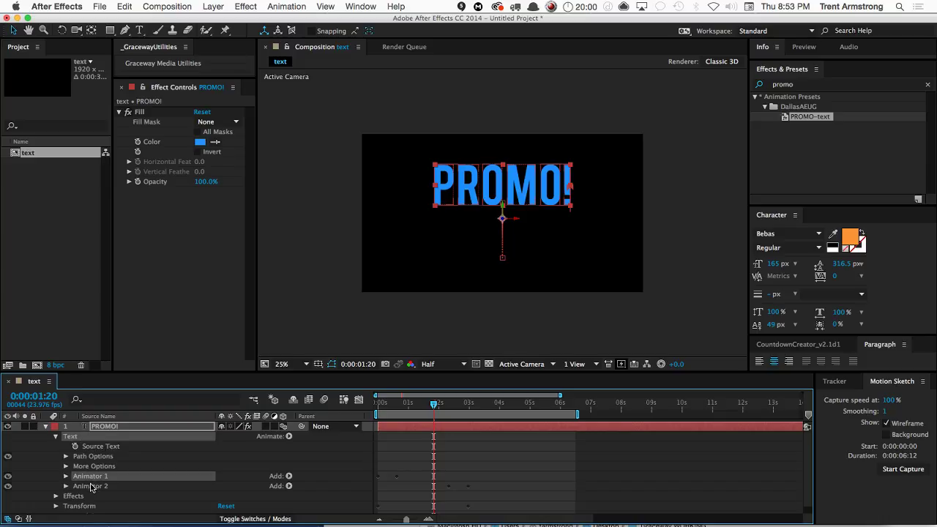
shift+click(91, 486)
click(139, 113)
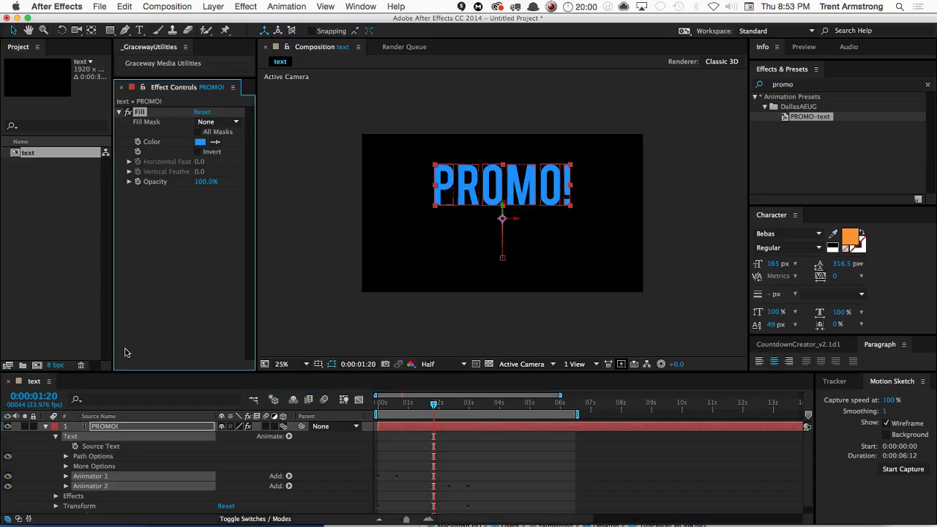
click(55, 498)
scroll(55, 501, down, 1)
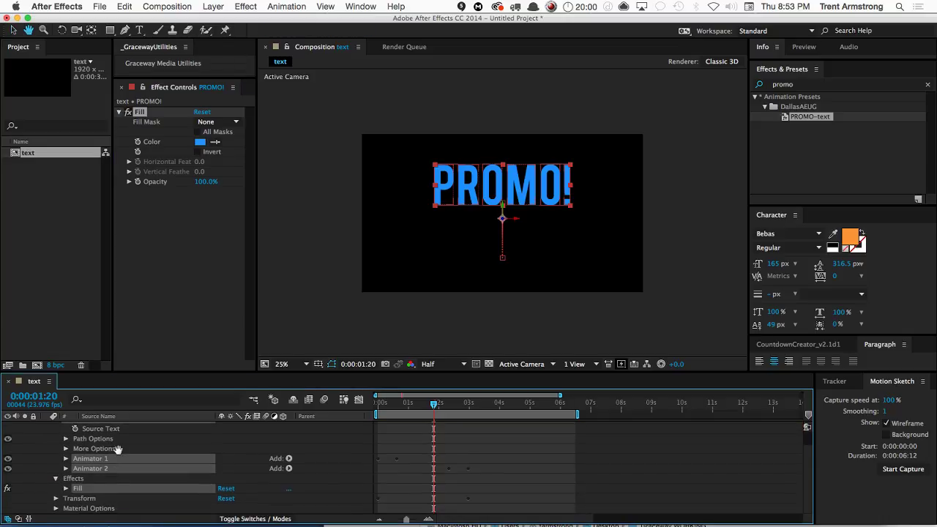
click(55, 498)
scroll(110, 468, down, 3)
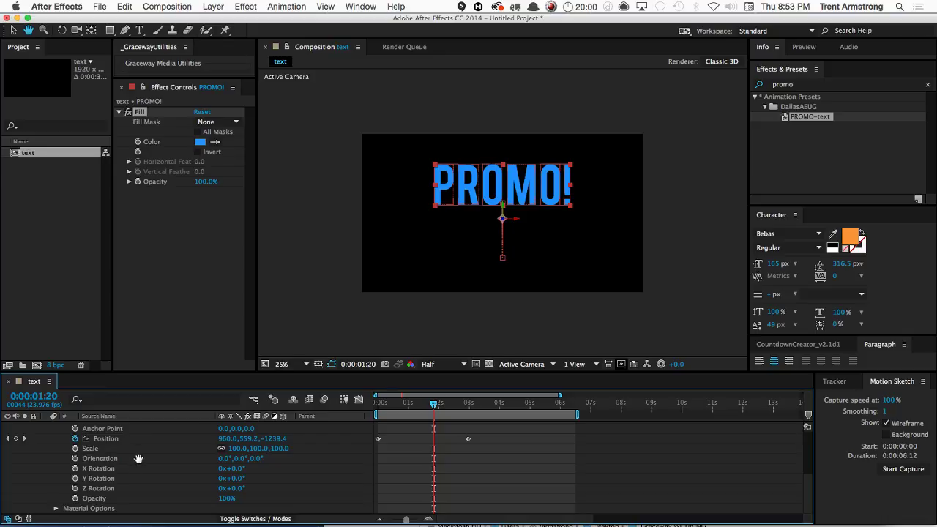
click(380, 404)
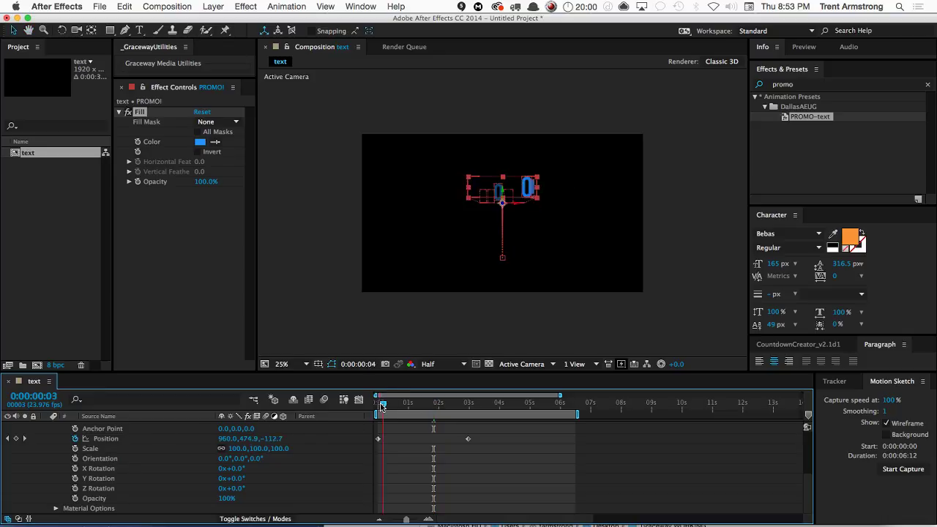
click(111, 440)
scroll(241, 474, up, 5)
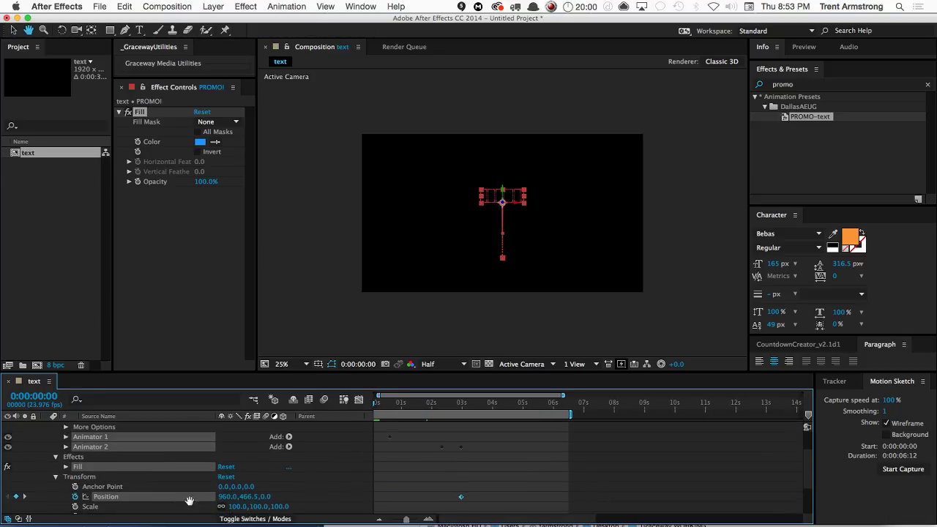
drag(163, 456, 185, 428)
scroll(185, 428, down, 3)
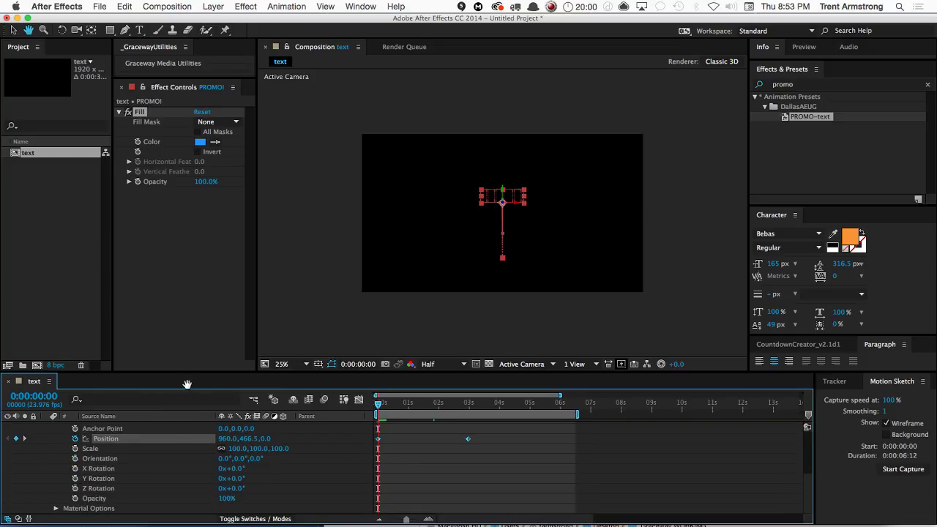
scroll(157, 442, up, 4)
scroll(160, 437, up, 3)
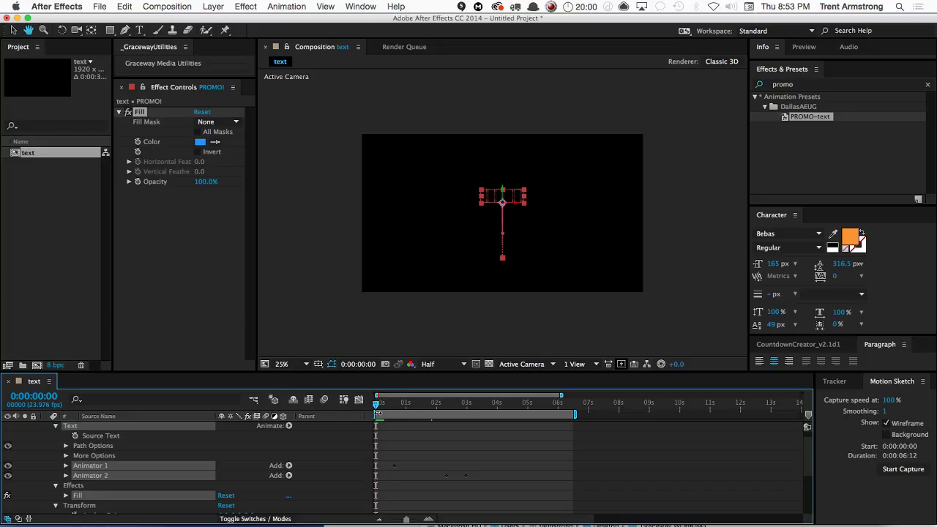
scroll(176, 460, up, 1)
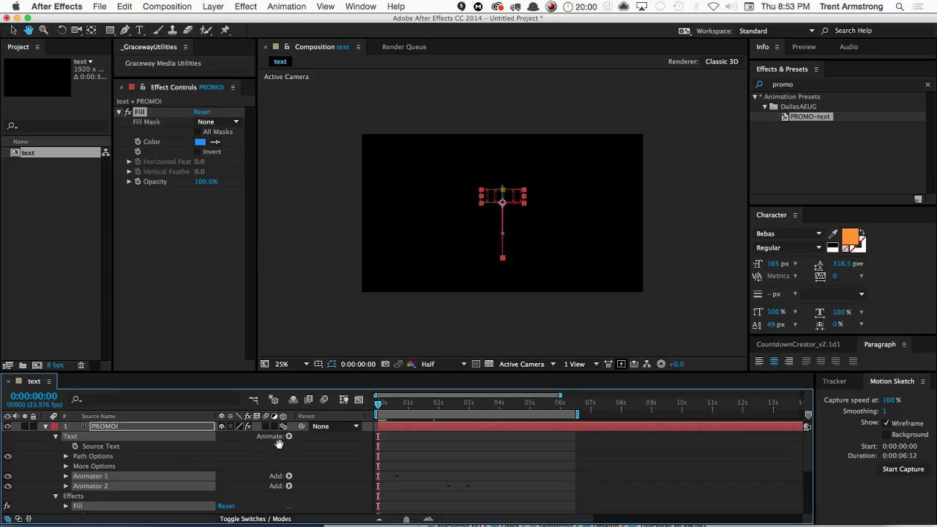
key(v)
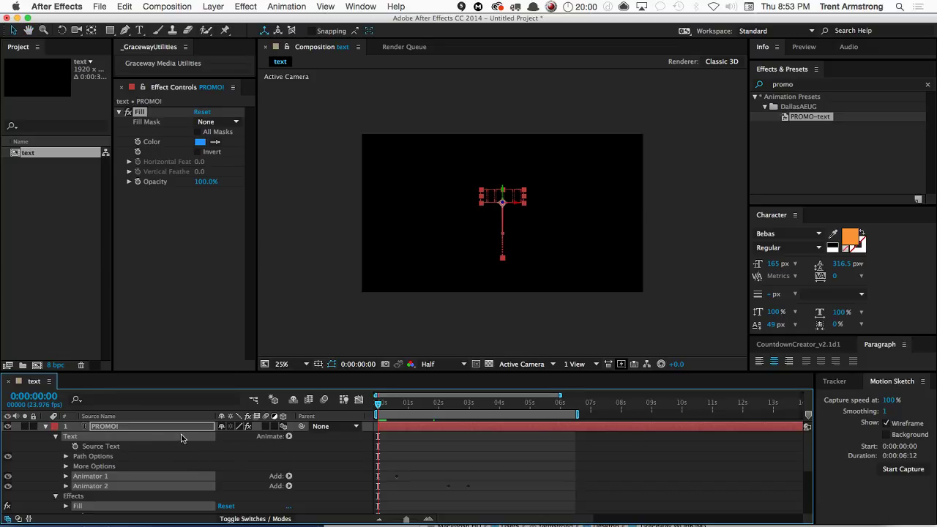
drag(380, 404, 424, 405)
click(139, 225)
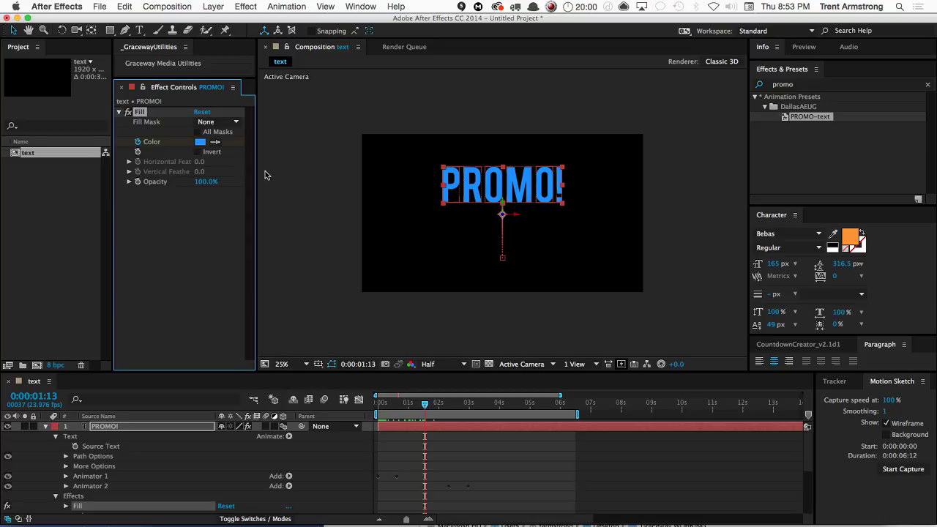
Key the fill colour purple, then green at 0:00:02:16
click(200, 142)
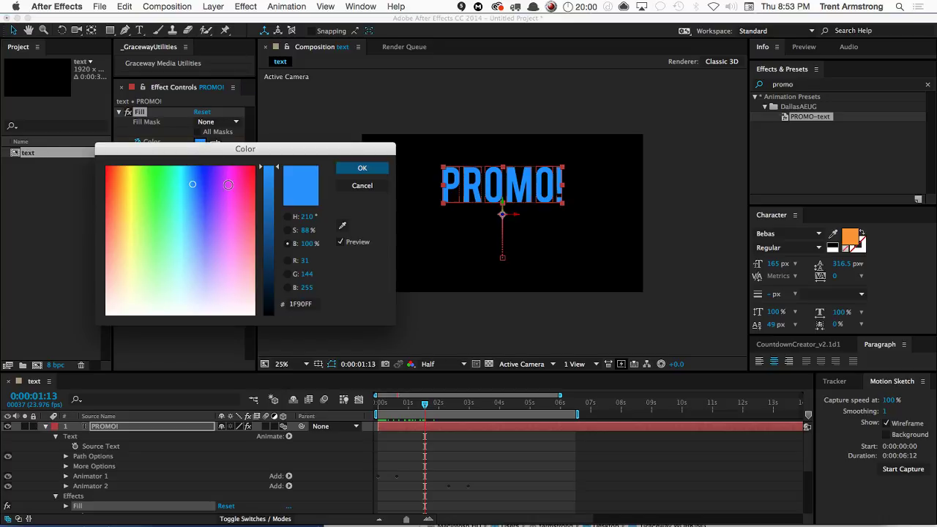
click(224, 182)
click(361, 168)
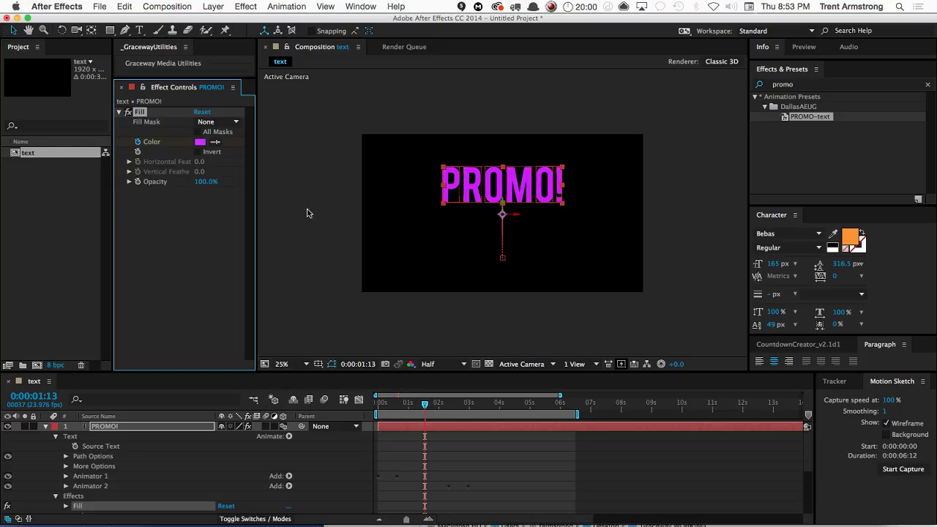
click(450, 406)
drag(452, 409, 459, 407)
click(200, 141)
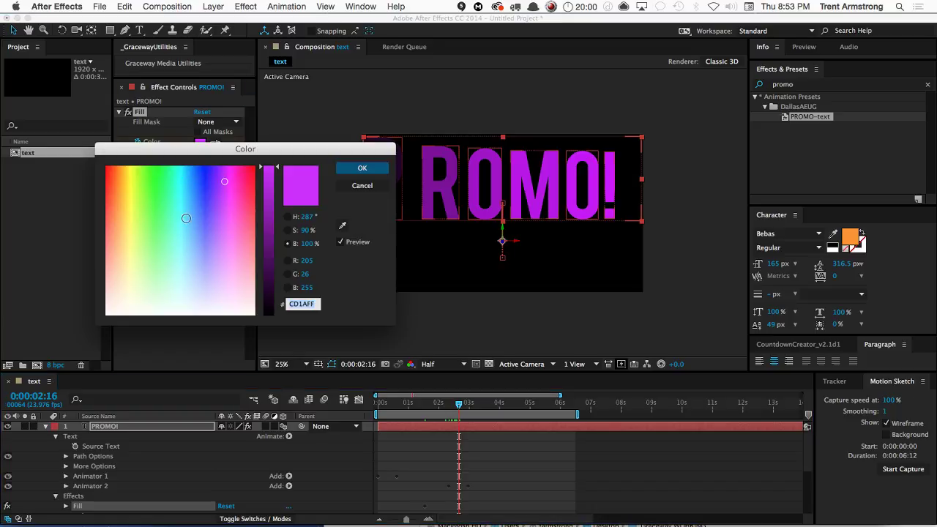
click(155, 187)
click(361, 168)
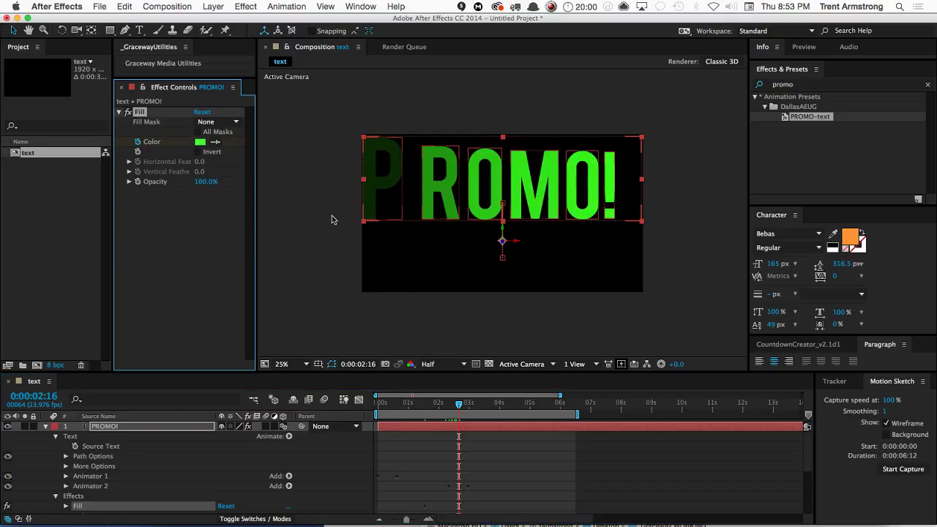
Change the starting fill colour at frame 0 from purple to blue
key(u)
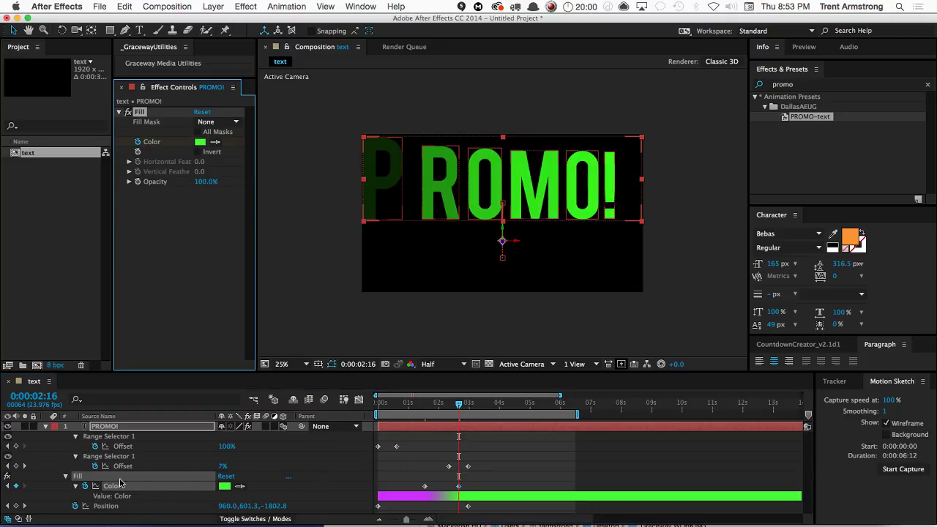
click(390, 410)
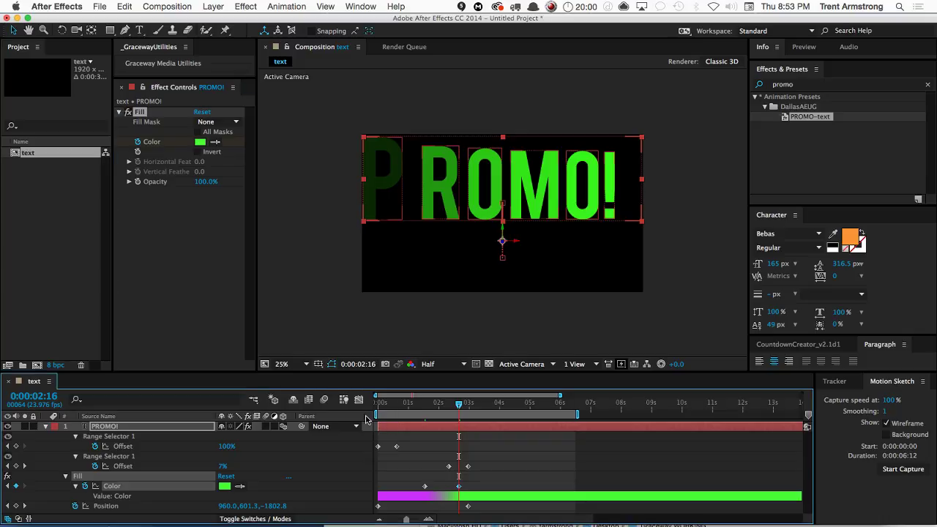
key(Home)
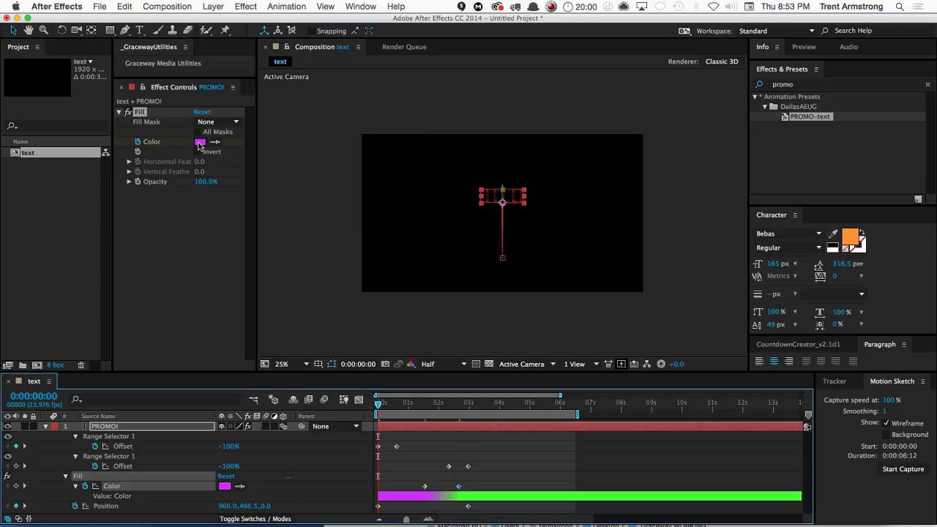
click(199, 142)
drag(224, 181, 199, 173)
click(354, 172)
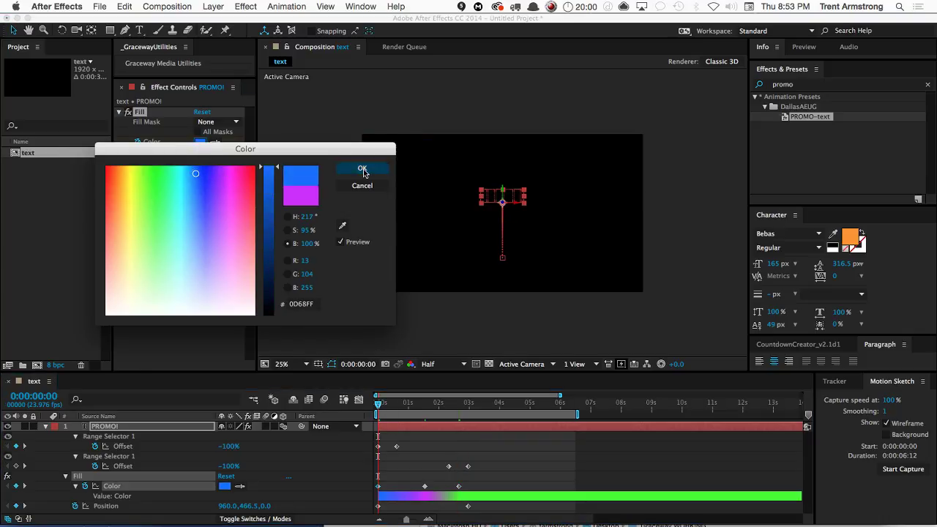
Shift the first and middle Color keyframes slightly later and enlarge the timeline
drag(378, 486, 420, 496)
double_click(420, 486)
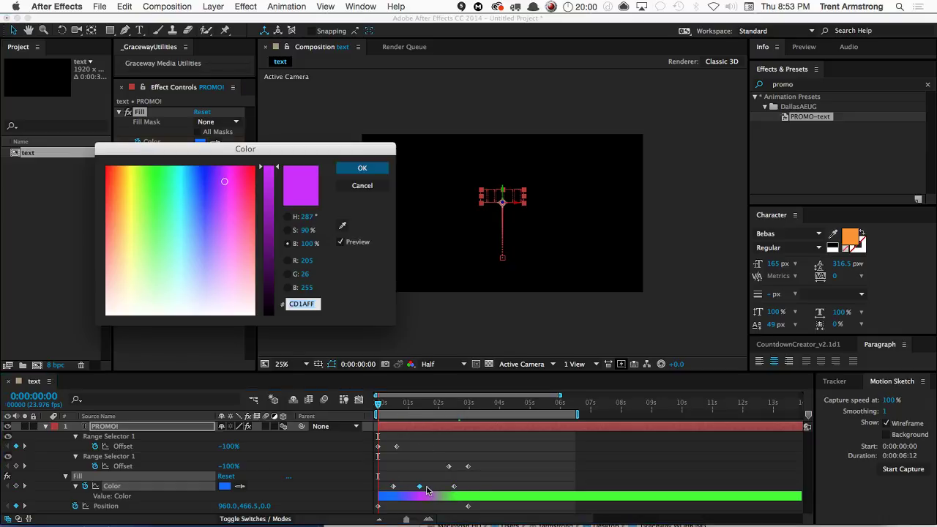
click(420, 486)
drag(420, 489, 424, 486)
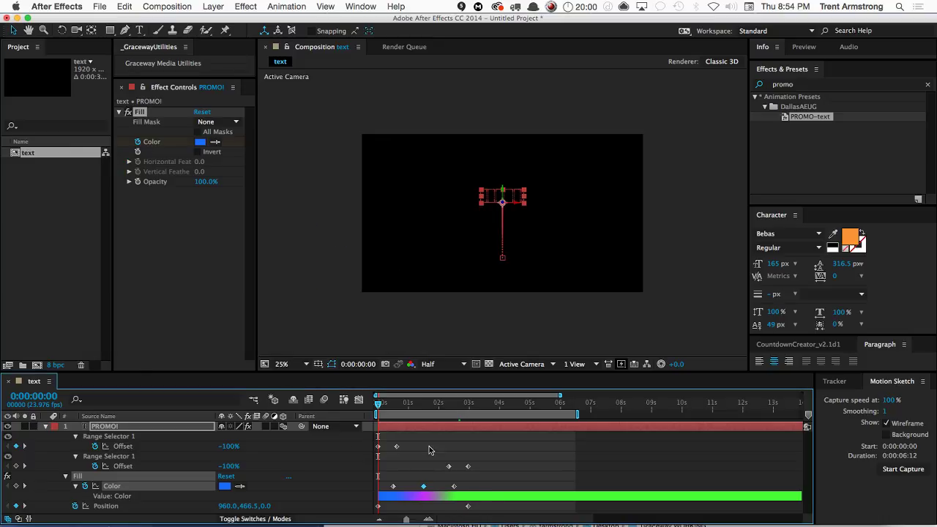
click(139, 431)
drag(135, 374, 103, 263)
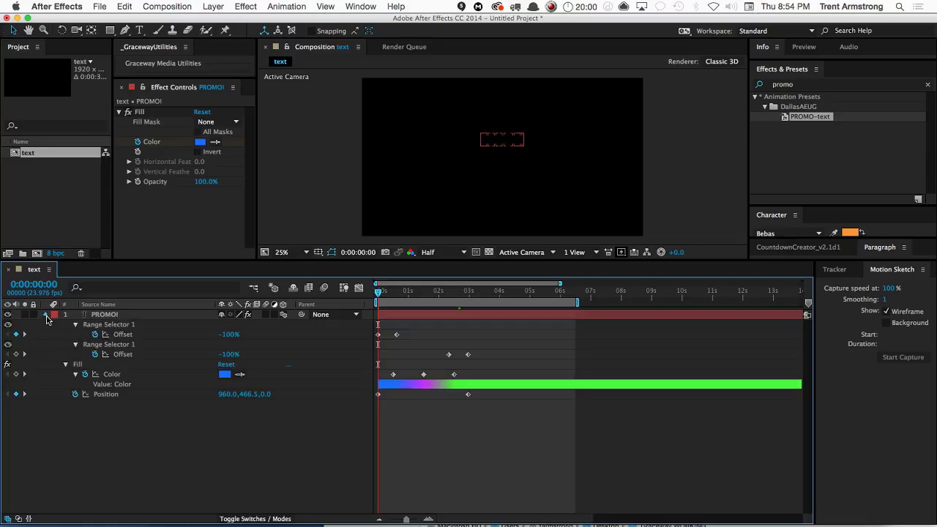
Expand PROMO!'s properties, collapse Animators 1–2, and select them with Fill and Position
click(45, 315)
click(46, 315)
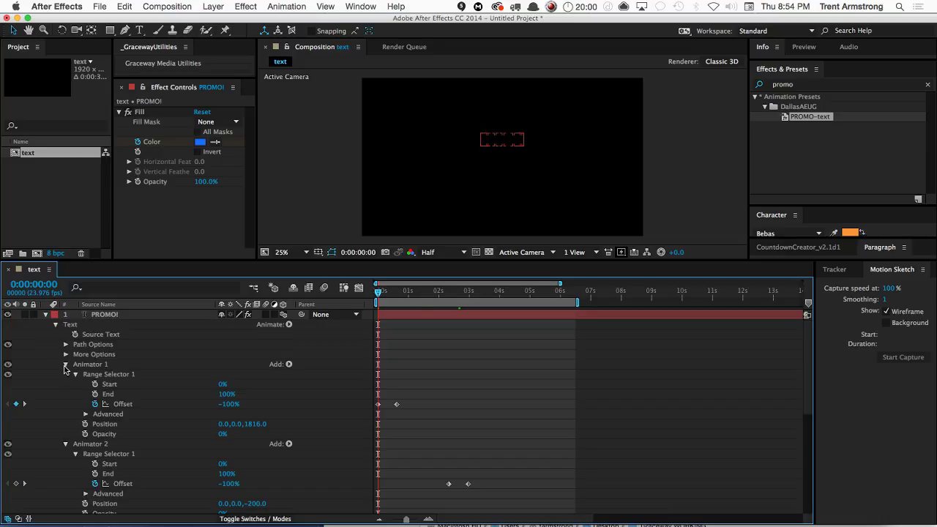
click(67, 365)
click(66, 374)
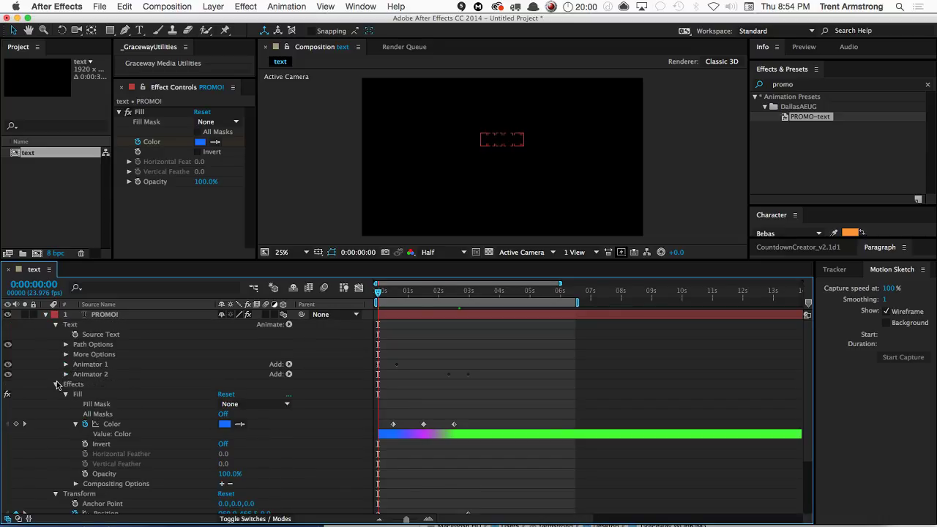
click(85, 366)
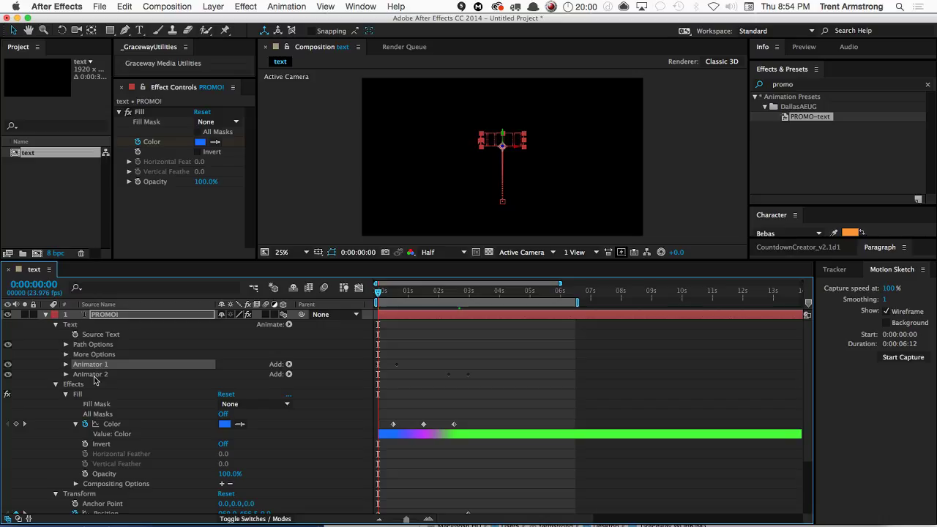
shift+click(92, 377)
click(78, 395)
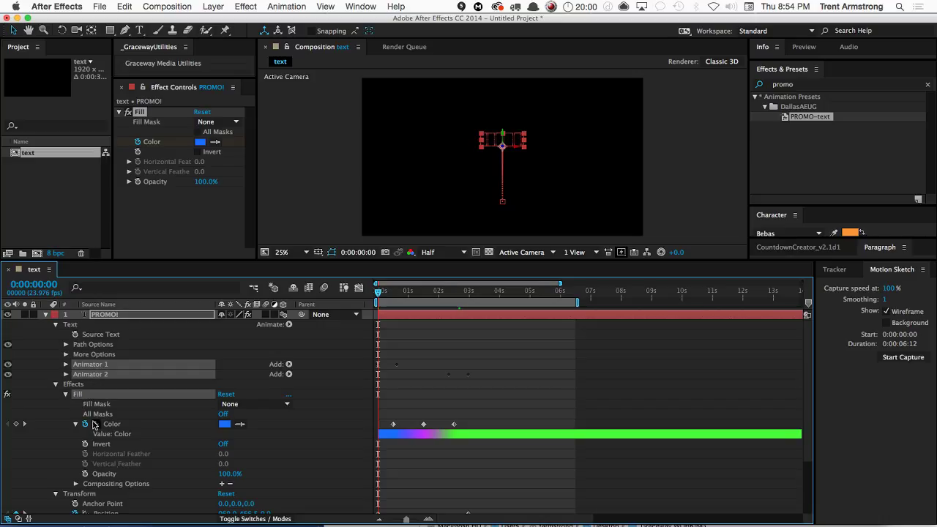
click(114, 514)
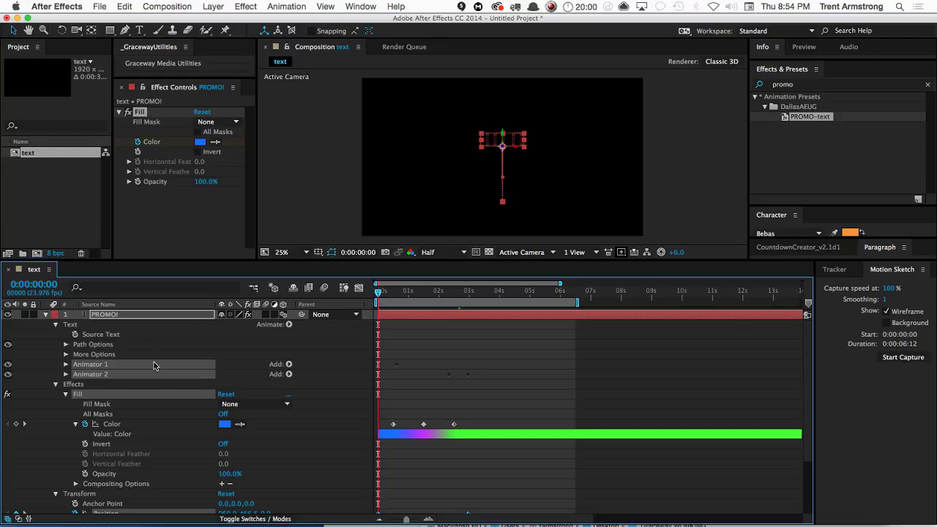
Add a Source Text expression that returns "PROMO!"
click(98, 335)
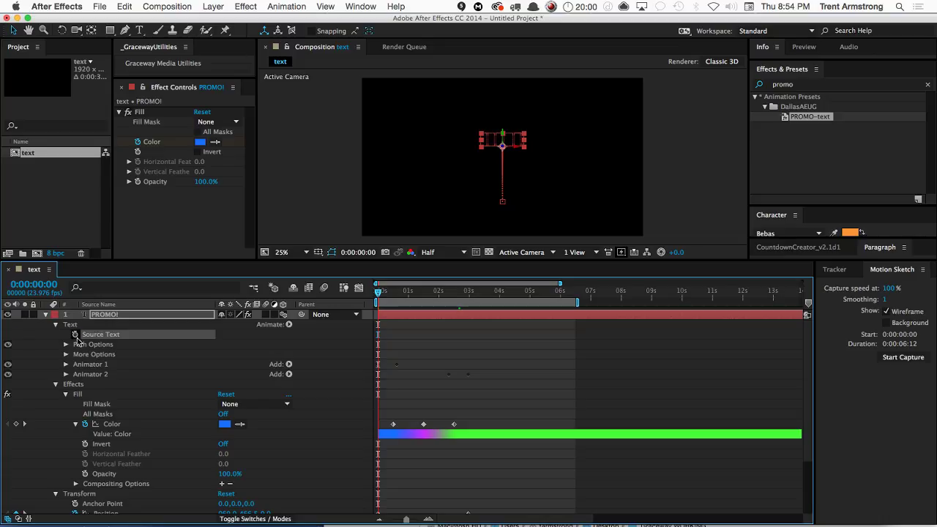
alt+click(74, 334)
text(P)
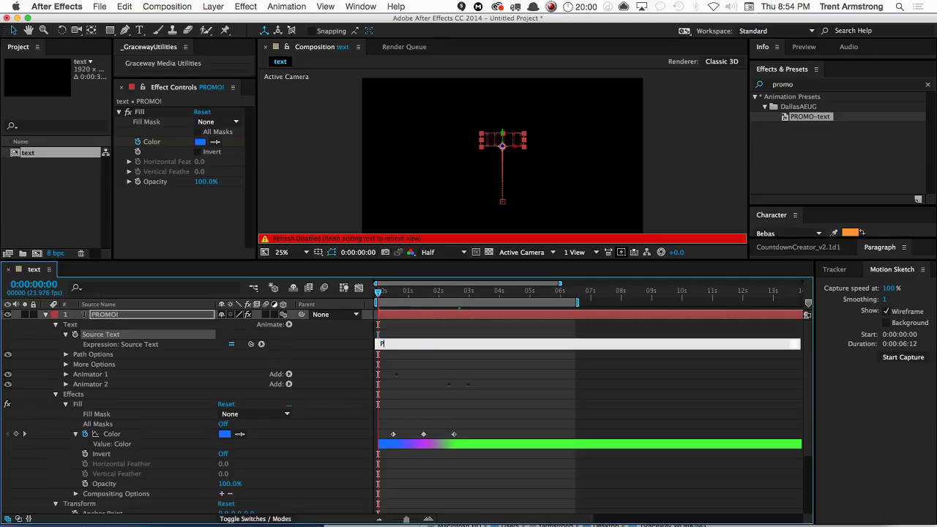
text(ROMO!")
click(76, 358)
Select Source Text, Animators 1–2, Fill, Fill Color and Position for the preset
click(70, 350)
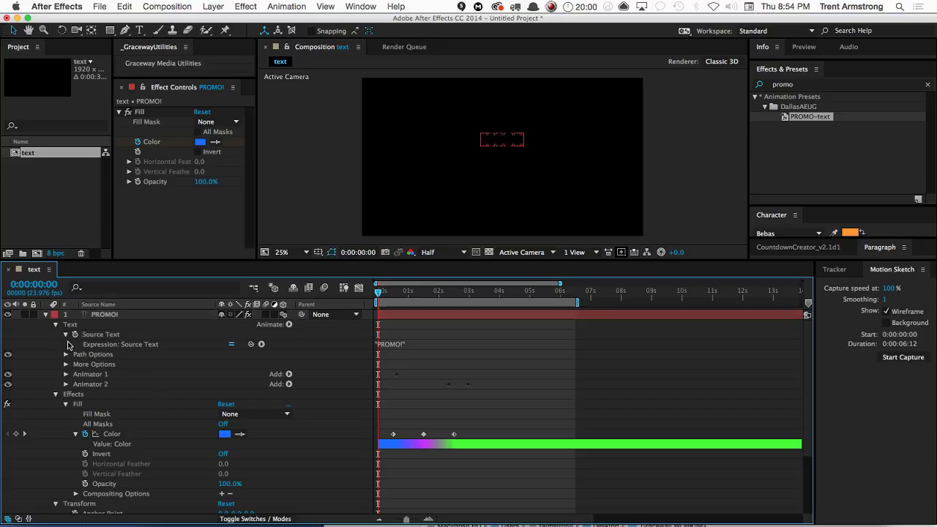
click(99, 338)
click(99, 377)
shift+click(94, 384)
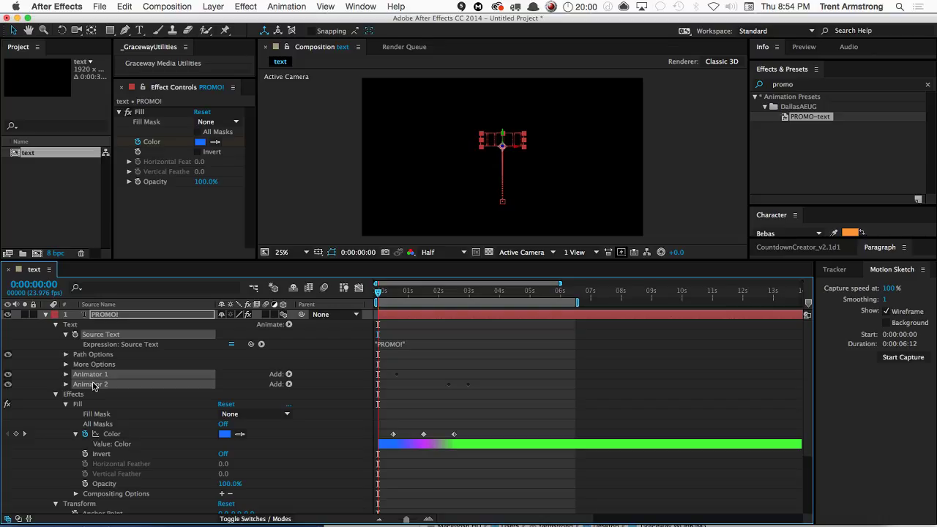
shift+click(79, 407)
shift+click(112, 435)
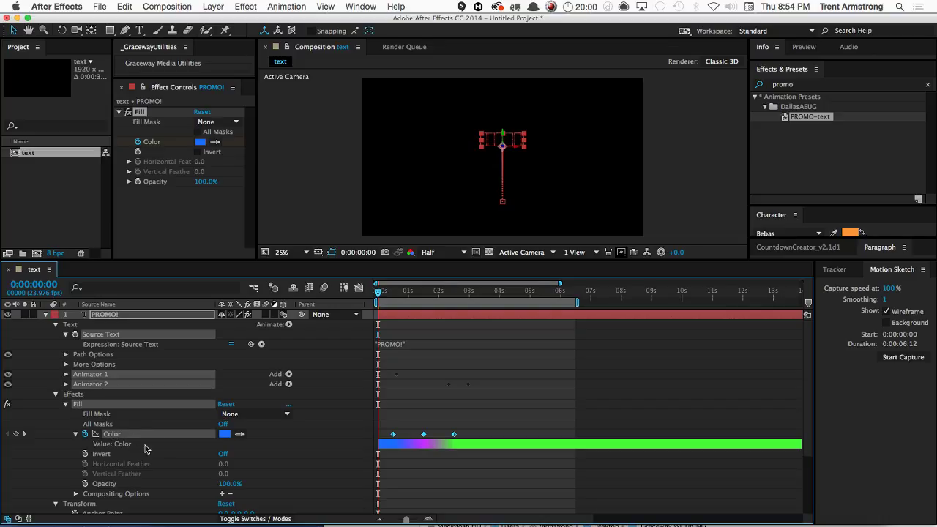
scroll(108, 490, down, 2)
shift+click(107, 496)
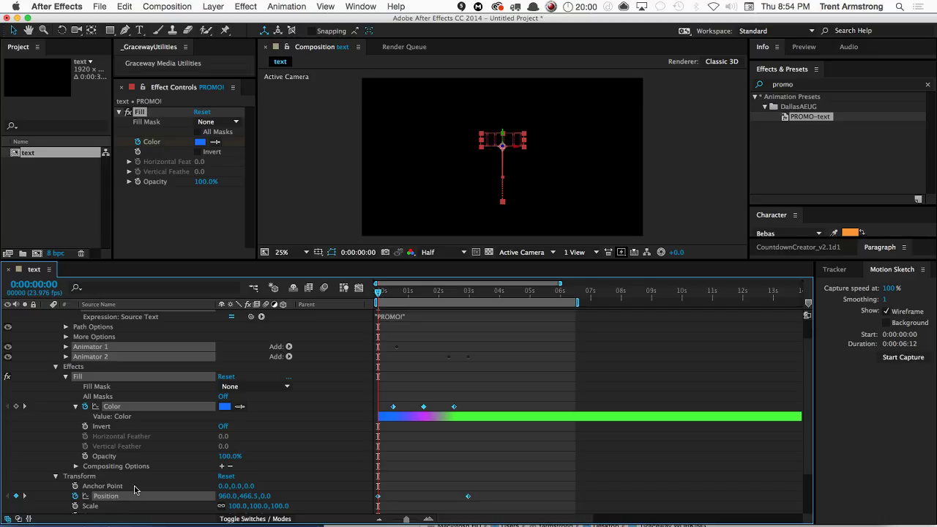
Save the selection as an animation preset, overwriting PROMO-text.ffx
click(286, 6)
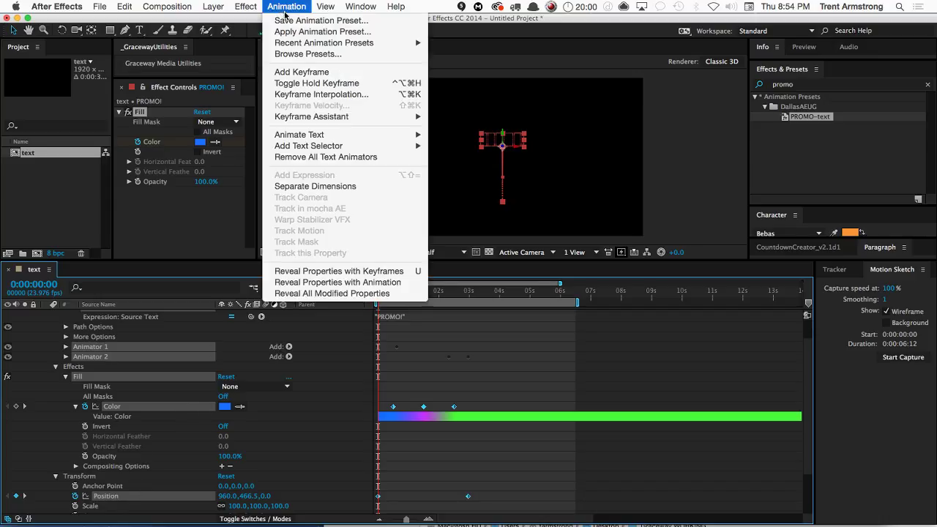
click(296, 20)
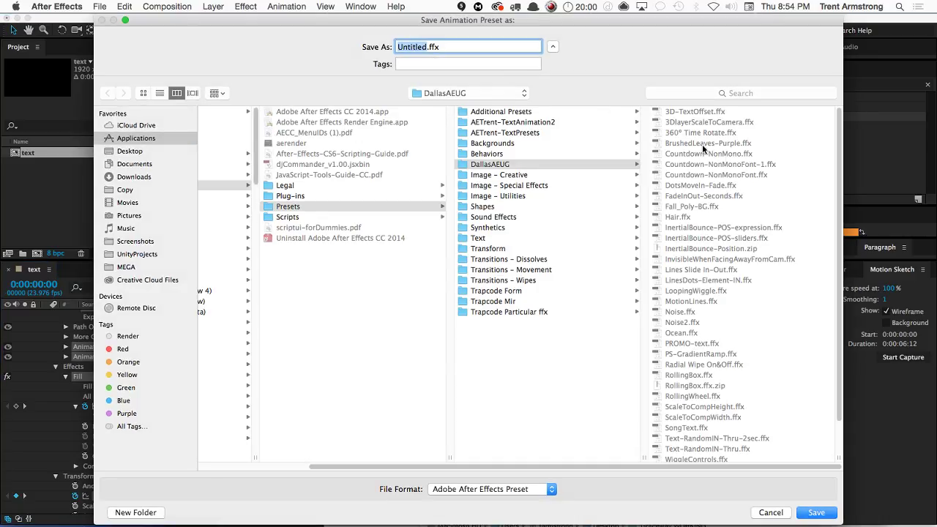
click(710, 346)
click(815, 512)
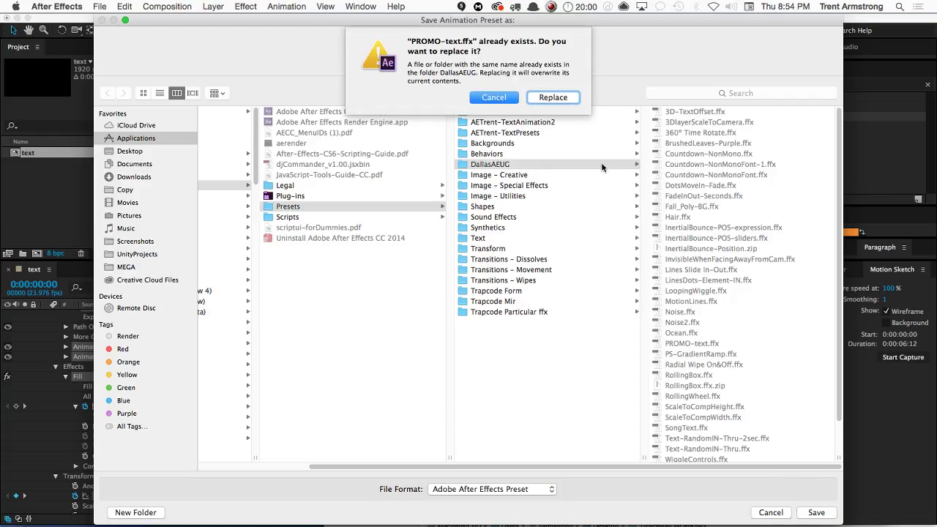
click(564, 102)
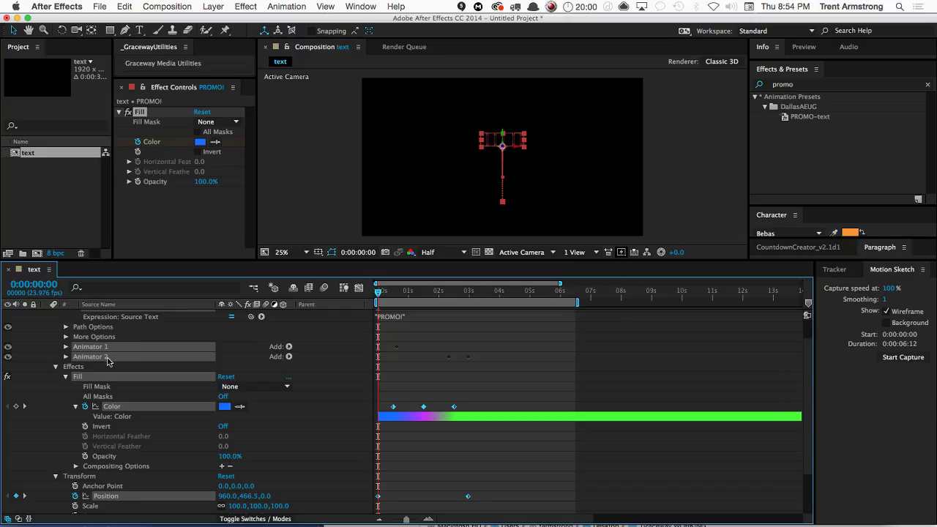
Delete the PROMO! layer, reapply the PROMO-text preset, and preview the animation
key(u)
click(111, 315)
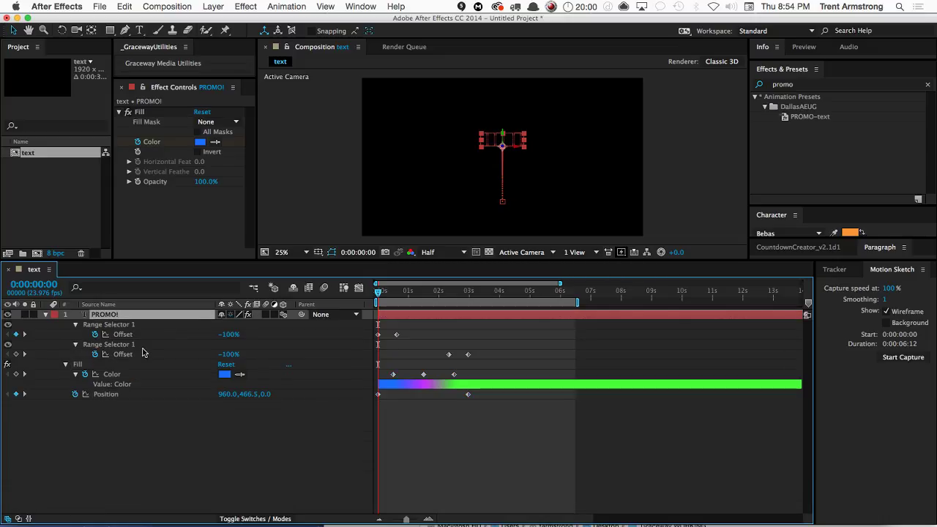
key(Delete)
double_click(814, 117)
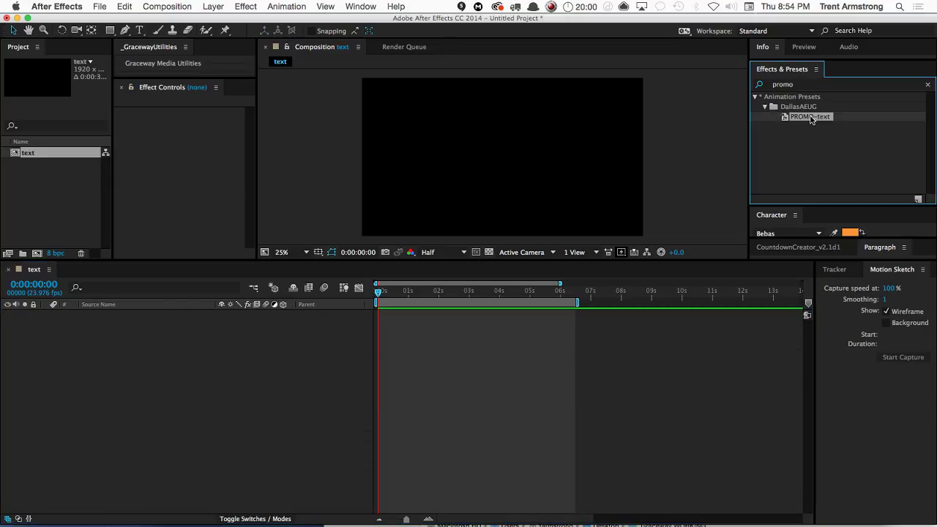
click(212, 363)
key(space)
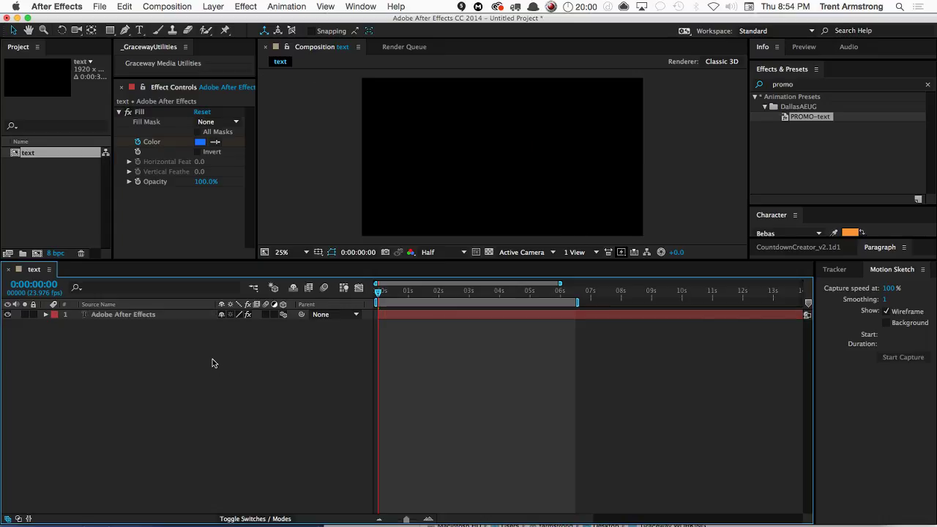
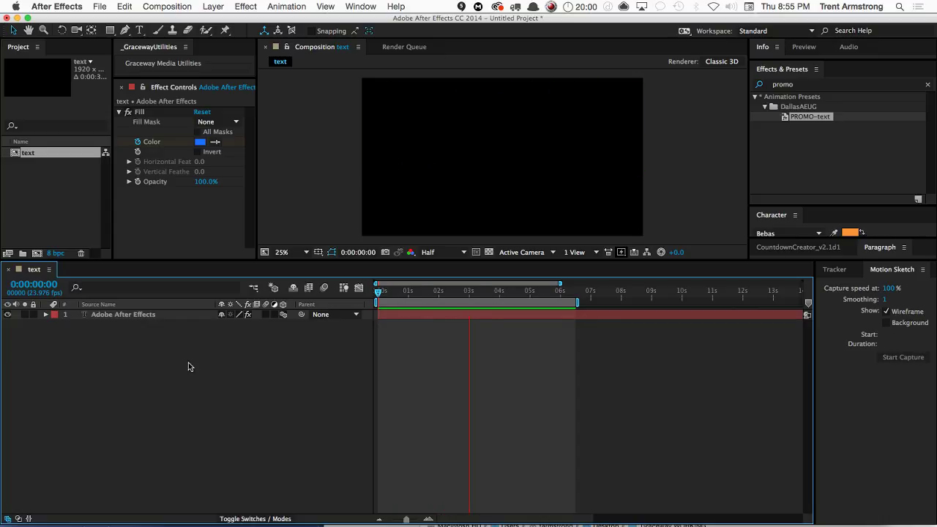
Stop the text preview, show then hide the text layer's keyframes with U, and switch to Chrome
key(space)
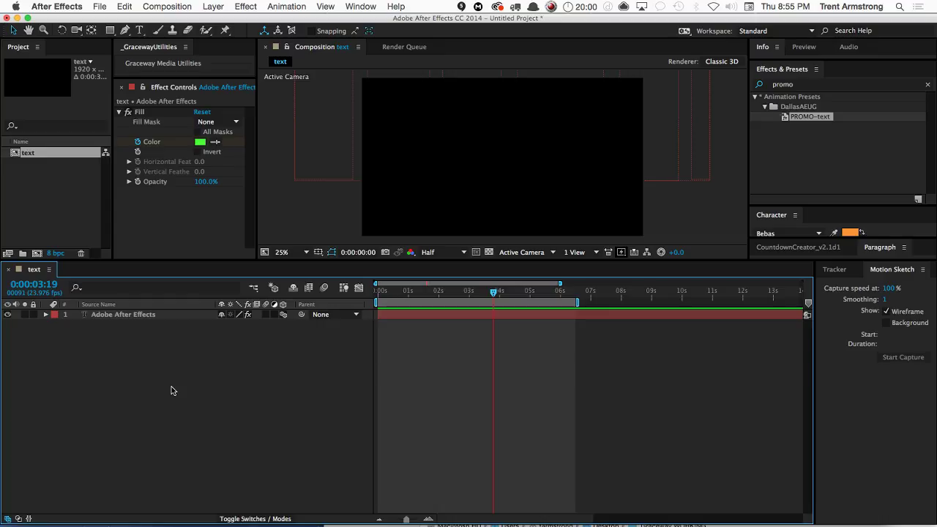
click(147, 315)
click(176, 358)
click(110, 317)
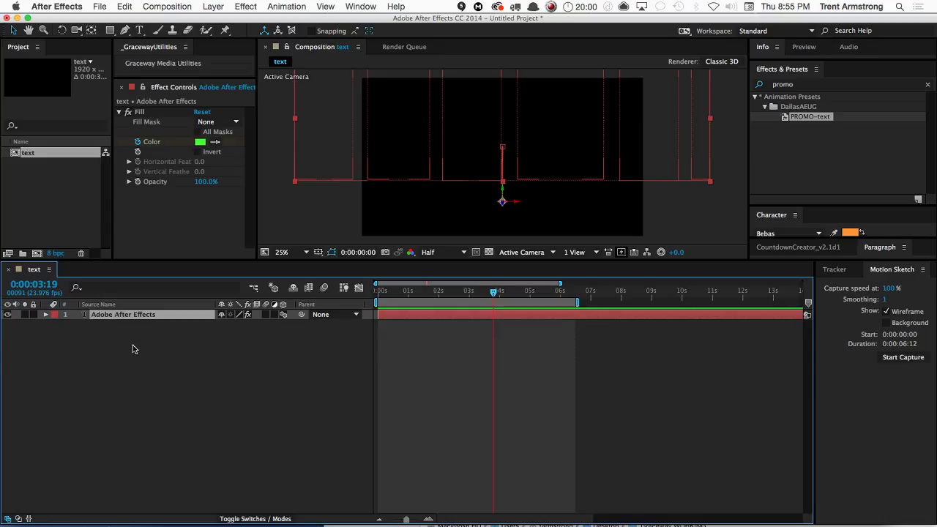
key(u)
click(299, 456)
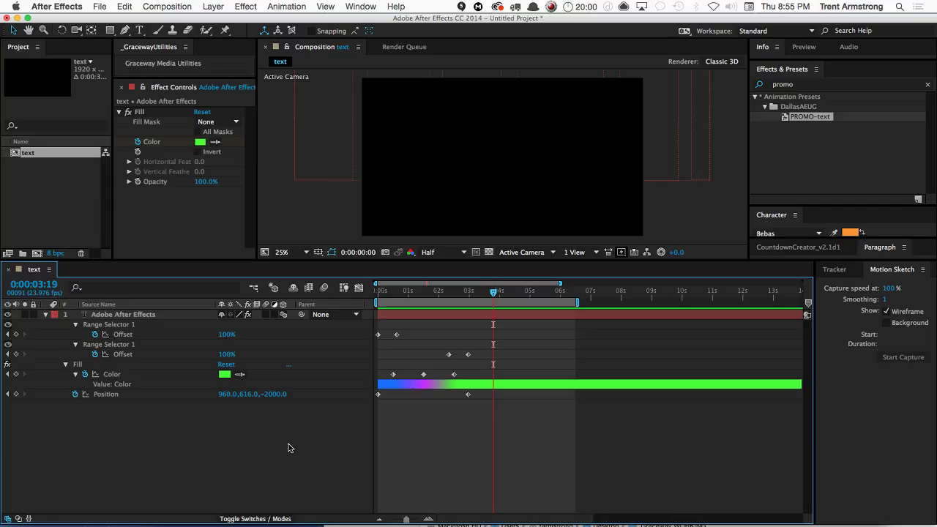
key(u)
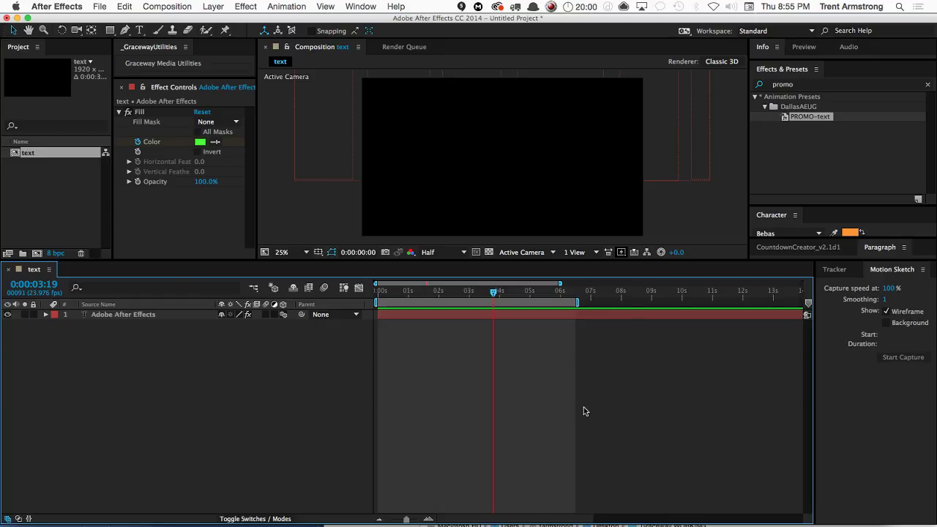
key(super+Tab)
key(super+Tab)
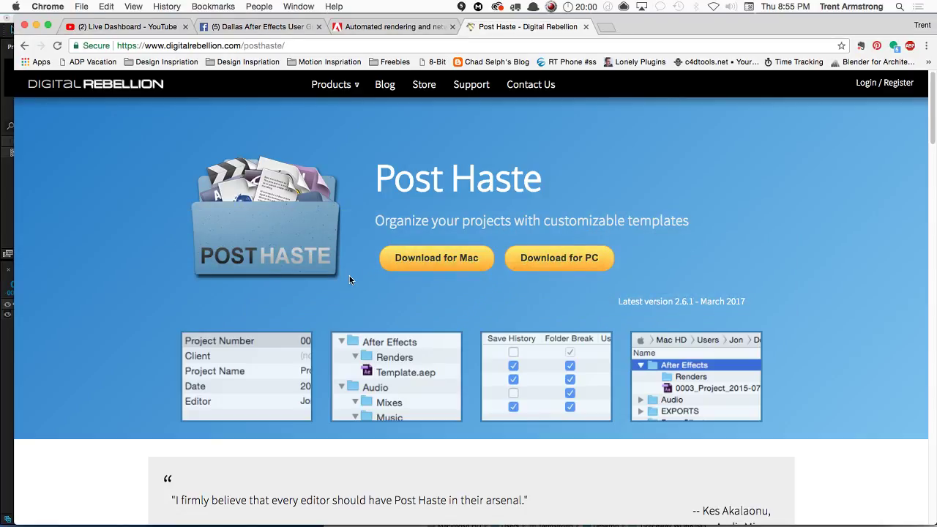
Search Google for 'fftoolbox' from the address bar
key(super+l)
text(fftool)
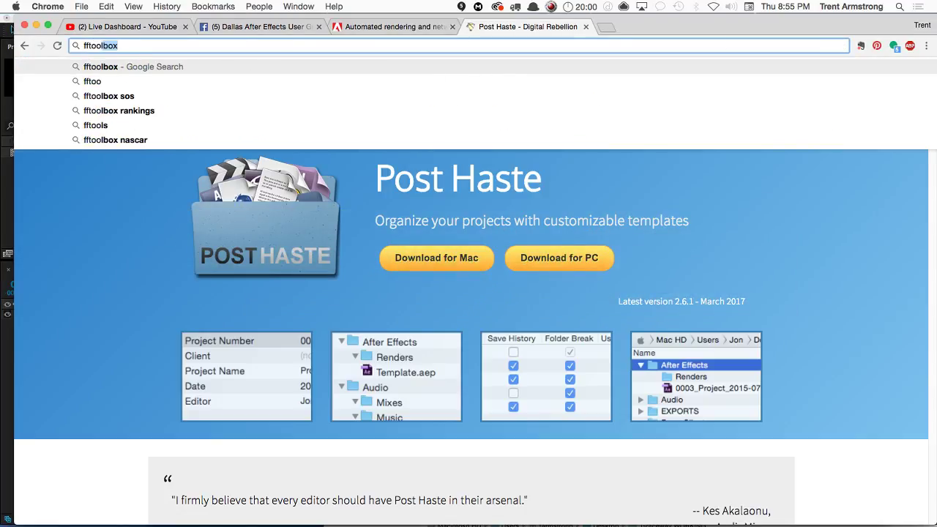
text(ba)
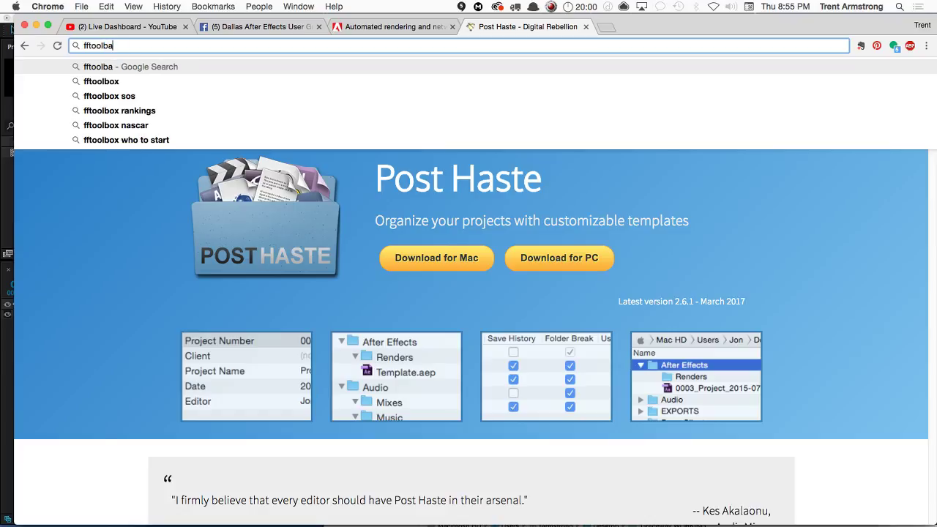
key(BackSpace)
text(ox)
key(Return)
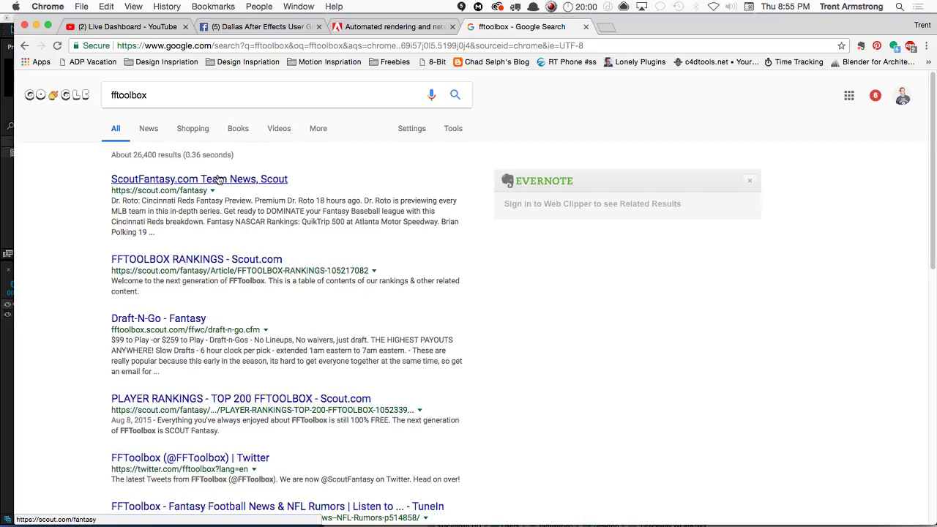
Replace the query with 'ff toolbar' and search again
click(151, 96)
double_click(150, 95)
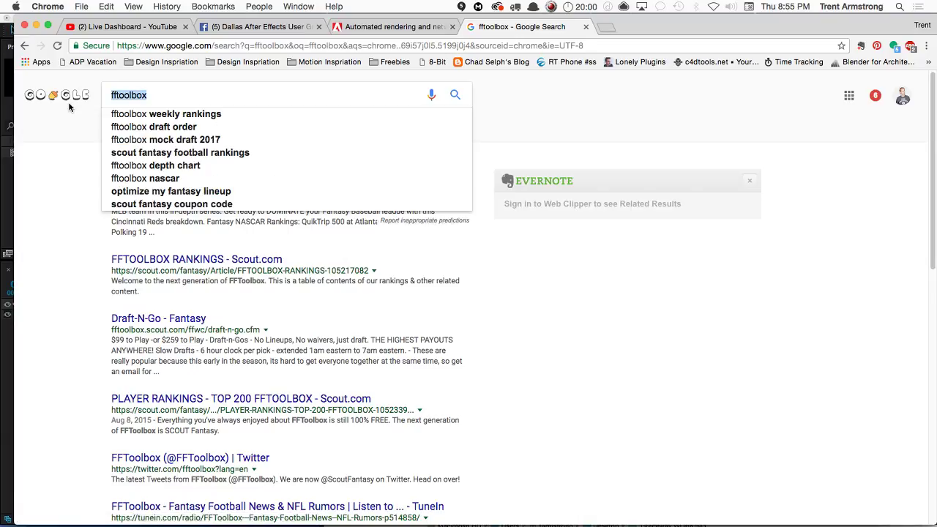
text(ff too)
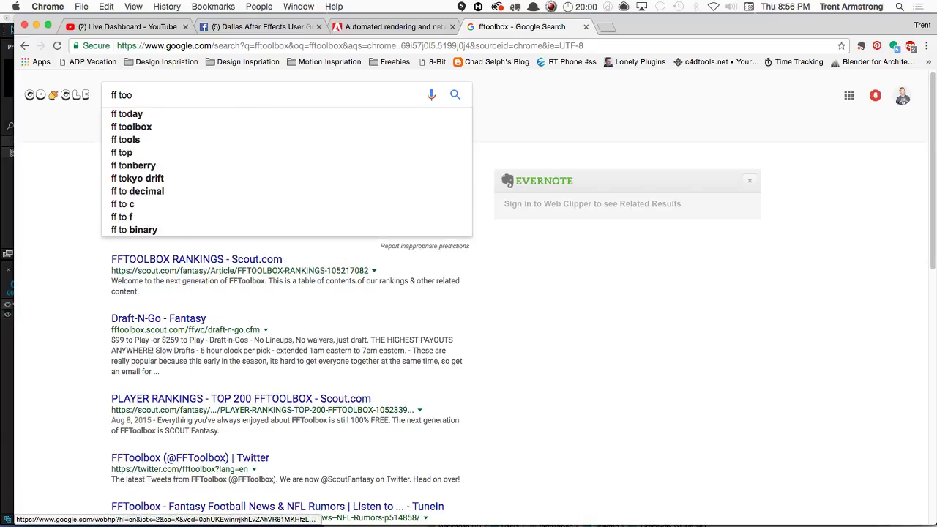
text(lbar)
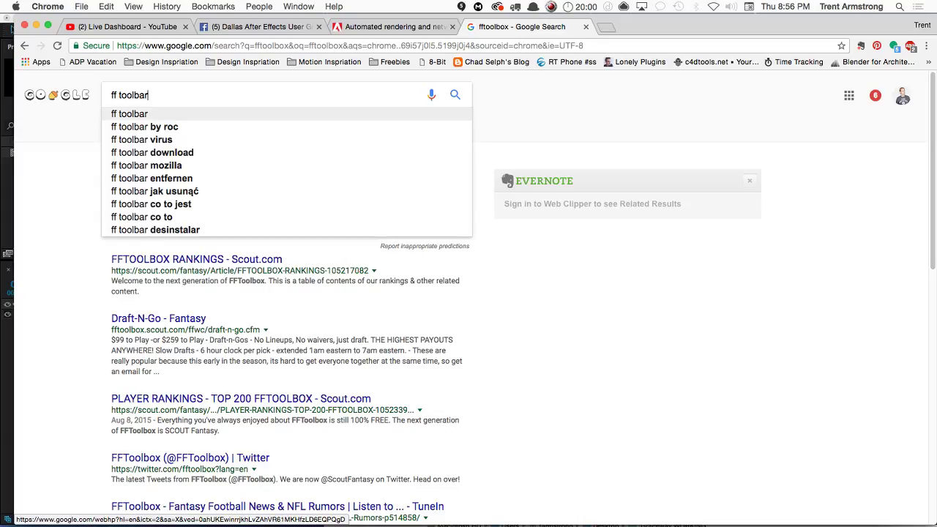
key(Return)
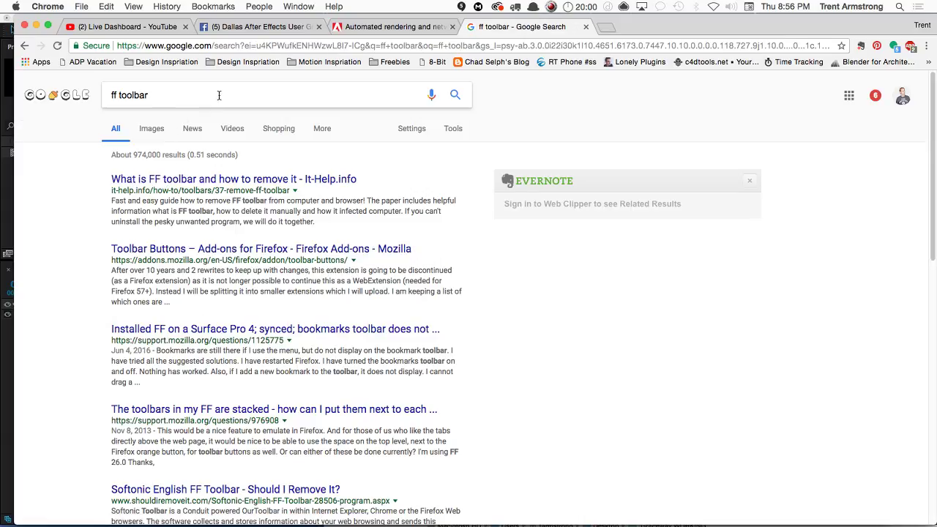
Change the query to 'aescripts toolbar' and run the search
double_click(142, 95)
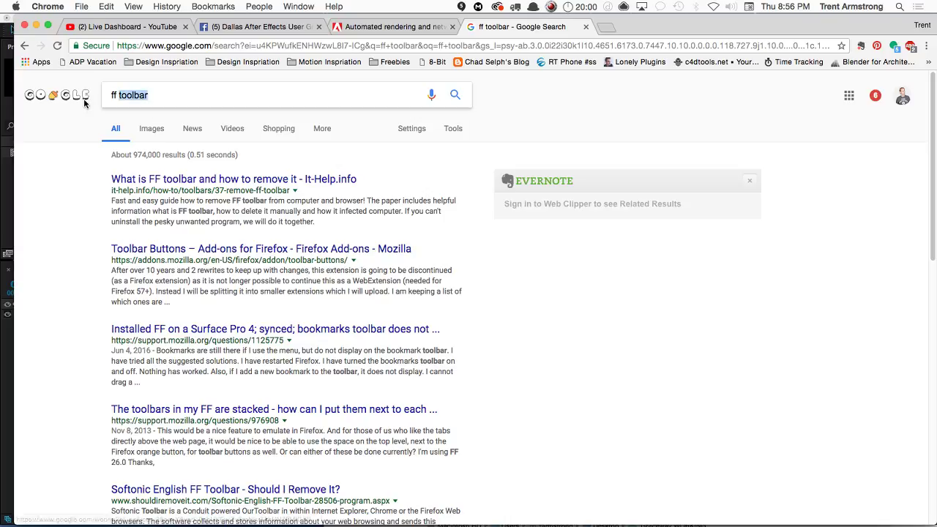
triple_click(183, 100)
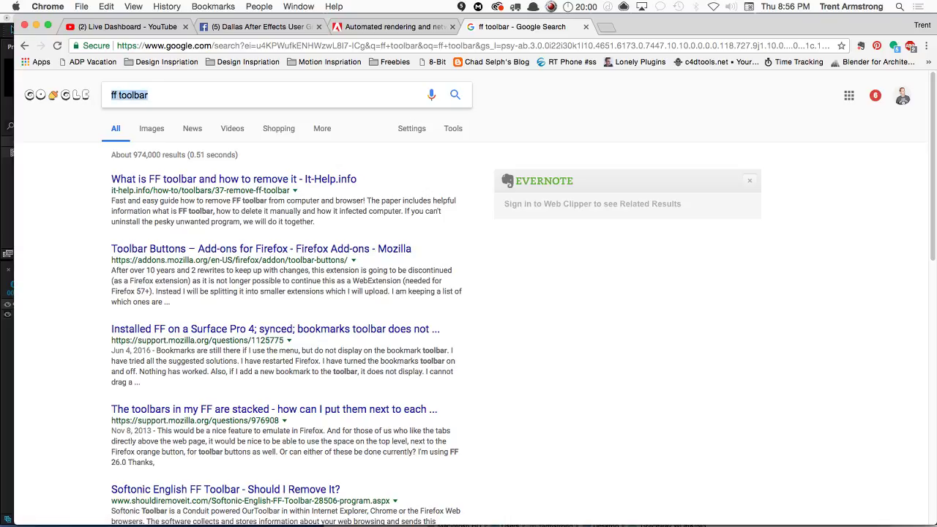
text(aescripts)
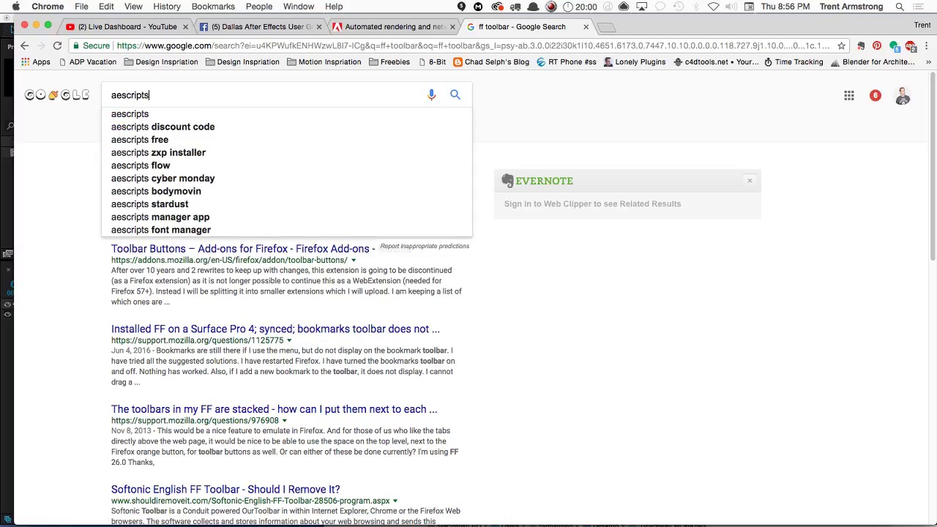
text( toolbar)
key(Return)
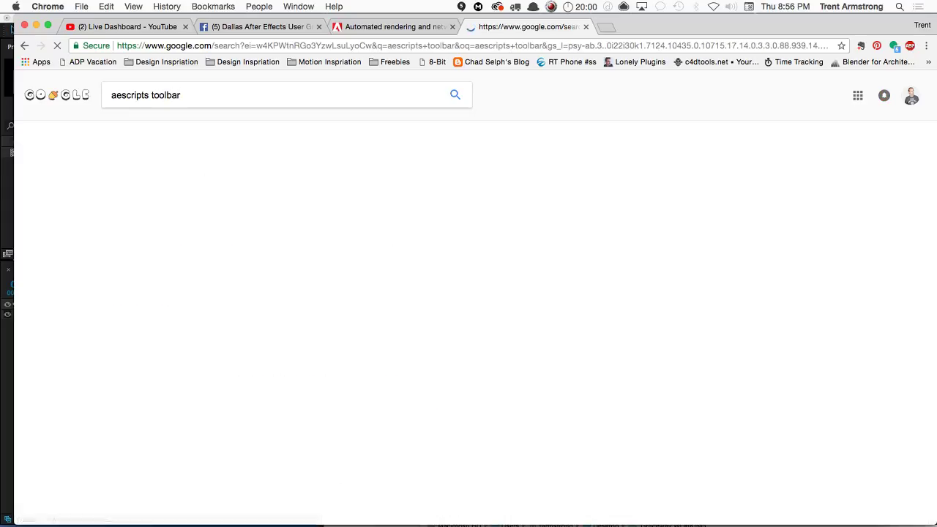
Open the 'ft-Toolbar 2 - aescripts.com' result and scroll through its description and related products
click(188, 179)
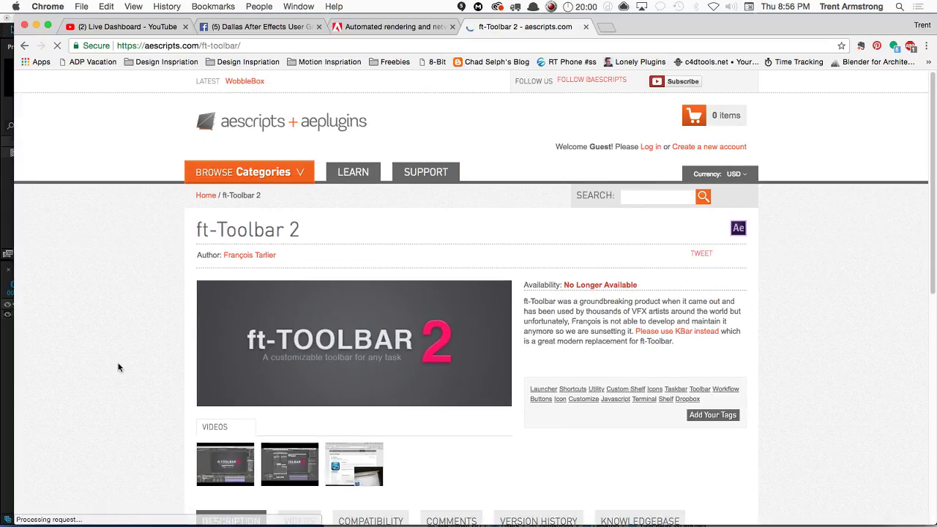
scroll(98, 415, down, 4)
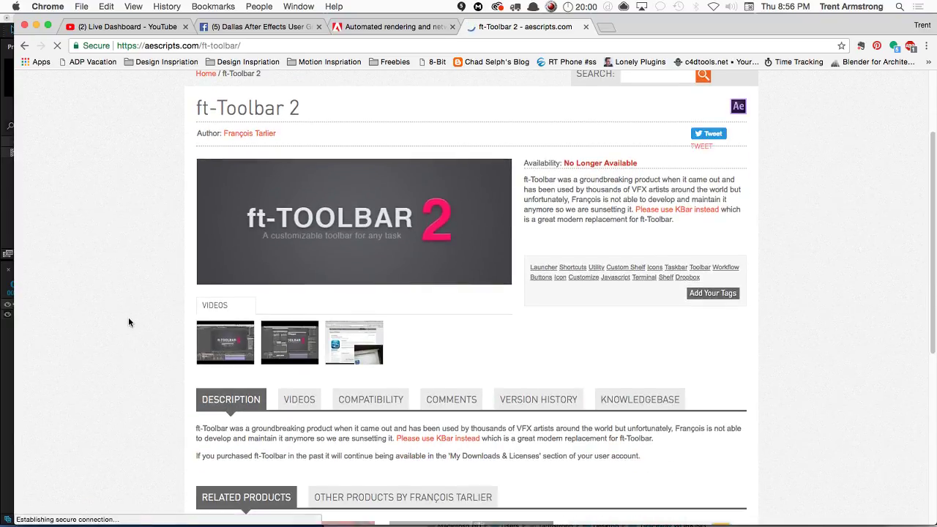
scroll(120, 425, down, 1)
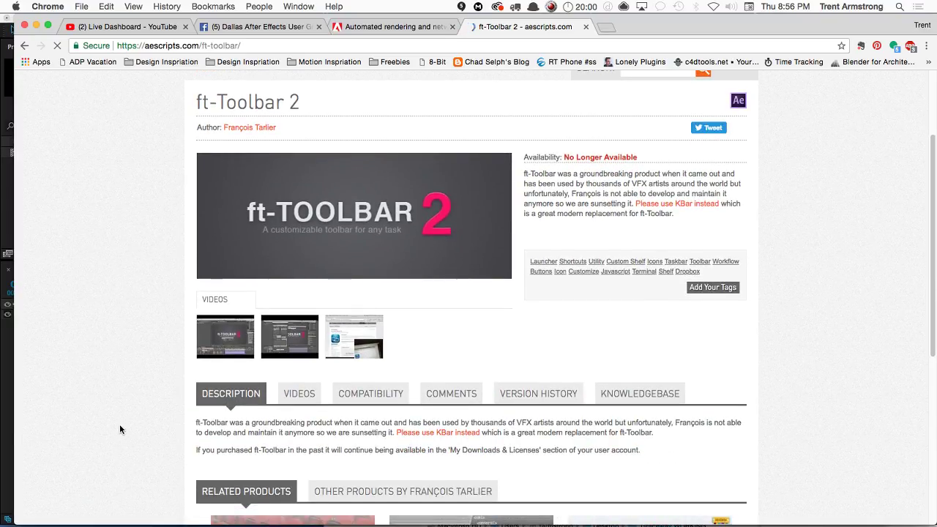
scroll(124, 381, down, 5)
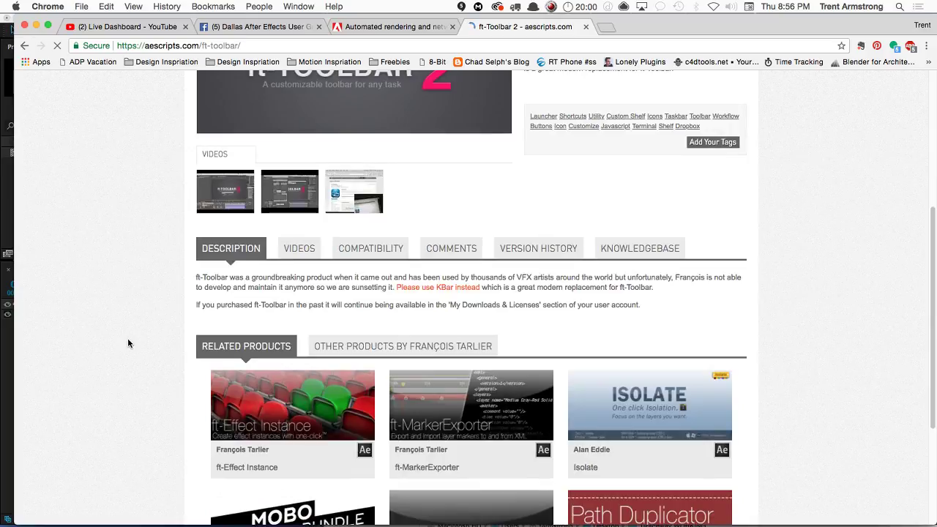
scroll(127, 344, up, 3)
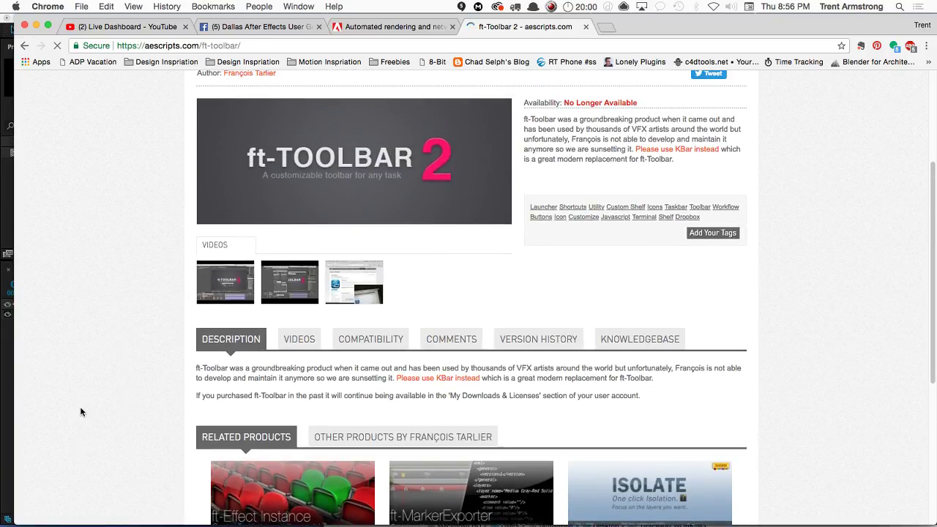
Run a videocopilot.net site search for 'fx' and scroll through the results
key(super+l)
text(video)
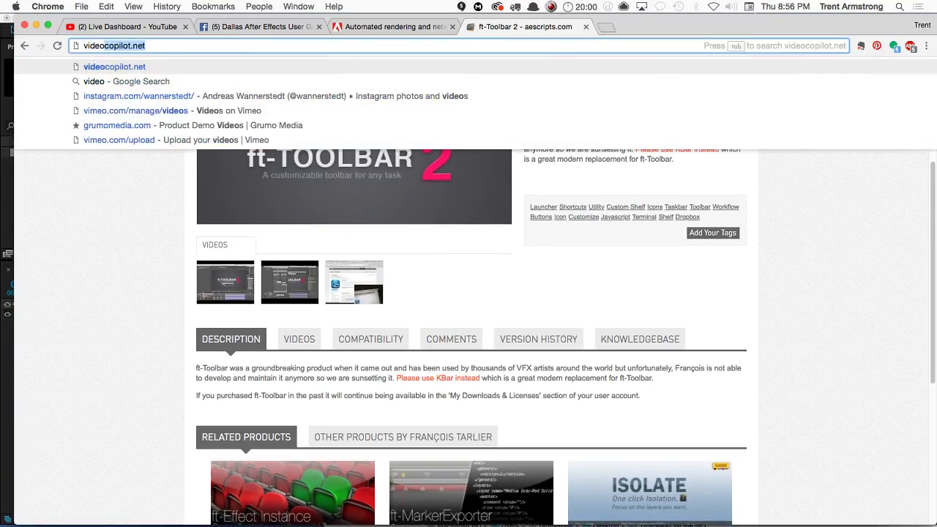
text(copilot)
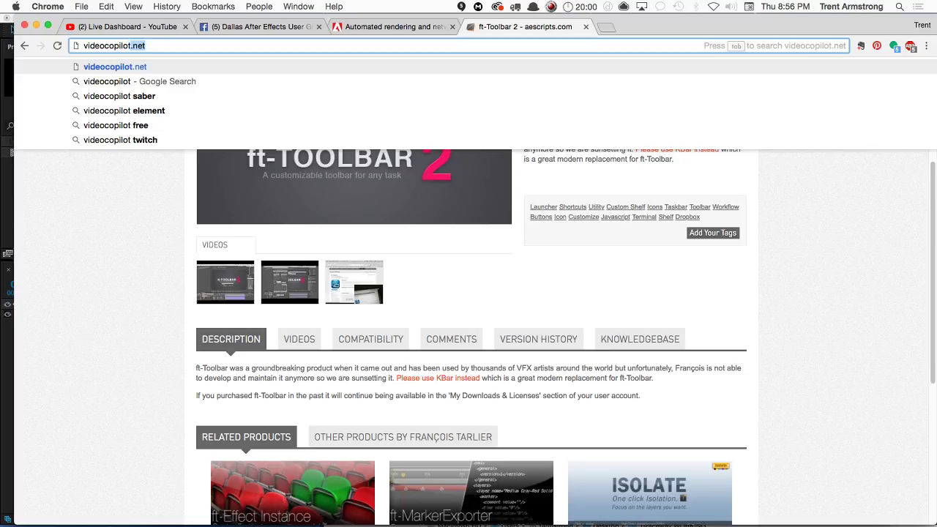
text(.net)
key(Tab)
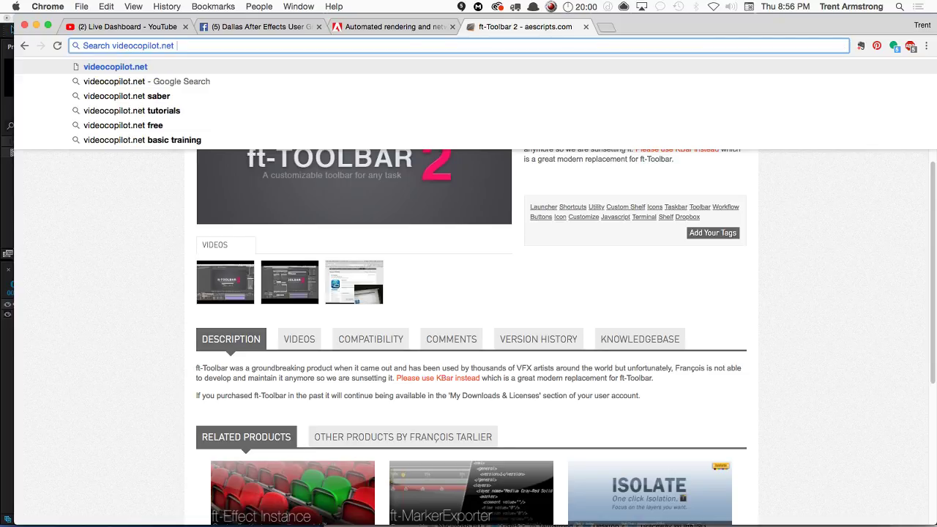
text(fx)
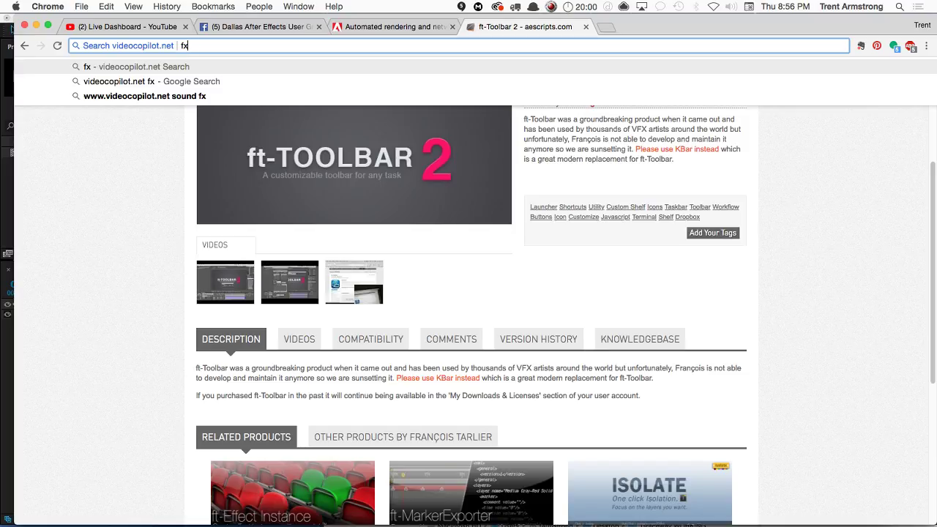
key(Return)
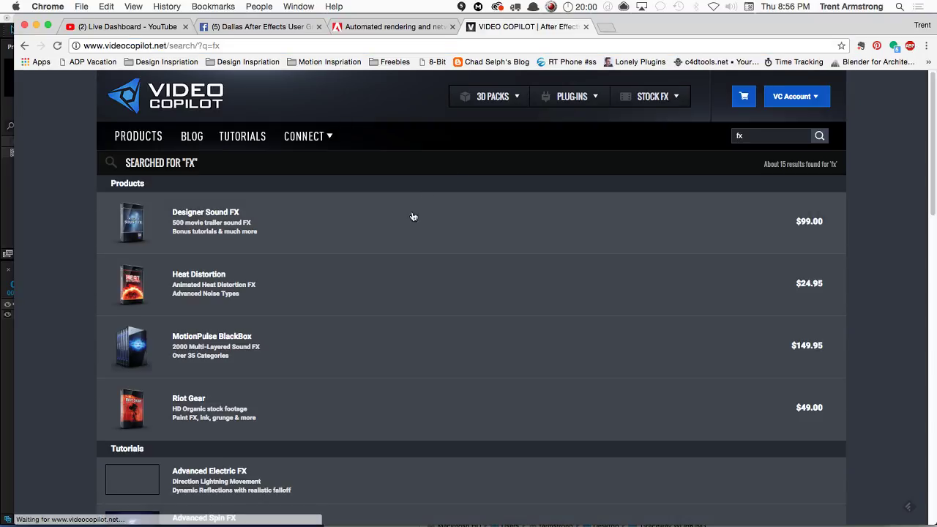
scroll(62, 367, down, 3)
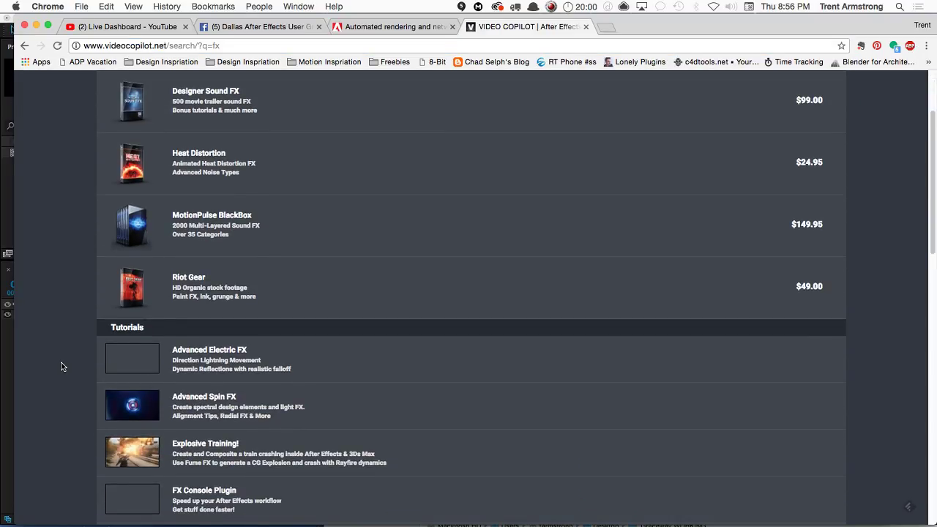
scroll(62, 366, down, 3)
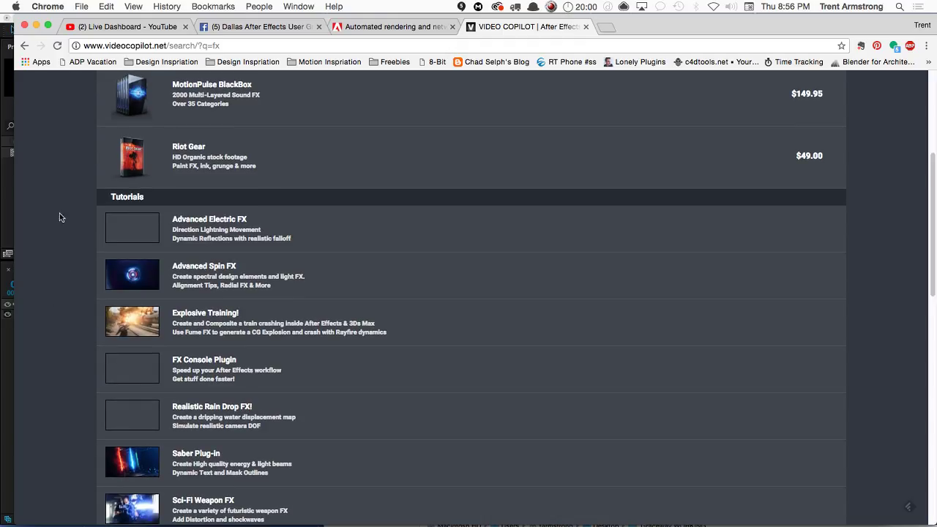
Open the FX Console Plugin tutorial page, scroll through it, then return to After Effects
click(206, 382)
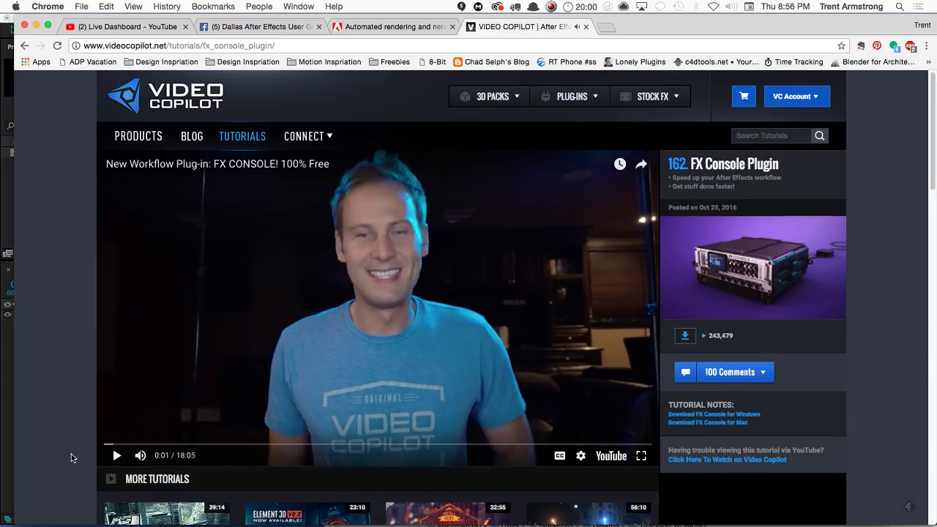
scroll(71, 458, down, 5)
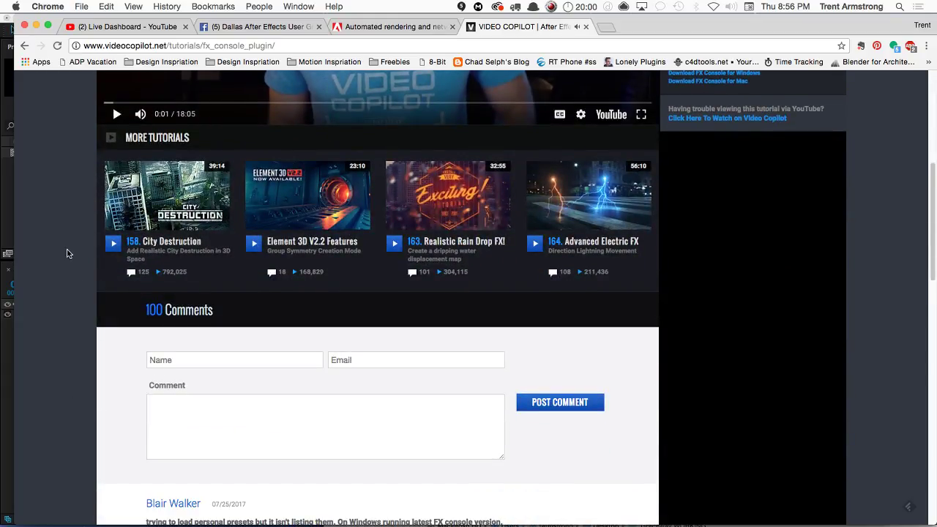
scroll(58, 435, up, 5)
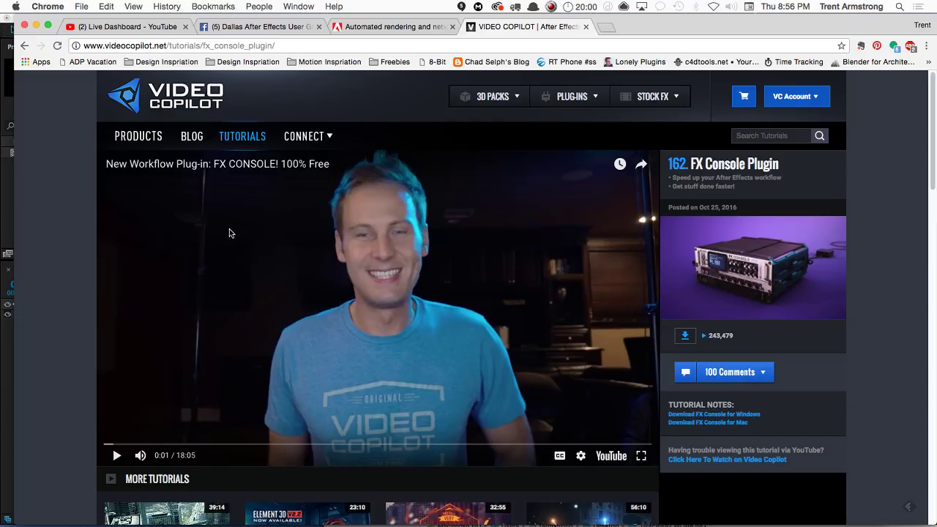
mouse_move(591, 101)
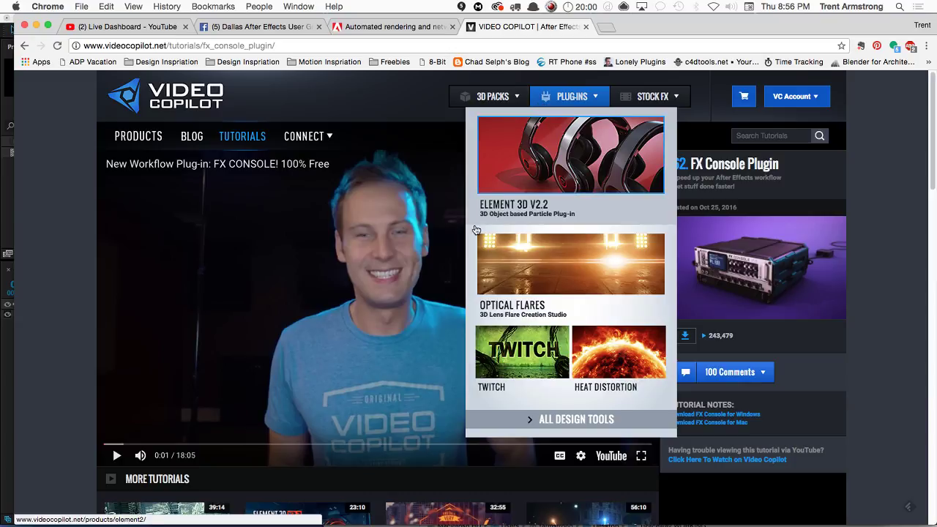
scroll(541, 393, down, 1)
scroll(549, 368, down, 3)
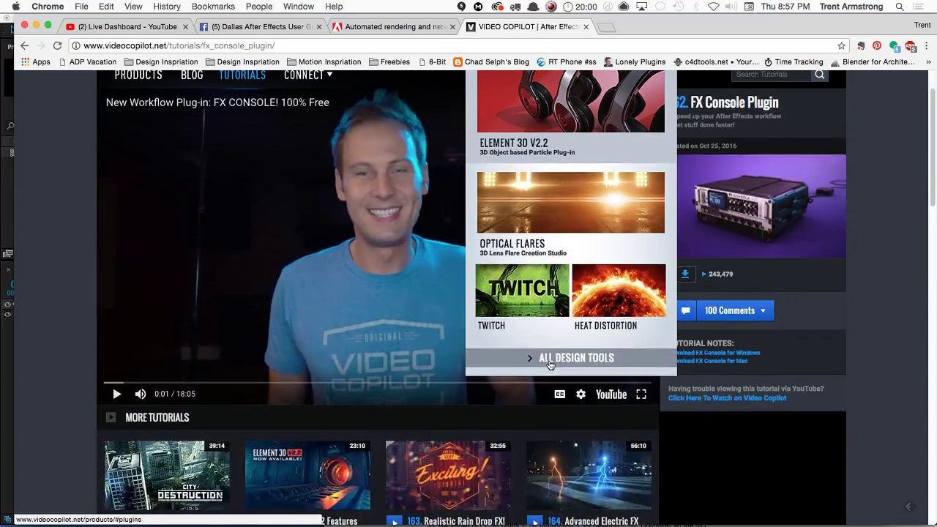
scroll(550, 369, up, 2)
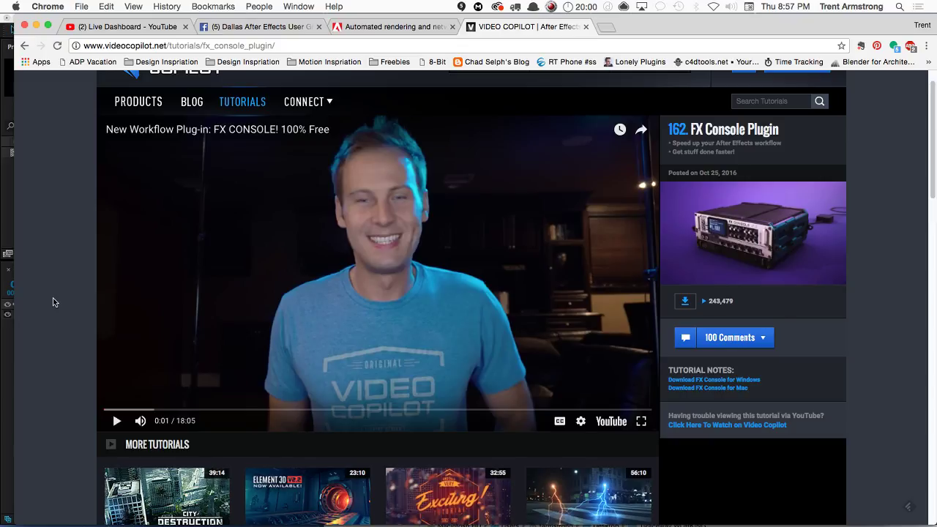
key(super+Tab)
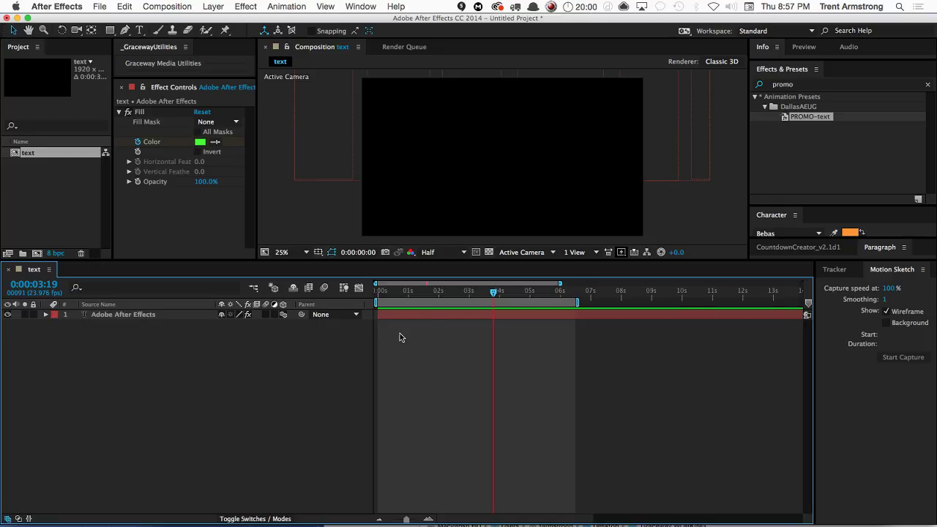
Drag the Composition/Timeline divider down to enlarge the viewer panels
drag(227, 260, 227, 295)
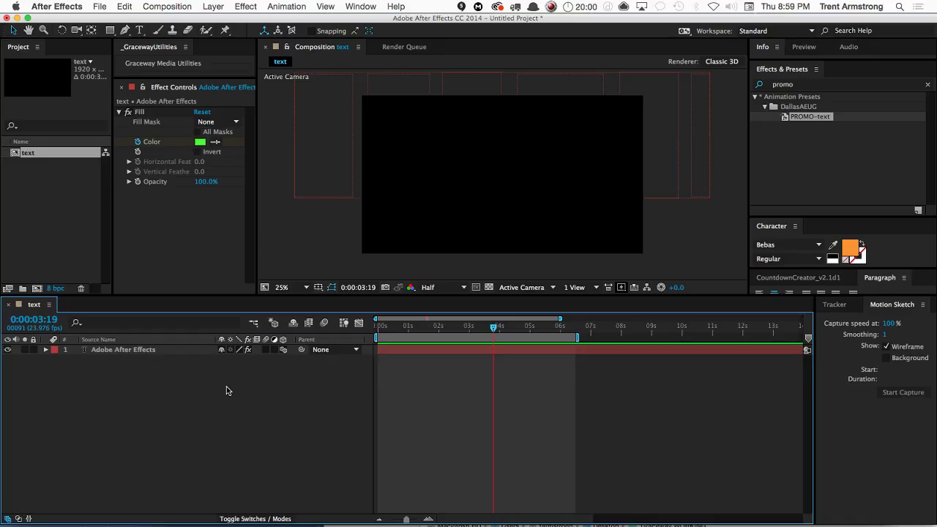
In Finder, open Applications > Adobe After Effects CC 2014 > Presets
key(super+Tab)
key(super+Tab)
key(super+Tab)
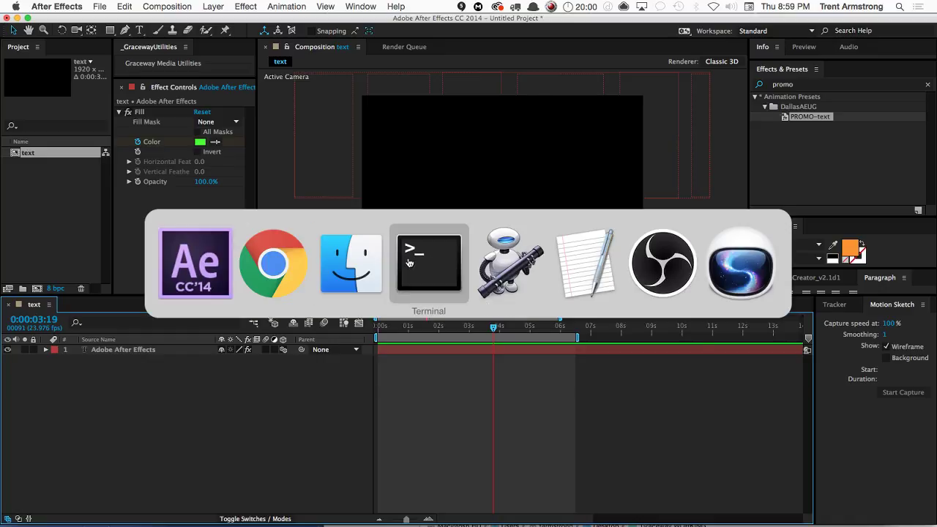
key(super+shift+Tab)
click(493, 417)
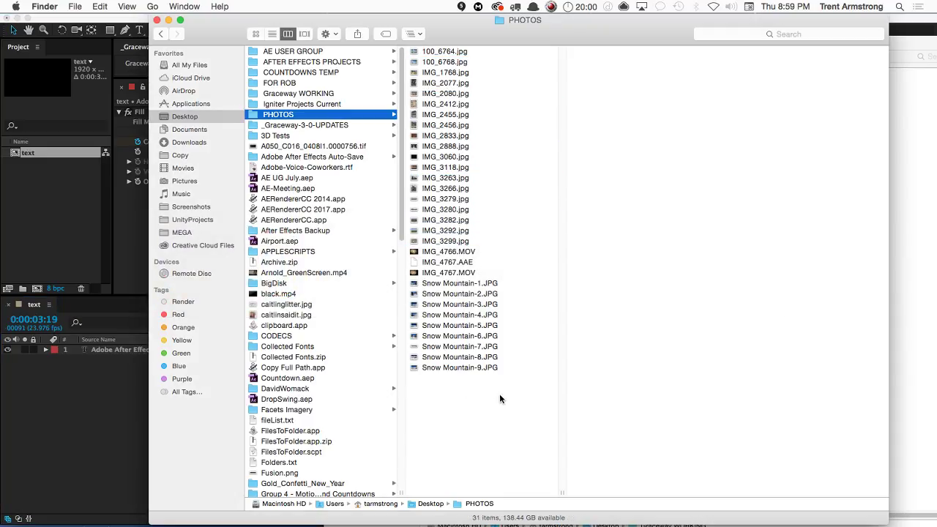
key(super+shift+a)
click(368, 129)
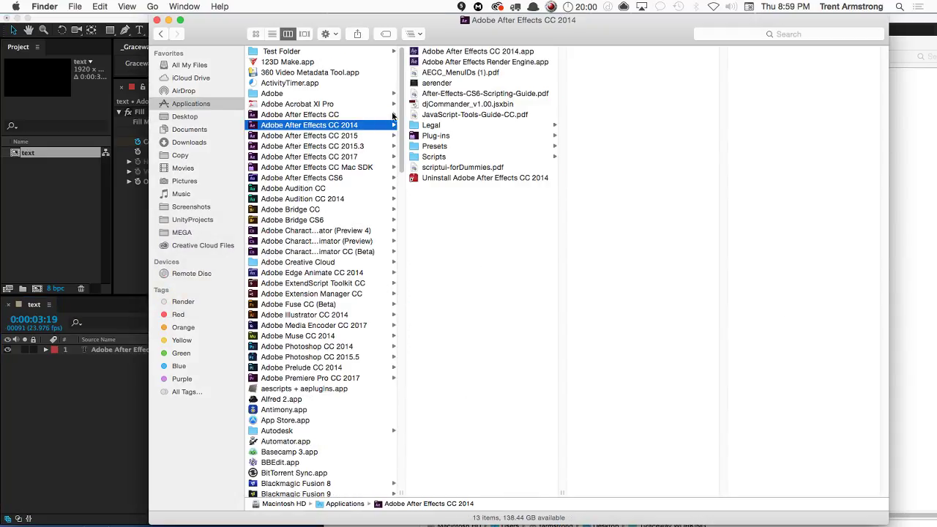
click(464, 146)
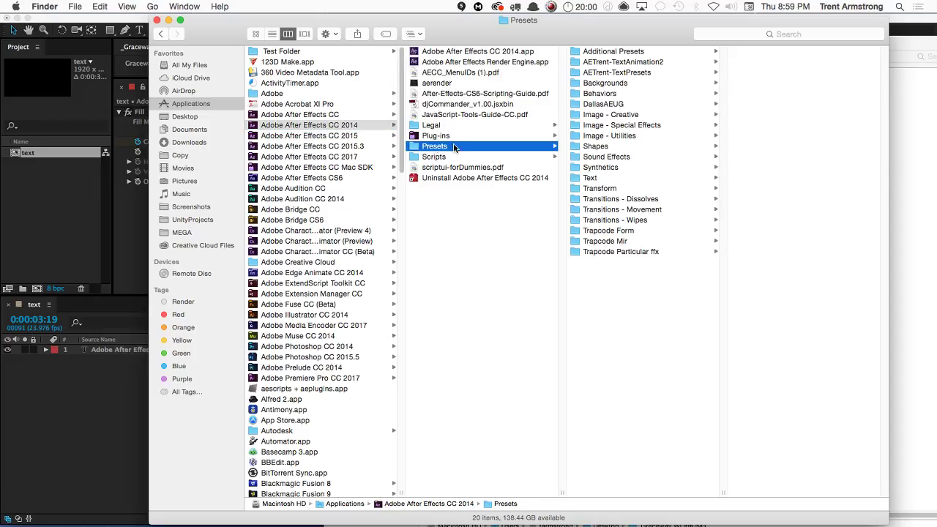
Browse the DallasAEUG, AETrent-TextAnimation2 and AETrent-TextPresets folders, widening the window to show names
click(645, 104)
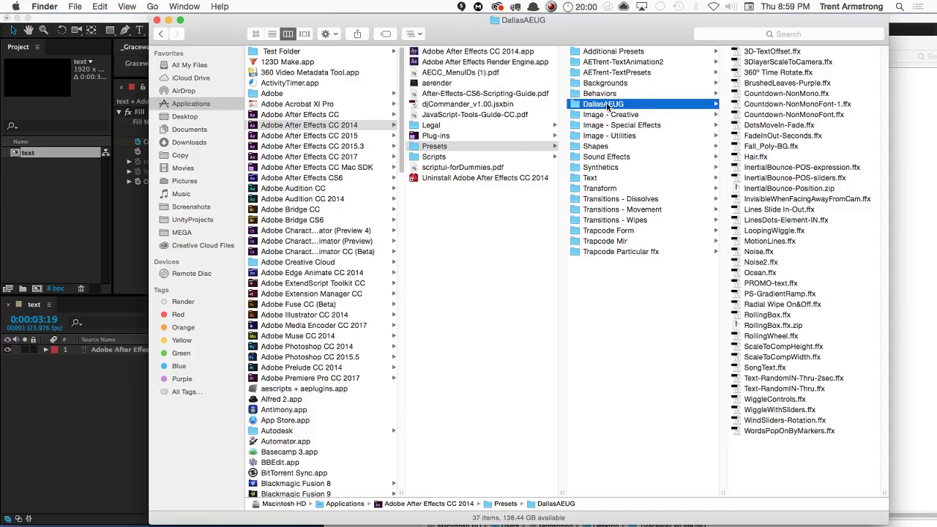
click(628, 62)
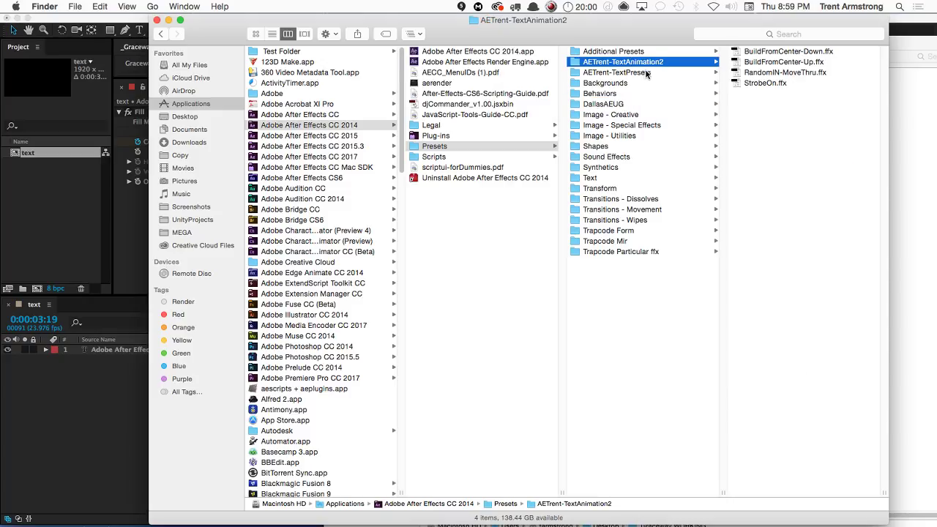
click(649, 73)
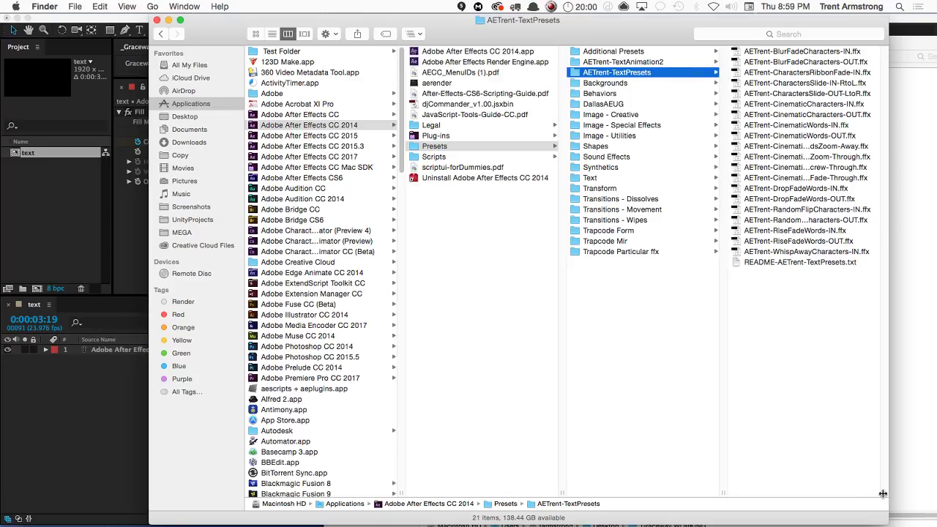
drag(888, 498, 912, 498)
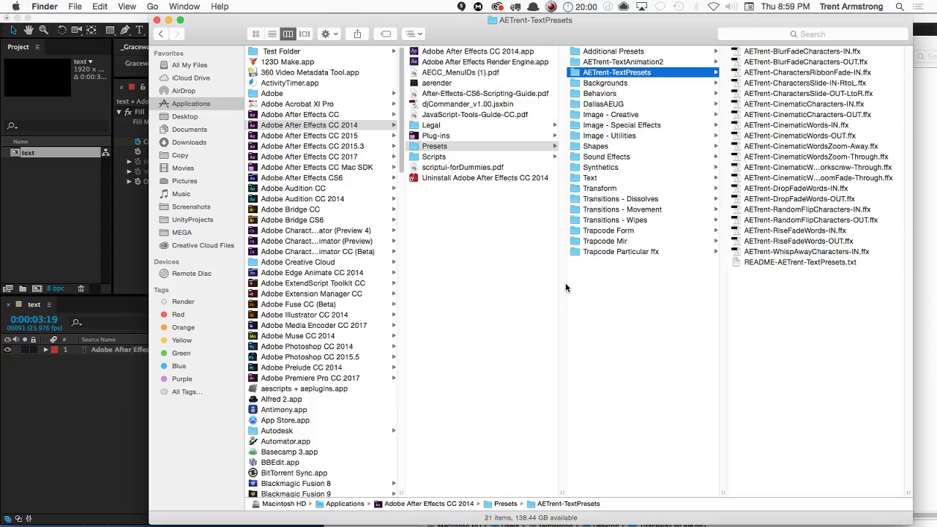
Reselect Presets and AETrent-TextPresets, cancel an accidental rename, and return to After Effects
click(433, 150)
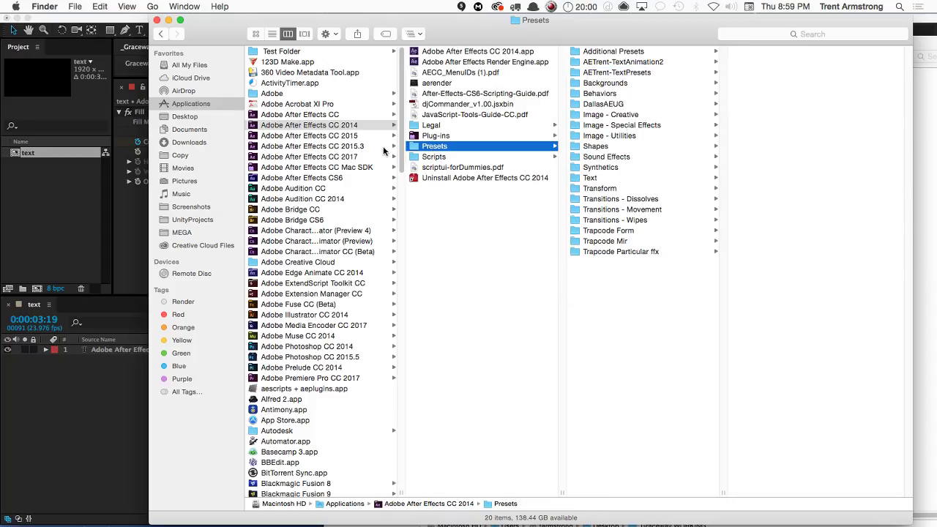
click(622, 72)
key(Left)
key(Return)
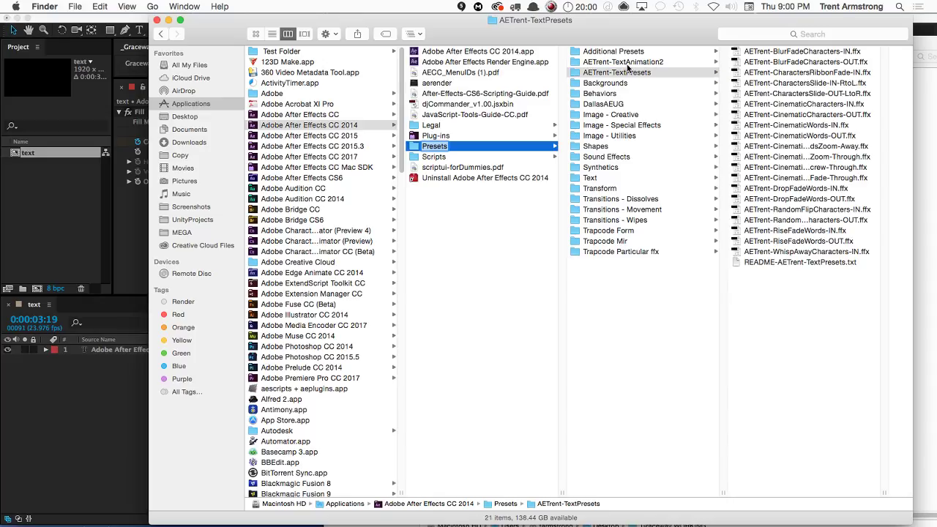
key(Return)
key(super+Tab)
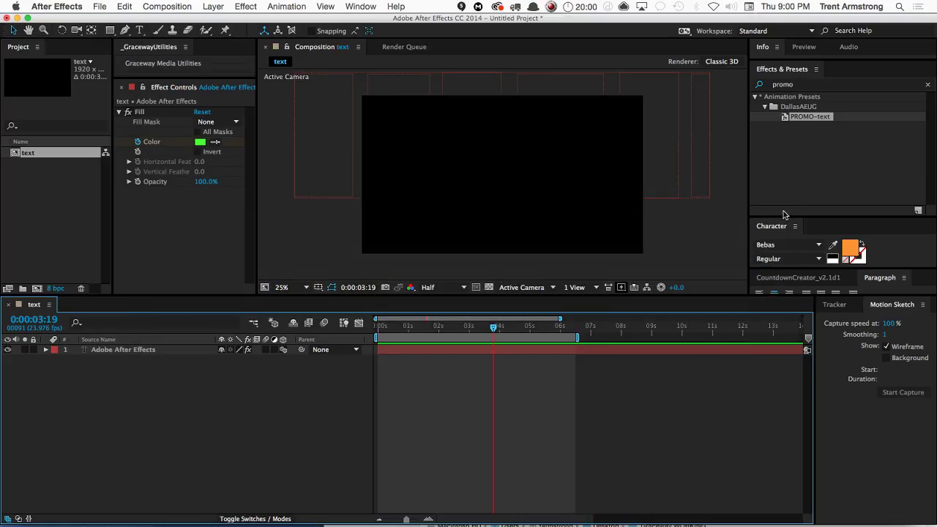
Clear the 'promo' search and refresh the Effects & Presets list
click(928, 88)
click(816, 69)
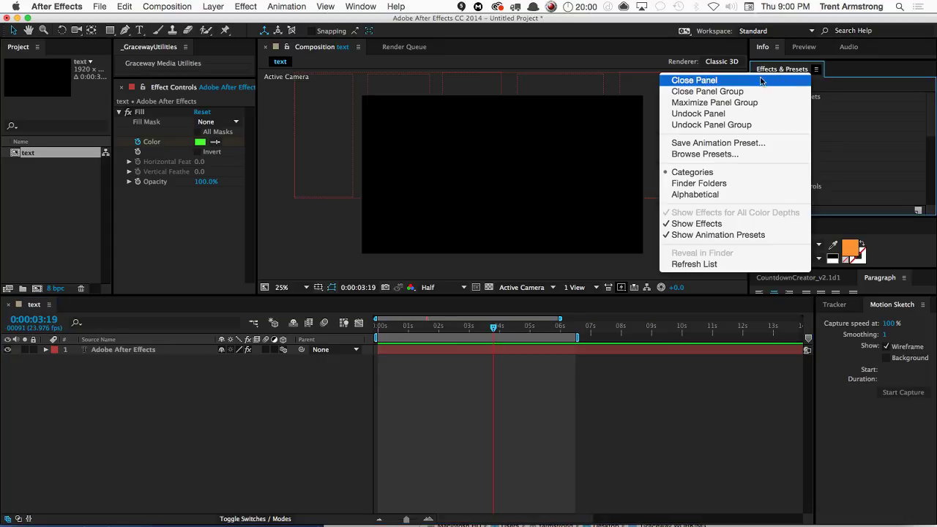
click(701, 264)
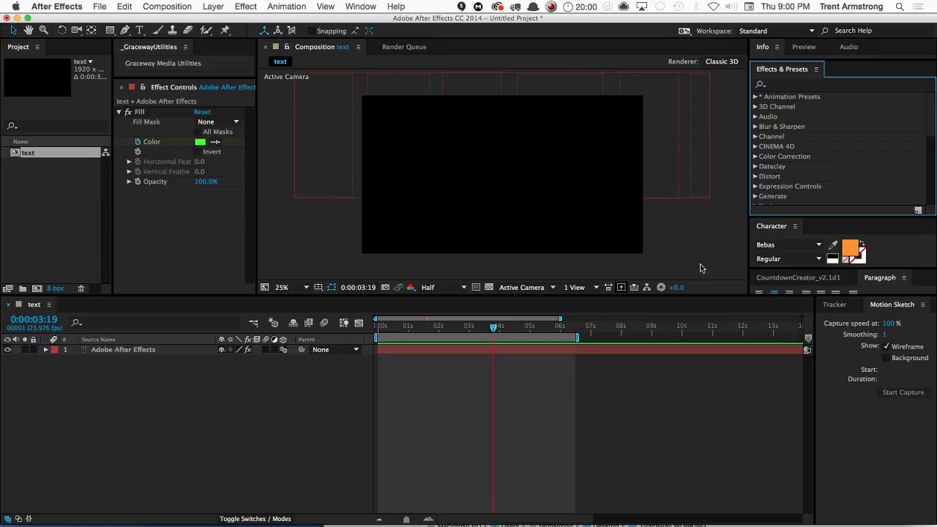
Look over the Window menu in After Effects, then switch away without choosing anything
key(super+Tab)
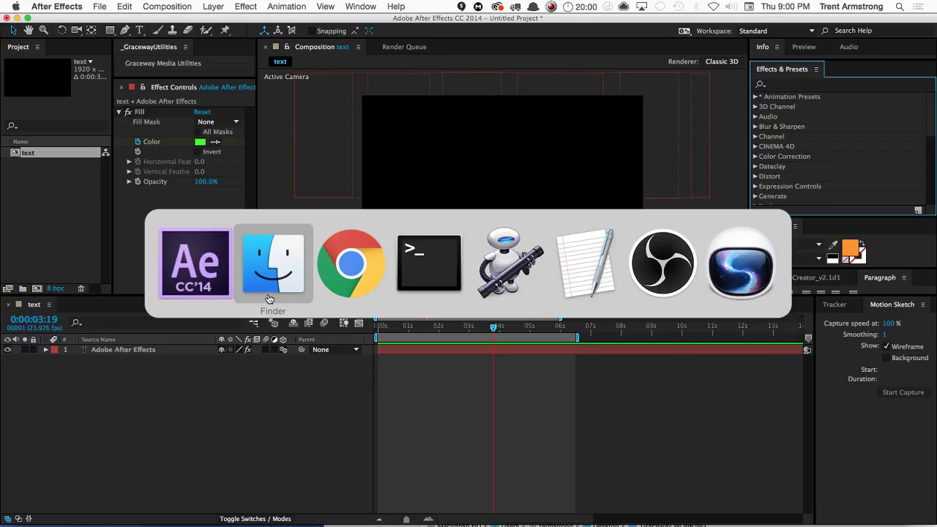
key(super+shift+Tab)
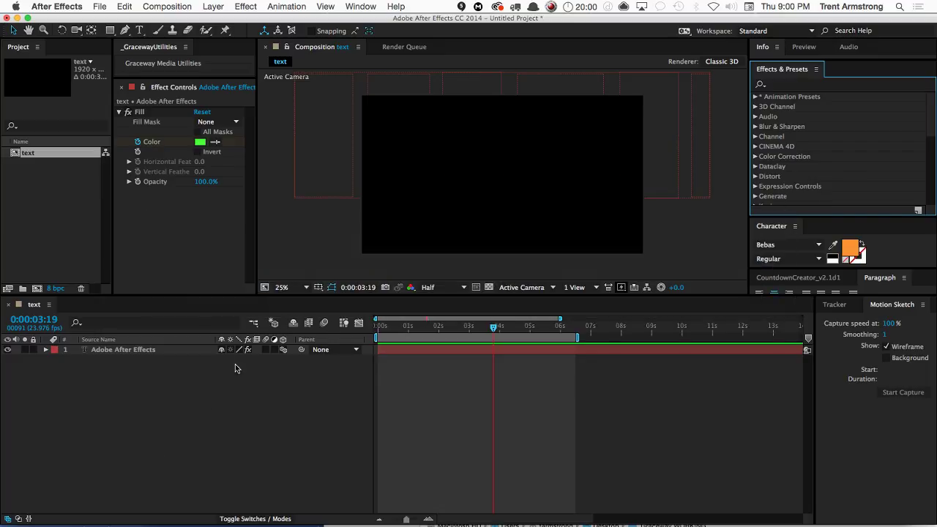
click(360, 6)
mouse_move(389, 23)
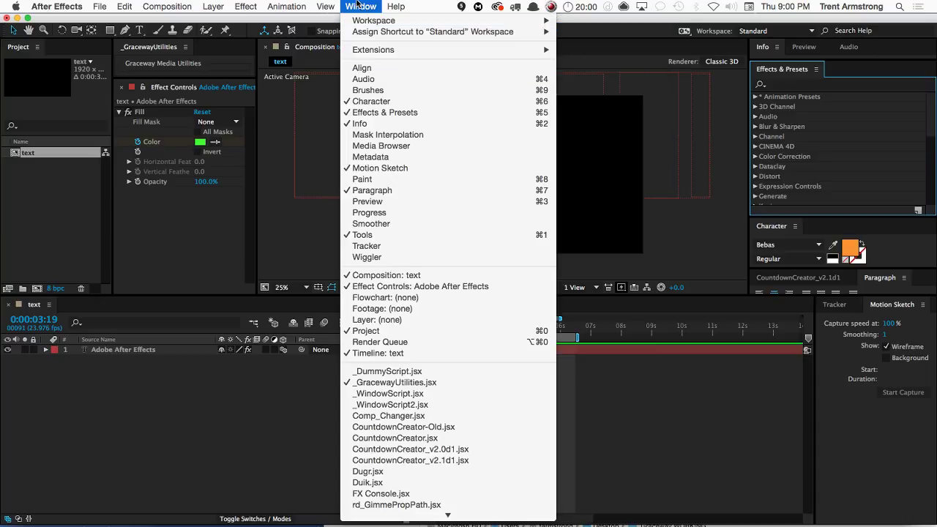
key(super+Tab)
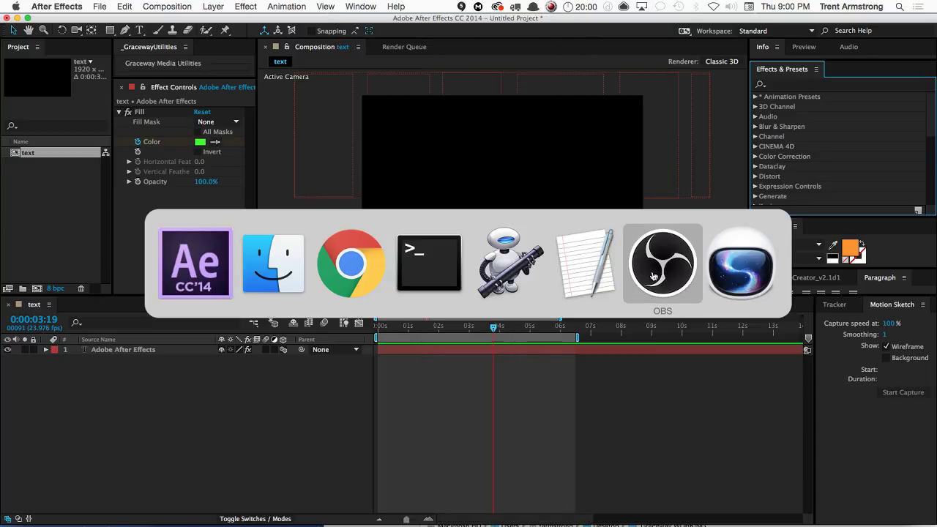
Bring OBS Studio forward and send the SPLASH SCREEN scene live
click(661, 272)
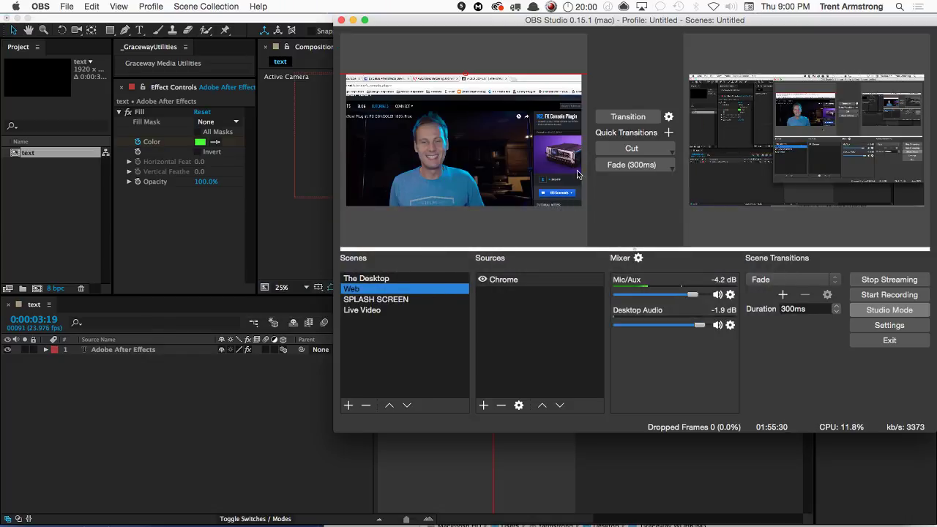
click(425, 302)
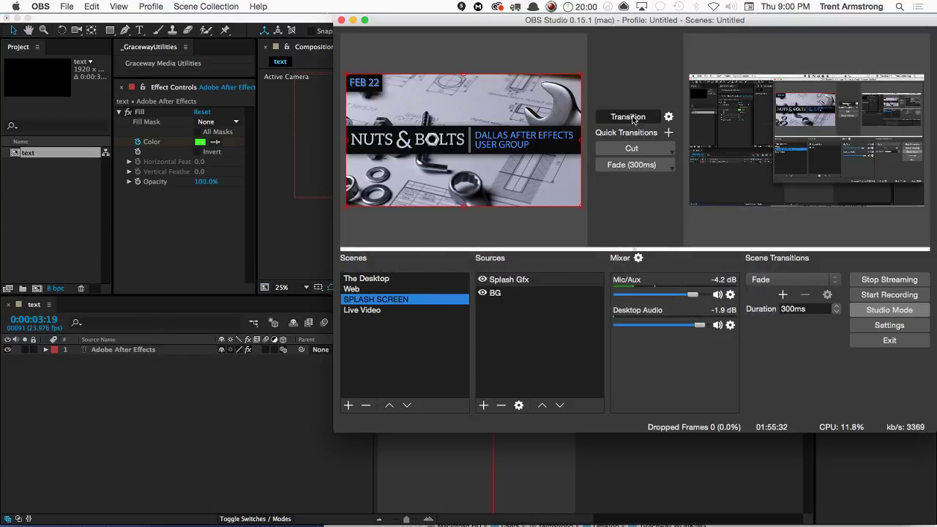